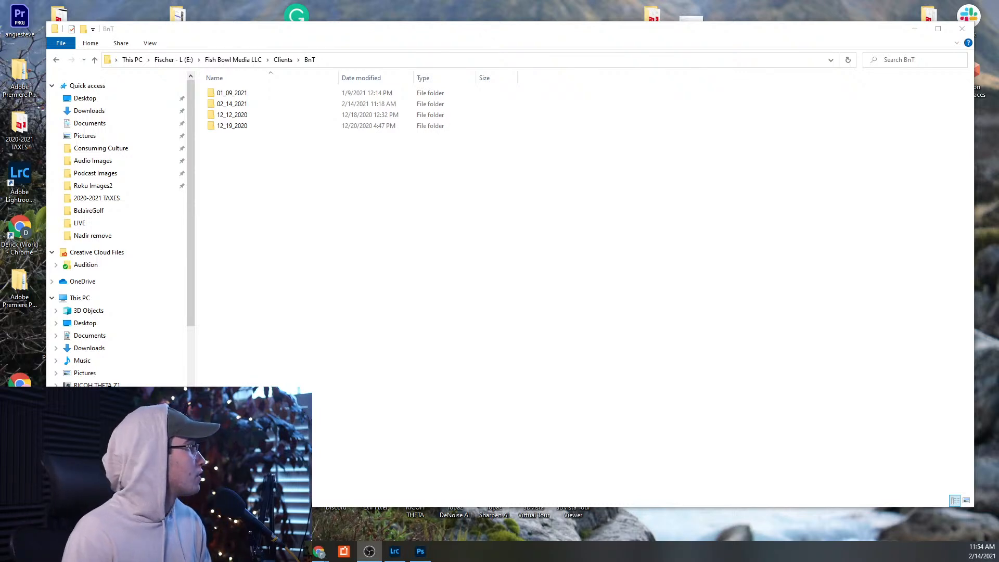
- Open the fisheye image folder on the connected RICOH THETA Z1 camera and dismiss the chat notification
left_click_drag(422, 30, 396, 259)
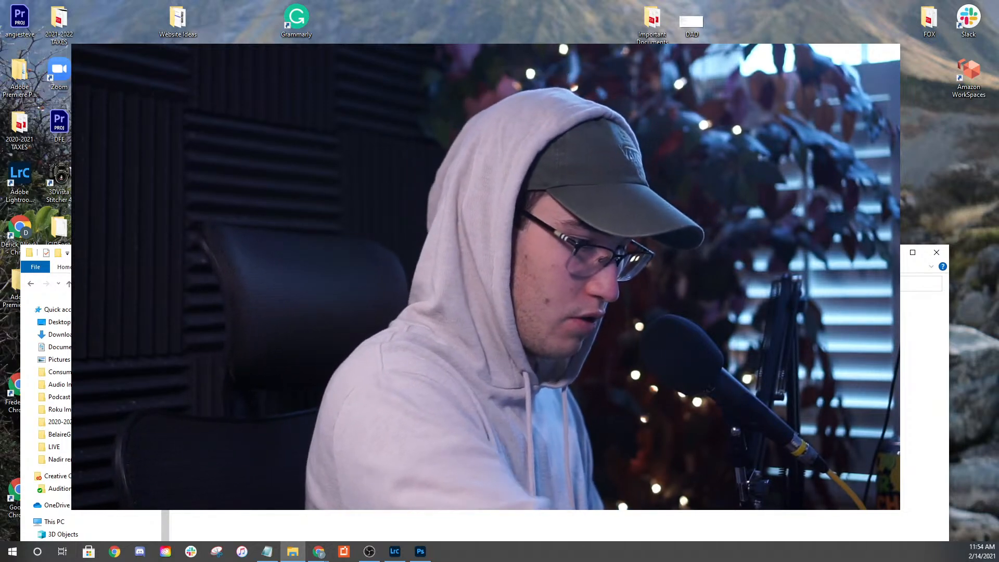
left_click_drag(484, 252, 490, 62)
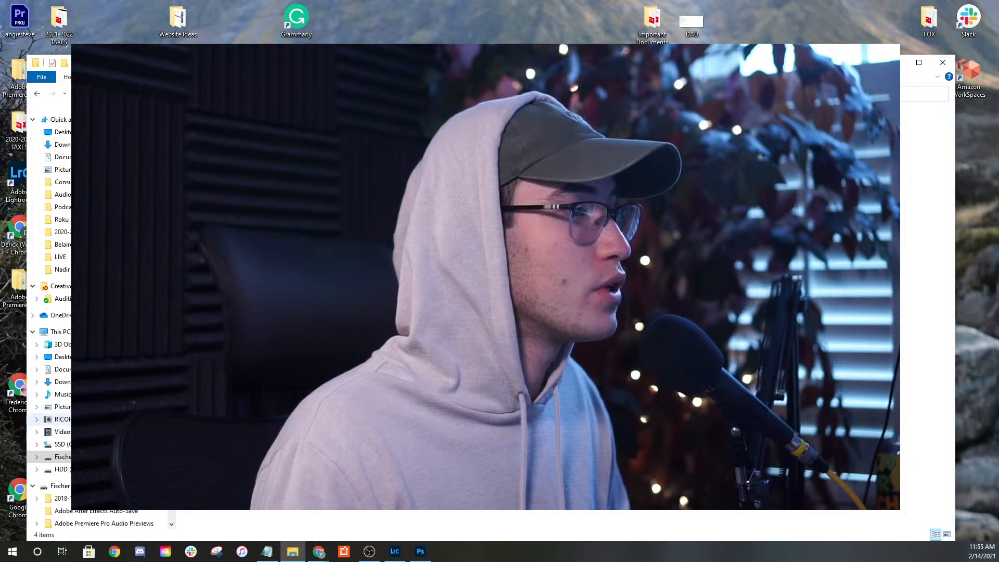
left_click(78, 419)
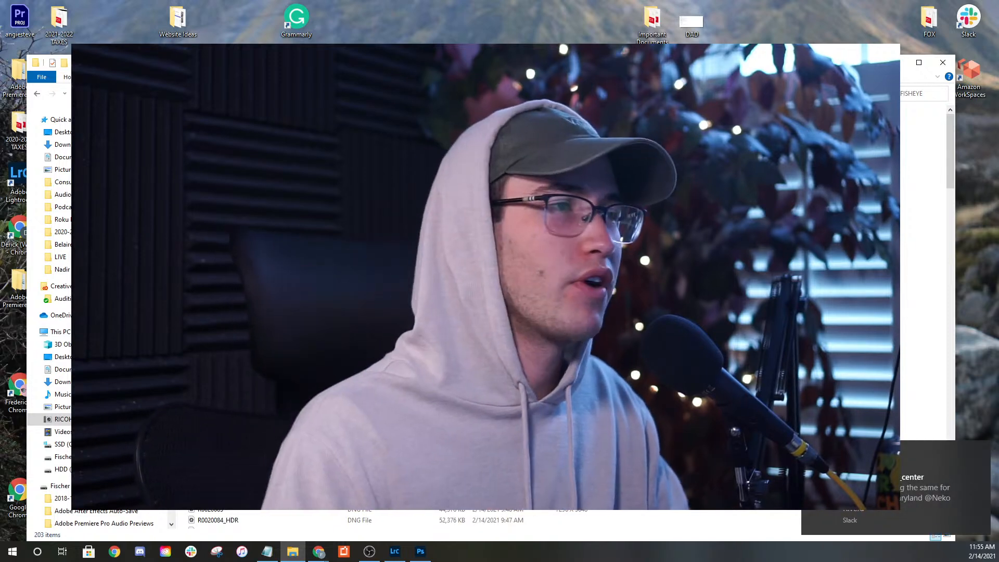
left_click(979, 450)
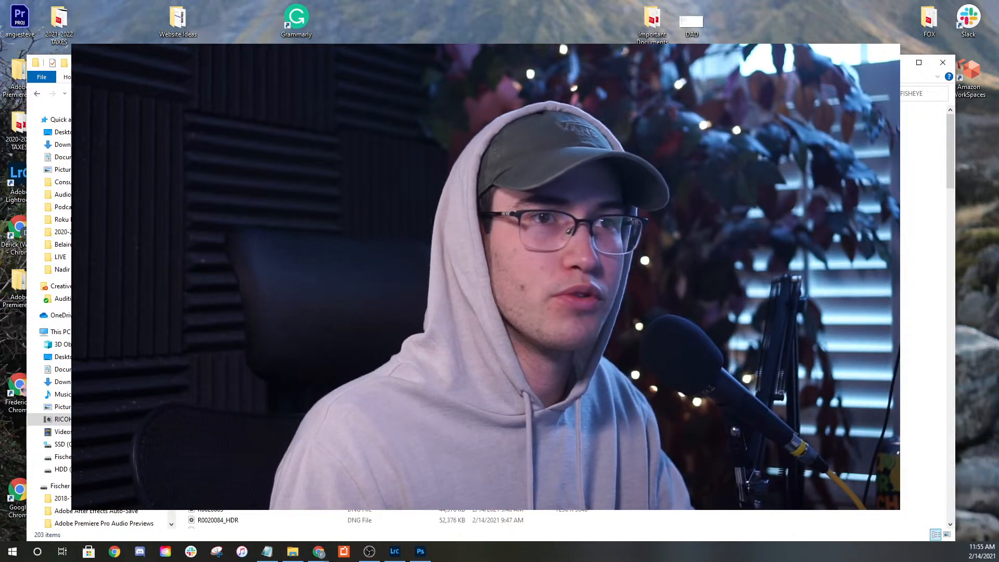
left_click_drag(520, 62, 517, 48)
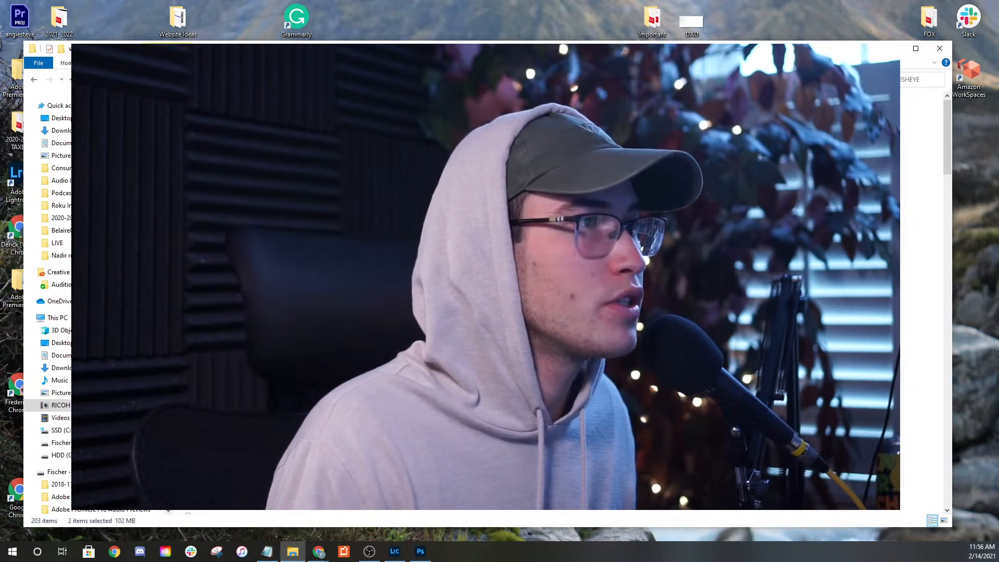
- Copy 19 images from the camera's fisheye folder into the 02_14_2021 folder under Fish Bowl Media LLC > Clients > BnT
key("shift+Down")
key("shift+Down")
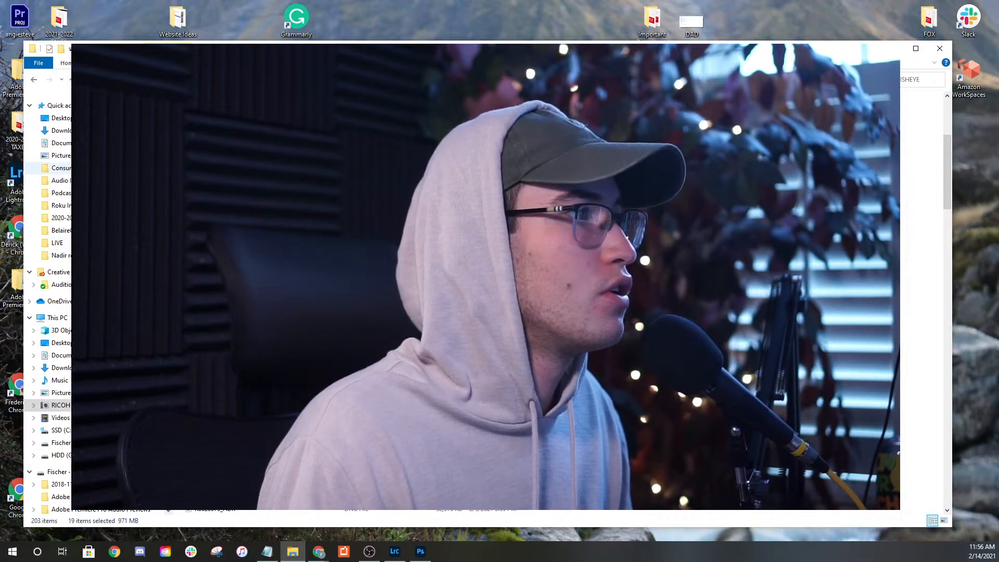
left_click(147, 80)
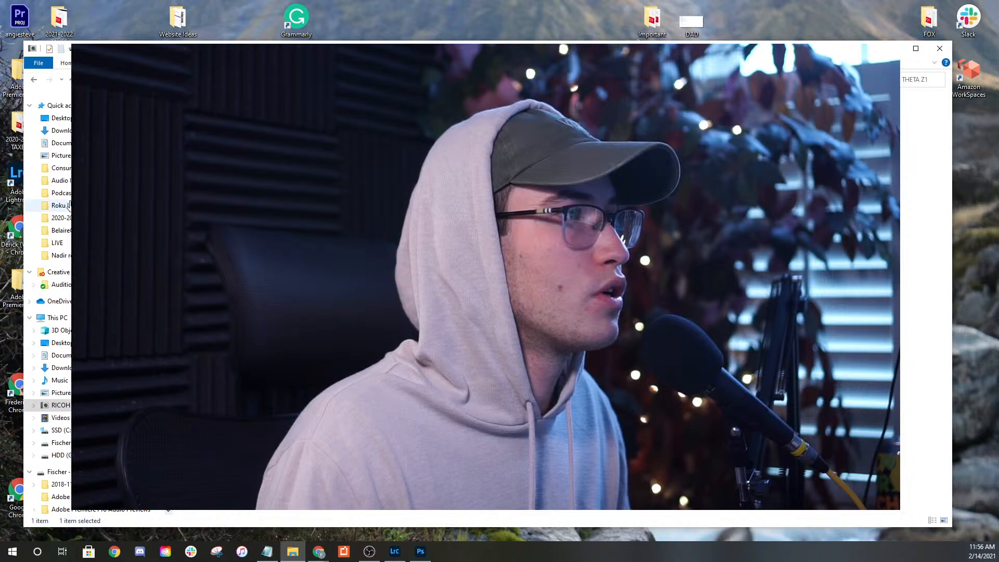
left_click(58, 443)
double_click(240, 260)
double_click(312, 208)
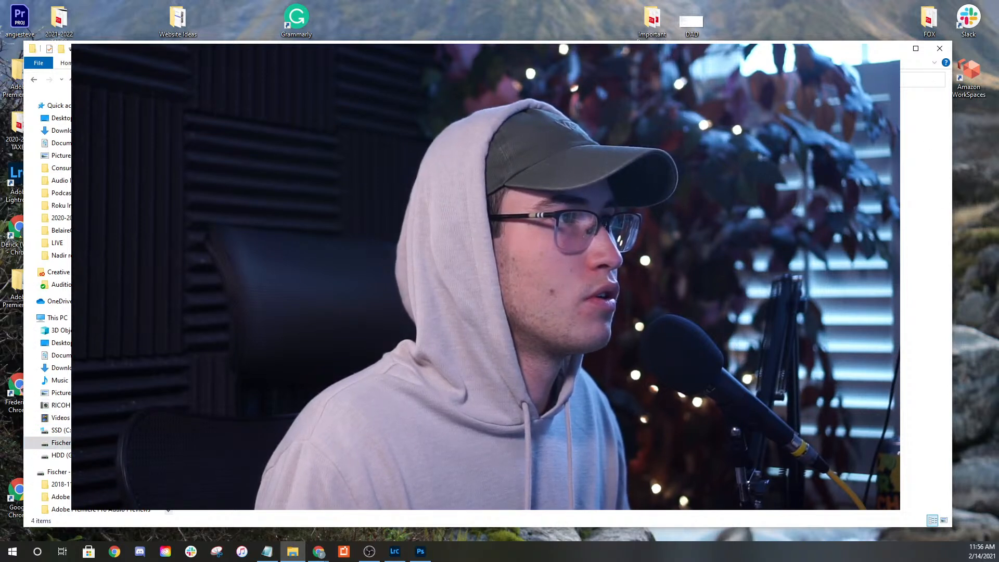
double_click(218, 130)
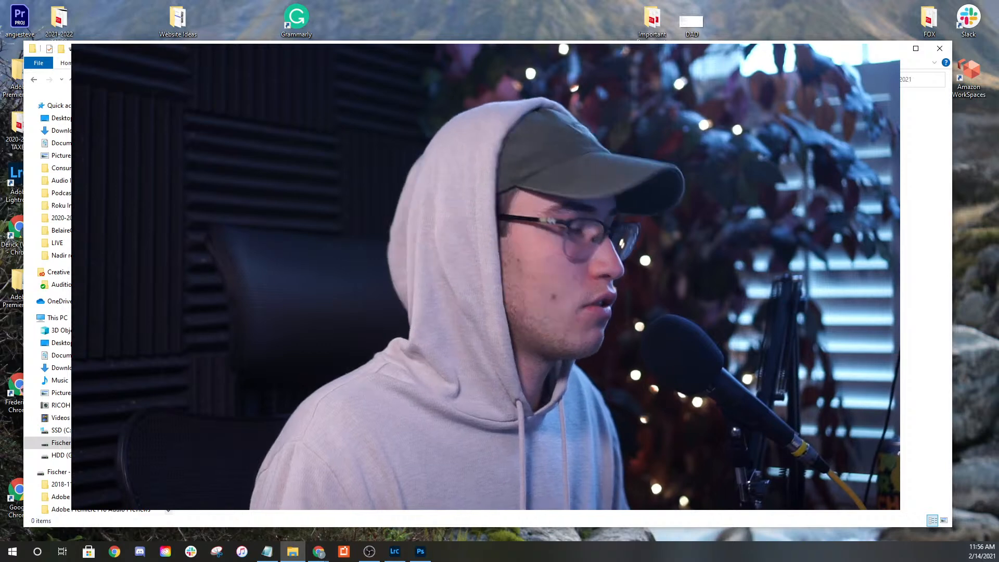
key("ctrl+v")
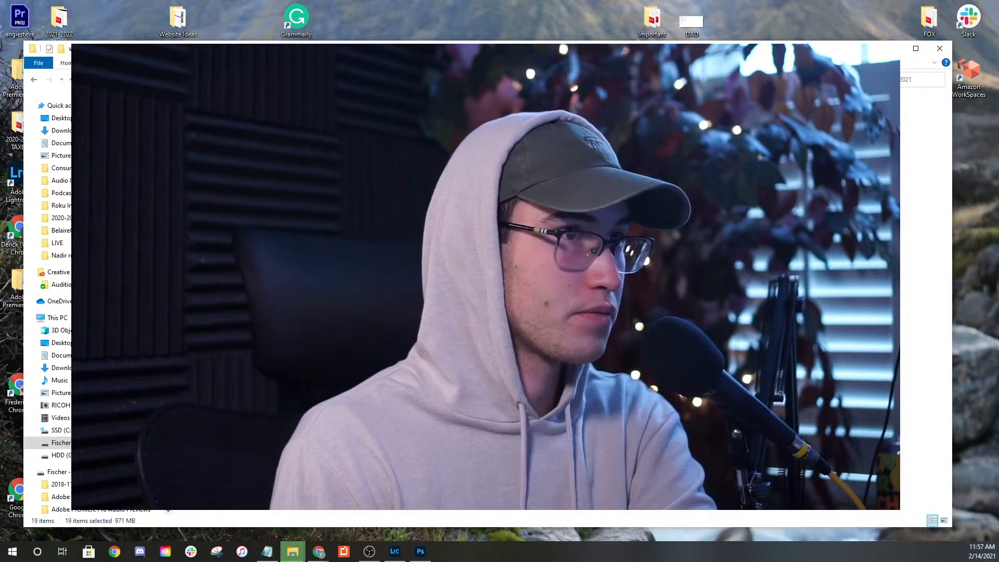
- Switch to Lightroom Classic and import the photos from the 02_14_2021 folder under Fish Bowl Media LLC > Clients > BnT
left_click(394, 551)
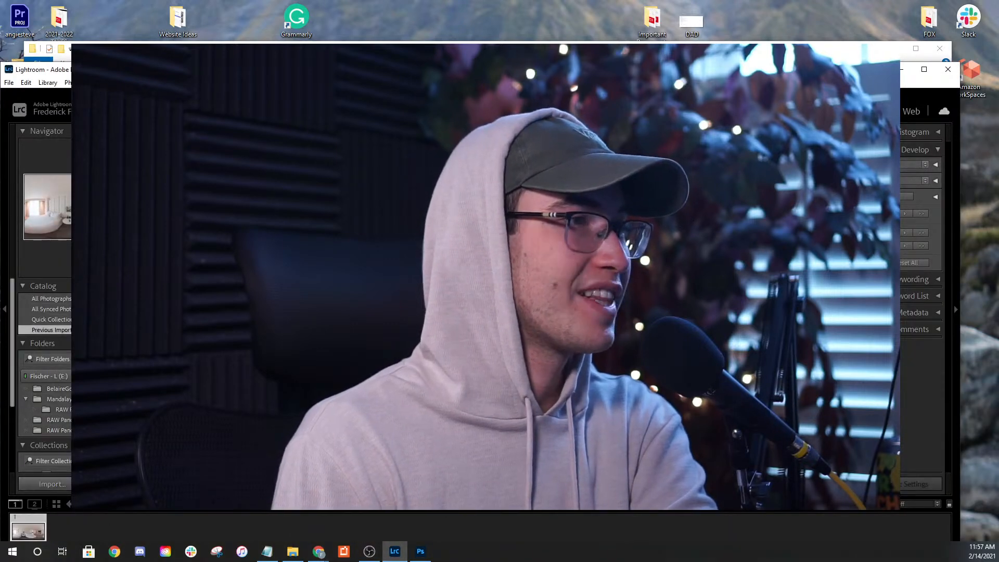
left_click(59, 488)
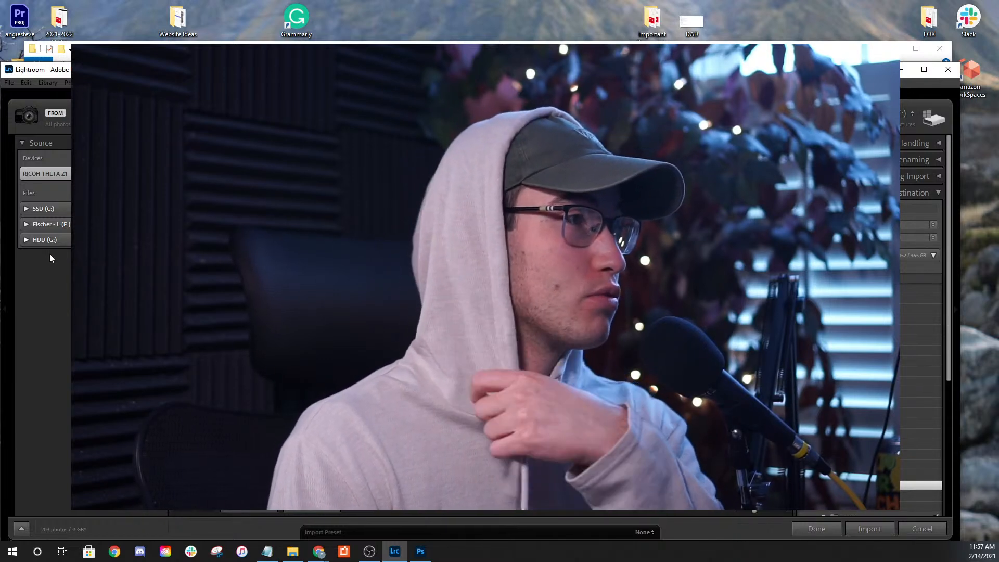
left_click(26, 225)
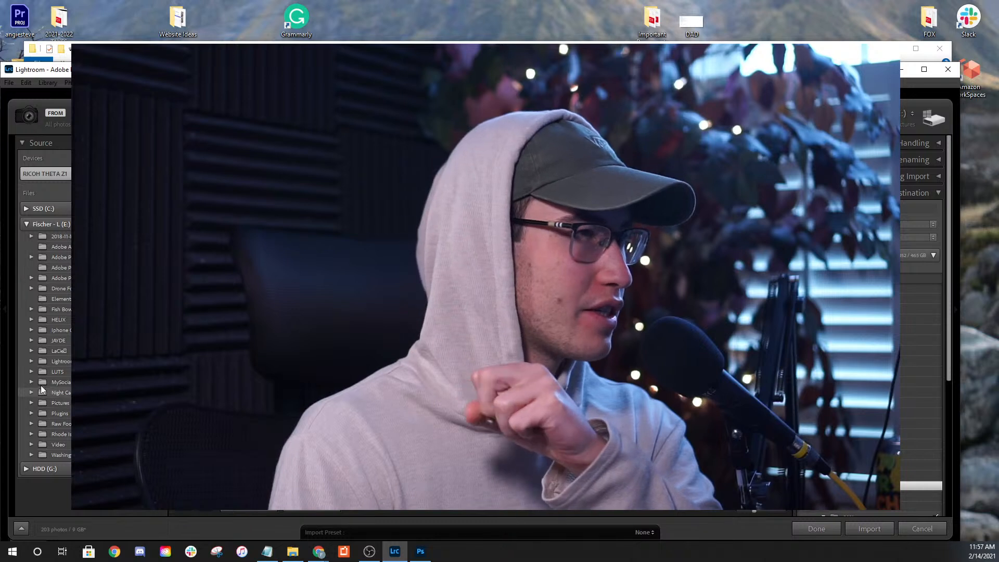
left_click(29, 309)
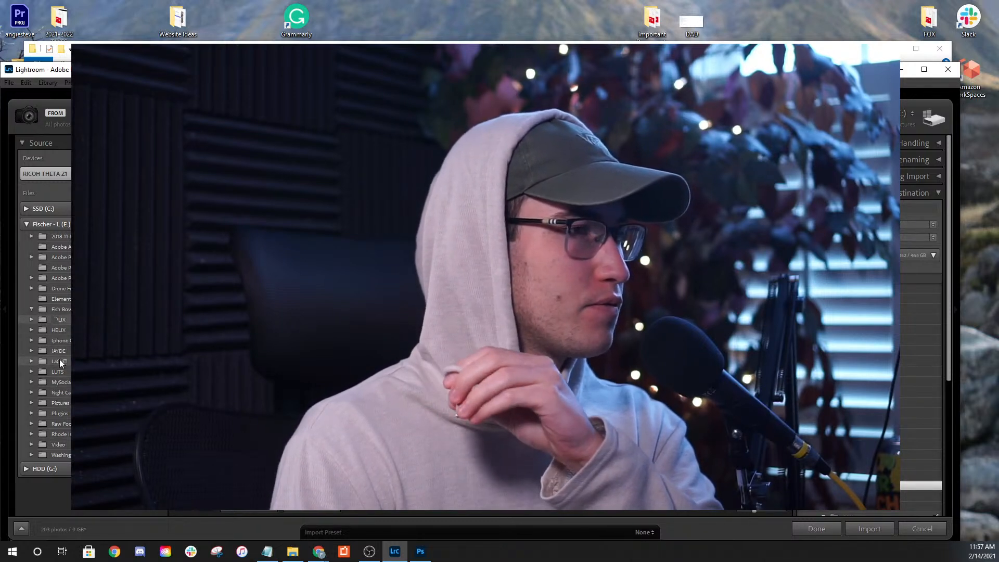
left_click(925, 69)
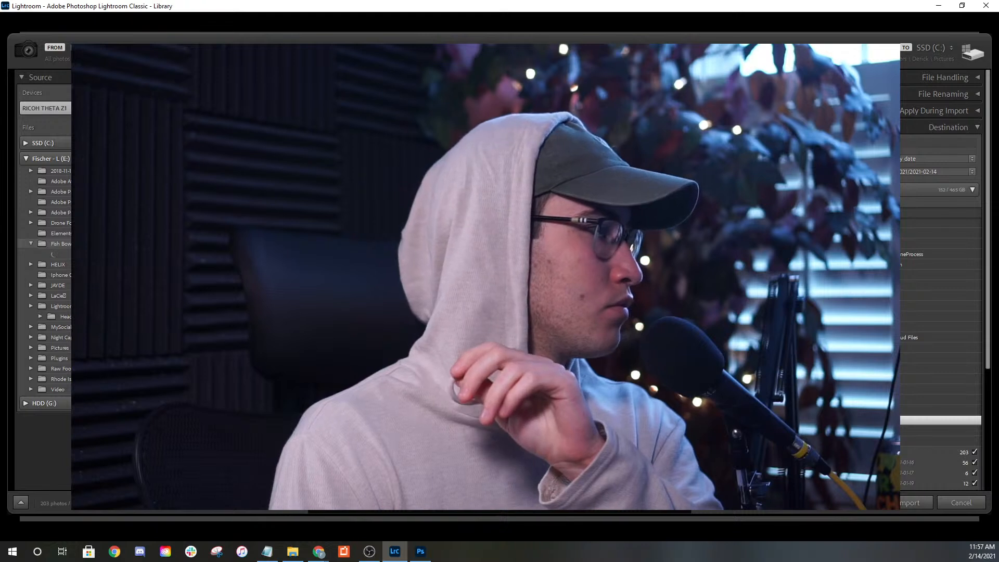
left_click(40, 265)
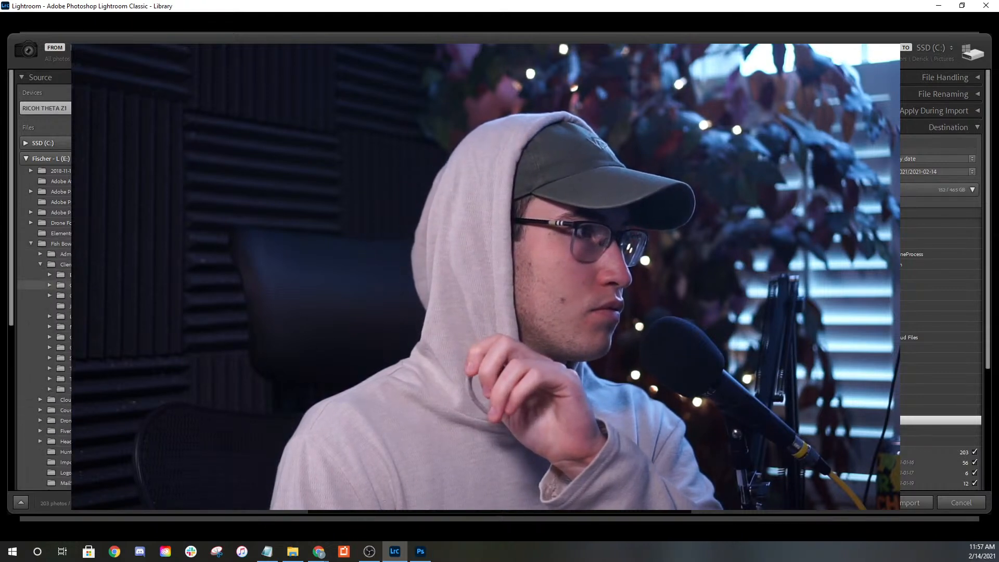
left_click(50, 275)
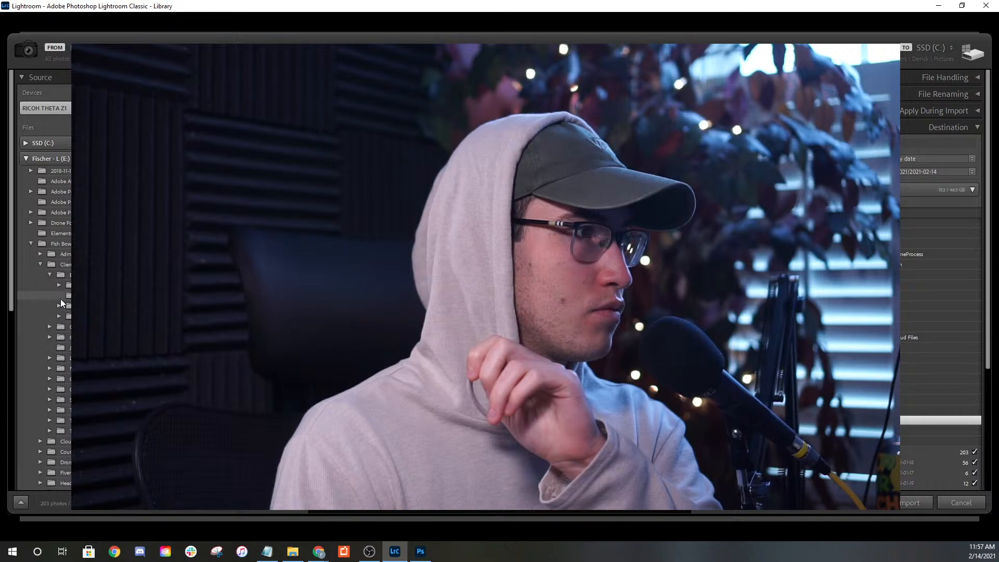
double_click(84, 296)
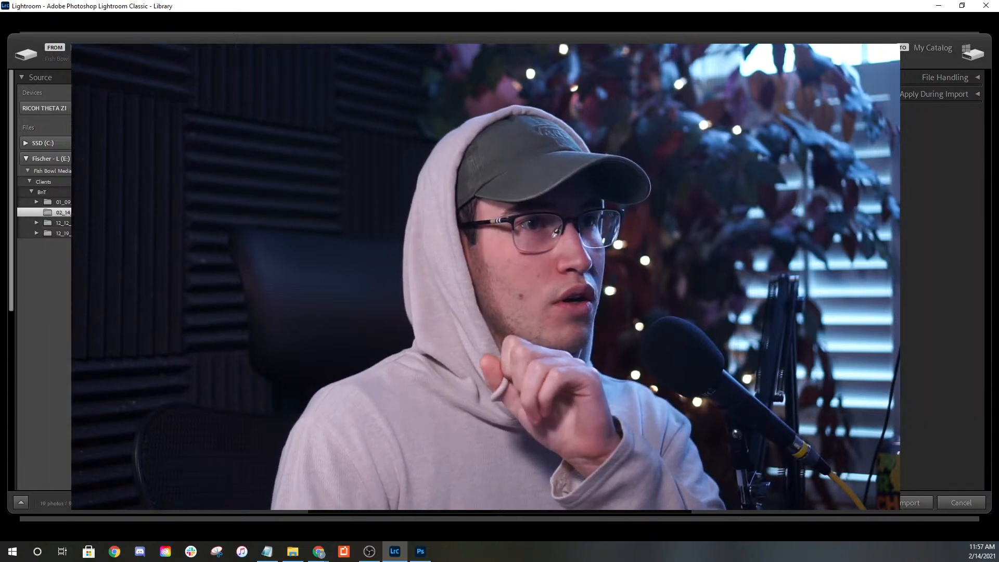
left_click(904, 506)
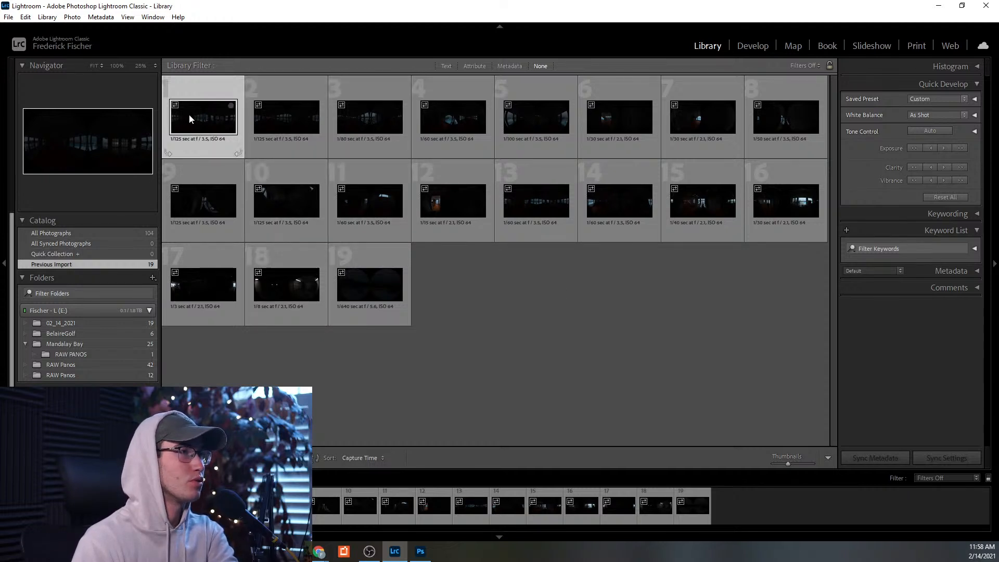
- Develop the first dual-fisheye photo with Exposure +6.32, Highlights -44 and Shadows +30
left_click(753, 46)
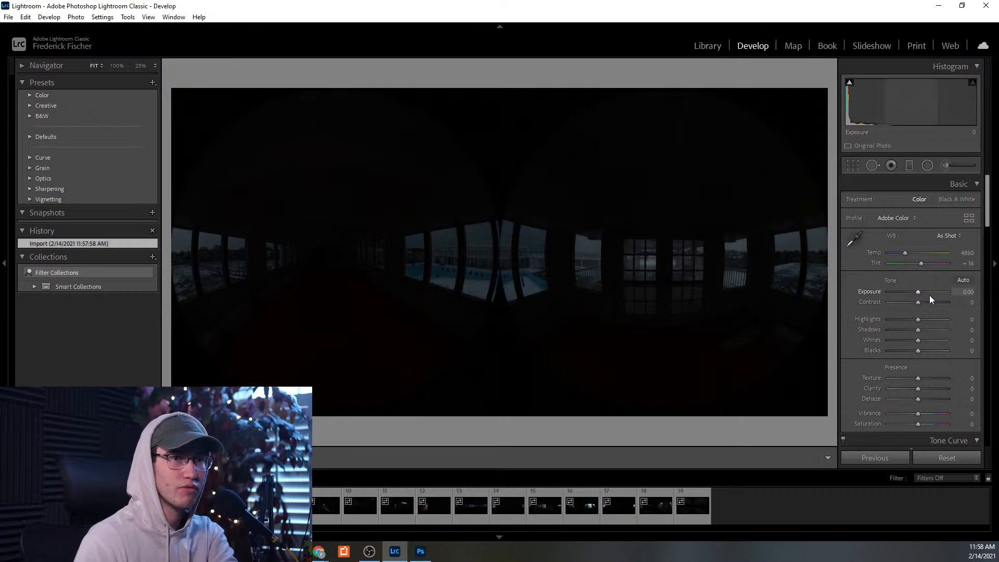
left_click_drag(916, 292, 934, 295)
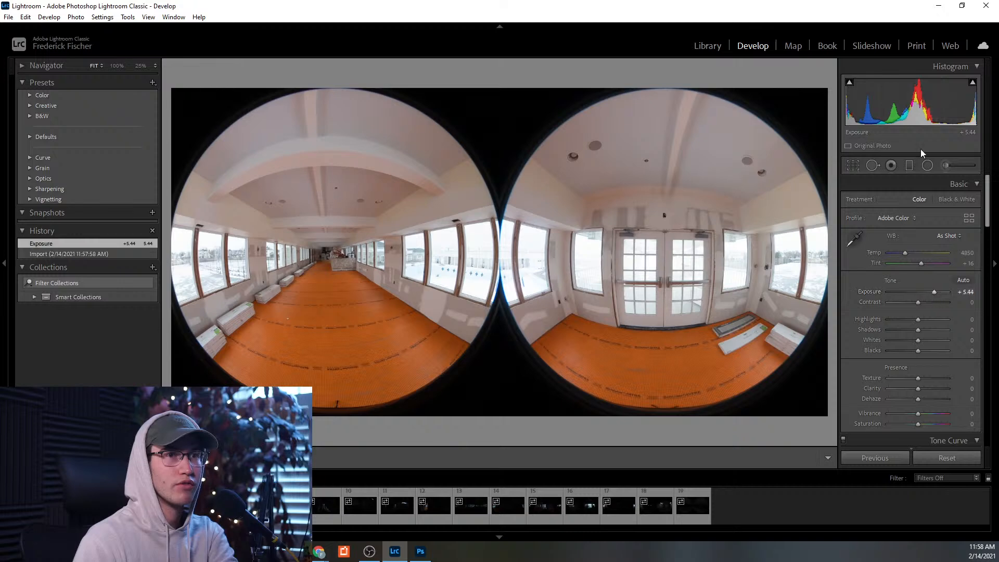
mouse_move(917, 320)
left_mouse_down()
mouse_move(904, 320)
mouse_move(941, 291)
mouse_move(901, 318)
mouse_move(928, 330)
left_mouse_up()
left_click(183, 264)
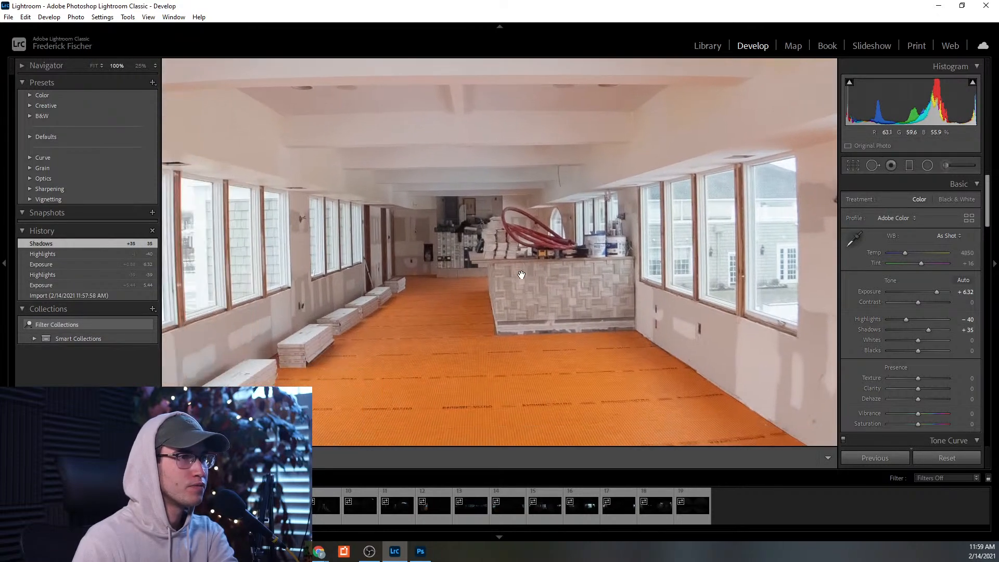
left_click_drag(927, 332, 901, 319)
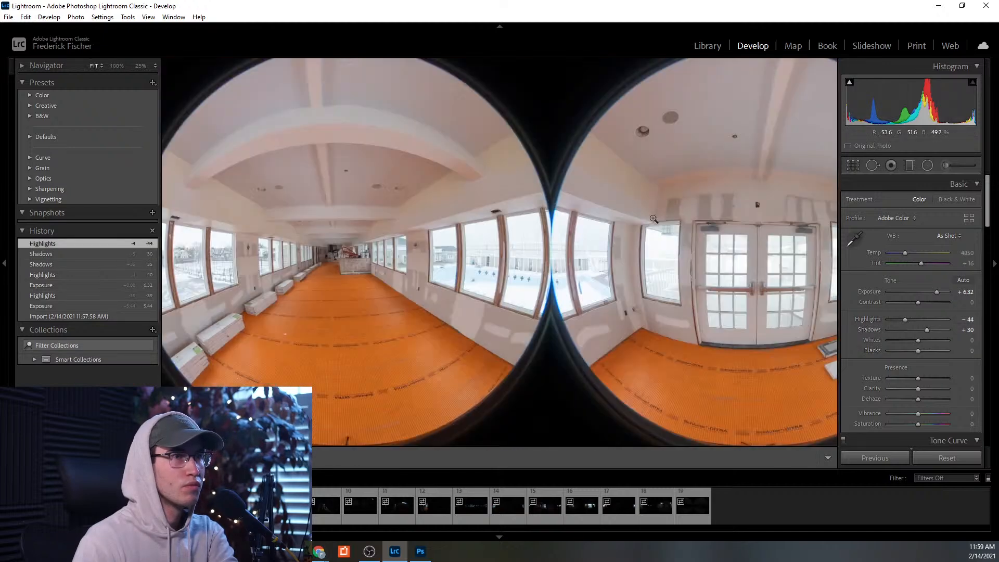
left_click(817, 154)
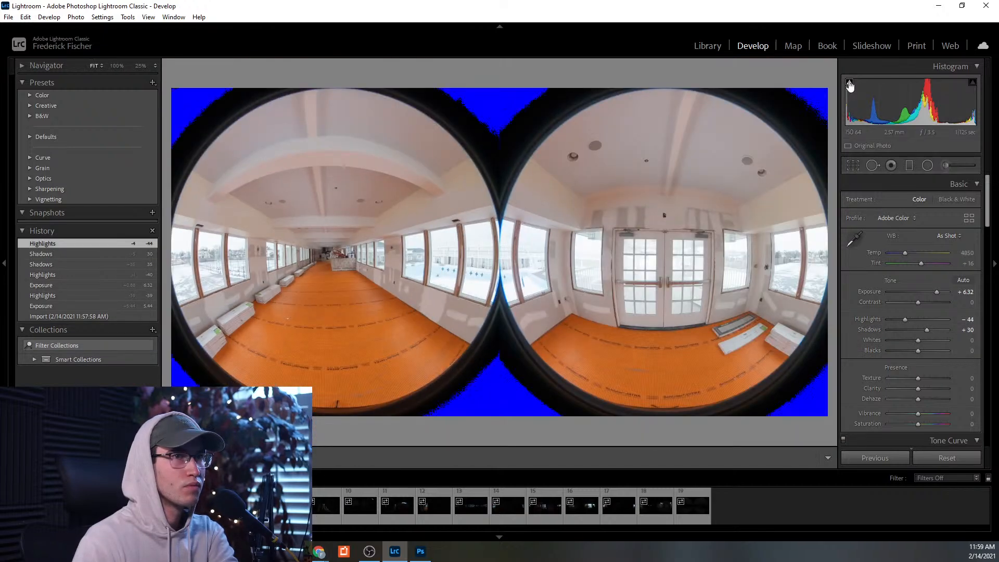
- Compare the Auto and As Shot white balance presets on the photo, ending on As Shot
left_click(944, 236)
left_click(929, 259)
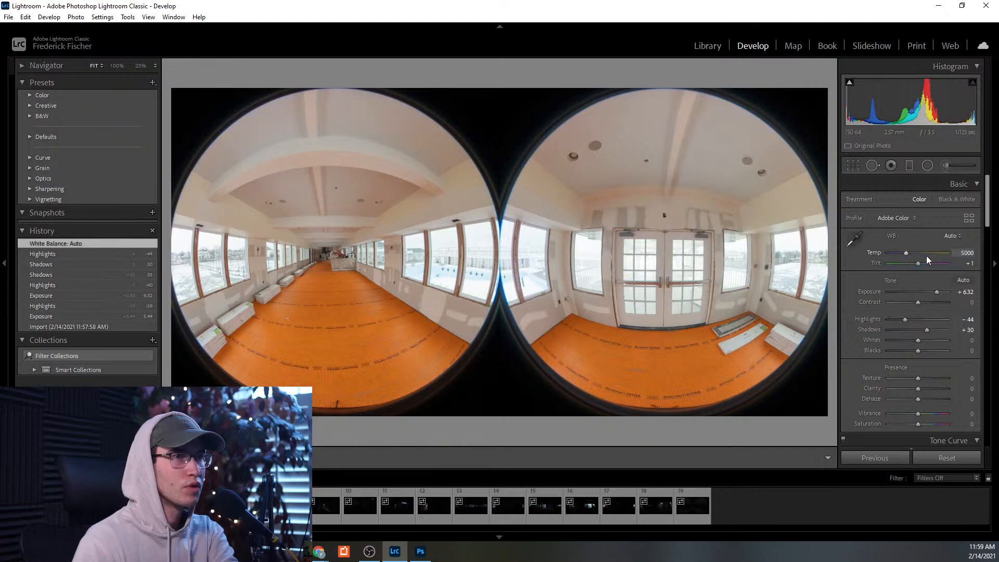
left_click(942, 236)
left_click(933, 249)
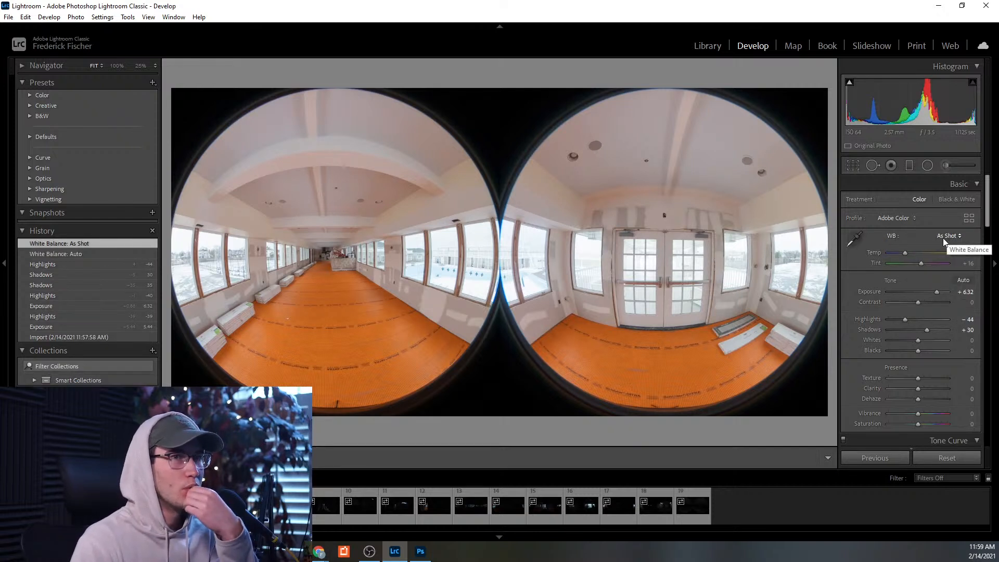
left_click(943, 236)
left_click(928, 257)
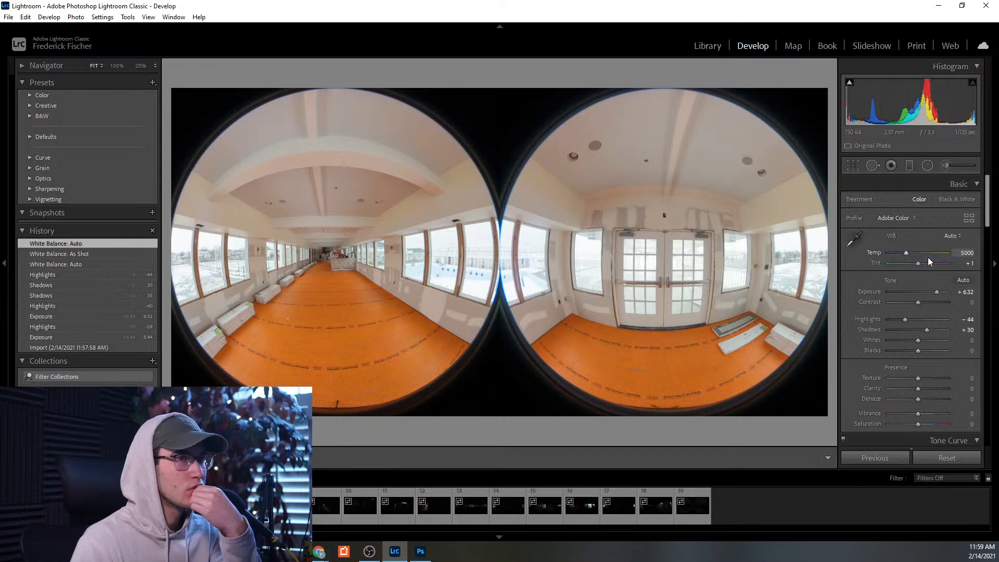
left_click(943, 234)
left_click(937, 244)
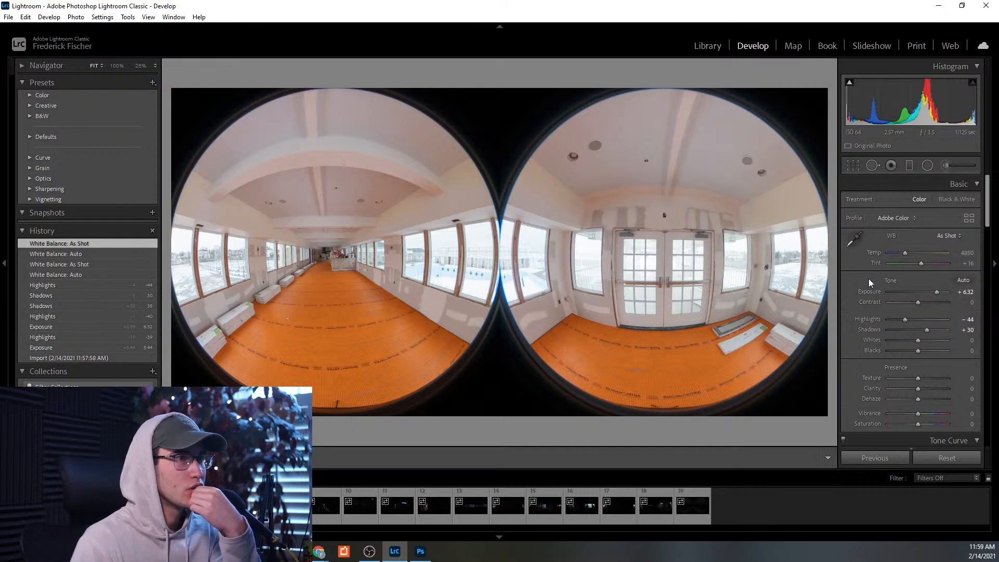
- Set the white balance temperature to 4632 and check the doors and adjacent window at 100%
left_click_drag(902, 253, 901, 254)
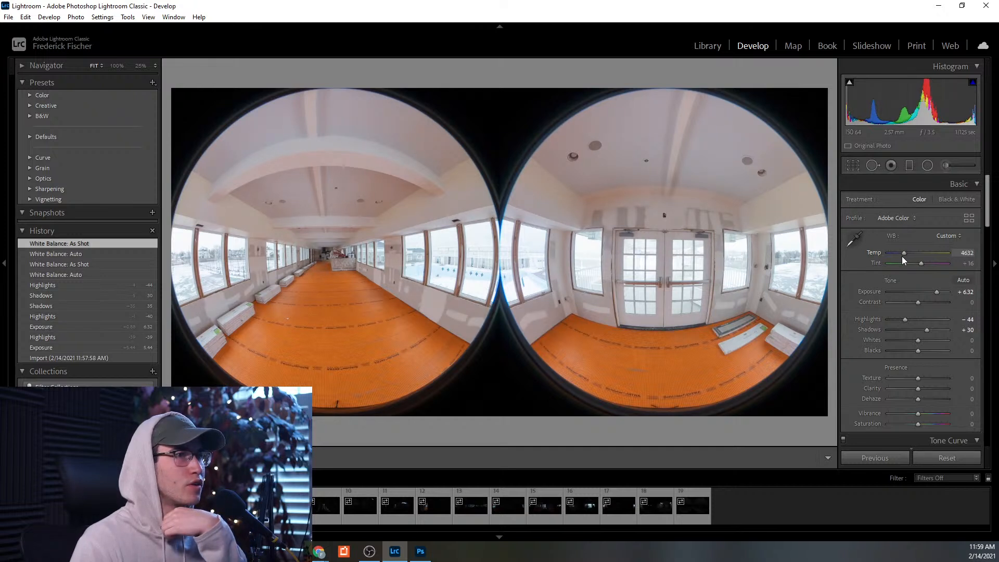
left_click(653, 285)
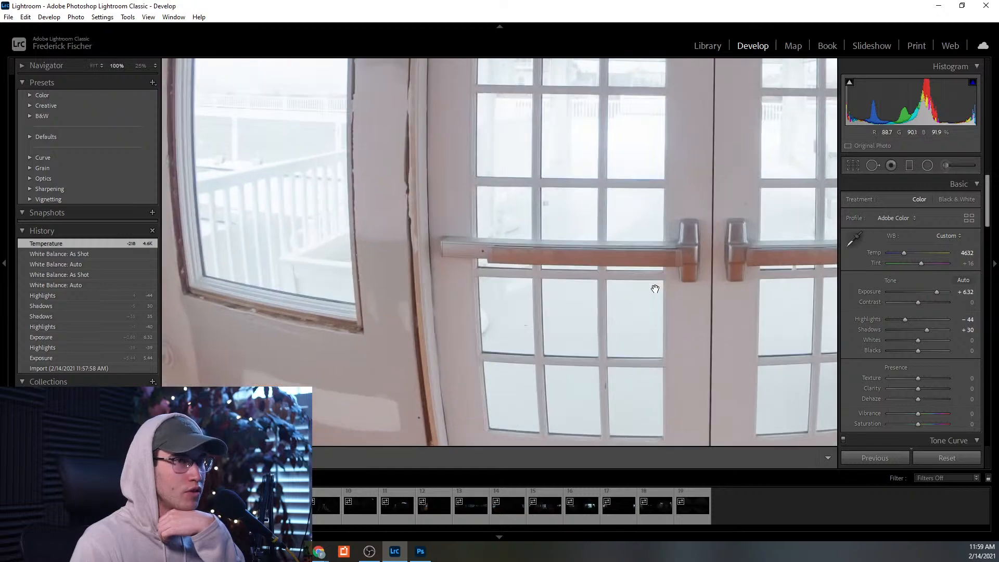
left_click_drag(615, 278, 629, 317)
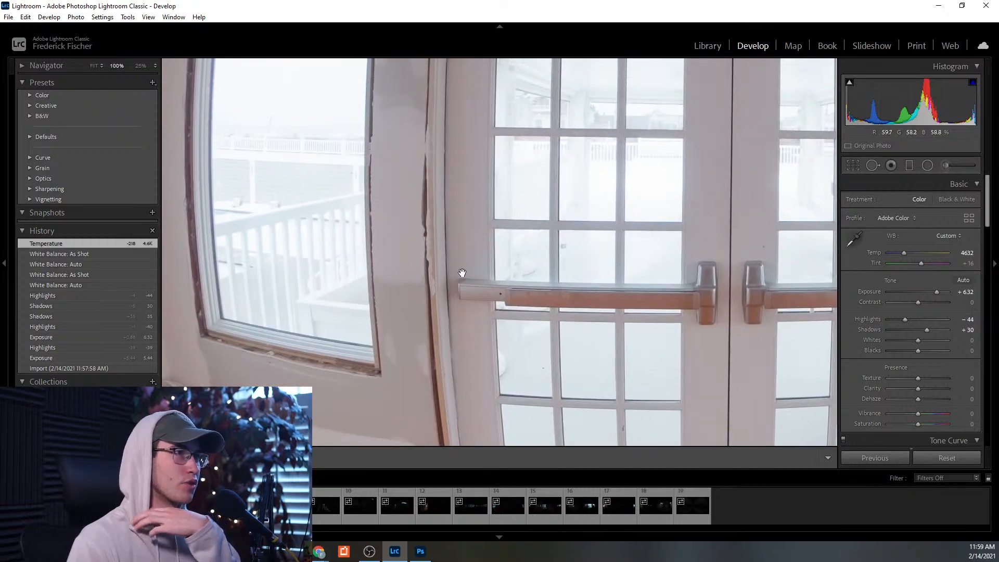
left_click_drag(459, 272, 531, 329)
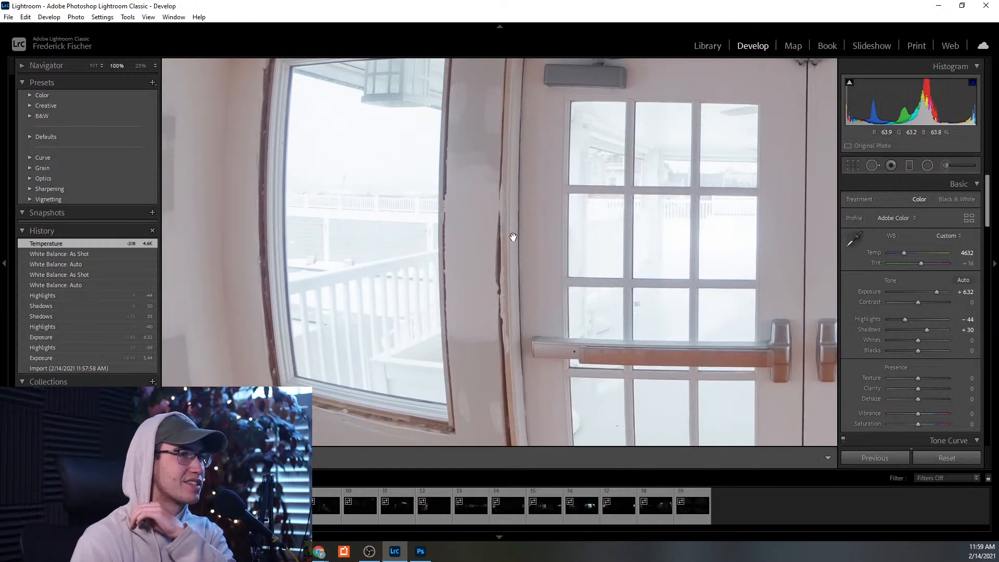
left_click(506, 215)
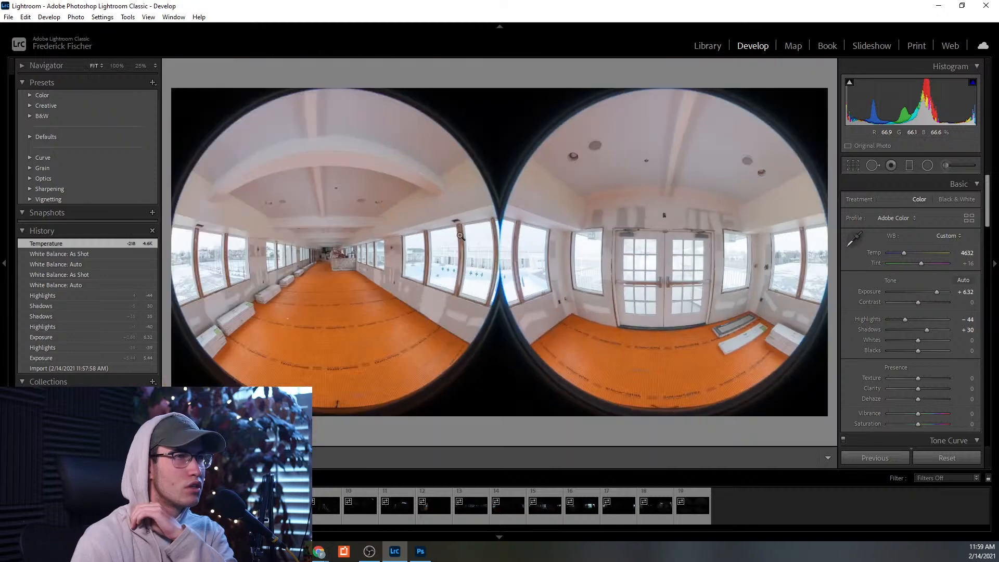
- Set the purple Defringe Amount to 2 in the manual lens corrections and check the window edges at 100%
left_click(358, 263)
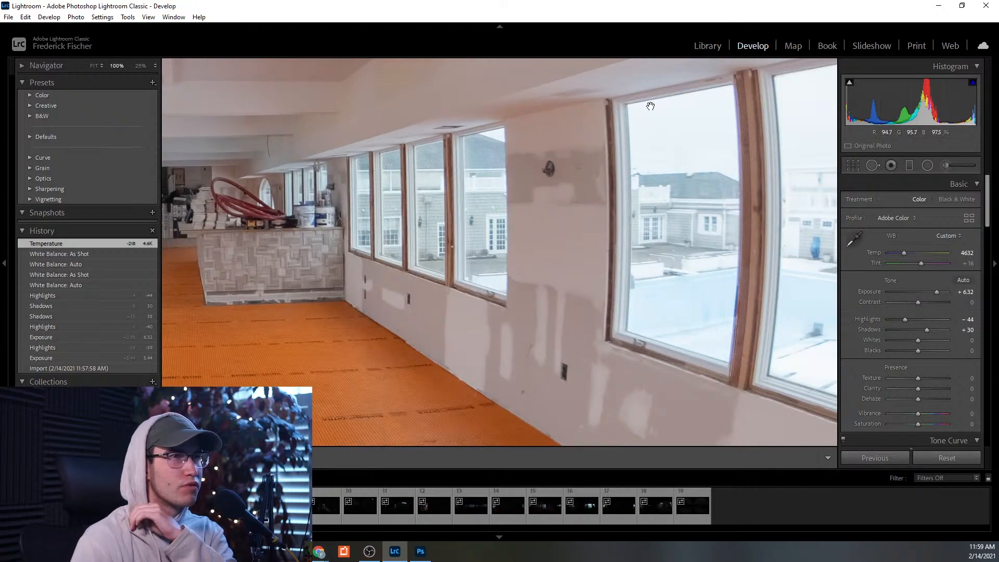
scroll(903, 406, "down", 8)
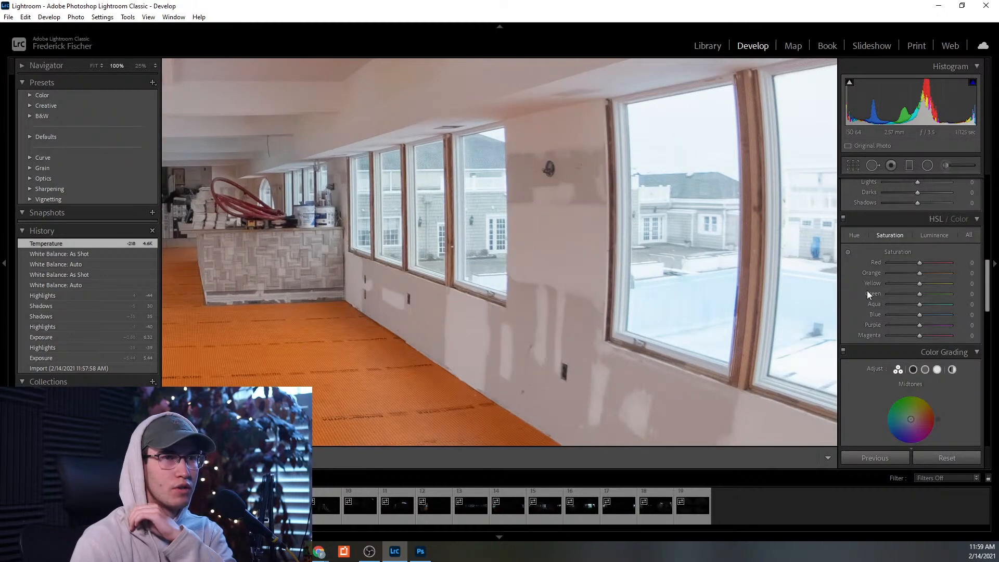
scroll(867, 312, "down", 3)
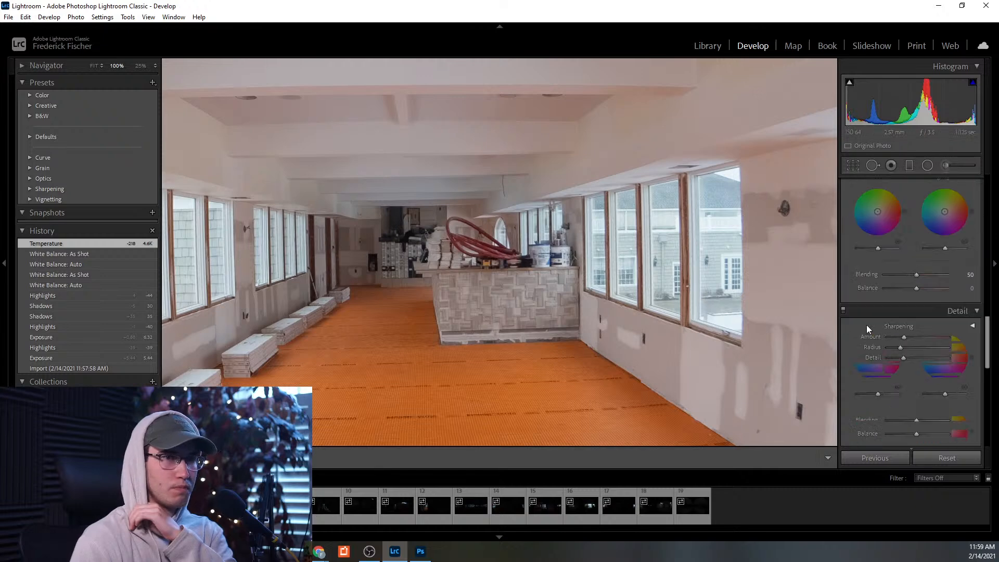
scroll(866, 324, "down", 5)
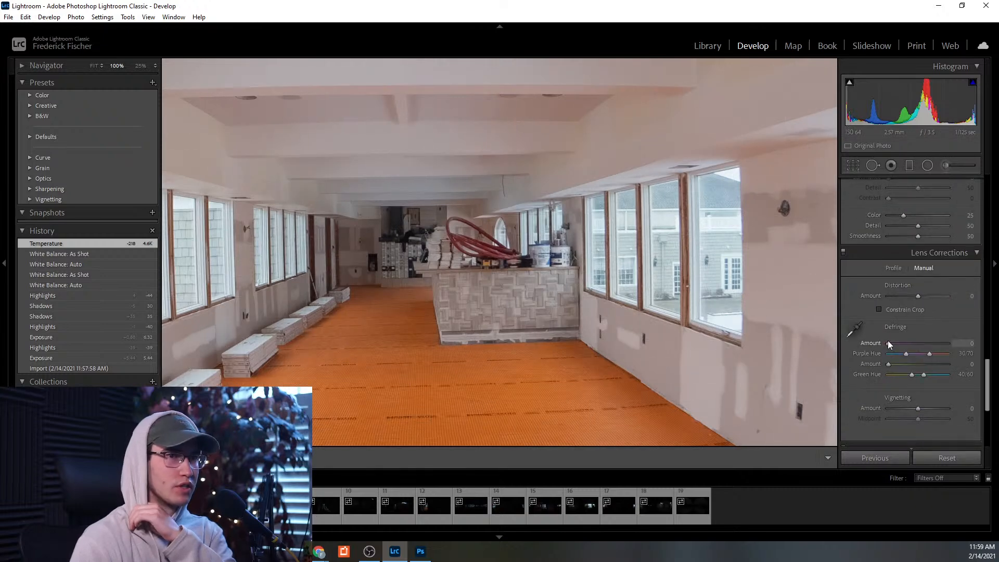
left_click_drag(652, 207, 281, 234)
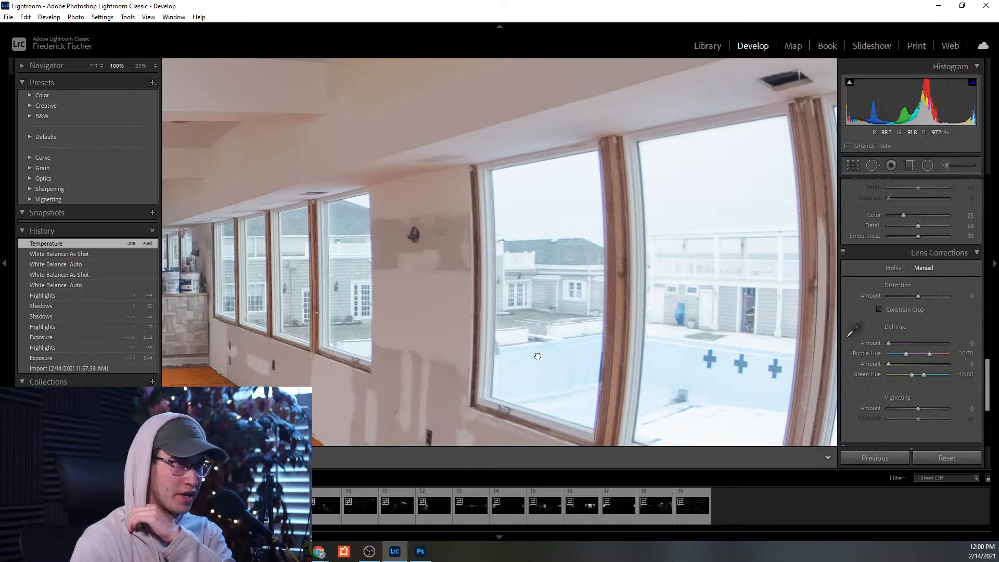
left_click_drag(538, 358, 489, 289)
left_click_drag(565, 356, 543, 368)
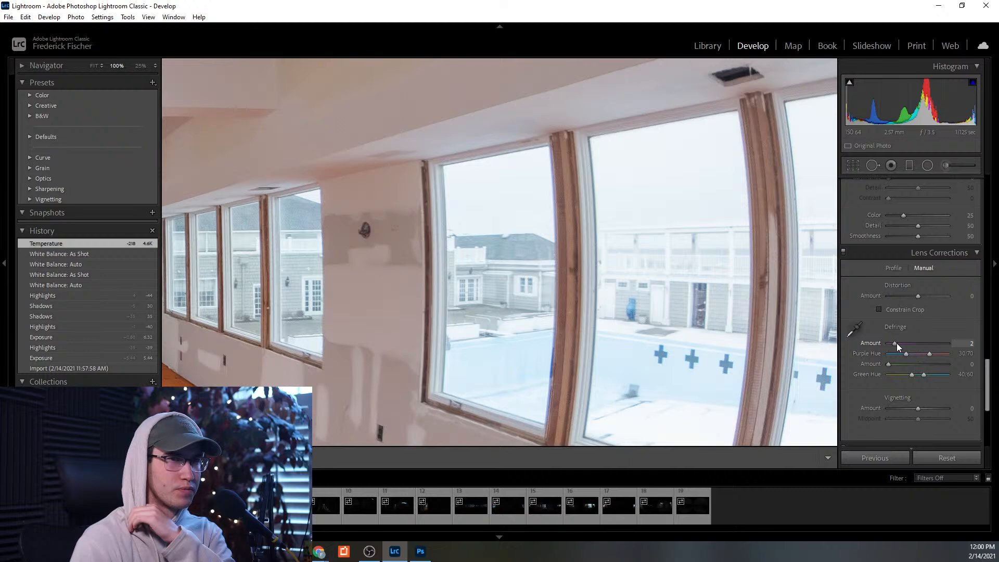
left_click_drag(679, 292, 304, 318)
left_click_drag(634, 189, 462, 251)
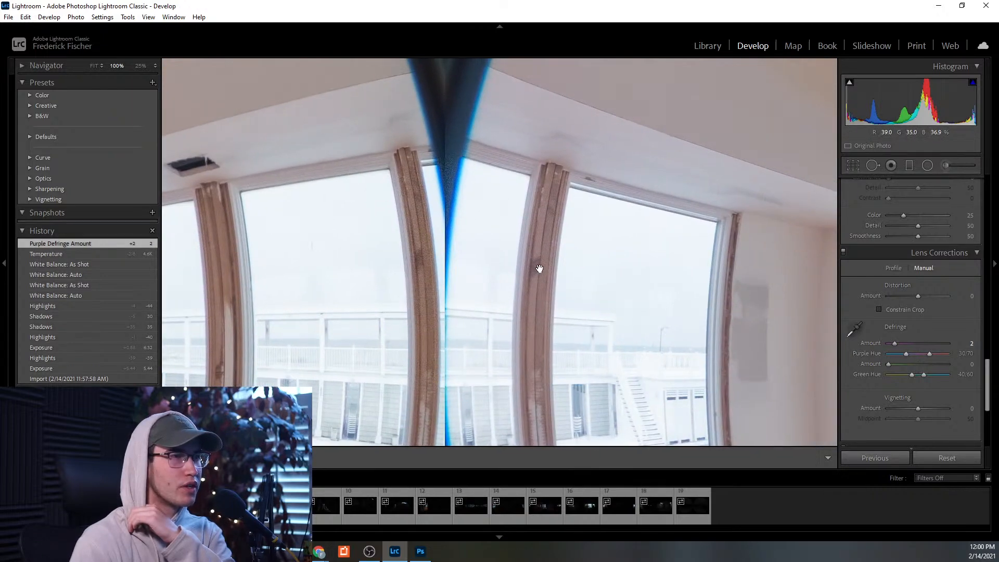
left_click_drag(509, 325, 456, 182)
left_click(467, 189)
left_click(513, 246)
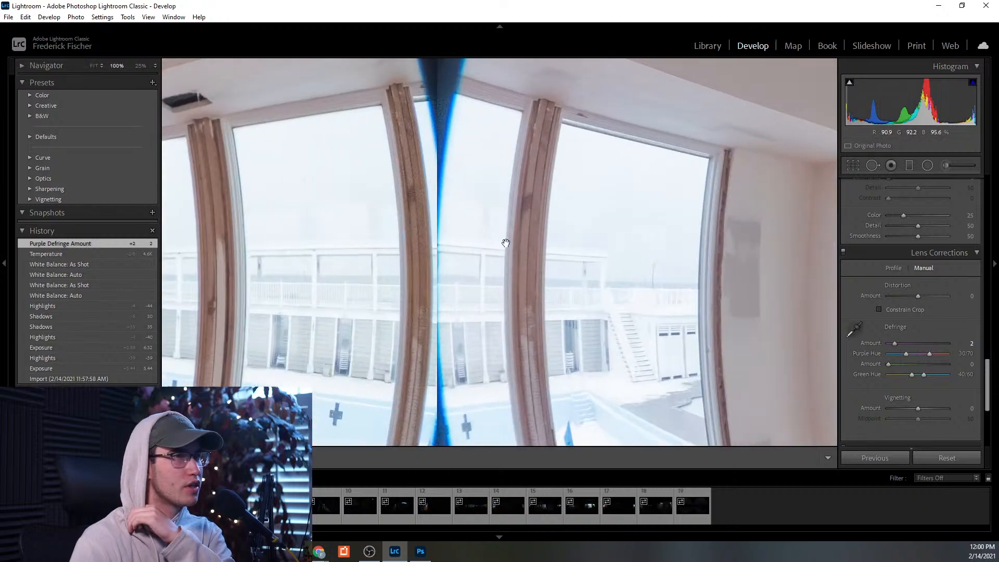
- Try stronger purple defringing around the windows with Amount 11 and Purple Hue 0/70
left_click_drag(583, 249, 615, 242)
left_click_drag(905, 353, 883, 356)
left_click_drag(573, 395, 584, 332)
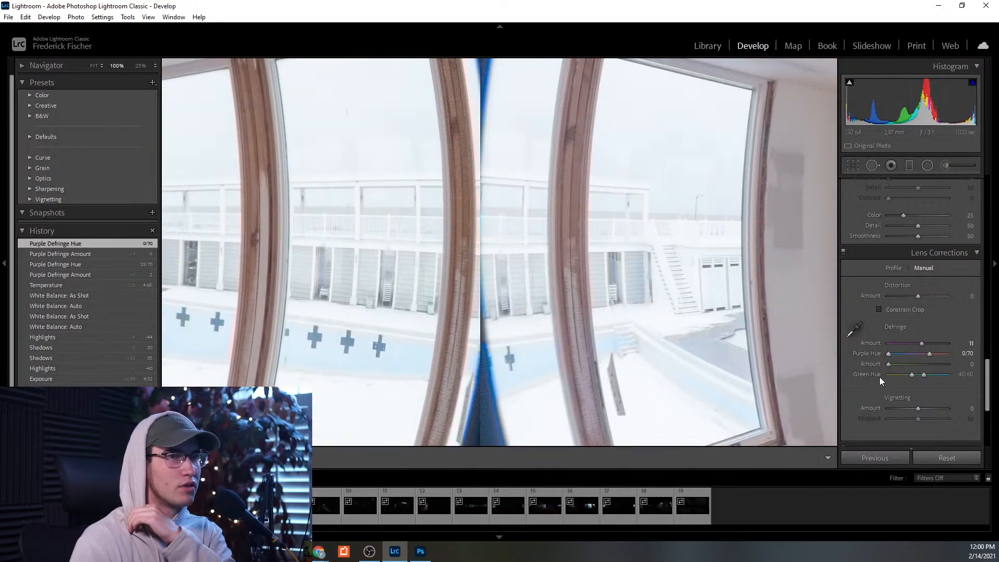
- Set the purple Defringe Amount to 3 and the Purple Hue range to 30/70
left_click_drag(931, 344, 897, 346)
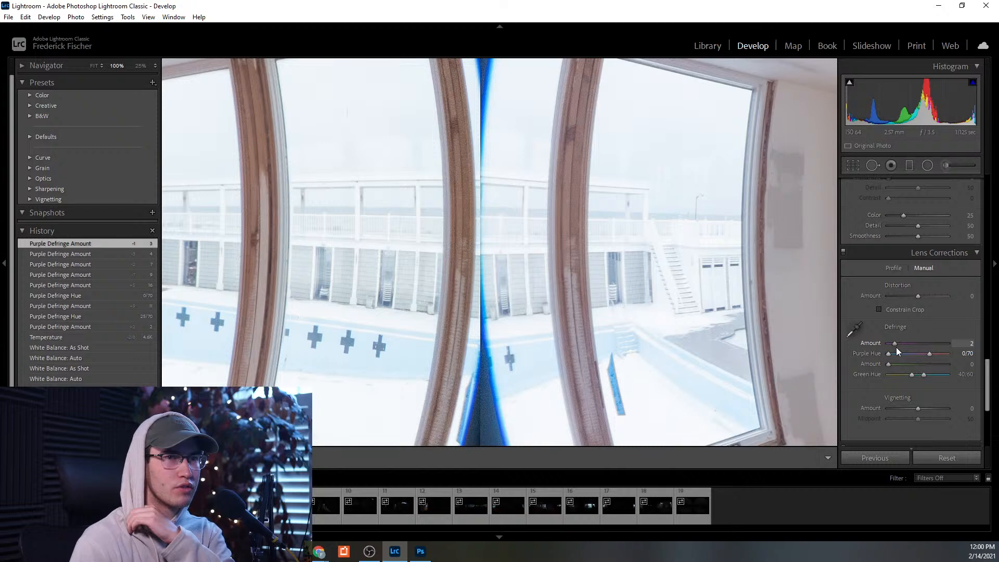
left_click_drag(896, 347, 898, 347)
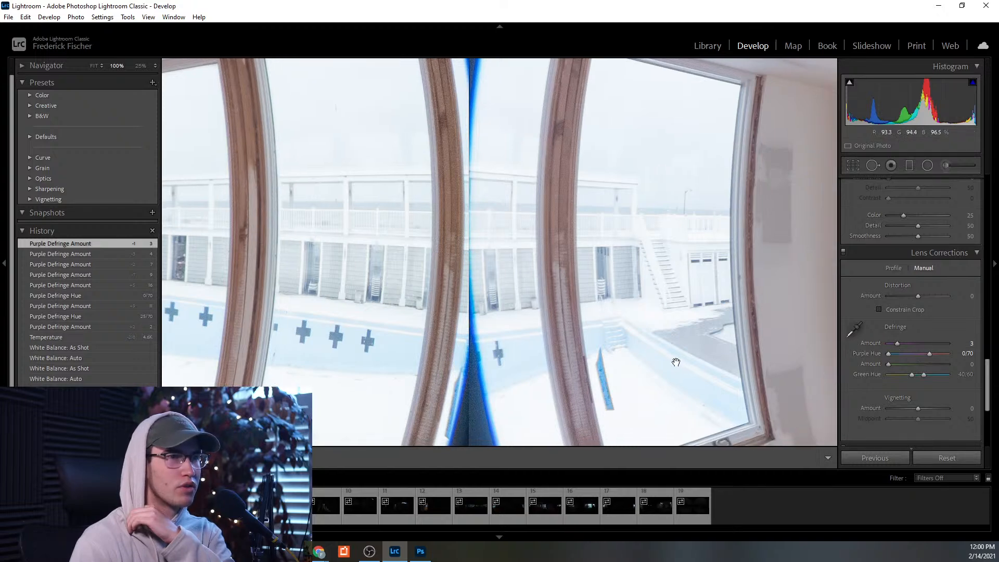
left_click(600, 346)
left_click(556, 298)
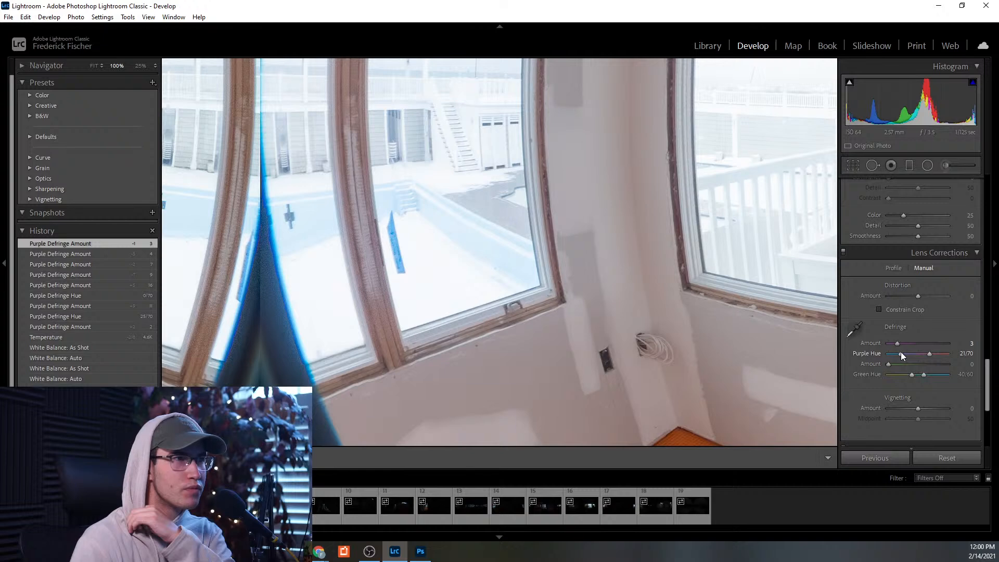
left_click_drag(900, 352, 906, 350)
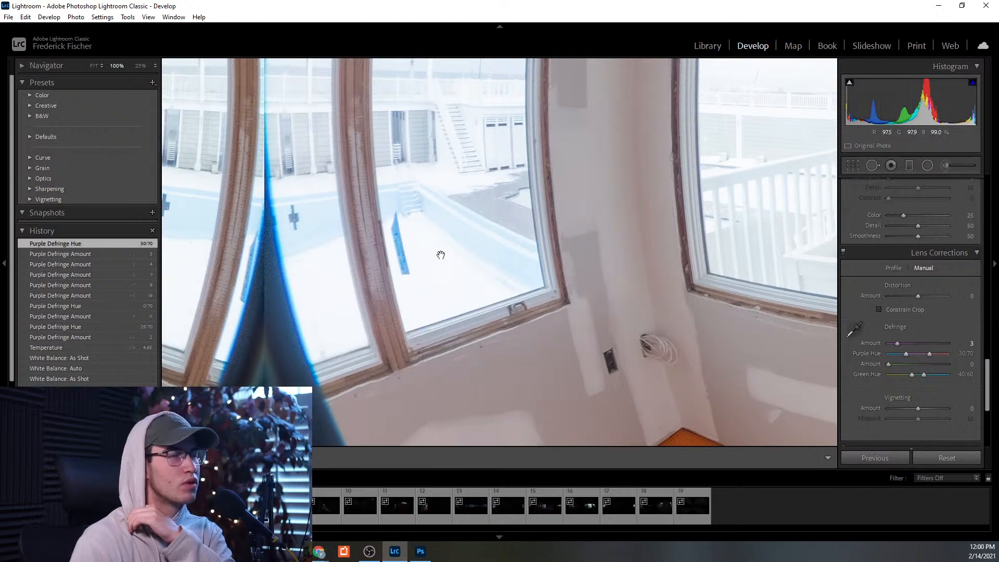
- Examine the window frames, walls and doors at 100% for remaining color fringing, ending on the full photo
left_click(560, 248)
left_click_drag(651, 253, 440, 261)
left_click_drag(707, 335, 445, 372)
left_click_drag(591, 239, 454, 185)
left_click_drag(670, 230, 259, 212)
left_click_drag(695, 212, 443, 214)
left_click_drag(527, 215, 433, 221)
left_click_drag(568, 201, 220, 153)
left_click(556, 256)
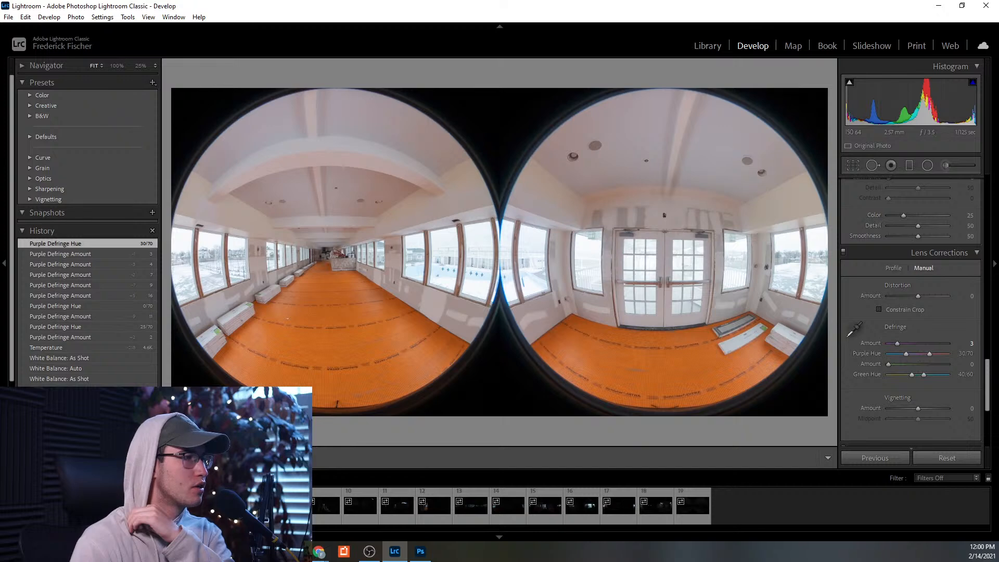
- Copy the first photo's develop settings and select all the remaining photos, from the second through number 19
key("ctrl+shift+c")
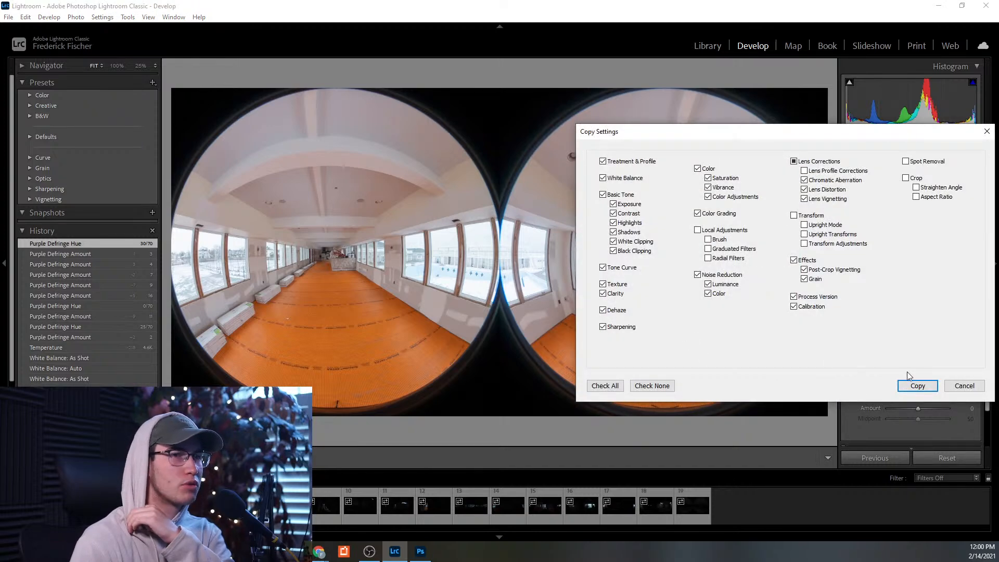
left_click(916, 385)
left_click(64, 505)
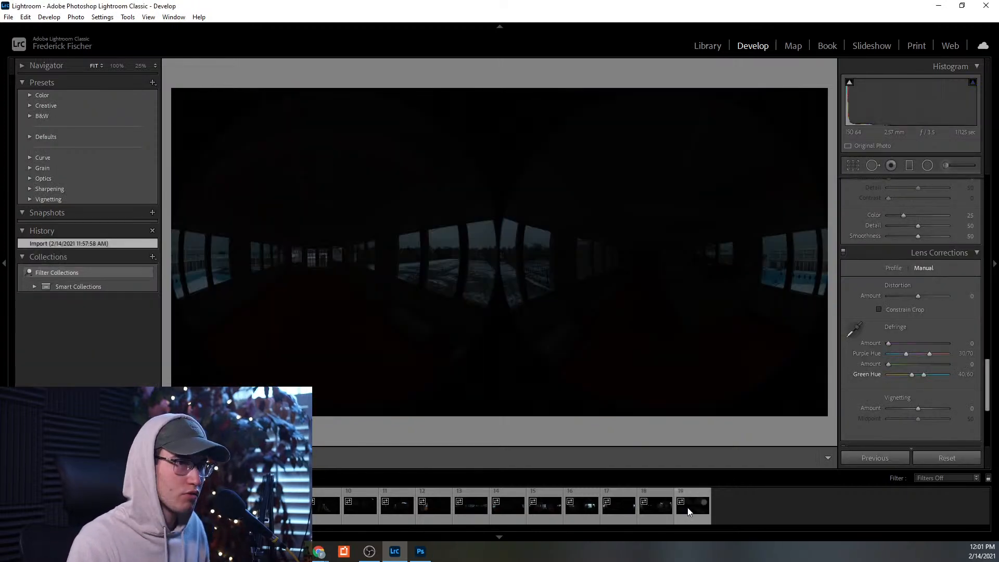
left_click(689, 511, "shift")
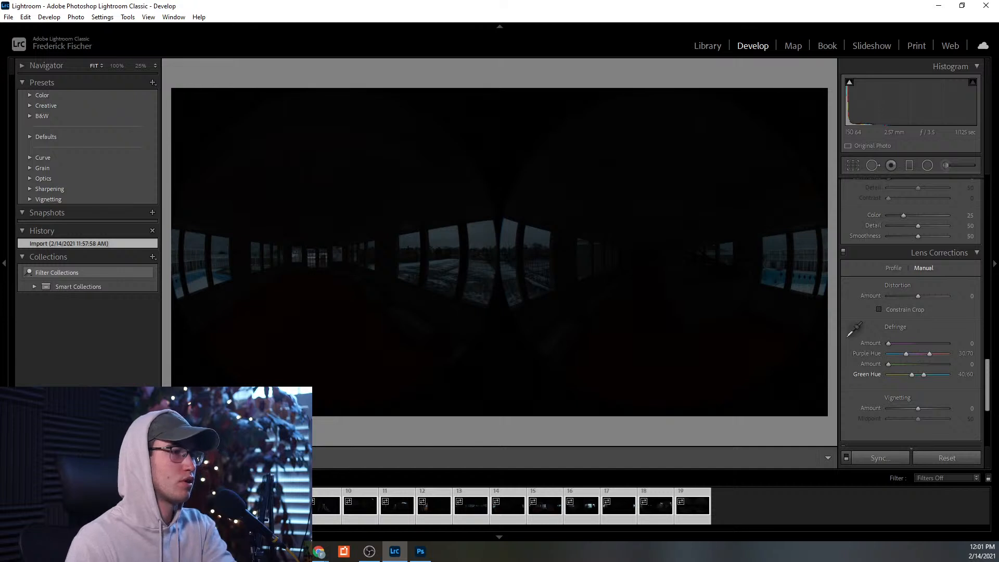
- Paste the copied develop settings onto all the selected photos
right_click(272, 504)
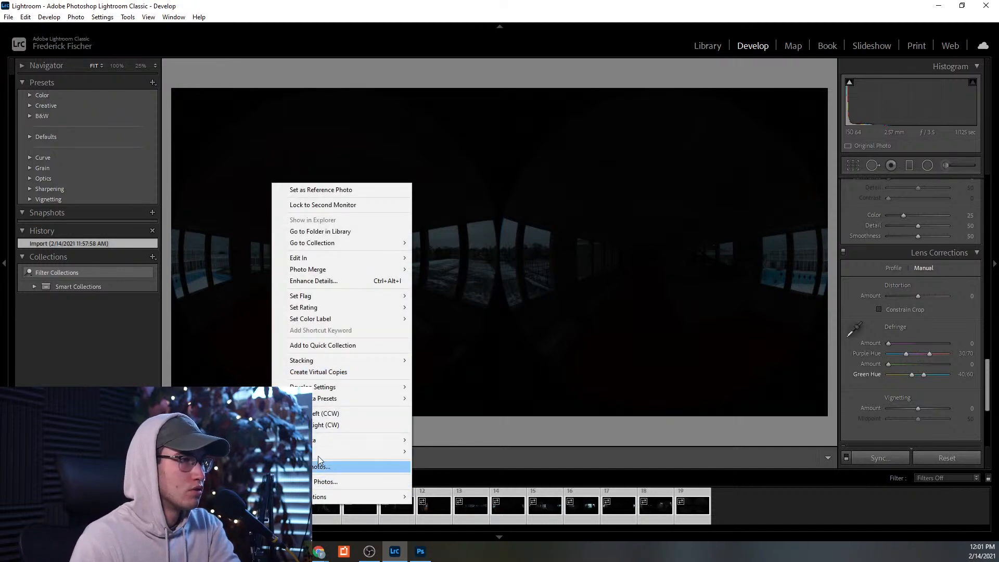
mouse_move(304, 262)
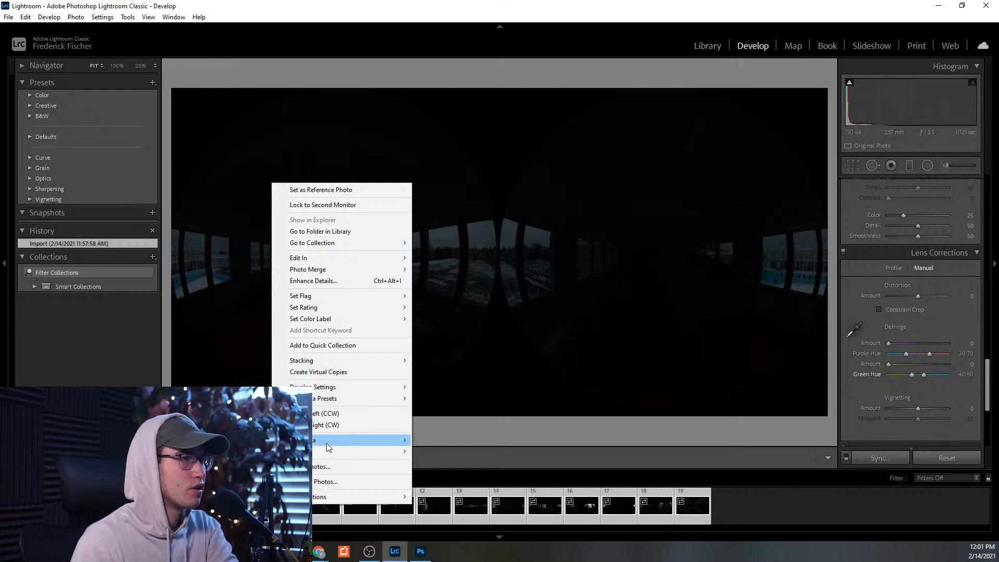
mouse_move(327, 439)
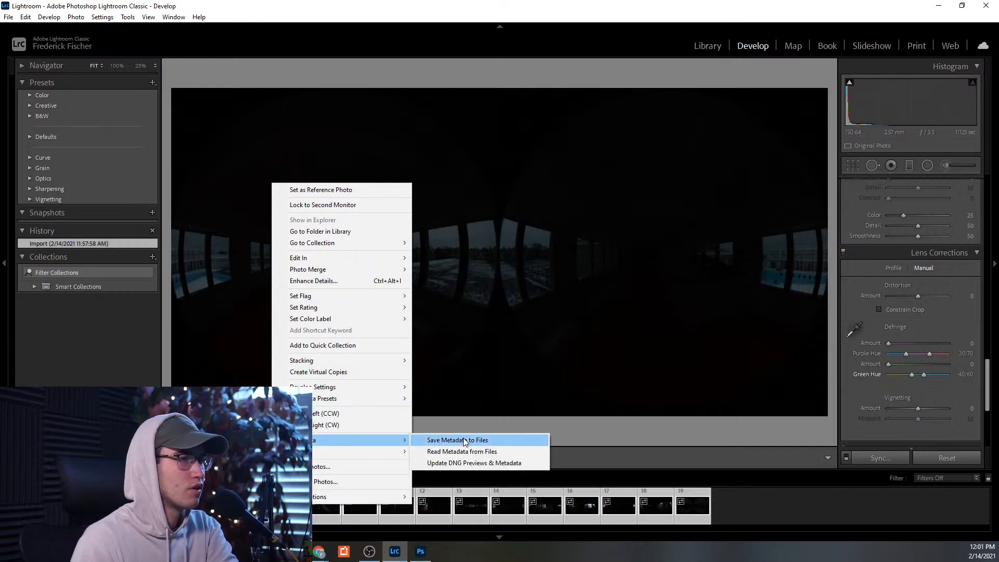
mouse_move(332, 393)
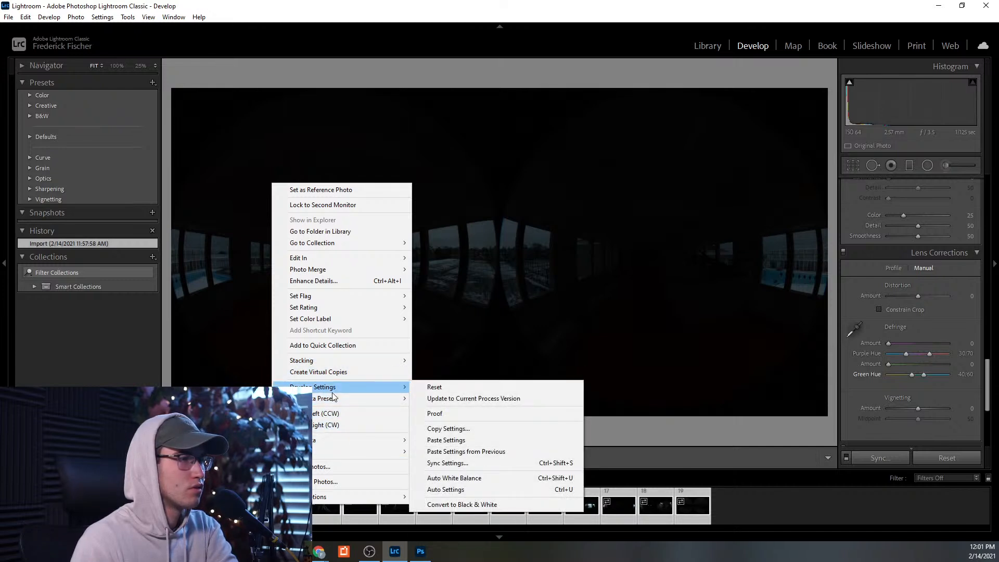
mouse_move(347, 503)
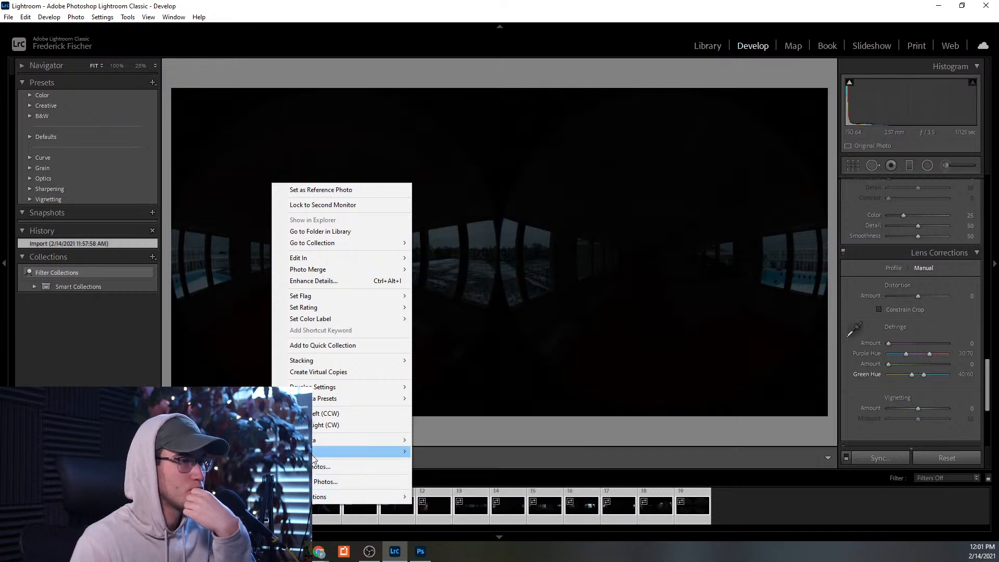
mouse_move(312, 454)
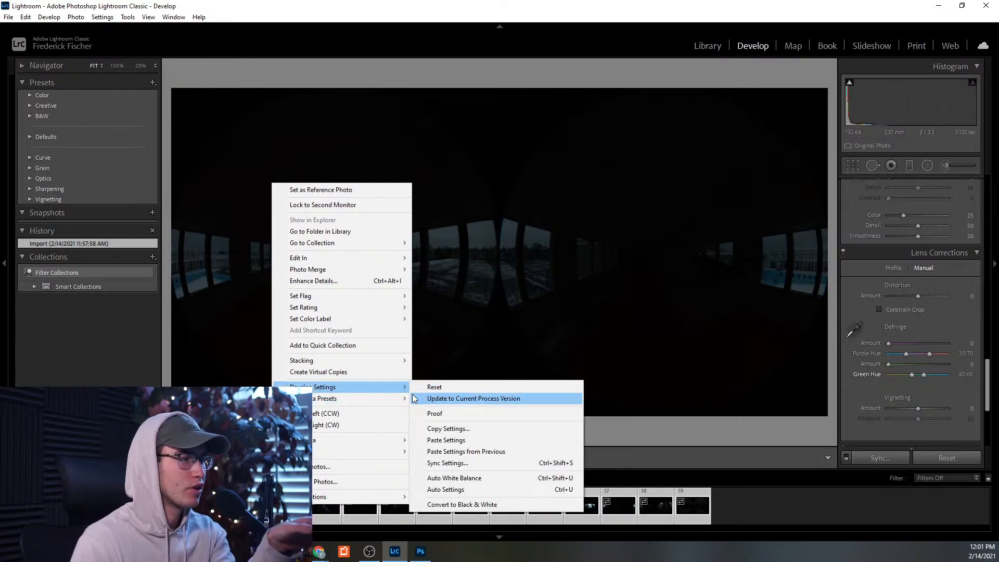
left_click(442, 440)
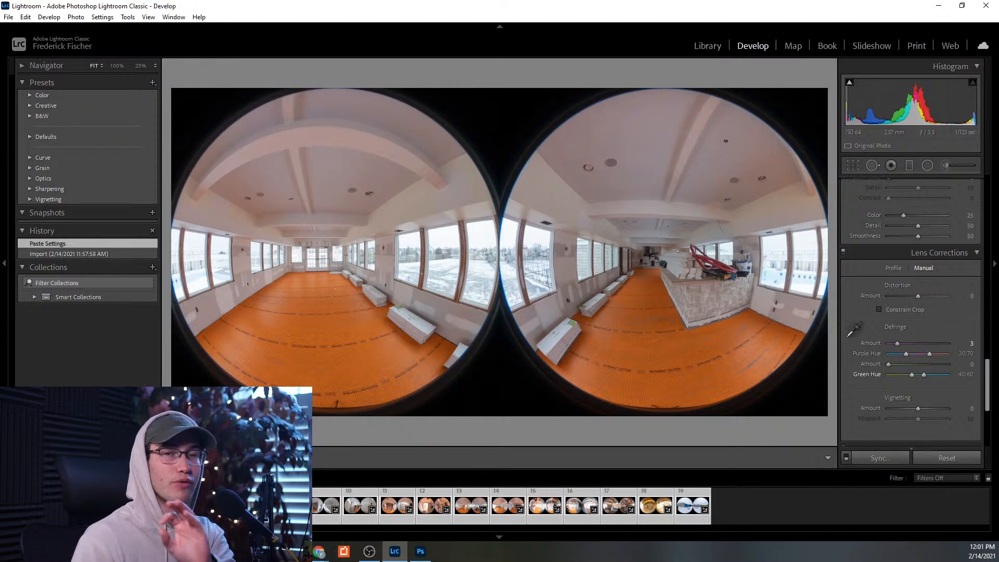
- Inspect the second photo at 100% and fine-tune it to Shadows +46 and Highlights -58
left_click(28, 505)
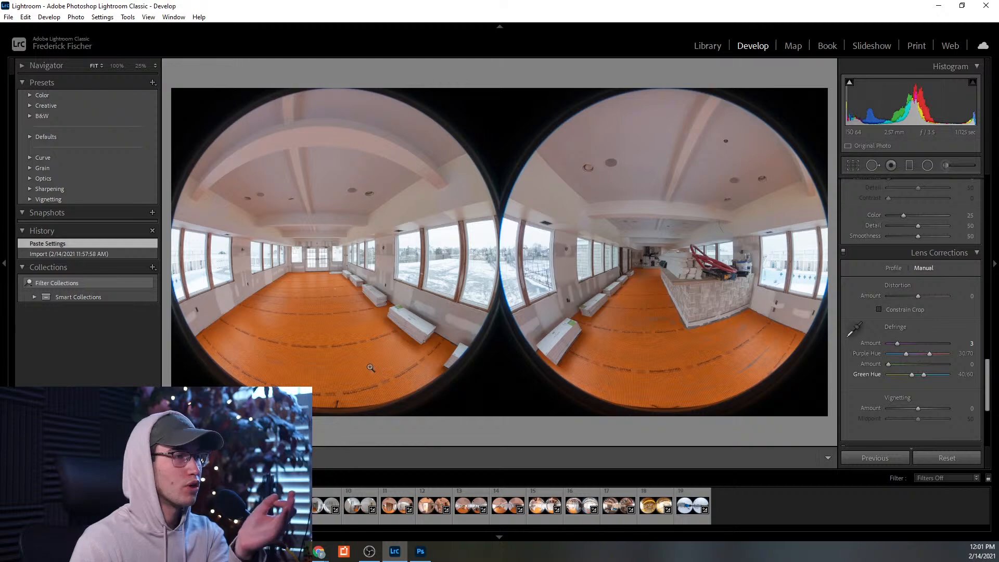
left_click(375, 279)
left_click_drag(374, 279, 673, 306)
left_click_drag(565, 281, 225, 276)
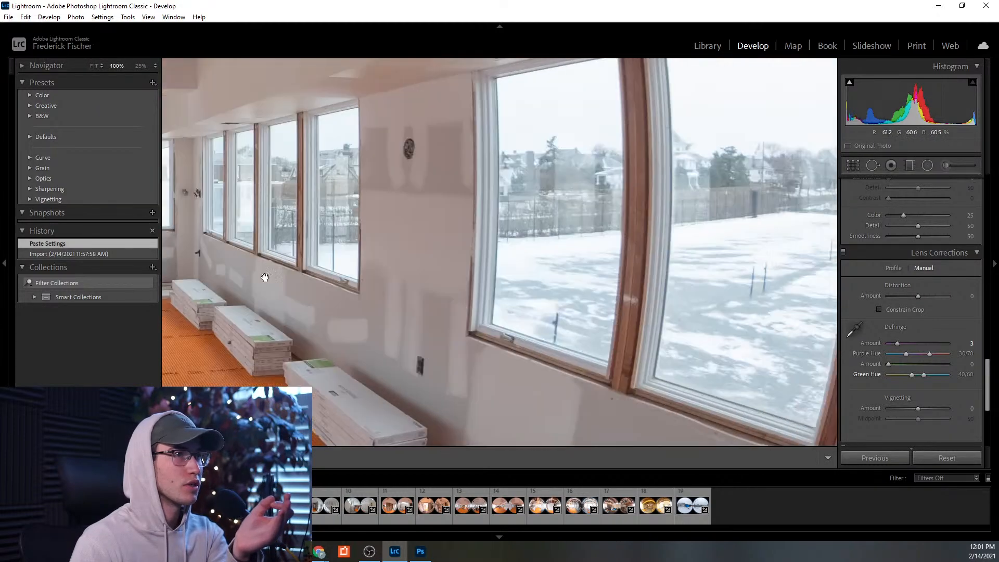
left_click_drag(707, 240, 466, 252)
left_click(597, 254)
left_click(633, 301)
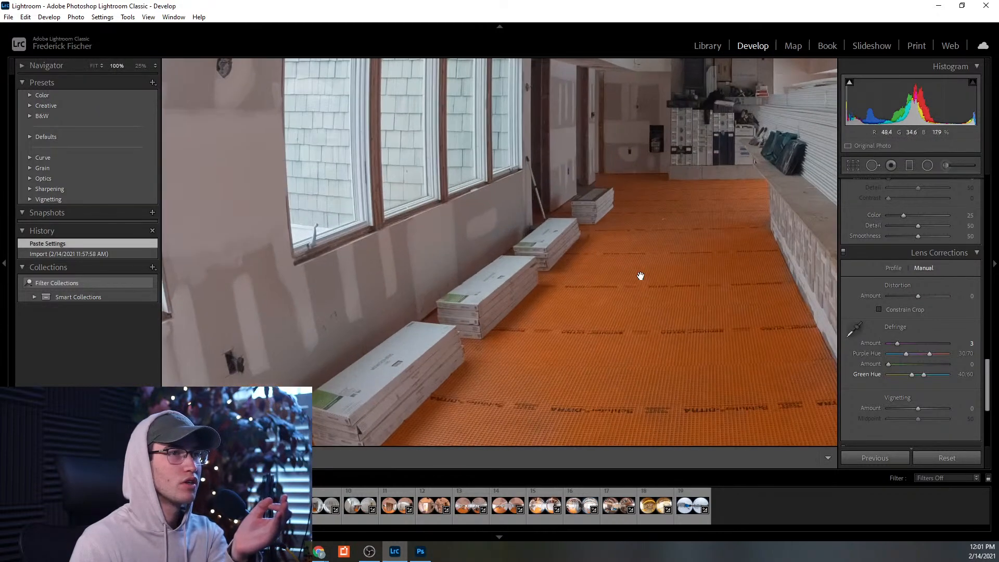
left_click_drag(635, 283, 580, 337)
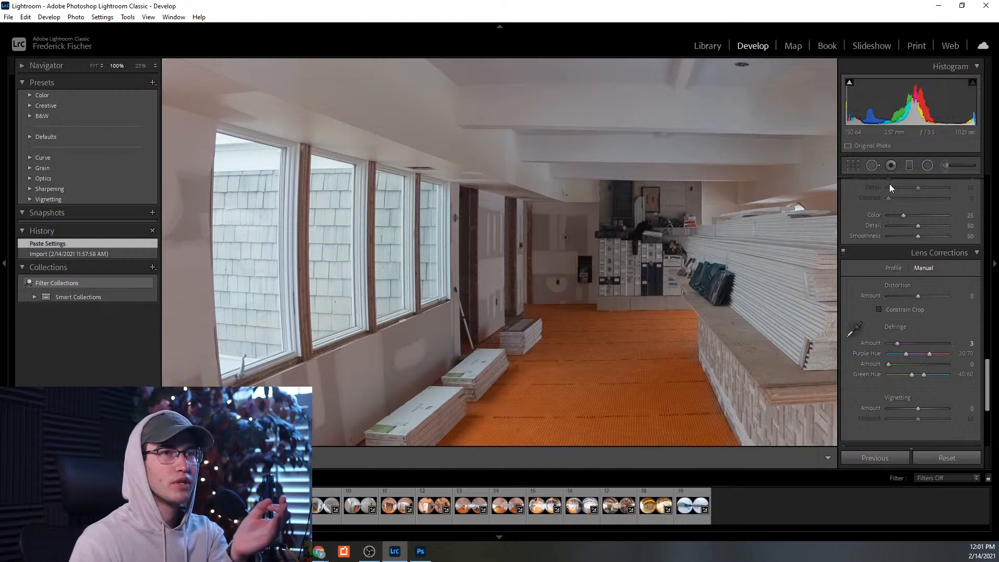
scroll(926, 297, "up", 10)
scroll(925, 297, "up", 5)
left_click_drag(918, 330, 897, 319)
left_click(632, 326)
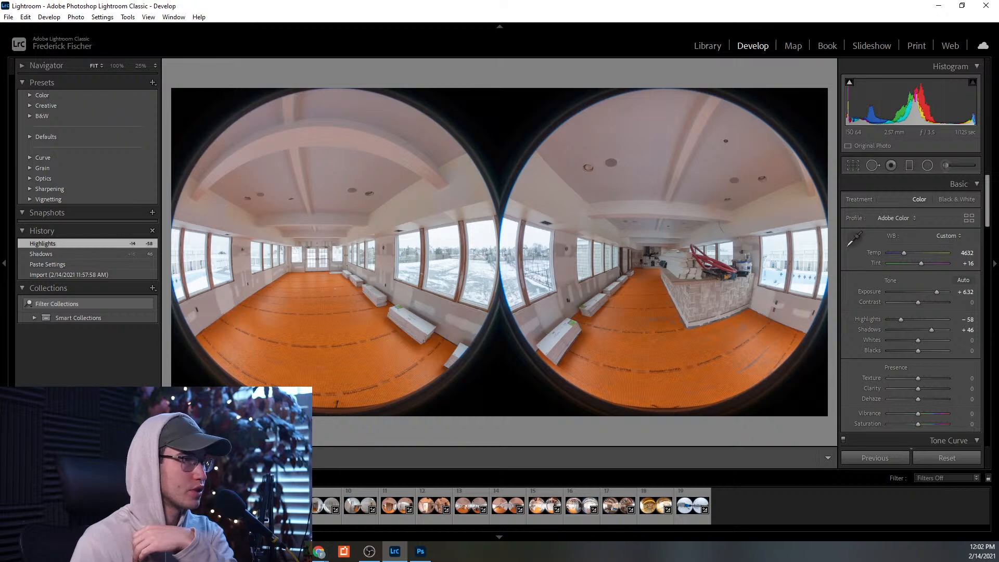
- Fine-tune the third photo to Shadows +33 and Highlights -49 after checking its details at 100%, and go to the next photo
key("Right")
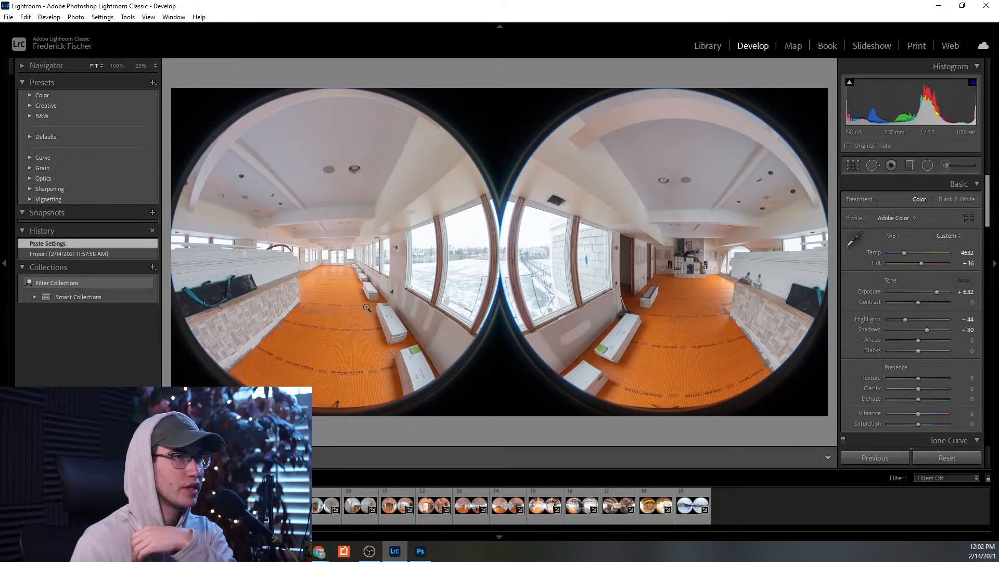
left_click(387, 302)
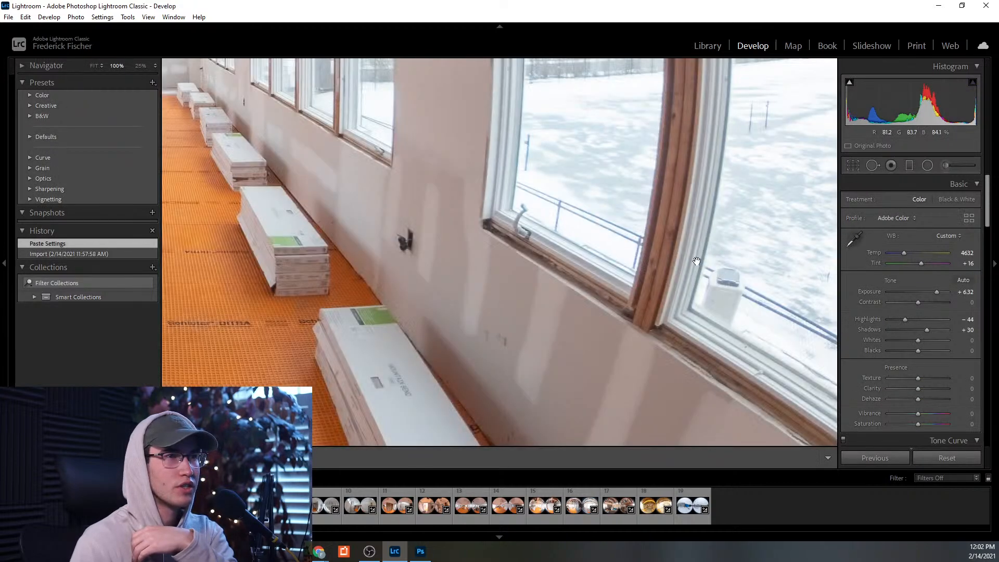
left_click_drag(319, 147, 532, 330)
left_click_drag(380, 287, 659, 242)
left_click_drag(352, 201, 649, 196)
left_click_drag(224, 270, 758, 201)
left_click_drag(827, 166, 442, 245)
left_click_drag(769, 256, 359, 255)
left_click_drag(728, 286, 292, 210)
left_click_drag(581, 259, 395, 258)
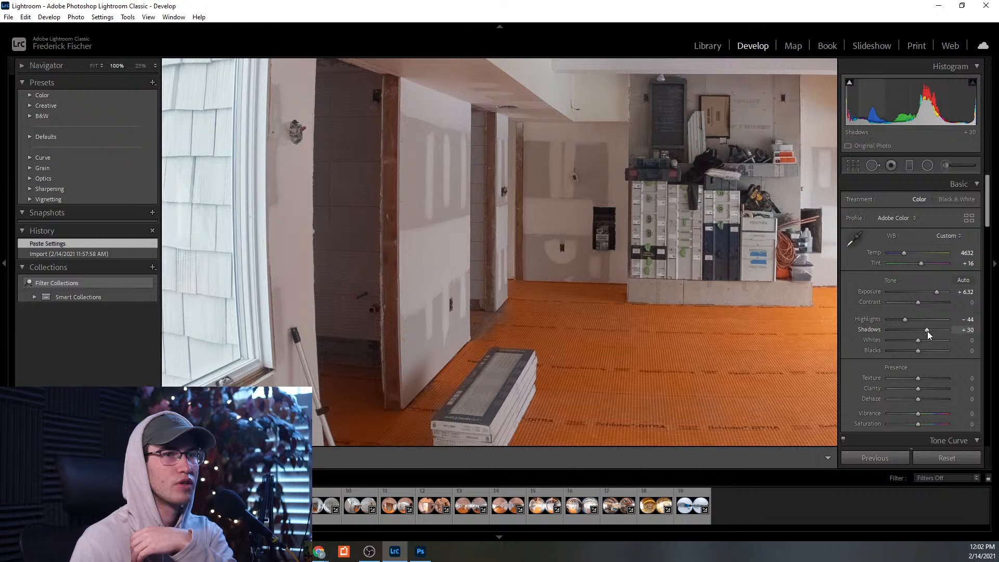
left_click_drag(927, 331, 928, 329)
key("z")
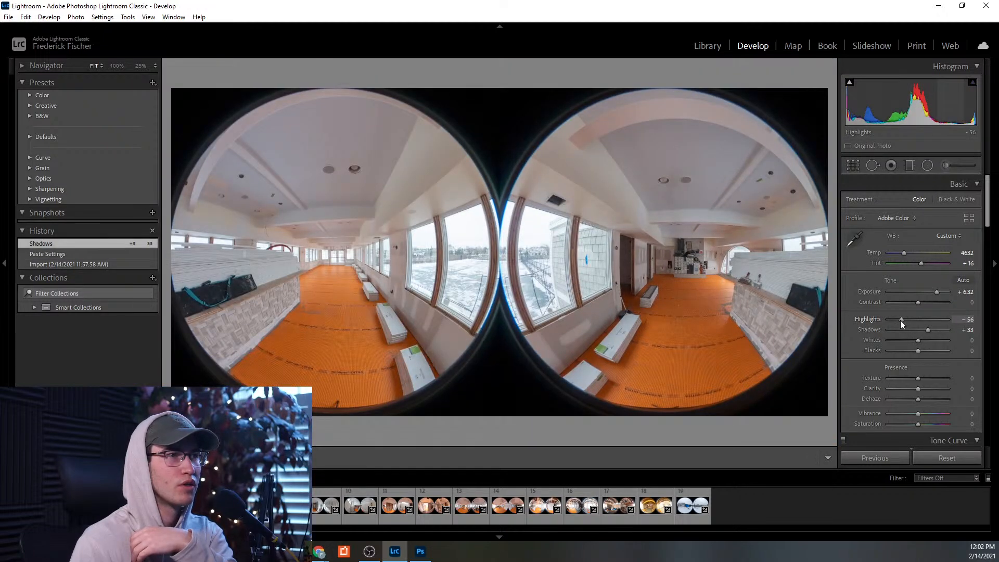
left_click_drag(904, 320, 903, 320)
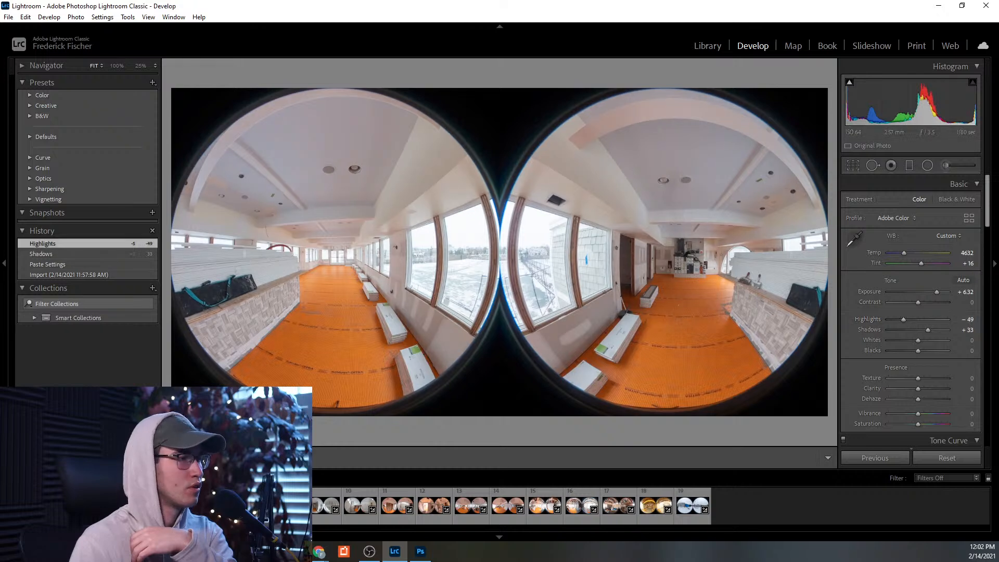
key("Right")
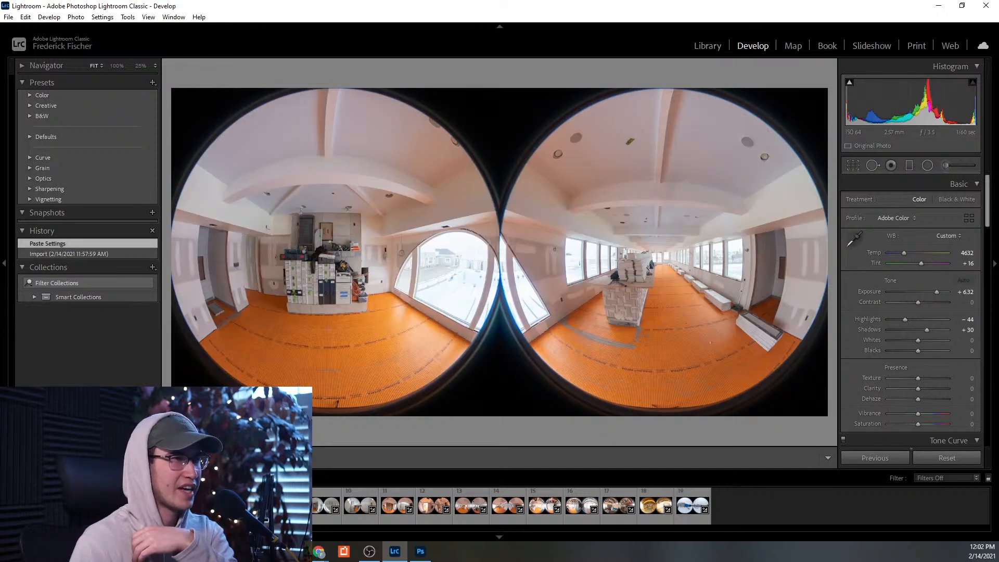
- Inspect the fourth photo's windows and stacked material at 100%, and look over the fifth photo
left_click(619, 286)
left_click_drag(578, 201, 561, 312)
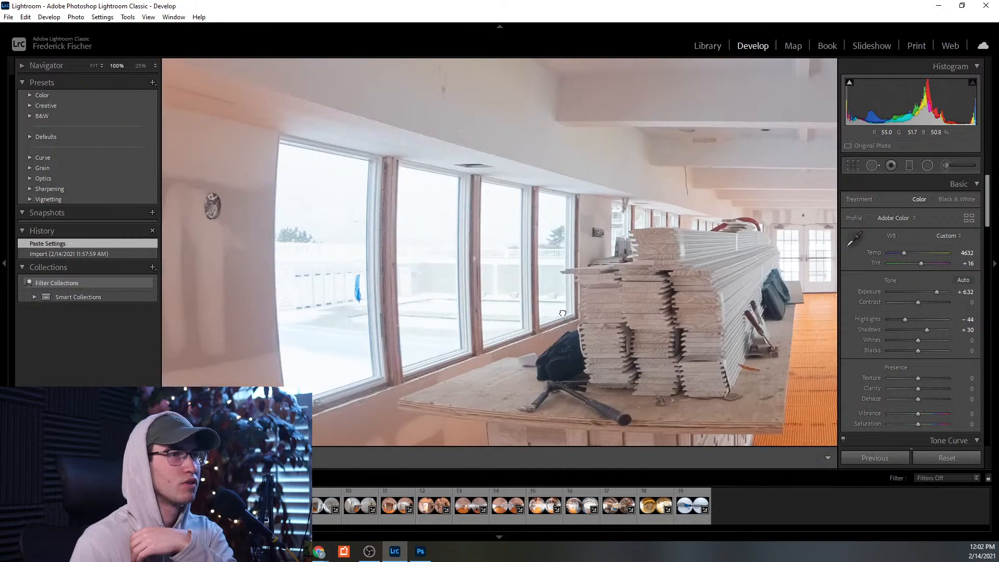
left_click(561, 312)
key("Right")
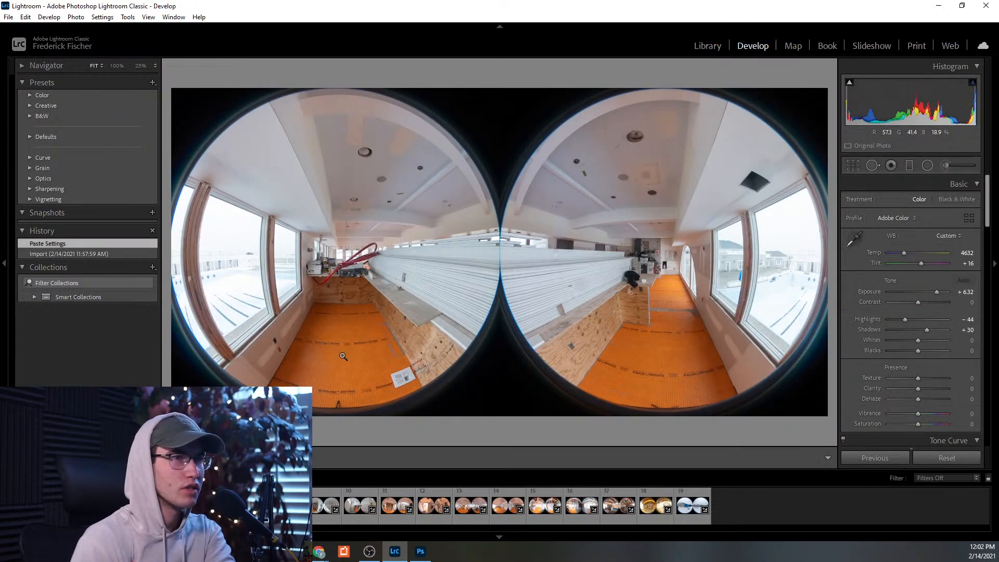
- Fine-tune the sixth photo to Highlights -82 and Shadows +67, checking the doorway and the lens seam at 100%
key("Right")
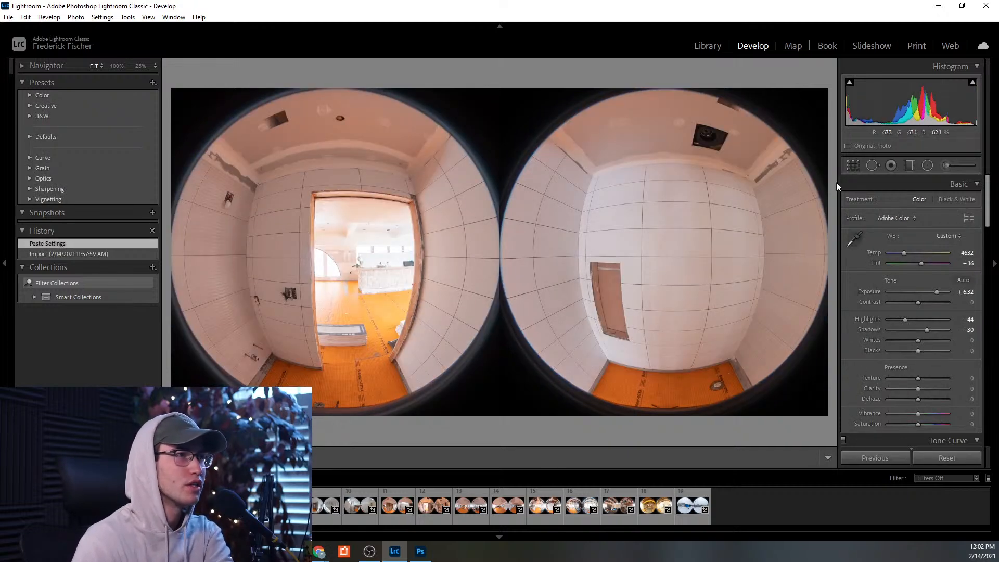
mouse_move(975, 86)
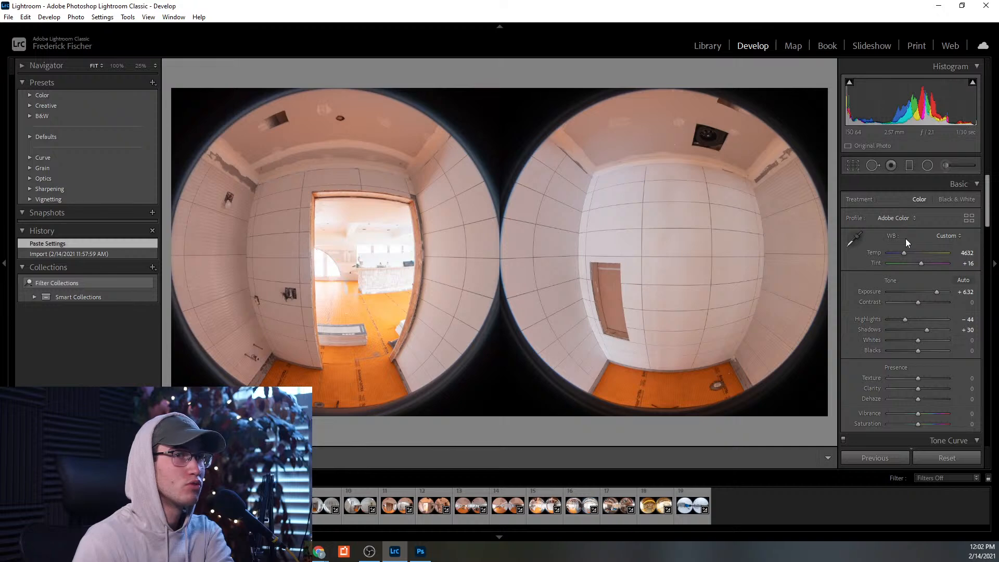
left_click_drag(904, 319, 934, 330)
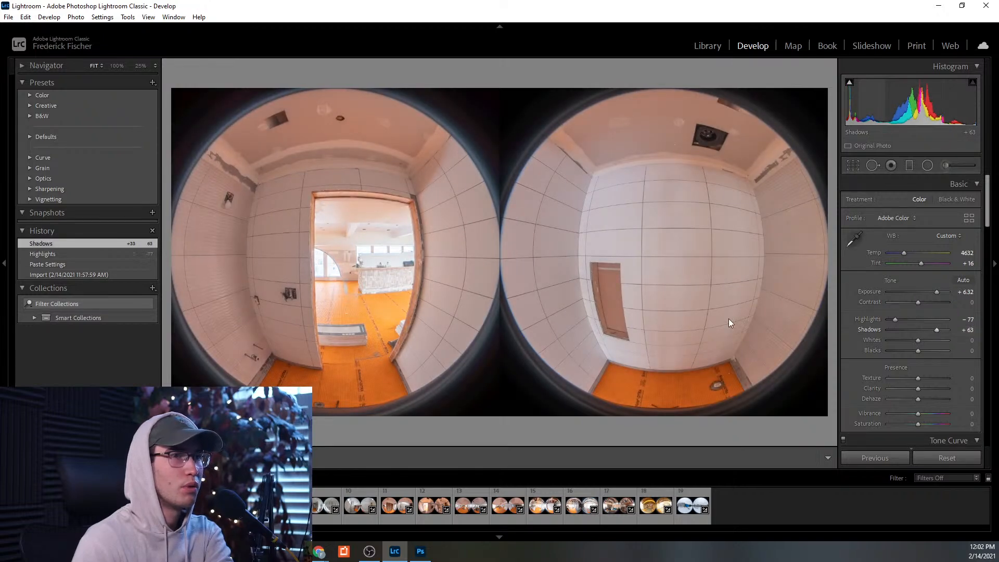
left_click(315, 240)
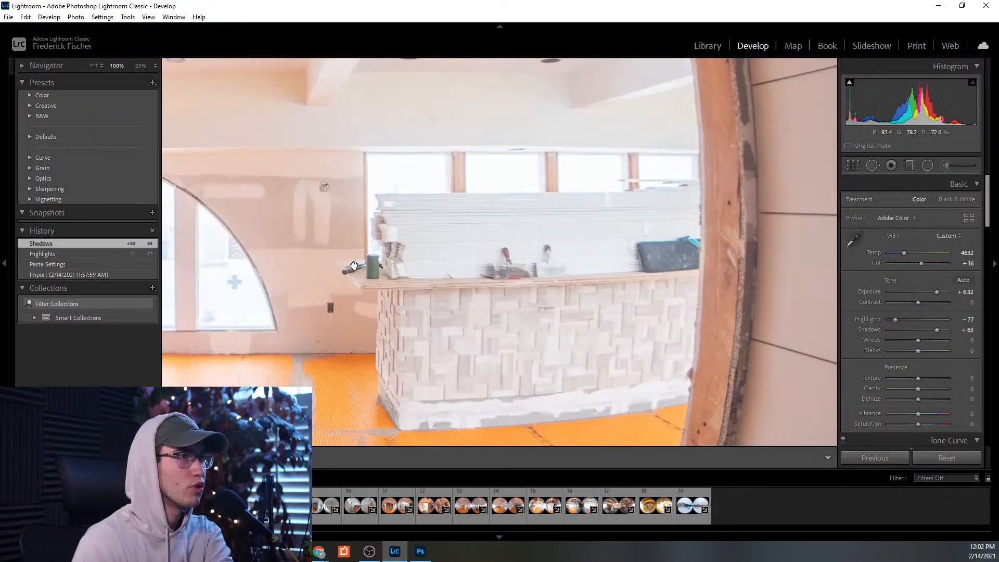
left_click_drag(897, 319, 888, 320)
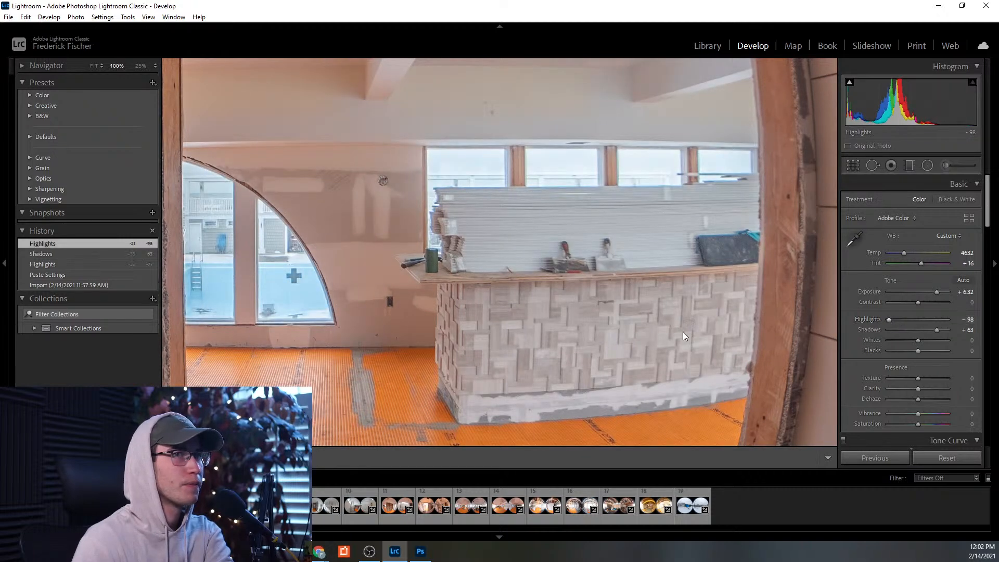
left_click(717, 383)
left_click(492, 316)
left_click(493, 316)
left_click(490, 292)
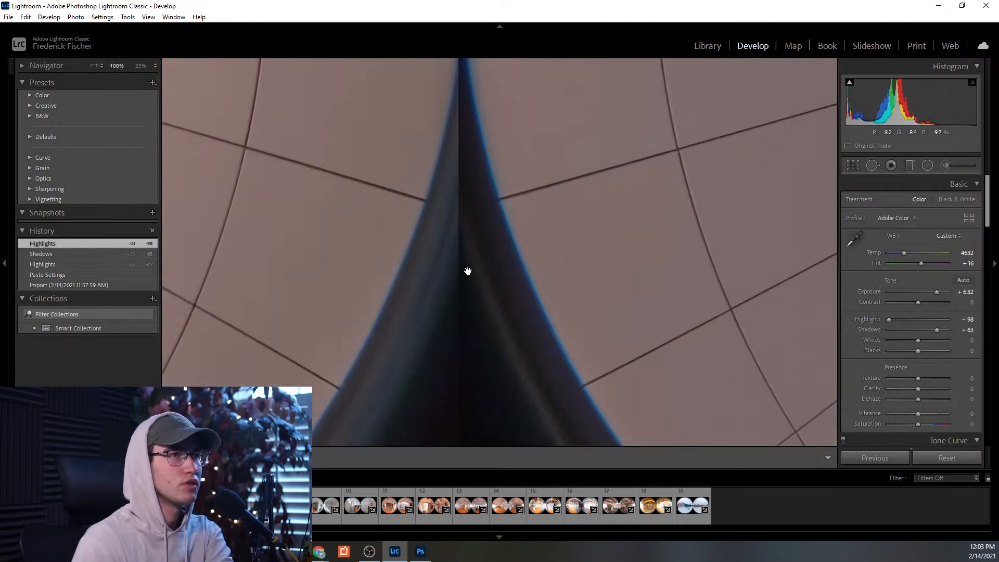
left_click(469, 272)
mouse_move(890, 318)
left_mouse_down()
mouse_move(936, 334)
mouse_move(893, 320)
left_mouse_up()
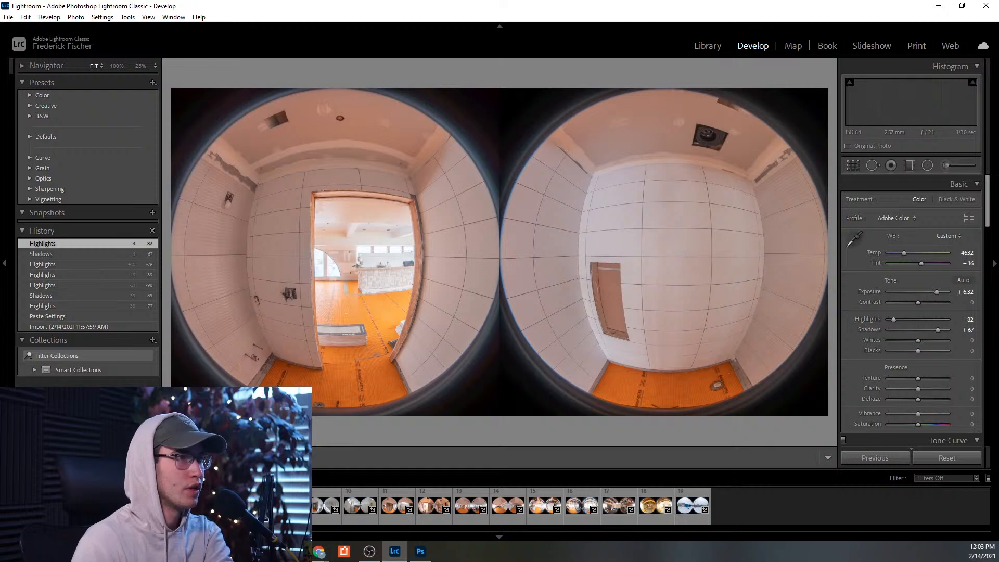
- Fine-tune the seventh photo to Highlights -70 and Shadows +61, and the eighth to Highlights -51 with slightly raised Shadows
key("Right")
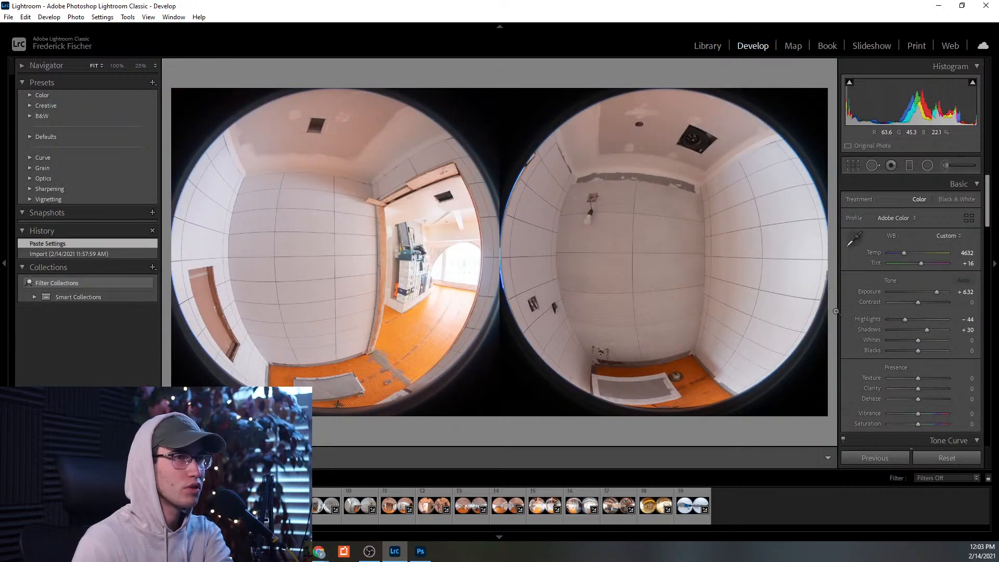
left_click_drag(893, 323, 934, 331)
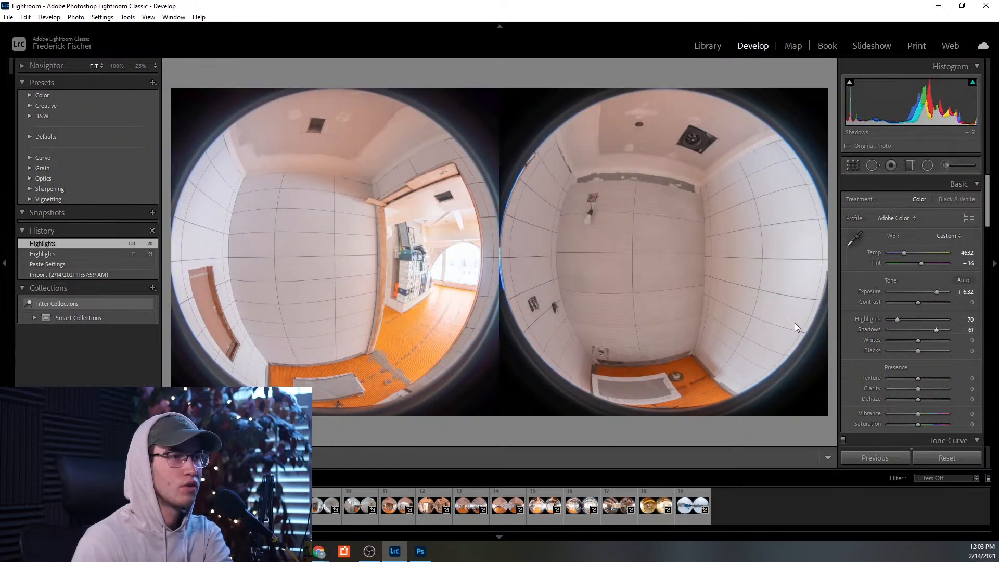
left_click(315, 497)
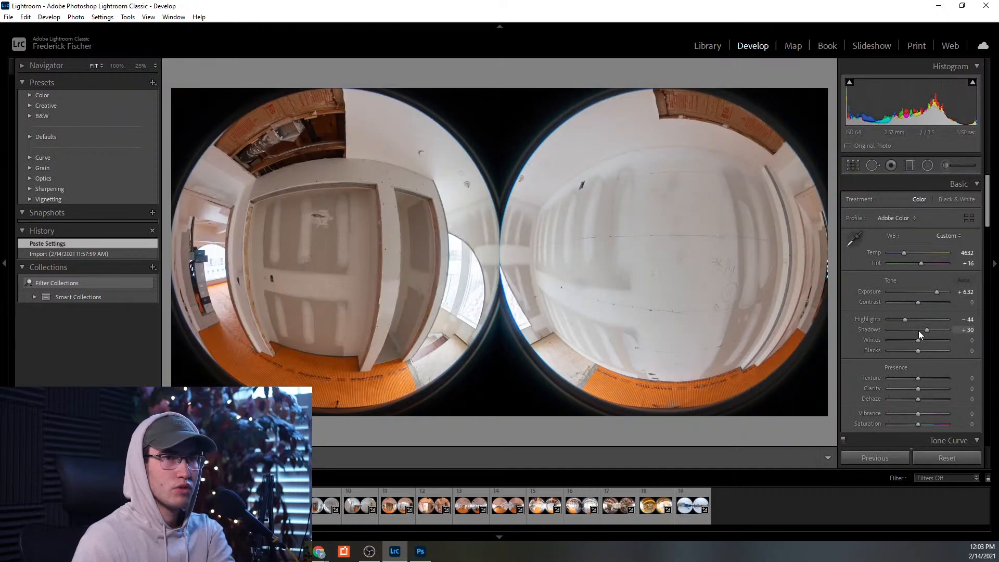
left_click_drag(928, 330, 902, 322)
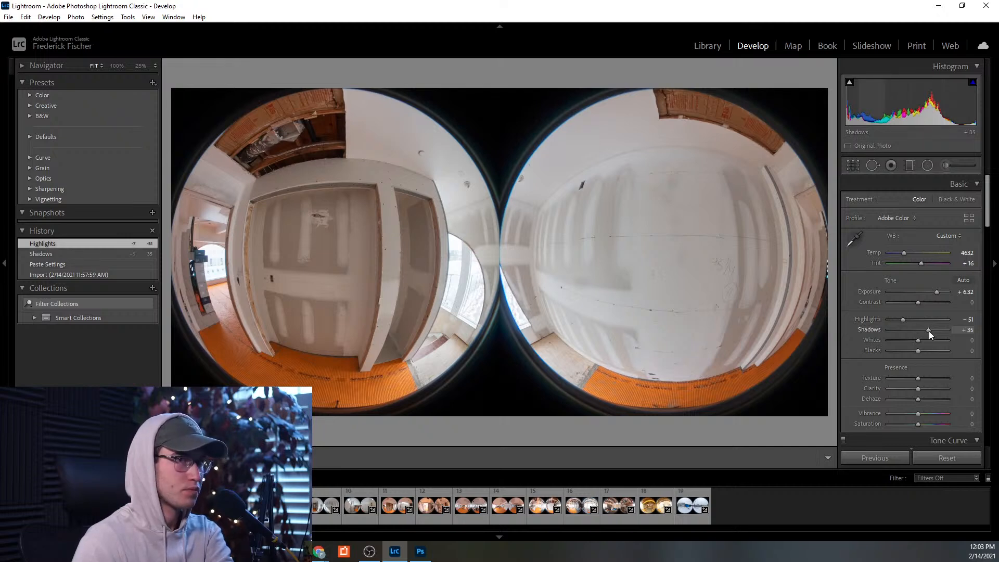
left_click_drag(929, 330, 930, 331)
- Slightly adjust the ninth photo's Highlights and set the tenth photo's Shadows to +37
left_click(319, 503)
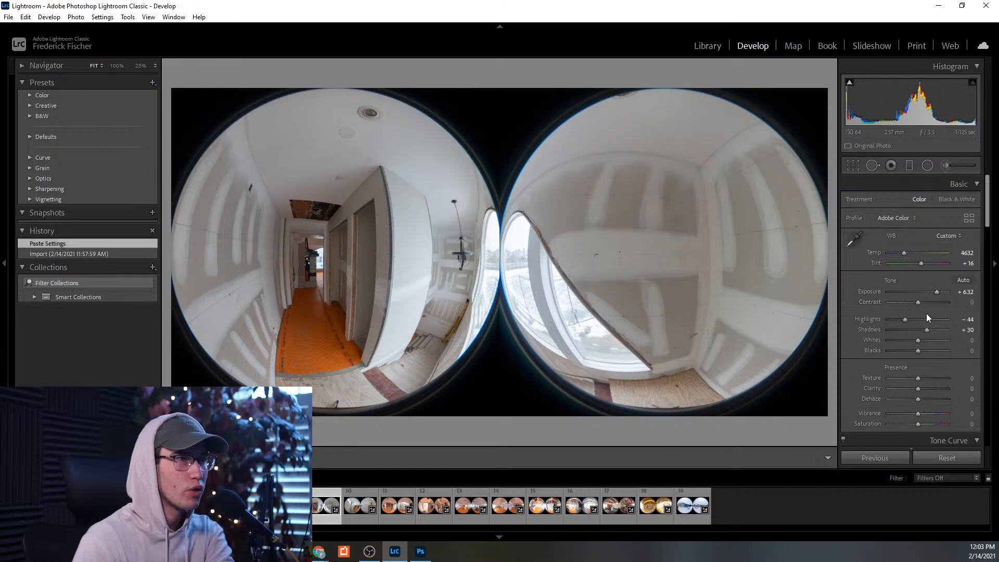
mouse_move(903, 320)
left_mouse_down()
mouse_move(935, 329)
mouse_move(904, 319)
left_mouse_up()
key("Right")
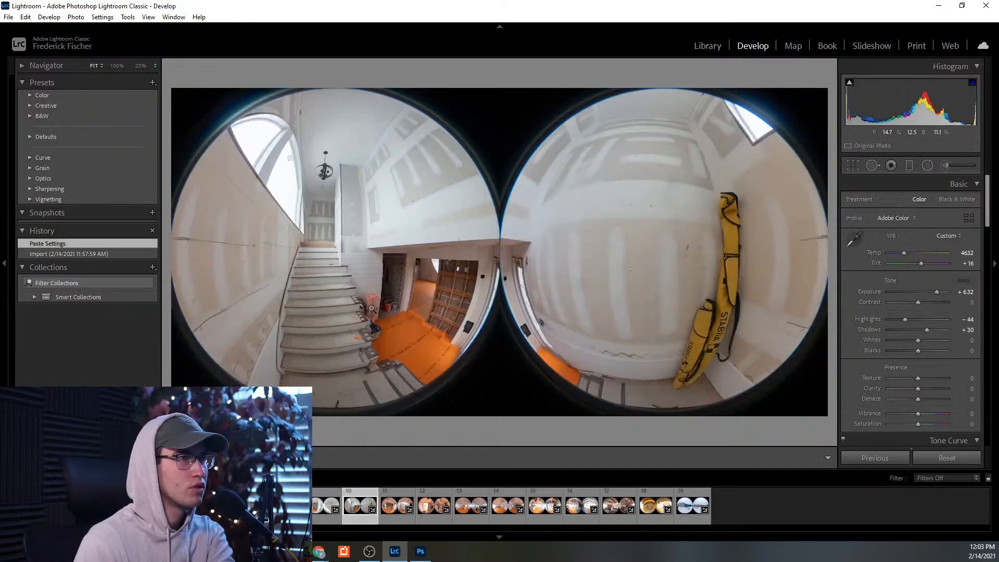
left_click_drag(927, 329, 929, 333)
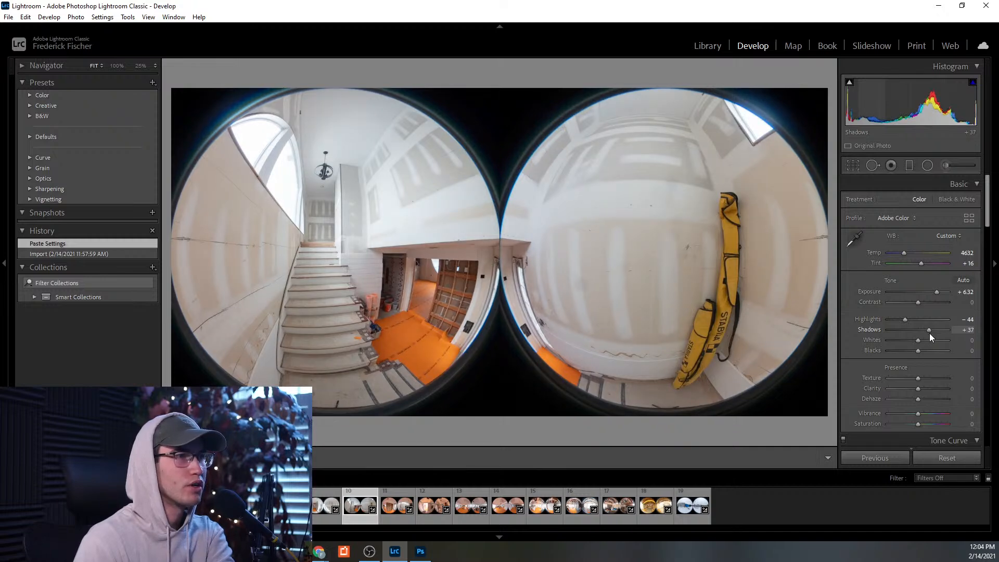
- Fine-tune photo 11 to Highlights -49 and Shadows +37
left_click(387, 507)
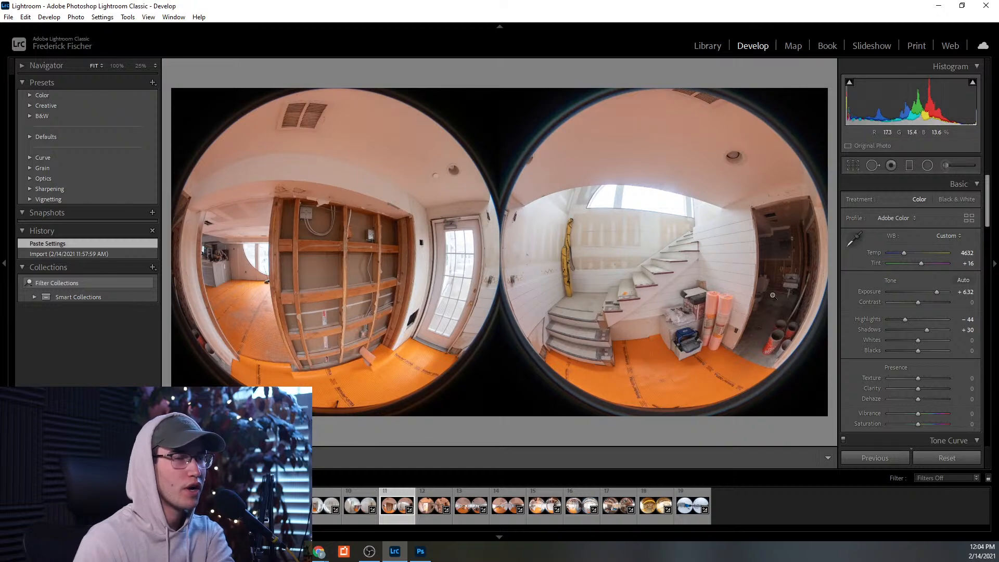
left_click_drag(904, 320, 900, 320)
left_click_drag(901, 320, 930, 329)
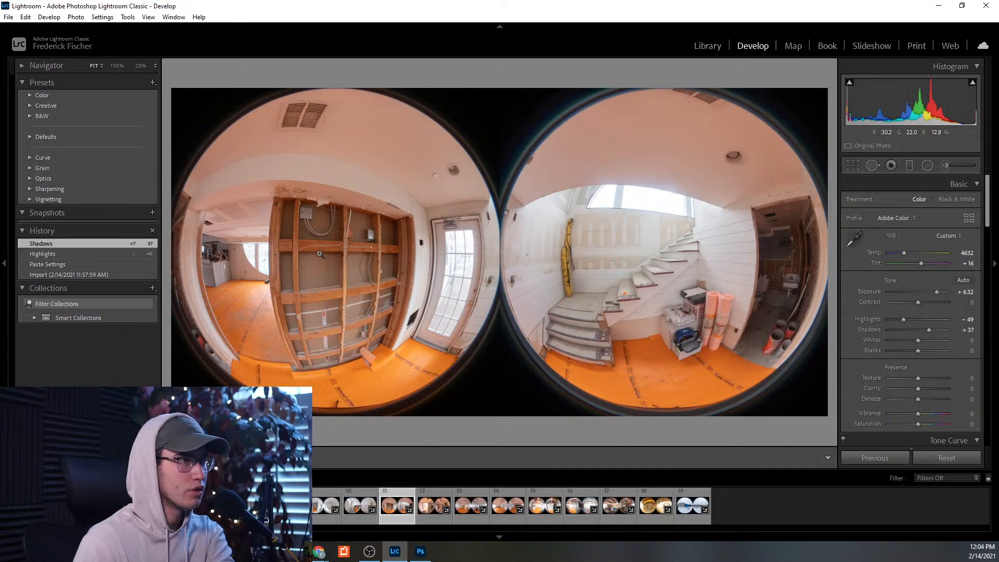
- Fine-tune photo 12 to Highlights -70 and Shadows +56, and photo 13 to Highlights -60 and Shadows +53
left_click(432, 506)
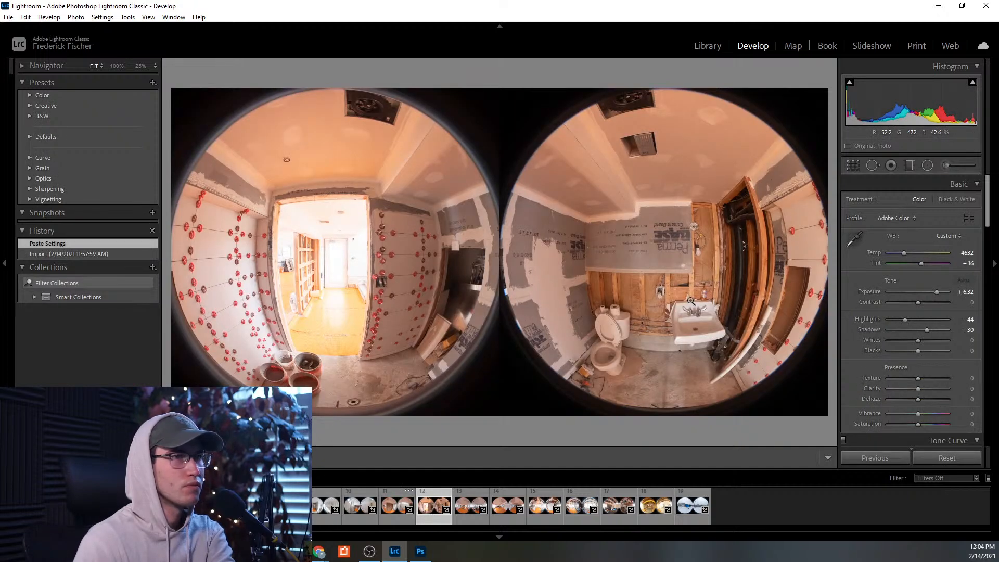
left_click_drag(905, 320, 898, 324)
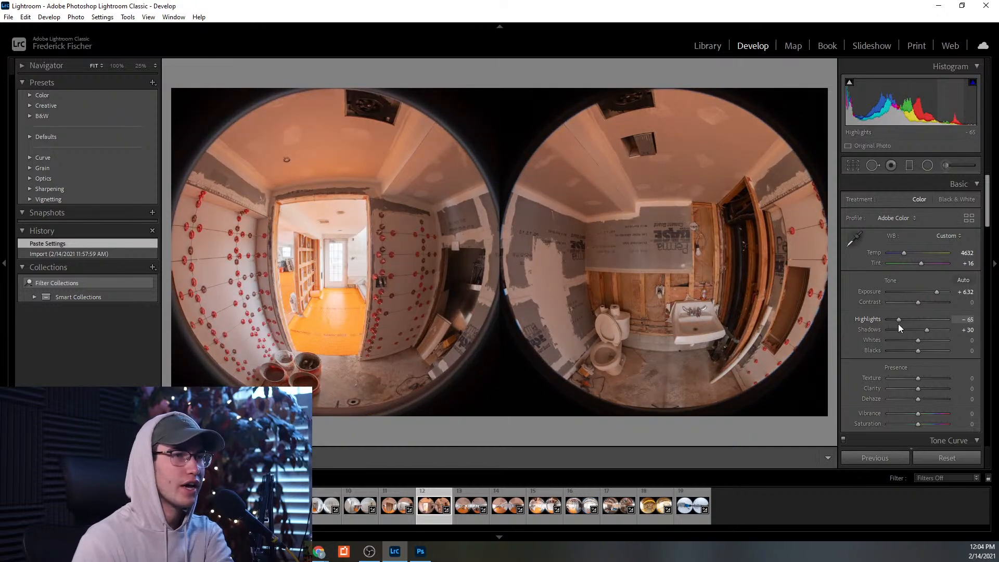
left_click_drag(927, 330, 893, 319)
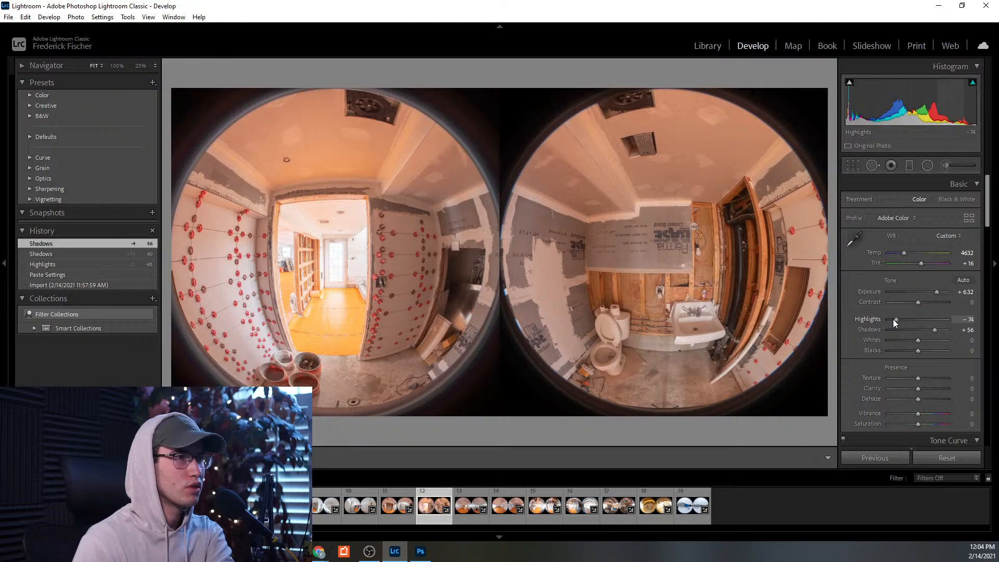
left_click_drag(893, 320, 897, 320)
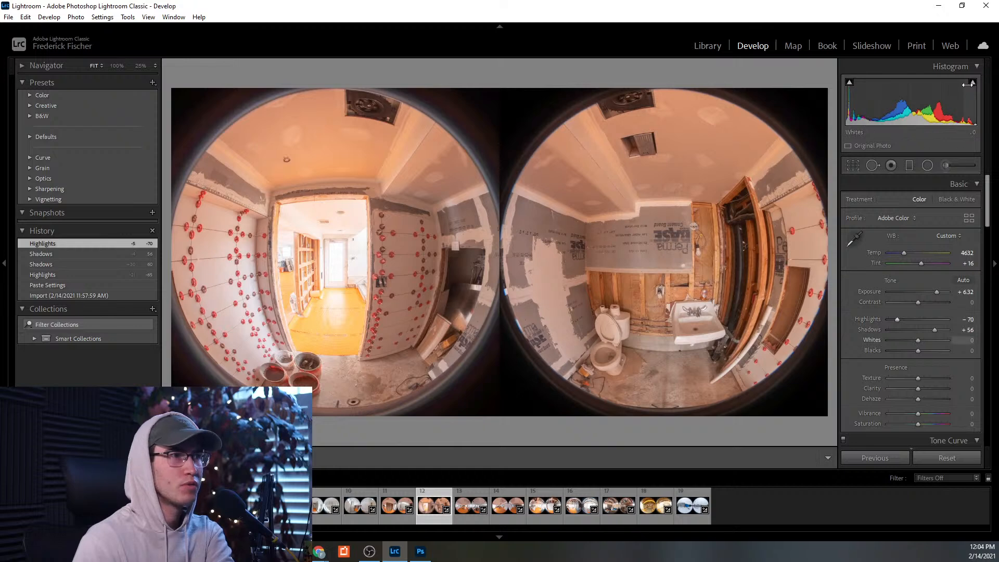
left_click(463, 507)
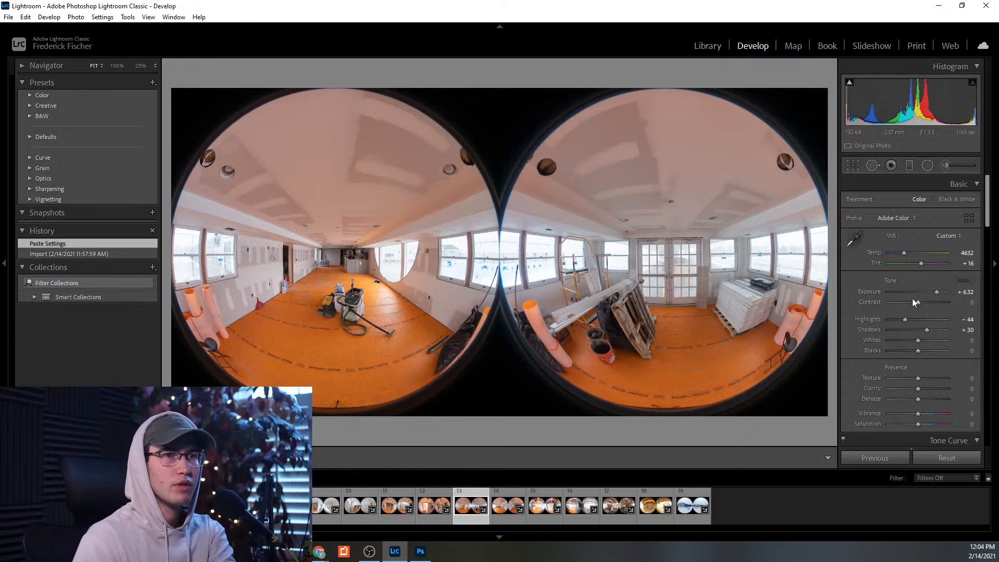
left_click_drag(904, 319, 933, 332)
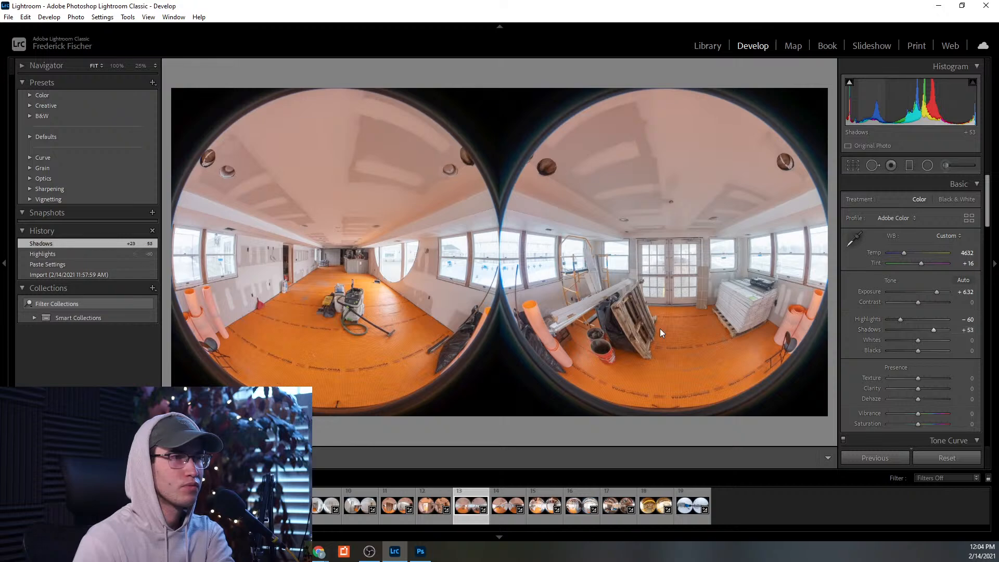
- Fine-tune photo 14 to Highlights -61 and Shadows +49, and adjust the Highlights and Shadows of photo 15
left_click(510, 502)
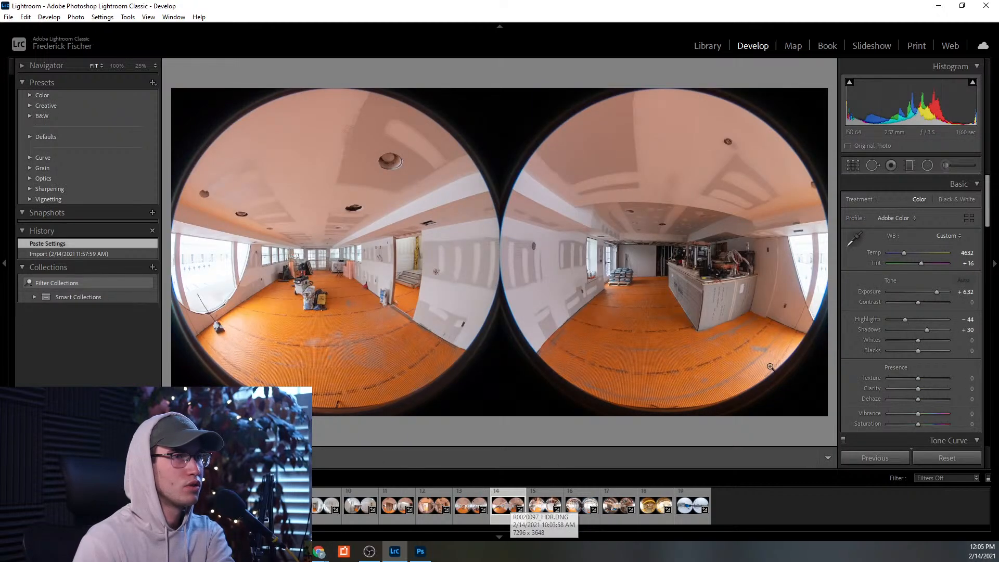
left_click_drag(927, 330, 900, 322)
double_click(929, 329)
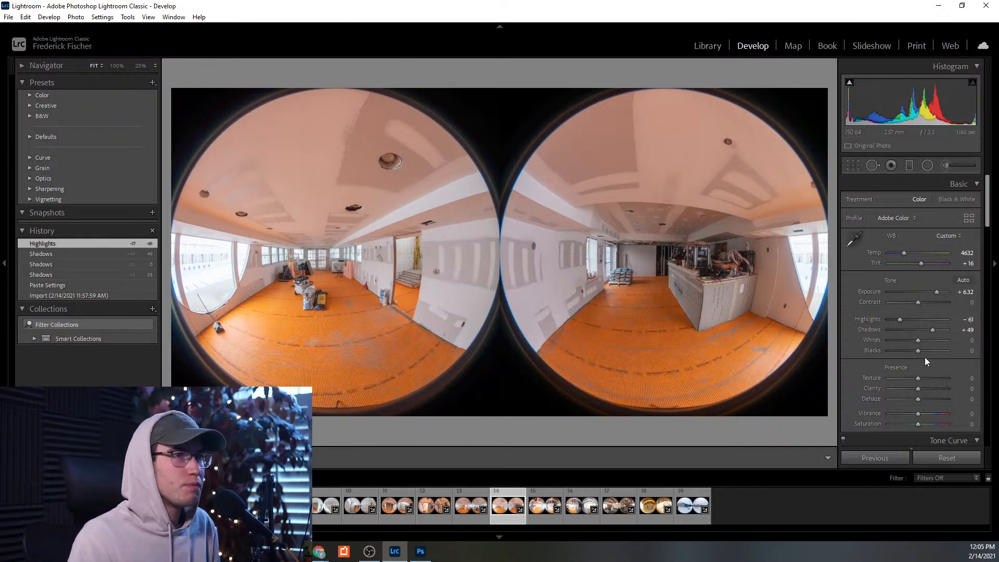
left_click(548, 515)
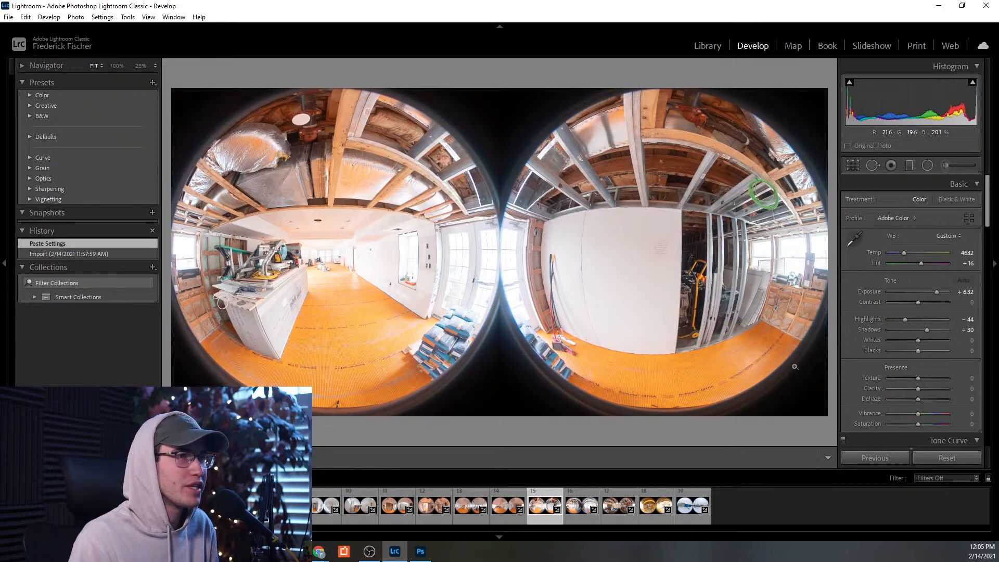
left_click_drag(903, 320, 928, 330)
- Set photo 16 to Highlights -100 and Shadows +46
left_click(582, 507)
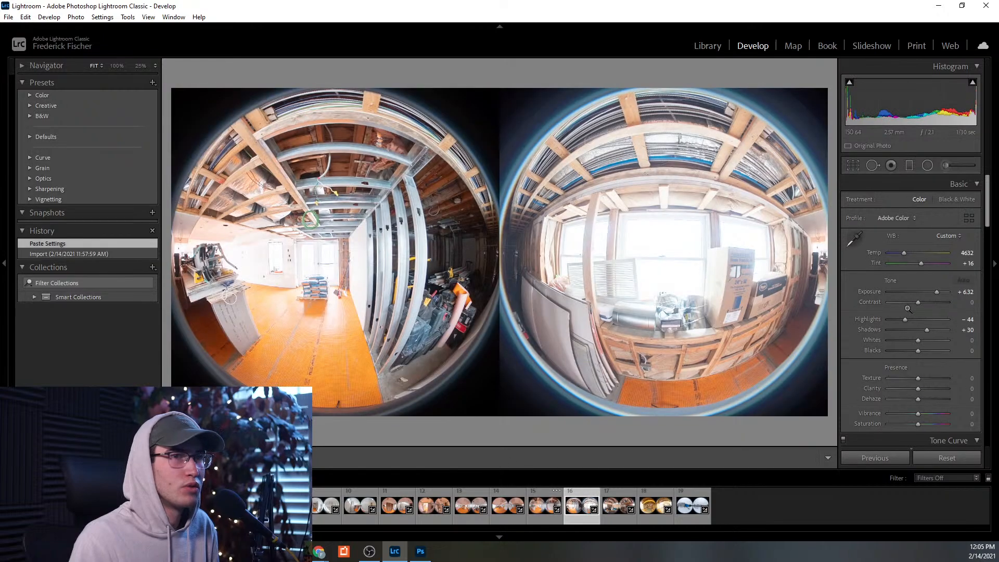
left_click_drag(905, 319, 888, 322)
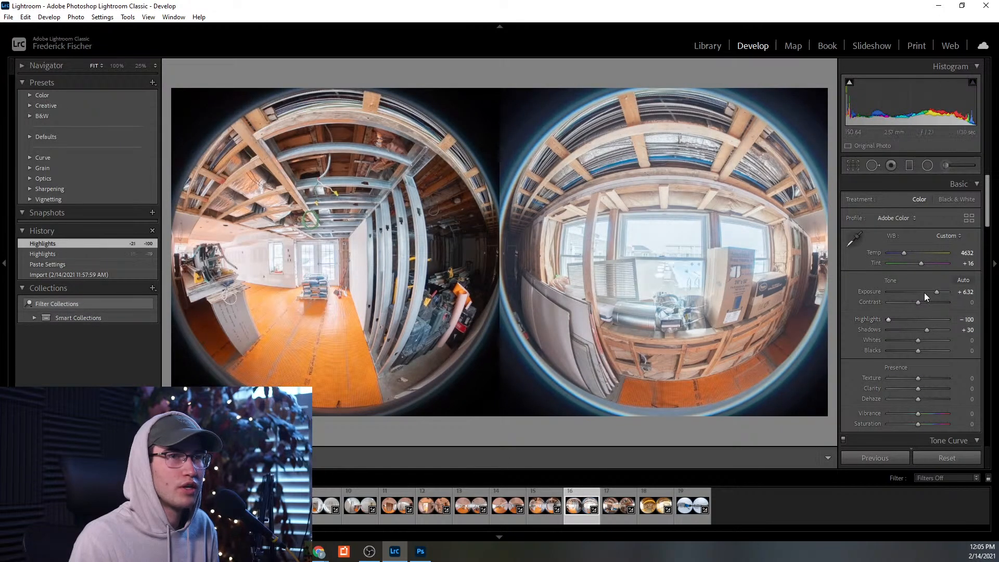
left_click_drag(935, 291, 935, 291)
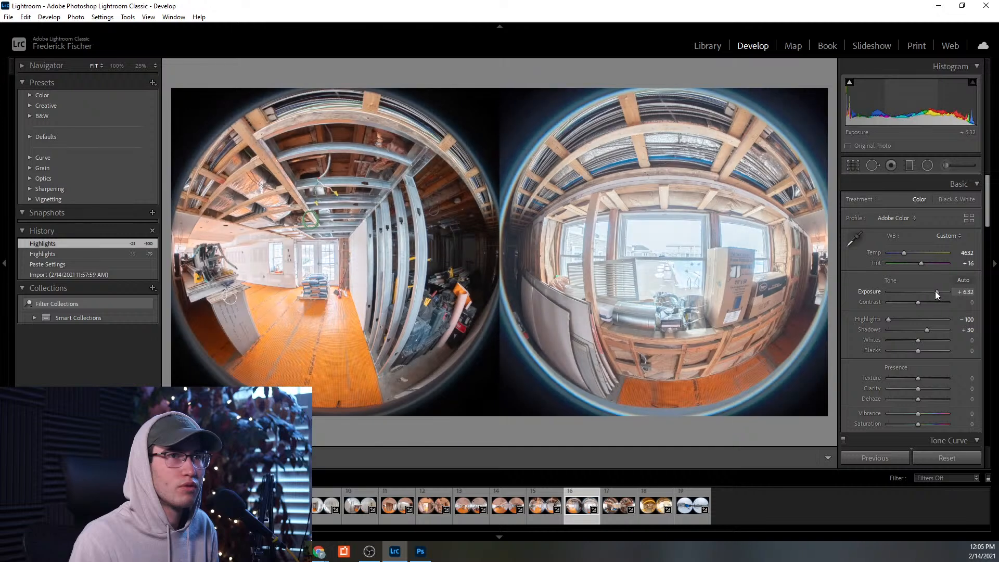
left_click_drag(888, 319, 882, 322)
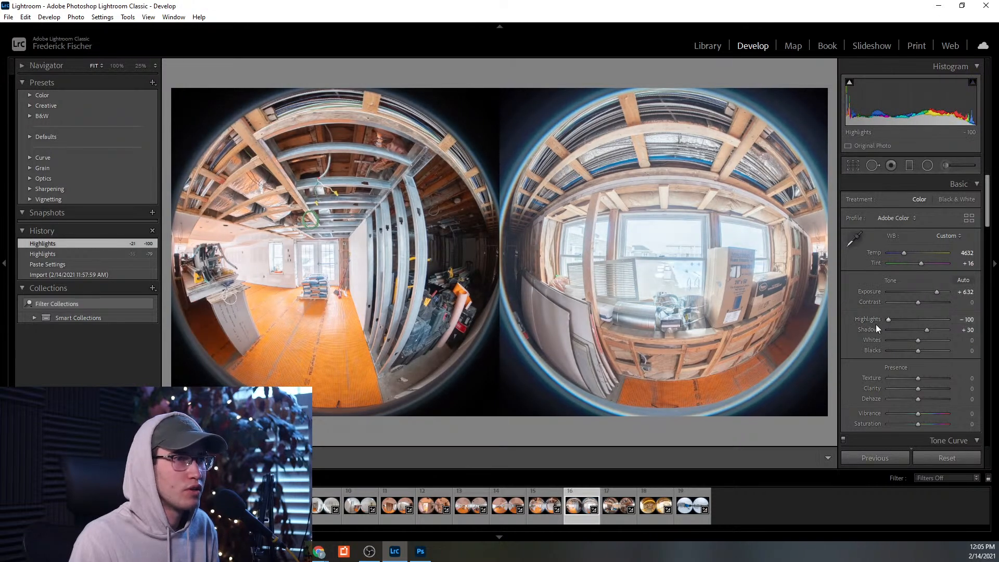
left_click(931, 329)
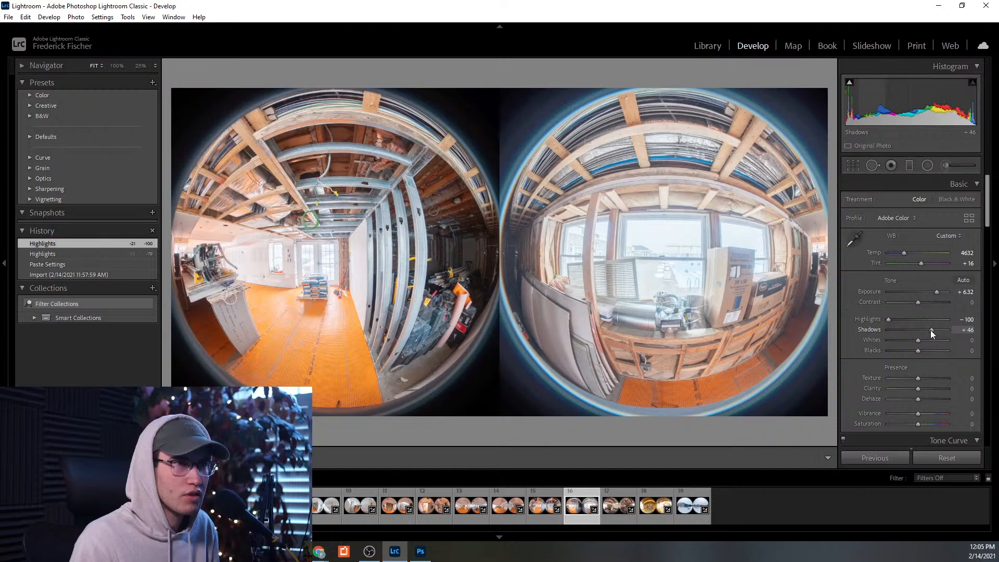
- Inspect photo 16's window area at 100%, and set the photo's Exposure to +5.44 and Shadows to +98
left_click(664, 267)
left_click_drag(610, 230, 659, 319)
left_click(630, 306)
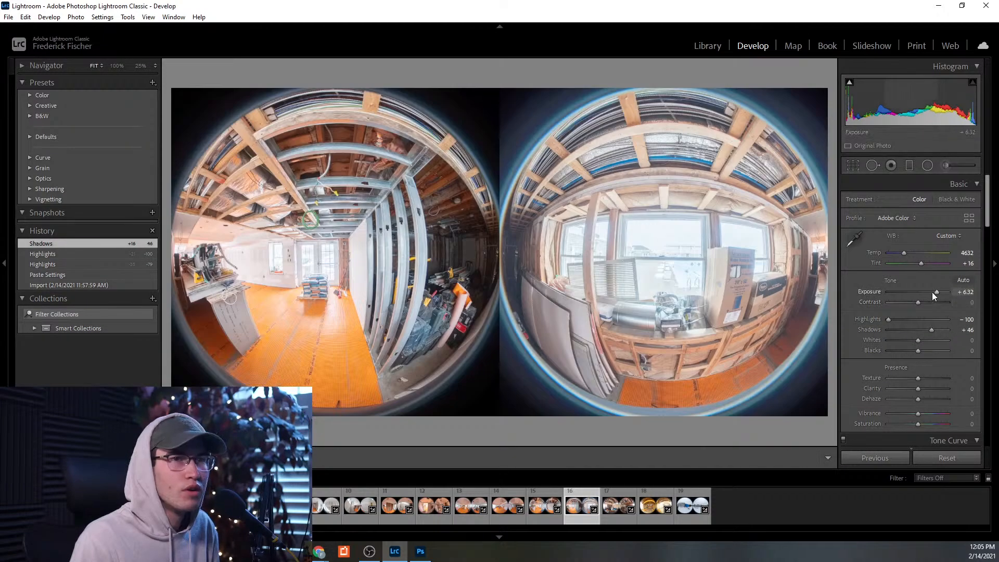
left_click_drag(935, 290, 932, 292)
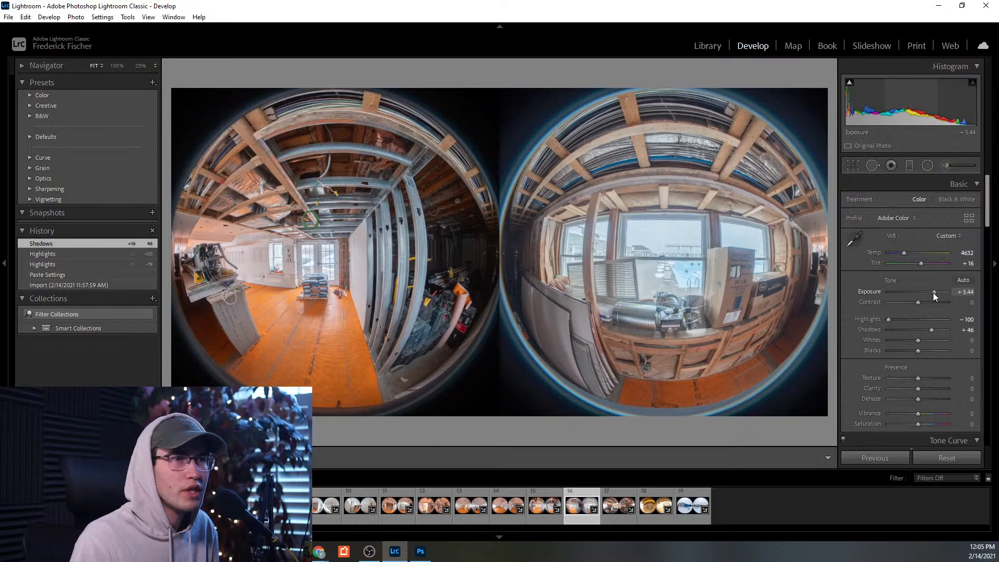
left_click_drag(931, 330, 947, 331)
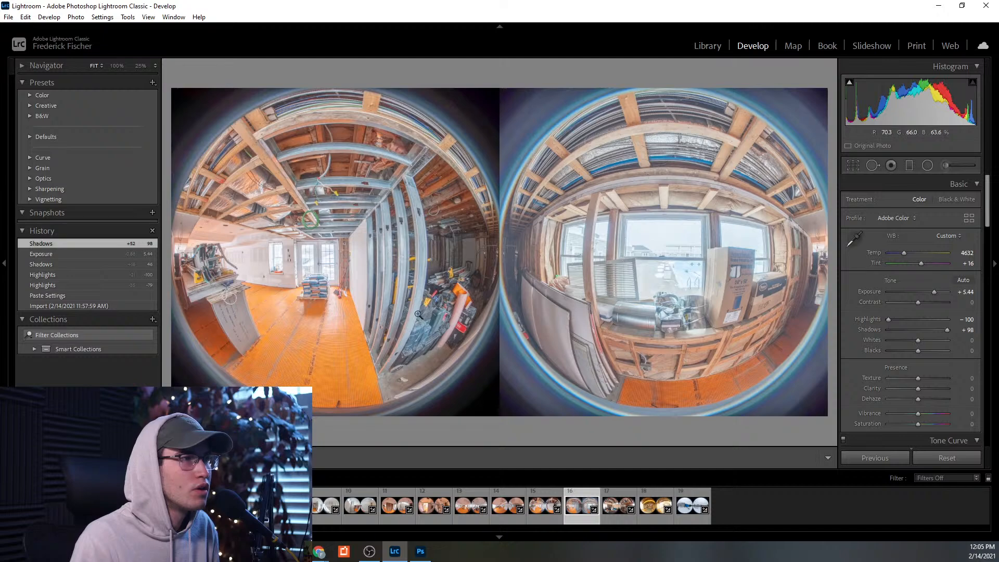
- Examine photo 16 at 100% across both fisheye circles, including the window, walls and ceiling areas
left_click(341, 297)
left_click_drag(629, 267, 401, 307)
left_click_drag(692, 244, 390, 270)
left_click_drag(692, 247, 486, 269)
left_click_drag(827, 265, 436, 272)
left_click_drag(650, 268, 497, 276)
left_click(501, 276)
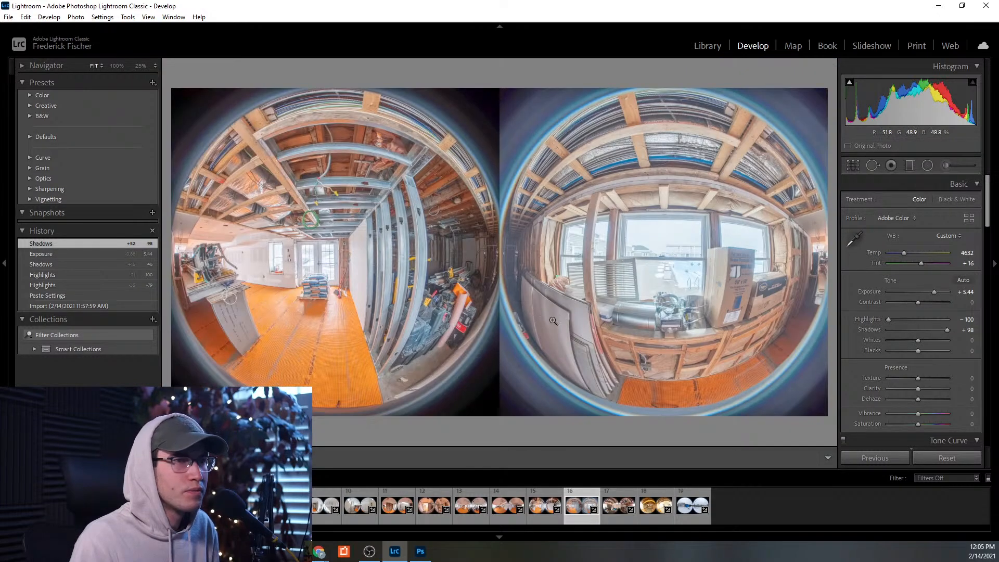
left_click(632, 221)
left_click_drag(631, 182, 610, 250)
left_click(624, 294)
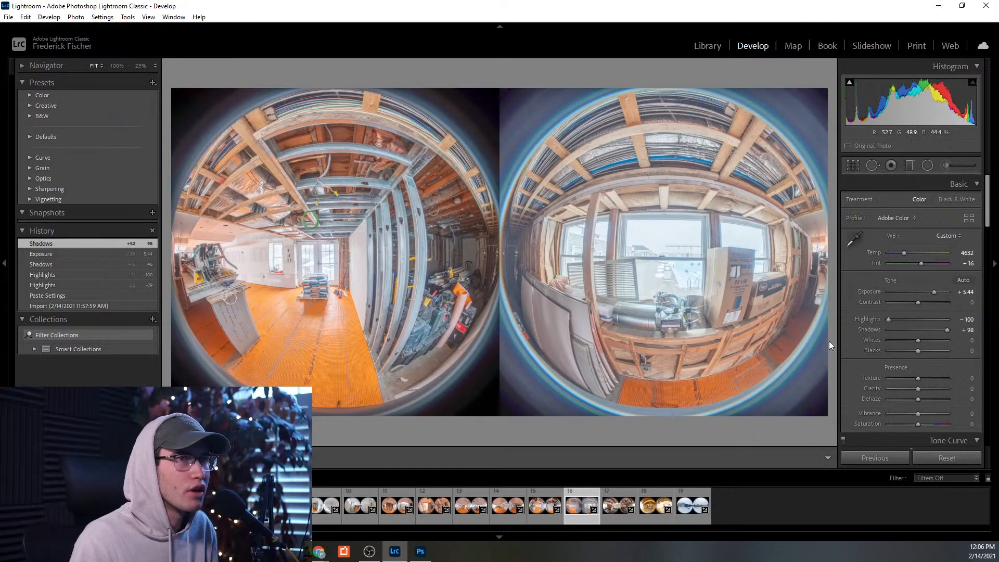
- Set photo 17 to Highlights -100 and Shadows +65, checking the details at 100%
left_click(619, 509)
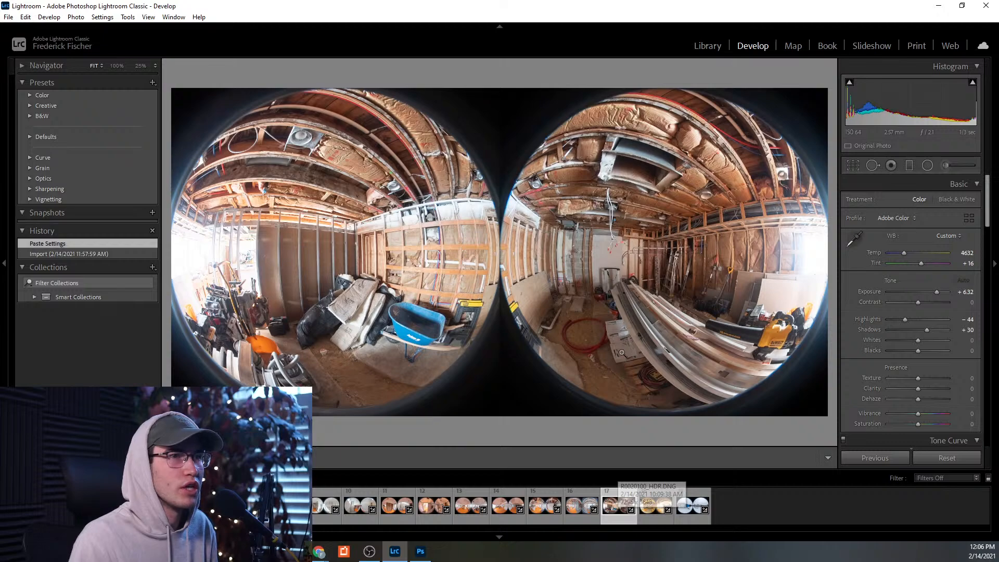
left_click(368, 304)
left_click(367, 303)
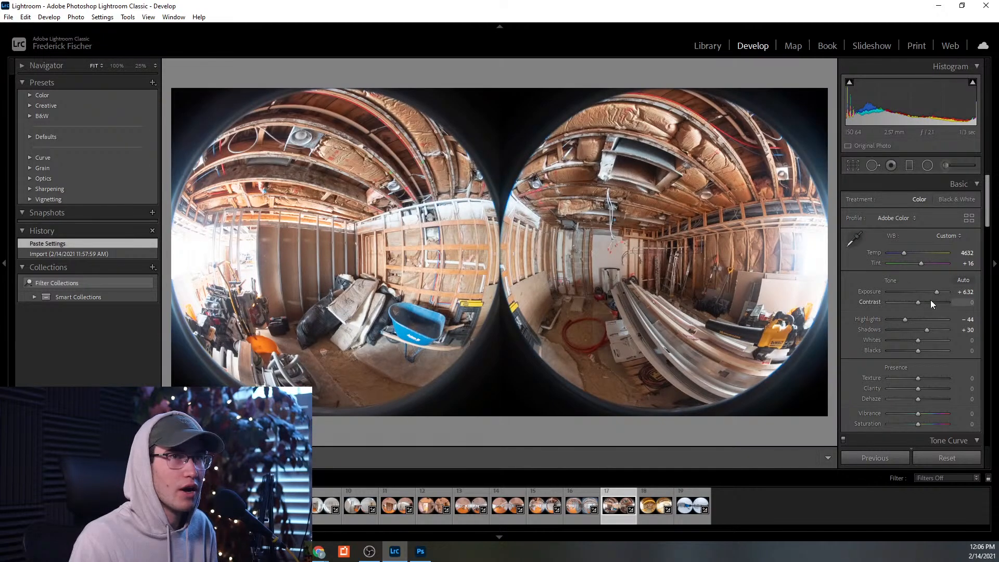
left_click(971, 83)
left_click_drag(904, 320, 938, 329)
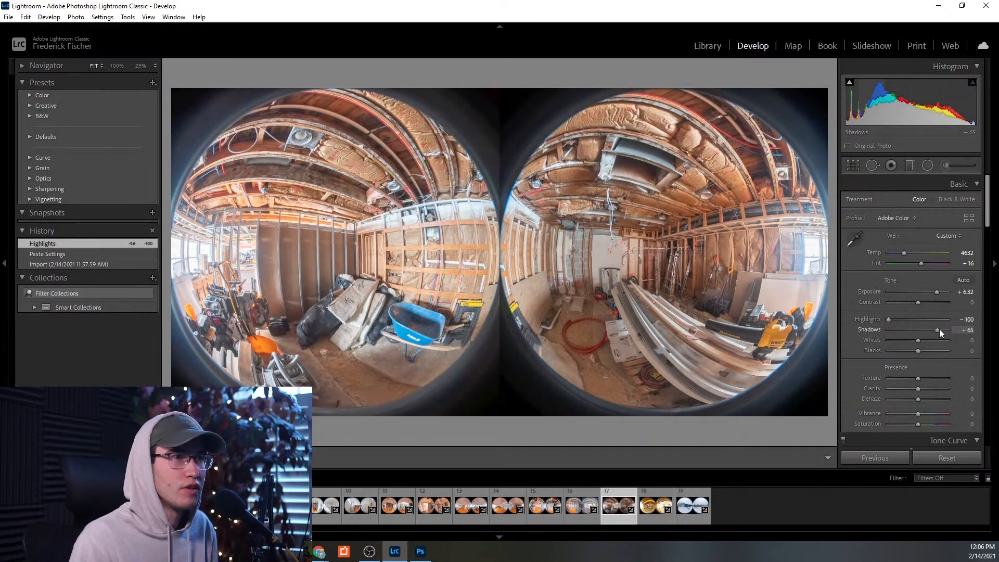
left_click(385, 260)
left_click_drag(385, 260, 517, 200)
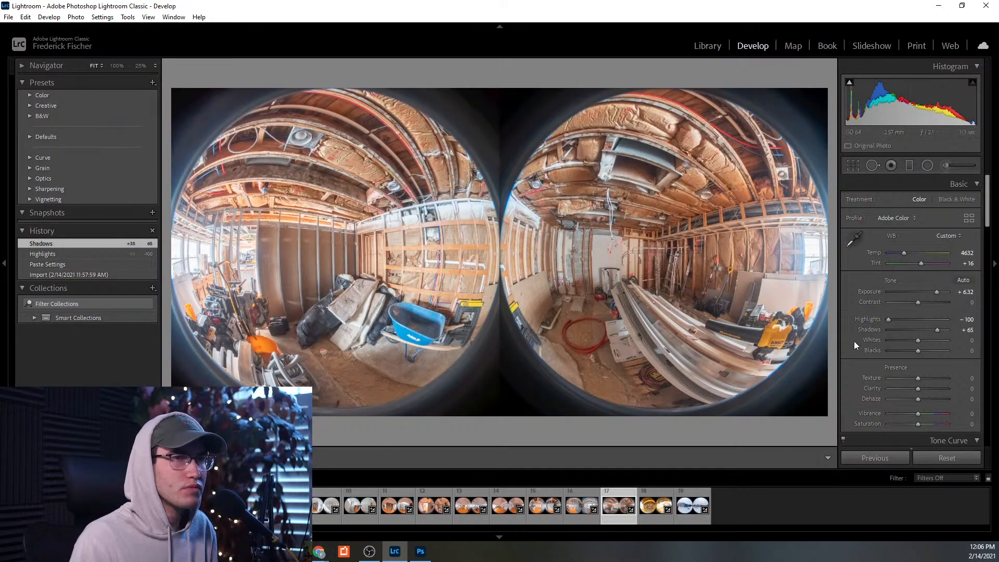
- Reduce the fringing around photo 17's window with a purple Defringe Amount of 4 and a Purple Hue range of 11/70
left_click(798, 245)
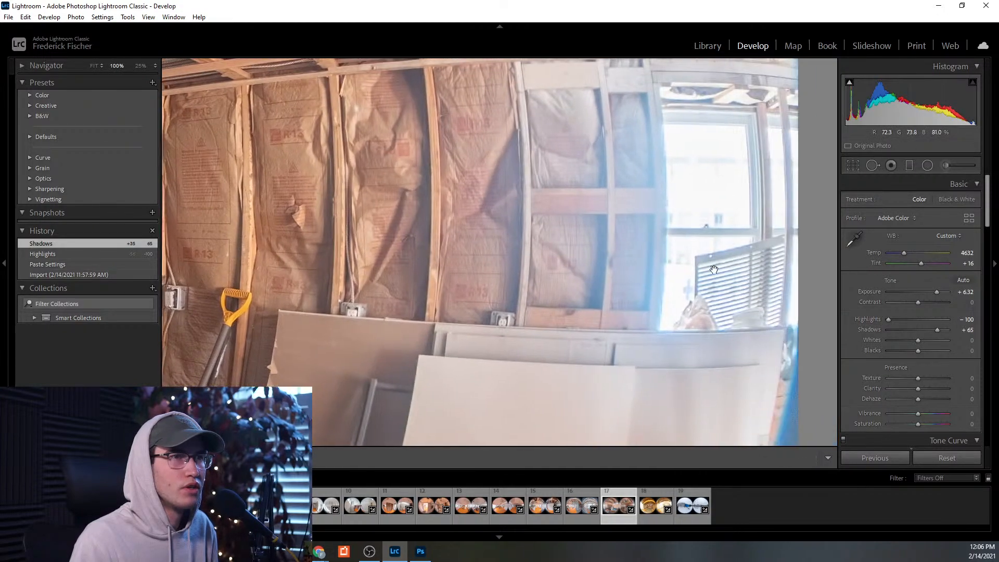
scroll(895, 358, "down", 15)
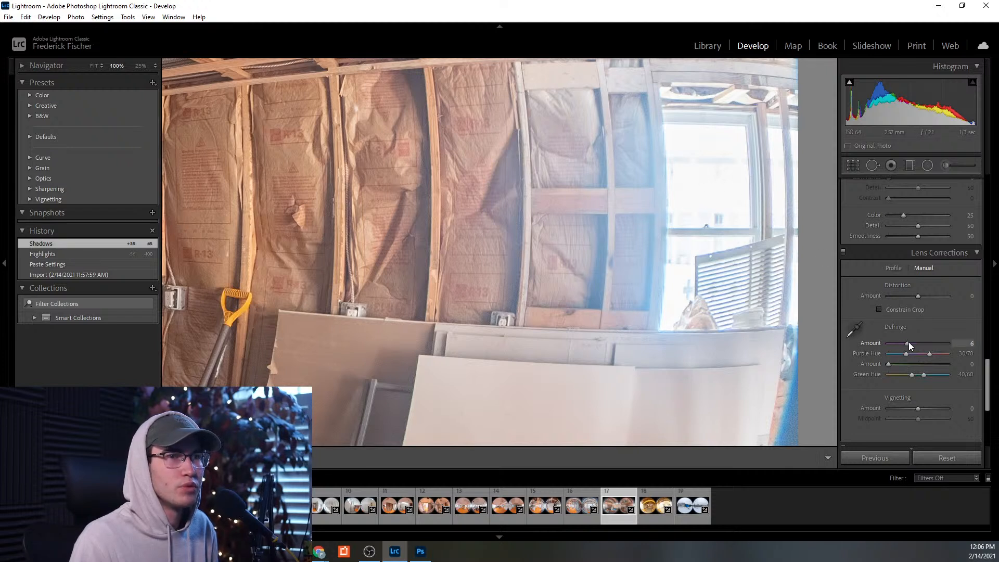
left_click_drag(903, 353, 894, 354)
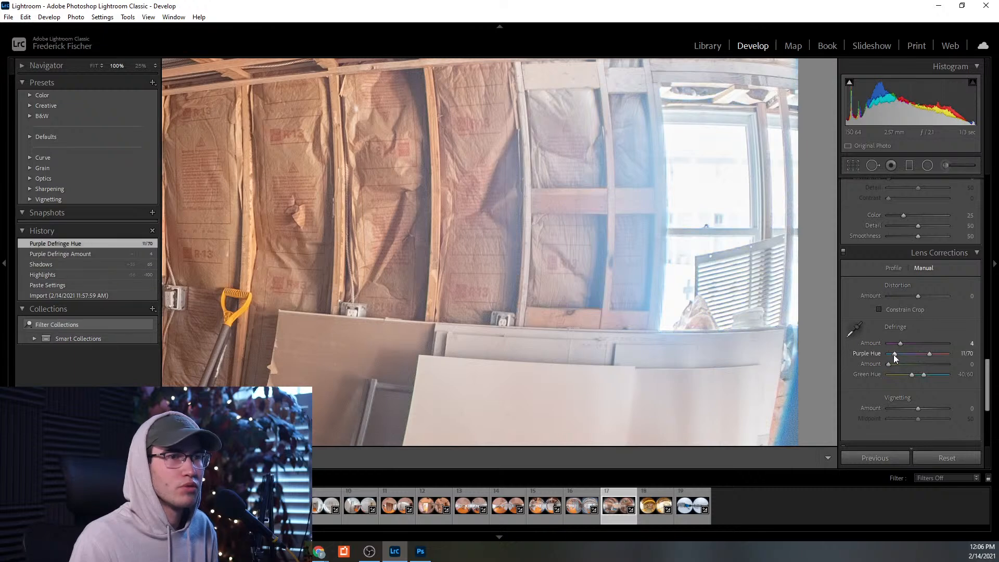
left_click(651, 284)
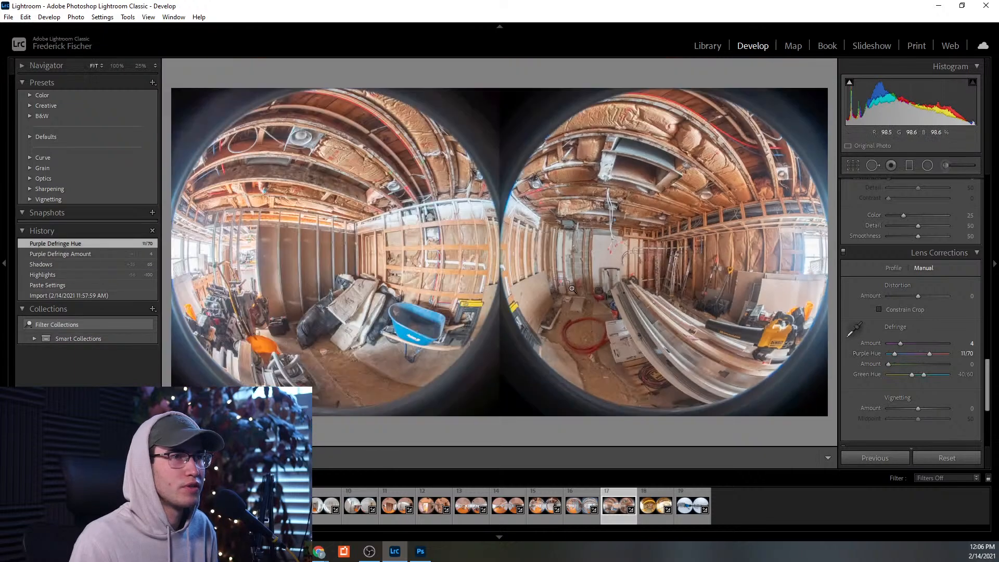
- Set photo 18 to Auto white balance, Exposure +5.61, Highlights -74 and Shadows +60
left_click(643, 498)
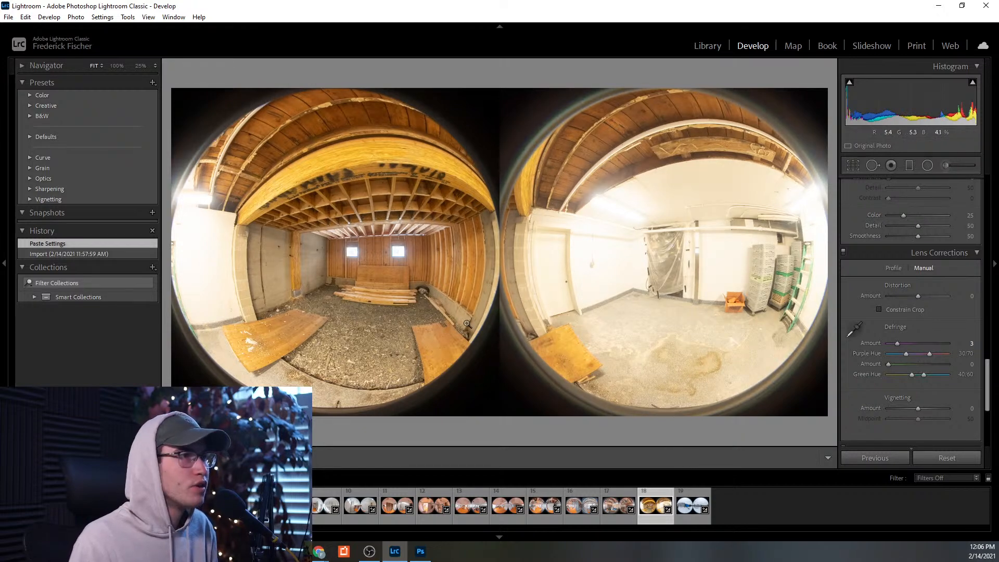
scroll(891, 309, "up", 3)
scroll(890, 308, "up", 10)
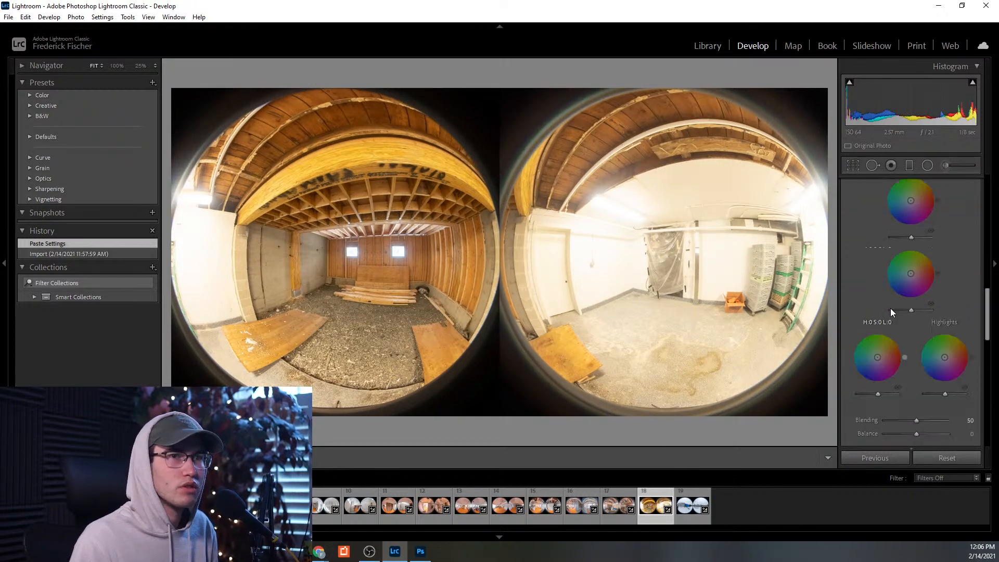
scroll(900, 291, "up", 3)
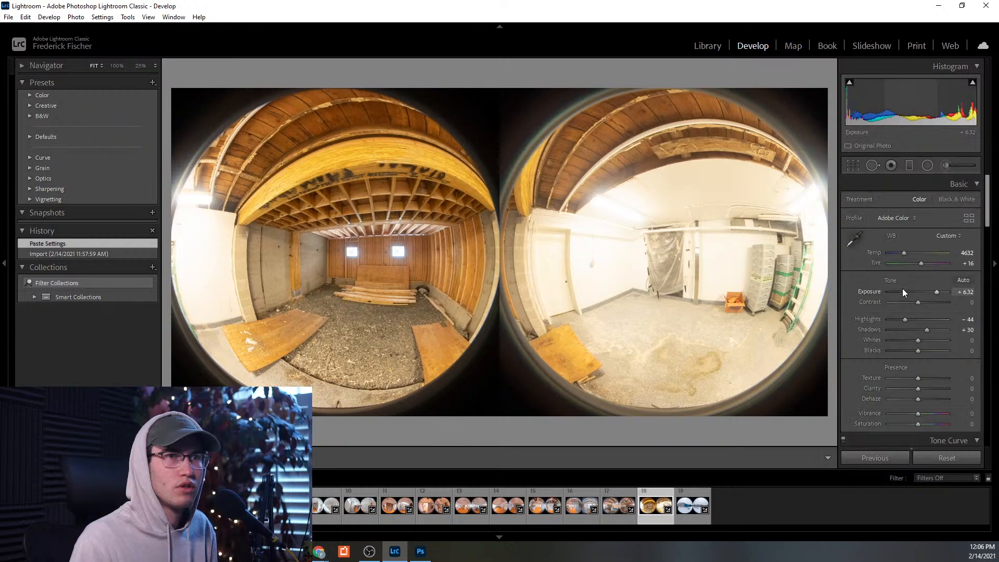
left_click(939, 235)
left_click(925, 257)
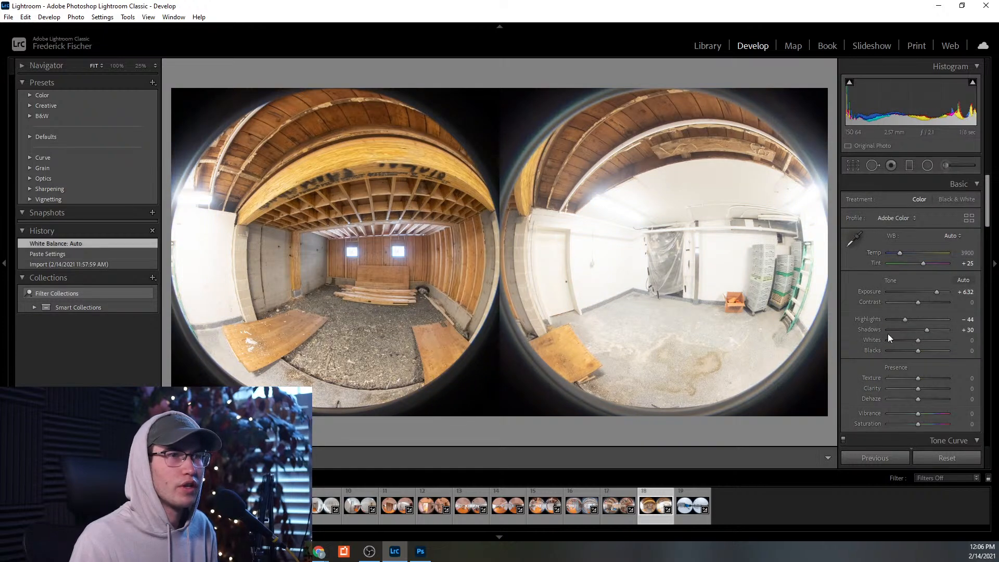
left_click_drag(935, 292, 934, 330)
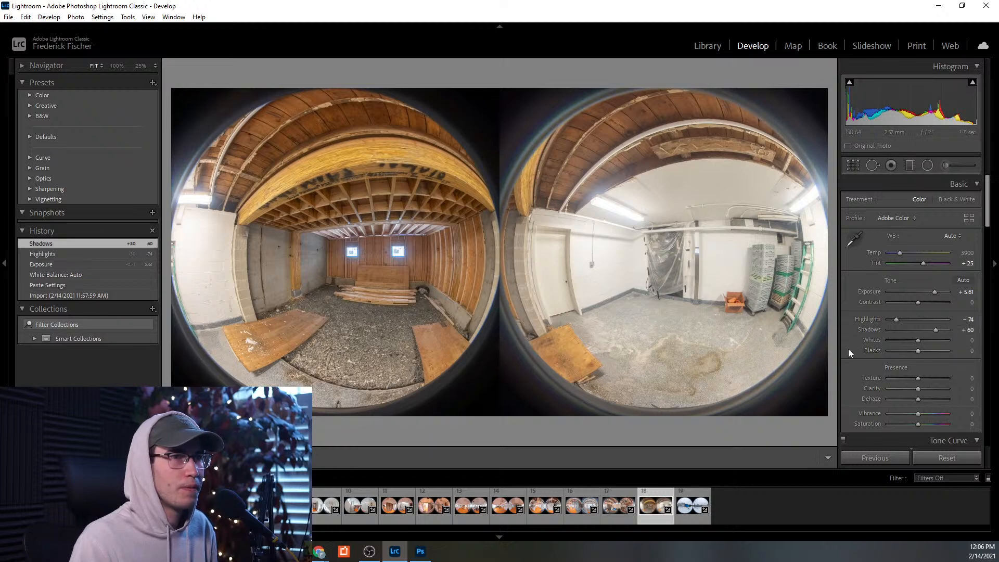
- Set photo 18's purple Defringe Amount to 5 and Purple Hue range to 0/70, judging the small windows at 100%
left_click(406, 239)
left_click_drag(385, 301, 415, 274)
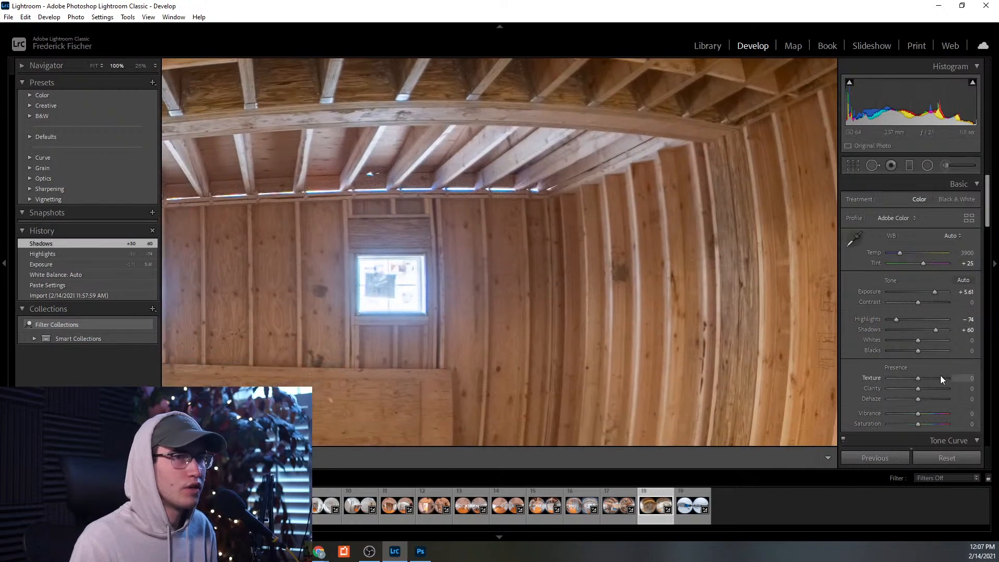
scroll(864, 382, "down", 15)
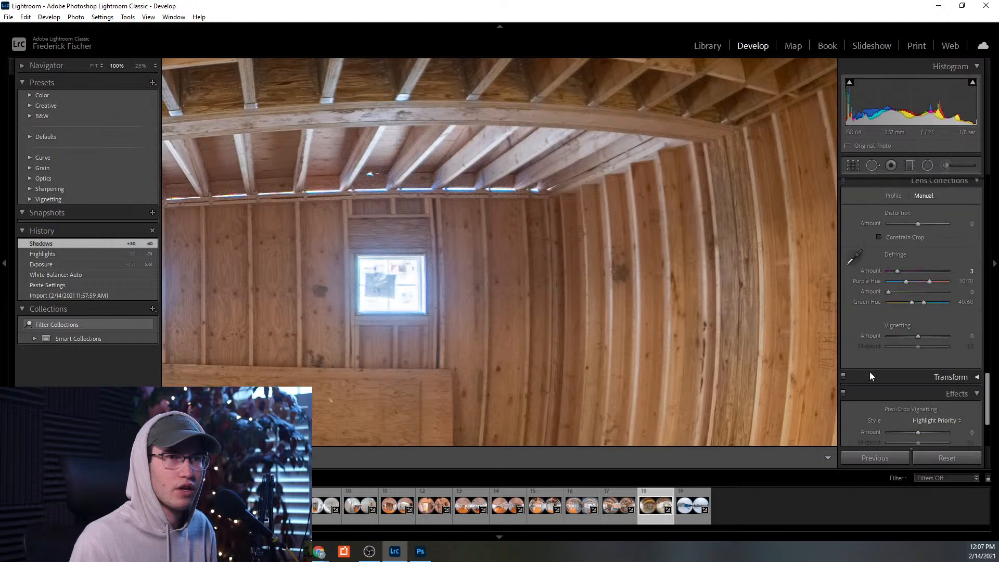
mouse_move(898, 271)
left_mouse_down()
mouse_move(903, 282)
mouse_move(888, 286)
mouse_move(900, 282)
left_mouse_up()
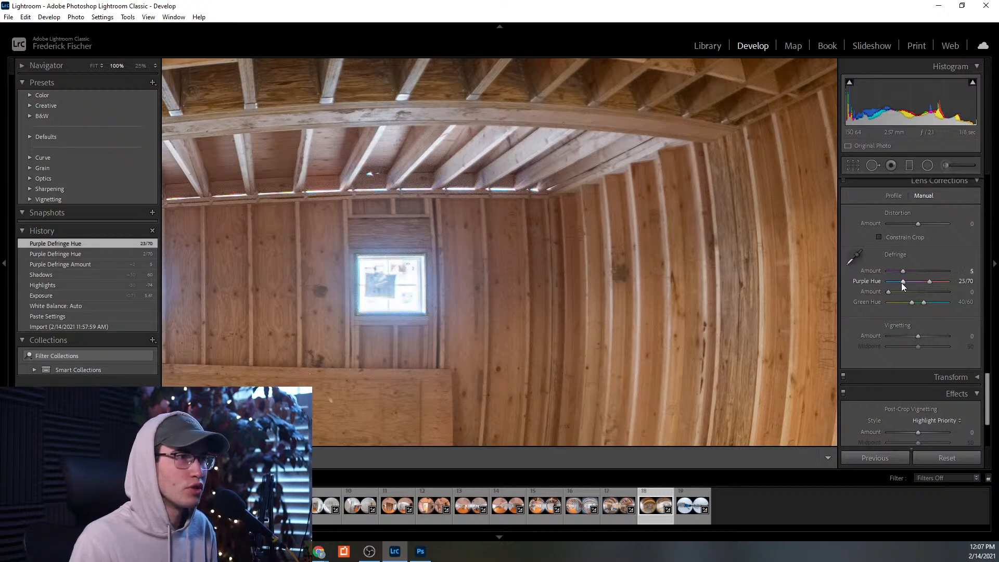
left_click_drag(902, 283, 904, 284)
left_click_drag(345, 341, 458, 337)
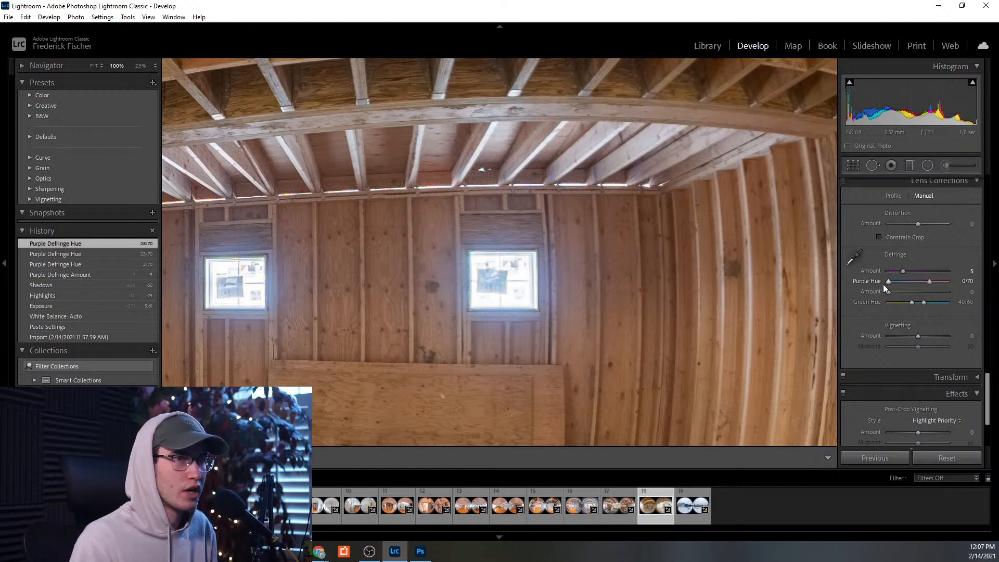
left_click_drag(882, 284, 882, 284)
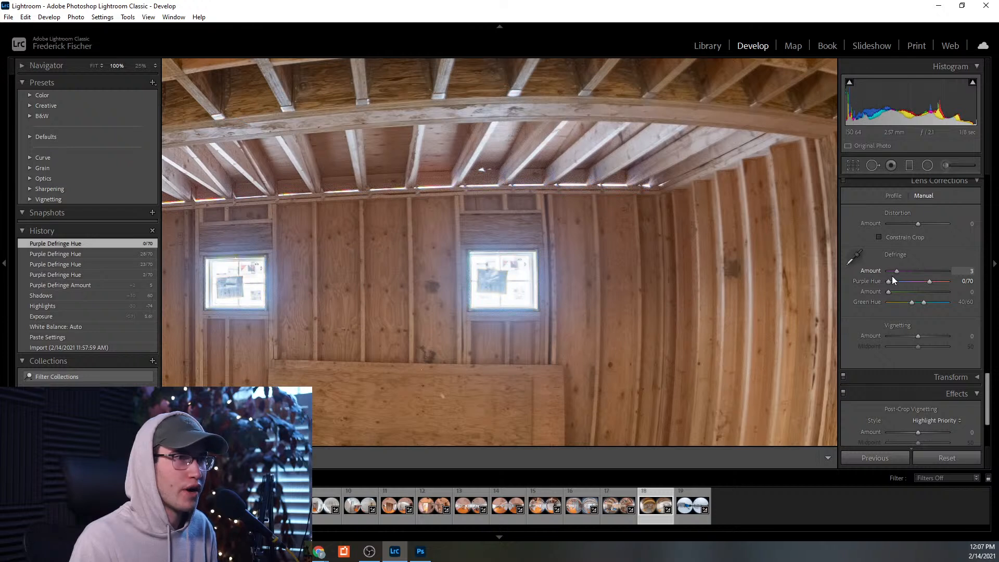
left_click_drag(914, 279, 954, 279)
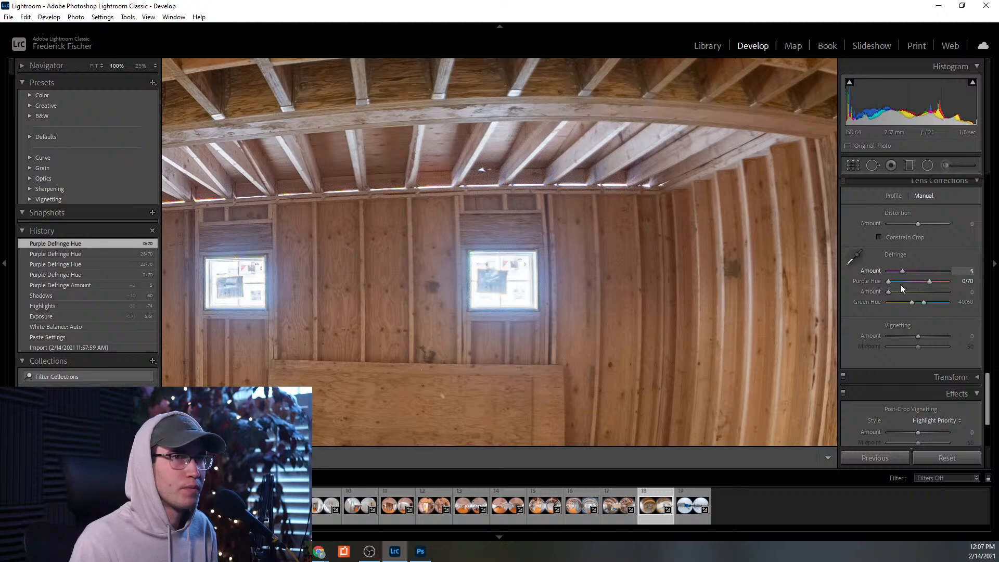
left_click(750, 313)
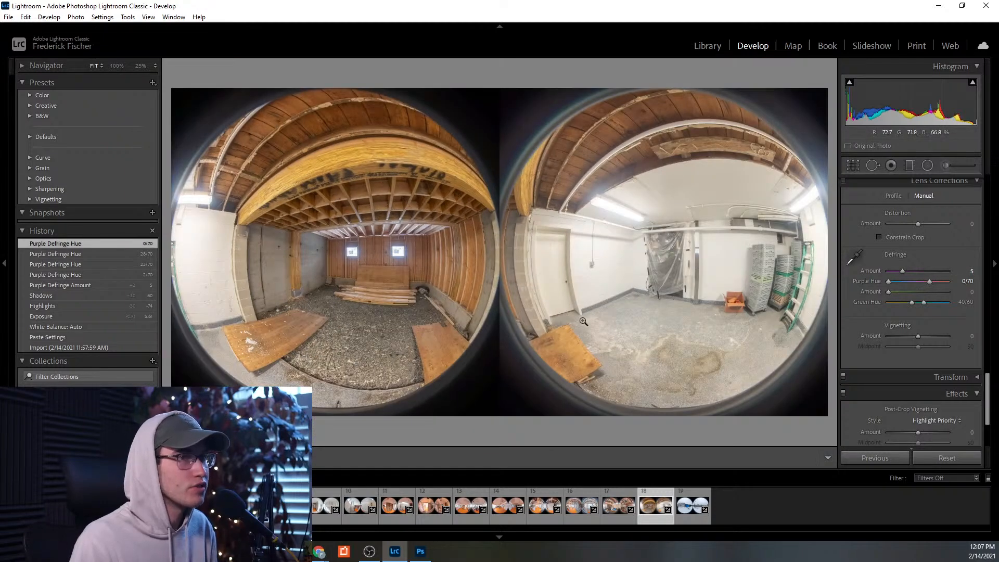
left_click(720, 275)
left_click_drag(474, 205, 624, 374)
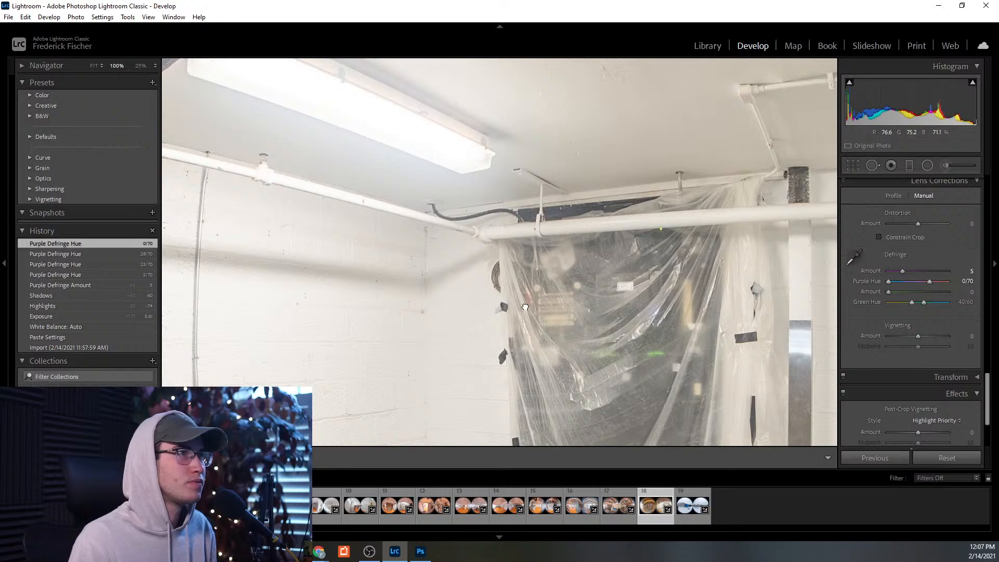
left_click(515, 306)
- Set the snowy outdoor photo 19 to Exposure +5.97, Highlights -40 and Shadows +49
left_click(685, 498)
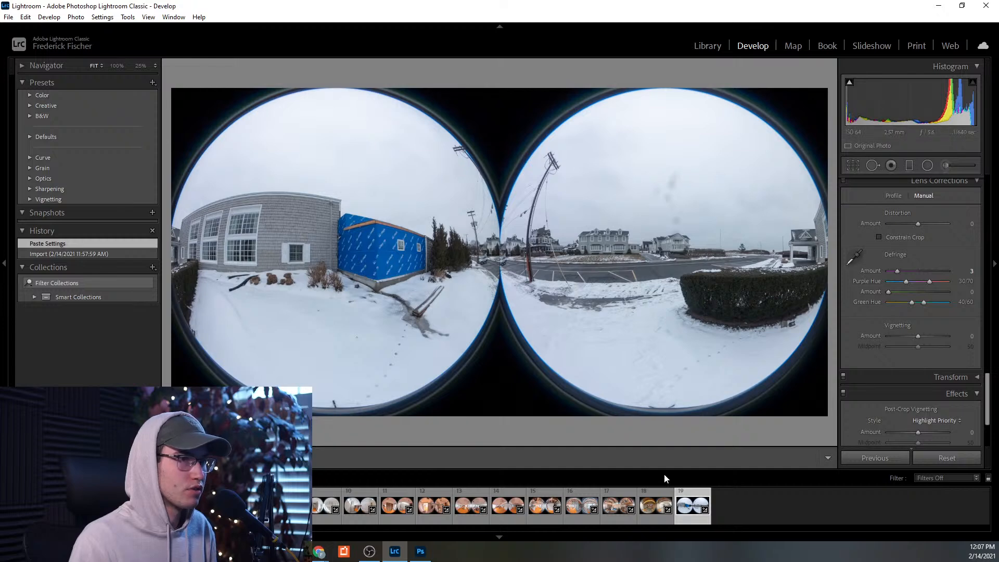
left_click(656, 507)
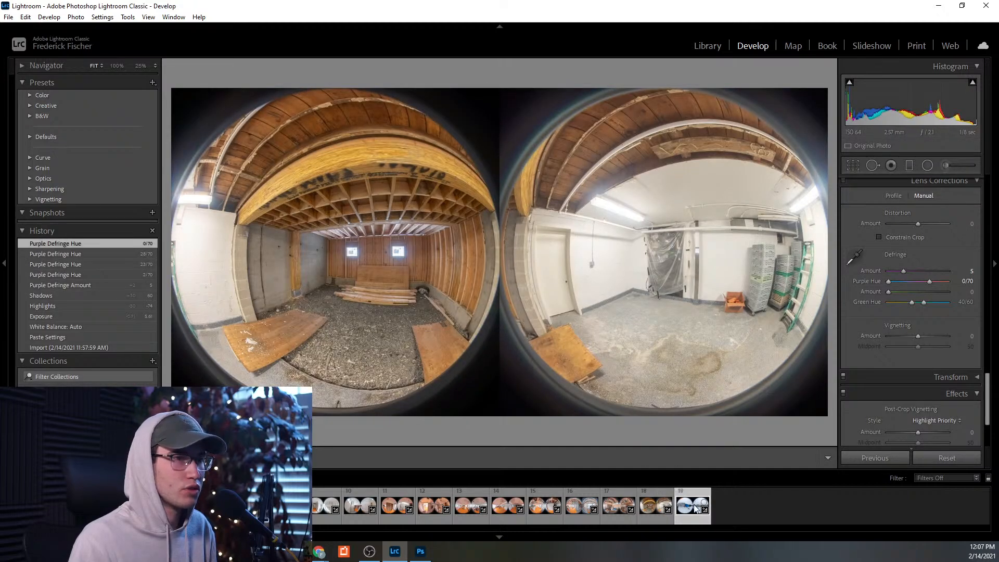
left_click(696, 508)
scroll(876, 306, "up", 2)
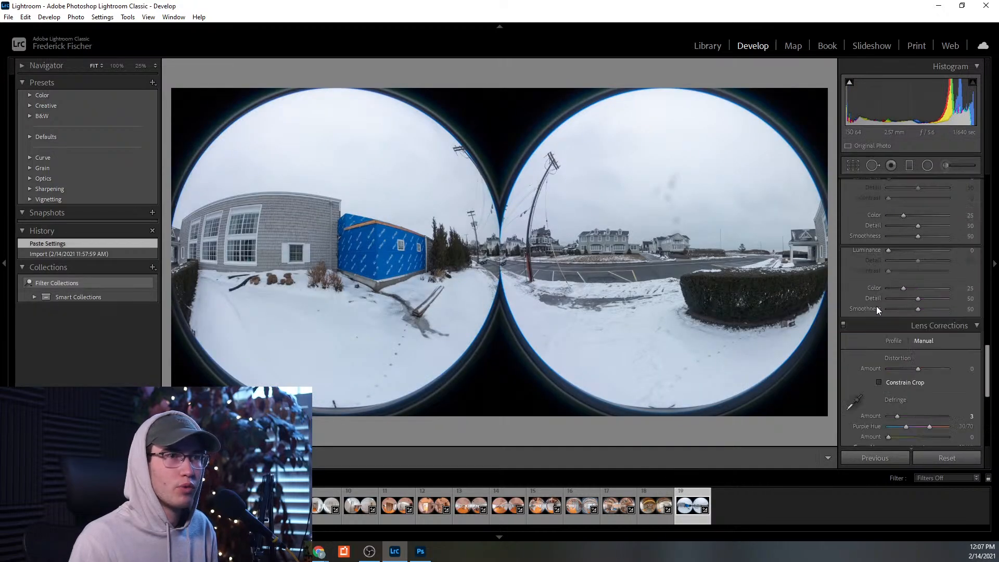
scroll(876, 305, "up", 10)
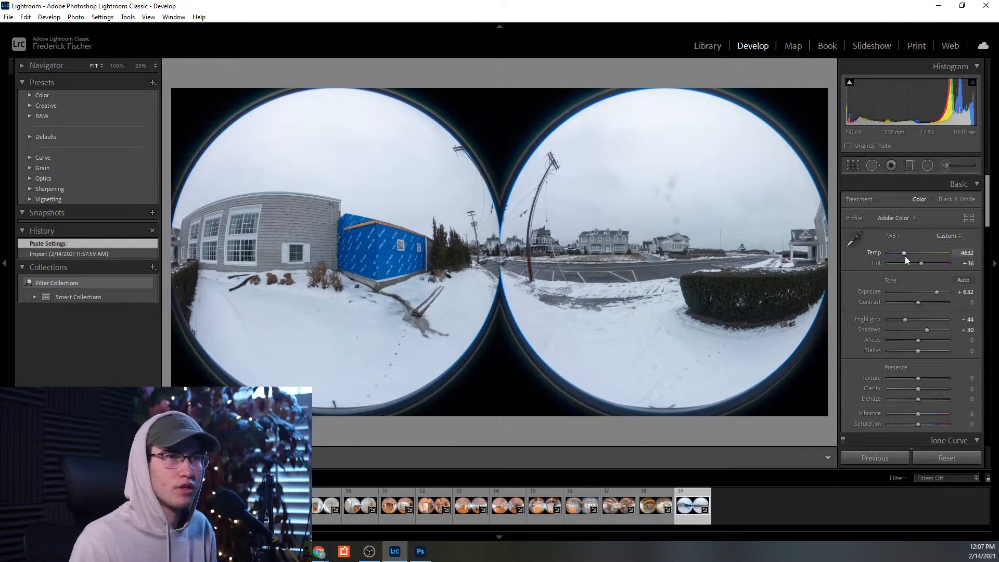
left_click_drag(939, 292, 932, 329)
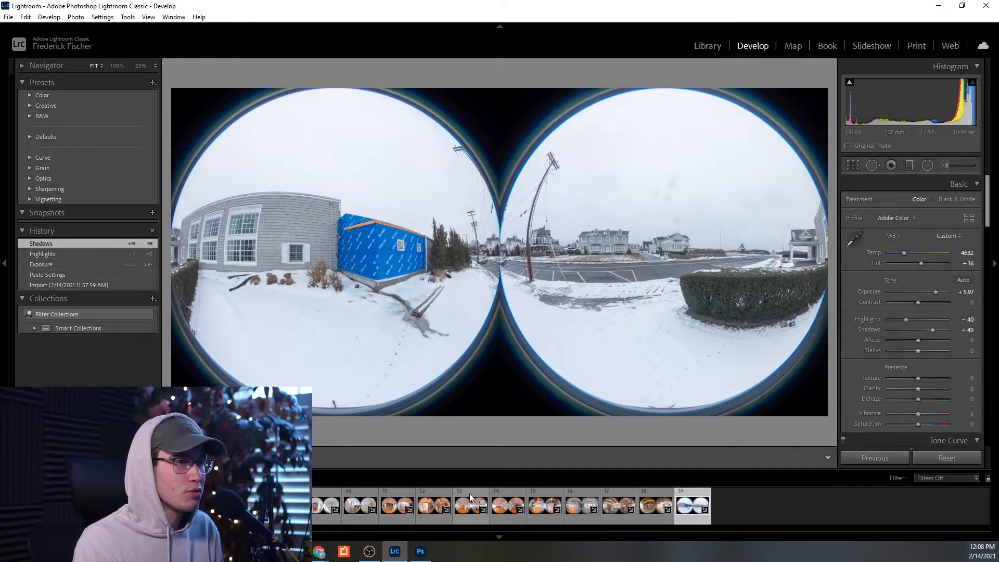
- Select all 19 photos and send them to RICOH THETA Stitcher as copies with Lightroom adjustments
left_click(435, 518)
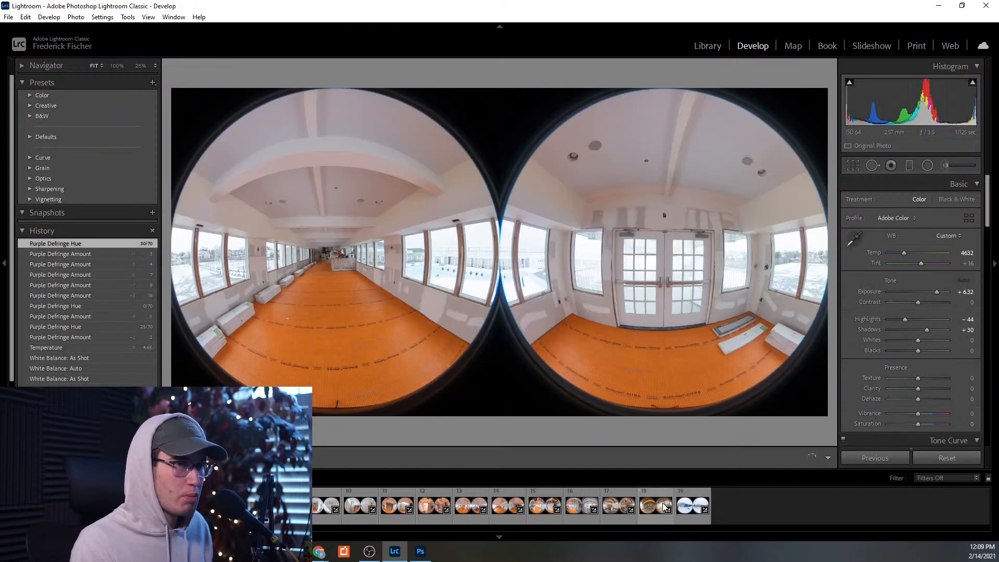
left_click(684, 499, "shift")
right_click(685, 498)
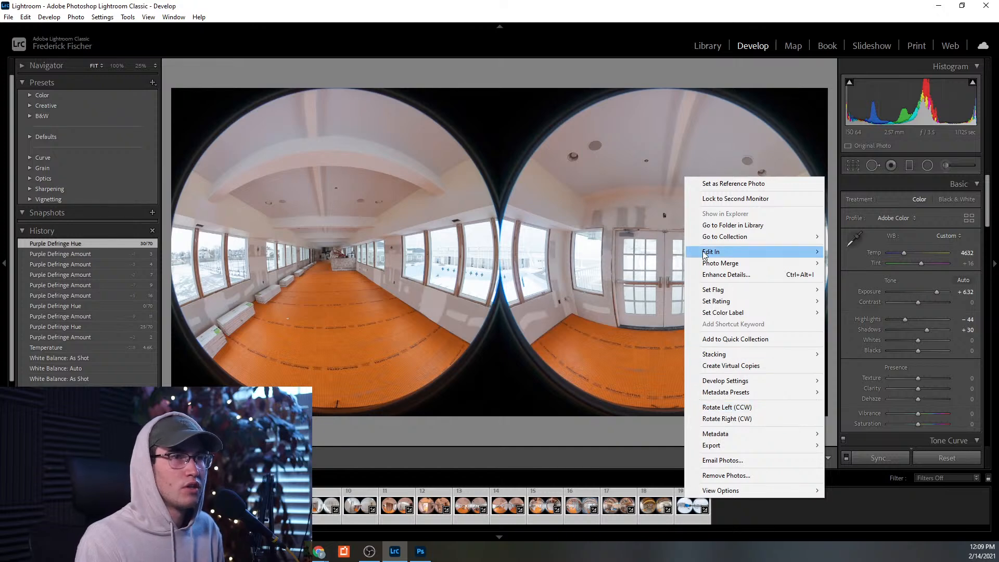
mouse_move(707, 253)
left_click(881, 279)
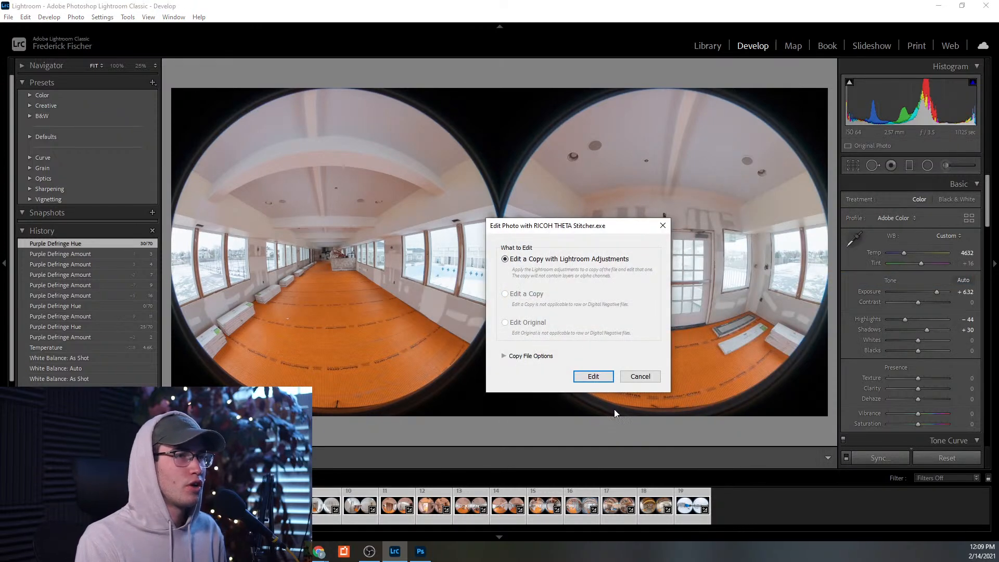
left_click(594, 376)
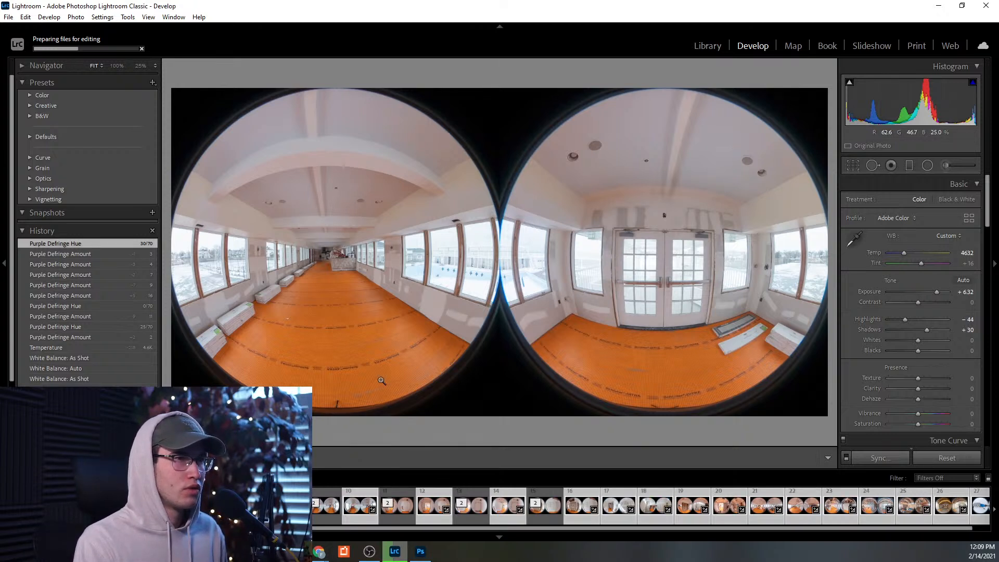
scroll(868, 319, "down", 3)
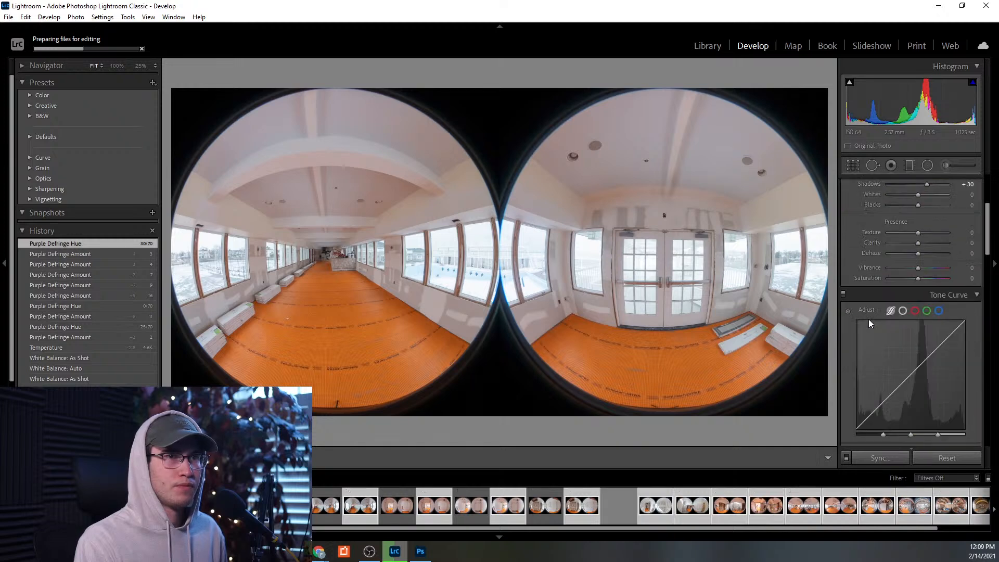
scroll(869, 320, "up", 3)
scroll(869, 319, "down", 3)
scroll(868, 319, "up", 3)
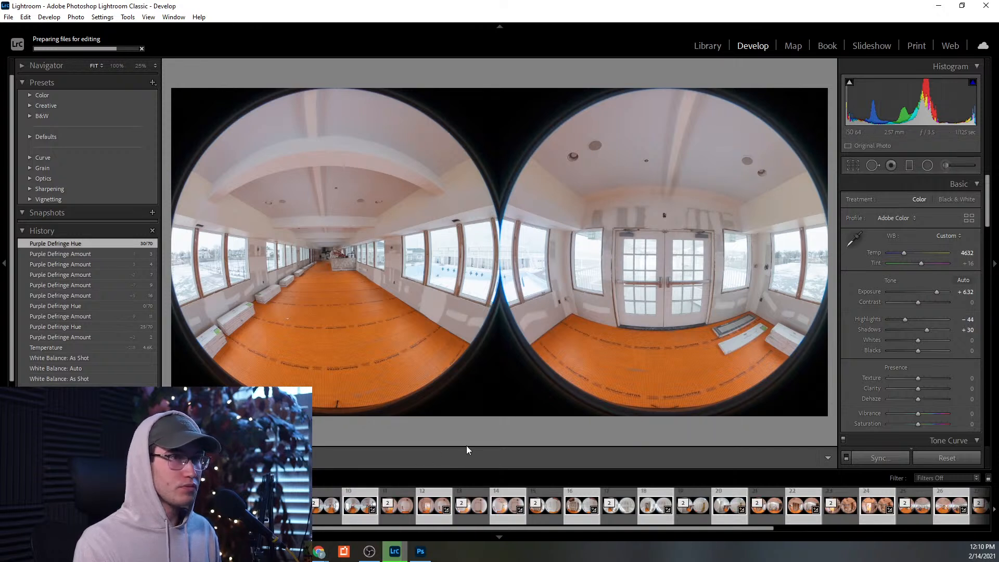
left_click_drag(518, 531, 441, 537)
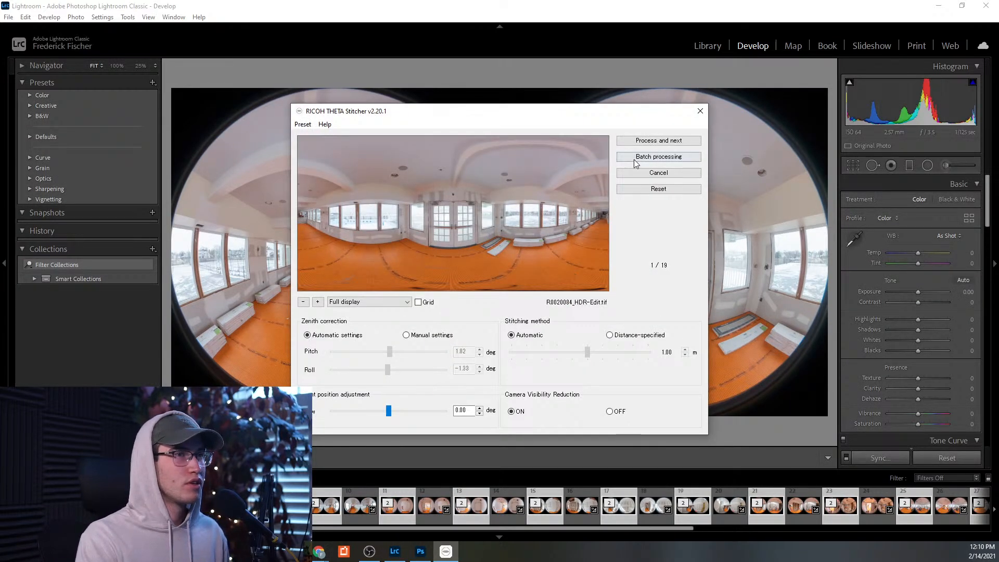
- Batch-process all 19 photos with the current stitching settings and move the progress window off the image
left_click(634, 162)
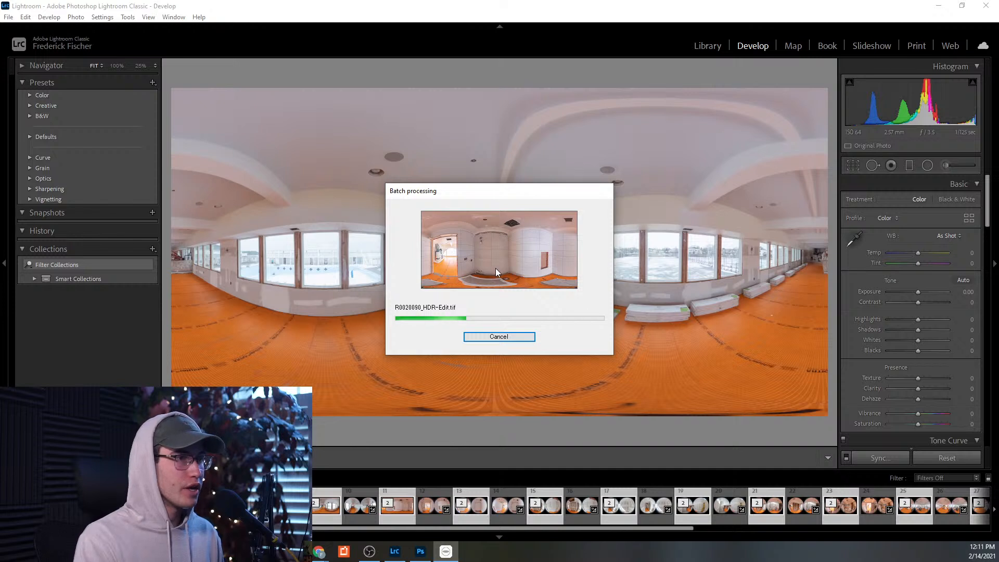
left_click_drag(455, 193, 349, 86)
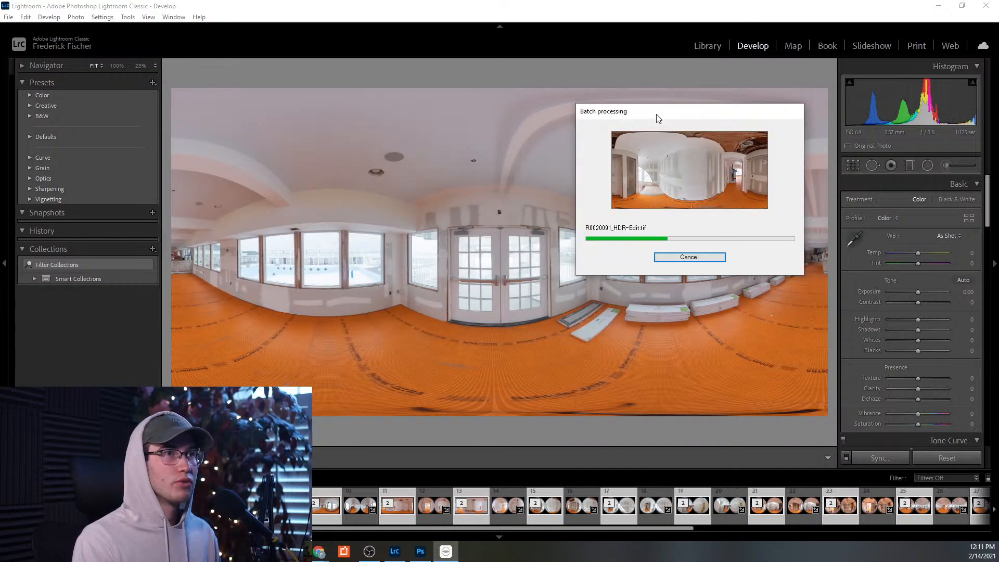
left_click_drag(655, 119, 473, 120)
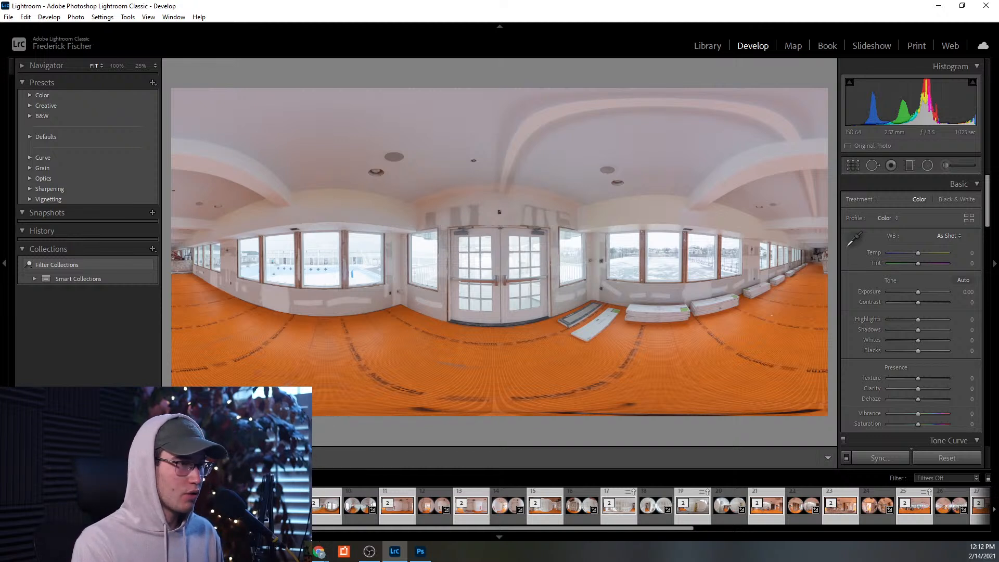
- Try to isolate the stitched panoramas by flagging them as picks and filtering the library to Flagged
mouse_move(278, 529)
left_mouse_down()
mouse_move(378, 530)
mouse_move(277, 530)
left_mouse_up()
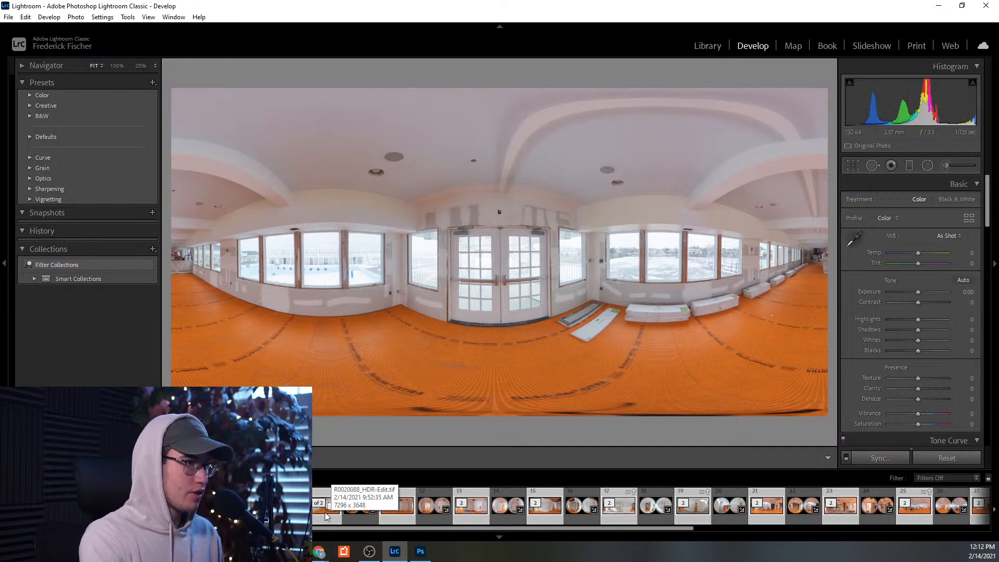
key("p")
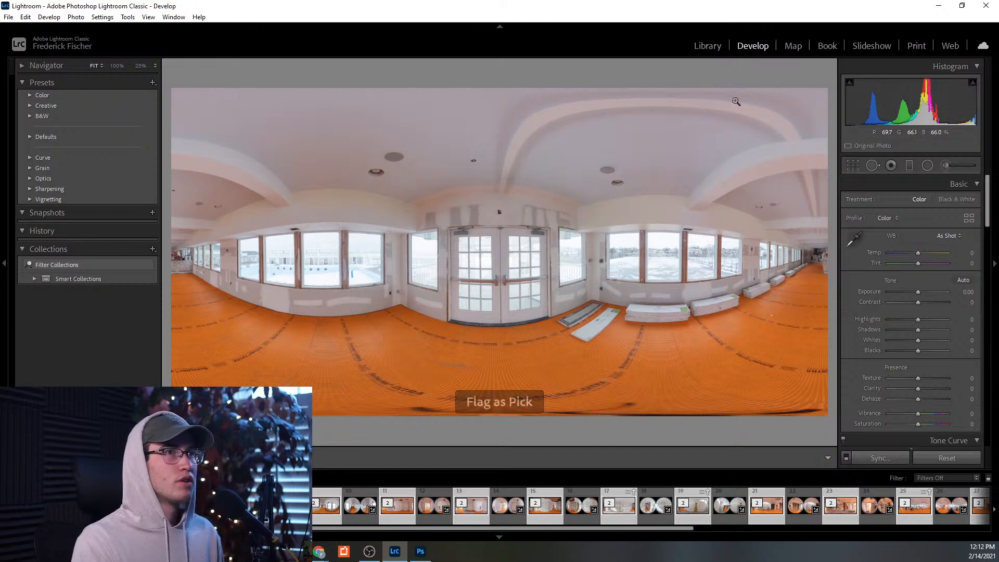
left_click(703, 52)
left_click(801, 66)
left_click(782, 124)
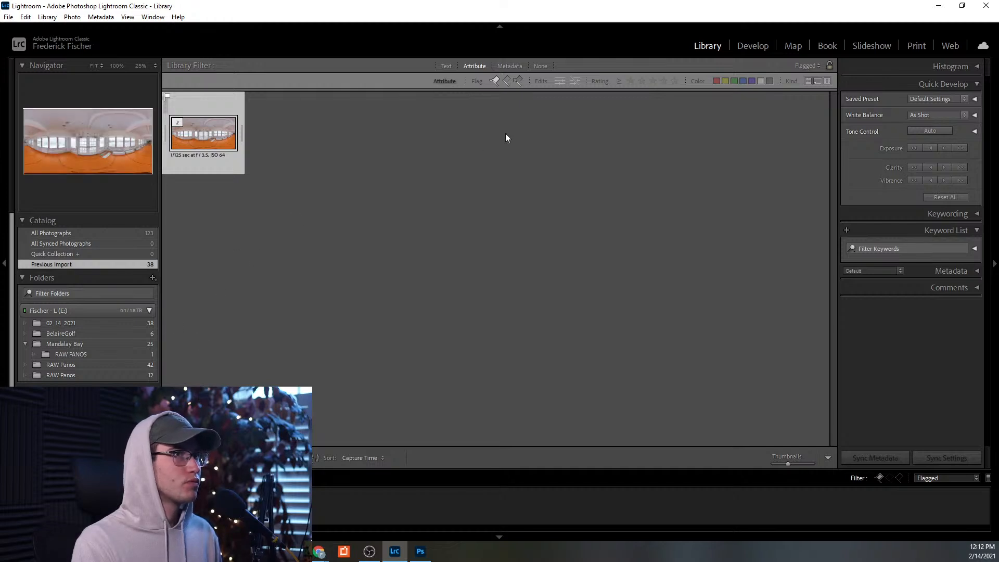
left_click(741, 46)
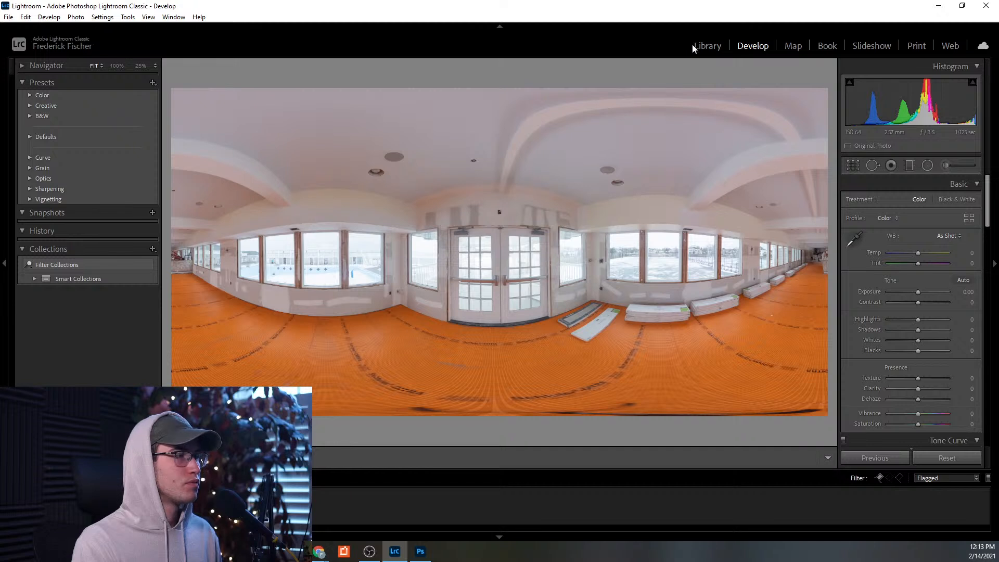
- Turn the library filters off and select the stitched panoramas at odd positions 1 to 17, leaving the fisheye originals unselected
left_click(704, 46)
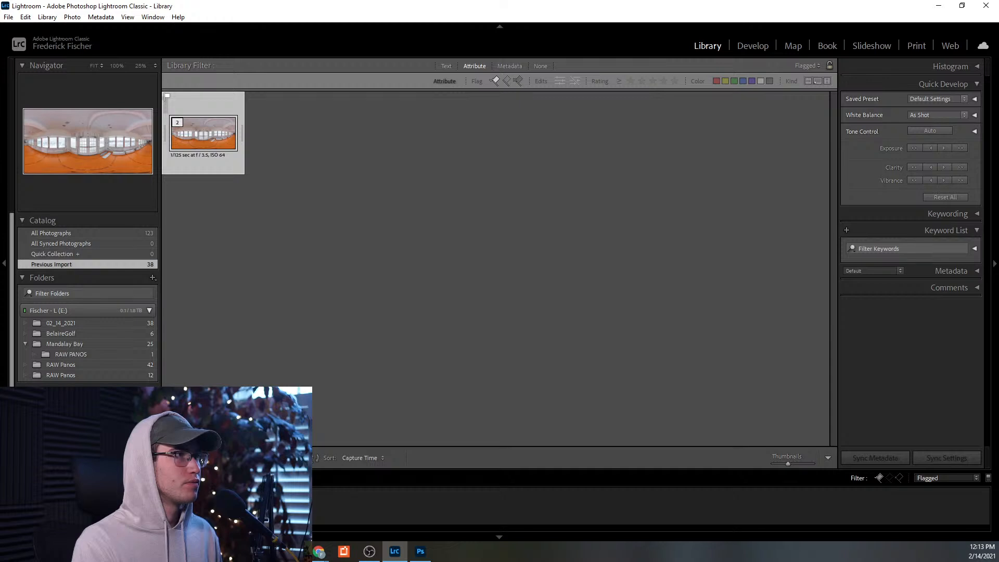
left_click(806, 67)
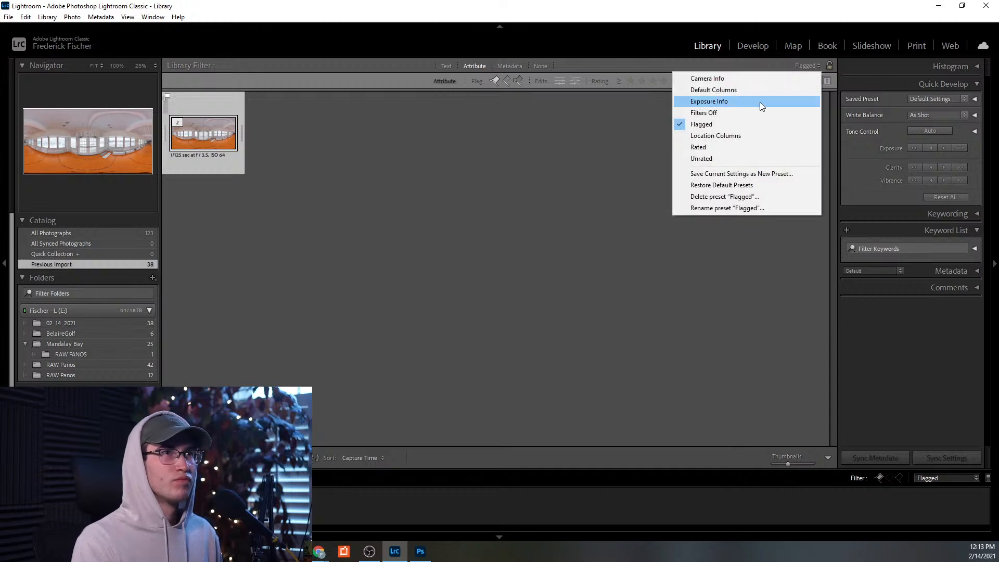
left_click(719, 114)
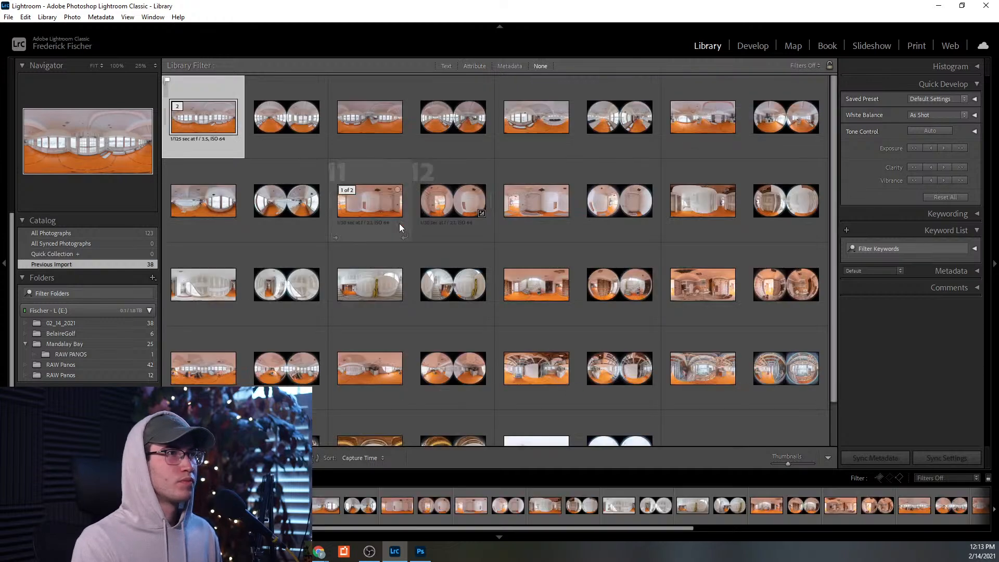
left_click(370, 135, "ctrl")
left_click(536, 117, "ctrl")
left_click(702, 117, "ctrl")
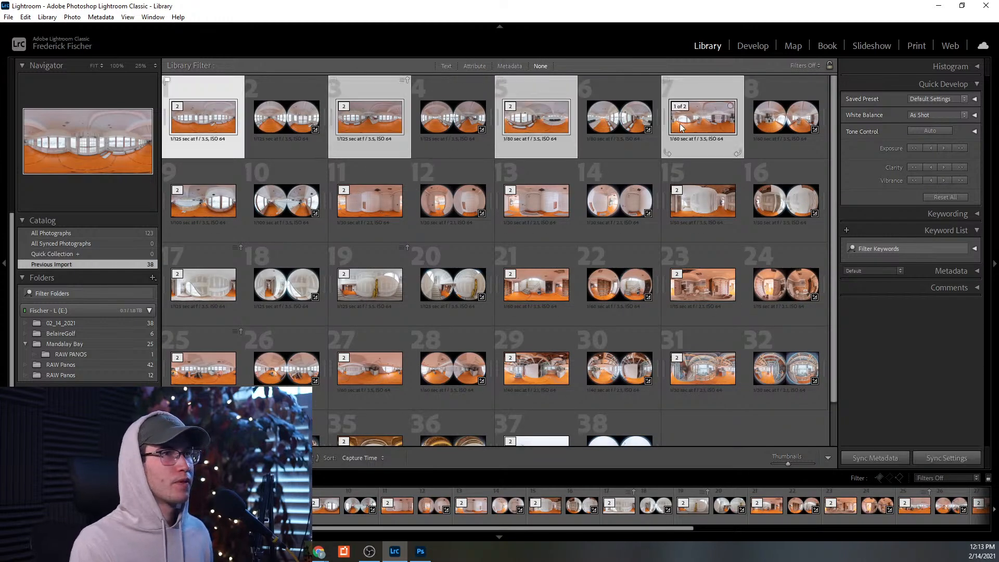
left_click(224, 218, "ctrl")
left_click(353, 207, "ctrl")
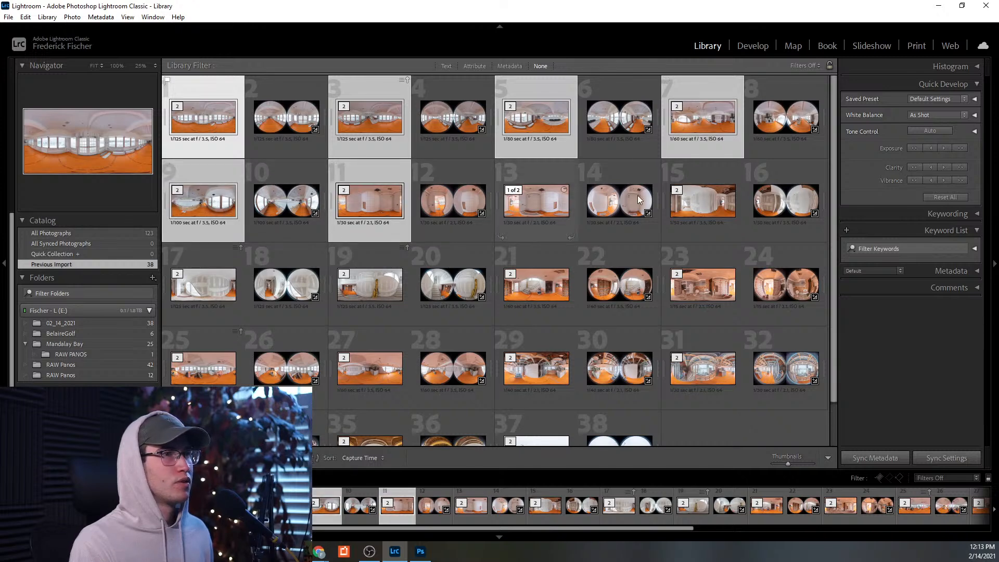
left_click(530, 200, "ctrl")
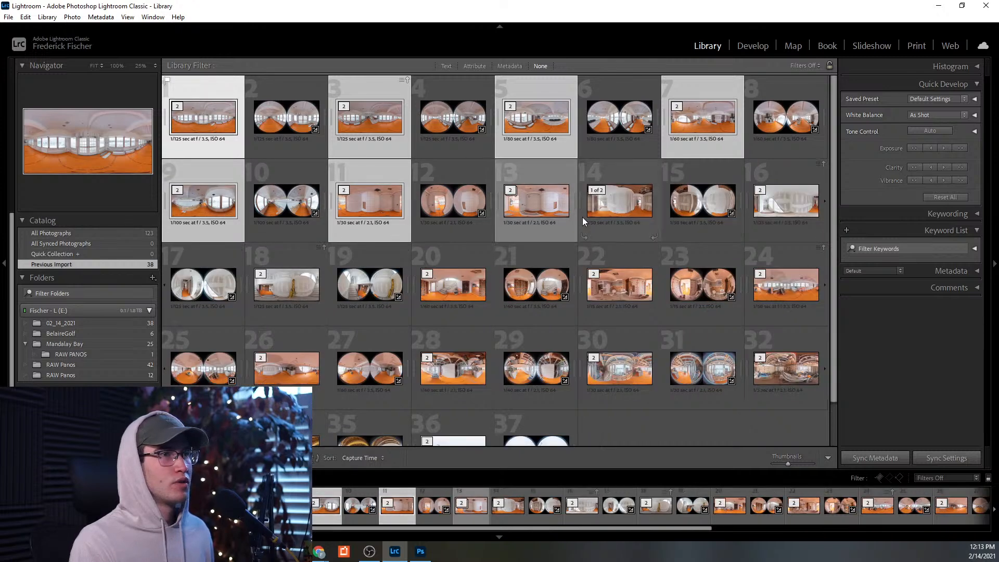
left_click(691, 213, "ctrl")
left_click(221, 303, "ctrl")
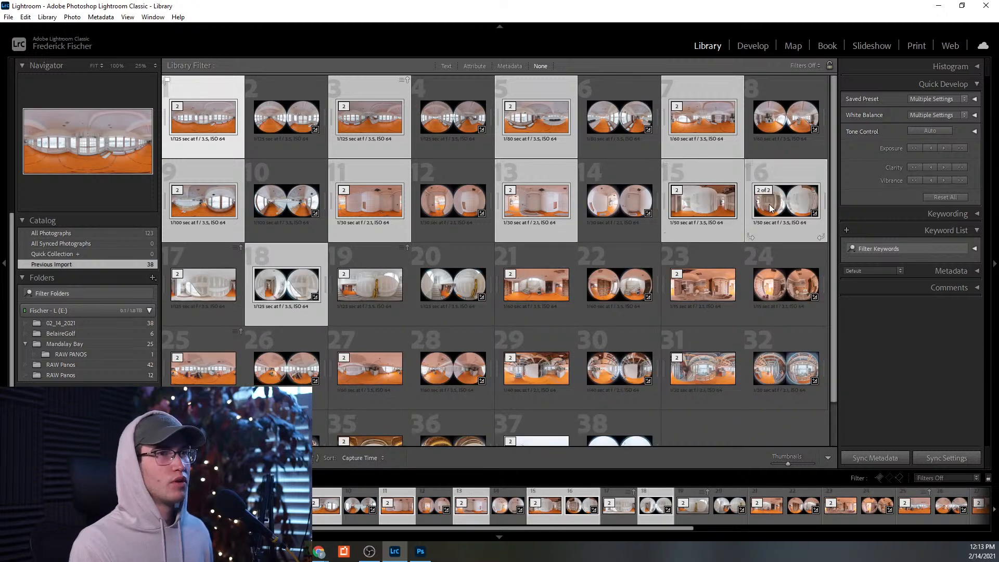
left_click(210, 289, "ctrl")
left_click(284, 291, "ctrl")
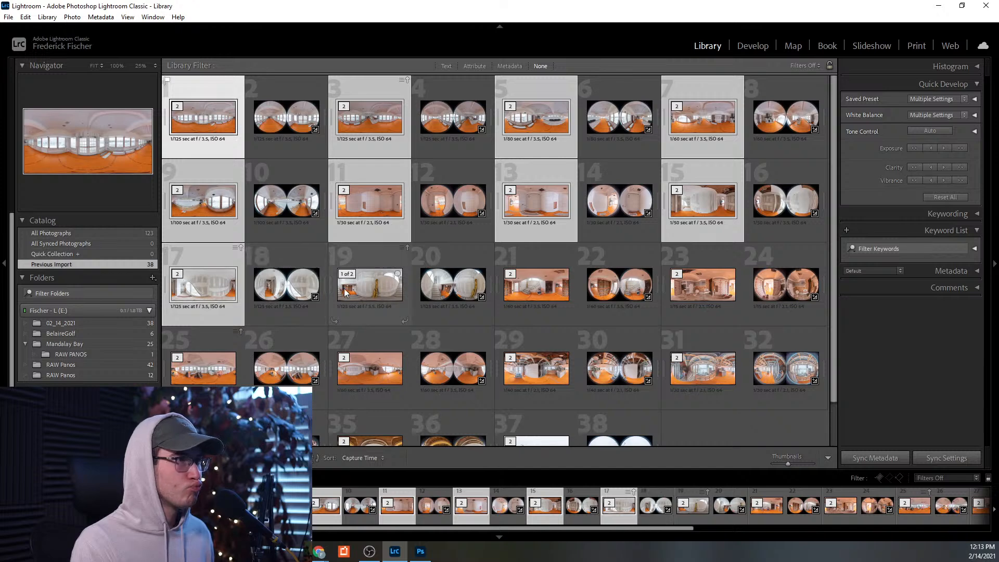
- Add the remaining stitched panoramas at odd positions 19 to 37 to the selection
left_click(370, 292, "ctrl")
left_click(514, 292, "ctrl")
left_click(702, 285, "ctrl")
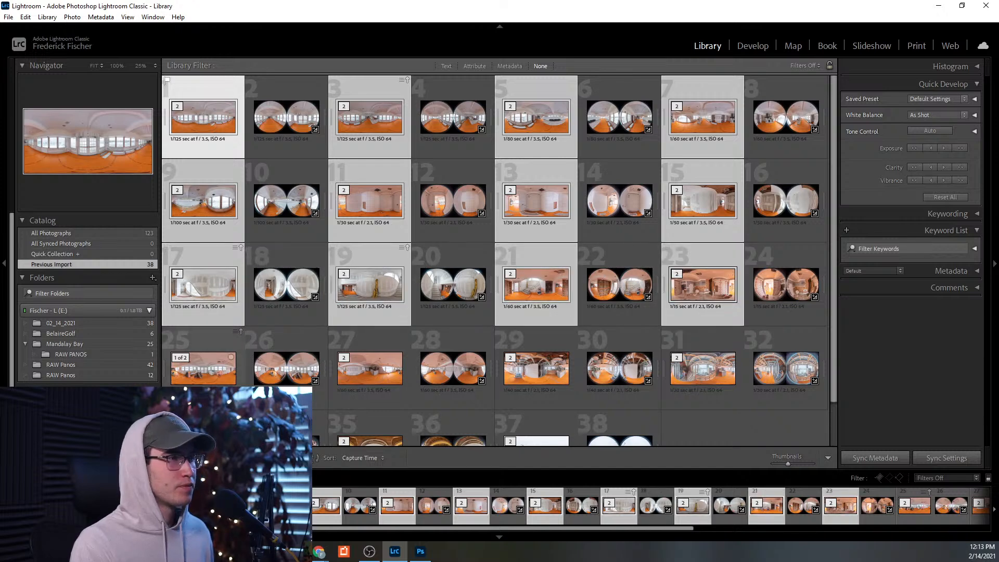
left_click(219, 364, "ctrl")
left_click(369, 367, "ctrl")
left_click(536, 366, "ctrl")
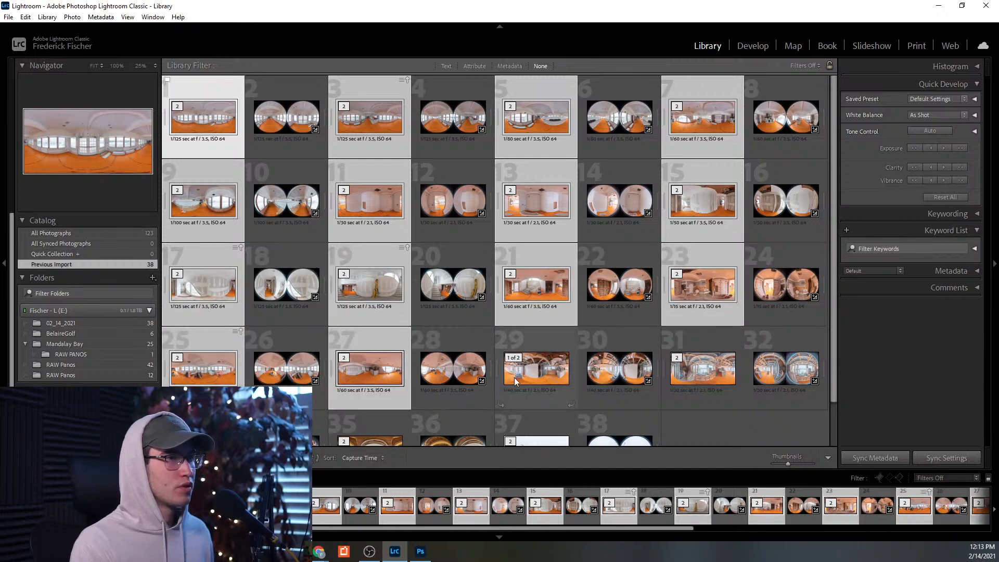
left_click(706, 370, "ctrl")
scroll(707, 370, "down", 1)
left_click(203, 374, "ctrl")
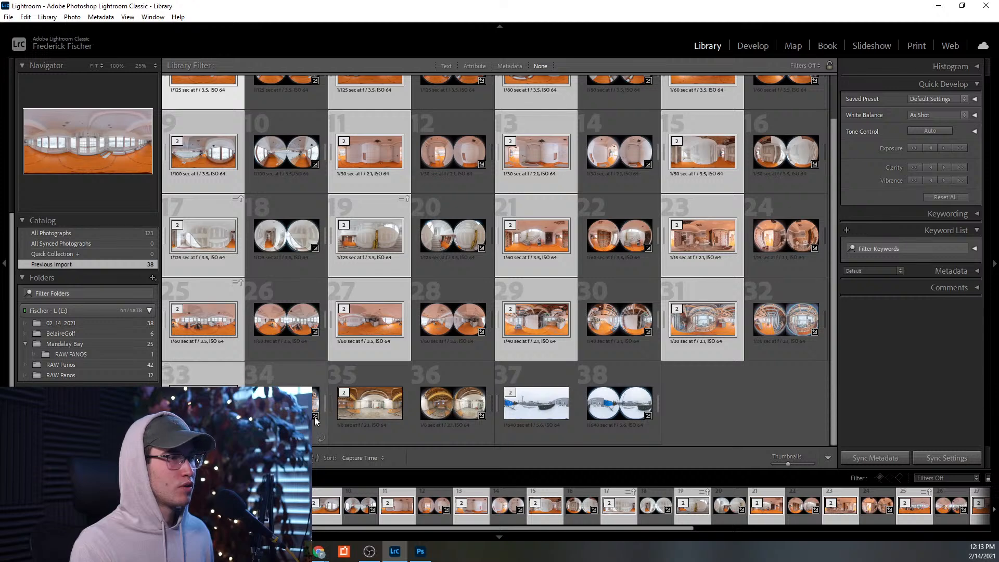
left_click(345, 417, "ctrl")
left_click(517, 413, "ctrl")
- Send the selected panoramas to Topaz DeNoise AI as copies with Lightroom adjustments
right_click(521, 411)
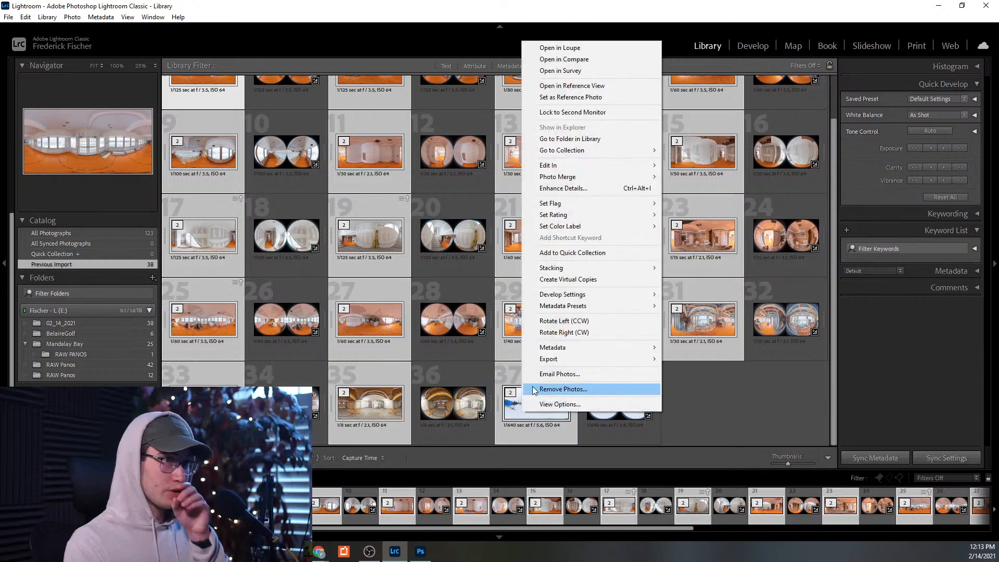
mouse_move(615, 165)
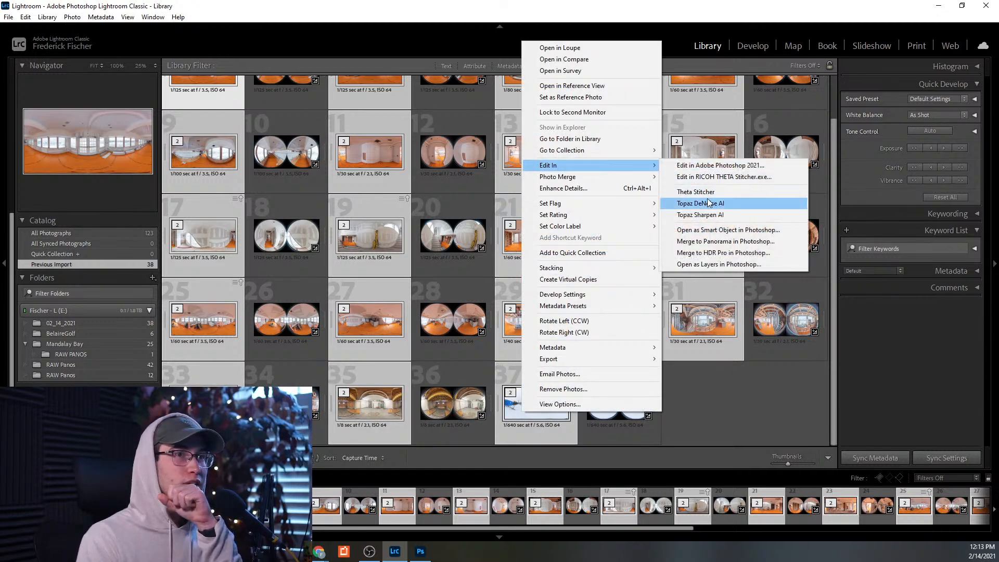
left_click(707, 204)
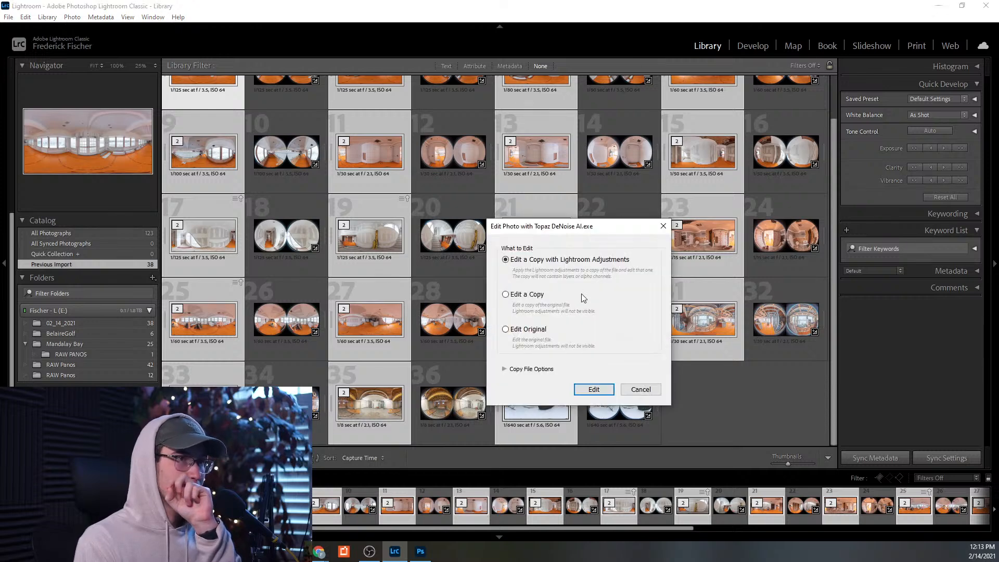
left_click(594, 390)
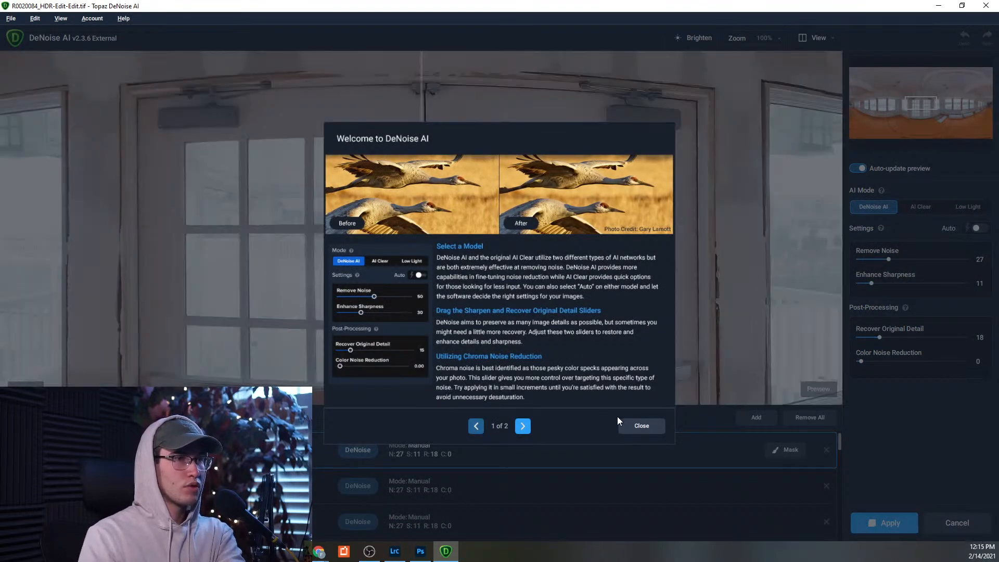
- Dismiss the welcome and update dialogs and turn on Auto settings for the first panorama
left_click(641, 426)
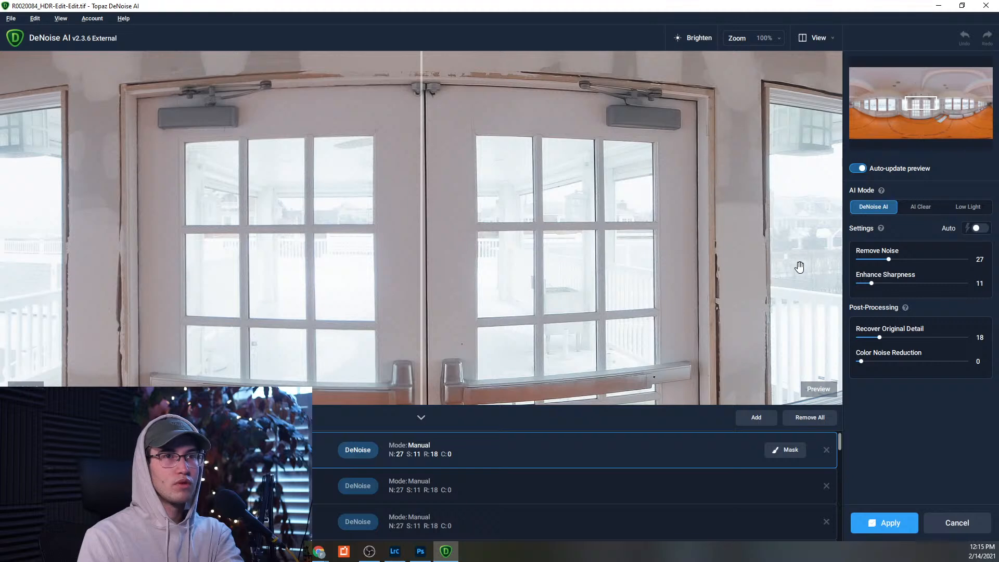
left_click(939, 233)
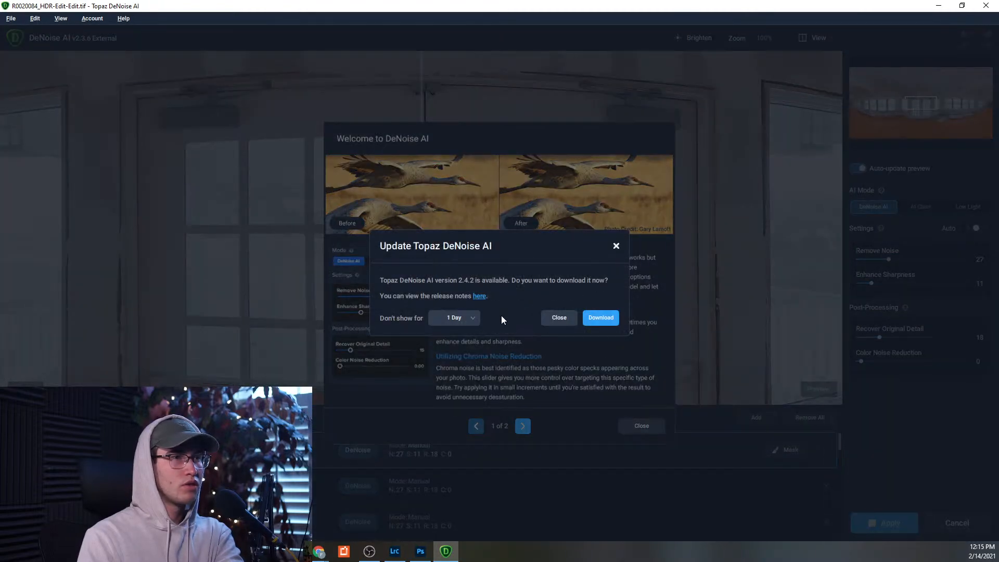
left_click(549, 319)
left_click(643, 429)
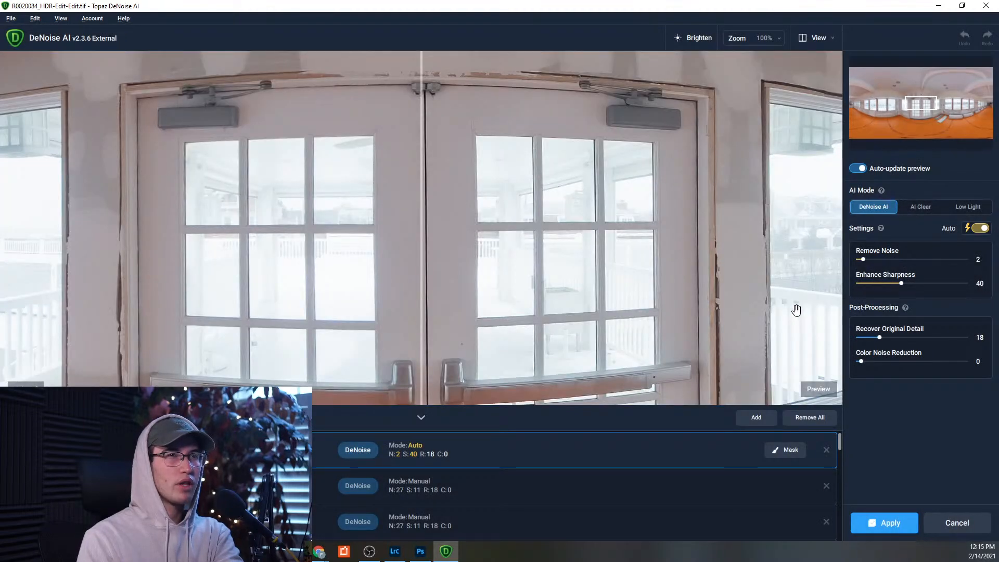
- Set Remove Noise to 18 and Enhance Sharpness to 9, comparing before and after on the doors, floor and stacked boxes
left_click_drag(421, 294, 441, 307)
left_click_drag(868, 259, 865, 282)
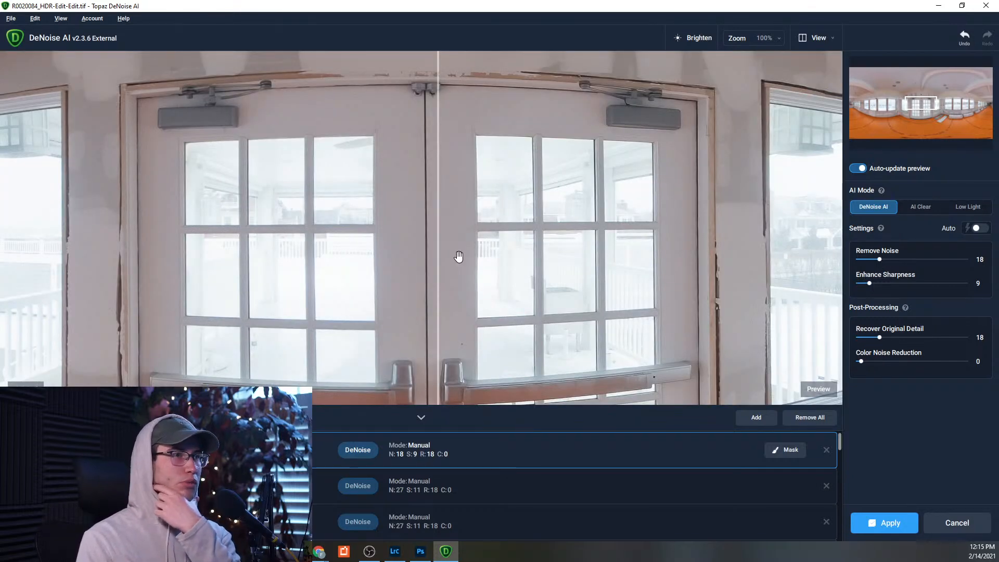
left_click_drag(439, 256, 333, 296)
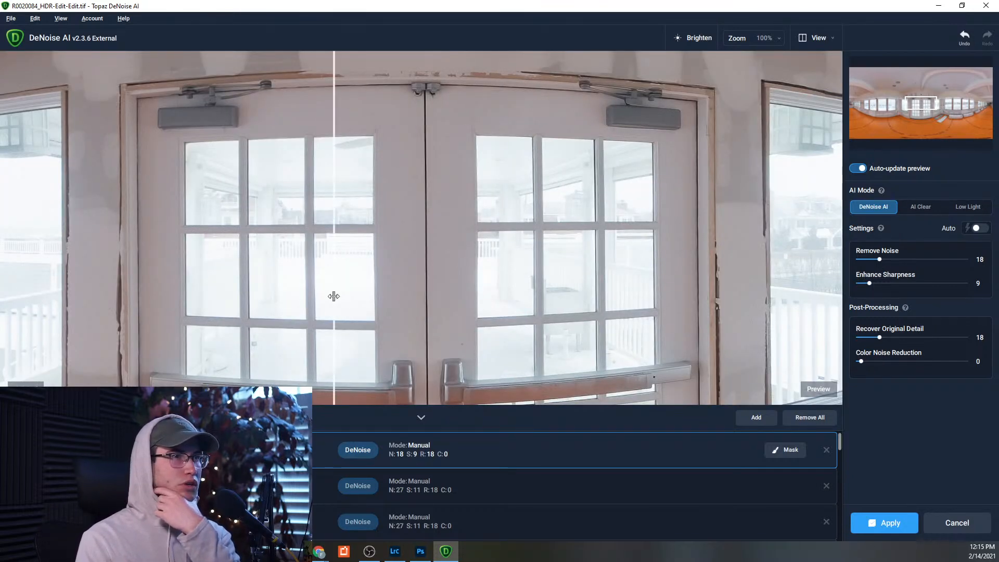
left_click(970, 118)
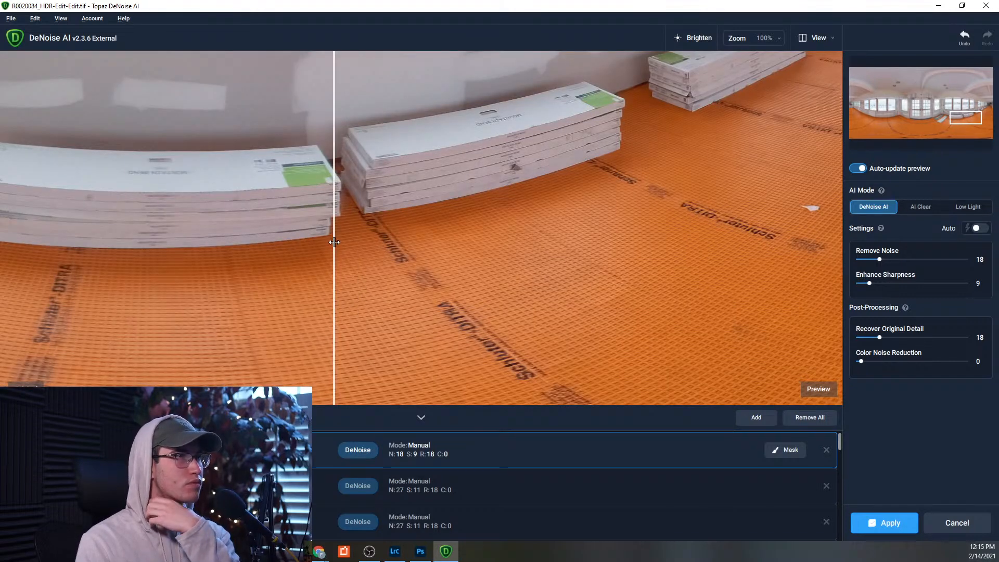
left_click_drag(337, 245, 253, 330)
left_click_drag(358, 220, 447, 410)
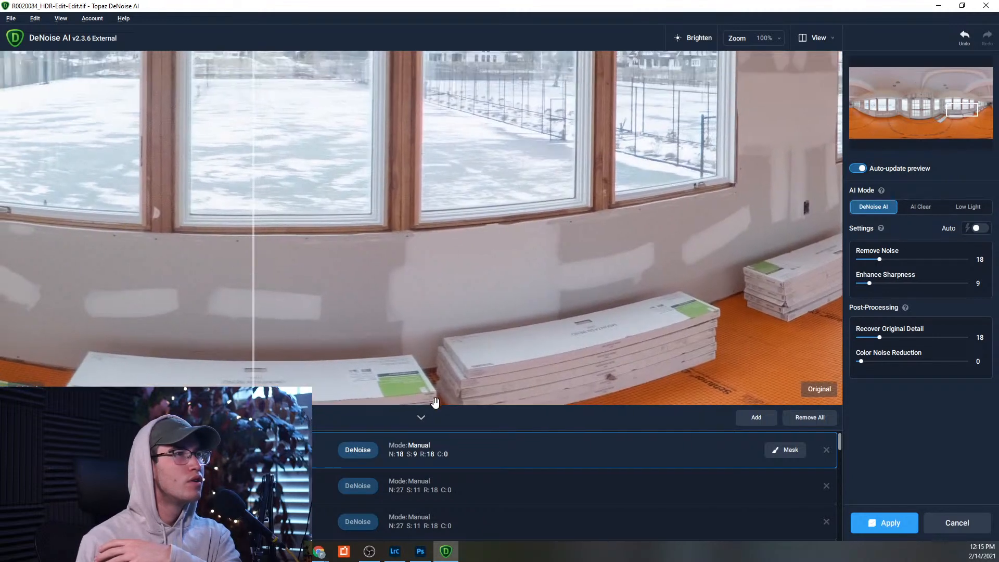
- Set Remove Noise to 27 and compare before and after around the windows and the wall below them
left_click(887, 259)
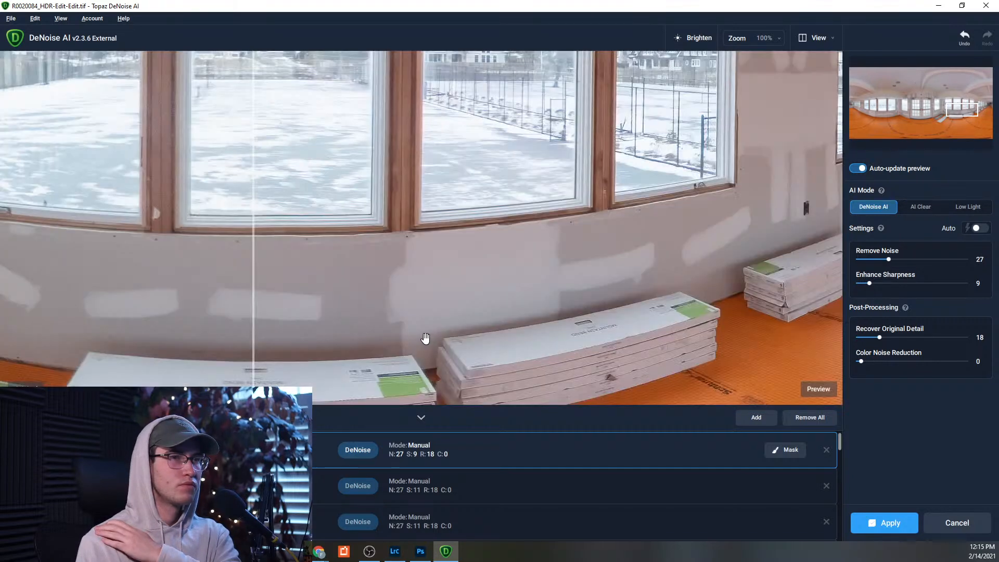
left_click_drag(254, 323, 376, 312)
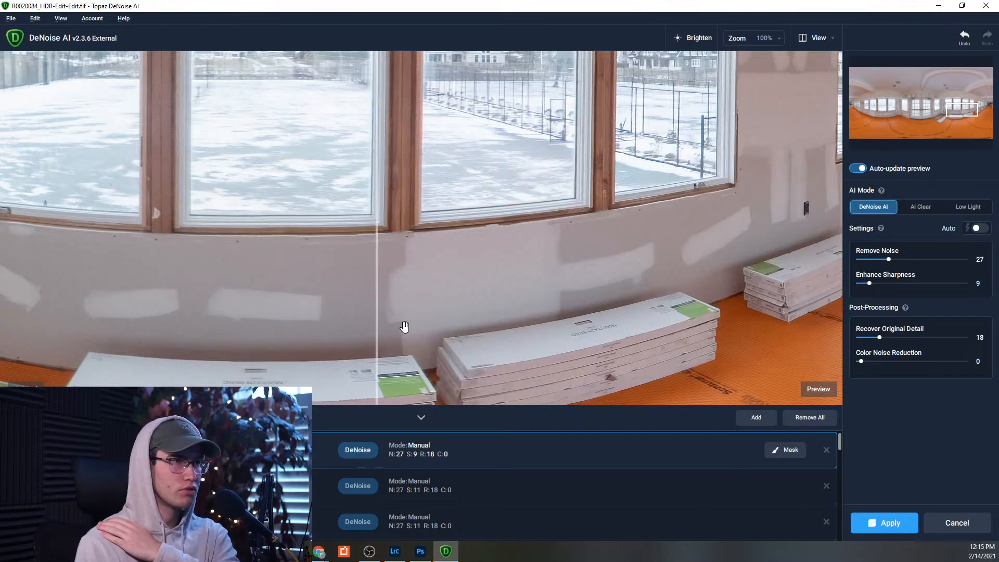
left_click_drag(385, 331, 246, 283)
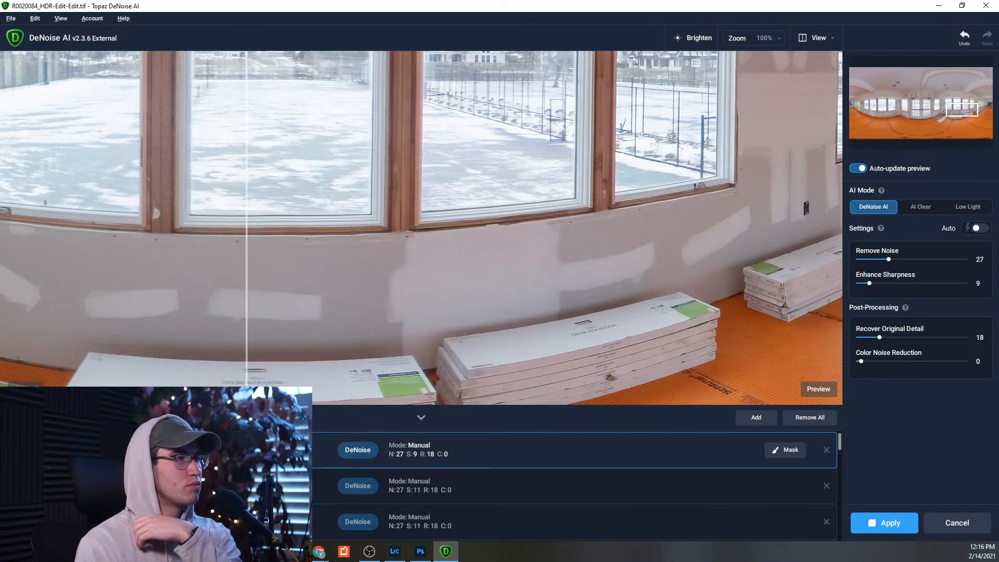
- Apply the noise reduction to all 19 panoramas and check the processing queue
left_click(907, 522)
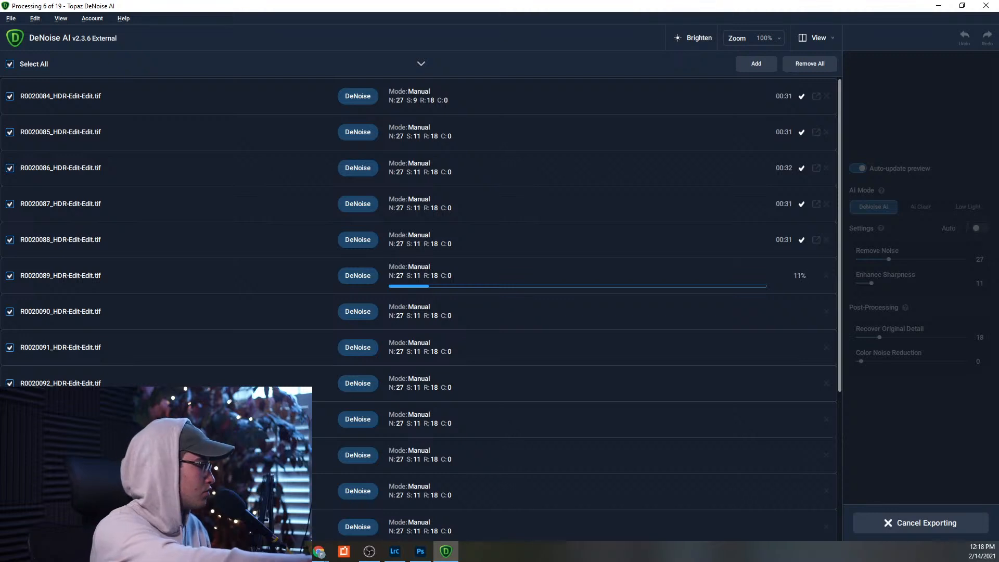
key("alt+Tab")
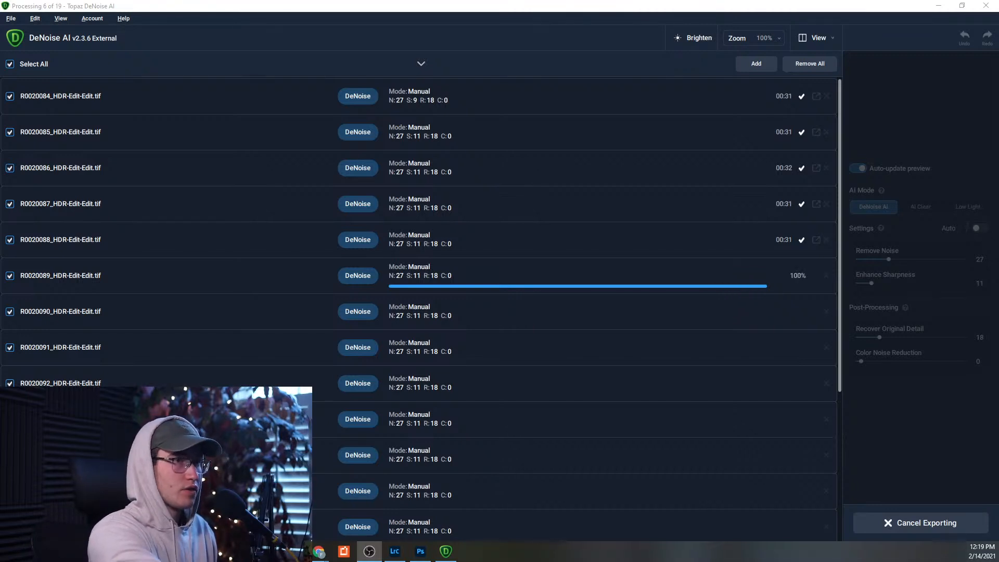
scroll(183, 375, "down", 2)
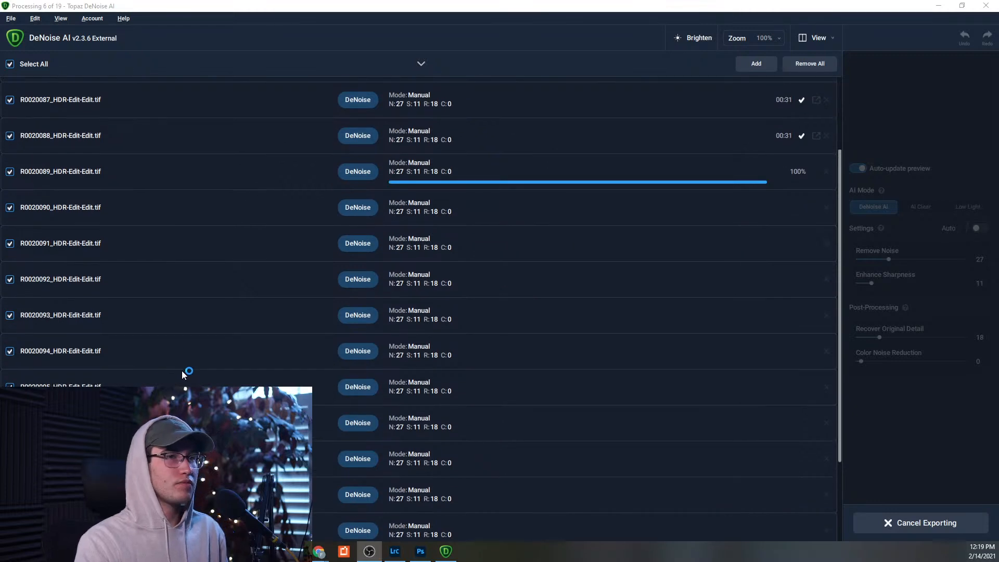
scroll(183, 374, "down", 2)
scroll(183, 375, "up", 5)
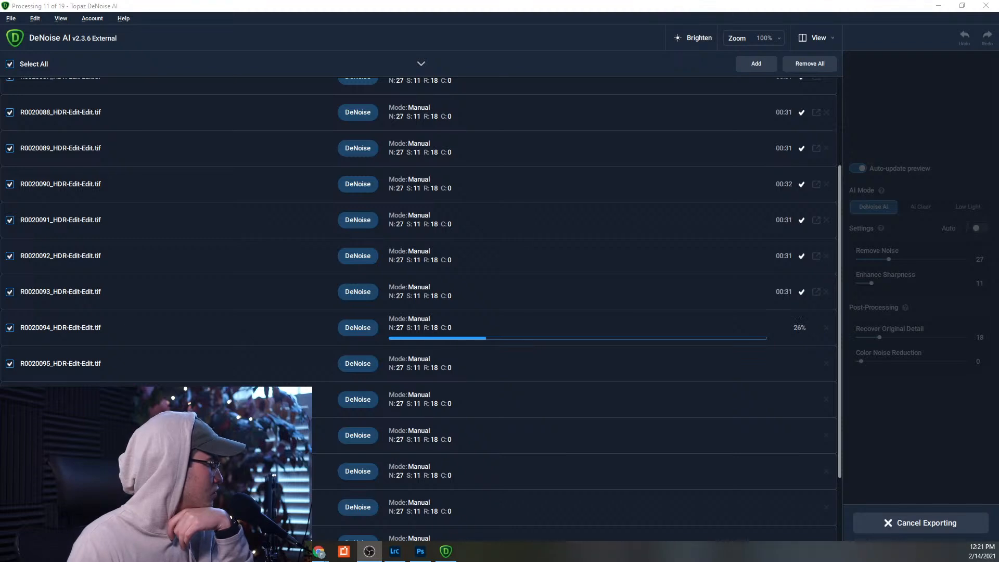
key("alt+Tab")
left_click_drag(190, 7, 0, 10)
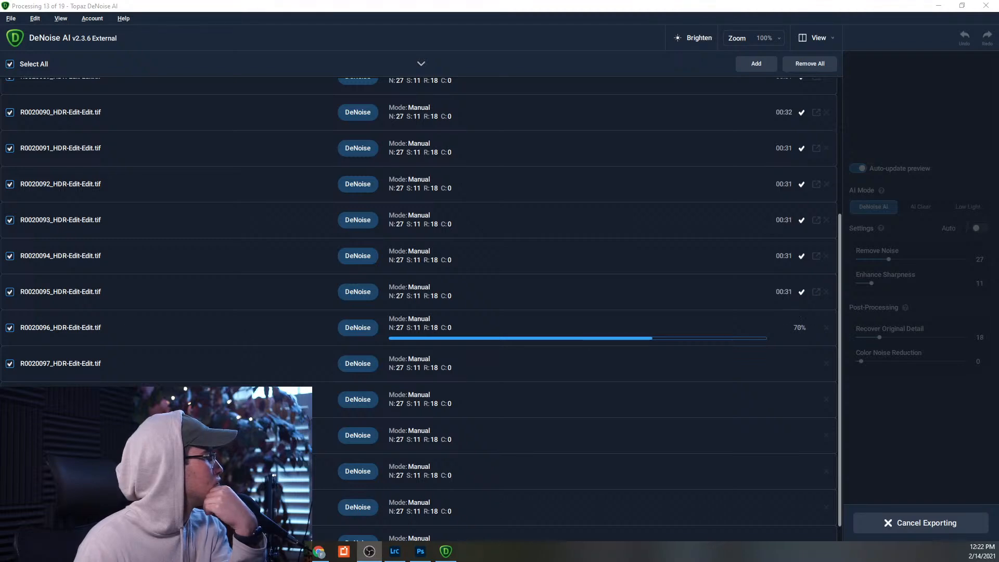
key("alt+Tab")
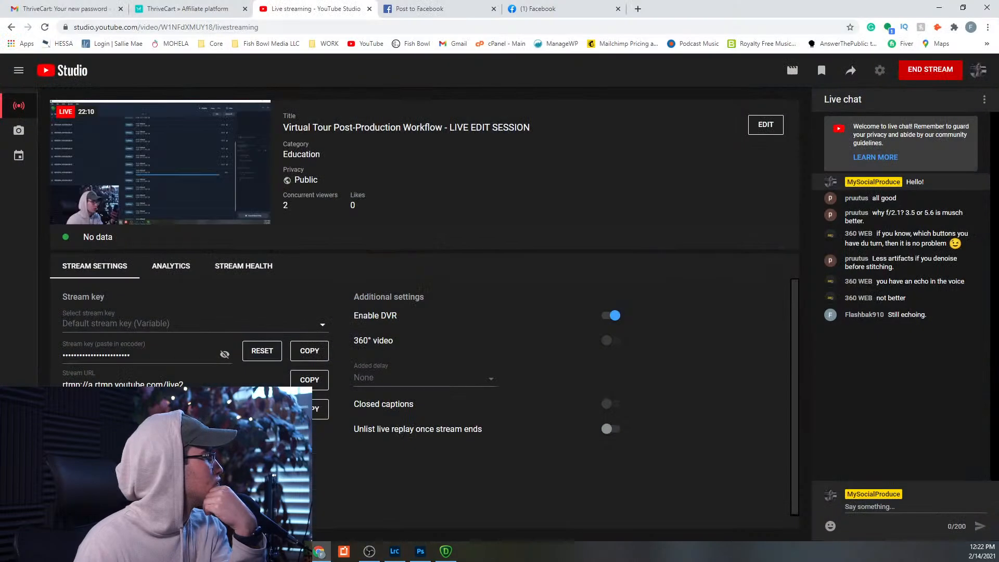
left_click(964, 8)
key("alt+Tab")
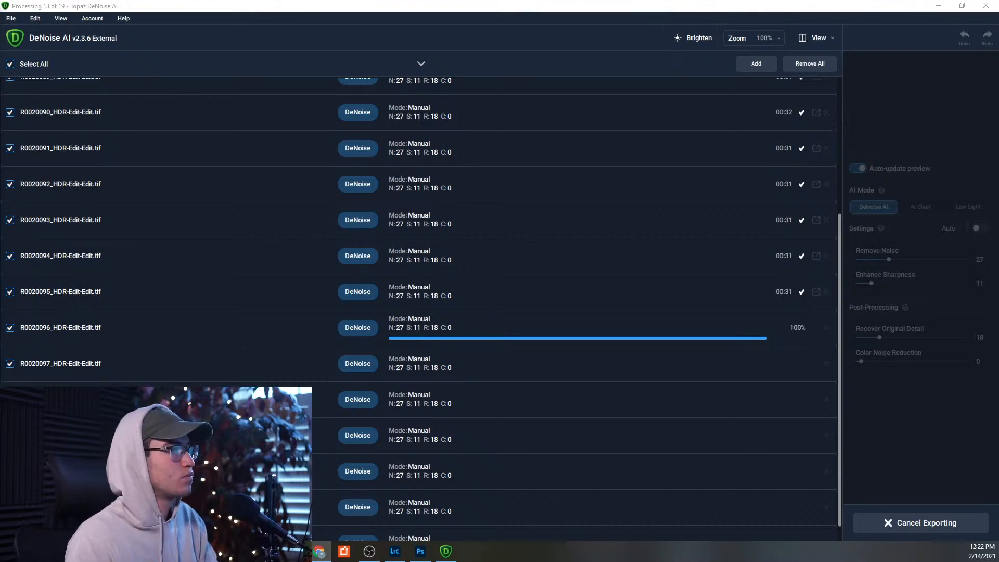
scroll(375, 200, "down", 1)
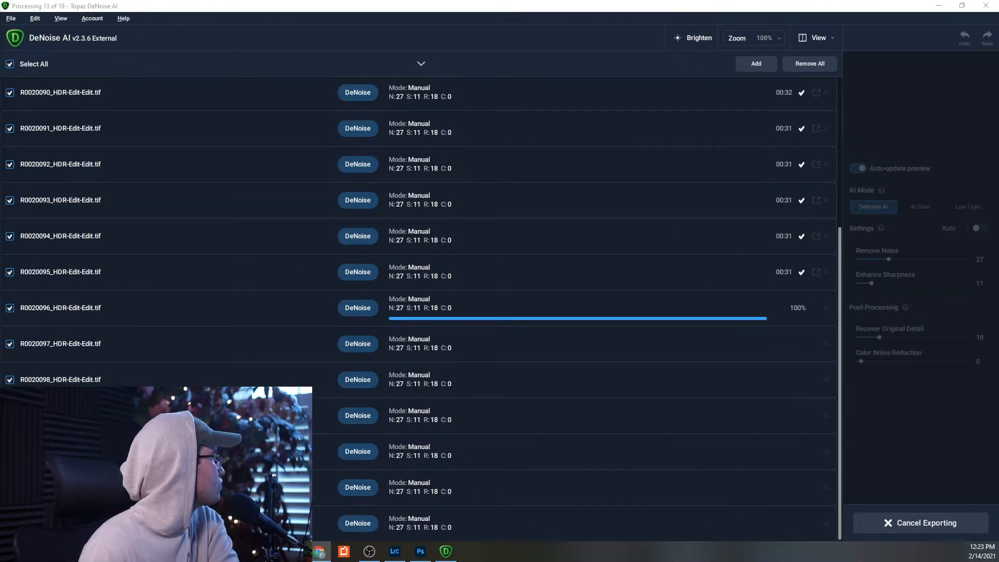
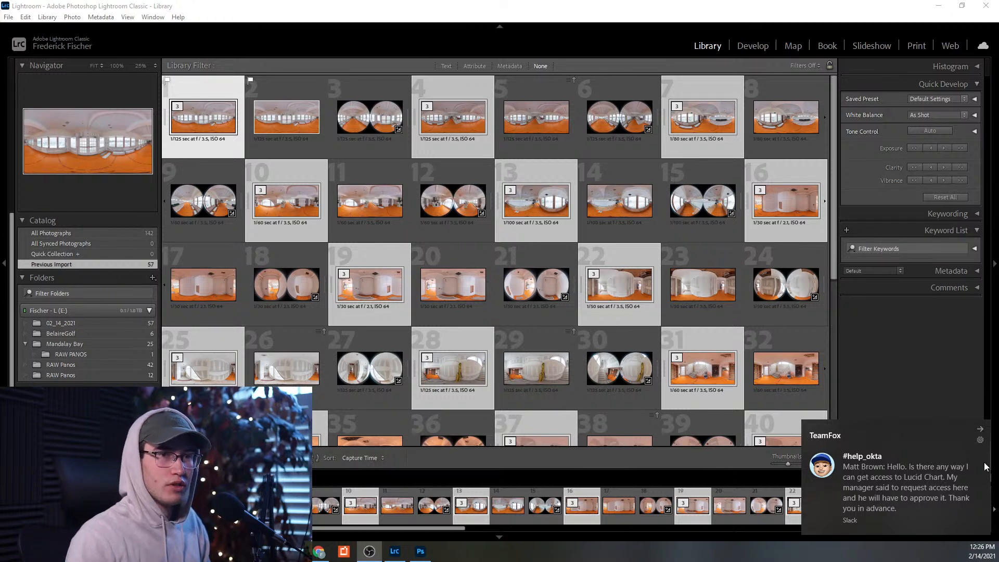
- Dismiss the chat notification and view the first denoised panorama enlarged in Lightroom Classic before returning to the grid
left_click(982, 434)
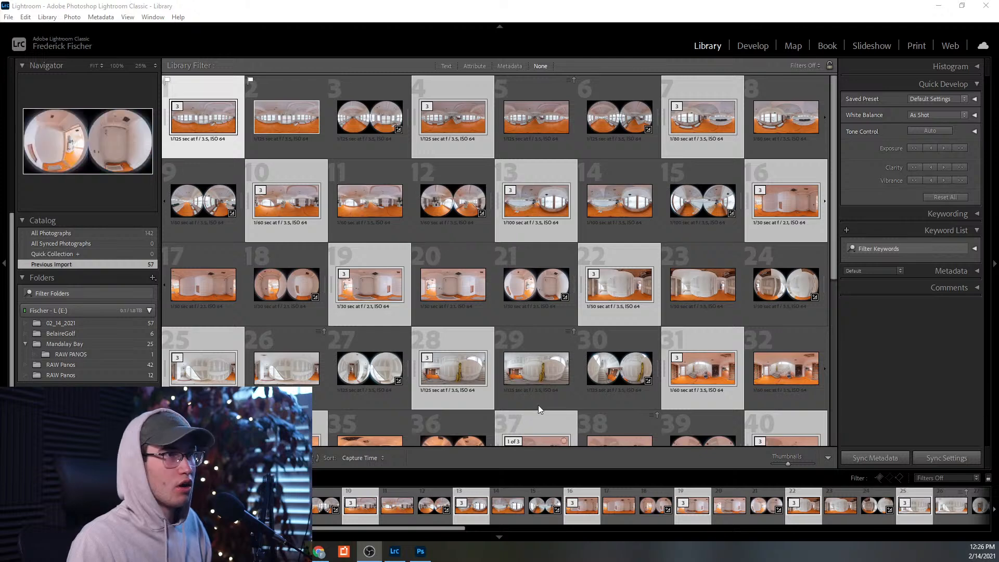
double_click(208, 123)
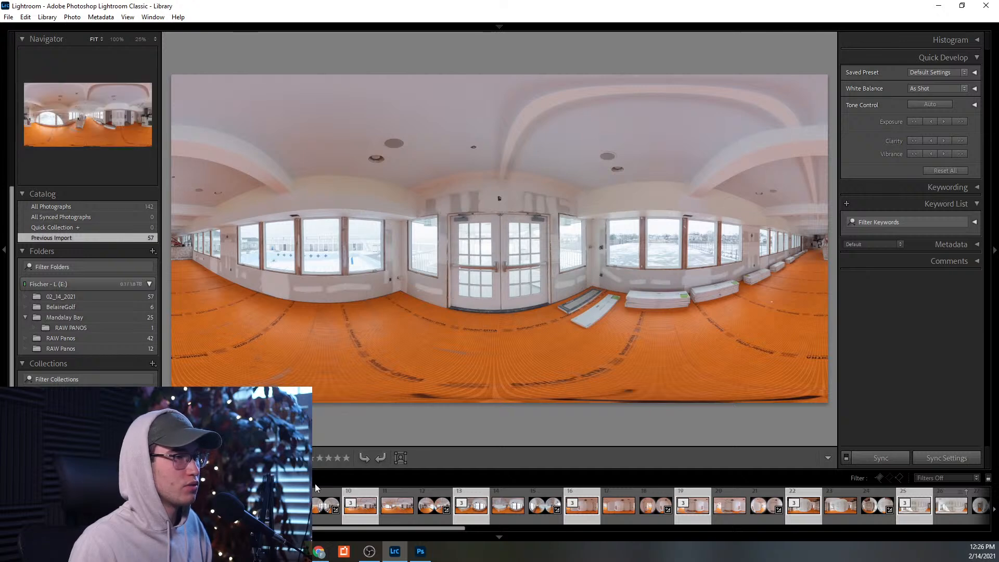
key("g")
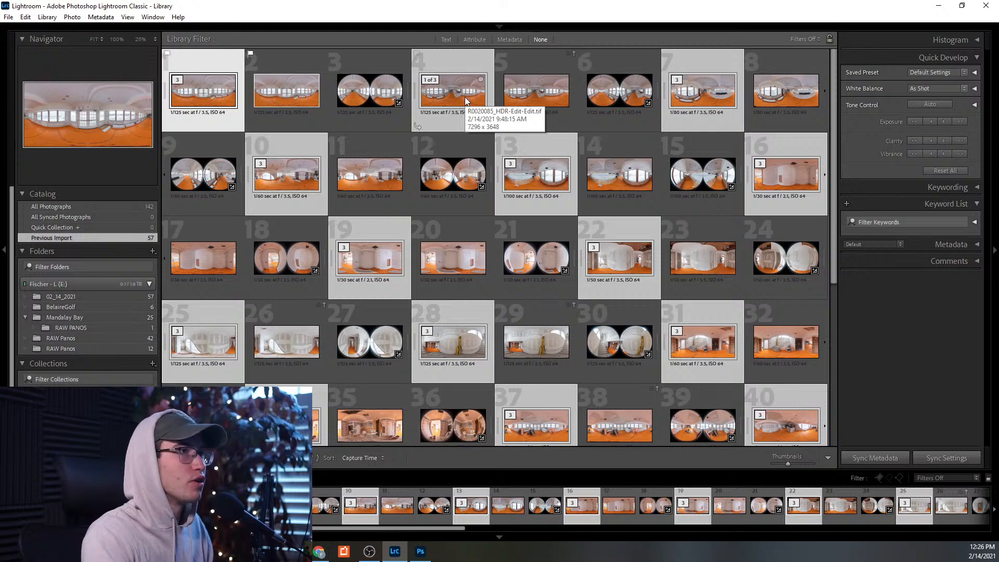
- Flag the selected denoised panoramas as picks and filter the library to show only flagged photos
key("p")
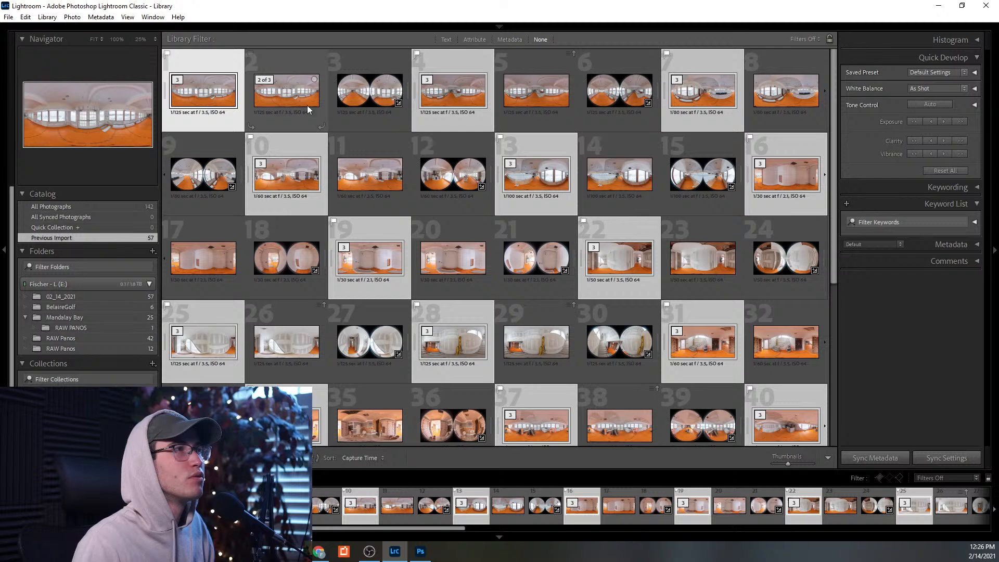
left_click(806, 39)
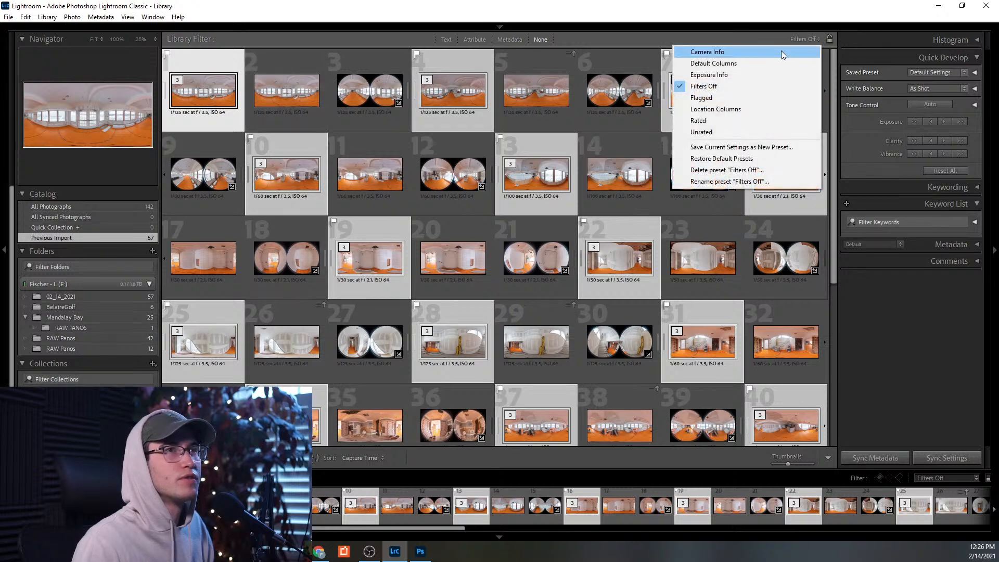
left_click(700, 98)
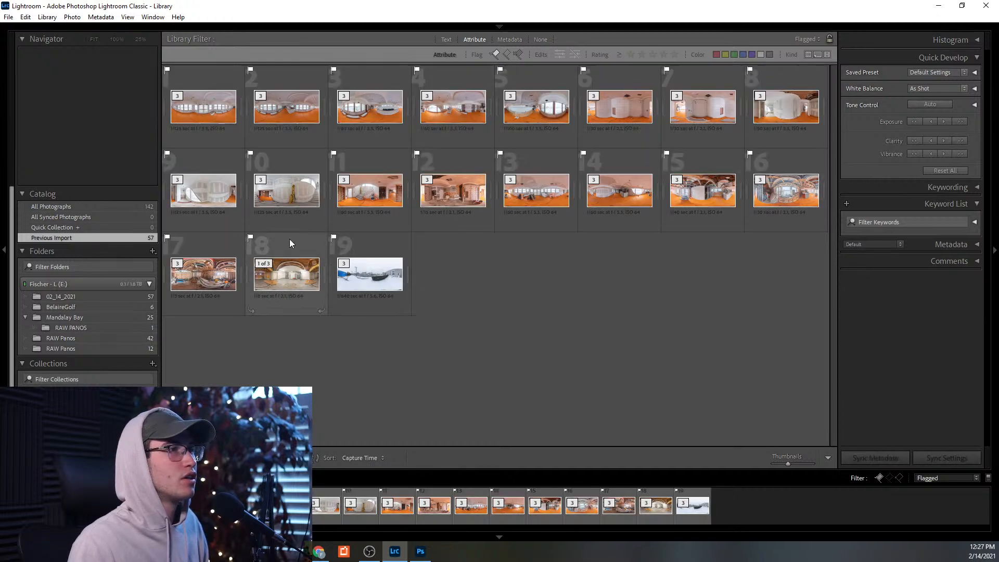
- Select all 19 flagged panoramas and open the export settings for them
key("ctrl+d")
left_click(348, 267)
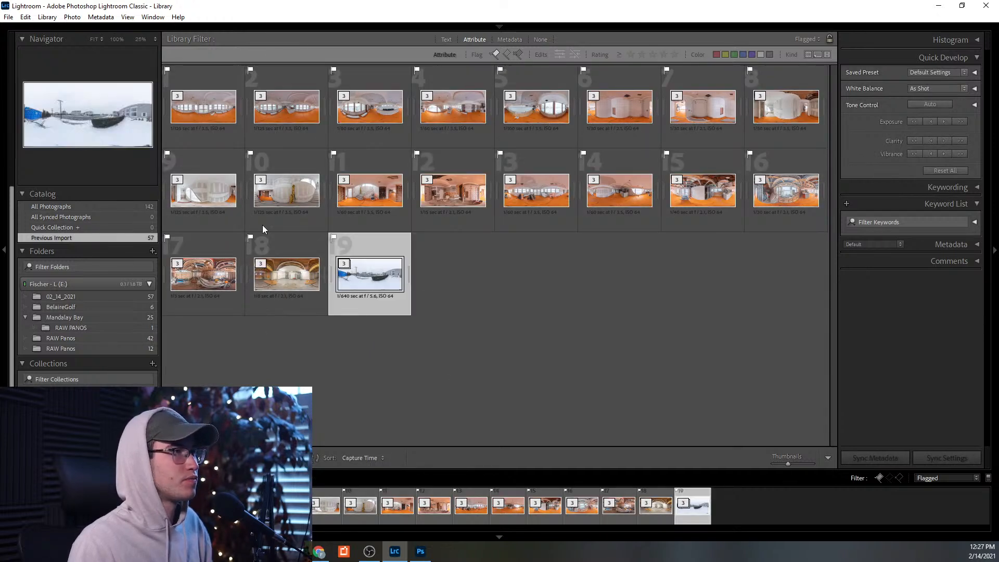
key("ctrl+d")
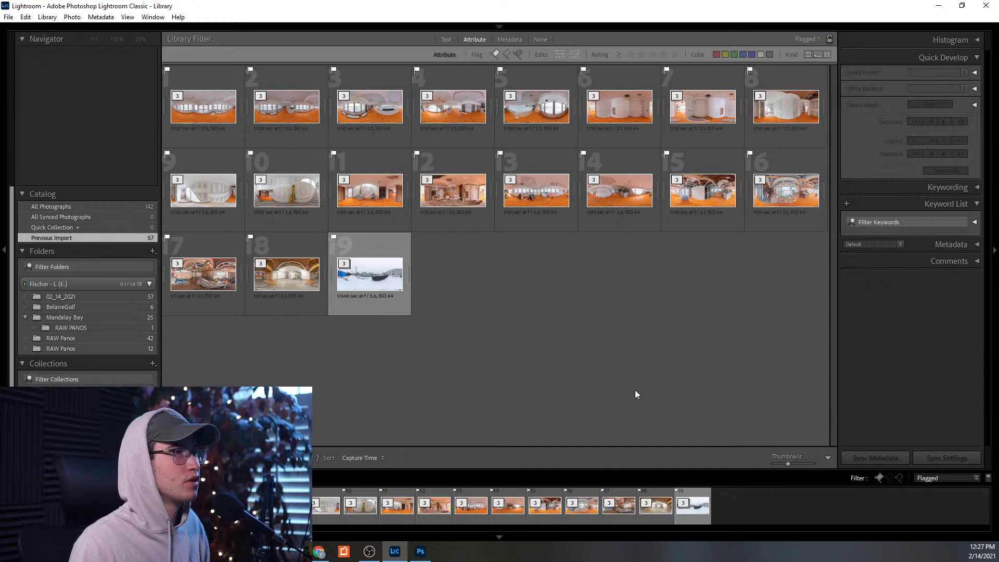
key("ctrl+a")
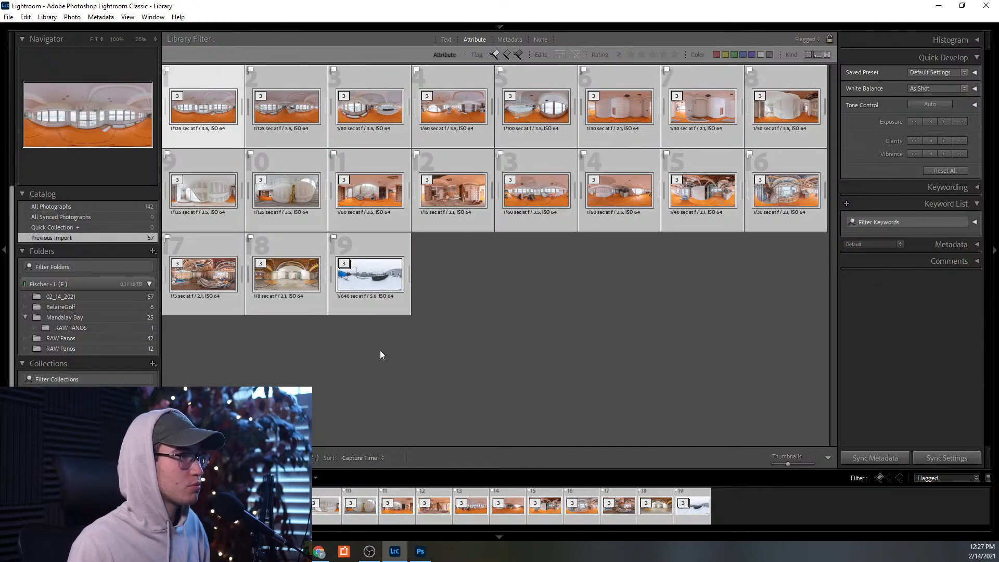
key("ctrl+shift+e")
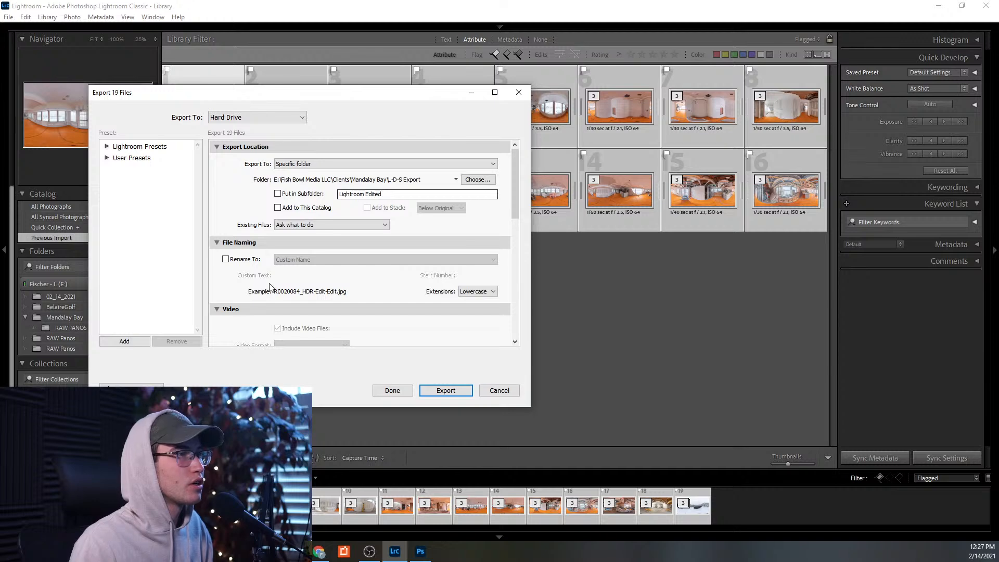
- Export the panoramas to a new folder named Lightroom Edit inside Clients\BnT\02_14_2021
left_click(477, 180)
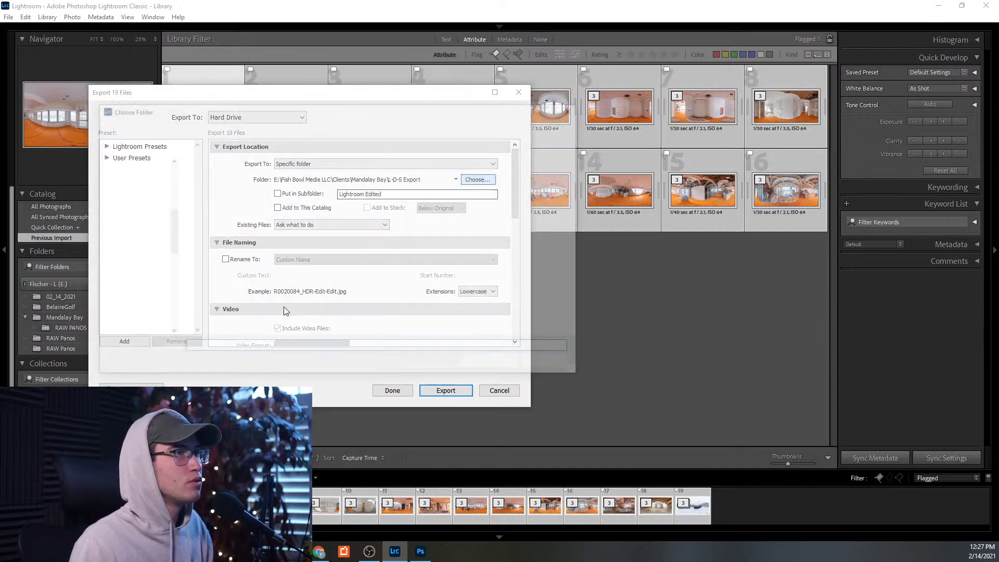
left_click(296, 126)
double_click(211, 176)
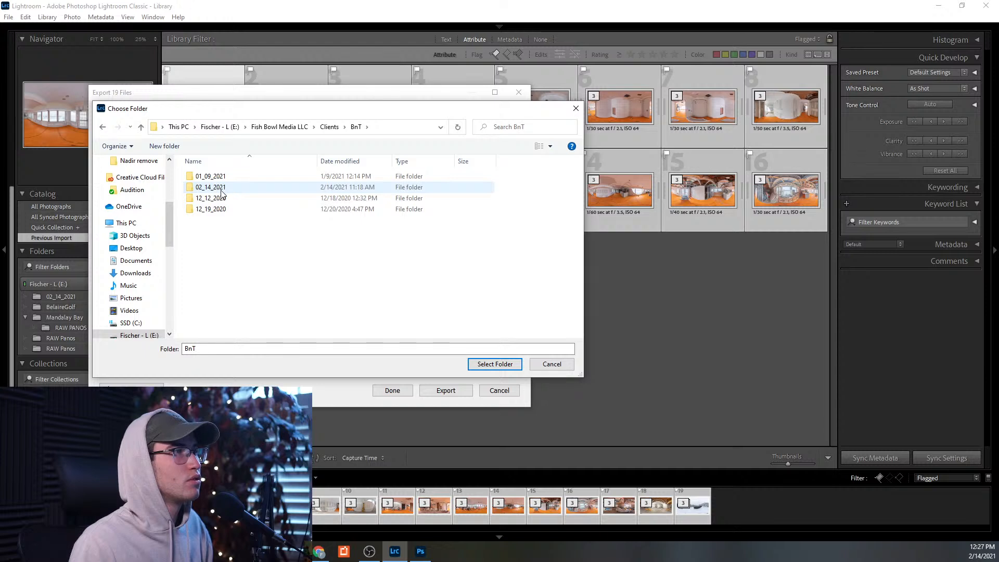
double_click(218, 188)
right_click(238, 205)
mouse_move(285, 314)
left_click(376, 315)
type("Lightroom Edit")
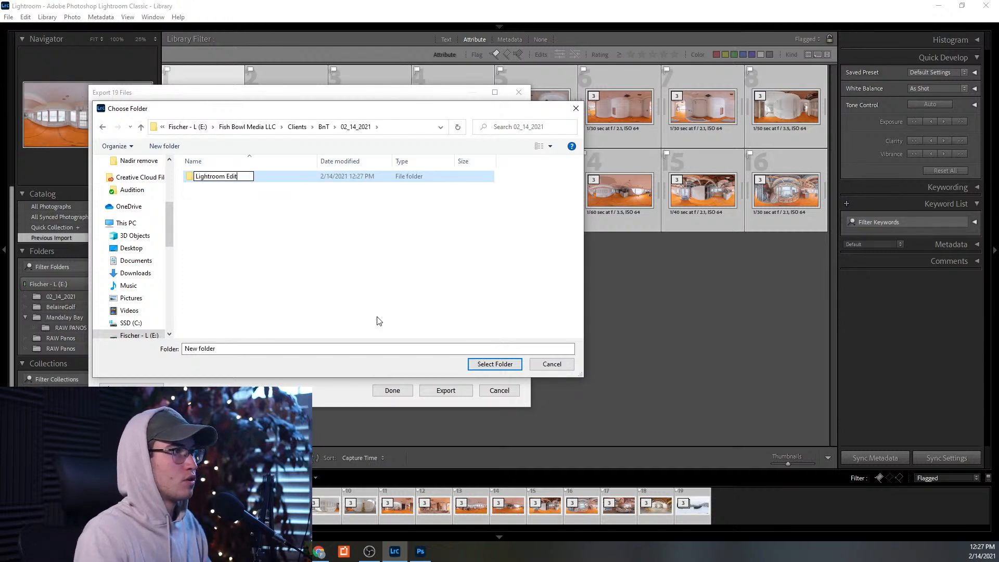
left_click(302, 319)
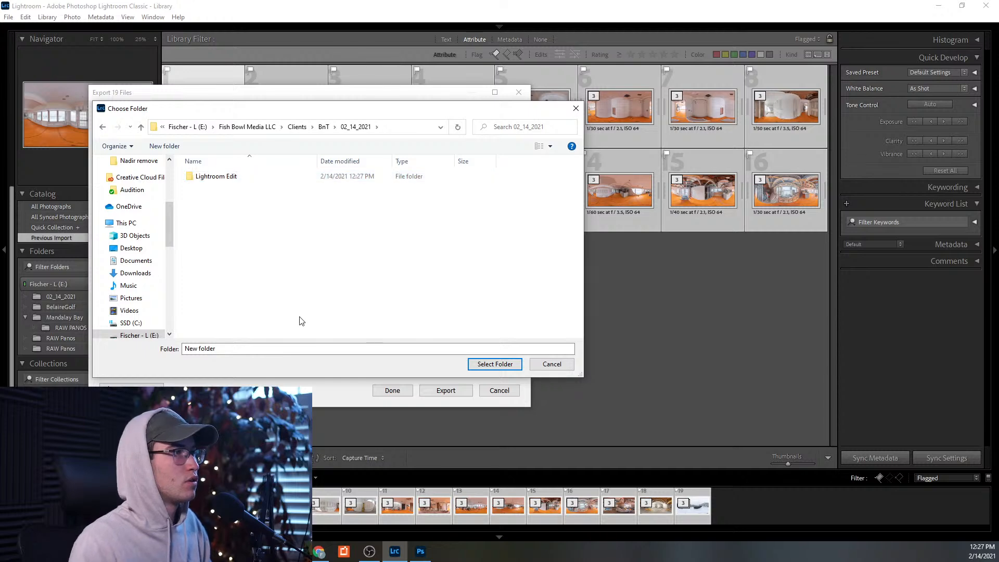
left_click(229, 176)
left_click(500, 364)
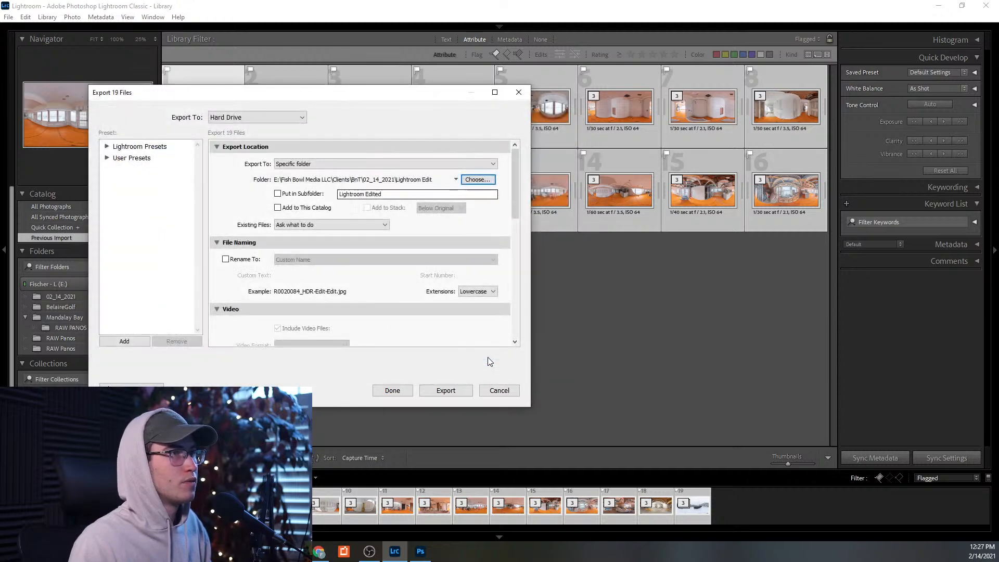
left_click(452, 390)
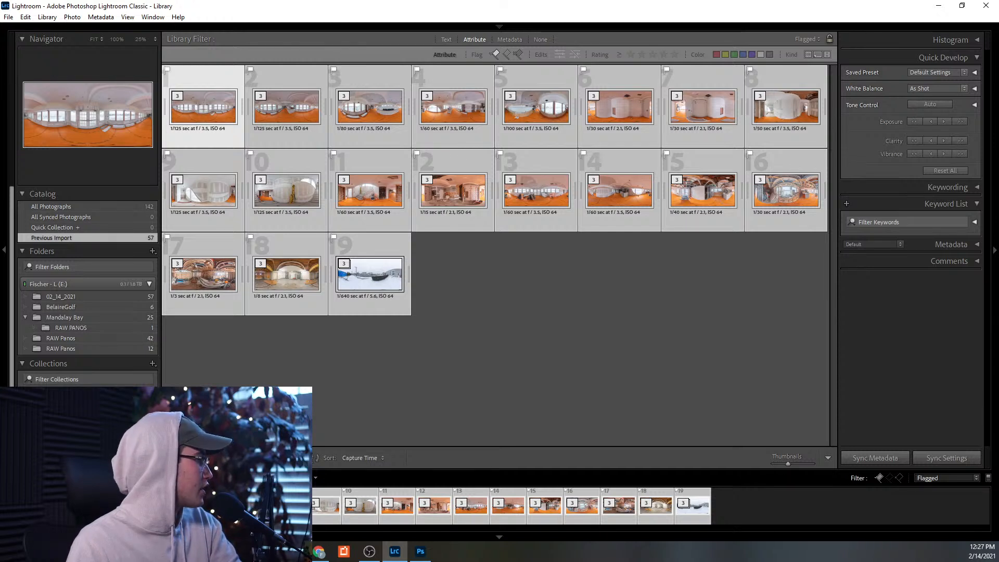
- Switch to Photoshop and open all 19 exported panoramas from Clients\BnT\02_14_2021\Lightroom Edit
key("alt+Tab")
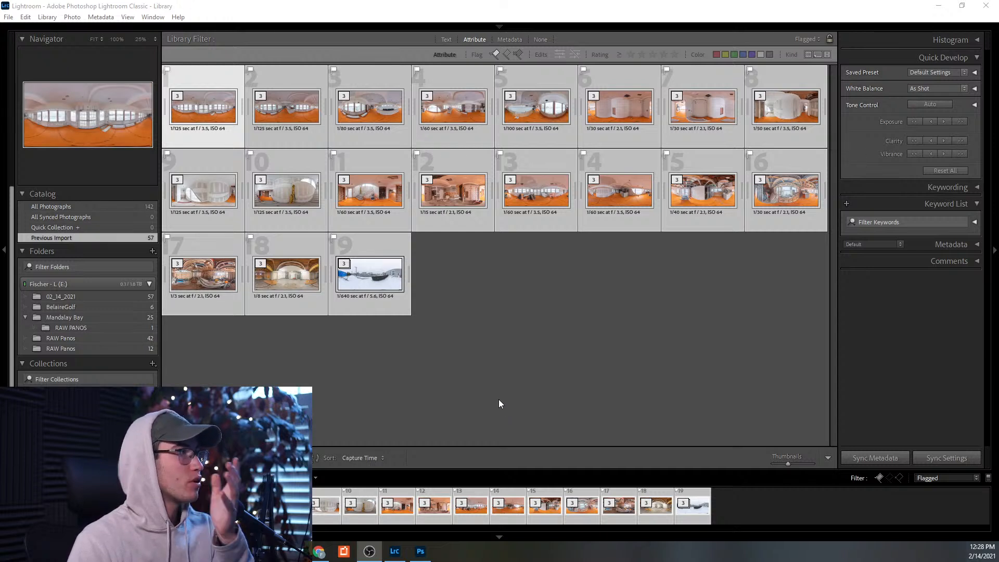
left_click(420, 551)
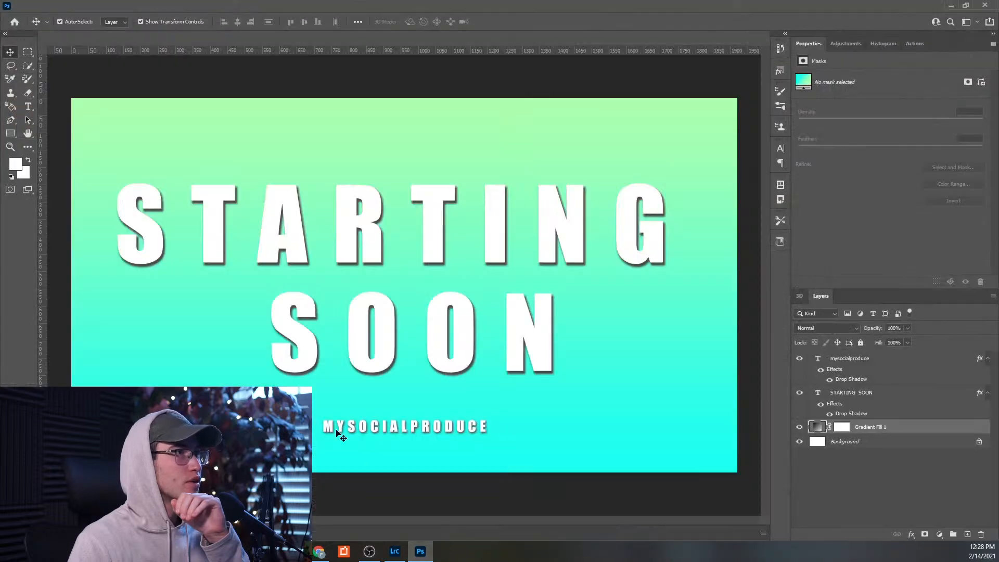
left_click(23, 6)
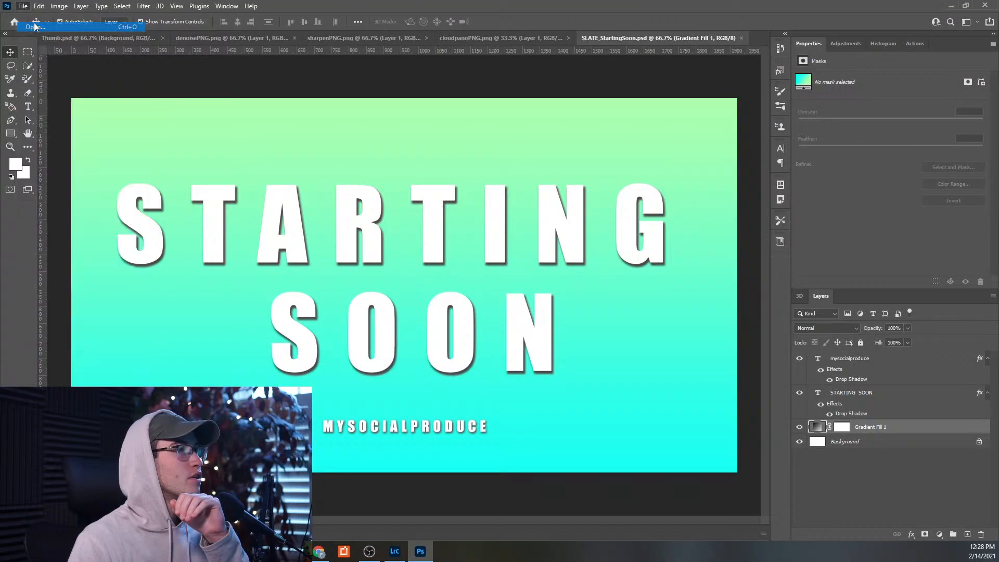
left_click(36, 25)
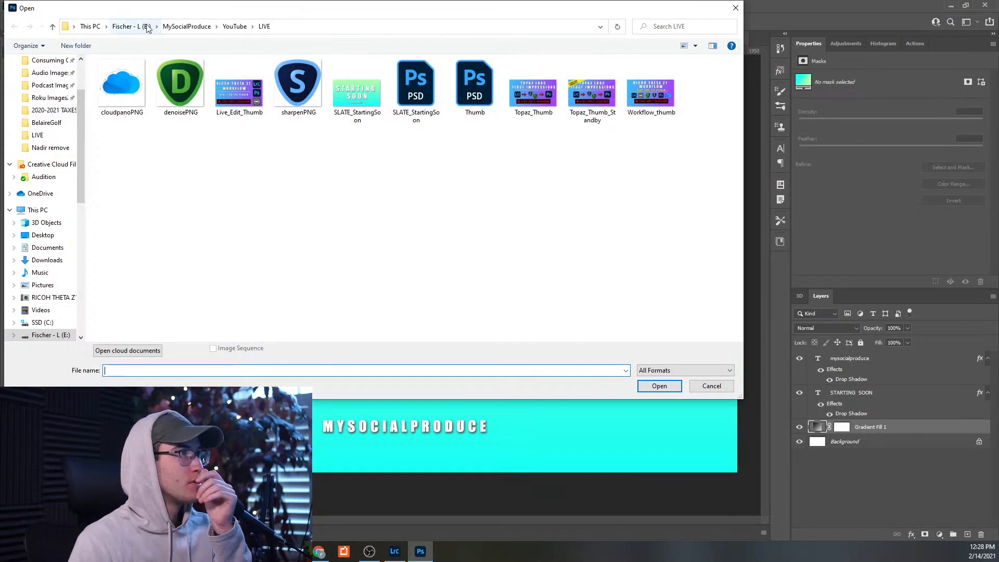
left_click(132, 27)
double_click(149, 149)
double_click(159, 96)
double_click(130, 76)
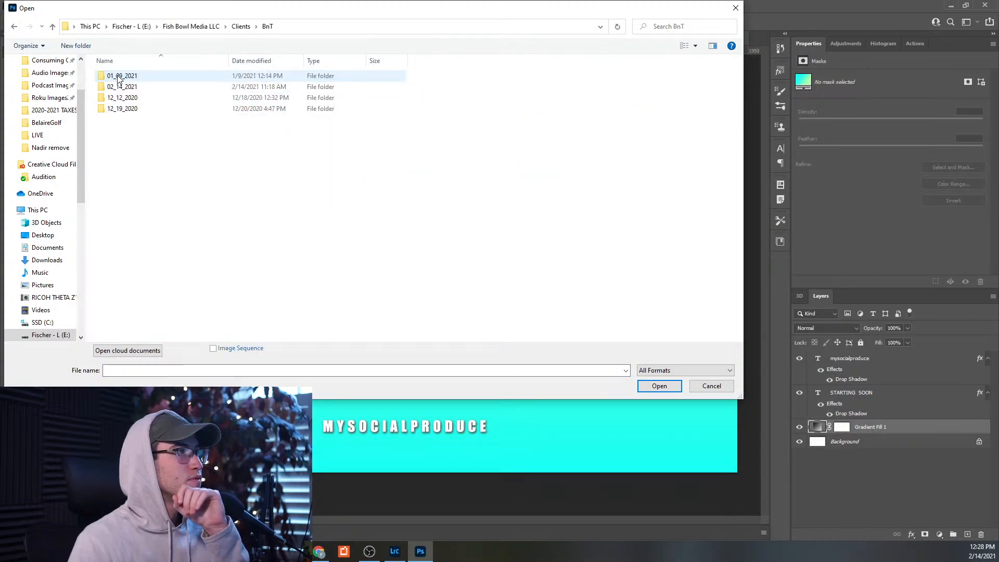
double_click(130, 86)
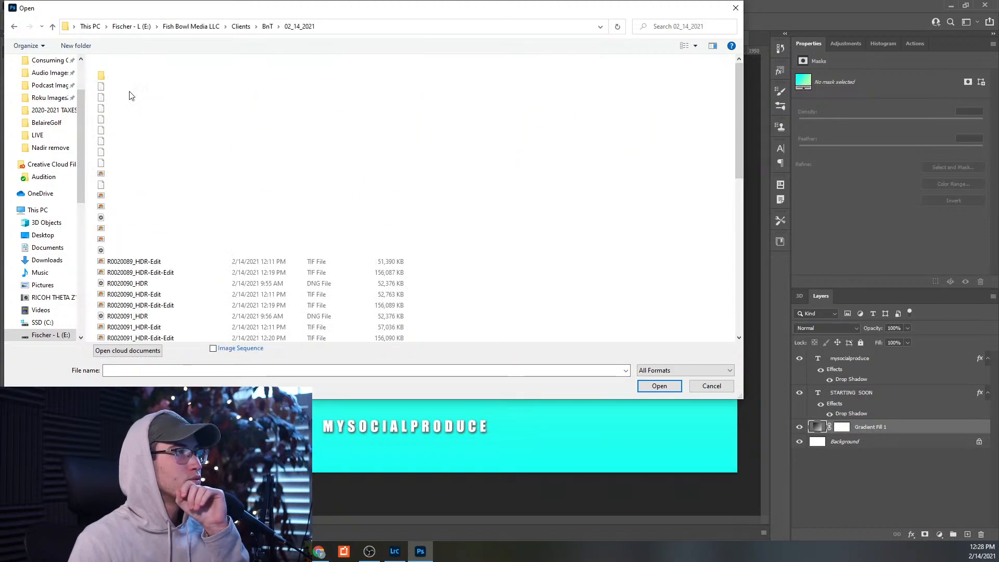
double_click(115, 78)
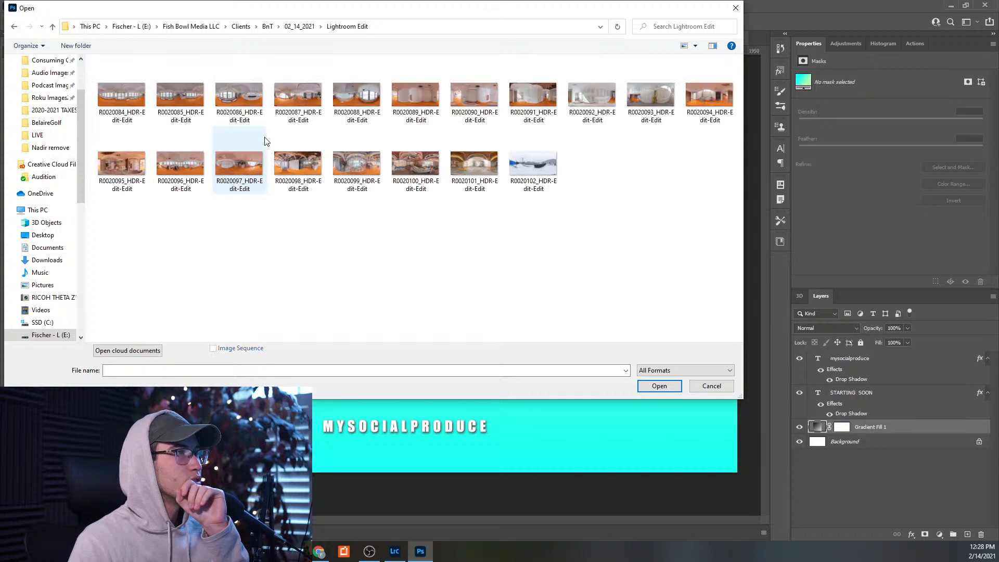
left_click_drag(98, 249, 745, 95)
key("Return")
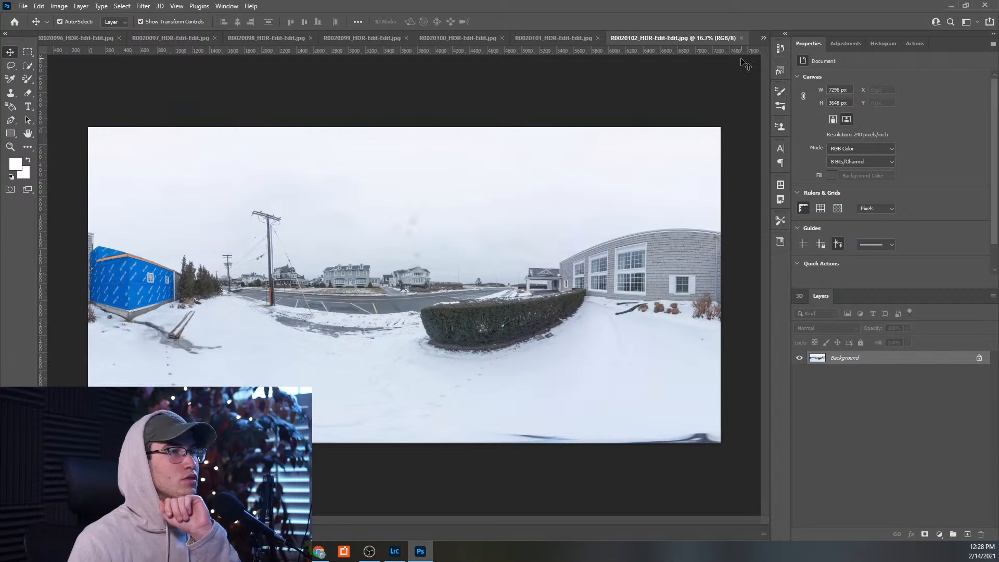
- Bring up the R0020084_HDR-Edit-Edit.jpg document and display the recorded actions, looking through the 360 Fixes set
left_click(763, 38)
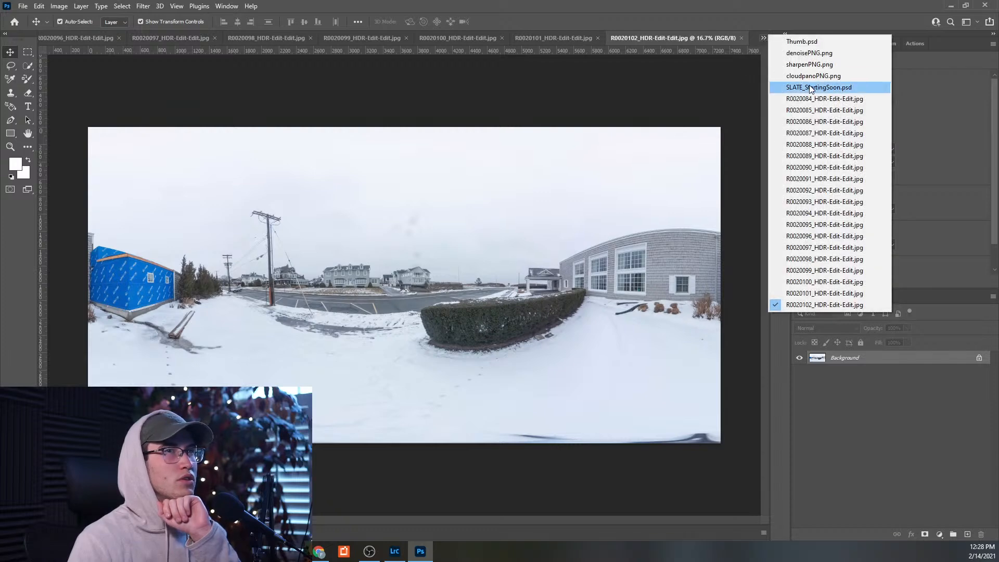
left_click(837, 99)
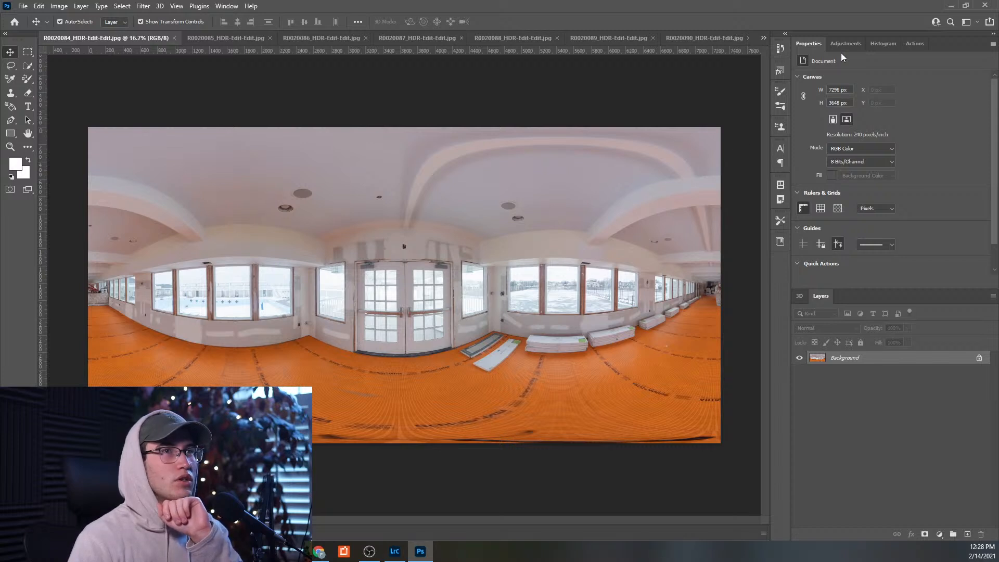
left_click(914, 43)
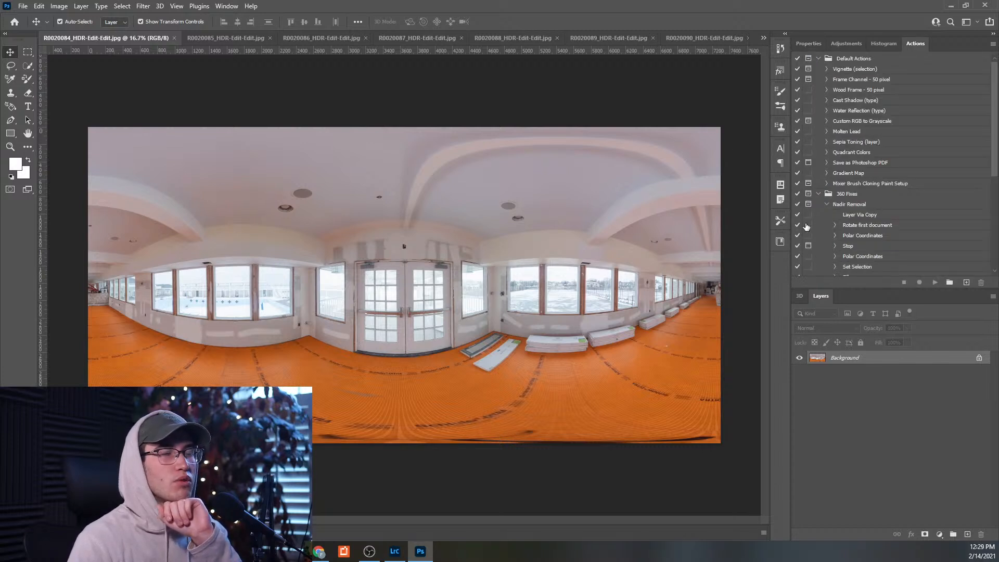
scroll(861, 238, "down", 2)
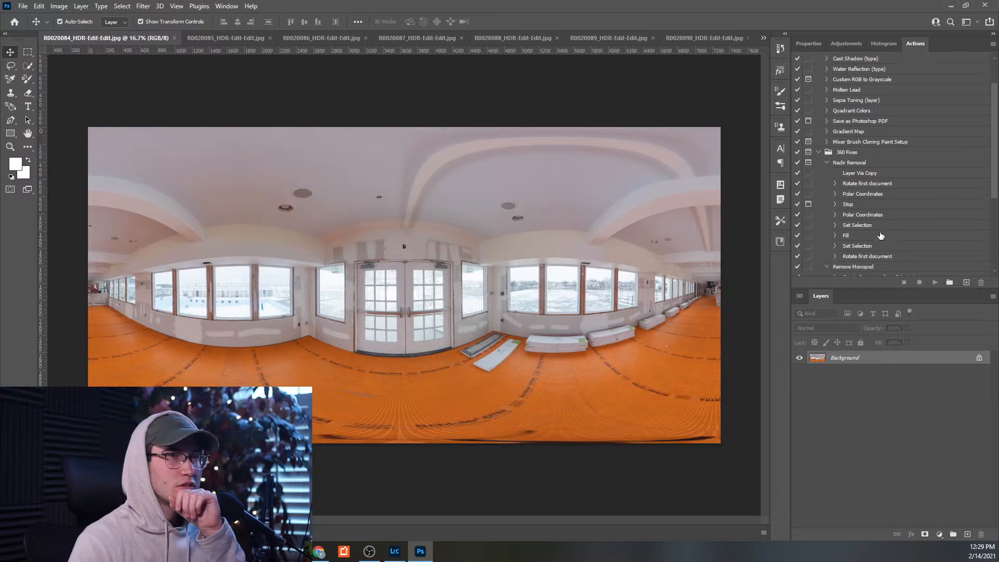
scroll(884, 240, "up", 2)
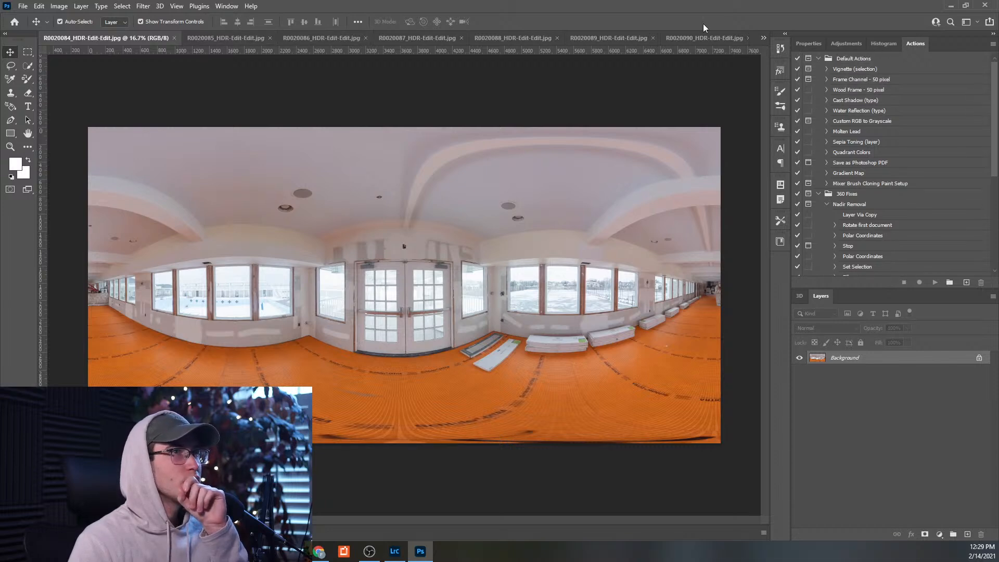
- Close Thumb.psd without saving, along with denoisePNG.png, sharpenPNG.png, cloudpanoPNG.png and SLATE_StartingSoon.psd, leaving only the panoramas open
left_click(763, 37)
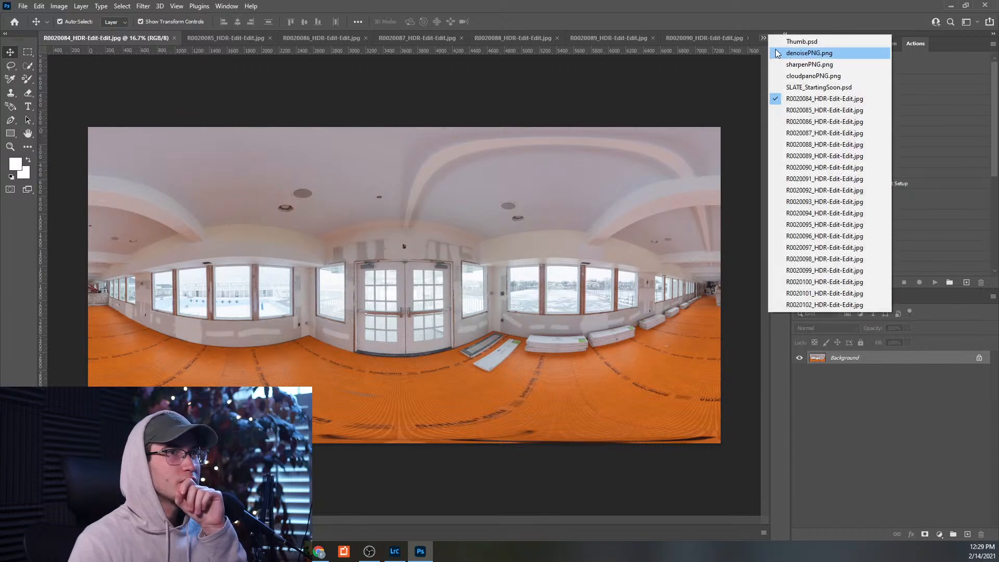
left_click(799, 42)
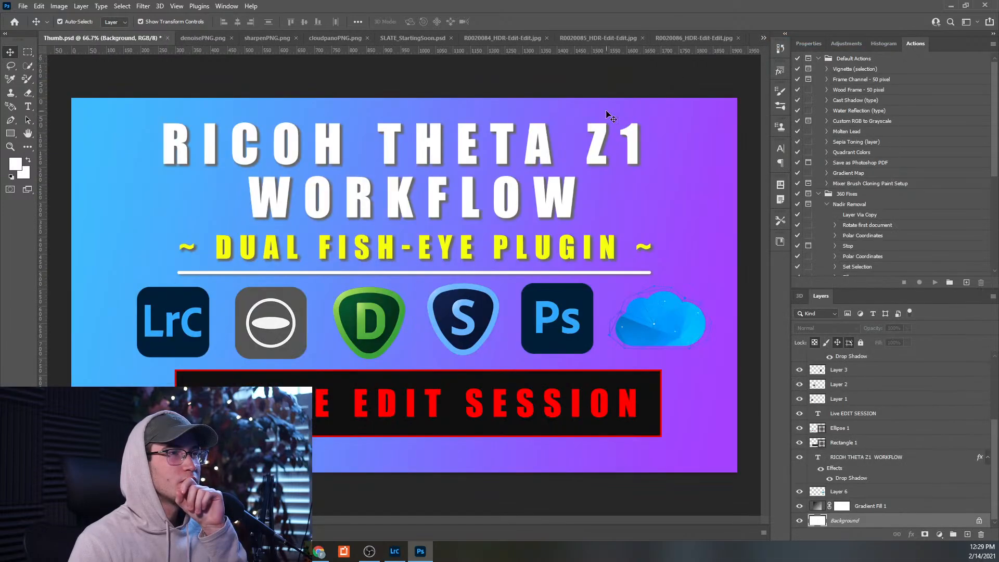
left_click(167, 38)
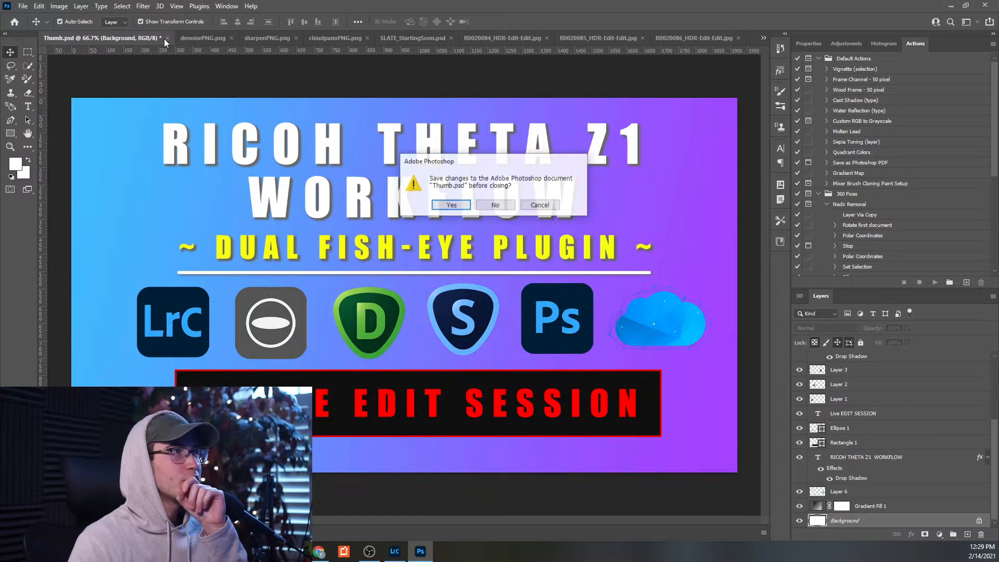
left_click(494, 205)
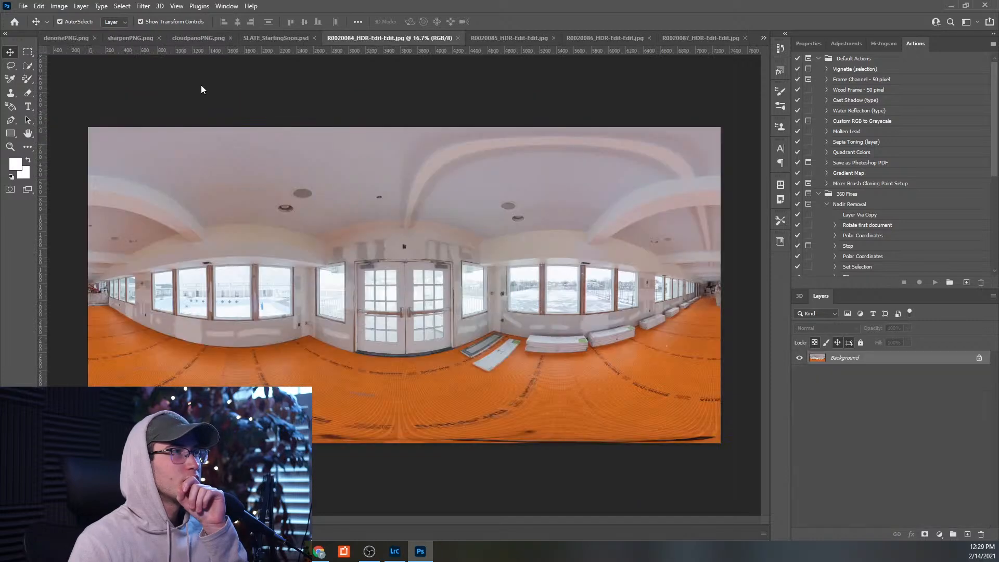
left_click(95, 38)
left_click(95, 42)
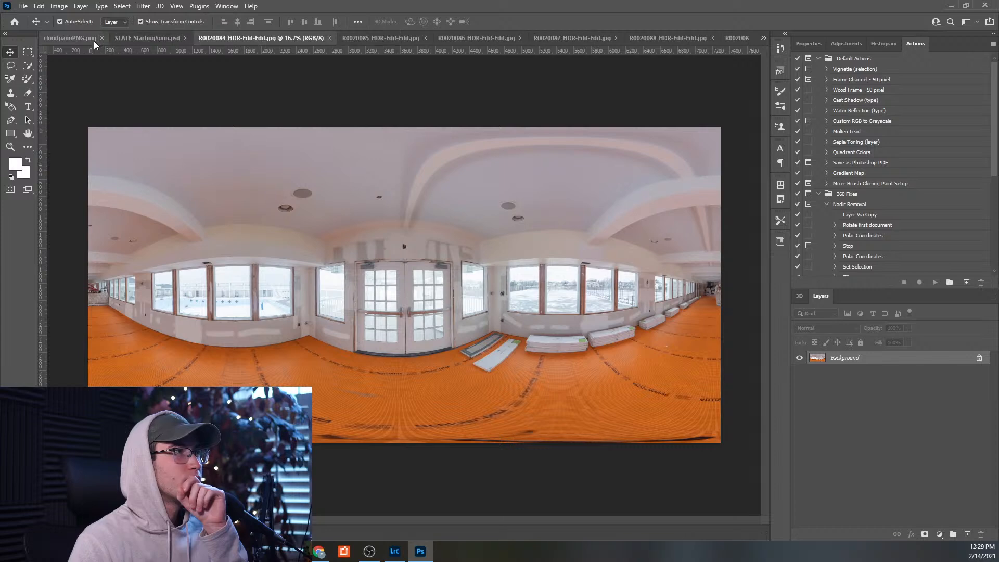
left_click(101, 42)
left_click(102, 41)
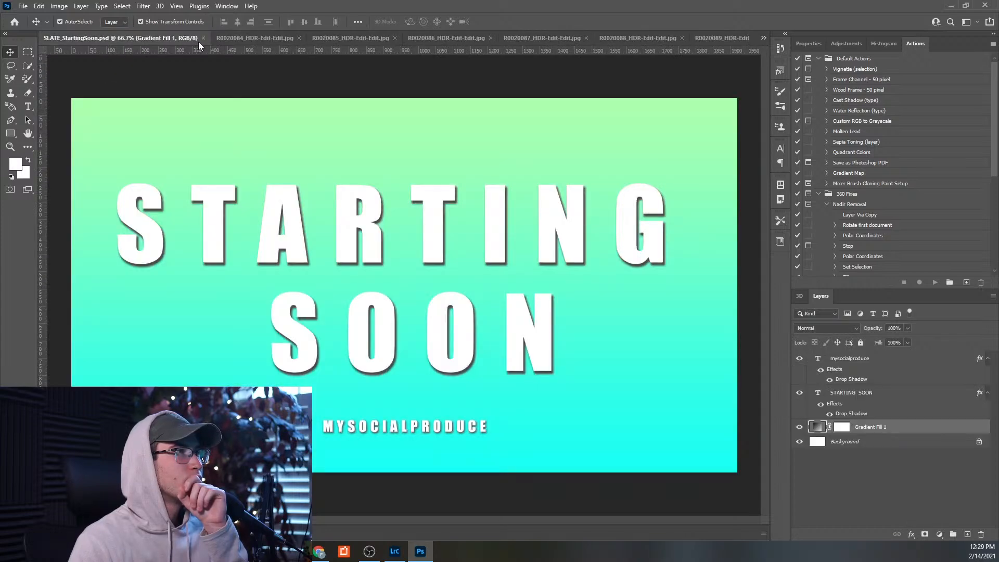
left_click(203, 39)
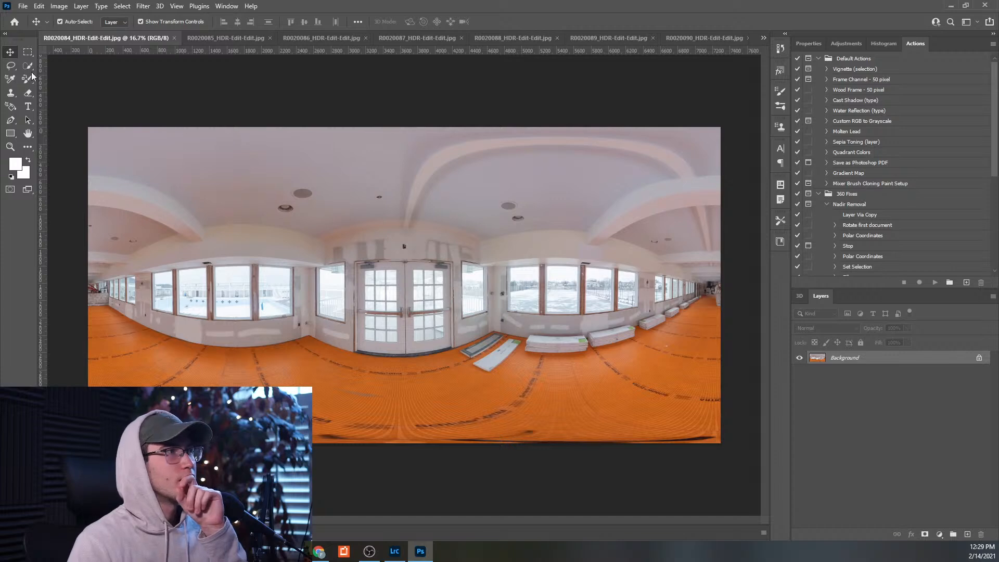
- Start a Batch automation that plays the Nadir Removal action from the 360 Fixes set
left_click(22, 7)
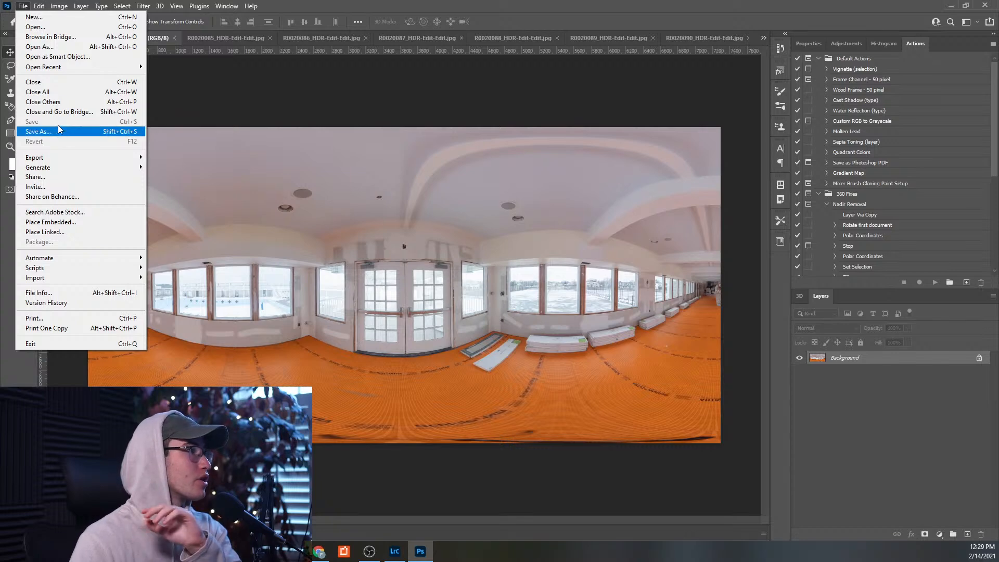
mouse_move(37, 8)
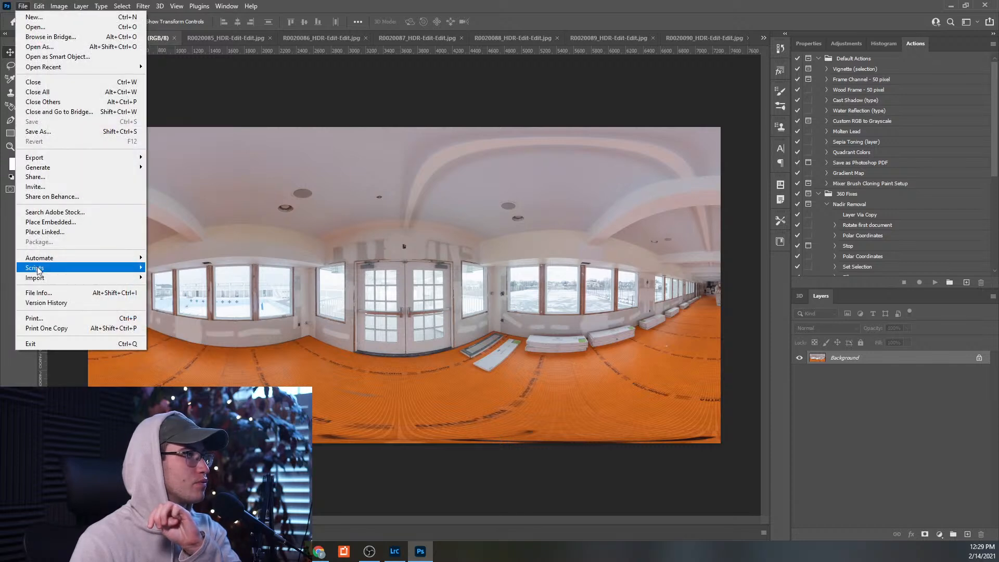
mouse_move(39, 260)
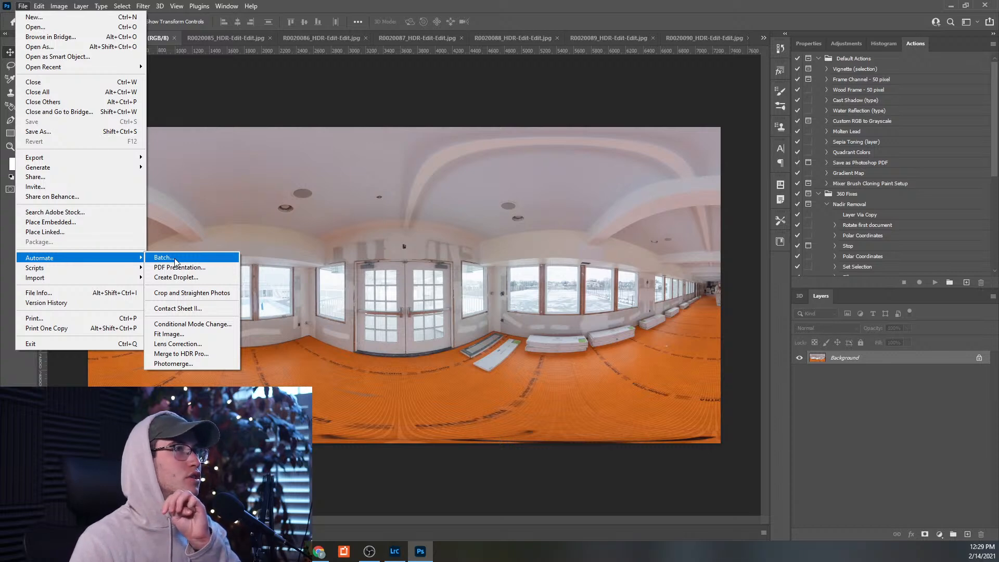
left_click(174, 258)
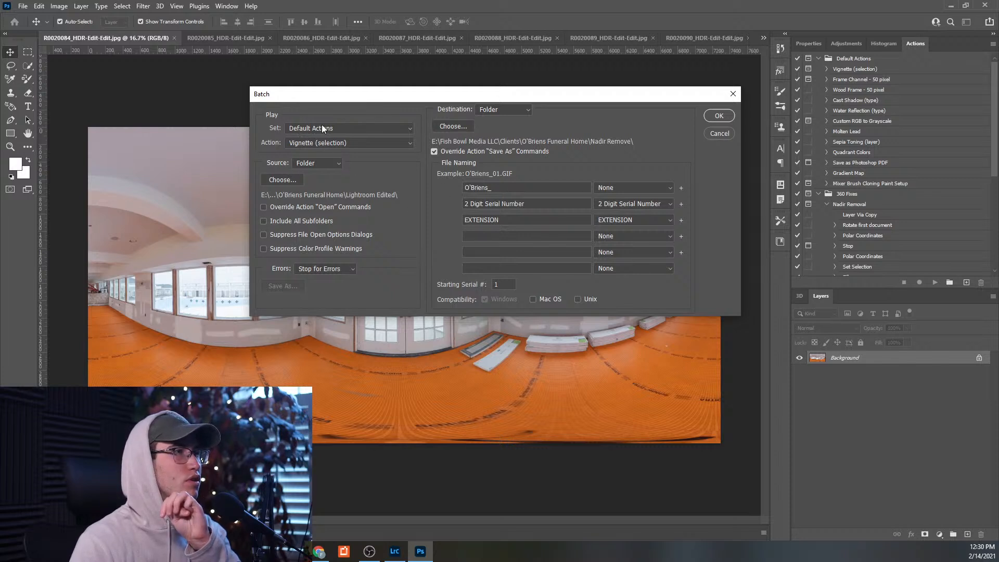
left_click(345, 129)
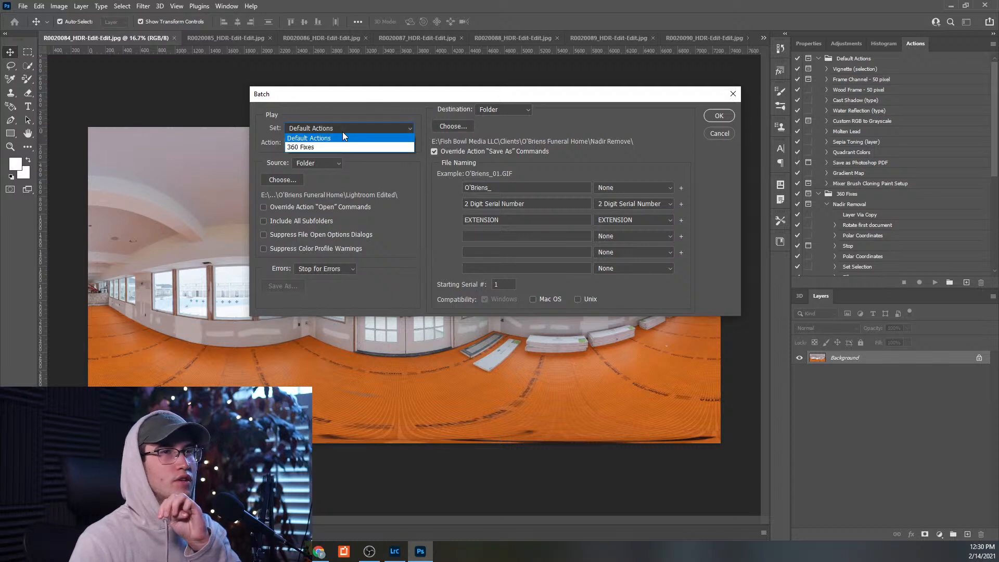
scroll(890, 229, "down", 3)
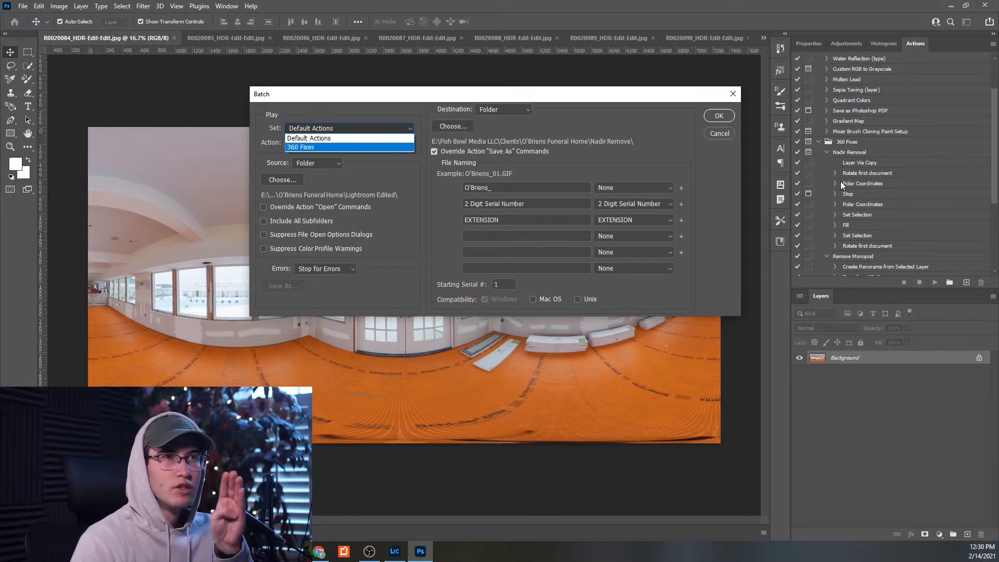
scroll(833, 235, "down", 4)
scroll(833, 238, "down", 3)
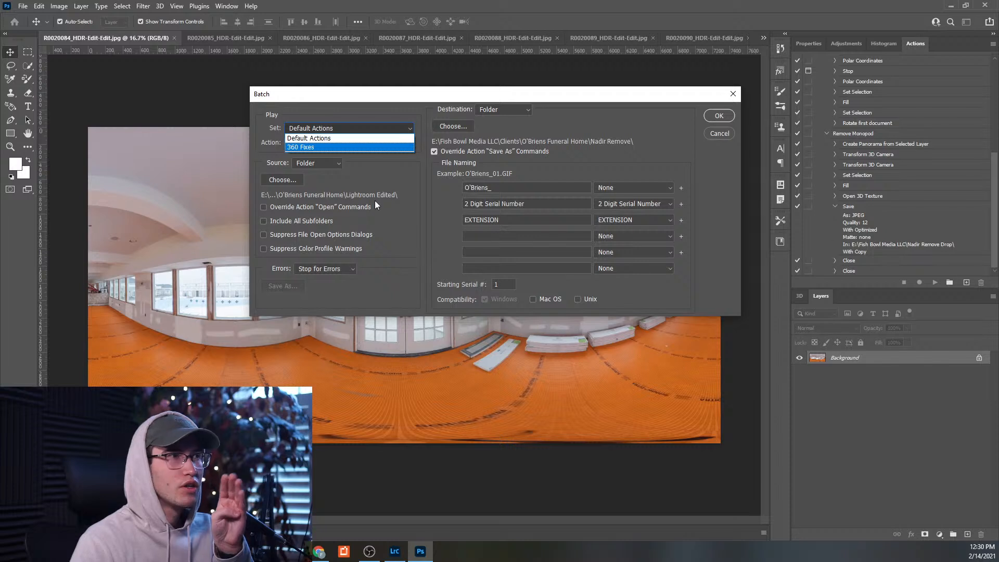
left_click(313, 147)
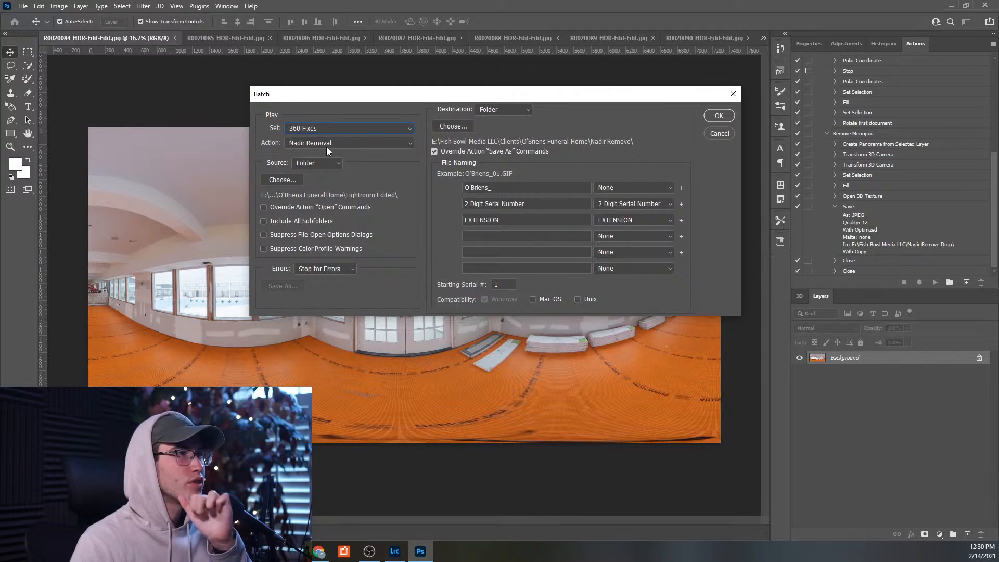
scroll(849, 162, "up", 1)
scroll(849, 162, "up", 4)
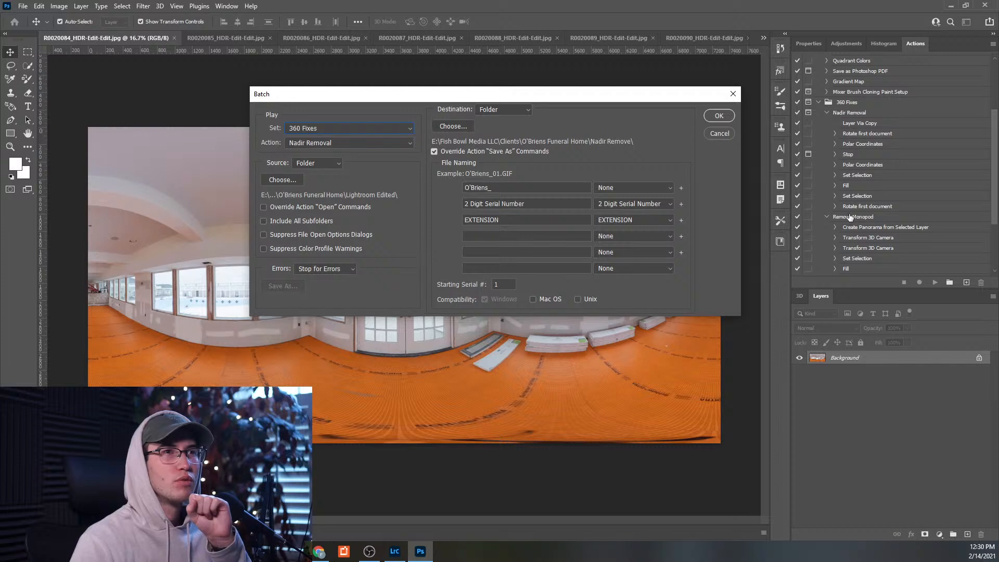
- Set the batch source to the folder Clients\BnT\02_14_2021\Lightroom Edit
left_click(311, 166)
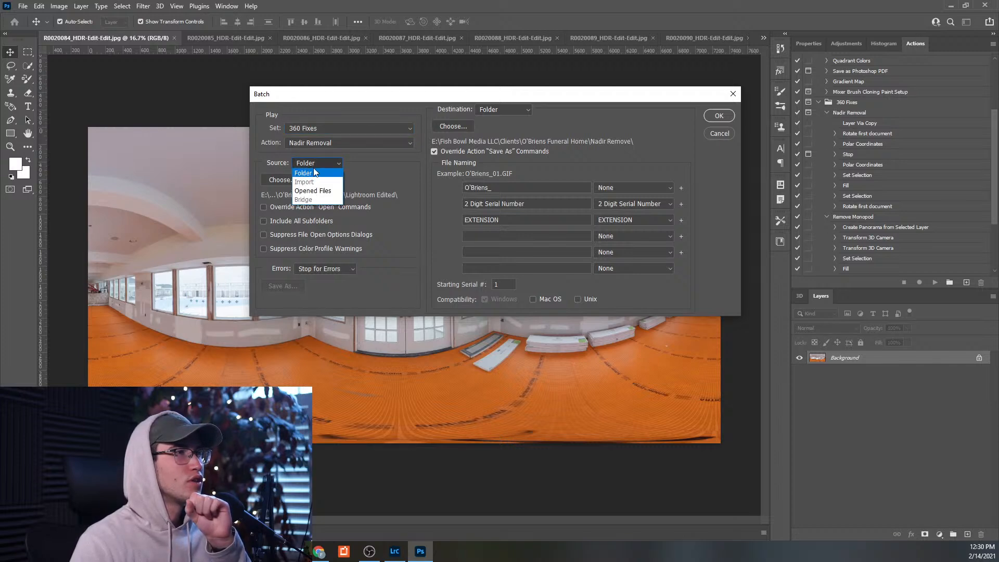
left_click(311, 173)
left_click(279, 179)
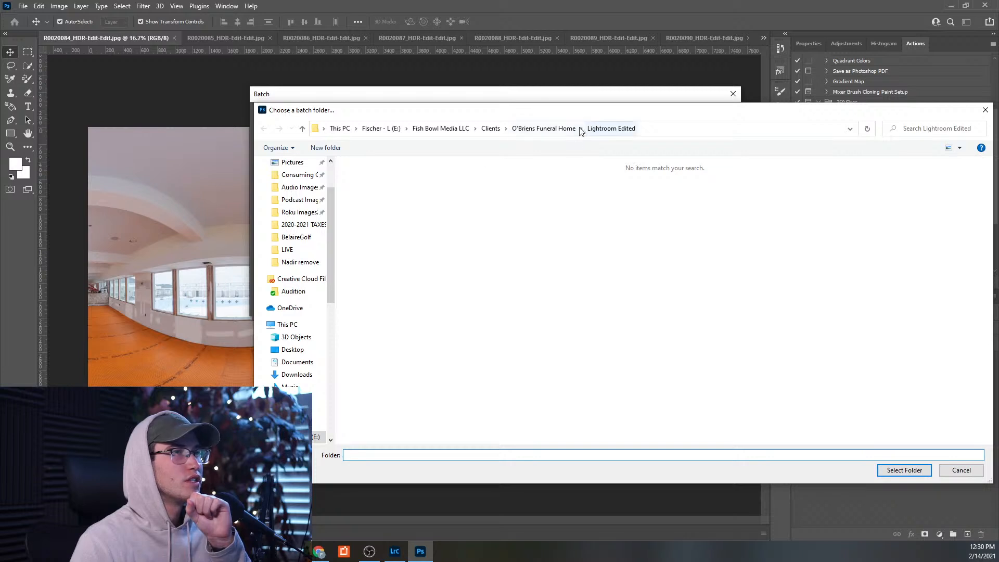
left_click(501, 130)
double_click(364, 189)
key("alt+Left")
double_click(362, 177)
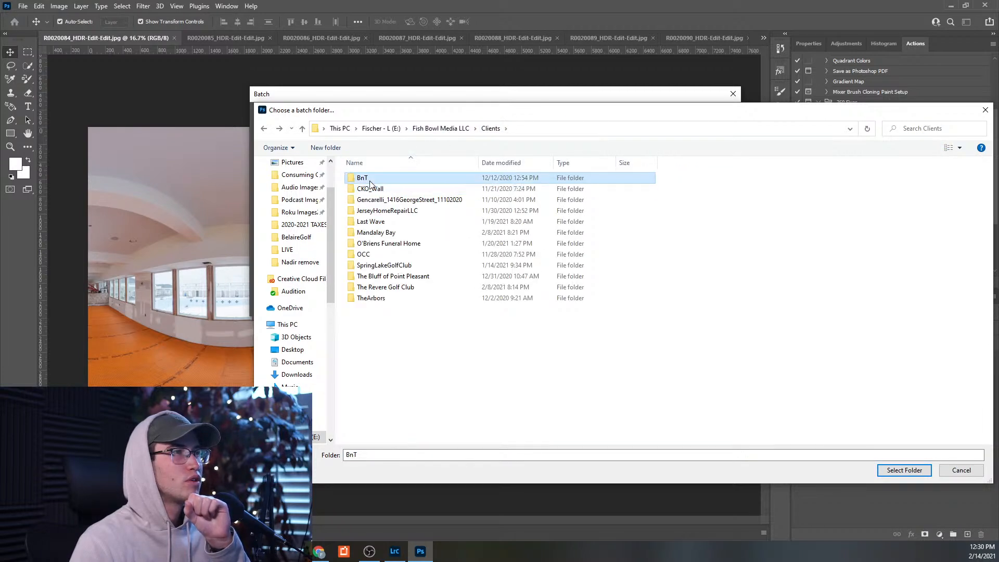
double_click(370, 189)
double_click(386, 196)
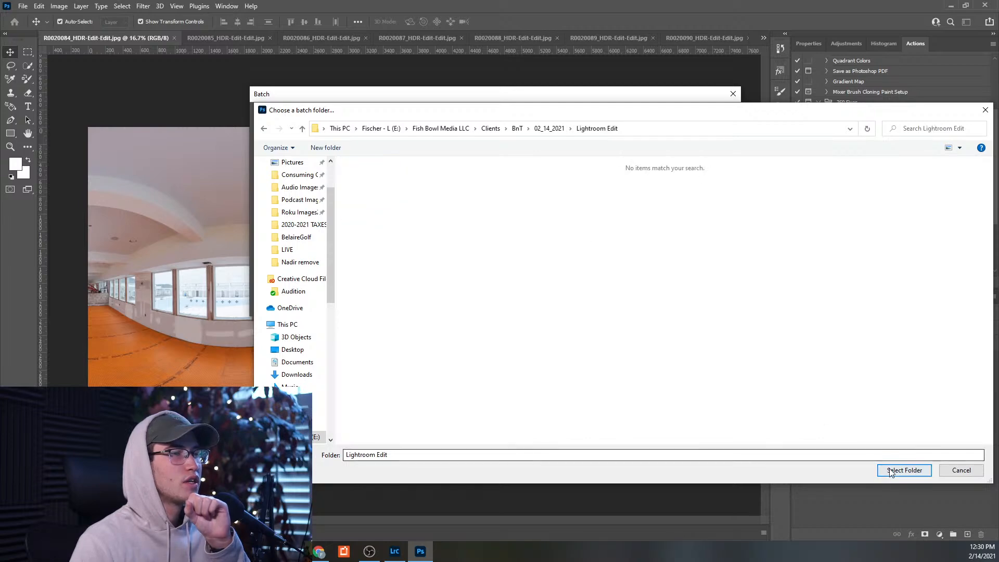
left_click(551, 128)
left_click(375, 179)
left_click(903, 470)
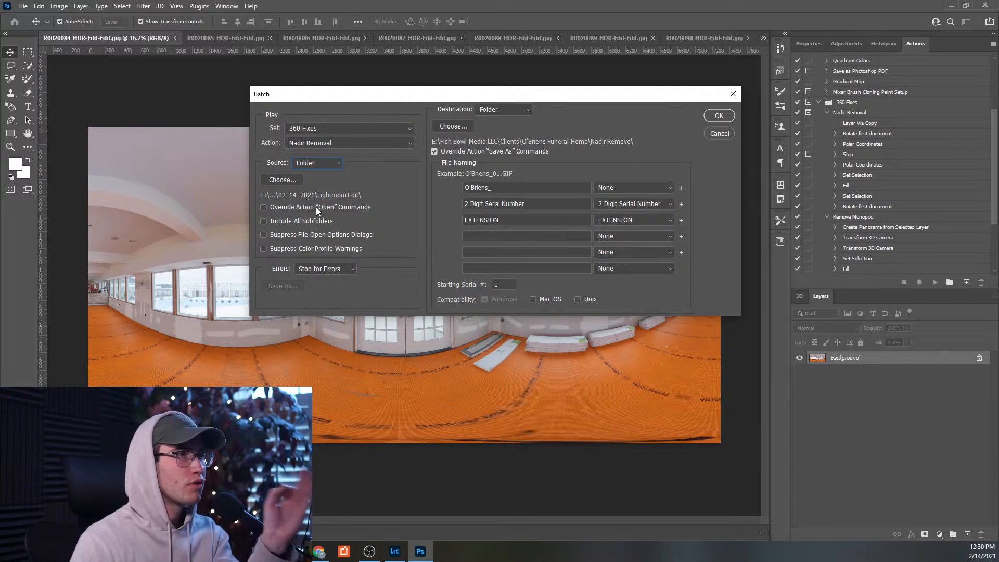
- Change the text prefix of the batch file naming to Tour4_
left_click_drag(491, 188, 467, 186)
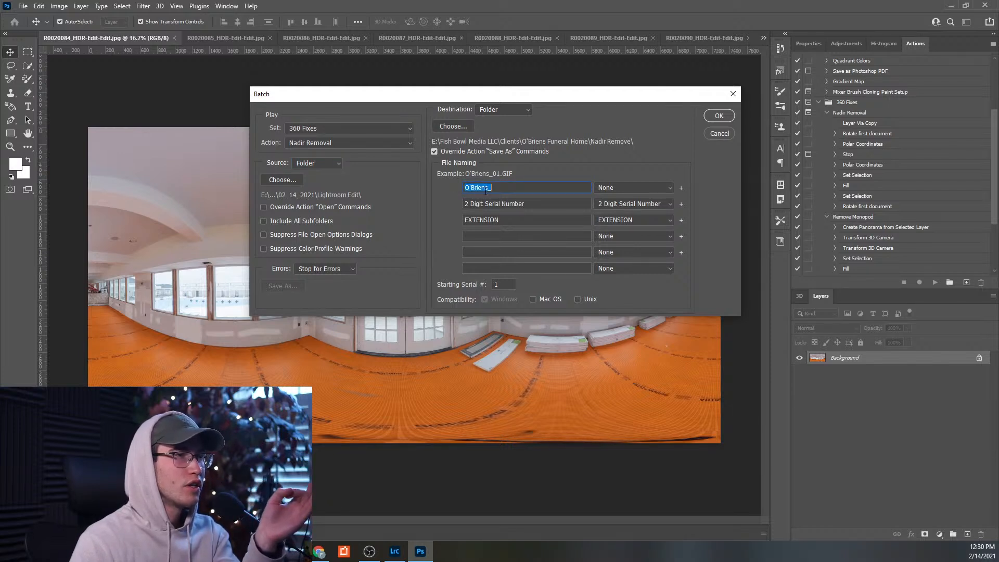
type("T")
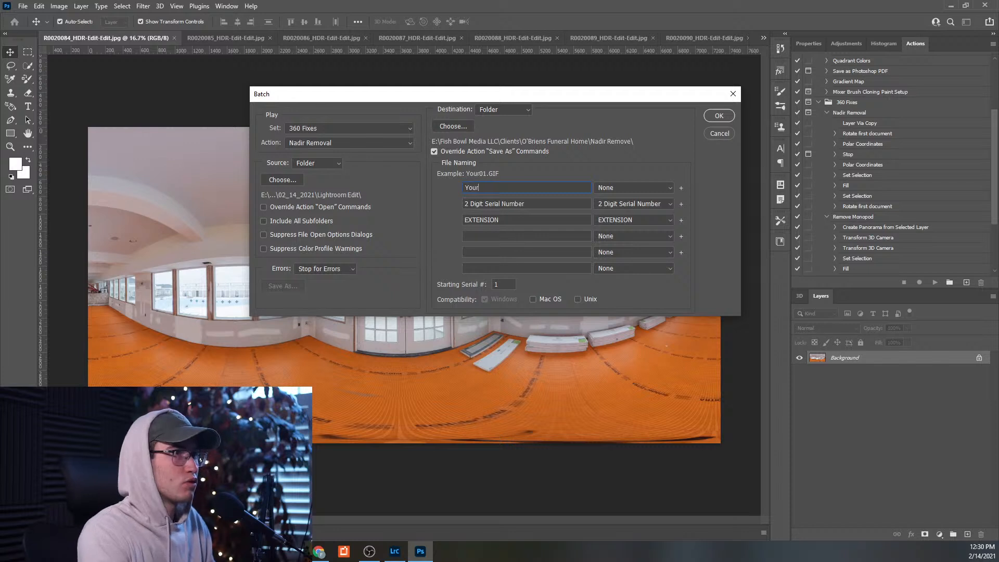
type("our4")
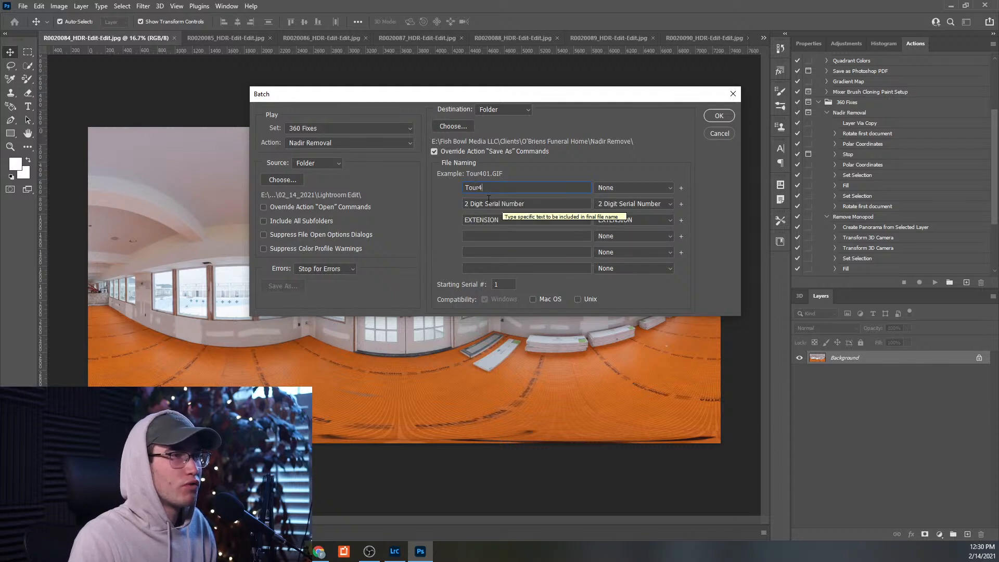
type("_")
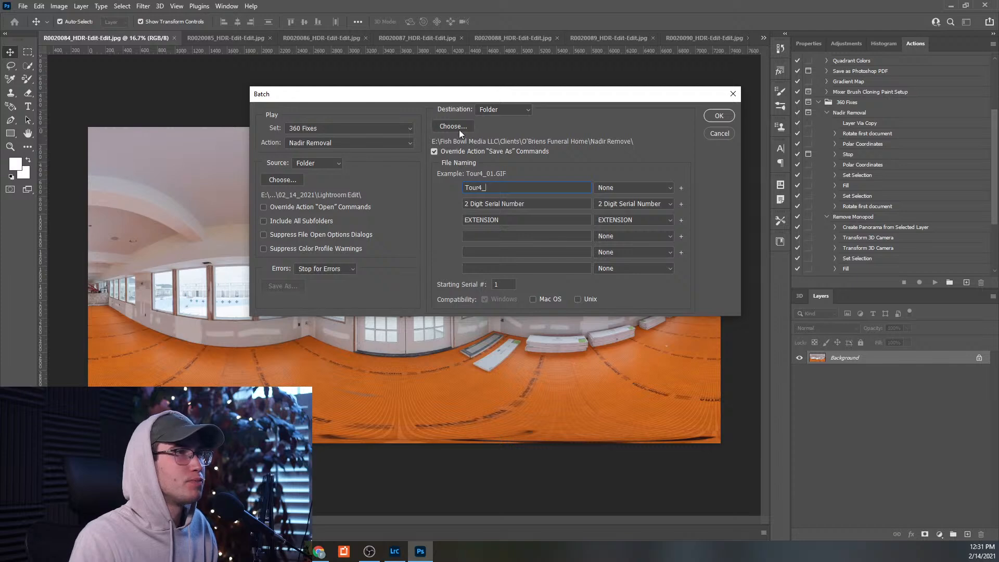
- Create a folder named Nadir Removal inside Clients\BnT\02_14_2021 and use it as the batch destination
left_click(488, 111)
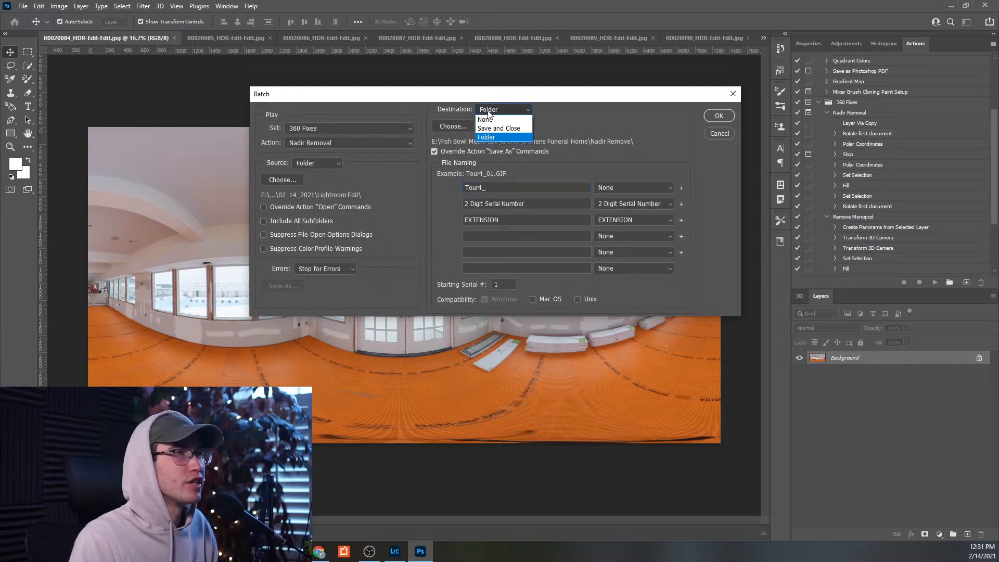
left_click(488, 111)
left_click(462, 126)
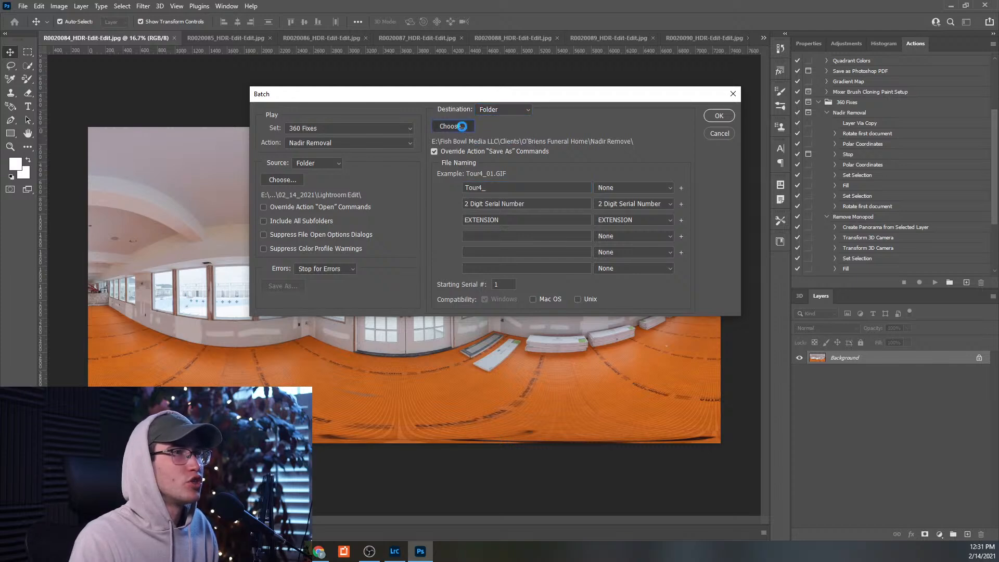
left_click(489, 129)
double_click(370, 177)
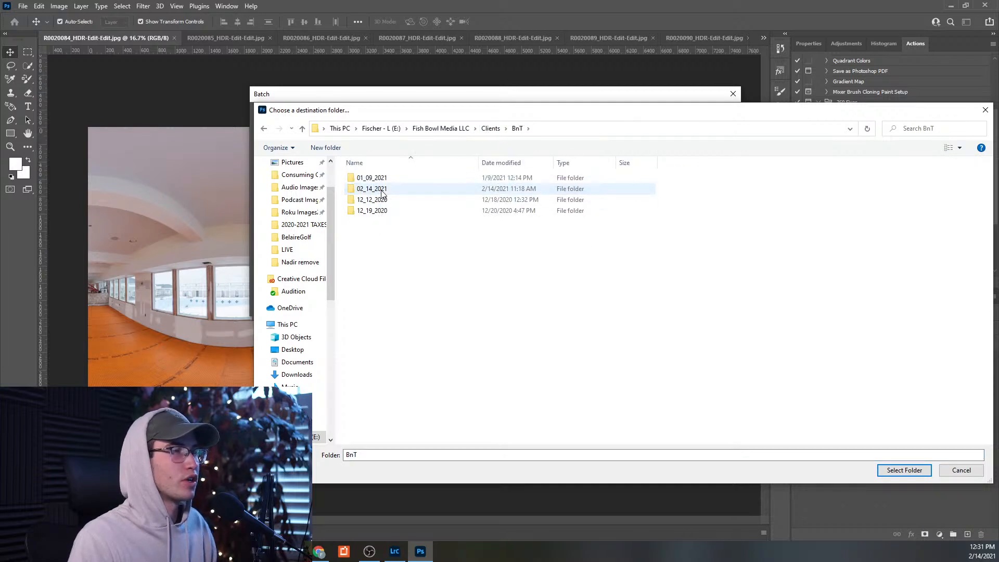
double_click(382, 192)
right_click(433, 225)
mouse_move(478, 338)
left_click(554, 335)
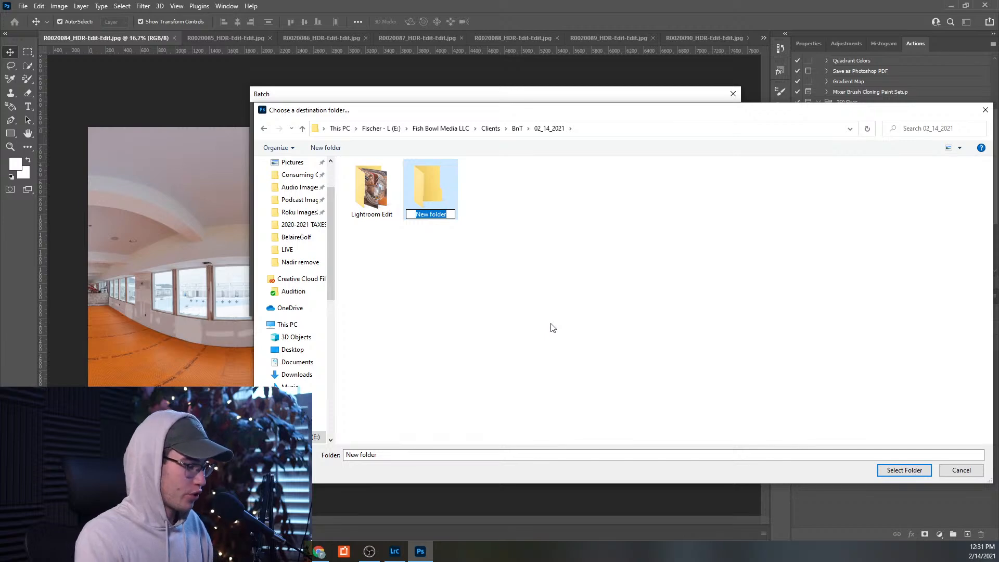
type("Nadir Removal")
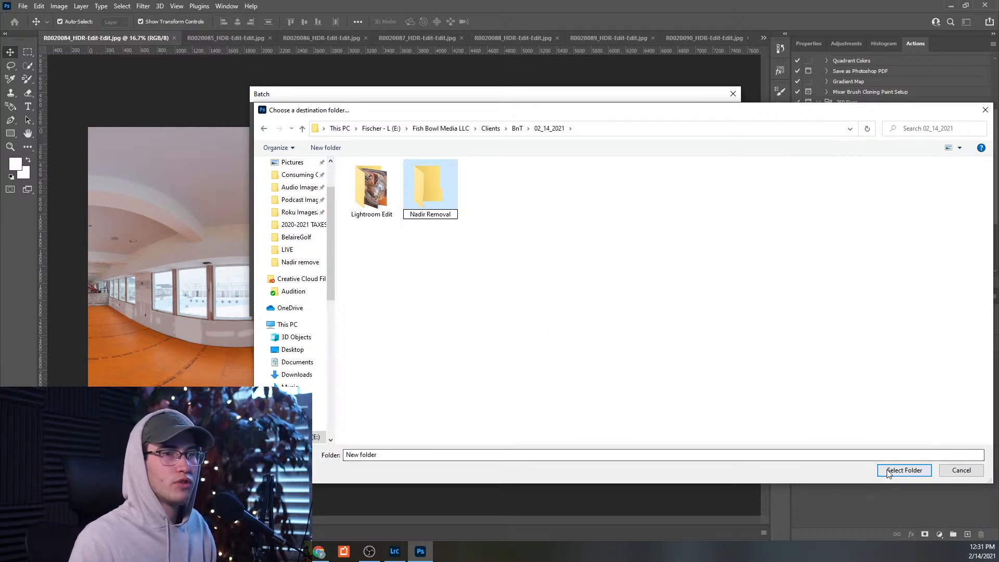
key("Return")
left_click(904, 469)
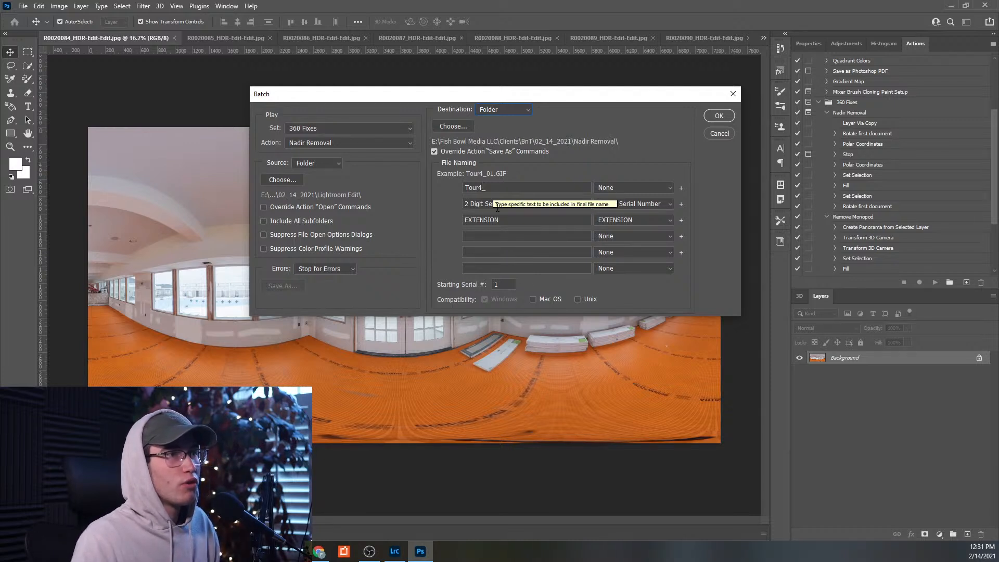
- Run the Nadir Removal batch, stop it at the action's pause instead of continuing with the next file, and bring up R0020085_HDR-Edit-Edit.jpg
left_click(714, 119)
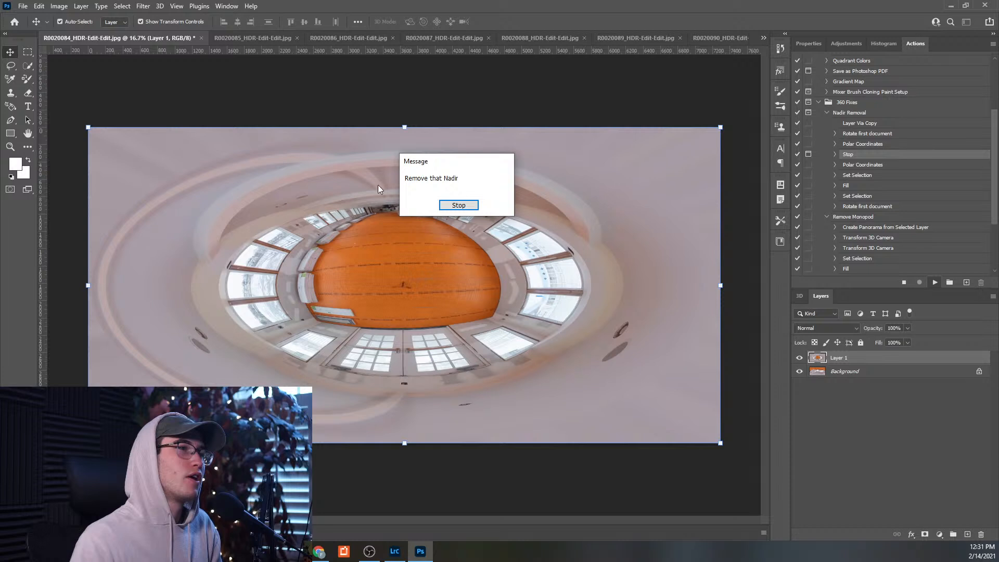
left_click(446, 208)
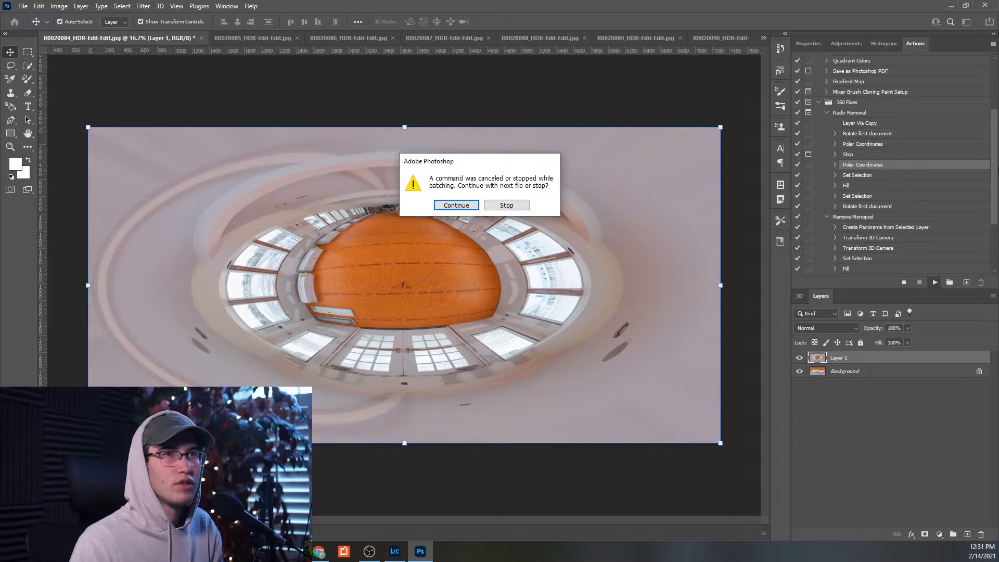
left_click(488, 208)
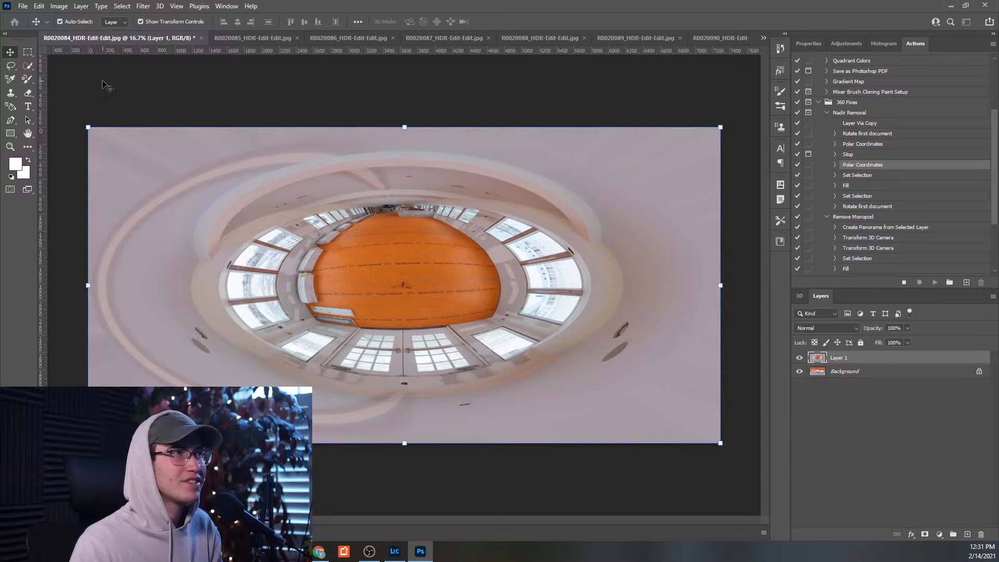
left_click(225, 39)
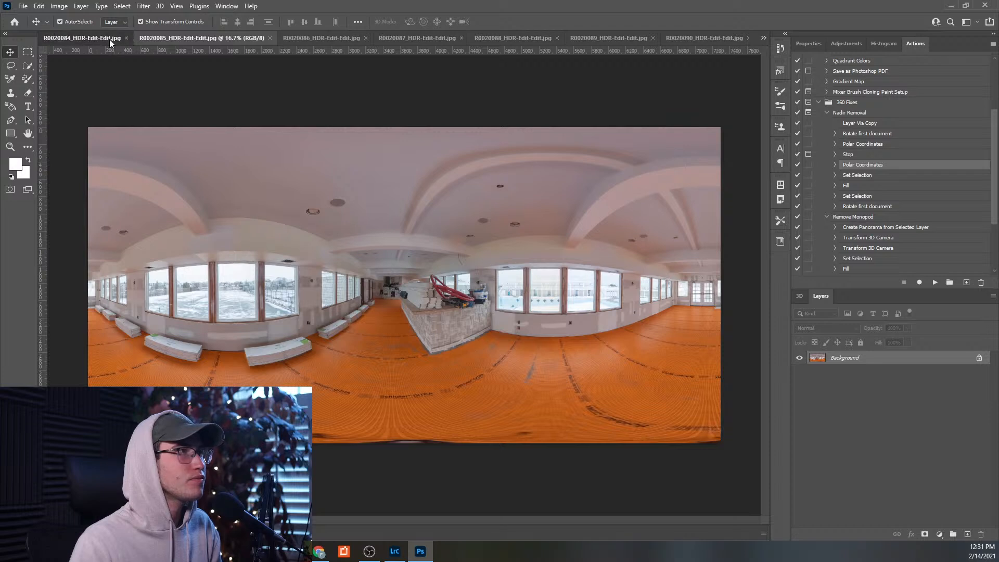
- Bring up R0020084_HDR-Edit-Edit.jpg, select the tripod spot at the centre of the orange floor with an elliptical marquee, and content-aware fill it
left_click(109, 39)
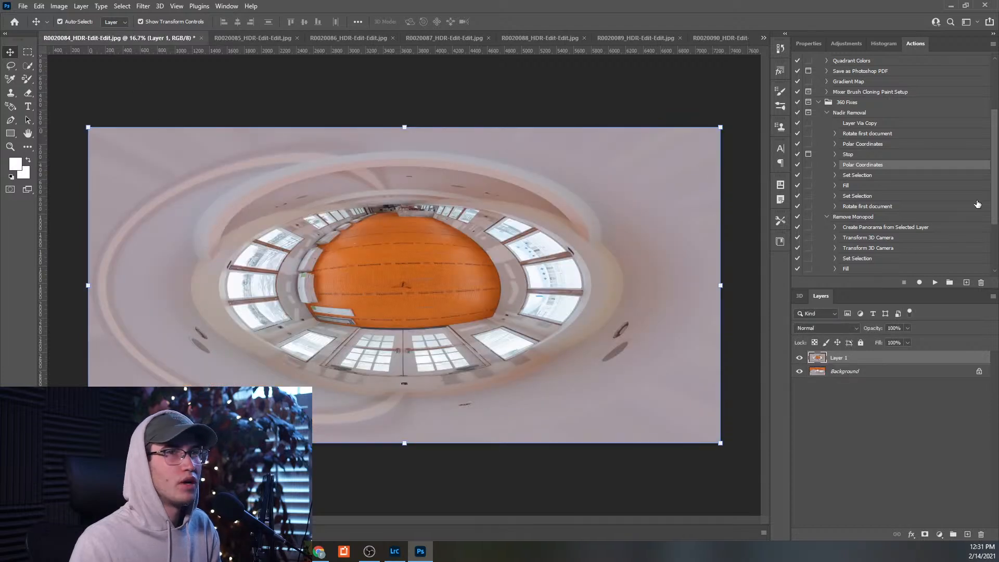
scroll(975, 207, "up", 3)
scroll(940, 235, "down", 4)
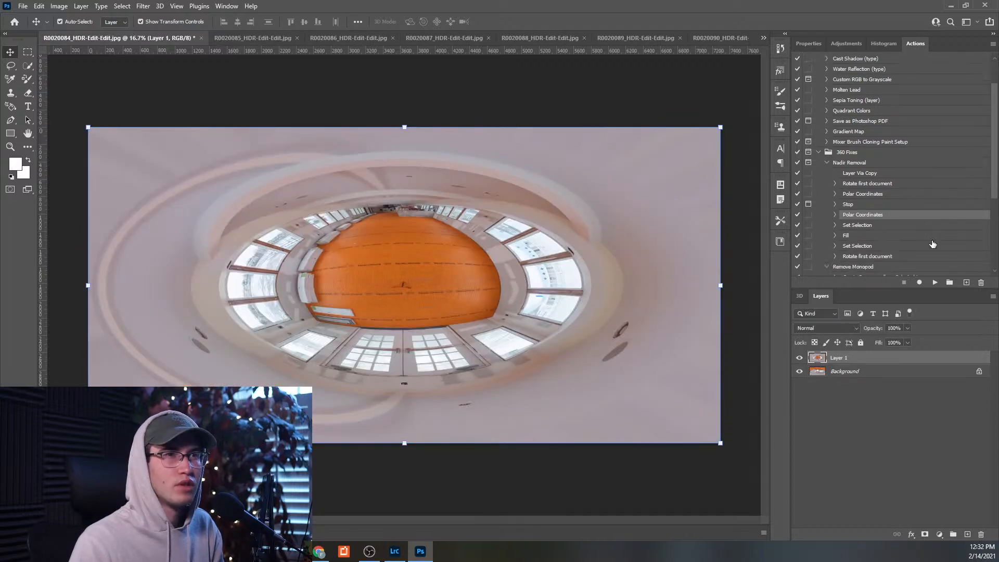
scroll(901, 232, "up", 4)
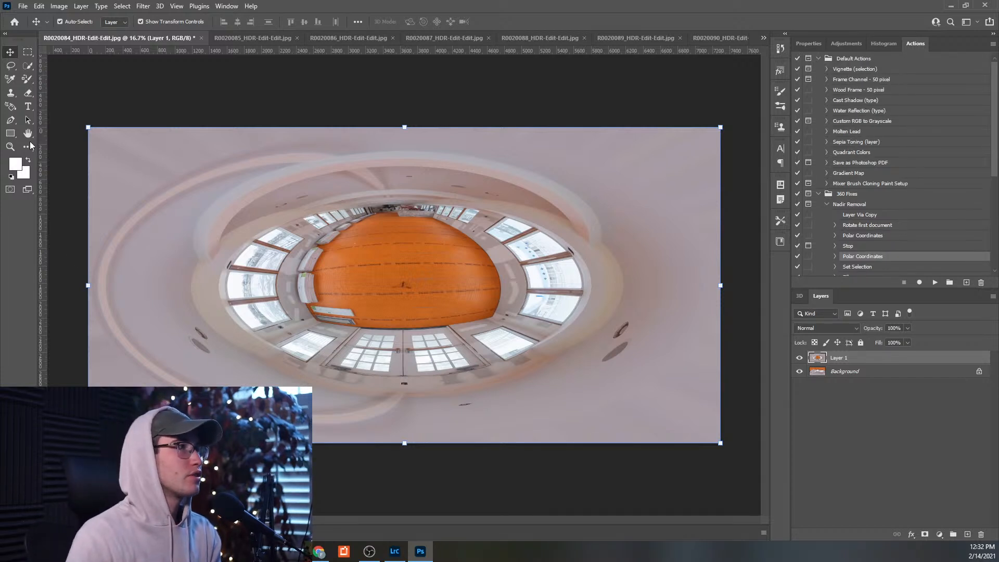
left_click(27, 52)
left_click(78, 62)
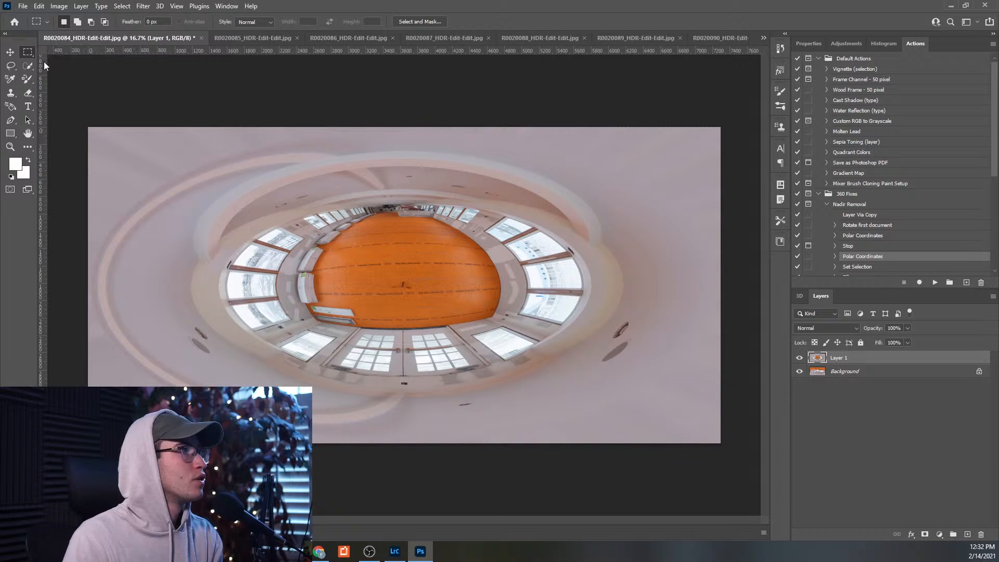
left_click_drag(390, 276, 413, 291)
right_click(401, 281)
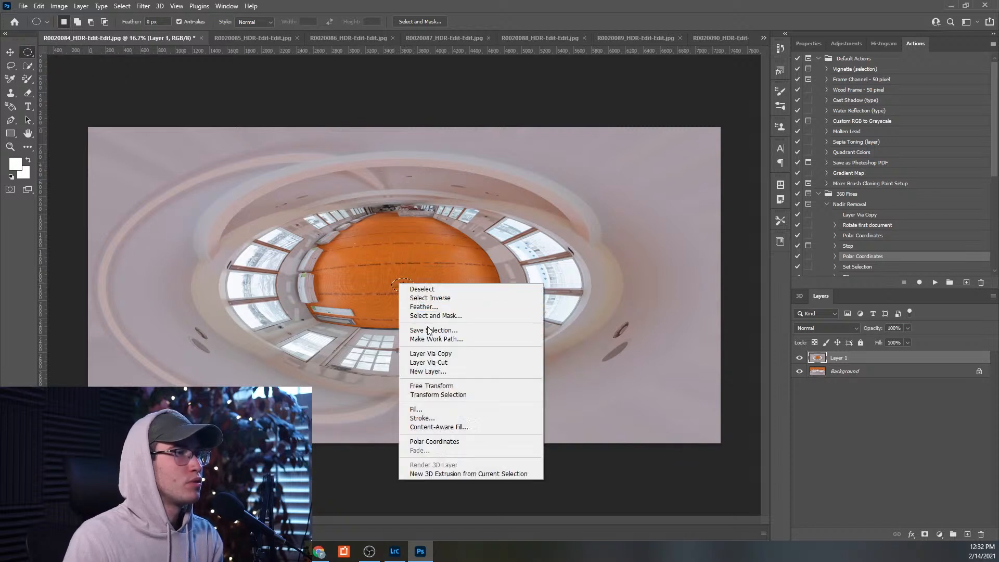
left_click(418, 408)
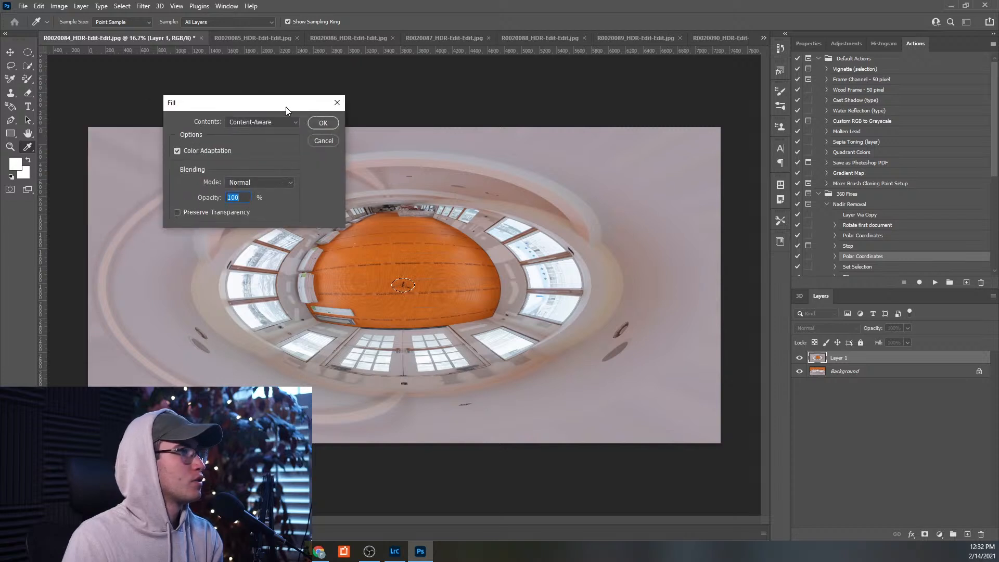
left_click(328, 126)
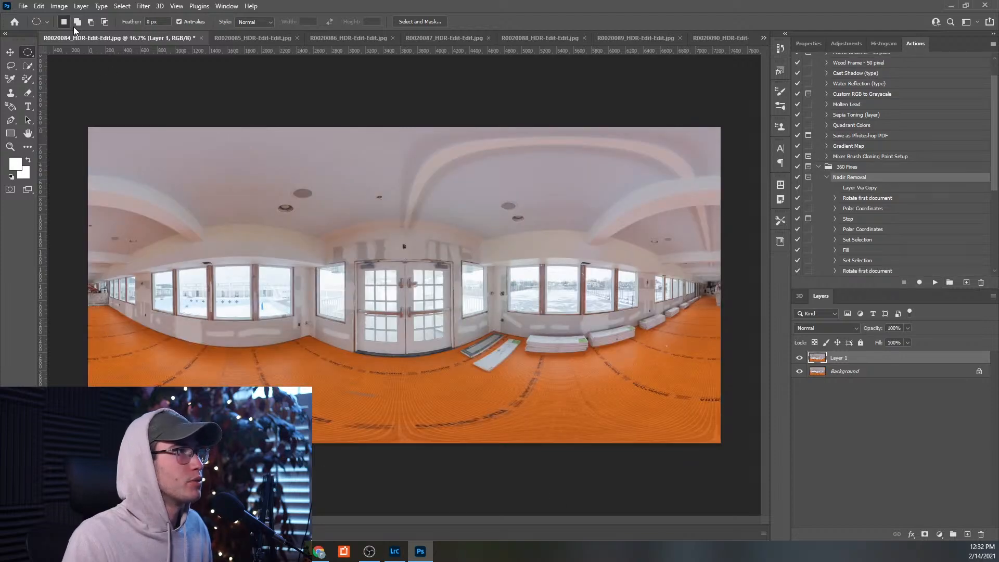
- Save the corrected R0020084 panorama as a JPEG named 1 in the 02_14_2021\Nadir Removal folder, accepting the JPEG options
left_click(25, 8)
left_click(57, 132)
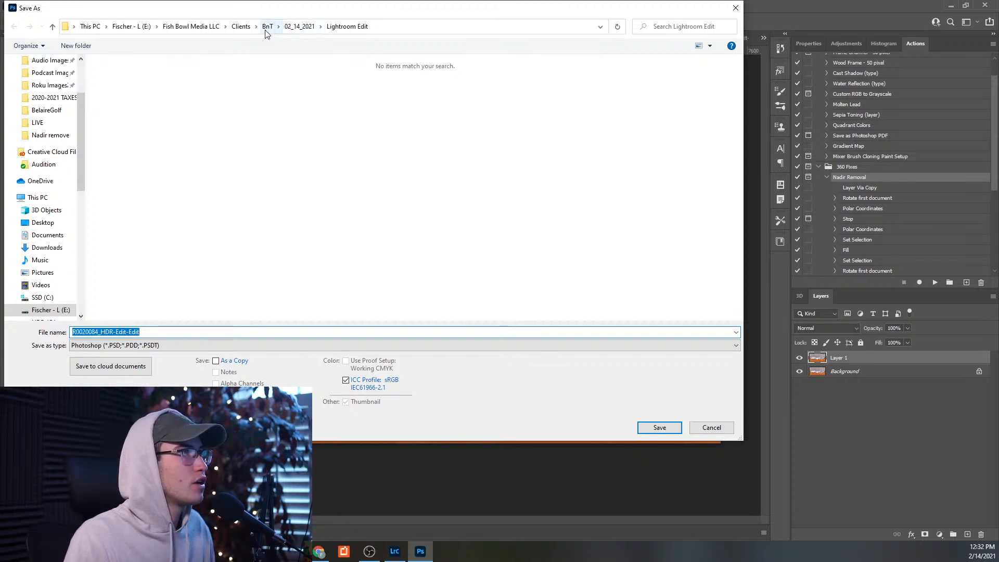
left_click(299, 26)
double_click(192, 89)
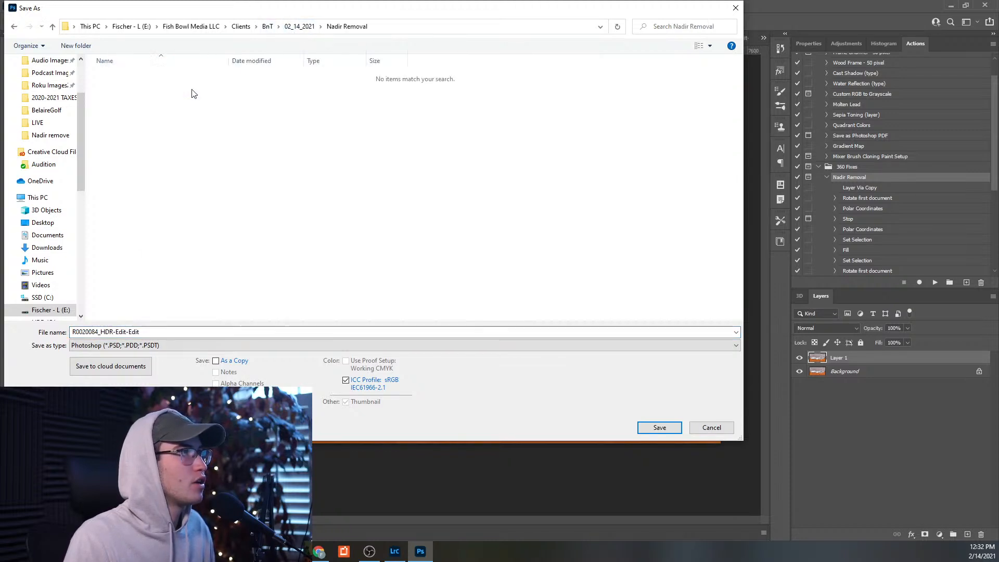
double_click(136, 333)
type("1")
left_click(136, 345)
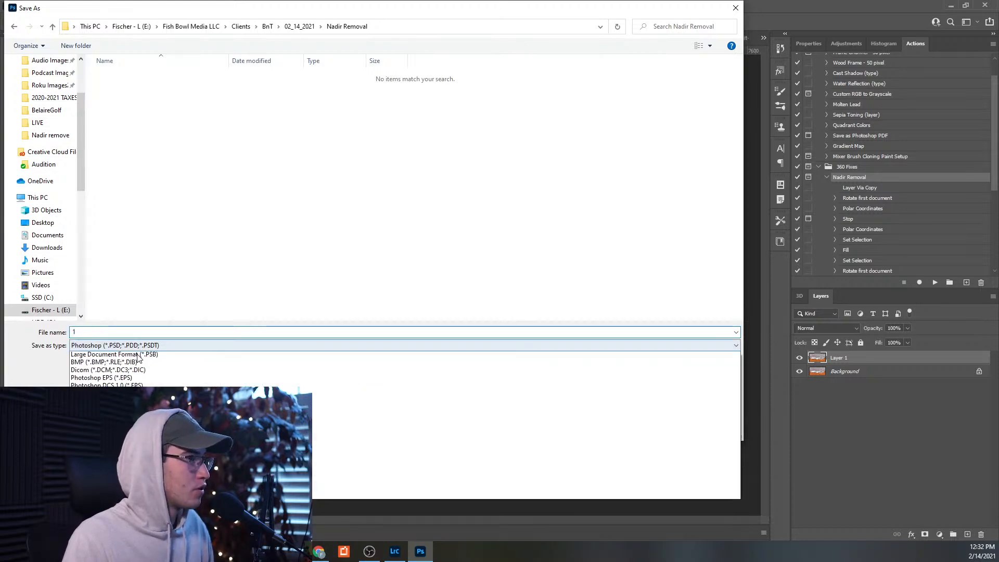
left_click(135, 426)
left_click(659, 427)
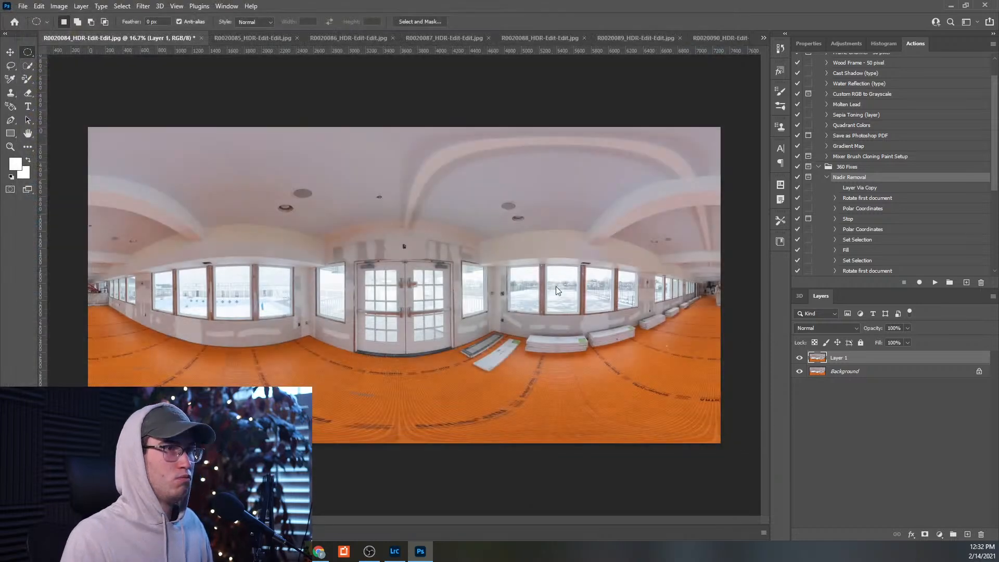
left_click(568, 140)
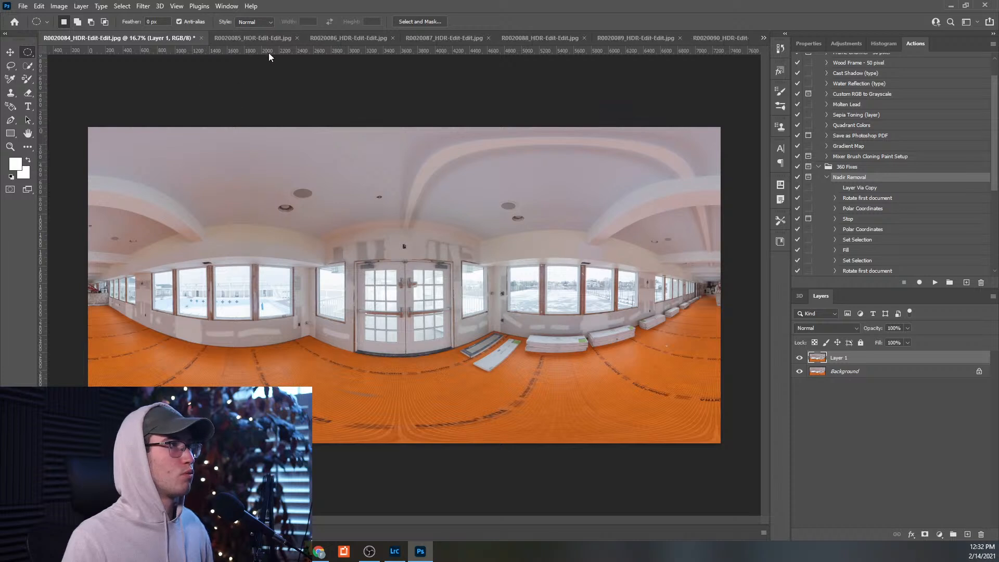
- Run the Nadir Removal action on R0020085_HDR-Edit-Edit.jpg and stop at its nadir pause
left_click(273, 36)
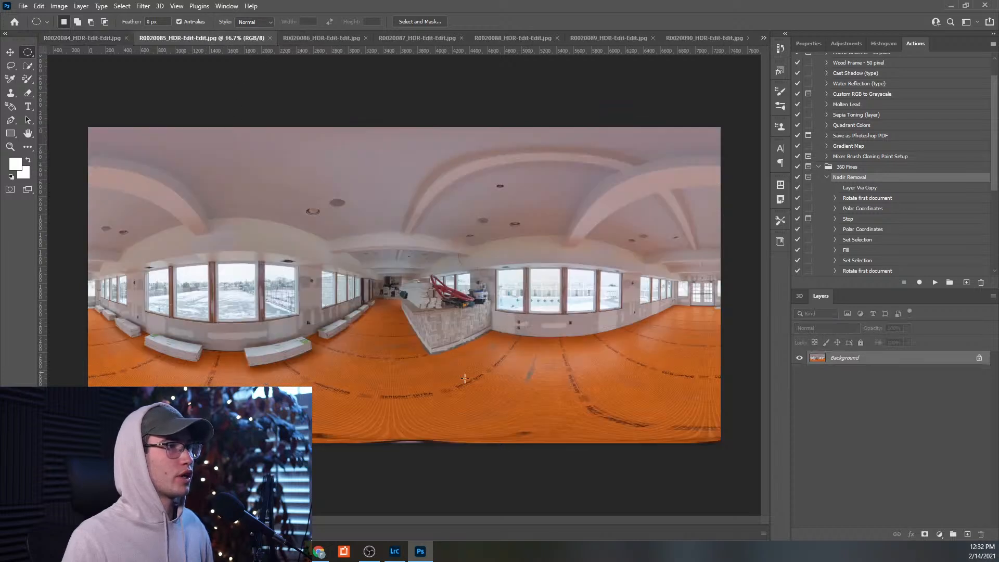
left_click(935, 282)
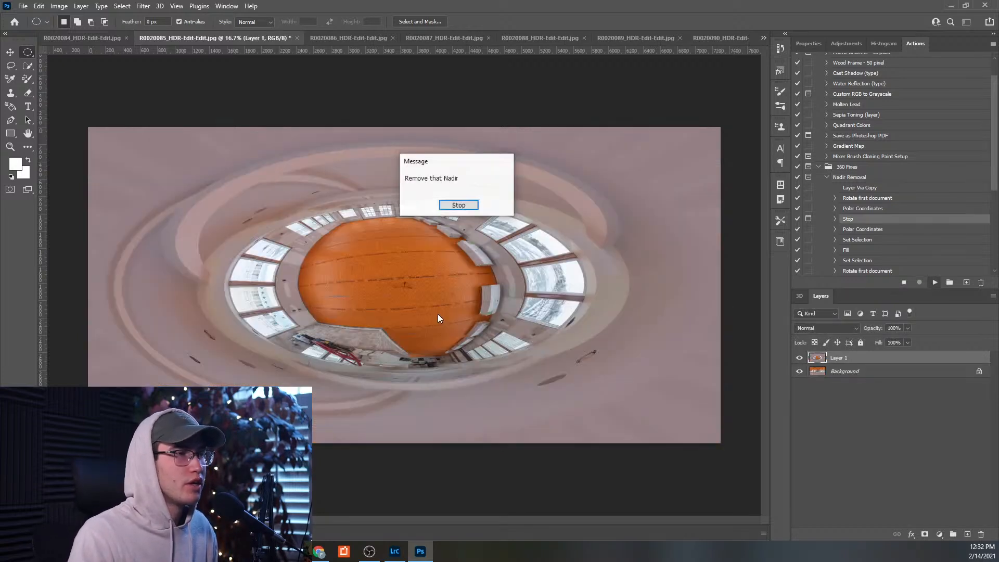
left_click(446, 207)
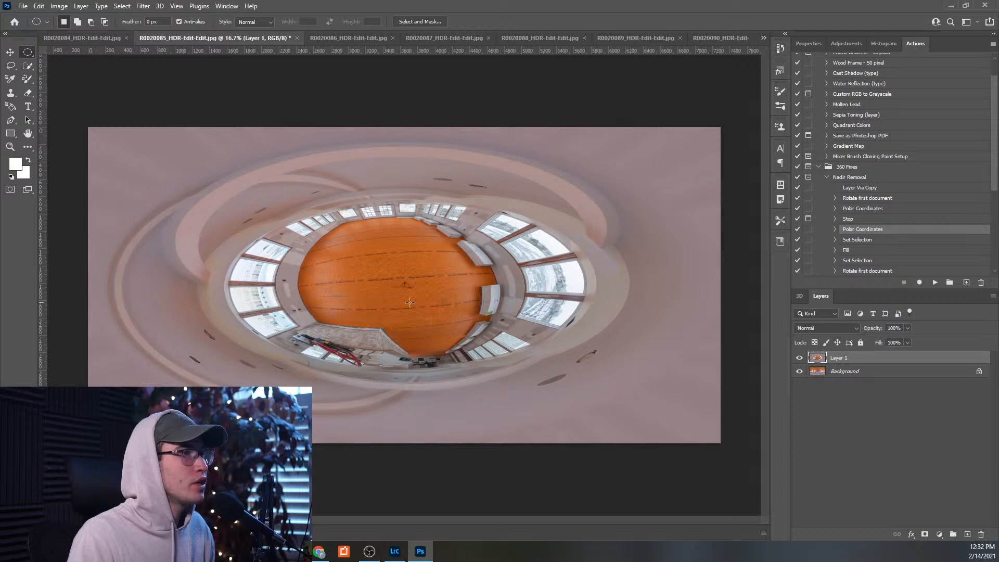
- Select the tripod spot on R0020085's floor with a small ellipse, content-aware fill it, and deselect
left_click_drag(393, 281, 416, 293)
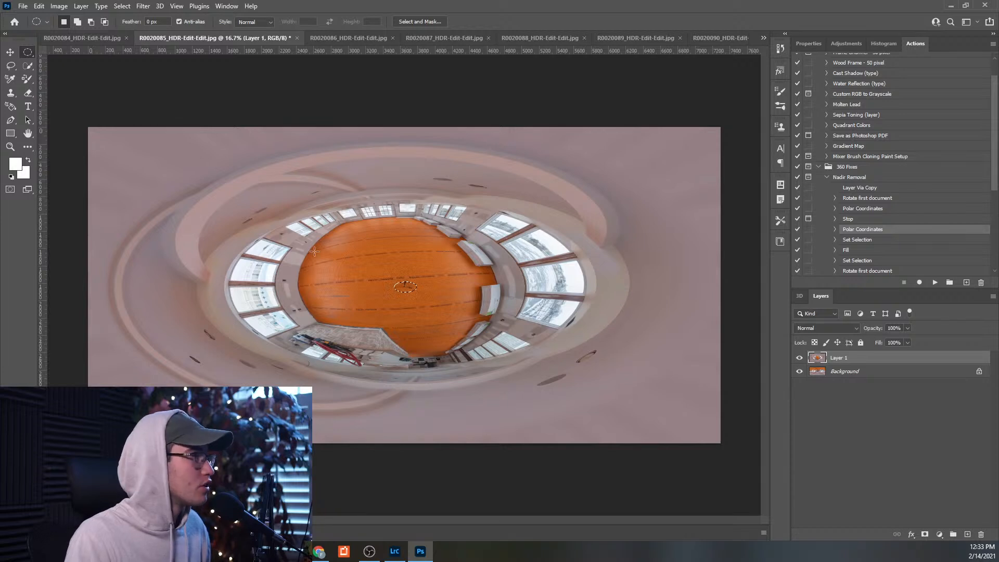
right_click(401, 292)
left_click(437, 411)
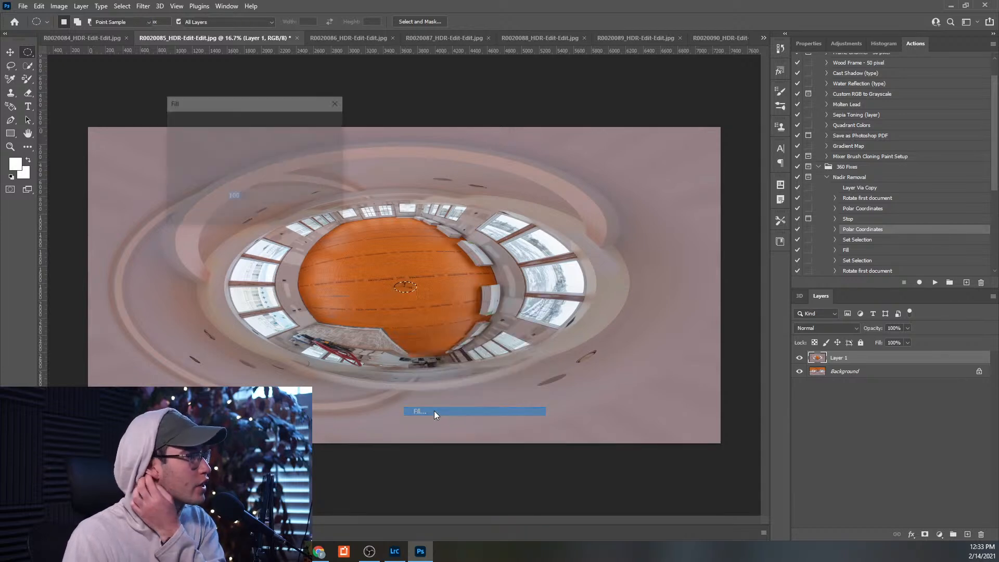
left_click(320, 125)
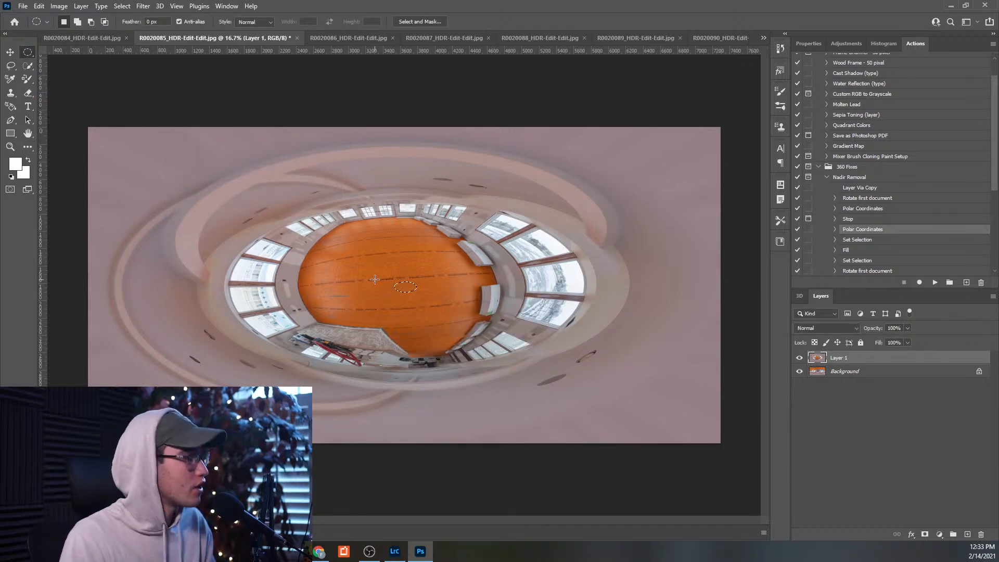
key("ctrl+d")
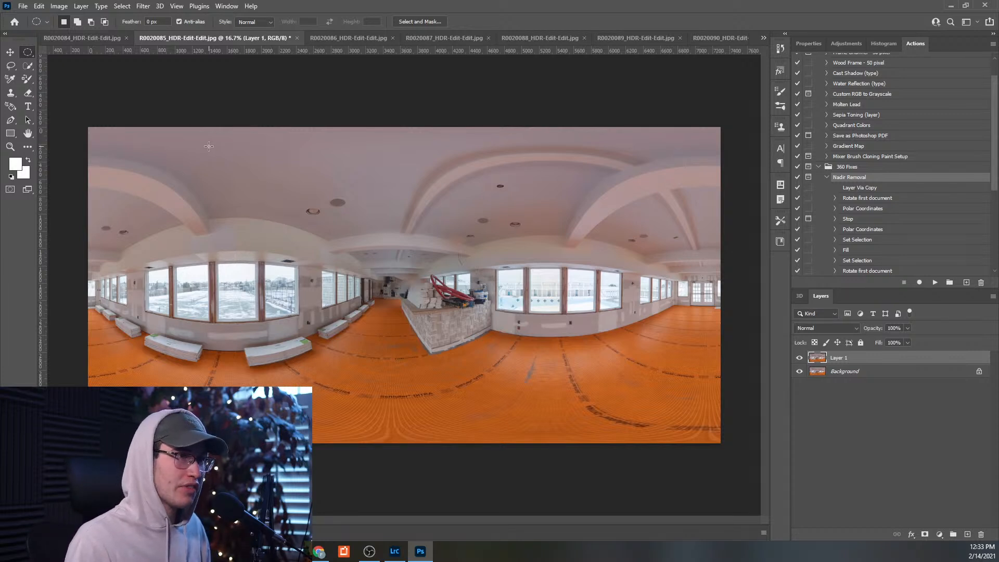
- Save the corrected R0020085 panorama as a JPEG named 2 in the Nadir Removal folder at quality 12
left_click(23, 6)
left_click(38, 131)
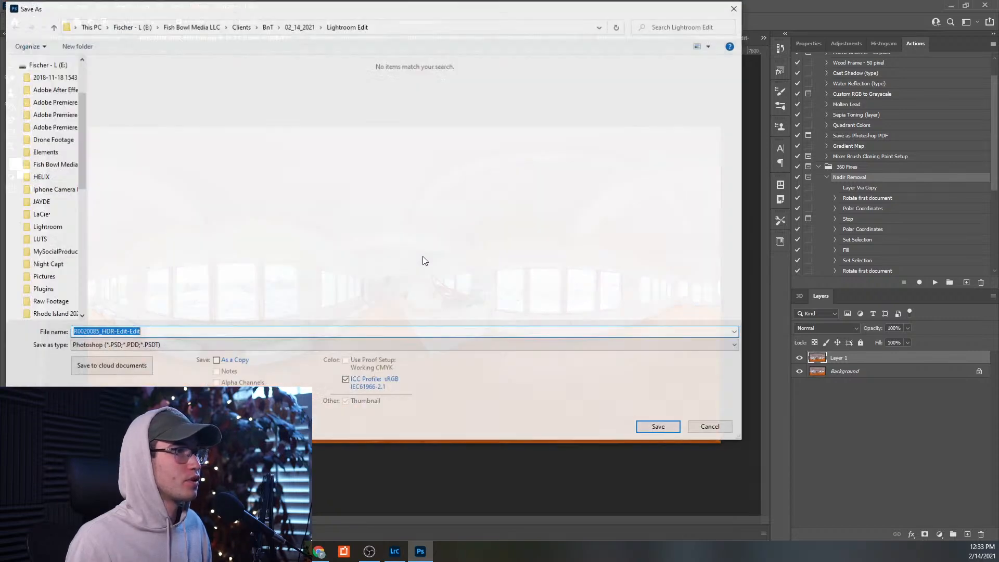
type("2")
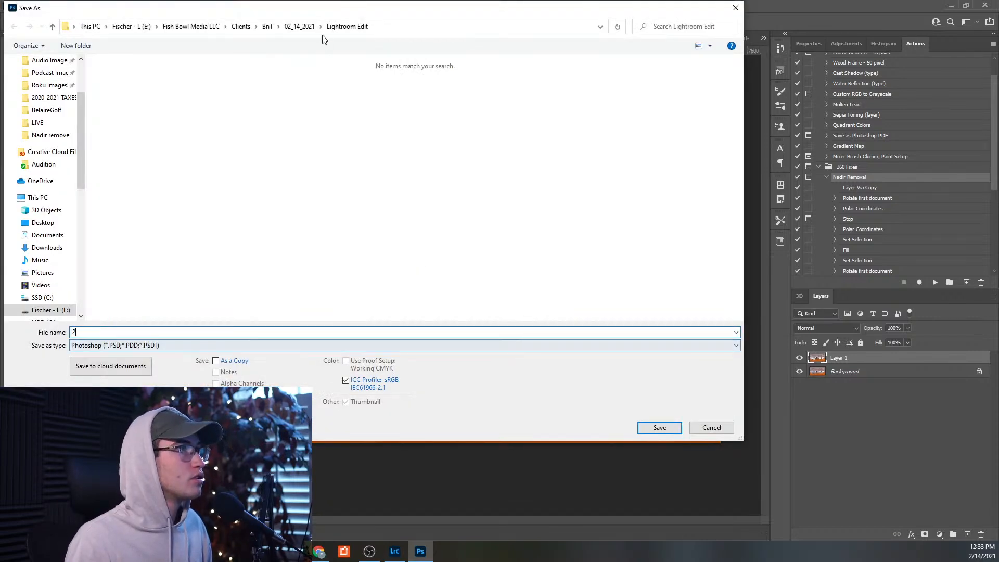
left_click(298, 28)
double_click(168, 119)
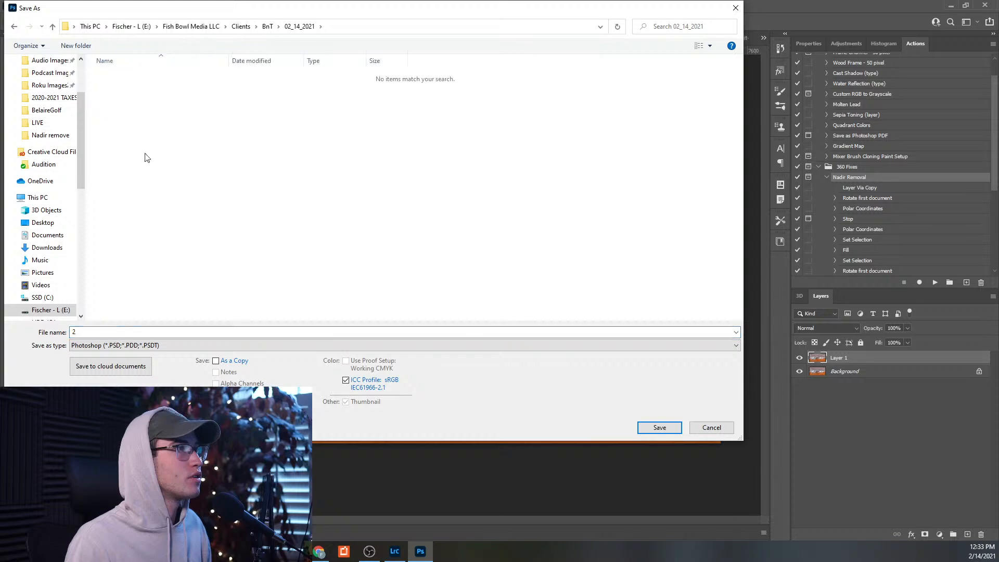
left_click(104, 344)
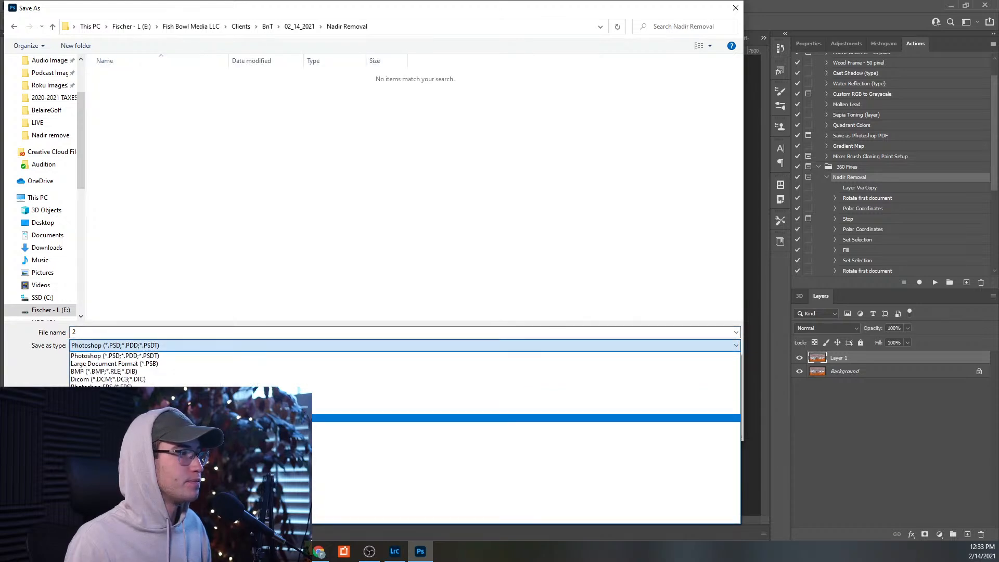
left_click(104, 427)
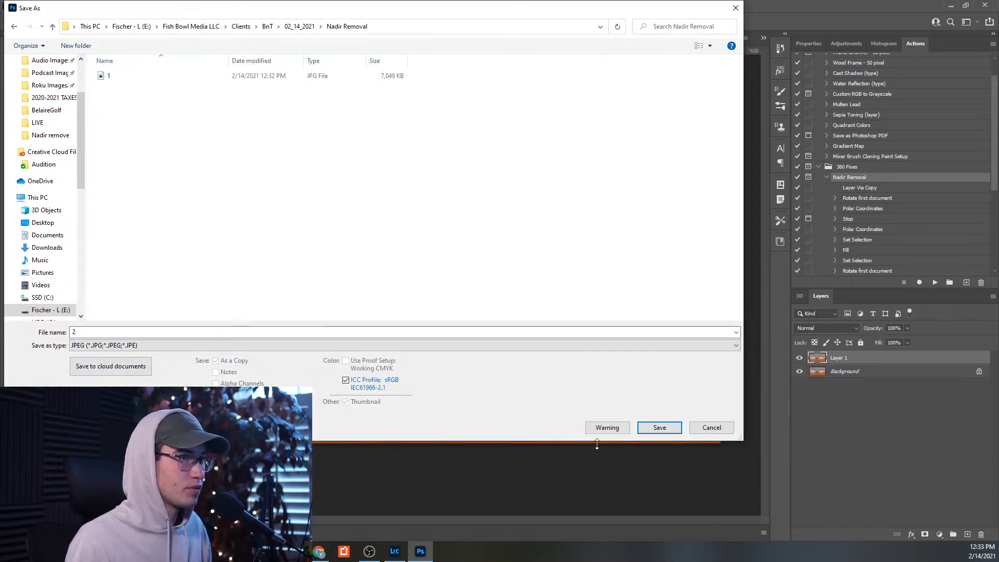
left_click(664, 431)
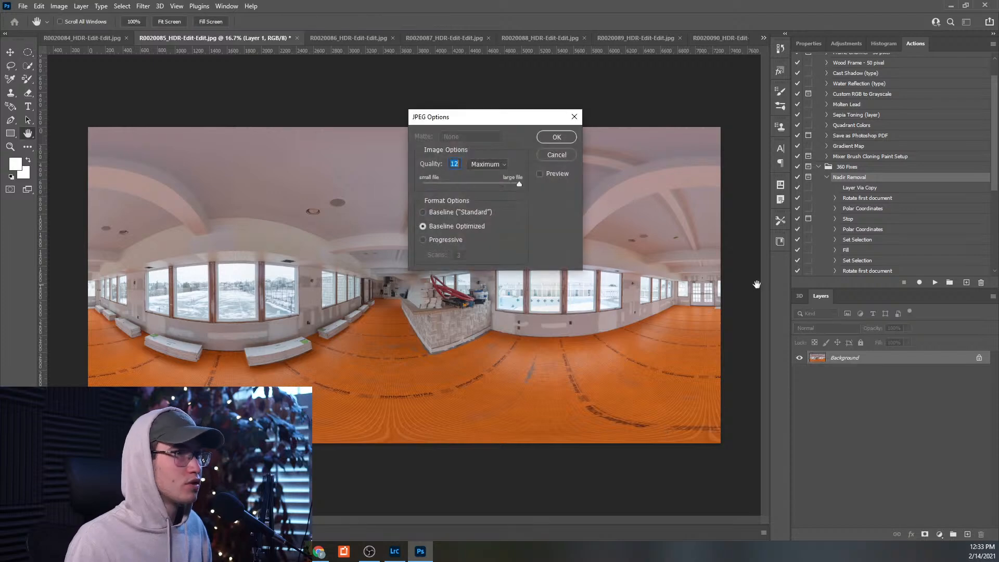
left_click(556, 136)
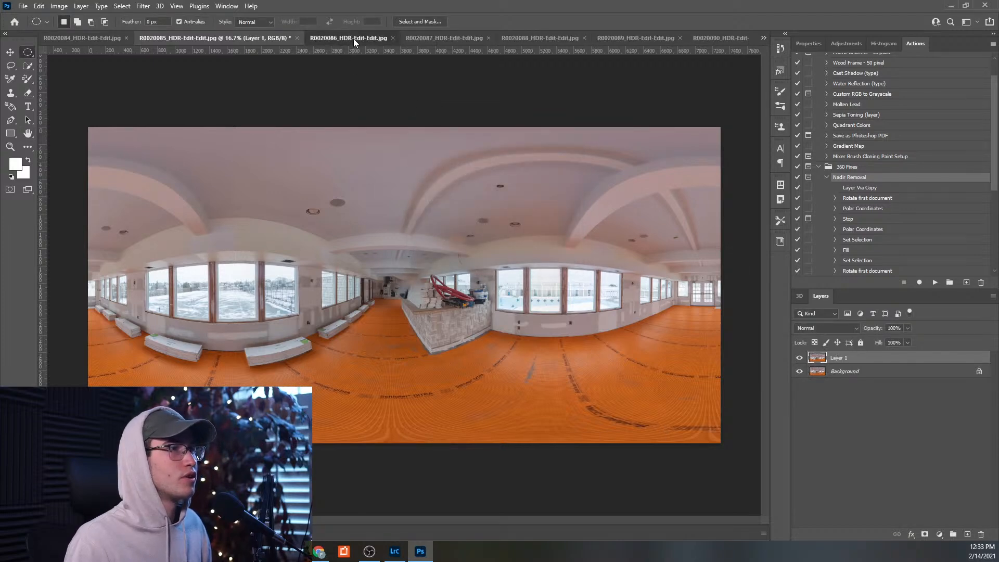
- Run the Nadir Removal action on R0020086_HDR-Edit-Edit.jpg and stop at its nadir pause
left_click(353, 38)
left_click(934, 283)
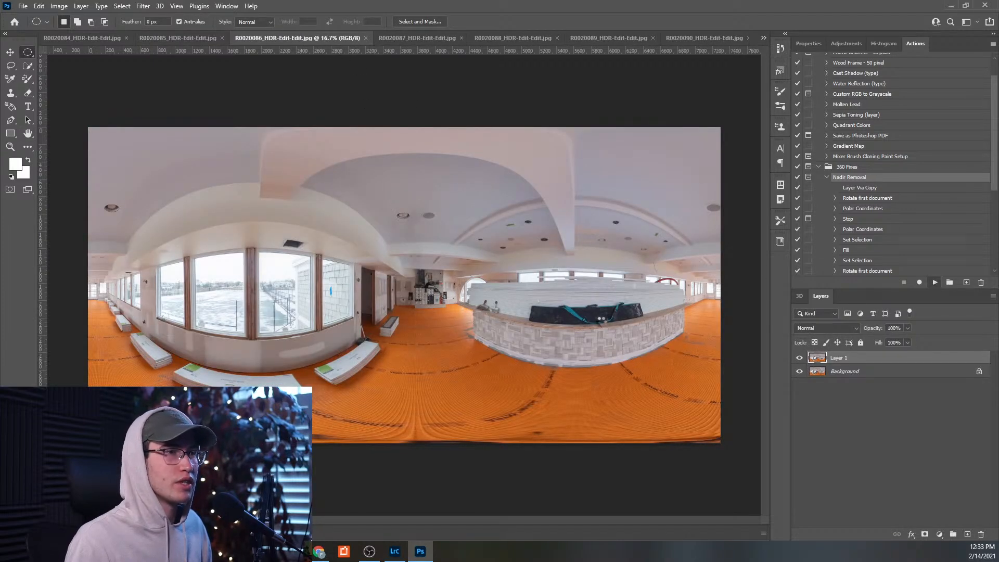
key("Return")
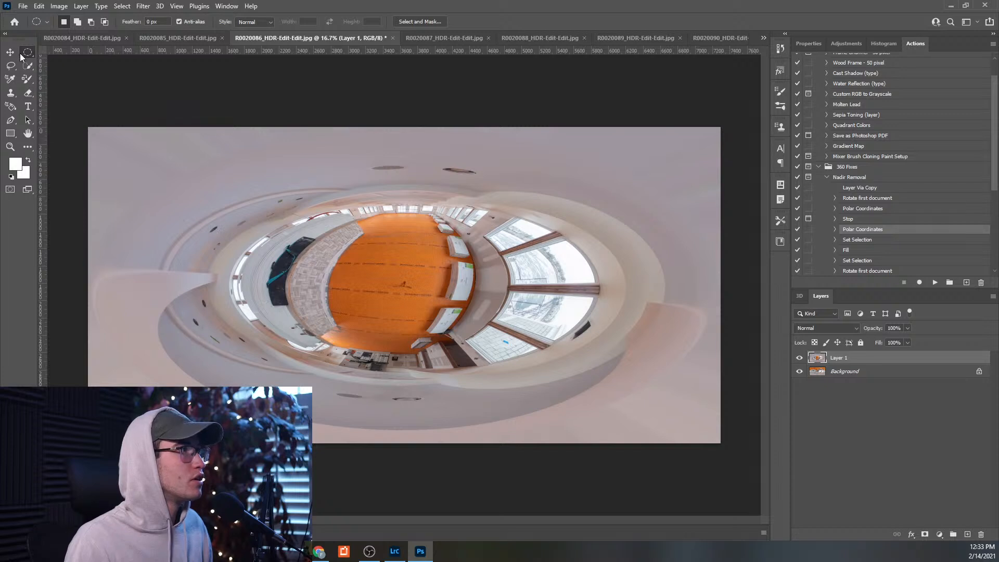
- Select the tripod spot on R0020086's floor with a small ellipse, content-aware fill it, and deselect
left_click_drag(390, 275, 412, 290)
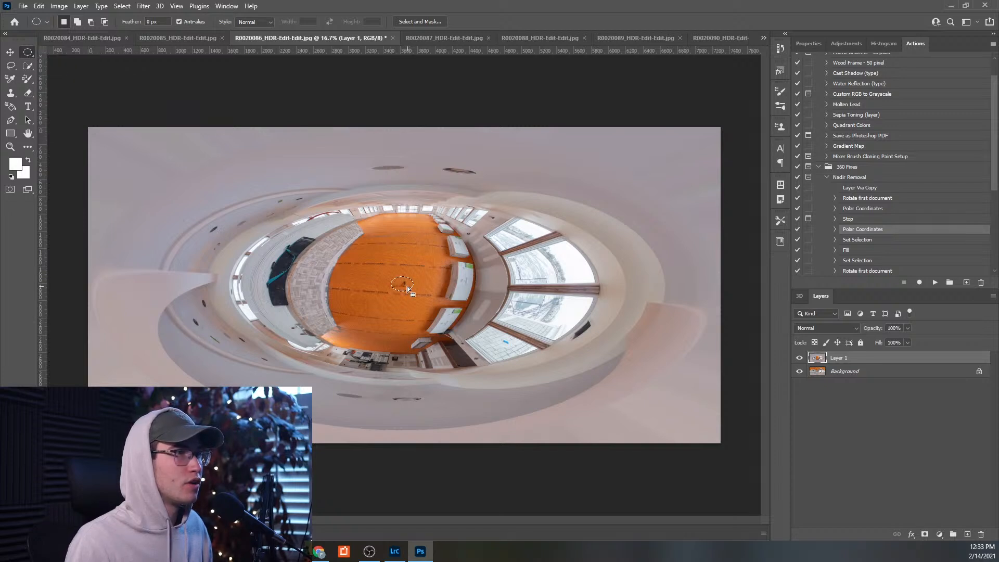
right_click(408, 286)
left_click(531, 413)
left_click(331, 125)
key("ctrl+d")
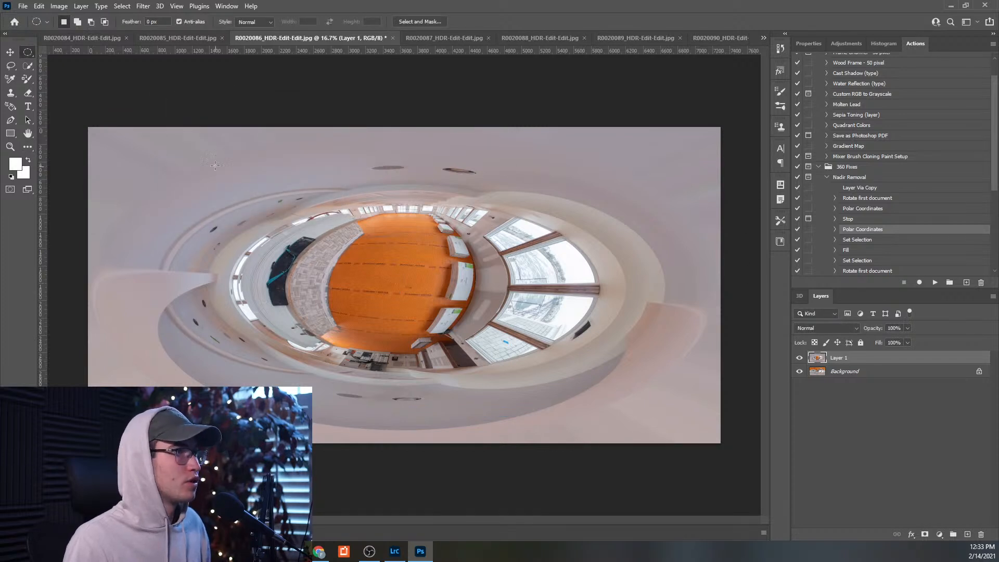
- Save the R0020086 image, still in polar view, as a JPEG named 3 in the Lightroom Edit folder at quality 12
left_click(22, 7)
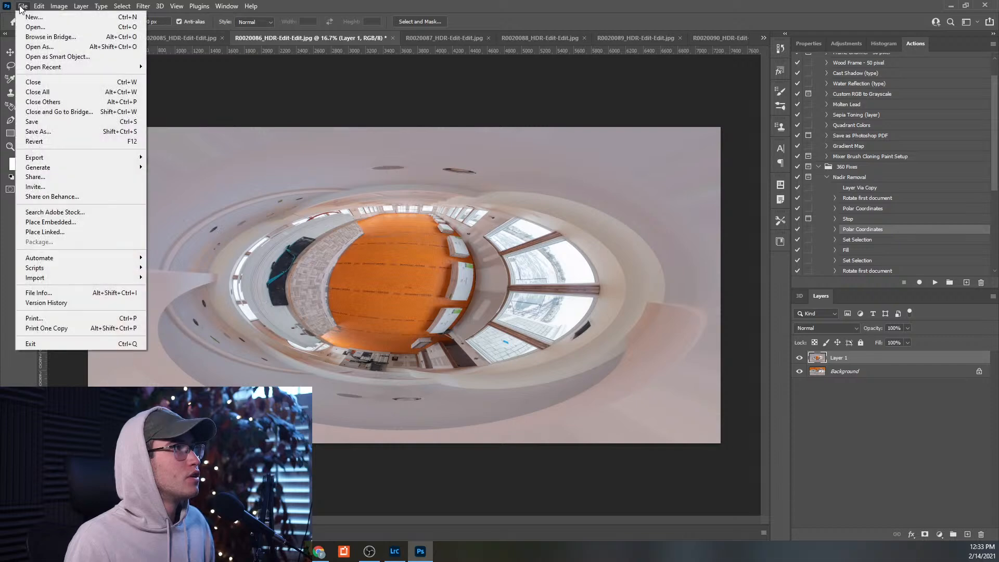
left_click(42, 132)
type("3")
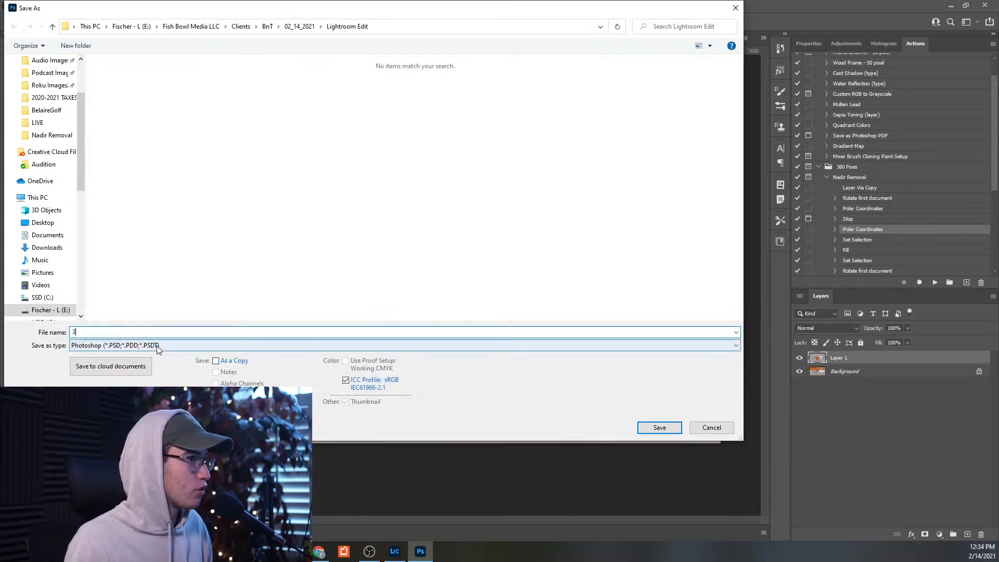
left_click(202, 344)
left_click(656, 426)
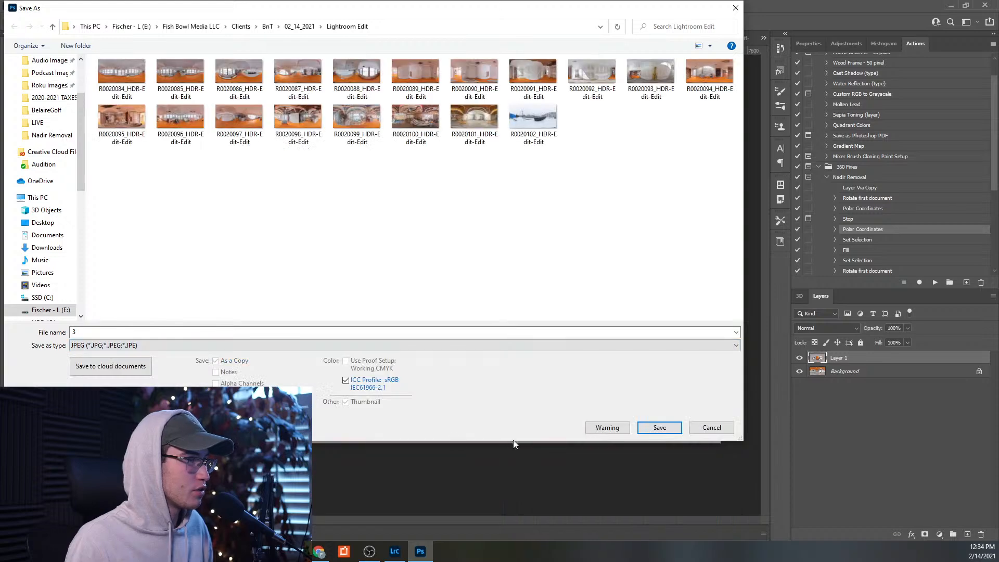
left_click(658, 427)
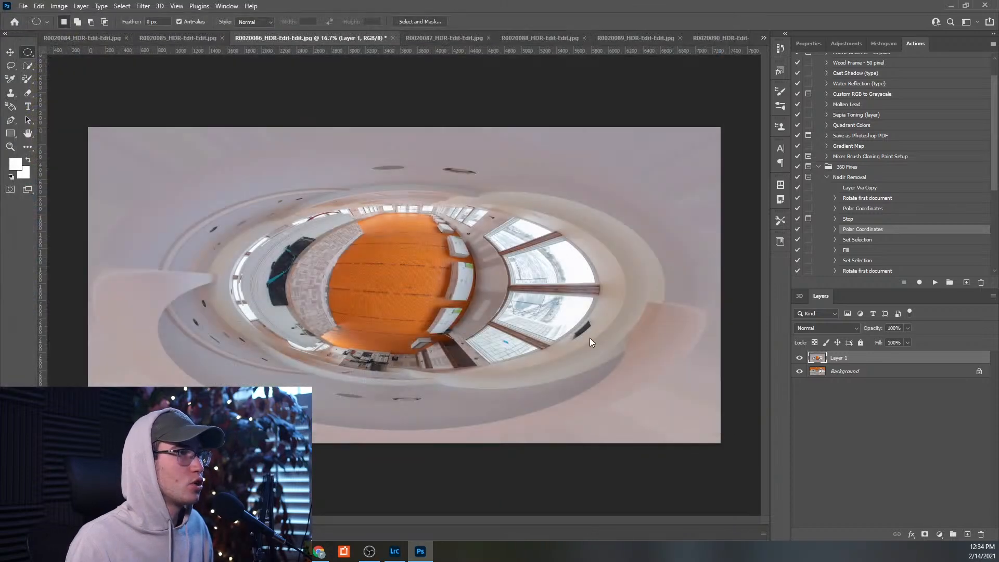
left_click(555, 136)
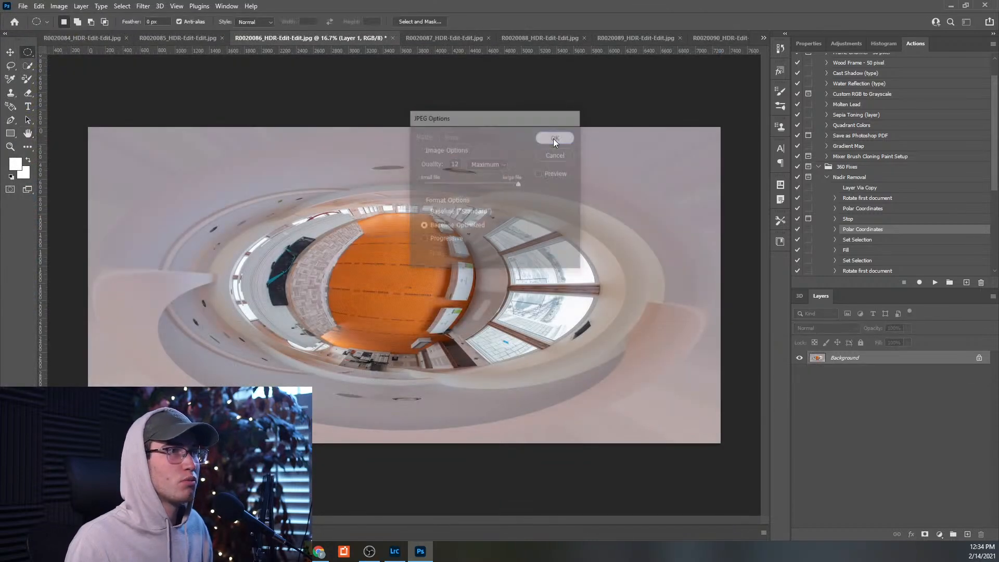
- Finish the Nadir Removal action on R0020086 and set up saving a copy of the panorama as a JPEG named 3
left_click(934, 282)
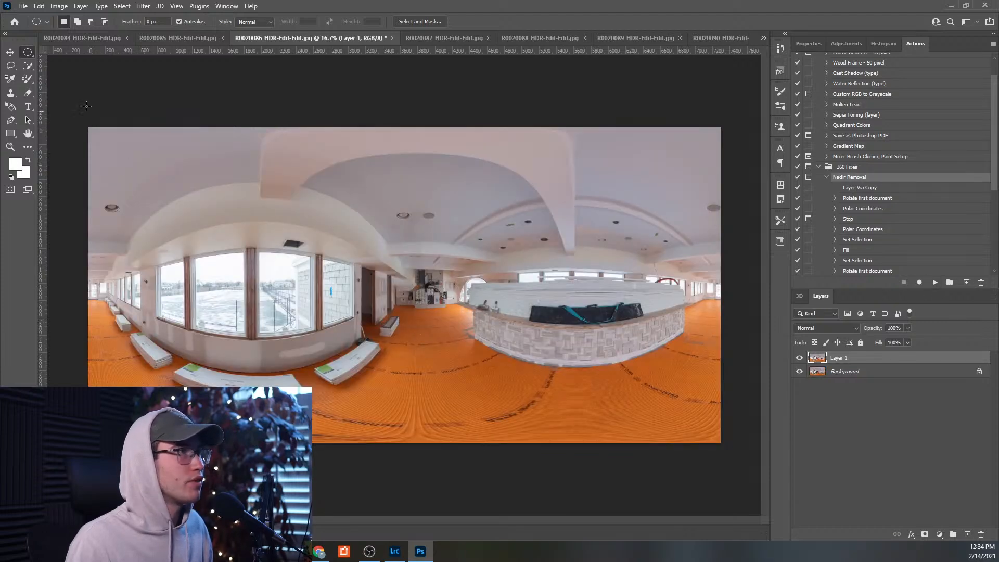
left_click(24, 6)
left_click(52, 123)
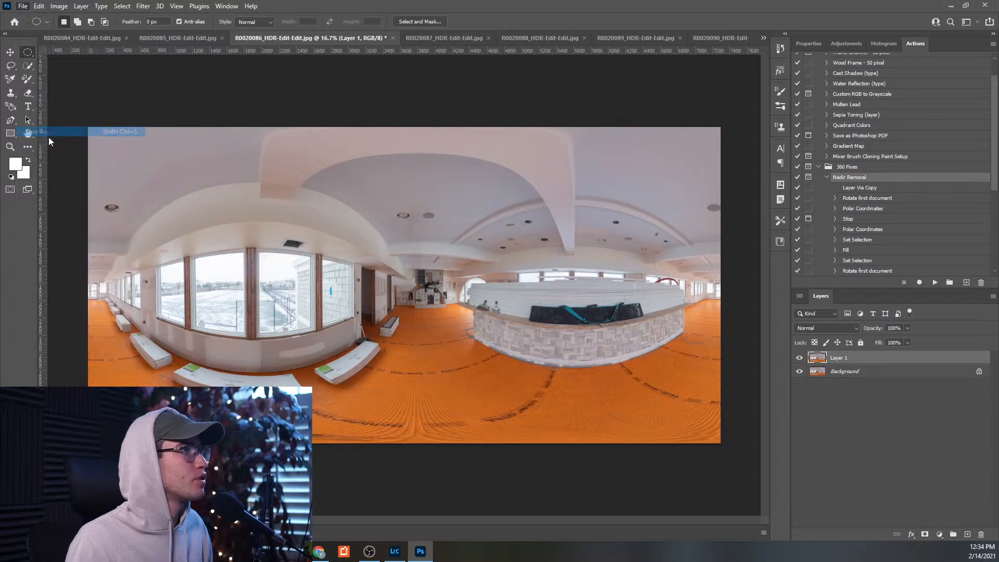
type("3")
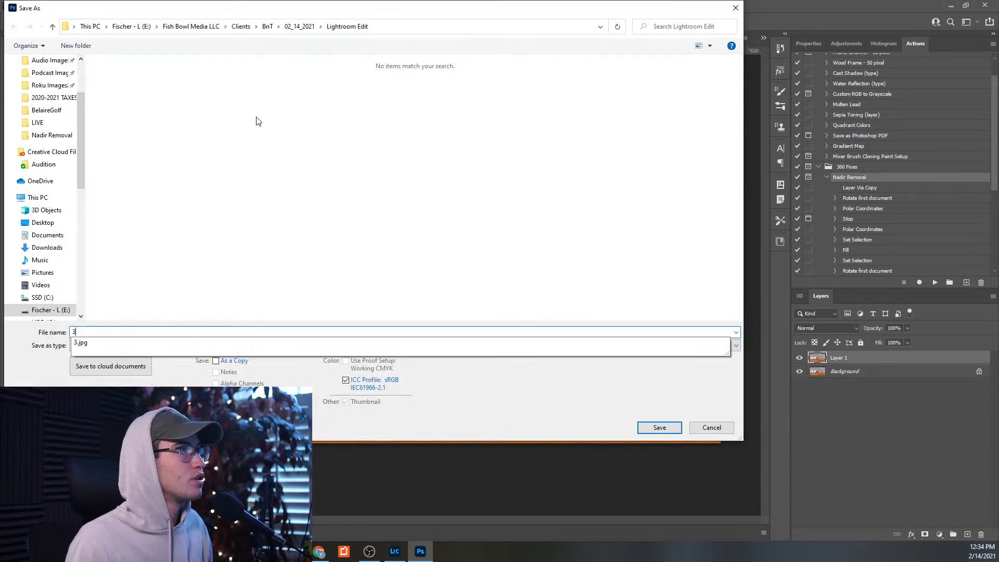
left_click(134, 318)
left_click(118, 346)
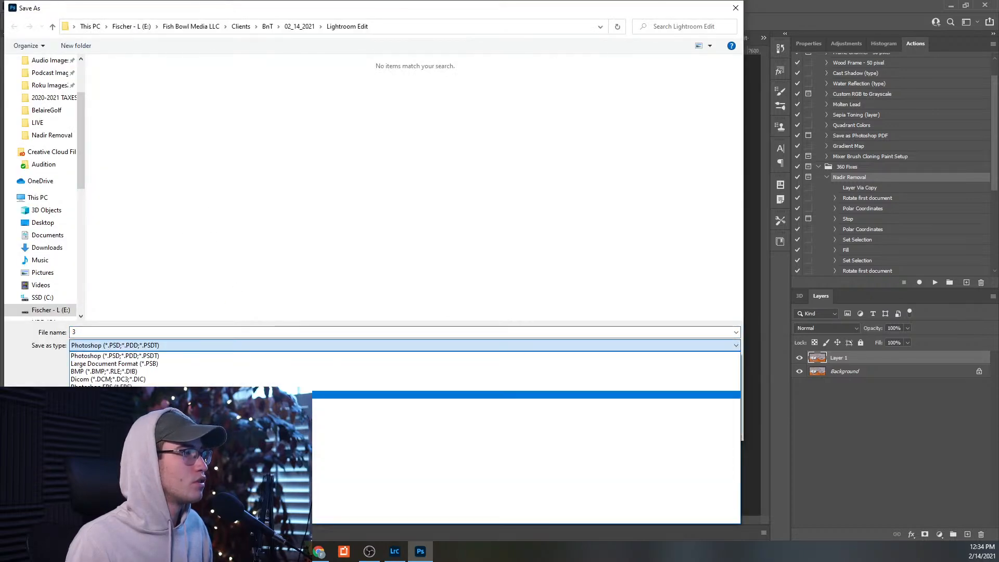
left_click(118, 426)
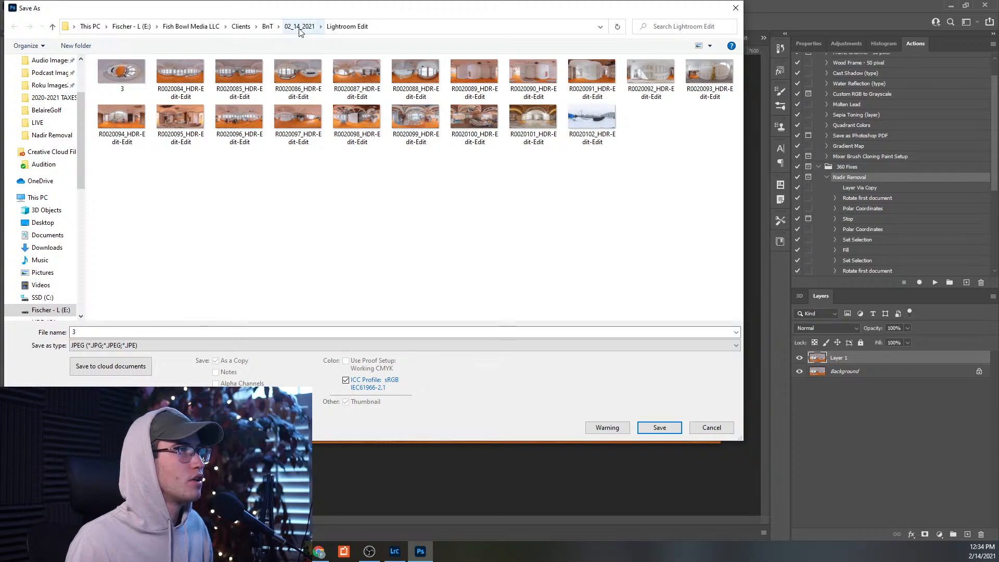
- Delete the polar-view file 3 from the Lightroom Edit folder and save the corrected JPEG 3 in the Nadir Removal folder
left_click(110, 82)
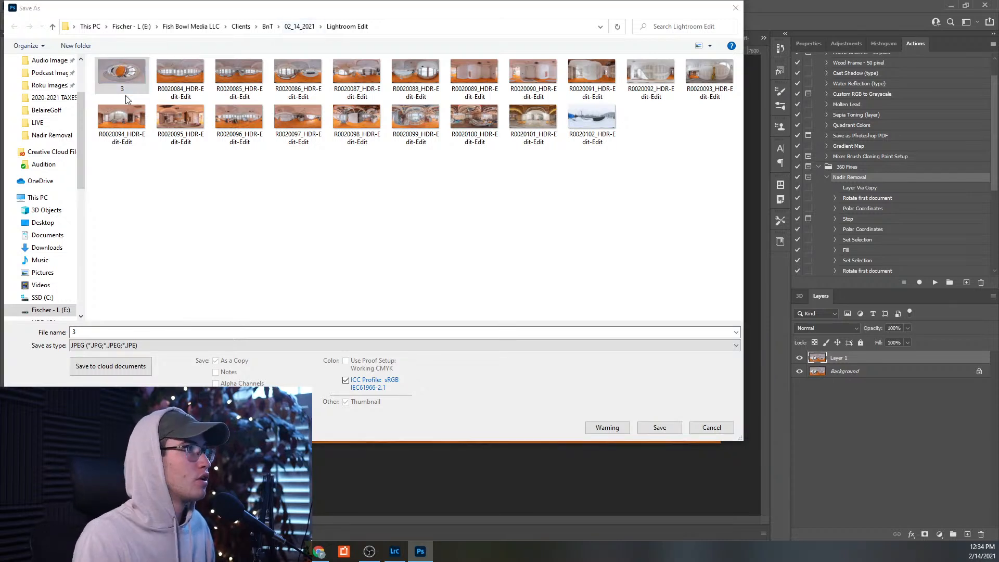
left_click(299, 27)
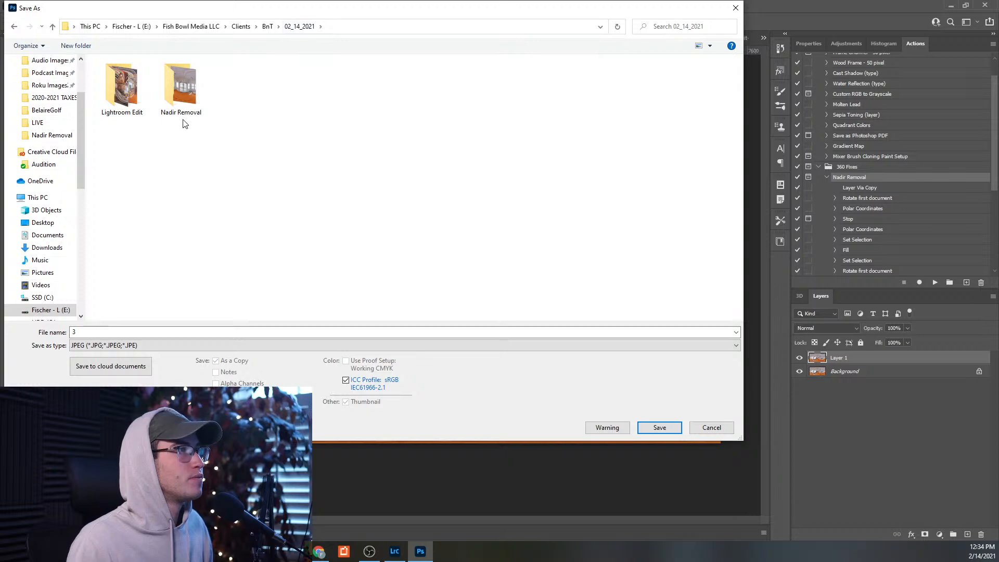
double_click(181, 89)
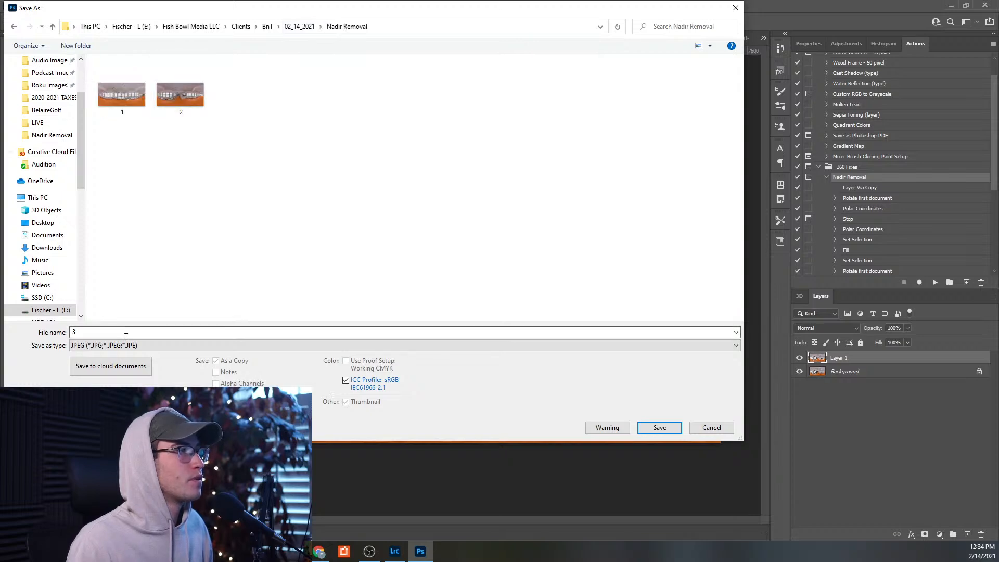
left_click(659, 427)
left_click(571, 140)
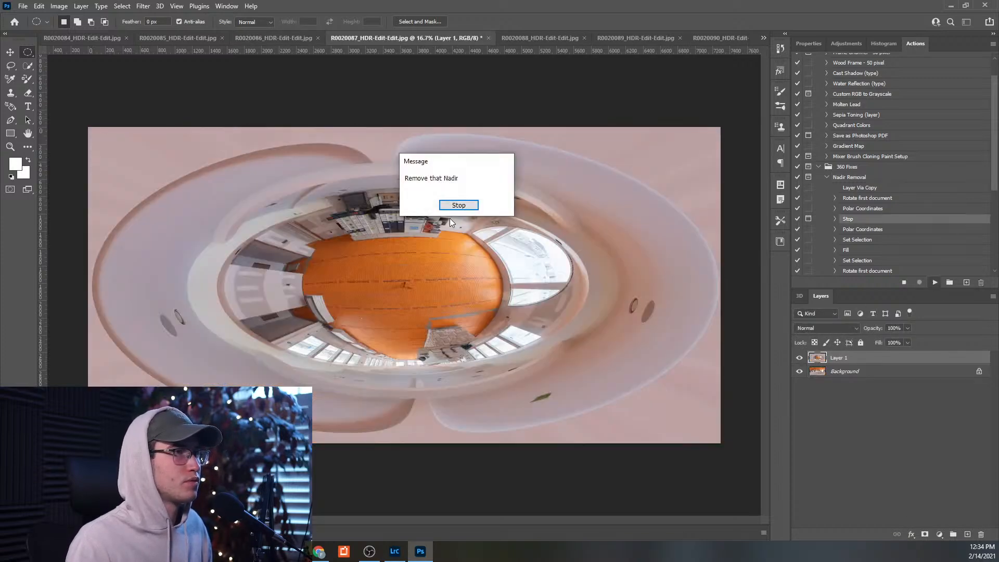
- Stop at R0020087's nadir pause, select the tripod spot on the floor with a small ellipse, and content-aware fill it
left_click(458, 206)
left_click_drag(390, 281, 417, 294)
right_click(406, 289)
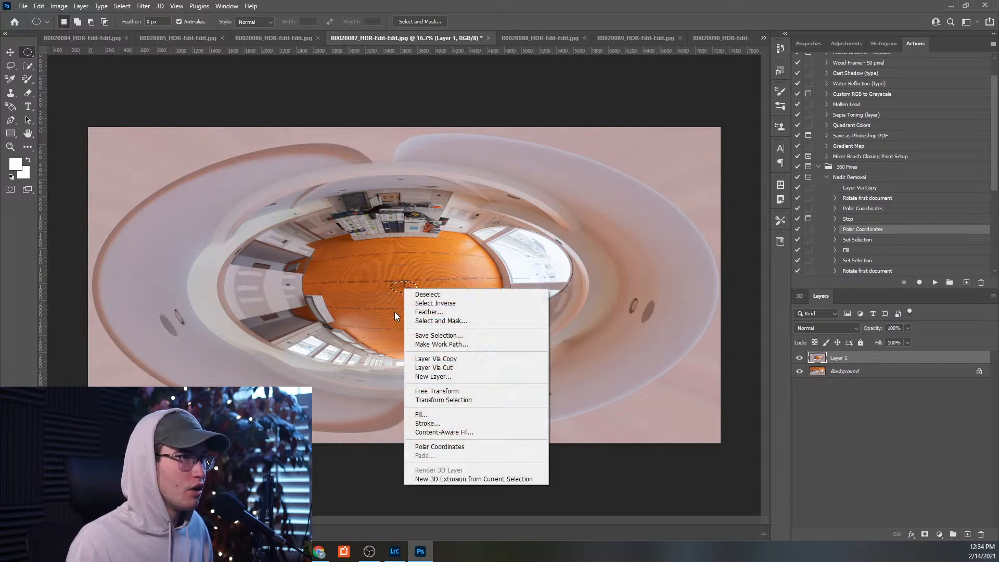
left_click(424, 411)
left_click(327, 123)
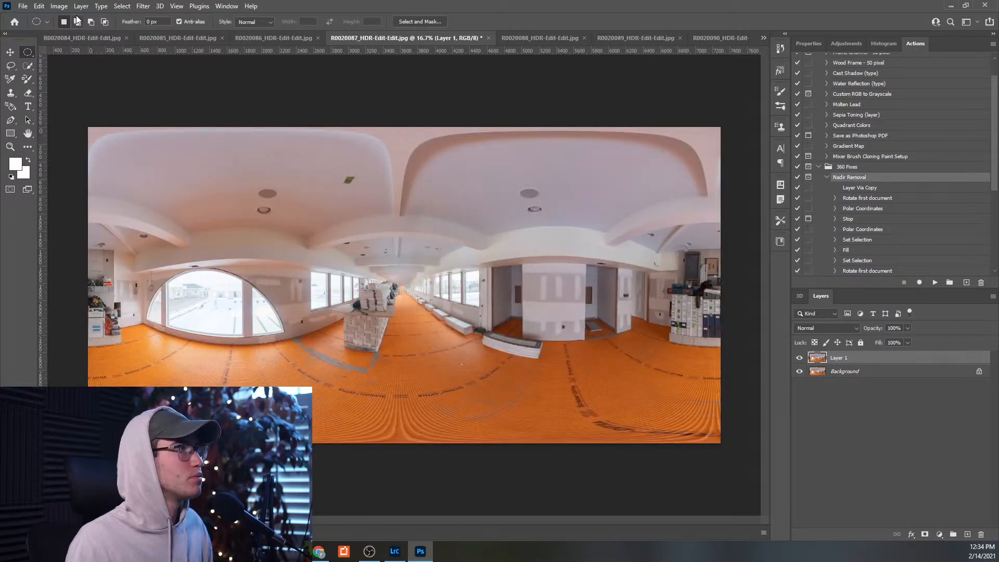
- Save the corrected R0020087 panorama as a JPEG named 4 in the Nadir Removal folder
left_click(22, 11)
left_click(46, 131)
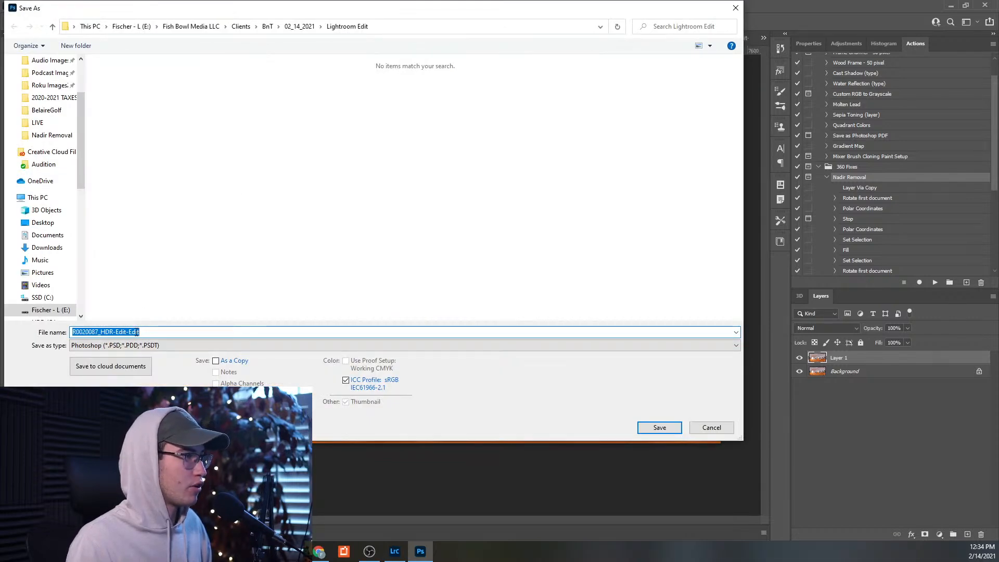
type("4")
left_click(125, 345)
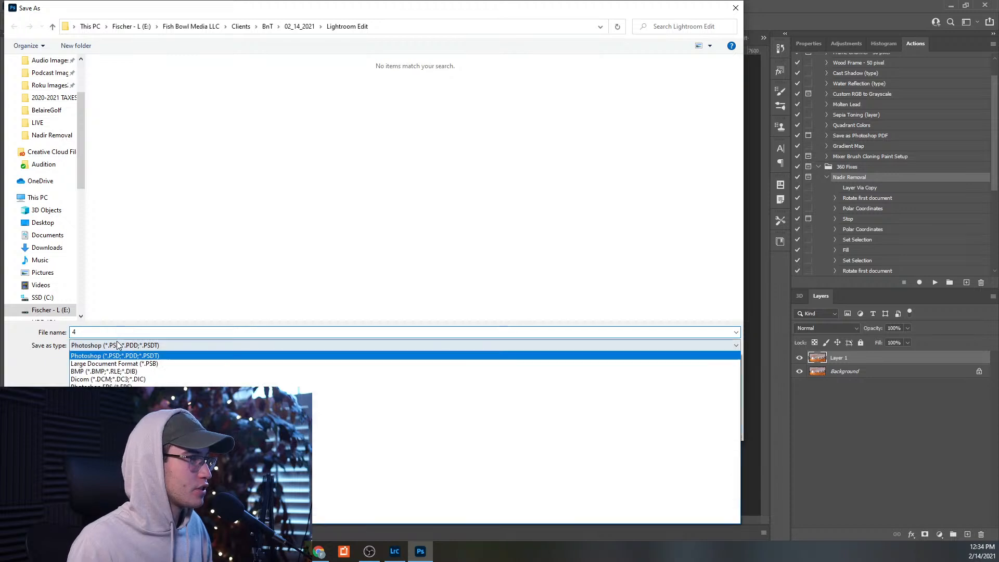
left_click(166, 426)
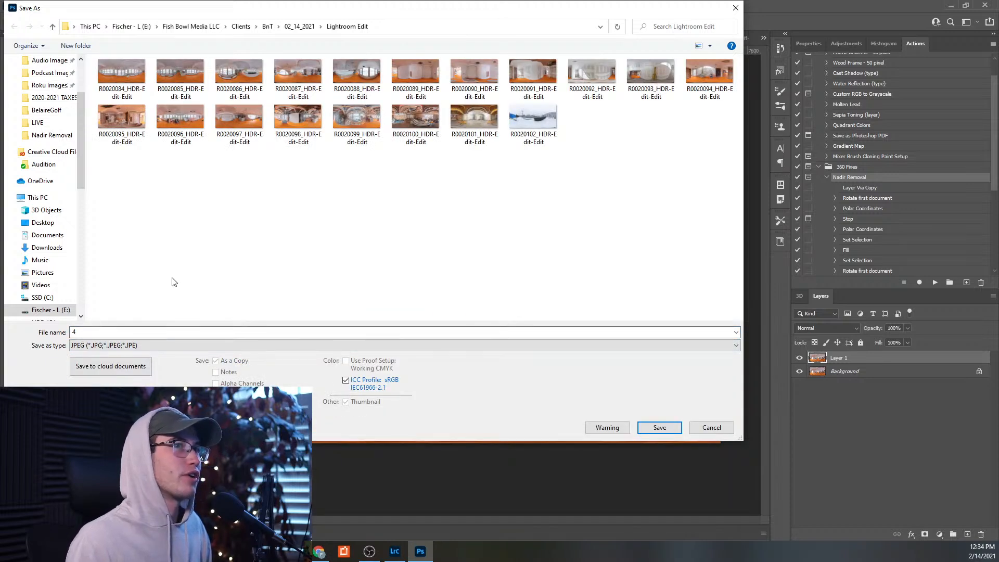
left_click(299, 26)
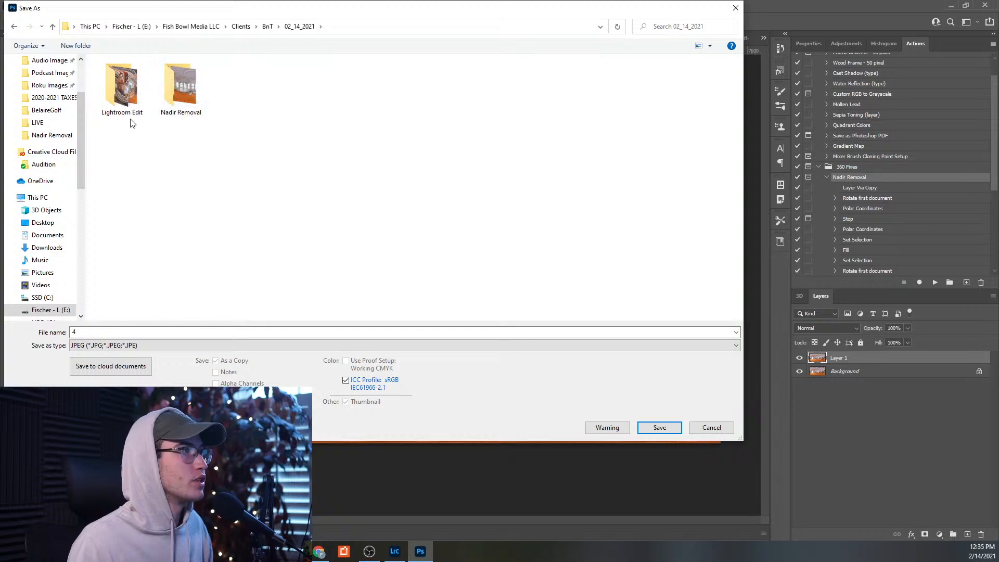
double_click(180, 89)
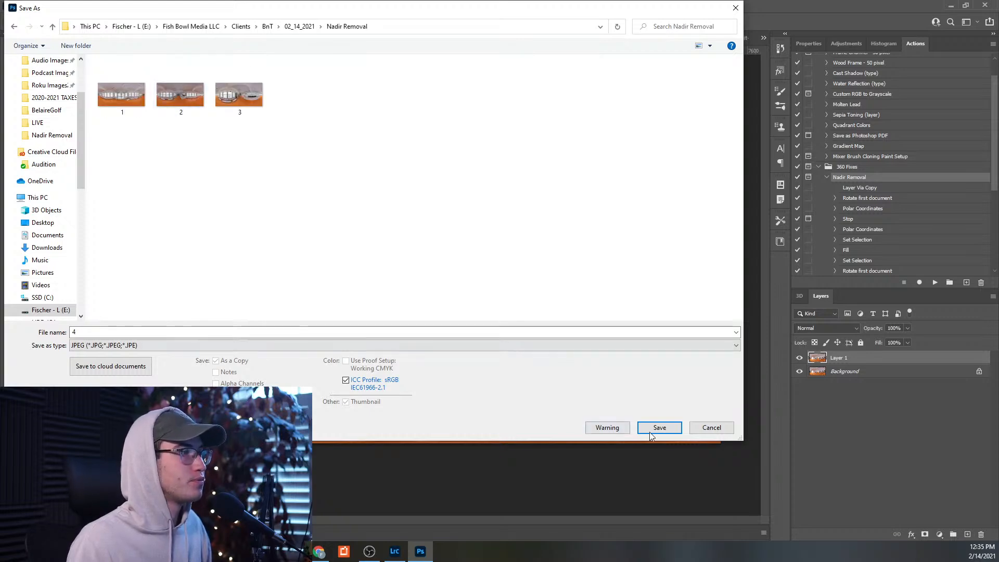
left_click(674, 428)
left_click(566, 138)
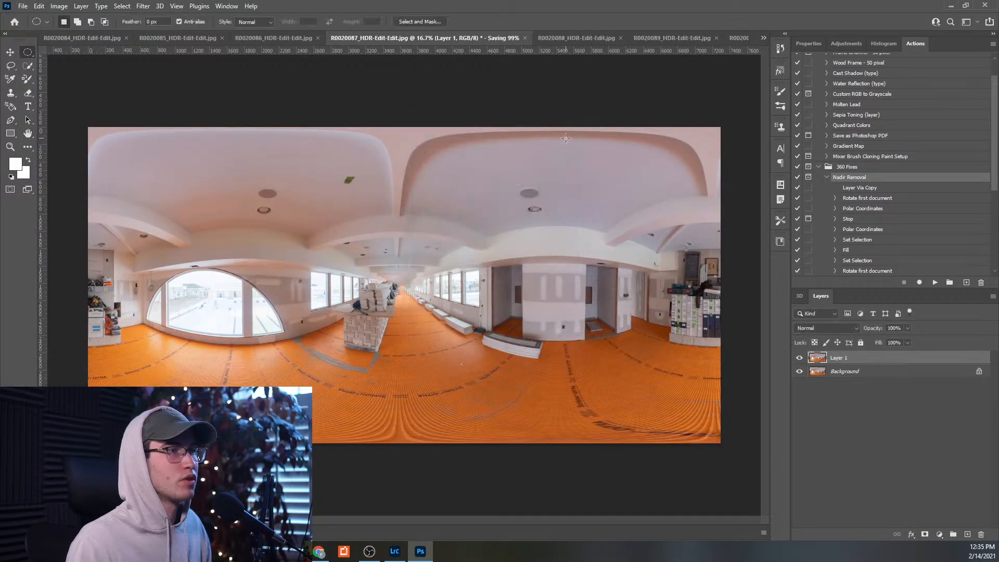
- Run the Nadir Removal action on R0020088_HDR-Edit-Edit.jpg and stop at its nadir pause
left_click(518, 40)
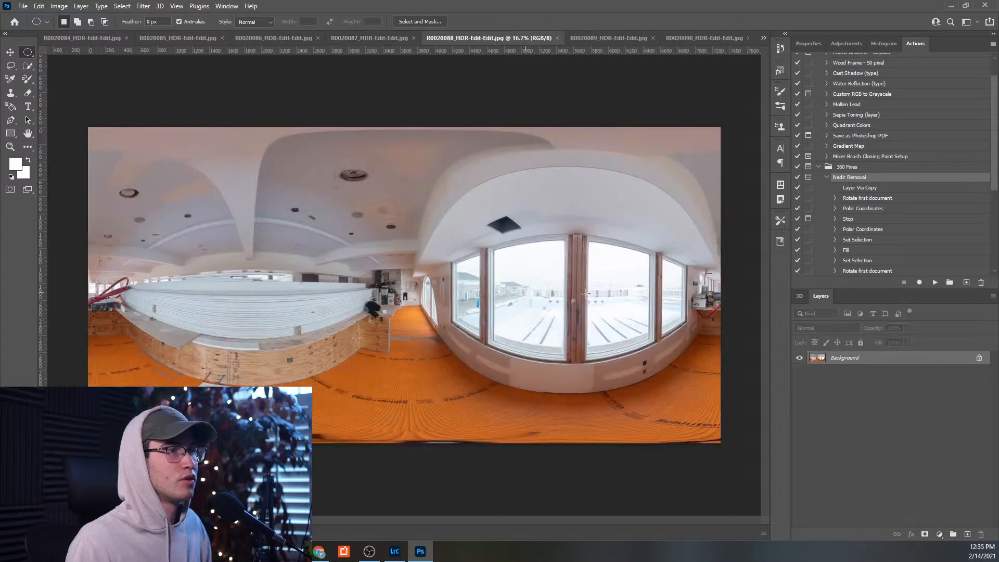
left_click(934, 281)
left_click(457, 204)
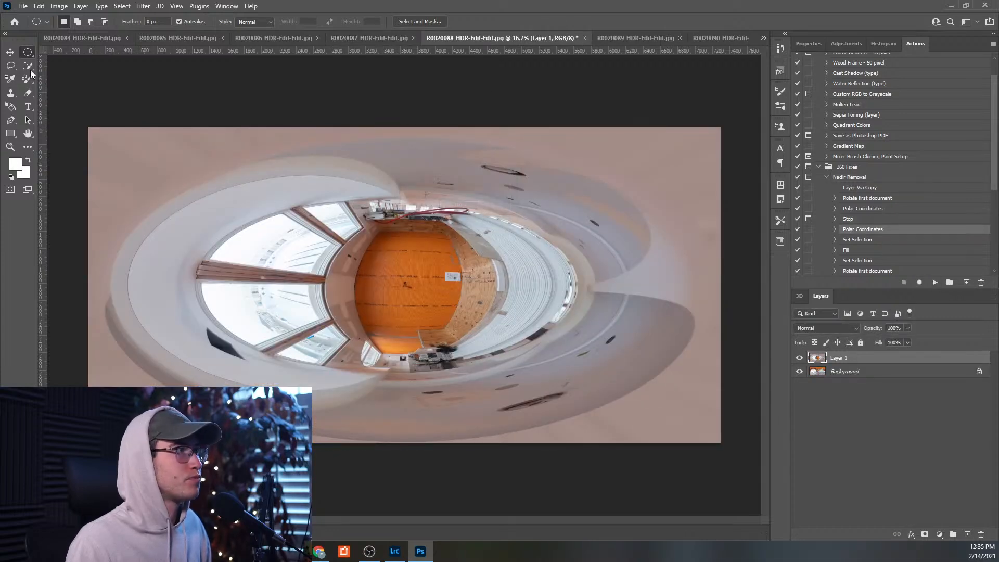
- Select the tripod spot on R0020088's orange floor with a small ellipse, content-aware fill it, and deselect
left_click_drag(391, 280, 419, 293)
right_click(407, 288)
left_click(428, 419)
left_click(320, 123)
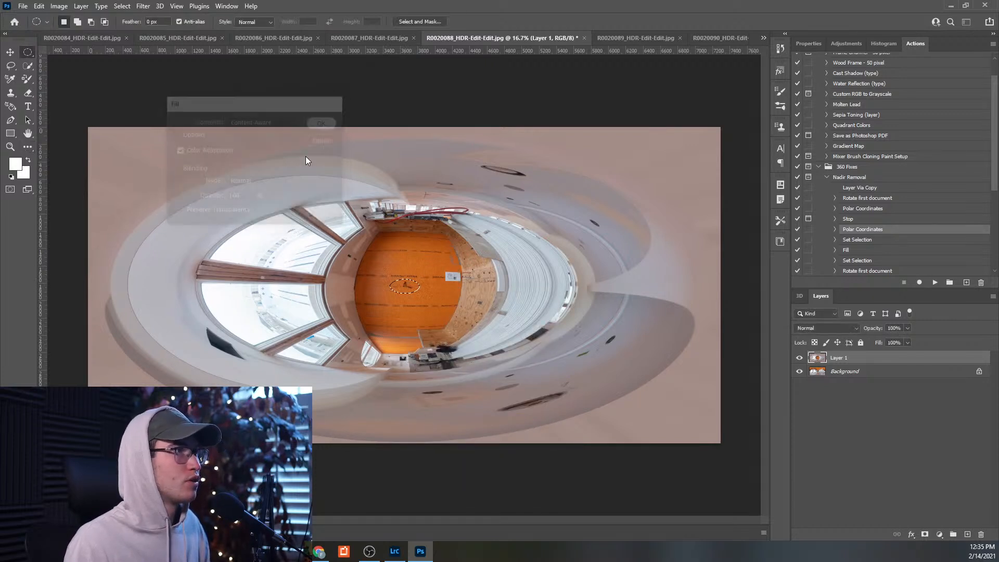
key("ctrl+d")
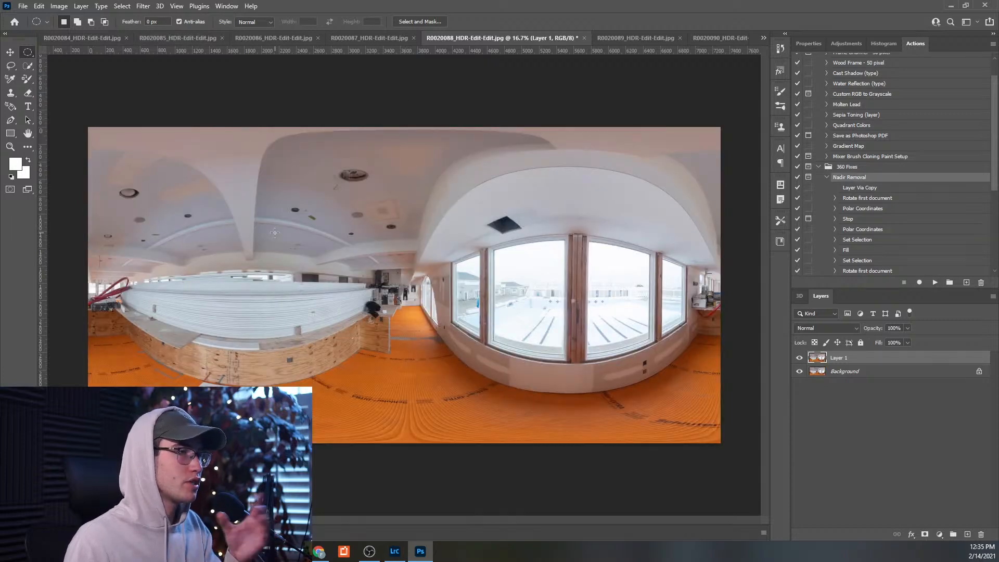
- Save the corrected R0020088 panorama as a JPEG named 5 in the Nadir Removal folder
left_click(23, 5)
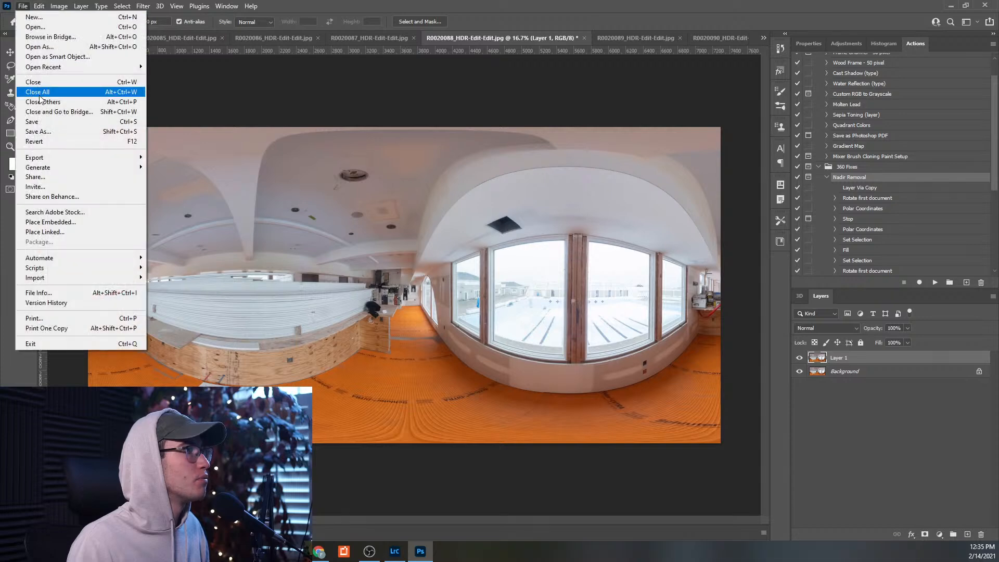
left_click(44, 127)
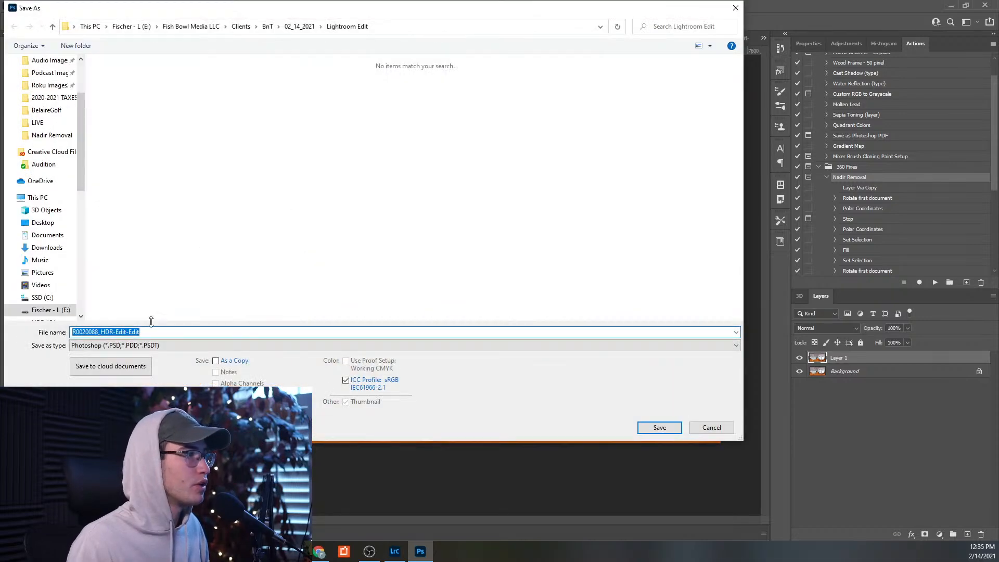
type("5")
left_click(148, 344)
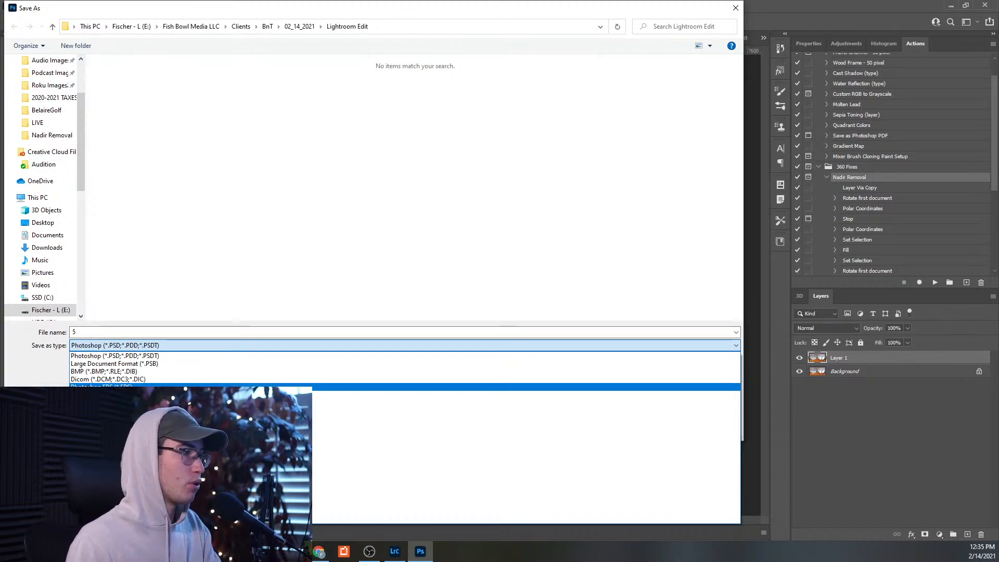
left_click(137, 426)
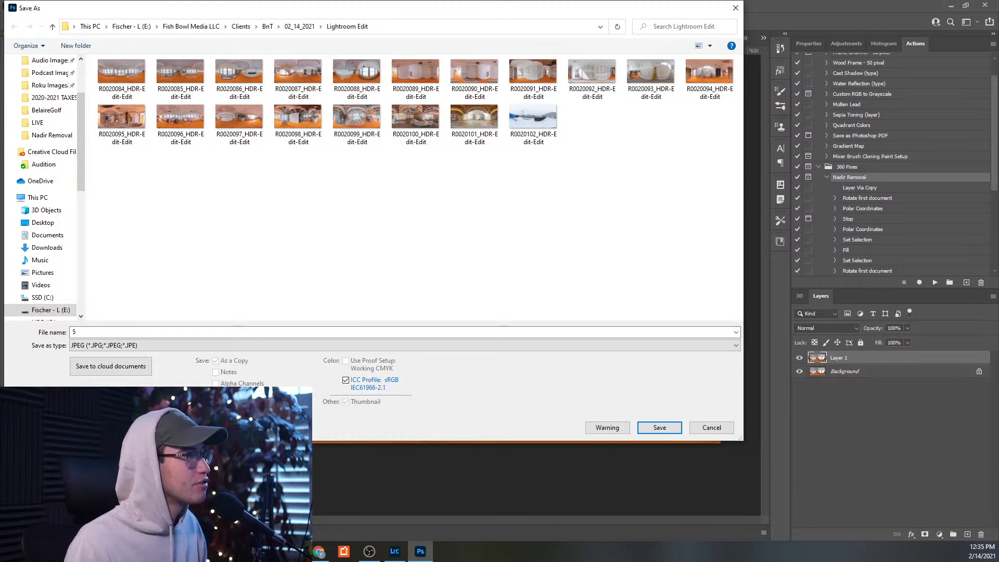
left_click(295, 26)
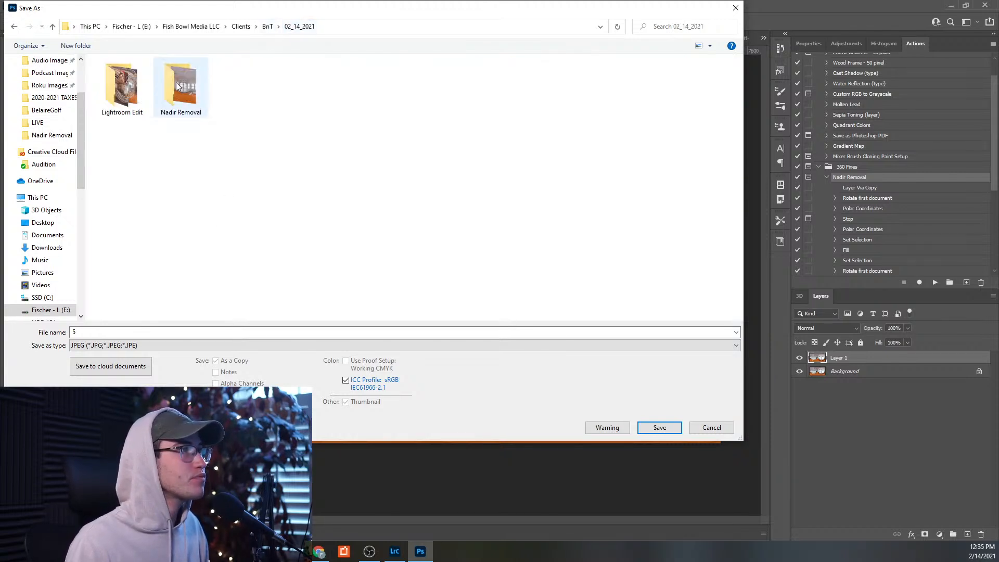
double_click(177, 86)
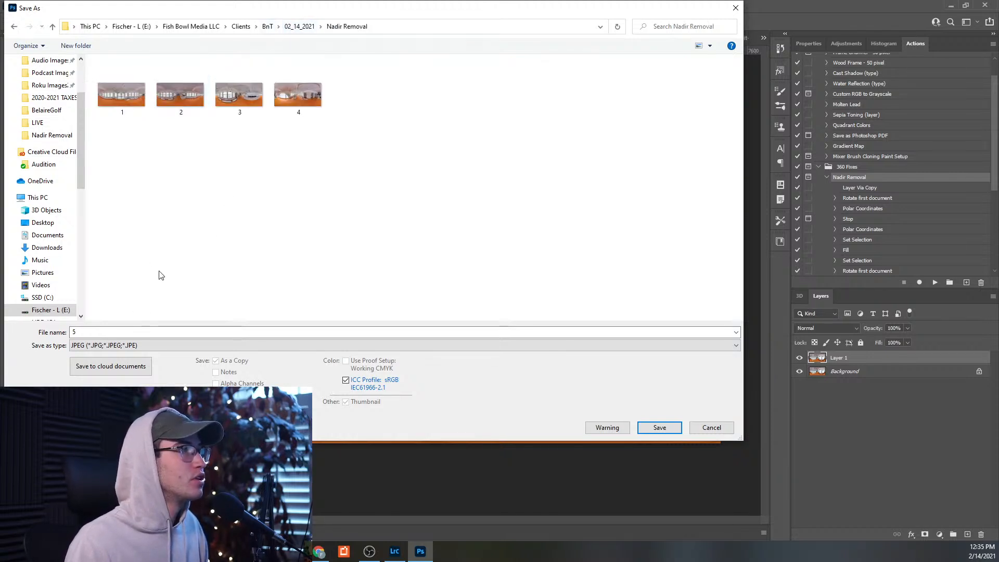
left_click(659, 427)
key("Return")
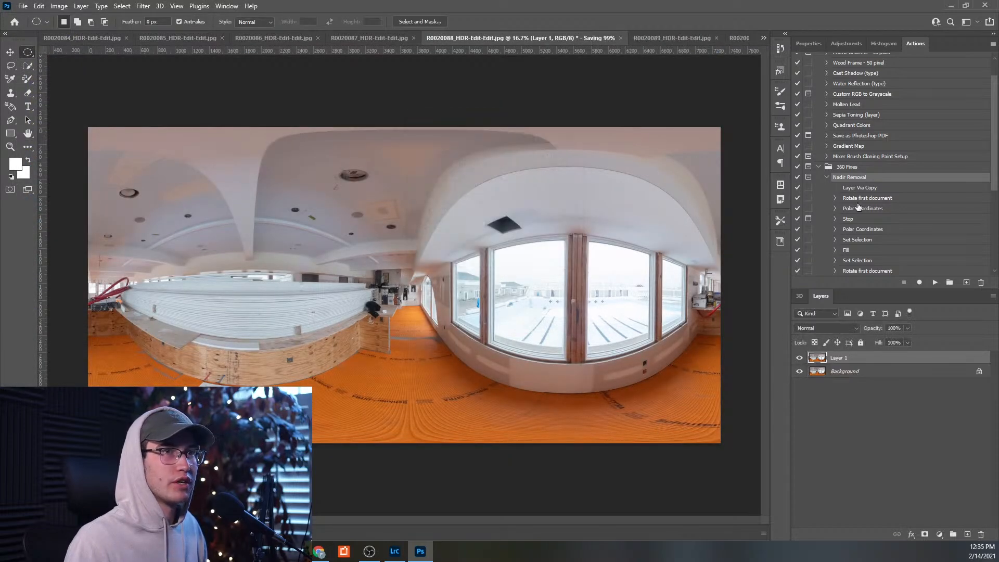
- Run the Nadir Removal action on R0020089_HDR-Edit-Edit.jpg and stop at its nadir pause
left_click(604, 39)
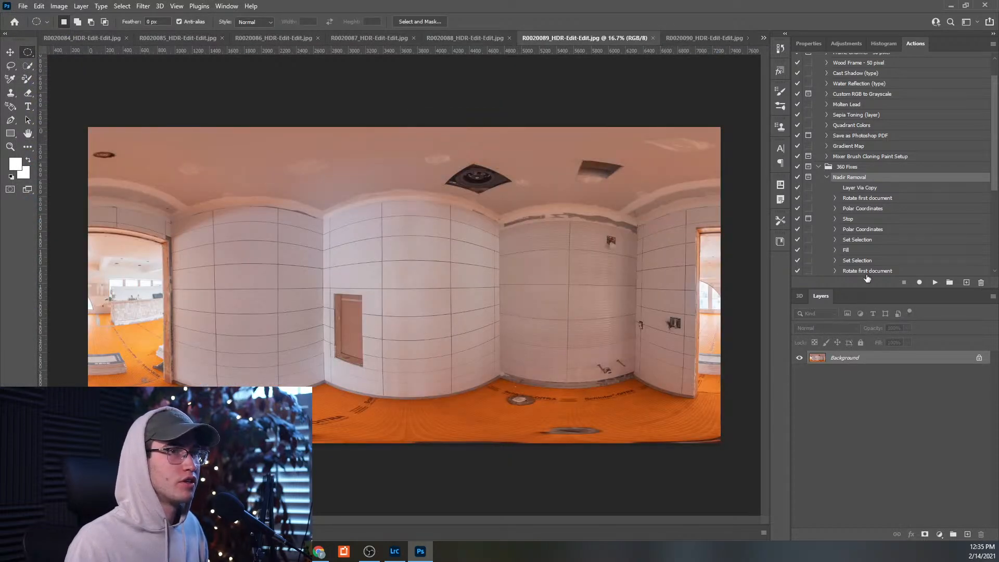
left_click(935, 284)
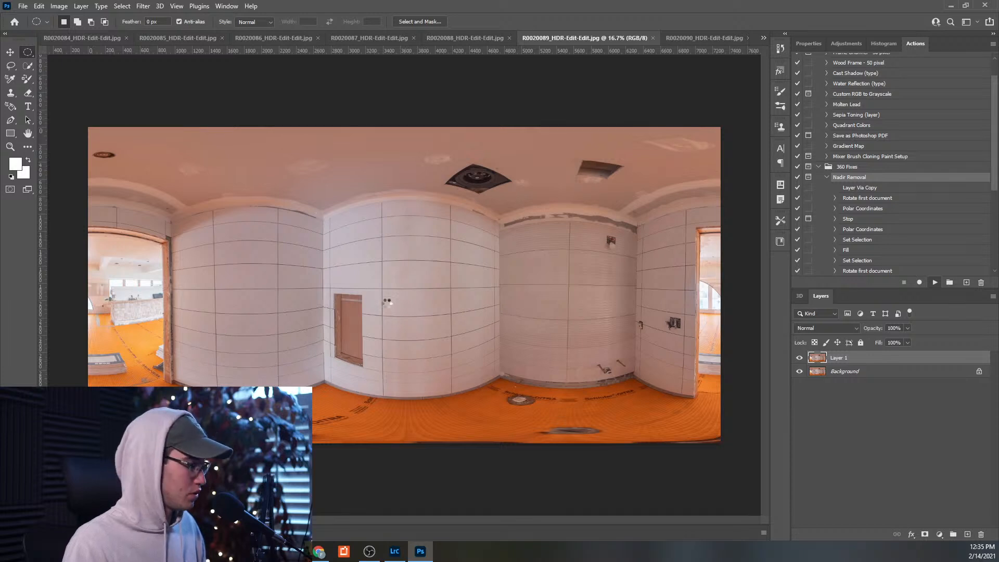
left_click(459, 205)
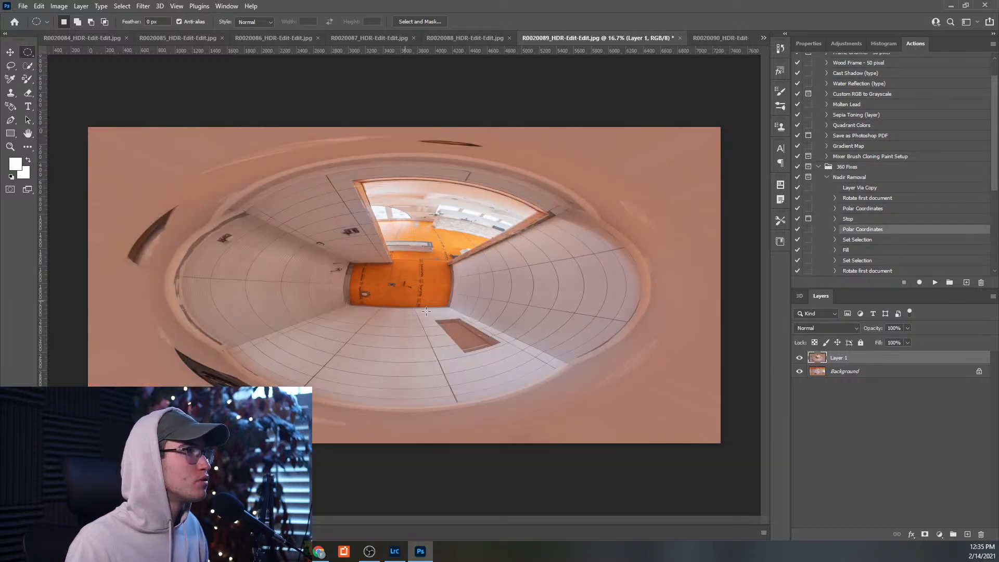
- Select the tripod spot on R0020089's small floor area with an ellipse, content-aware fill it, and deselect
left_click_drag(394, 277, 414, 295)
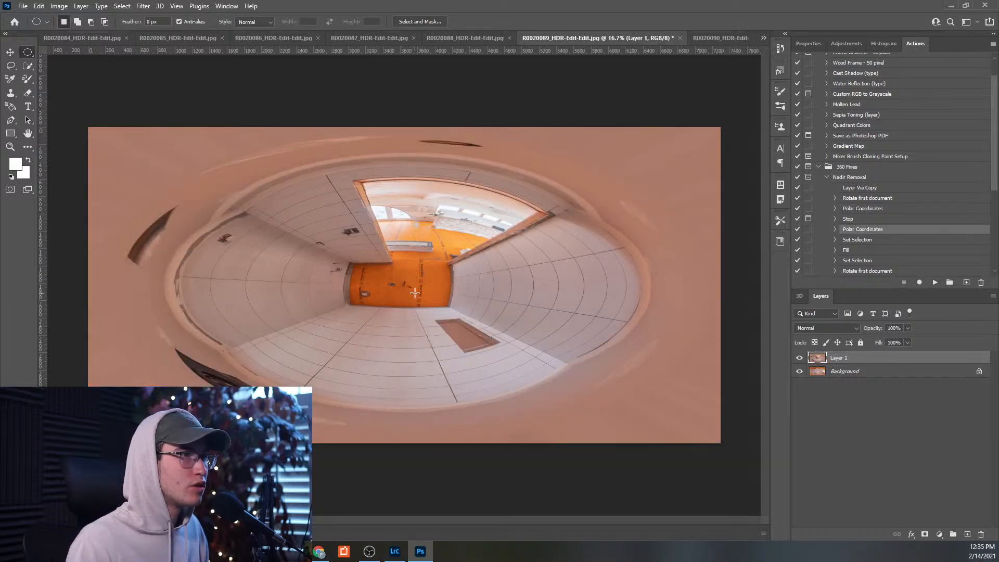
right_click(410, 287)
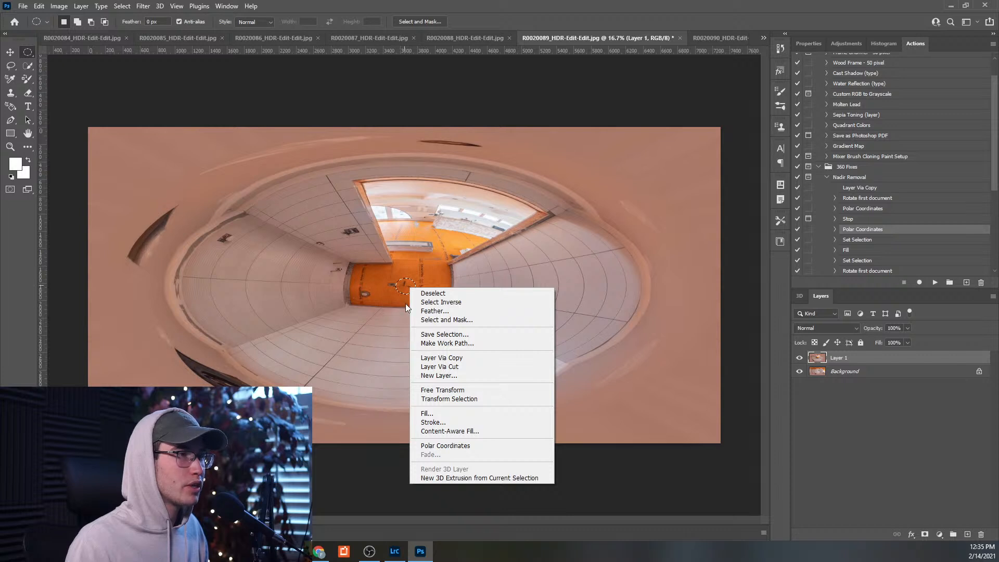
left_click(444, 415)
key("Return")
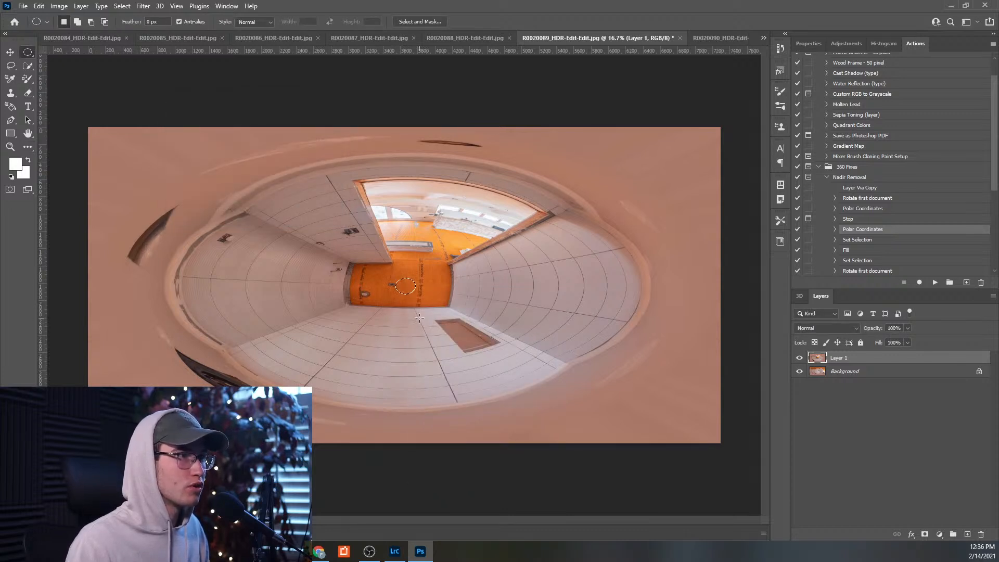
key("ctrl+d")
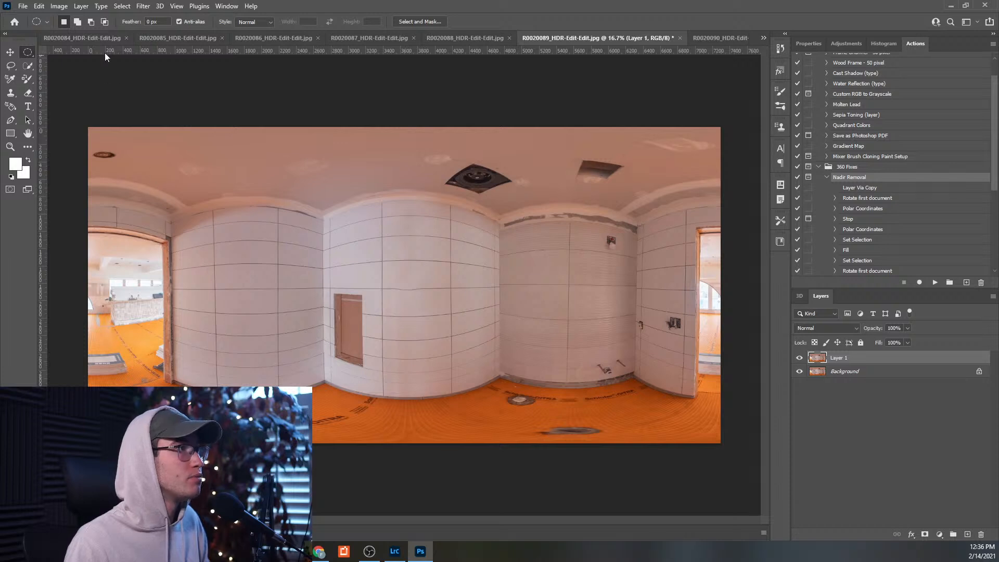
- Save the corrected R0020089 panorama as a JPEG named 6 in the Nadir Removal folder
left_click(25, 8)
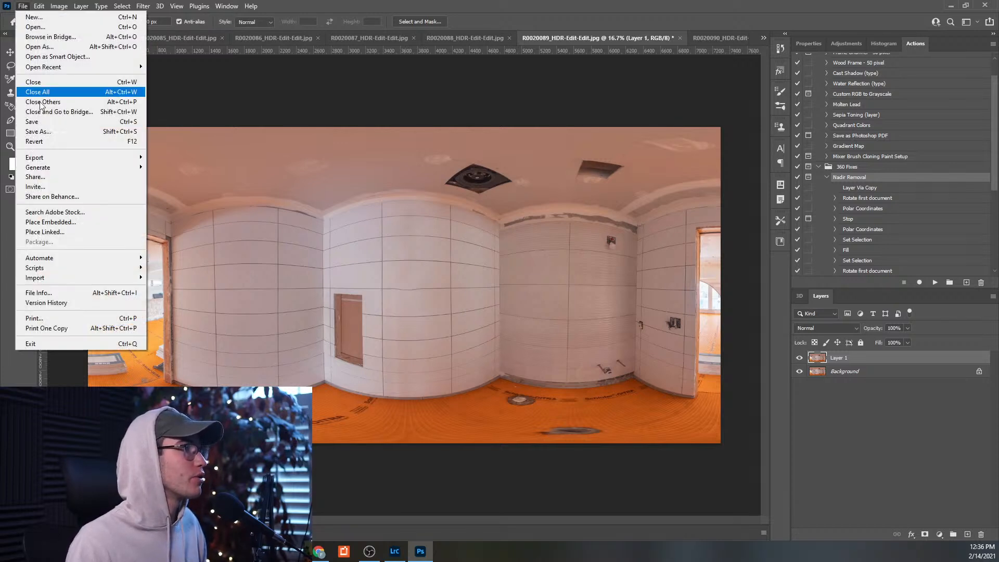
left_click(32, 129)
left_click(299, 26)
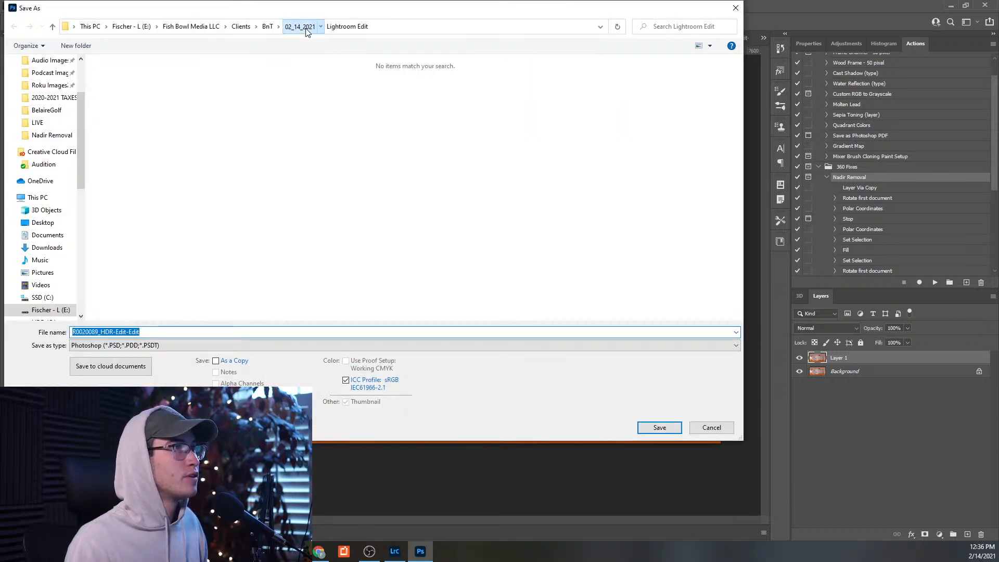
double_click(195, 81)
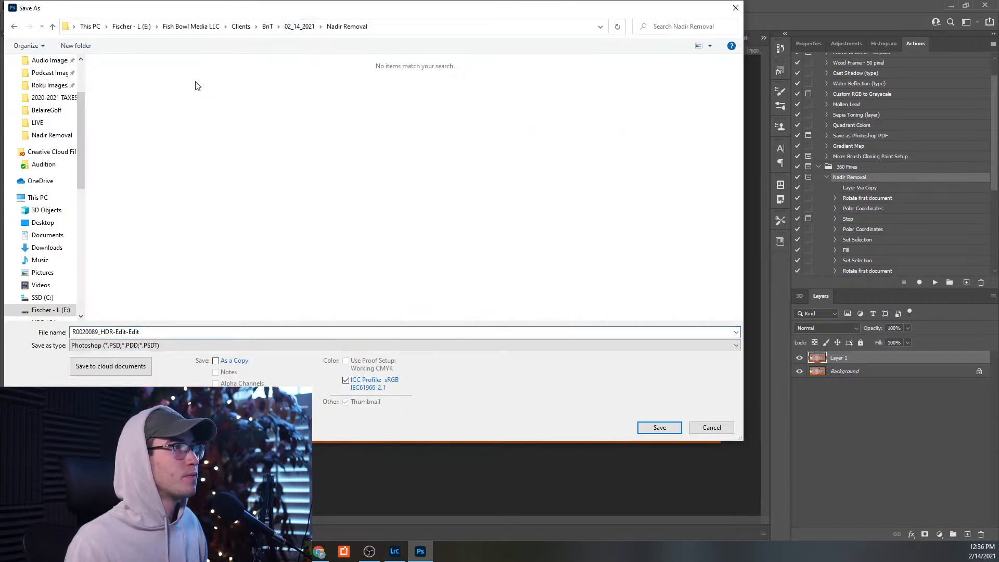
left_click(133, 345)
left_click(364, 426)
double_click(109, 332)
type("6")
left_click(650, 426)
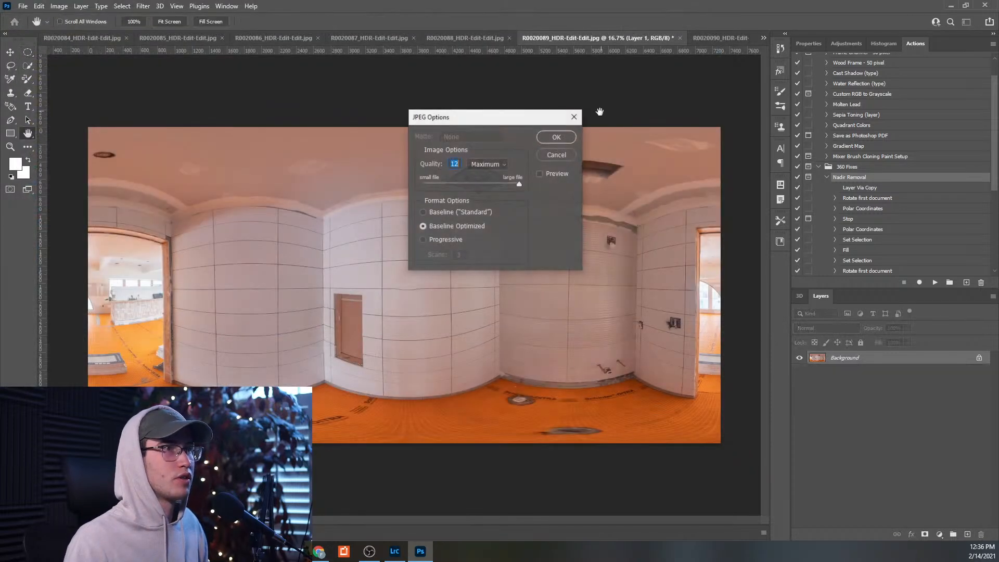
left_click(564, 140)
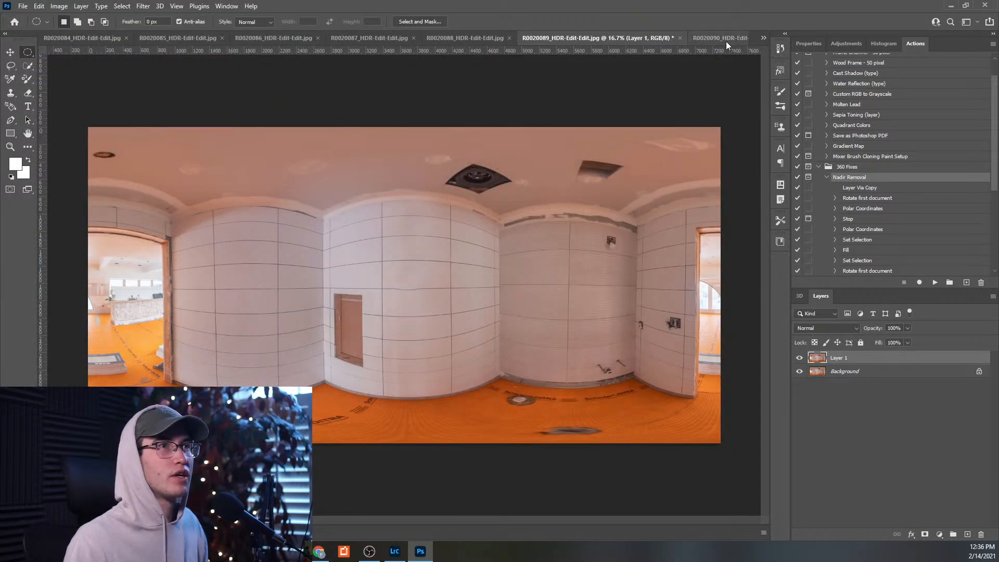
- Run the Nadir Removal action on R0020090_HDR-Edit-Edit.jpg, continuing past its nadir pause through the remaining steps
left_click(726, 41)
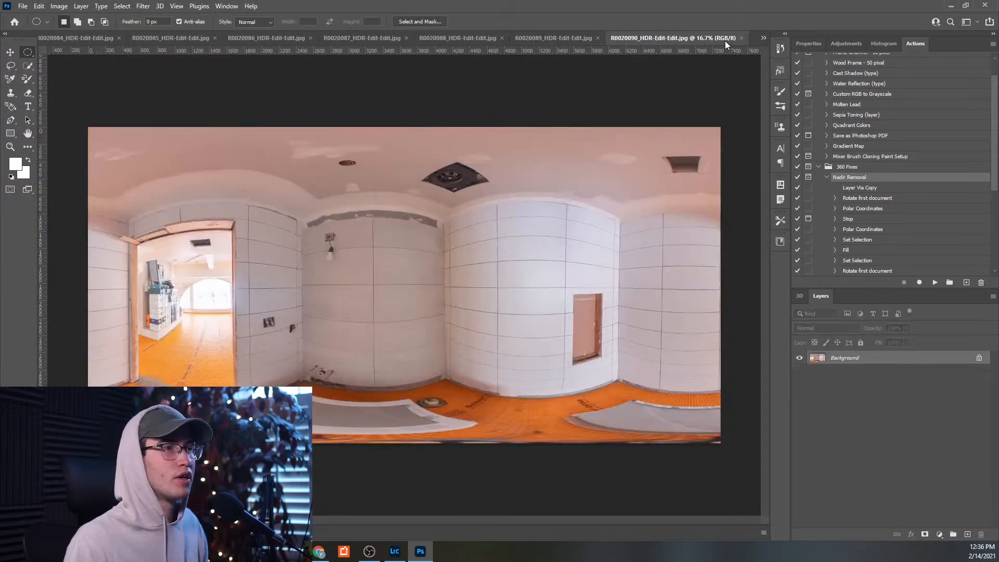
left_click(934, 282)
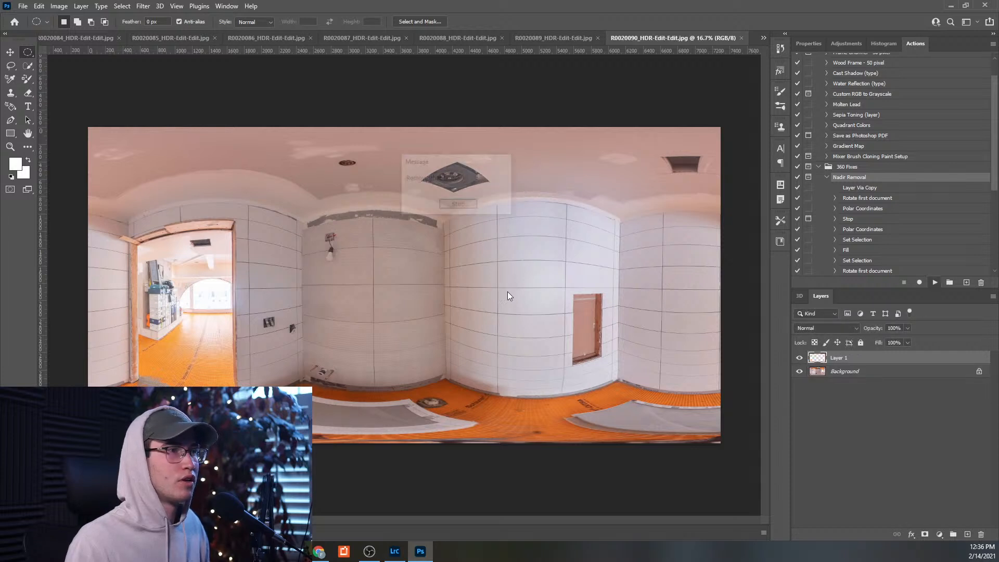
left_click(440, 204)
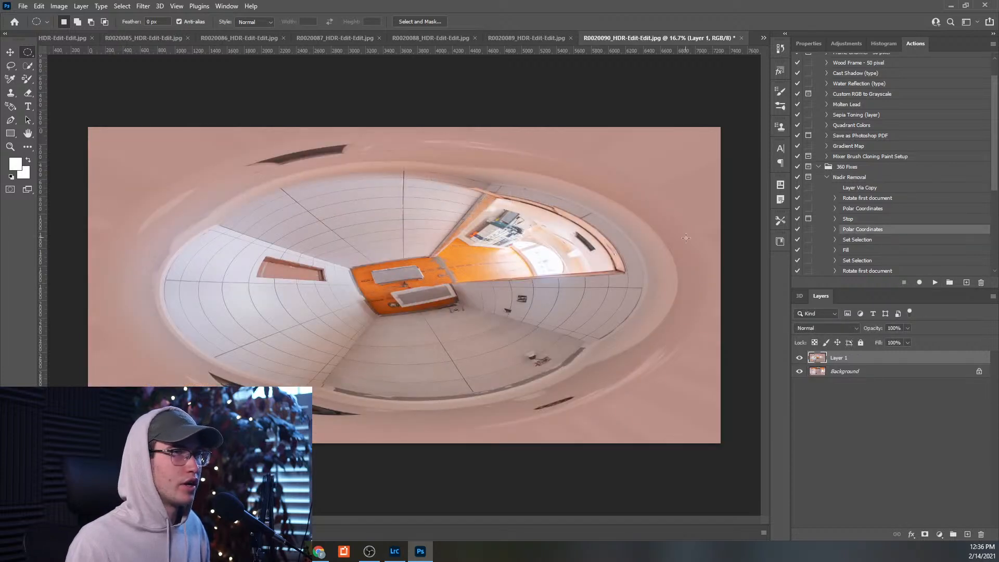
left_click(934, 285)
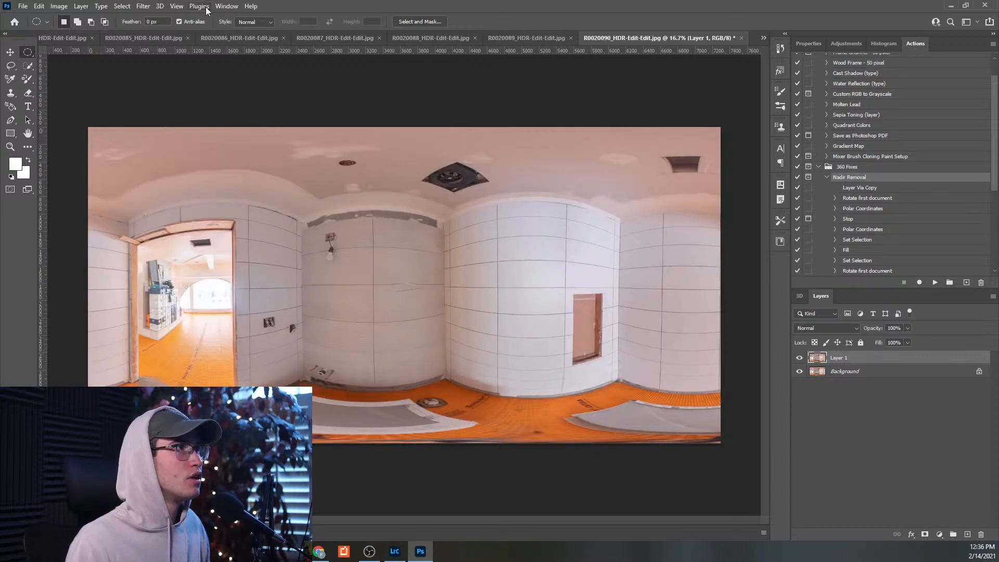
- Turn R0020090's Layer 1 into a spherical panorama layer
left_click(160, 6)
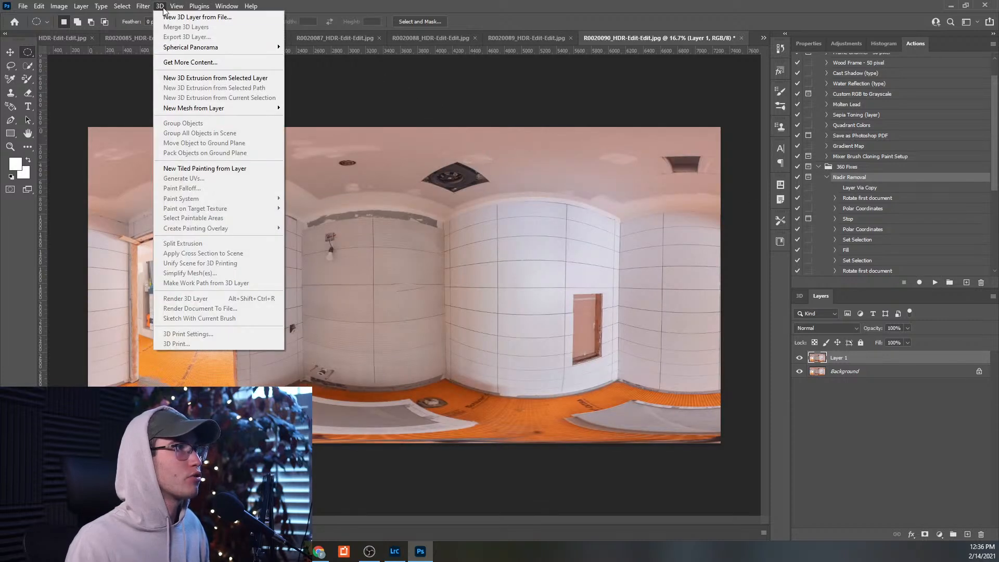
mouse_move(218, 47)
left_click(345, 58)
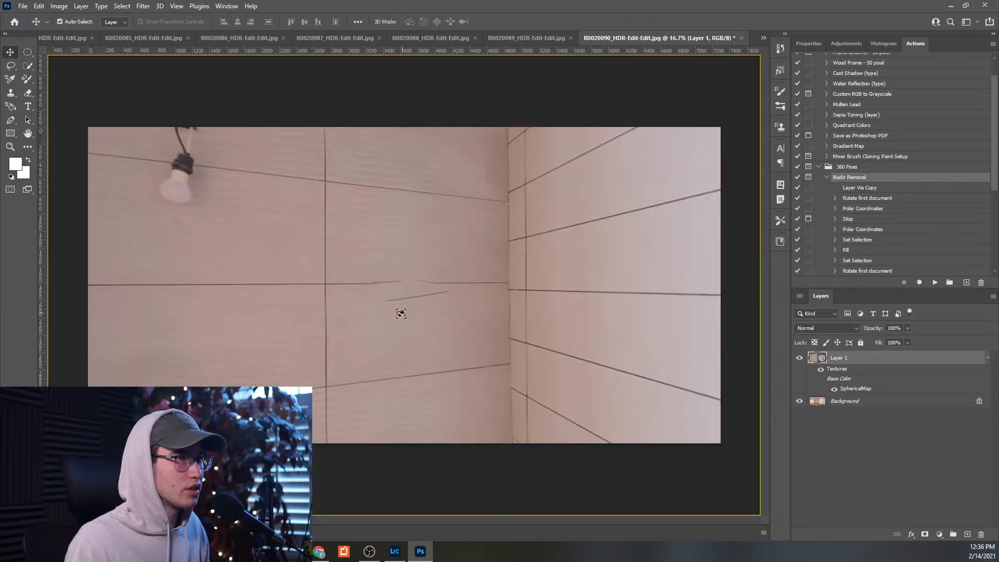
- Lasso the whole broken grout line on the wall beside the light bulb, content-aware fill it, and deselect
left_click(11, 67)
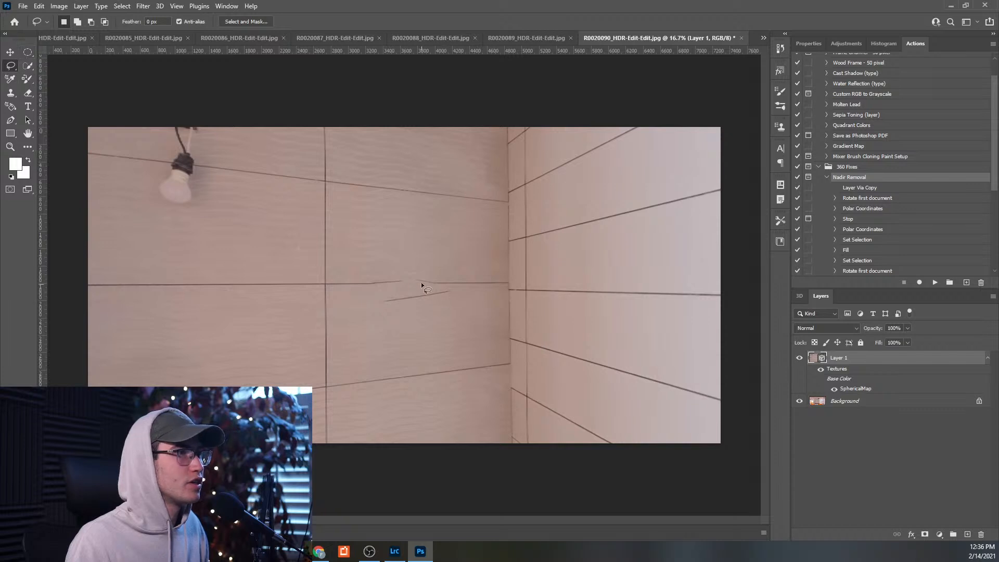
mouse_move(348, 275)
left_mouse_down()
mouse_move(377, 320)
mouse_move(462, 304)
left_mouse_up()
left_click_drag(383, 266, 386, 263)
right_click(400, 298)
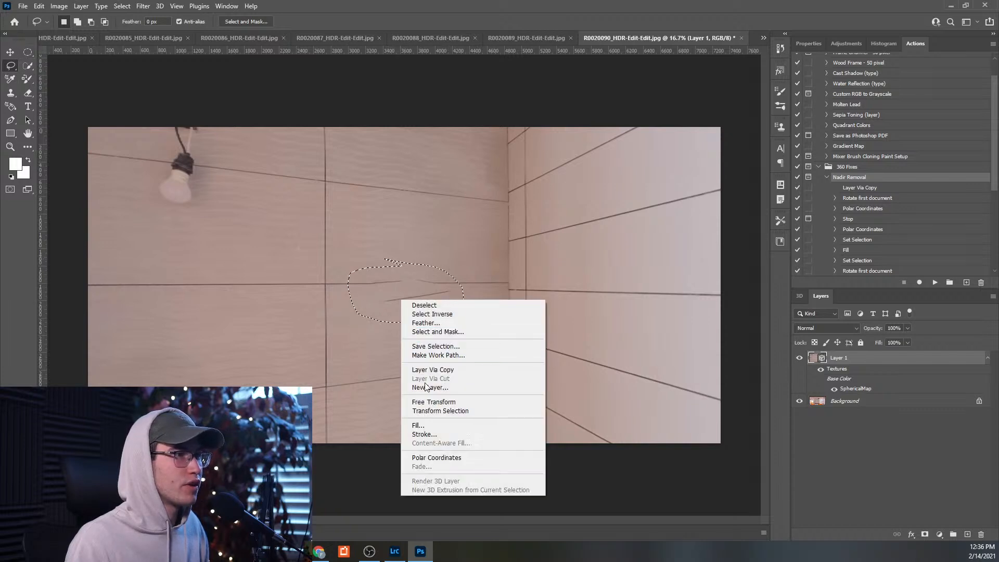
left_click(414, 423)
left_click(324, 123)
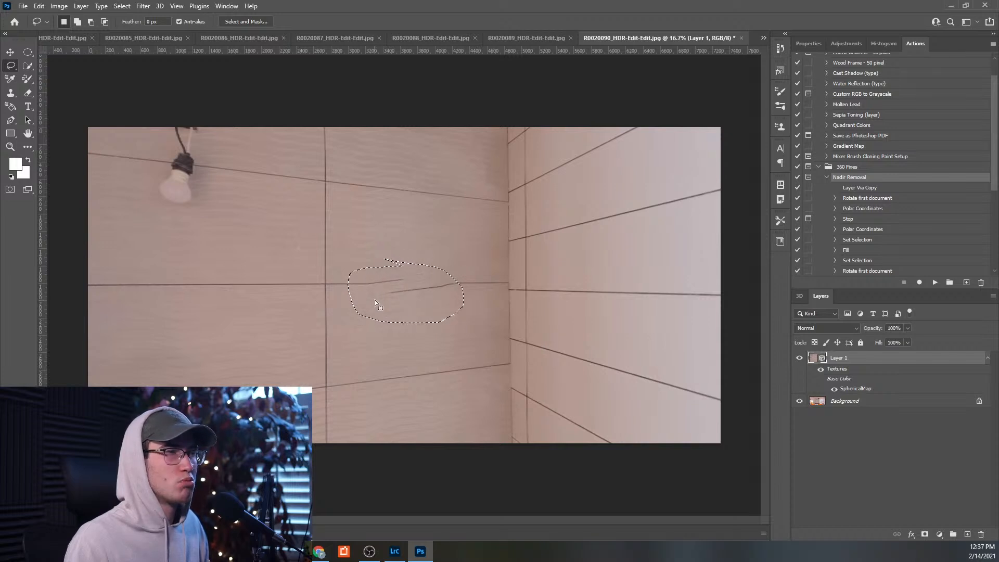
key("ctrl+d")
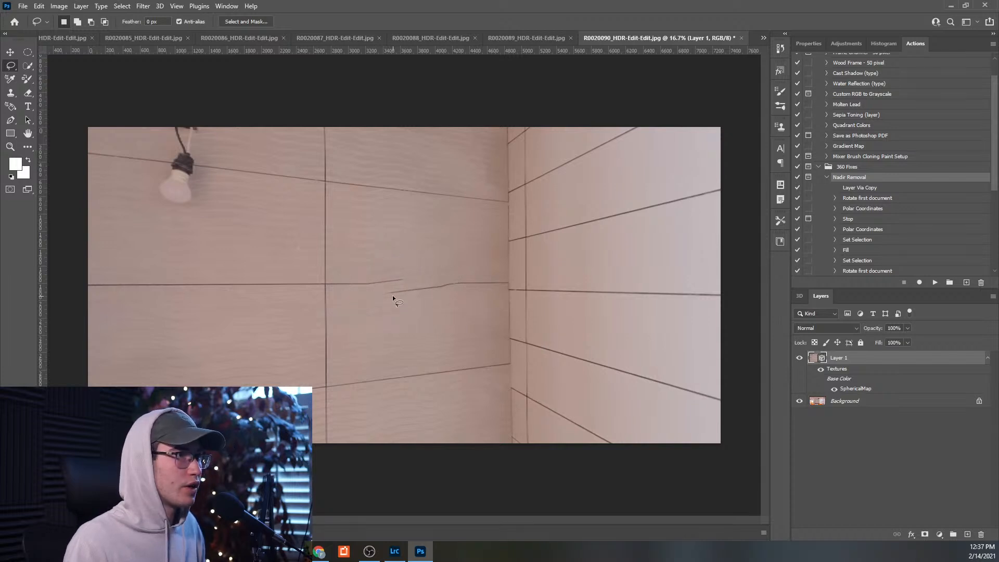
- Lasso the lower stray slanted grout line on the wall, content-aware fill it, and deselect
mouse_move(397, 288)
left_mouse_down()
mouse_move(457, 279)
mouse_move(375, 302)
mouse_move(420, 292)
left_mouse_up()
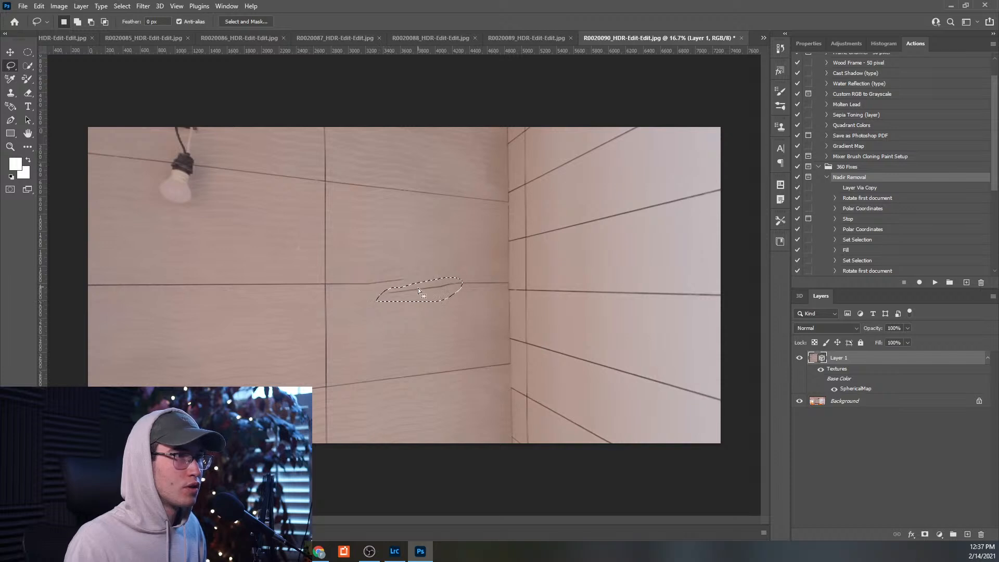
right_click(420, 292)
left_click(446, 411)
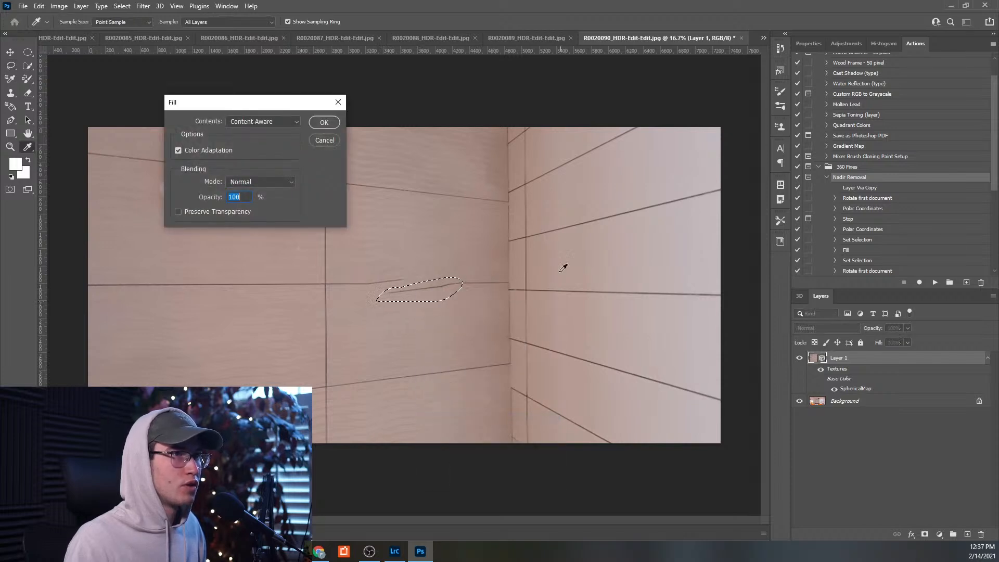
left_click(325, 123)
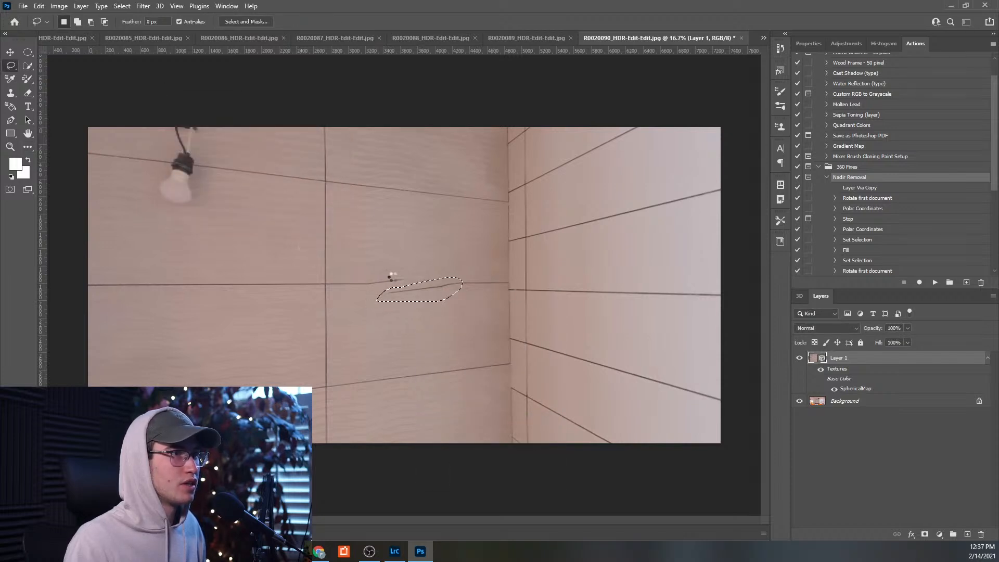
key("ctrl+d")
- Remove the upper stray end of the broken grout line with a lasso selection and content-aware fill, then deselect
mouse_move(377, 277)
left_mouse_down()
mouse_move(399, 287)
mouse_move(394, 274)
left_mouse_up()
right_click(382, 287)
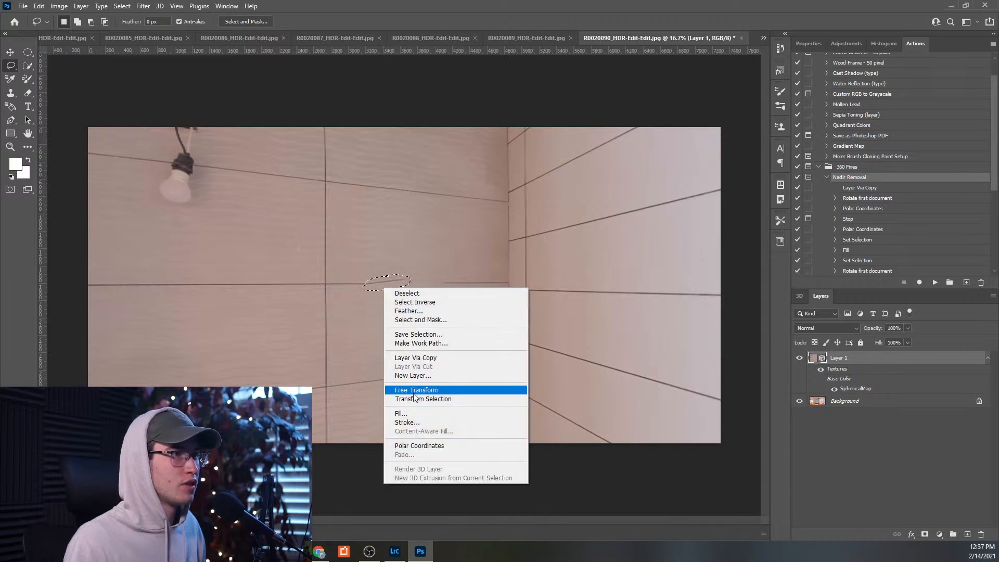
left_click(424, 413)
left_click(328, 122)
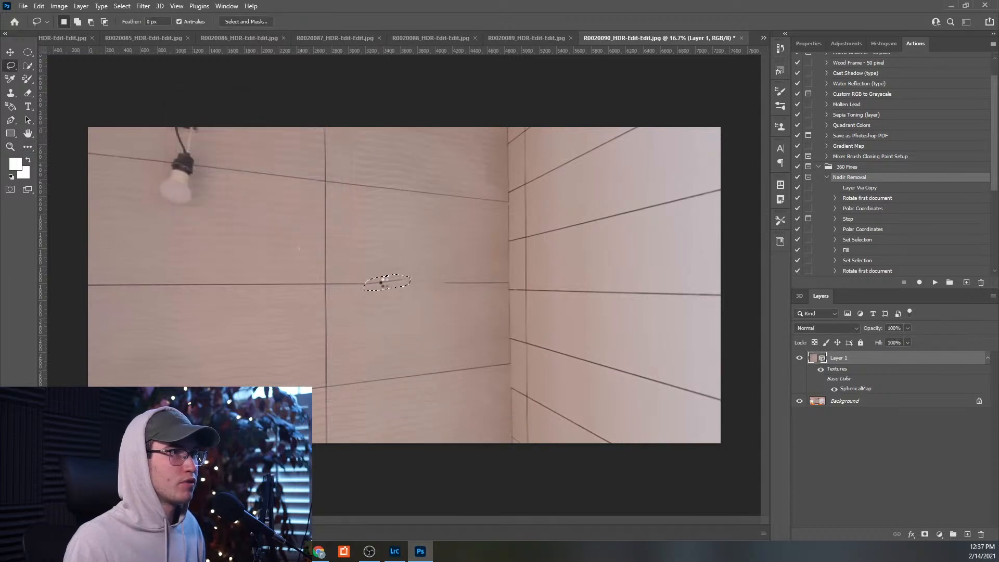
key("ctrl+d")
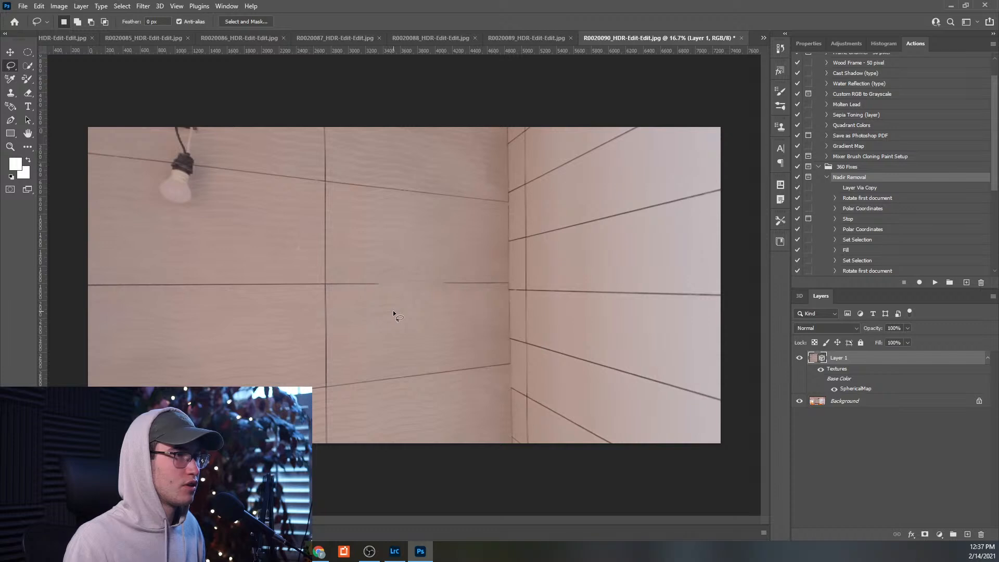
- Bridge the gap in the horizontal wall grout line with the Clone Stamp tool
left_click(10, 93)
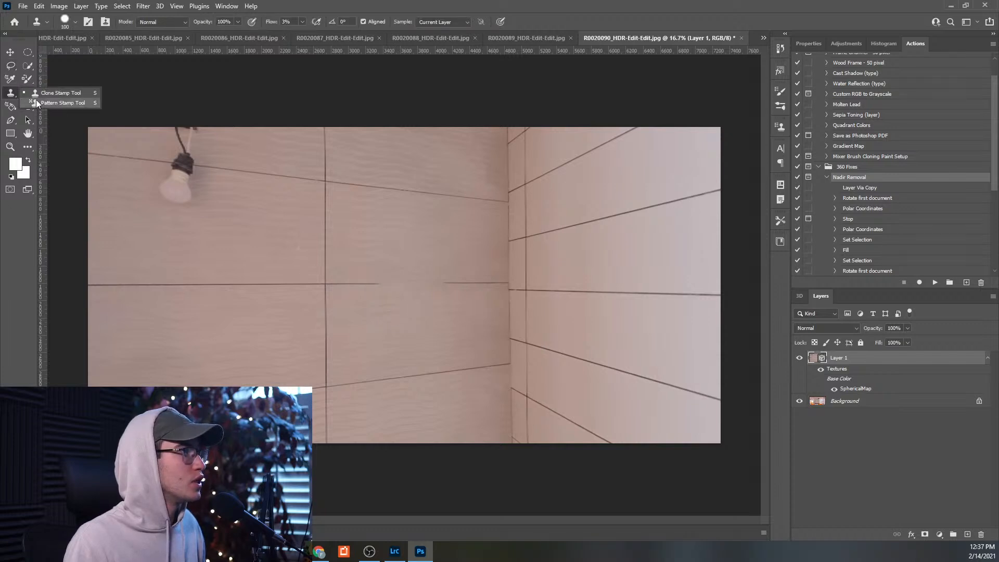
left_click(52, 94)
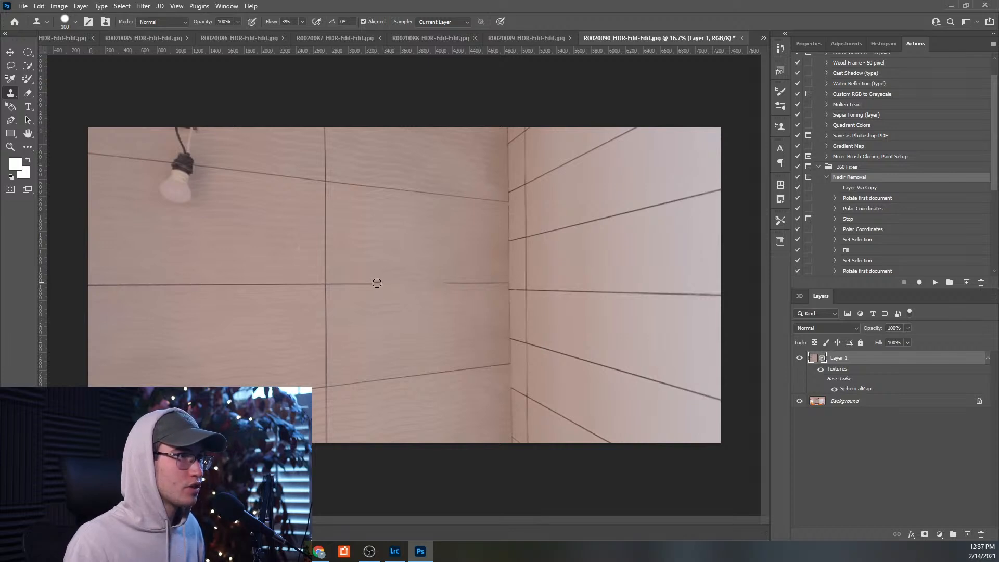
left_click_drag(376, 283, 398, 284)
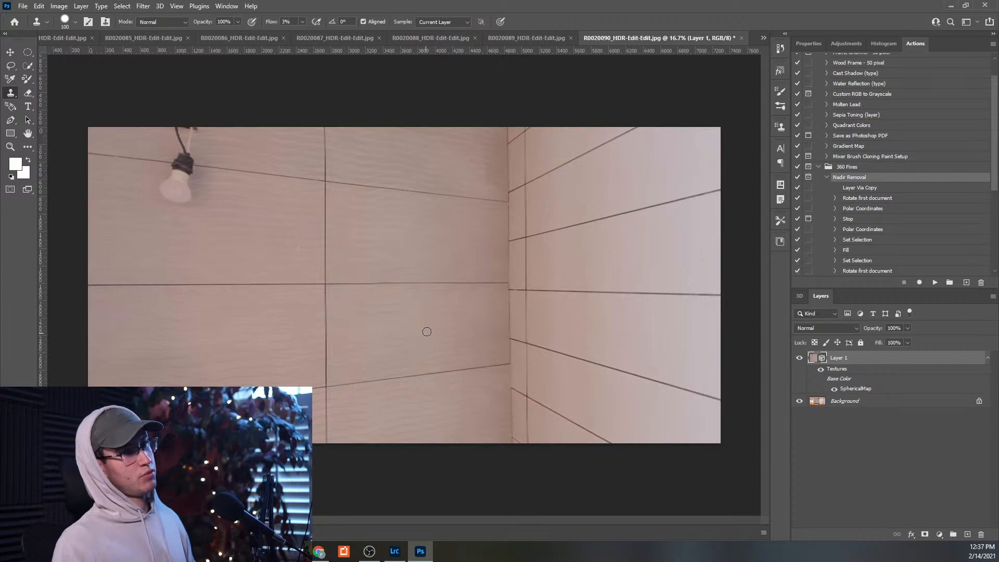
- Lasso the tripod between the two grey floor panels in R0020090's panorama, content-aware fill it, and deselect
left_click(10, 52)
left_click_drag(208, 218, 636, 370)
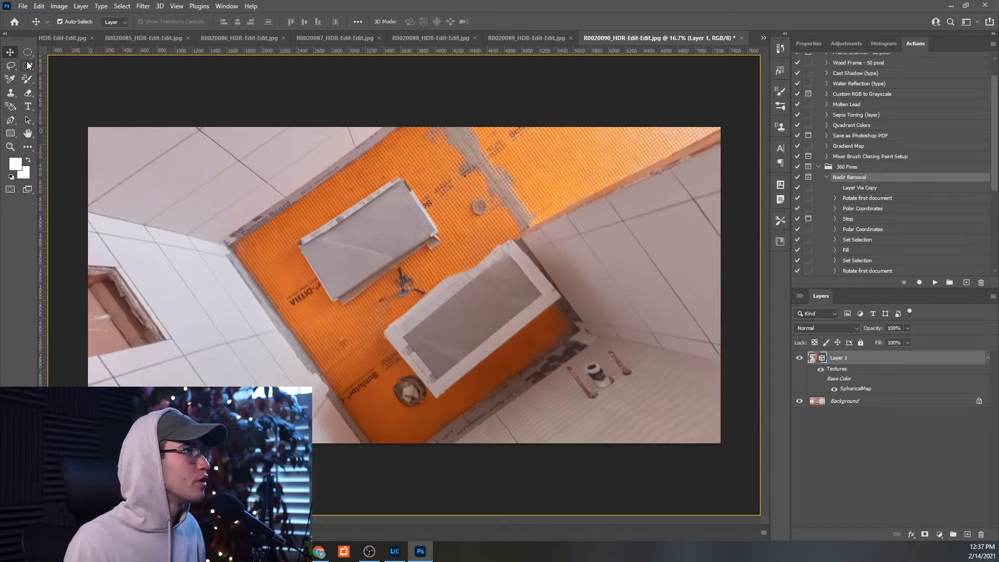
key("l")
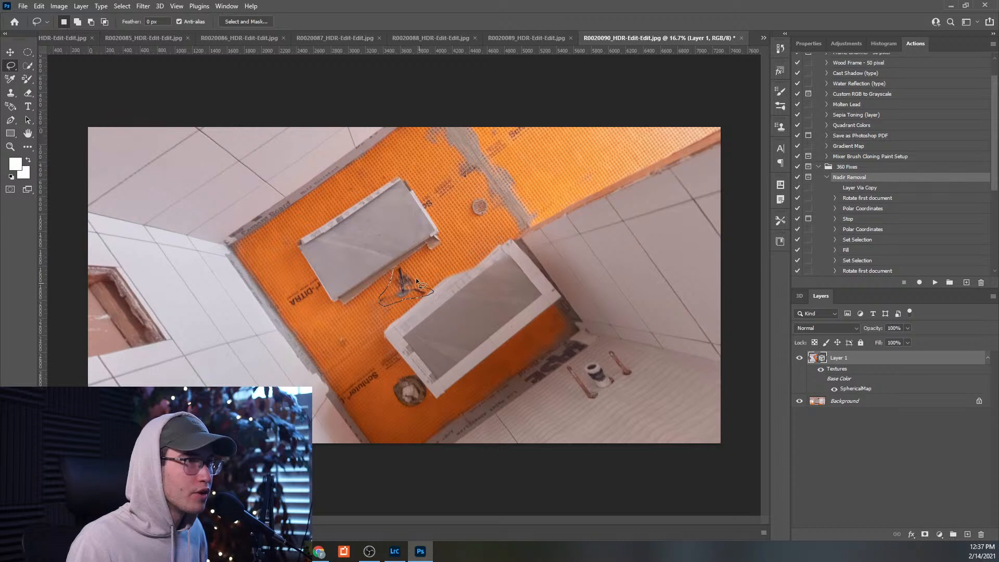
right_click(397, 287)
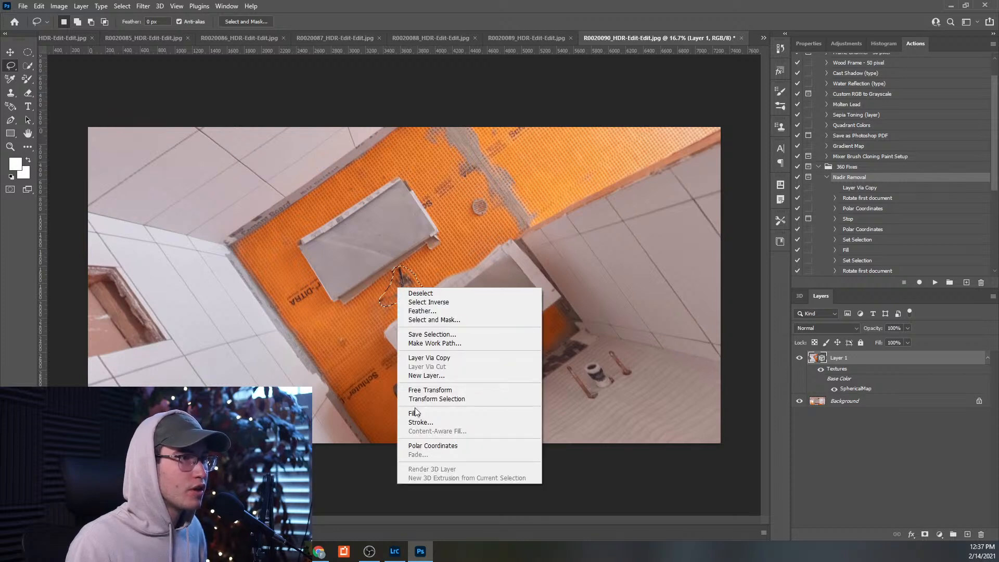
left_click(415, 412)
left_click(330, 129)
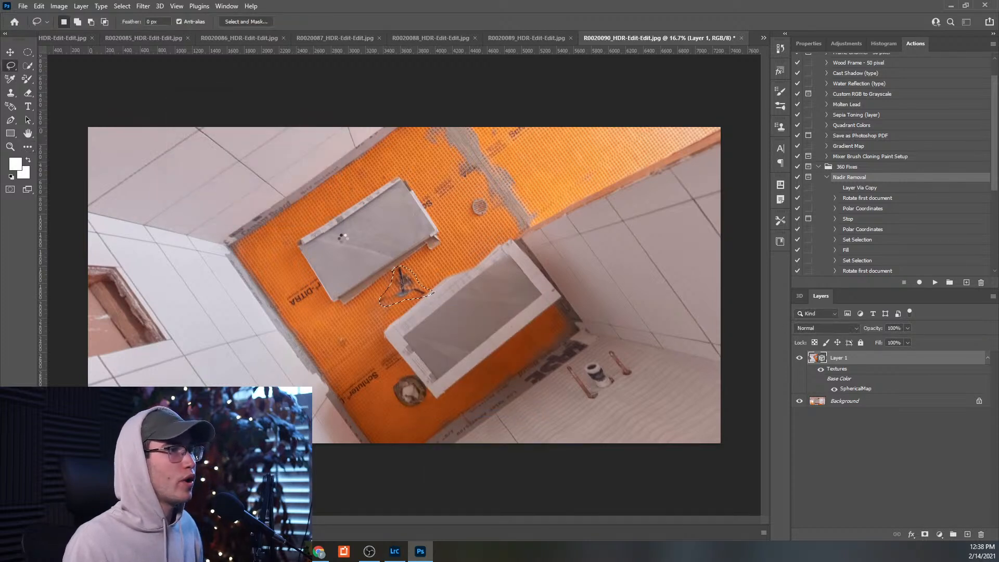
left_click(371, 298)
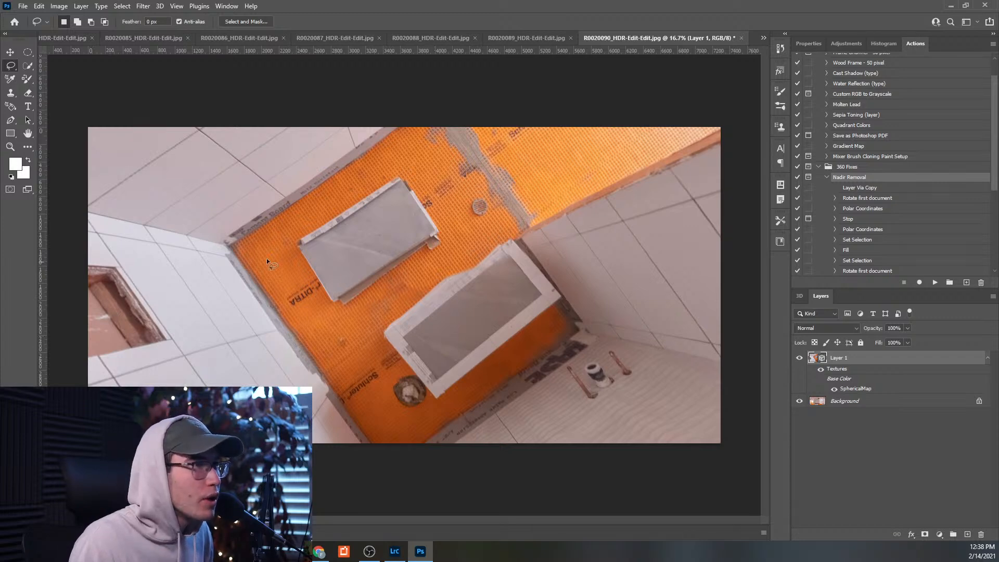
- Export the repaired R0020090 spherical panorama as a JPEG named 7 in the Nadir Removal folder
key("v")
left_click_drag(333, 279, 645, 299)
left_click(160, 6)
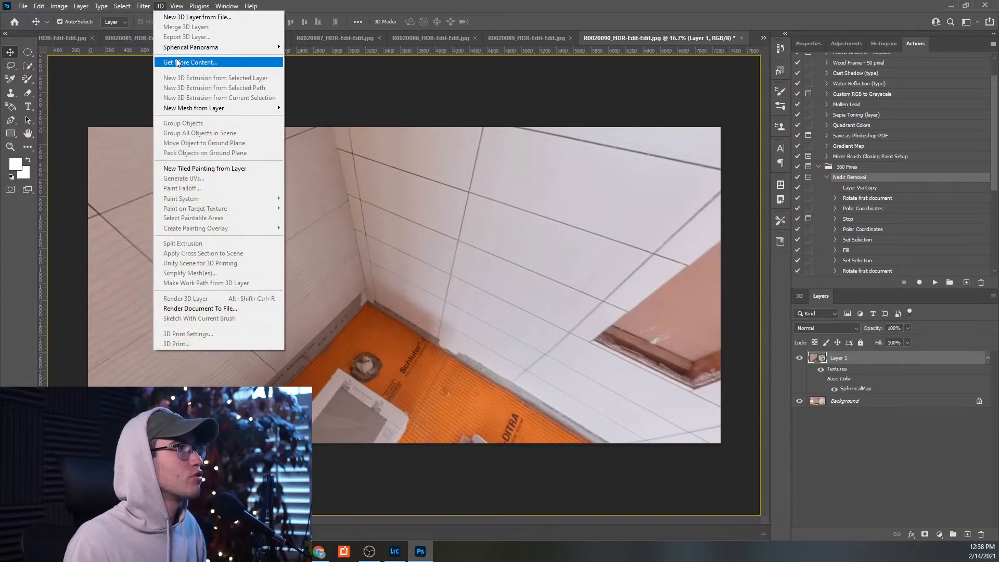
mouse_move(216, 51)
left_click(320, 63)
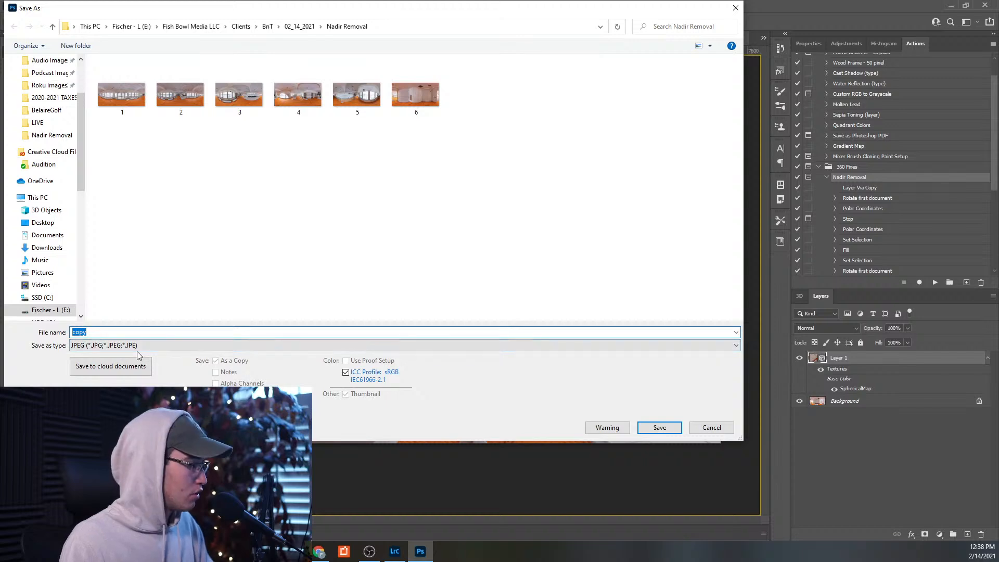
type("7")
left_click(654, 427)
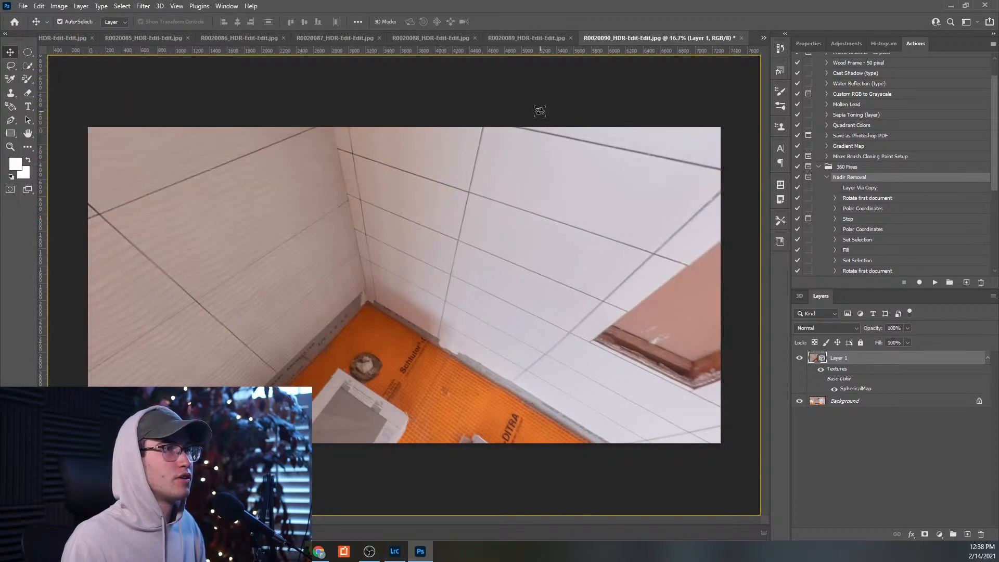
- Bring up R0020091_HDR-Edit-Edit.jpg and run the Nadir Removal action up to its nadir pause
left_click(763, 38)
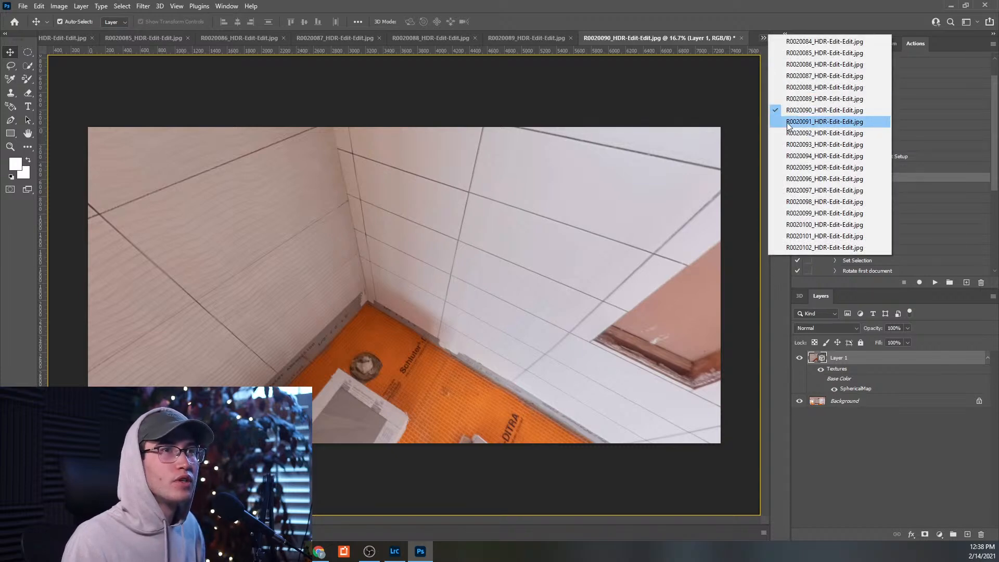
left_click(824, 121)
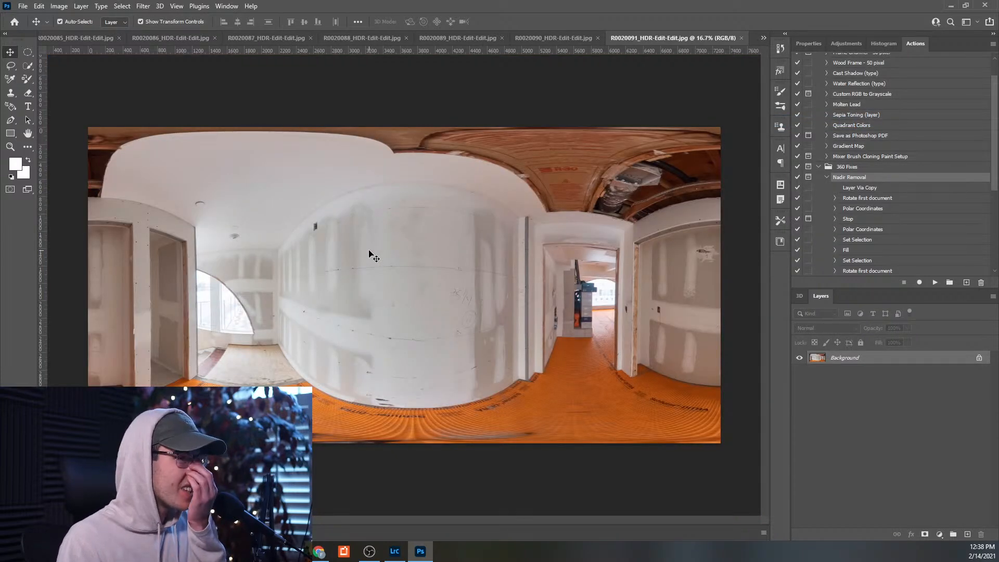
left_click(935, 282)
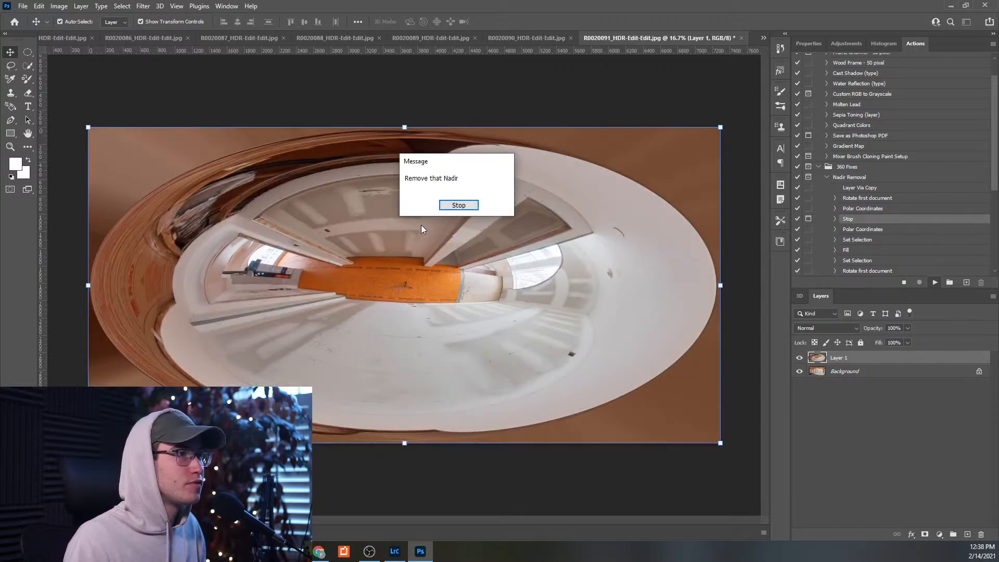
- Dismiss the action's stop message and Content-Aware fill an elliptical selection of about 318 × 210 px over the nadir spot on the orange floor
left_click(451, 208)
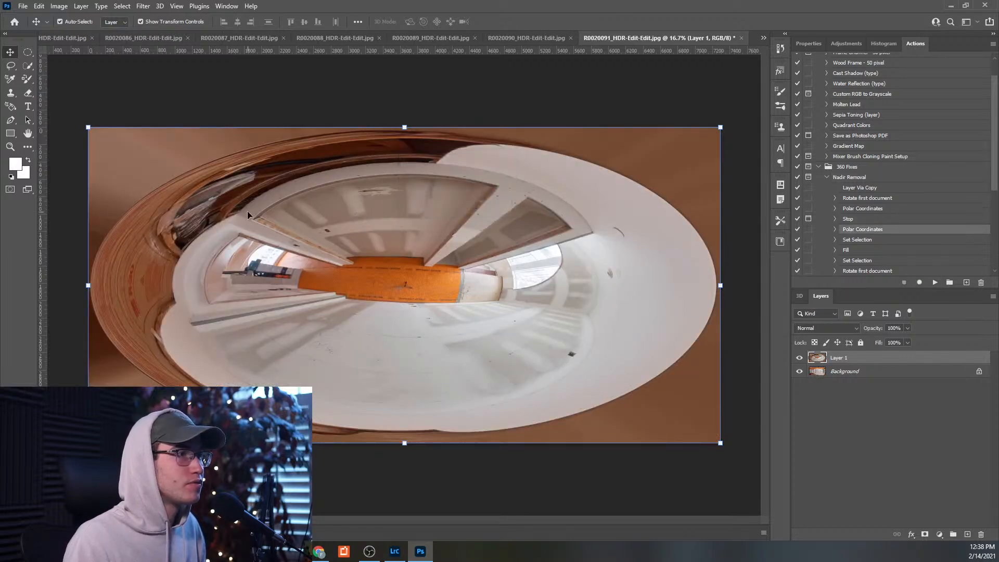
left_click(28, 52)
left_click_drag(390, 277, 417, 295)
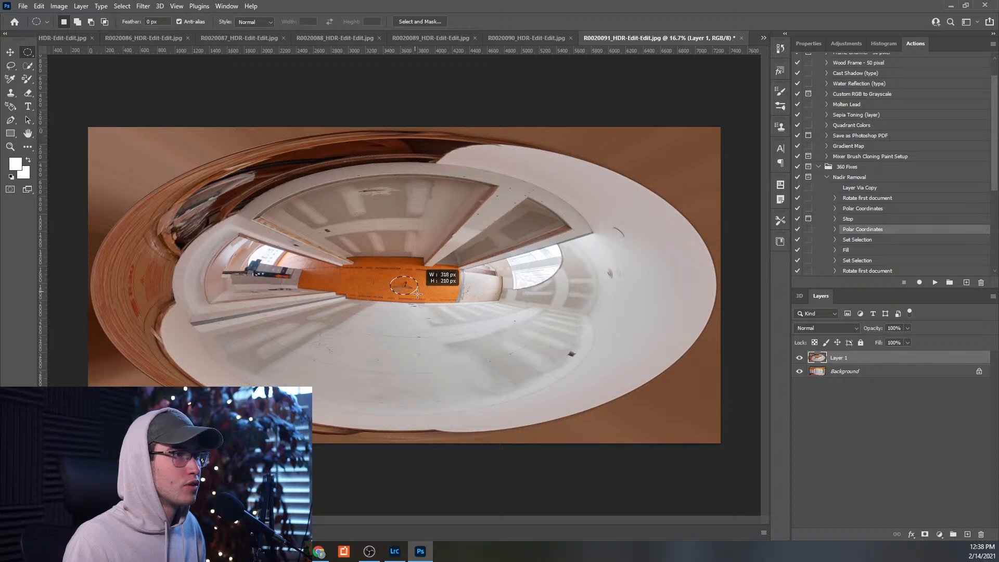
right_click(408, 289)
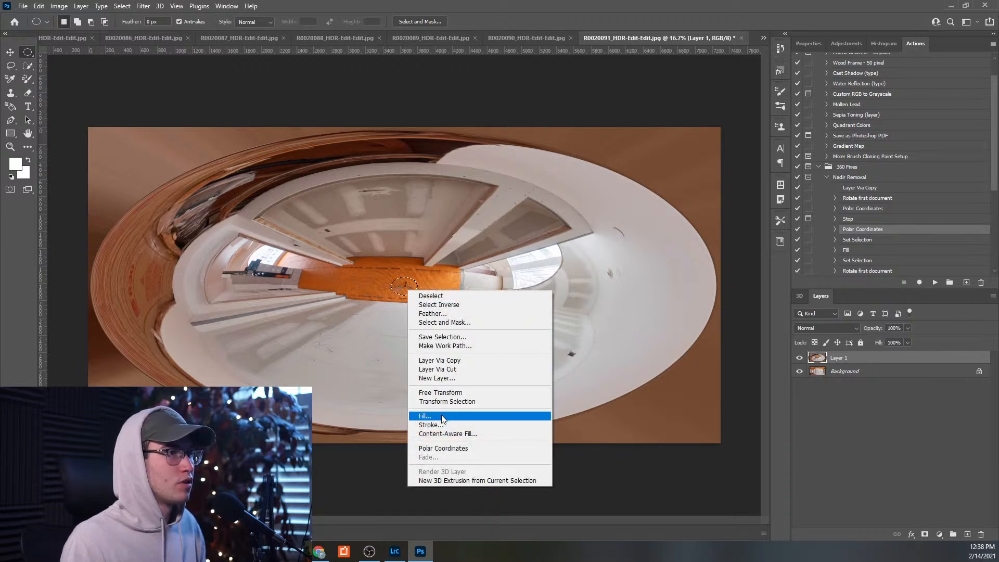
left_click(427, 415)
left_click(323, 123)
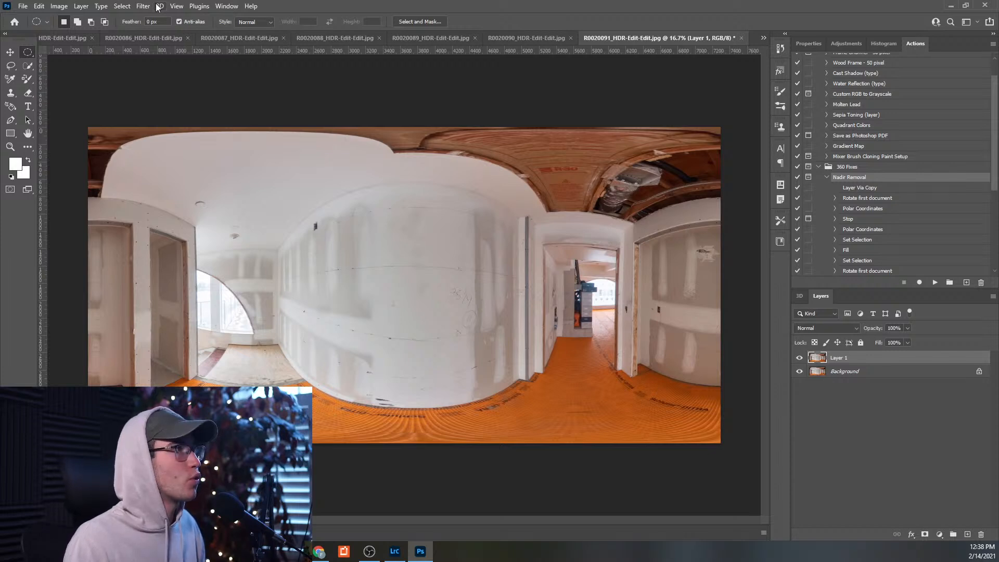
- Set up saving a copy of R0020091_HDR-Edit-Edit as JPEG in the Nadir Removal folder inside 02_14_2021
left_click(23, 6)
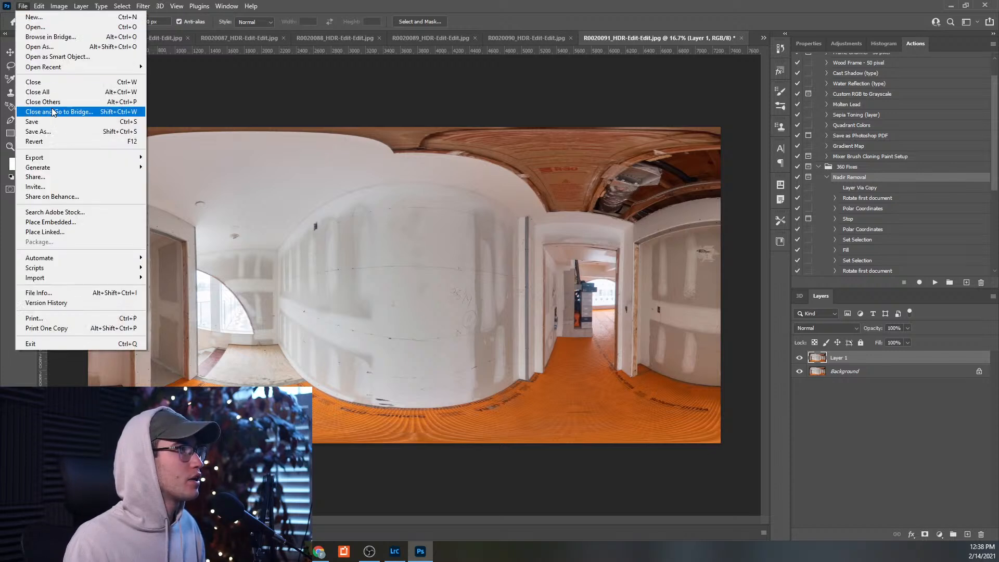
left_click(68, 134)
left_click(521, 345)
left_click(520, 425)
double_click(146, 336)
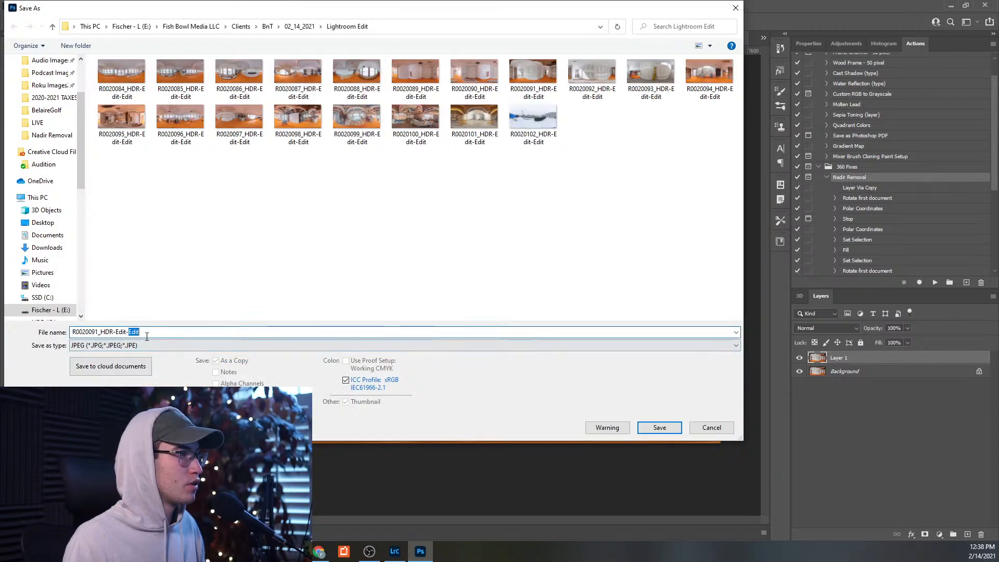
left_click(299, 26)
double_click(180, 88)
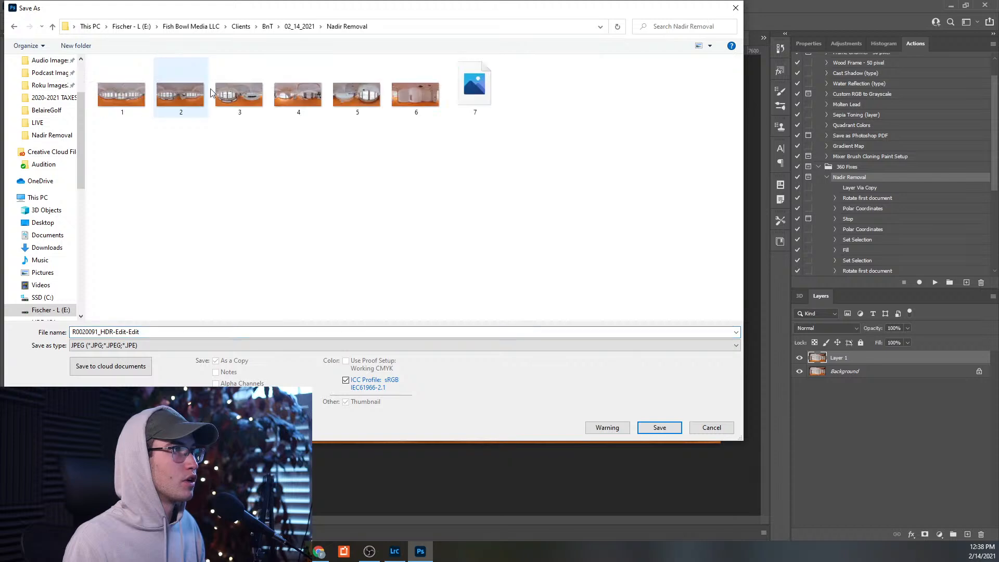
- Name the JPEG copy 8 and save it at quality 12, Maximum, with Baseline Optimized format
left_click(108, 333)
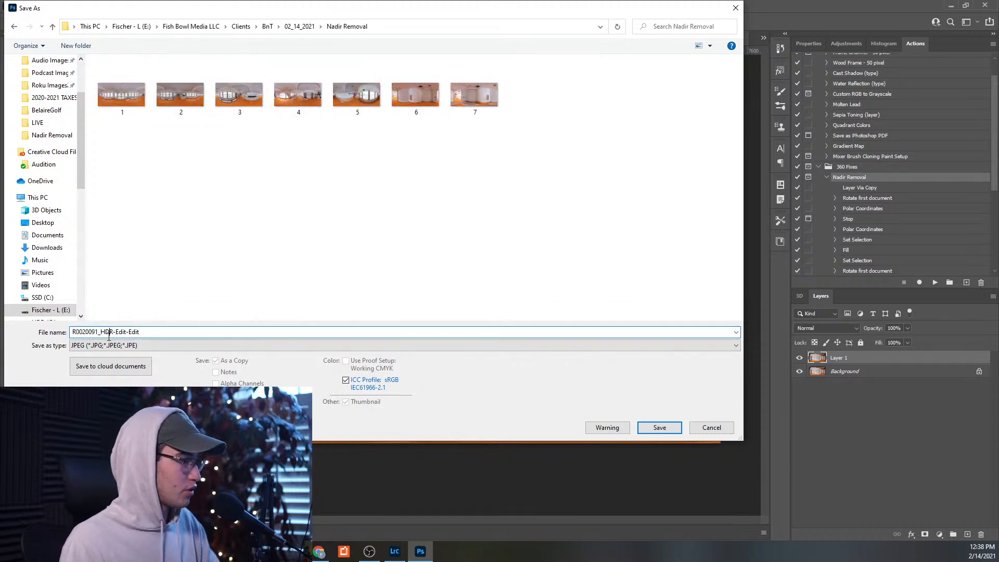
double_click(109, 333)
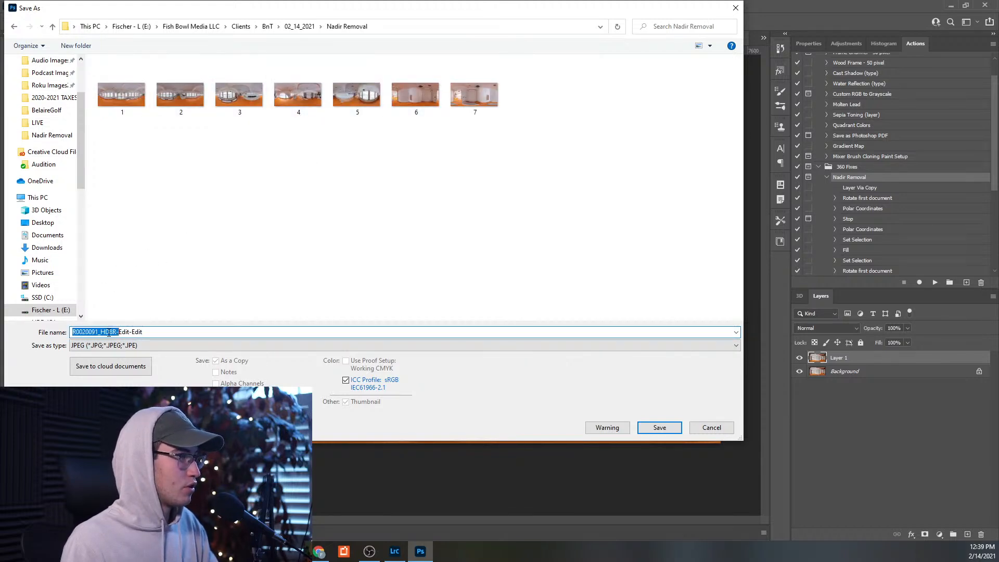
type("8")
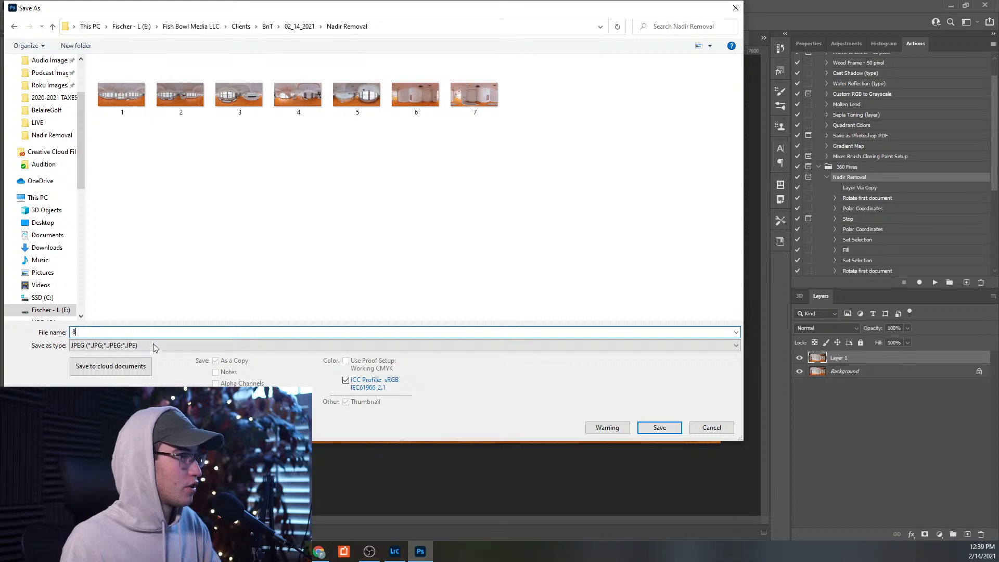
left_click(654, 426)
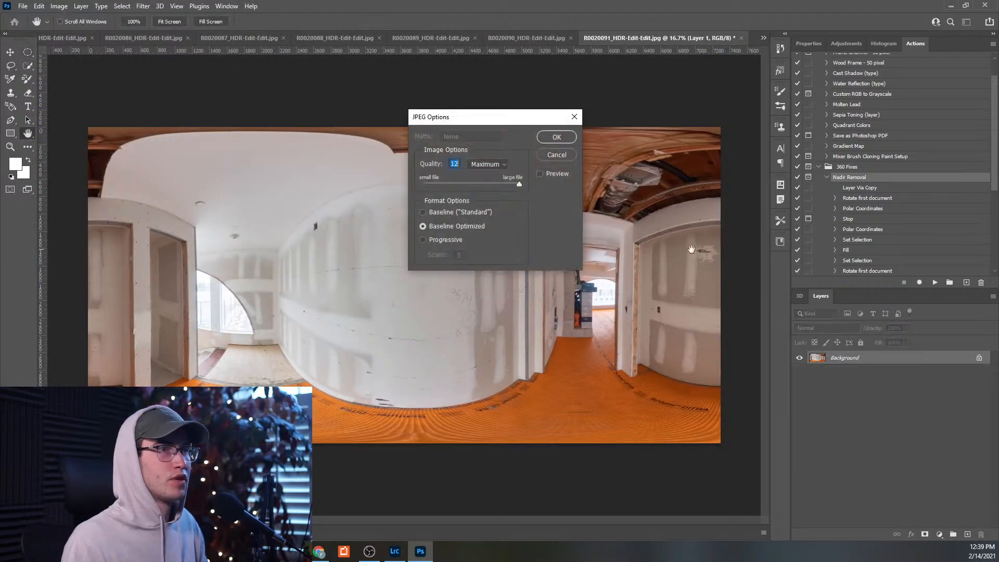
left_click(567, 140)
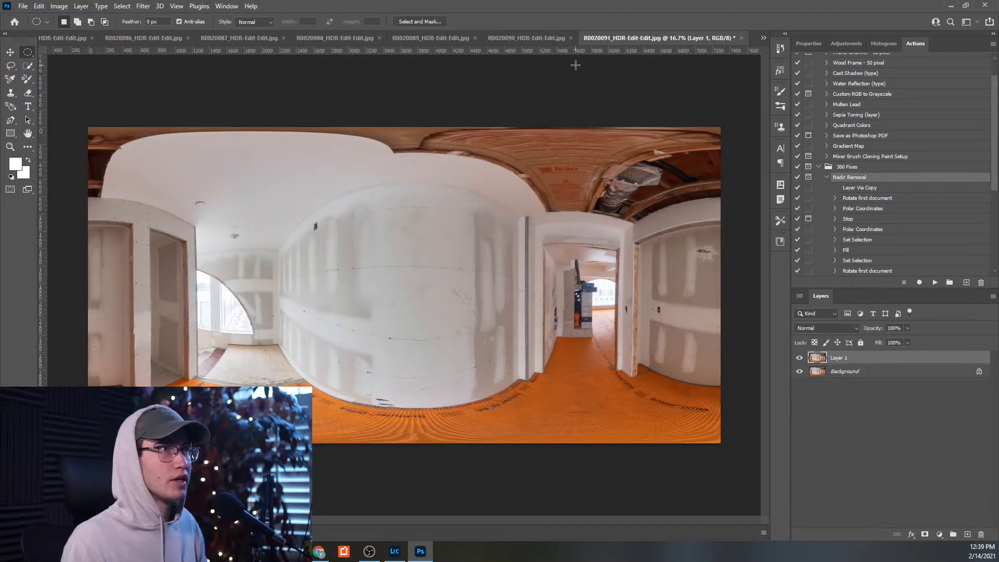
- Switch to R0020092_HDR-Edit-Edit.jpg and run the Nadir Removal action through its stop message
left_click(763, 38)
left_click(827, 130)
left_click(934, 282)
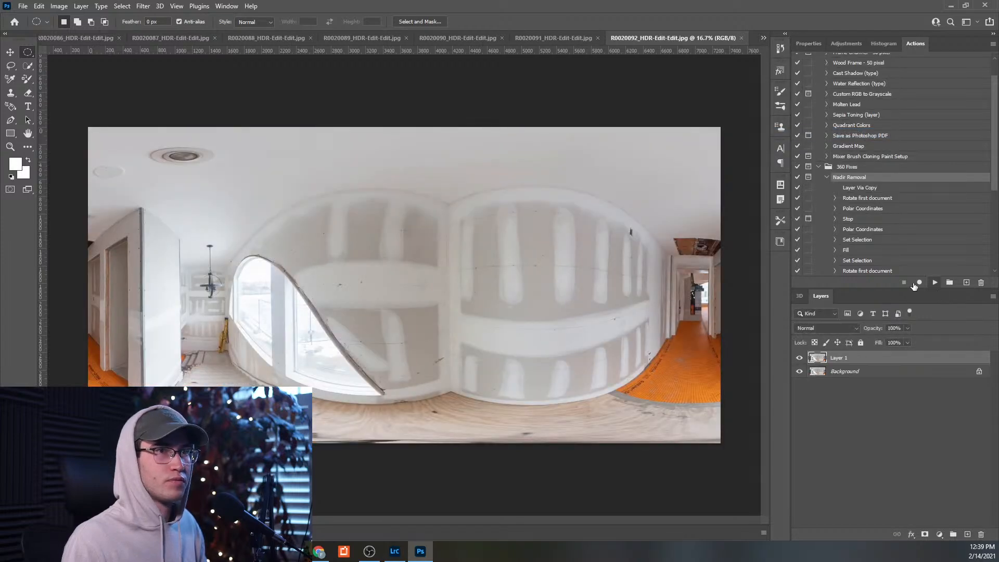
left_click(445, 210)
- Content-Aware fill a small elliptical selection over the nadir spot in R0020092_HDR-Edit-Edit.jpg and resume the Nadir Removal action
left_click_drag(395, 280, 411, 289)
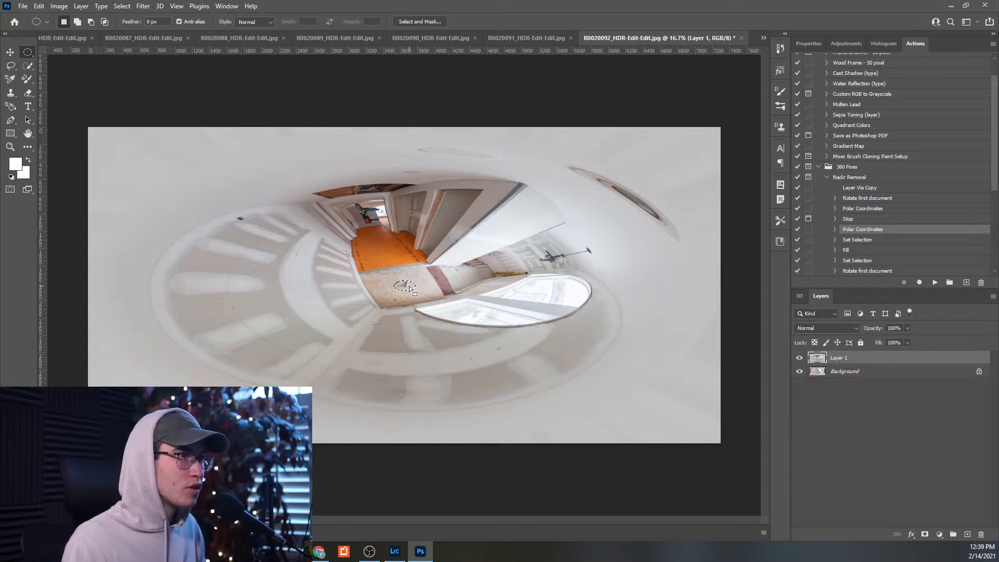
right_click(411, 289)
left_click(443, 411)
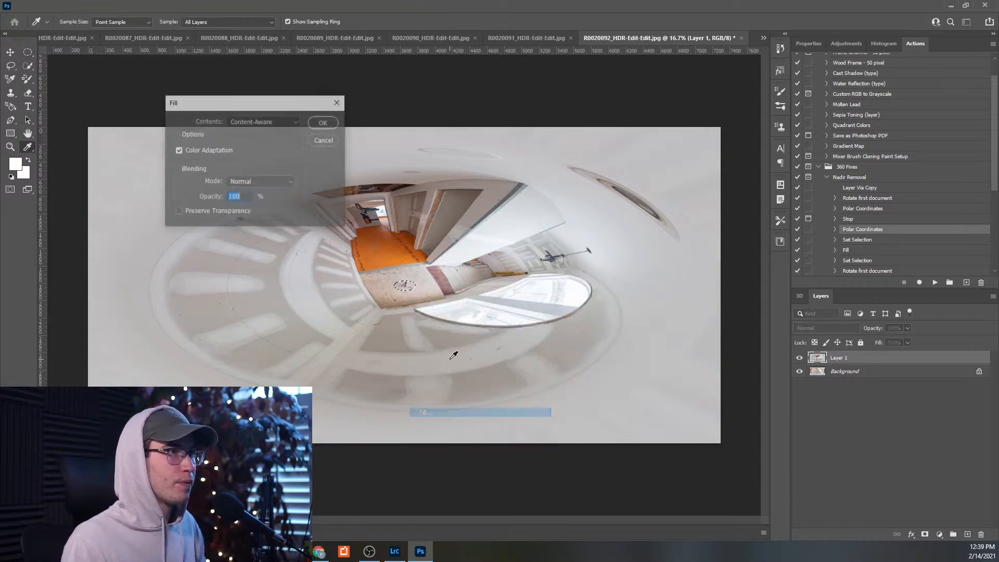
left_click(320, 122)
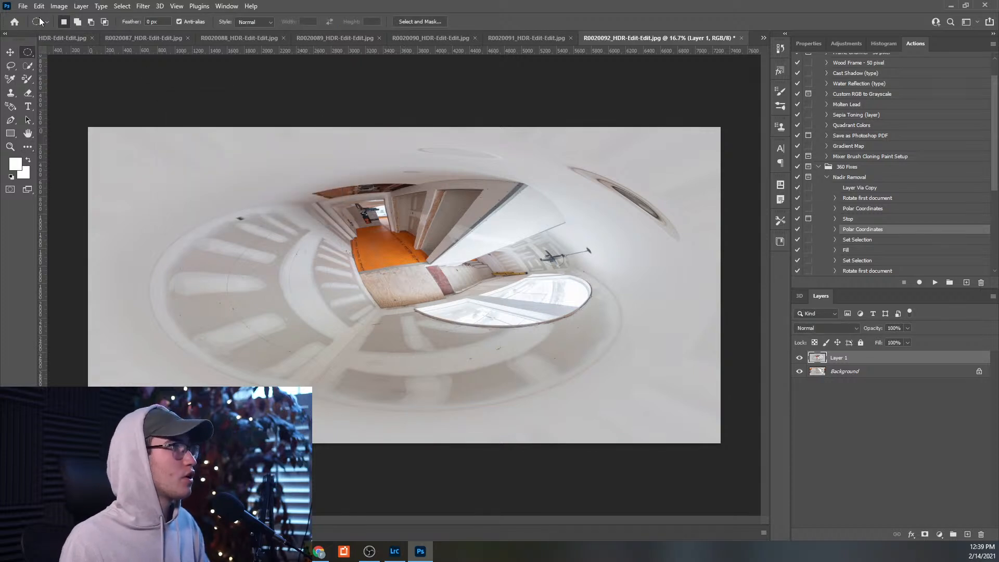
left_click_drag(936, 287, 935, 287)
left_click(935, 282)
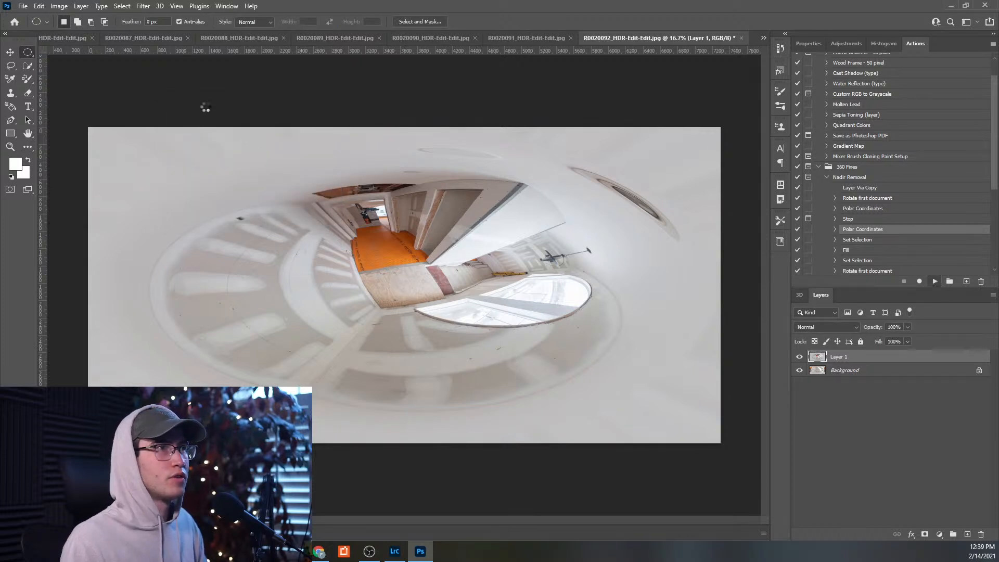
- Set up saving a copy of R0020092_HDR-Edit-Edit as JPEG in the Nadir Removal folder
left_click(21, 6)
left_click(73, 135)
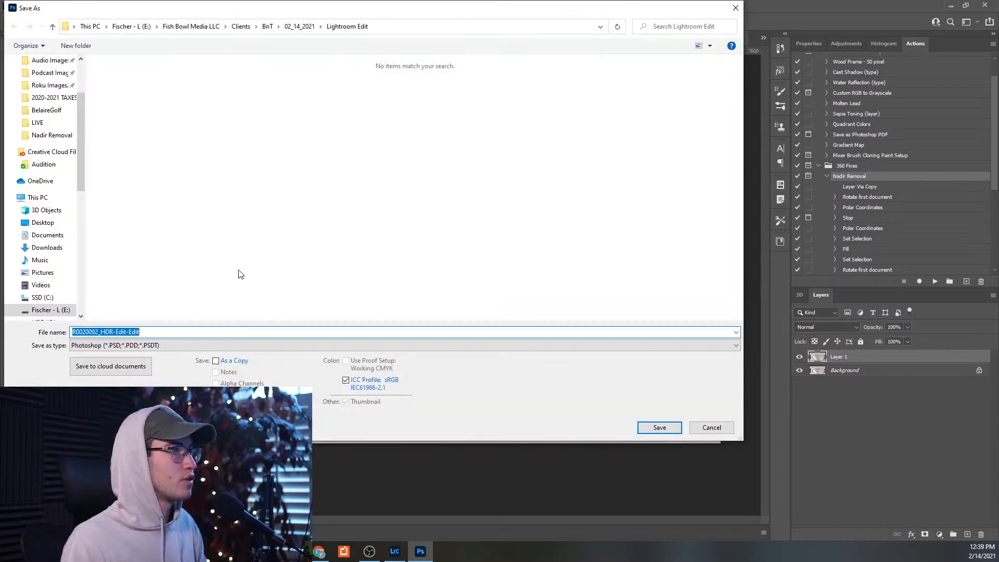
left_click(299, 26)
double_click(170, 89)
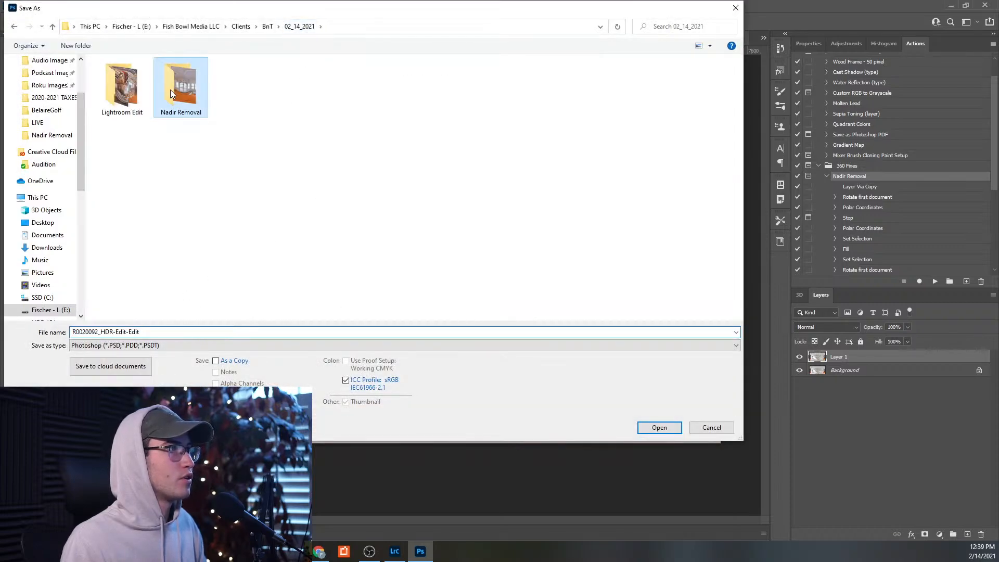
left_click(123, 345)
left_click(120, 427)
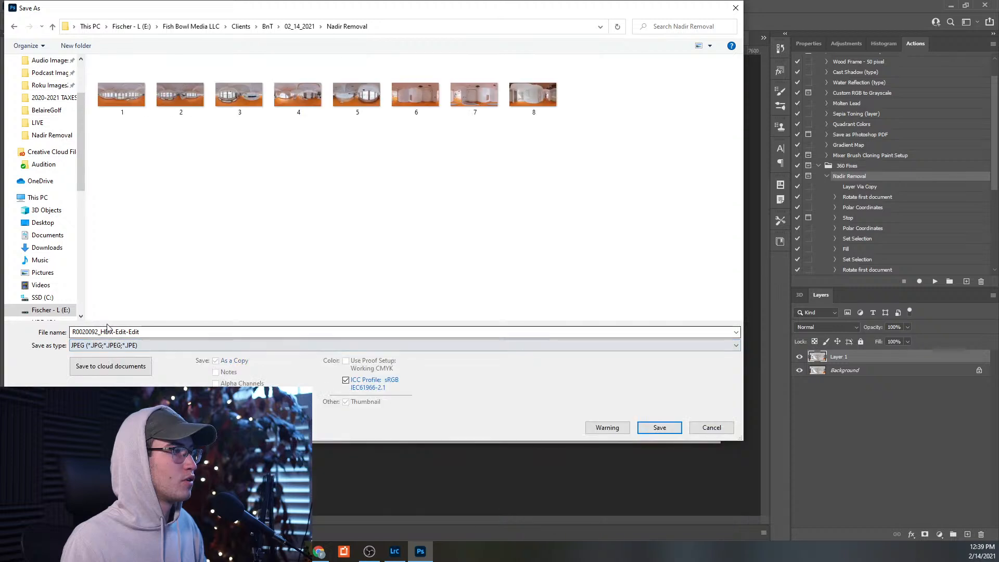
- Name the JPEG copy 9 and save it, accepting the JPEG options
double_click(108, 332)
left_click(108, 332)
key("ctrl+a")
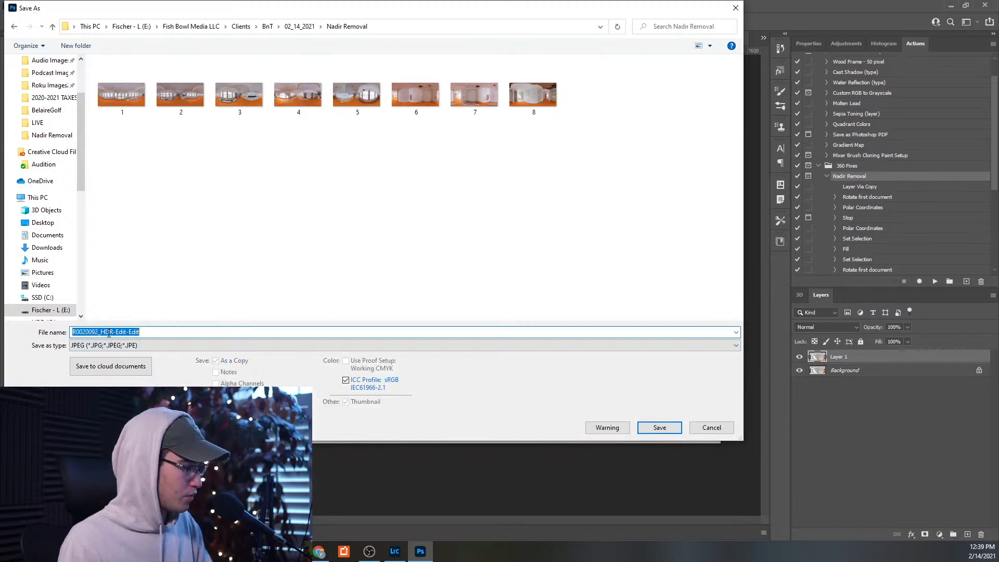
type("9")
left_click(659, 427)
key("Return")
- Switch to R0020093_HDR-Edit-Edit.jpg and run the Nadir Removal action through its stop message
left_click(764, 38)
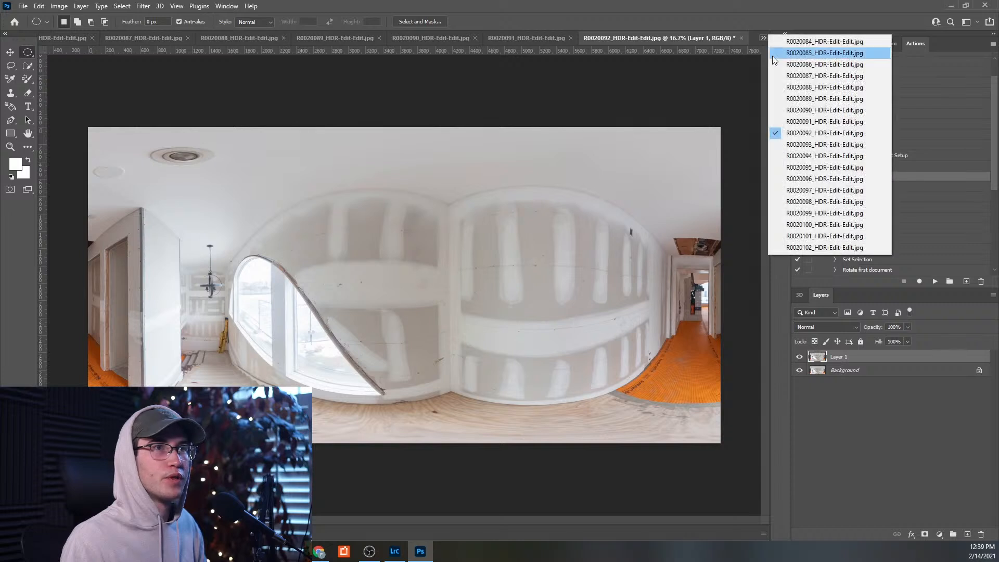
left_click(824, 144)
left_click(935, 281)
key("Return")
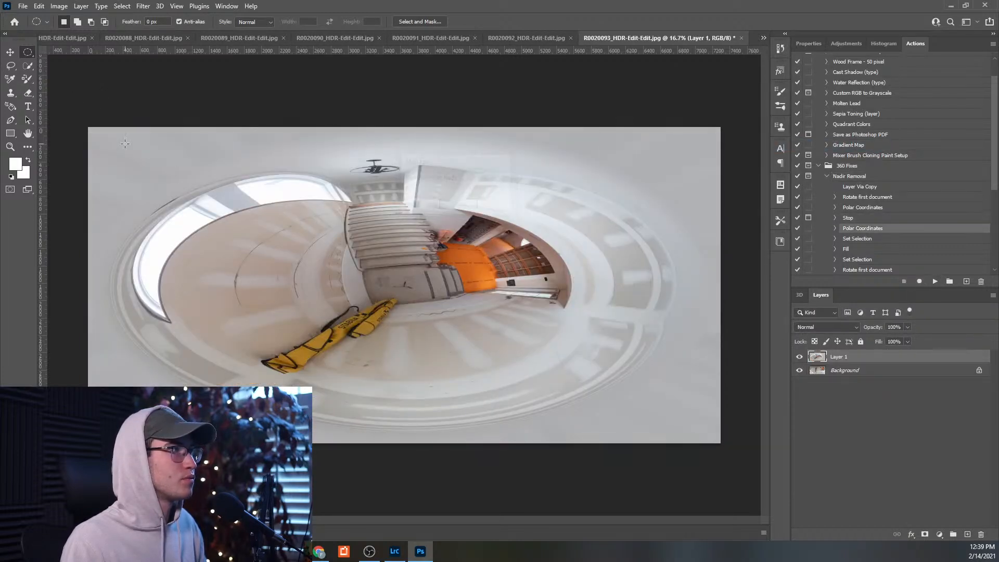
- Content-Aware fill an elliptical selection over the nadir spot at the foot of the stairs and clear the selection
left_click_drag(390, 279, 418, 295)
right_click(411, 287)
left_click(432, 412)
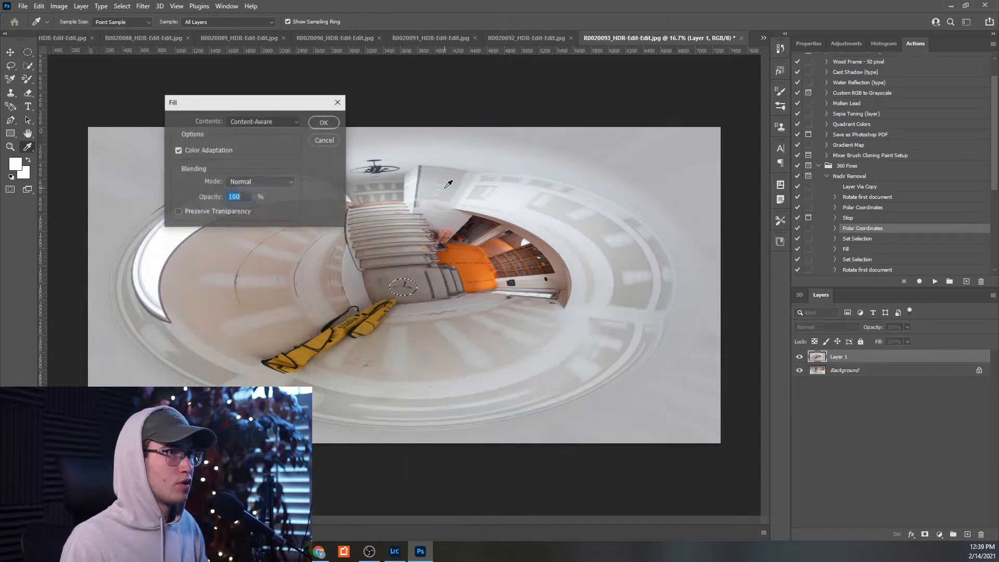
left_click(323, 122)
key("ctrl+d")
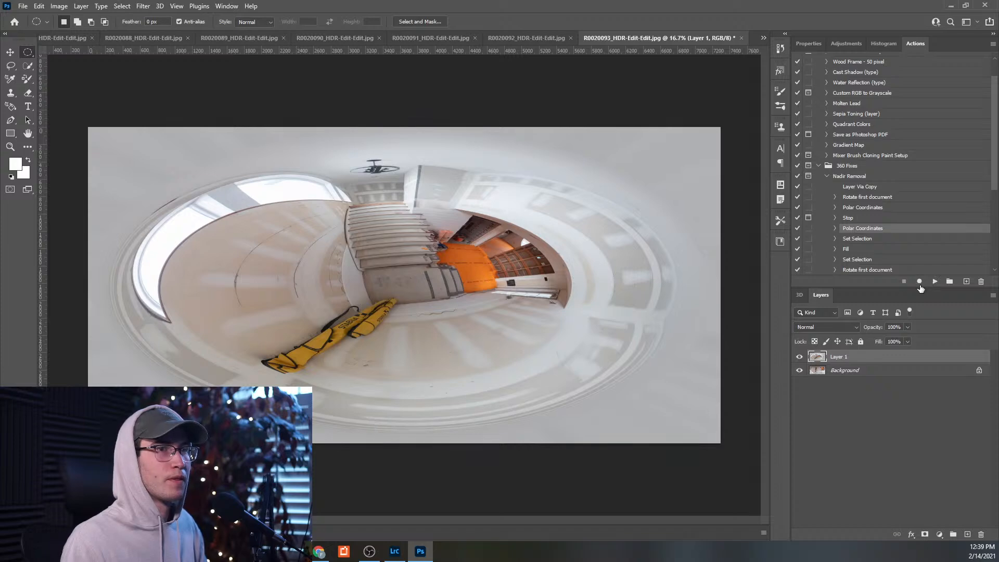
- Set up saving a copy of R0020093_HDR-Edit-Edit as JPEG in the Nadir Removal folder
left_click(23, 6)
left_click(53, 124)
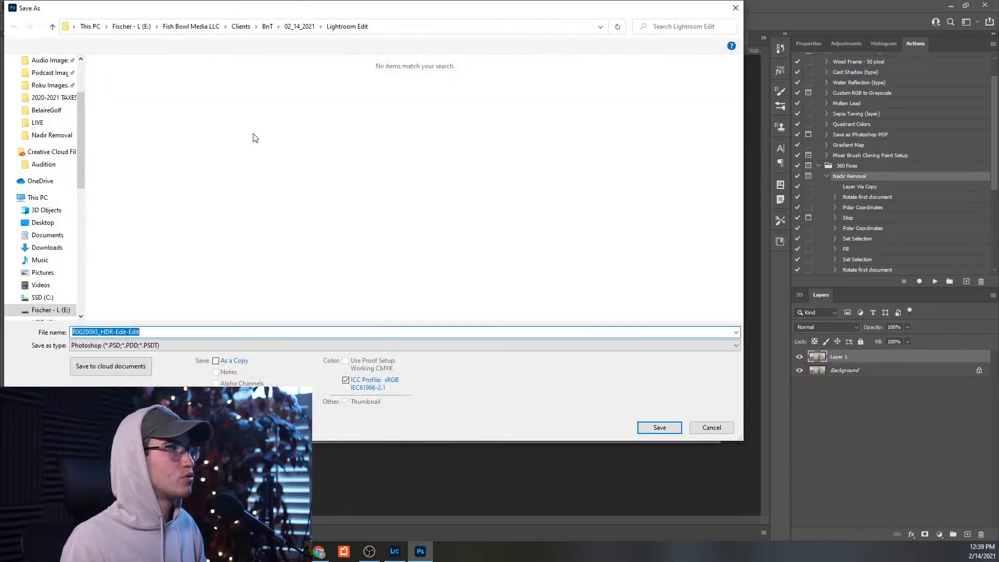
left_click(310, 23)
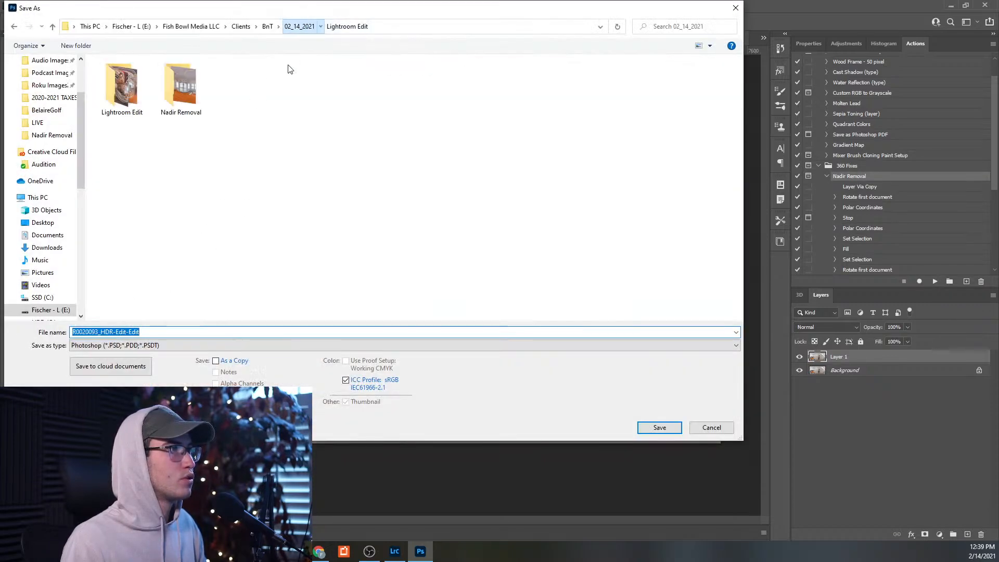
double_click(163, 99)
left_click(147, 345)
left_click(102, 360)
left_click(146, 345)
left_click(117, 426)
- Name the JPEG copy 10 and save it, accepting the JPEG options
left_click(117, 333)
left_click(118, 333)
double_click(117, 332)
type("10")
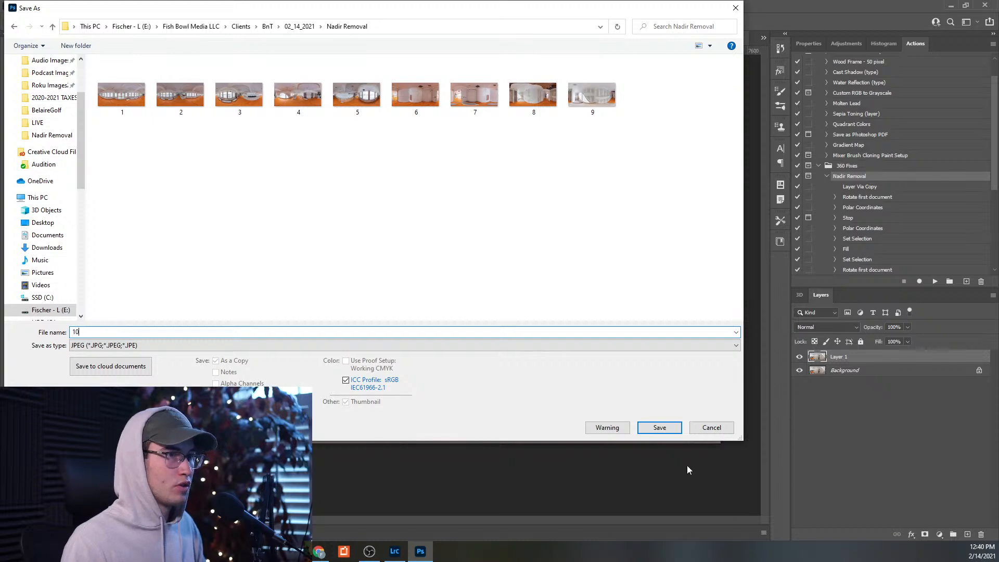
left_click(659, 427)
left_click(556, 137)
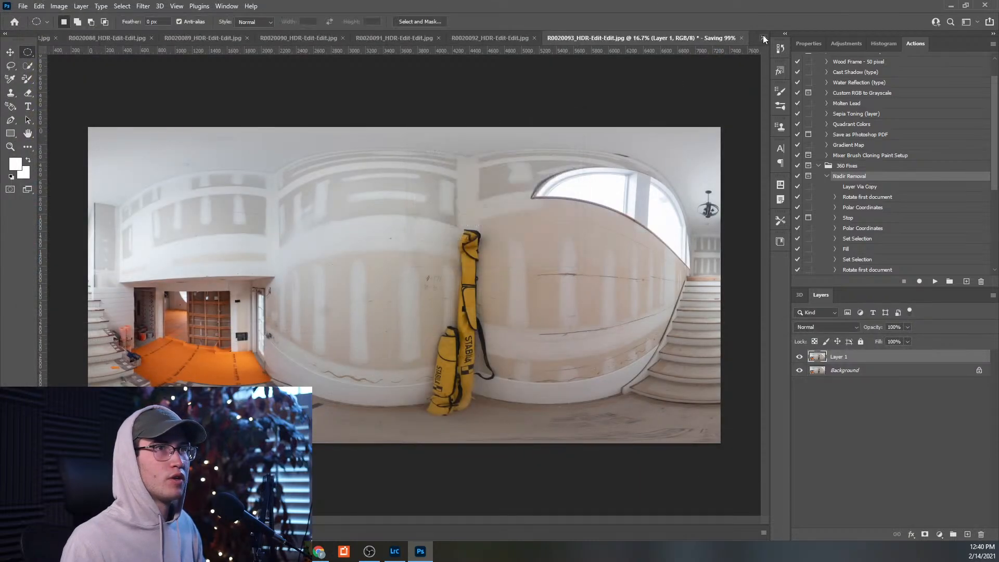
- Switch to R0020094_HDR-Edit-Edit.jpg and run the Nadir Removal action through its stop message
left_click(763, 37)
left_click(793, 156)
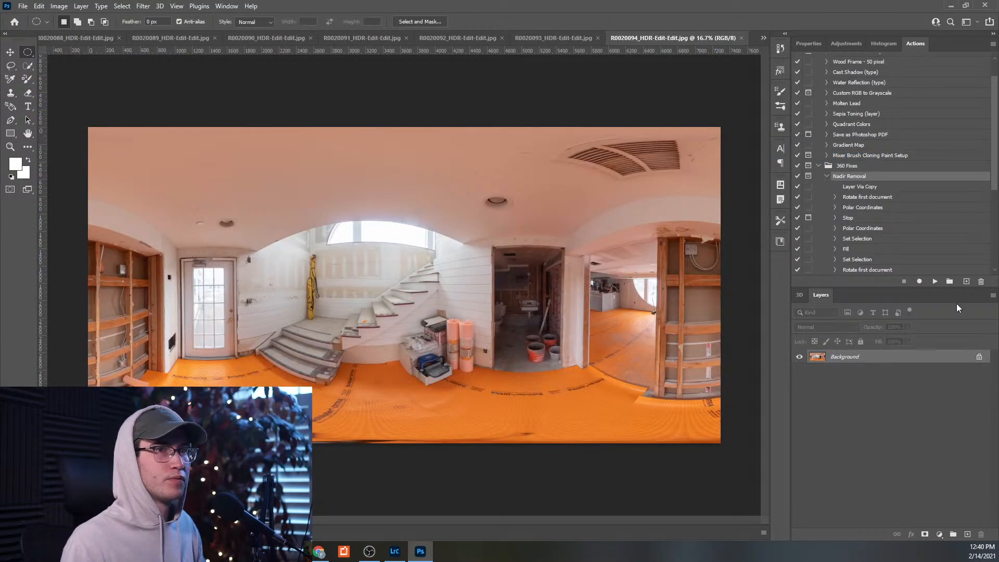
left_click(934, 281)
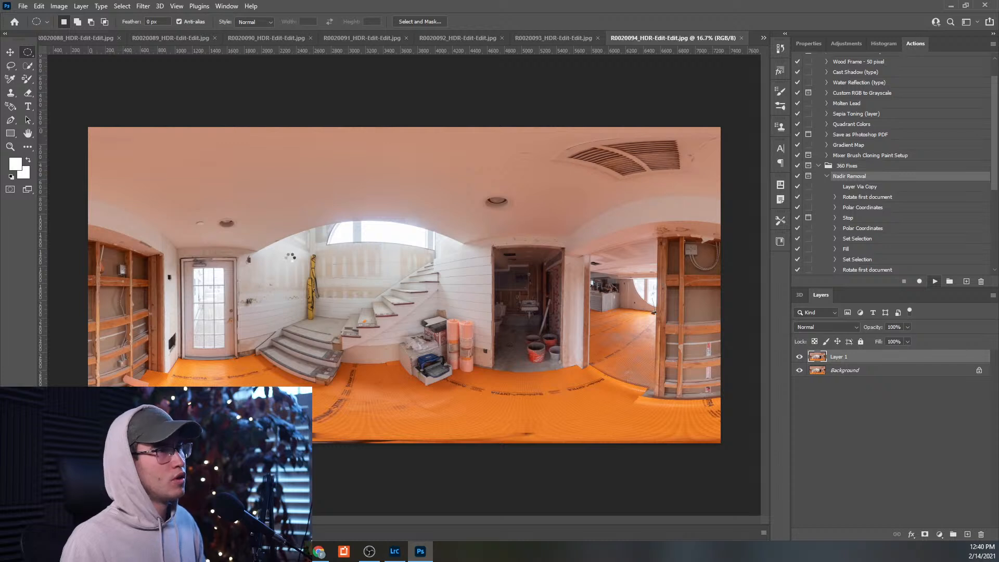
left_click(457, 205)
- Select the nadir spot on the orange floor of R0020094_HDR-Edit-Edit.jpg with a small ellipse and fill it
left_click(12, 66)
left_click(27, 52)
left_click_drag(396, 281, 416, 293)
right_click(413, 288)
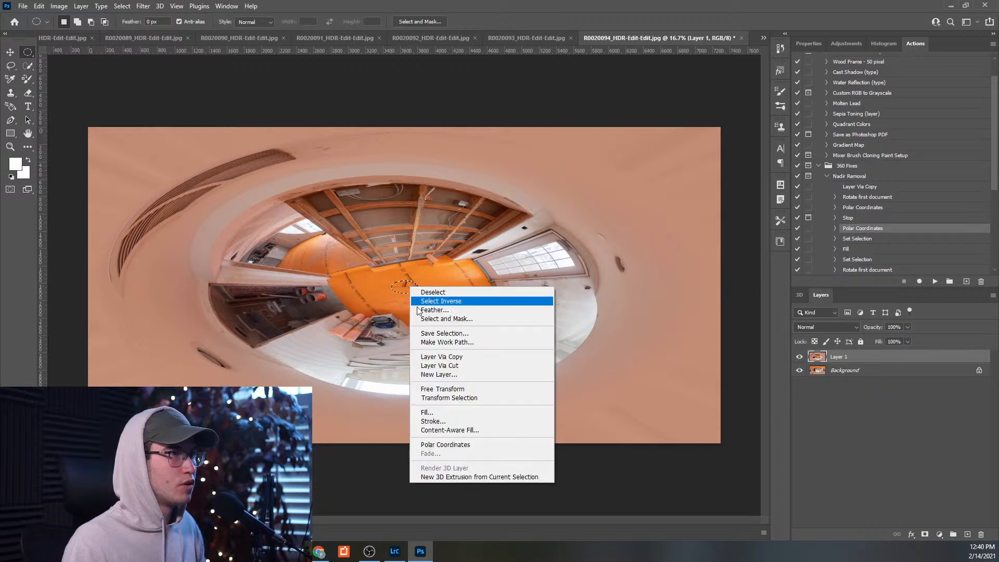
left_click(441, 414)
key("Return")
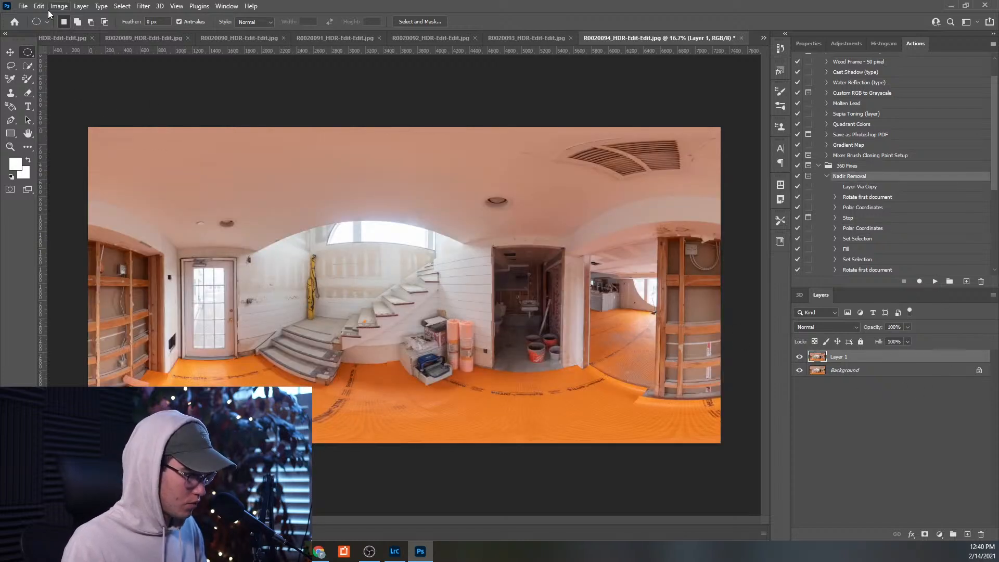
- Set up saving a copy of R0020094_HDR-Edit-Edit as JPEG in the Nadir Removal folder
left_click(22, 6)
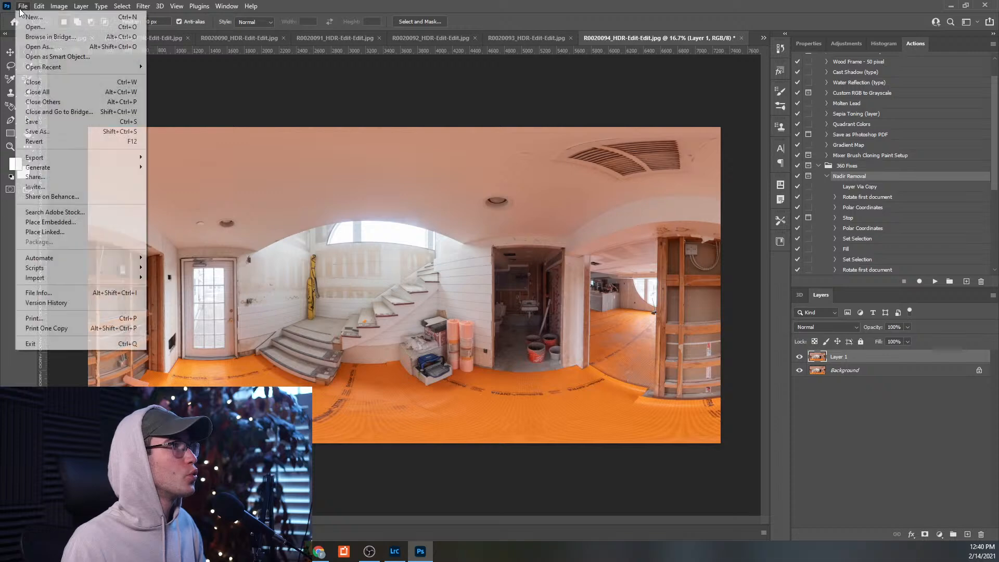
left_click(31, 136)
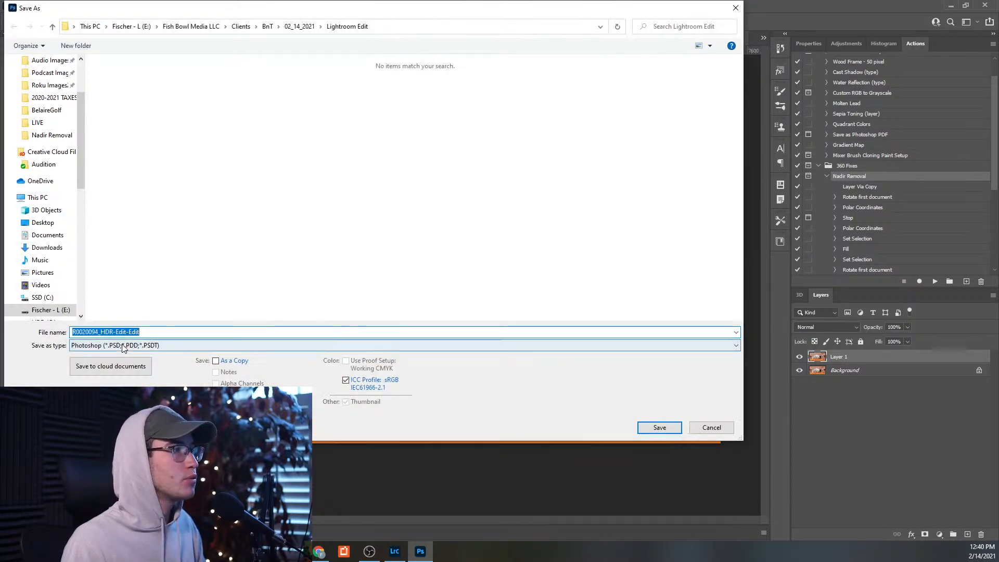
left_click(322, 345)
left_click(322, 411)
left_click(299, 26)
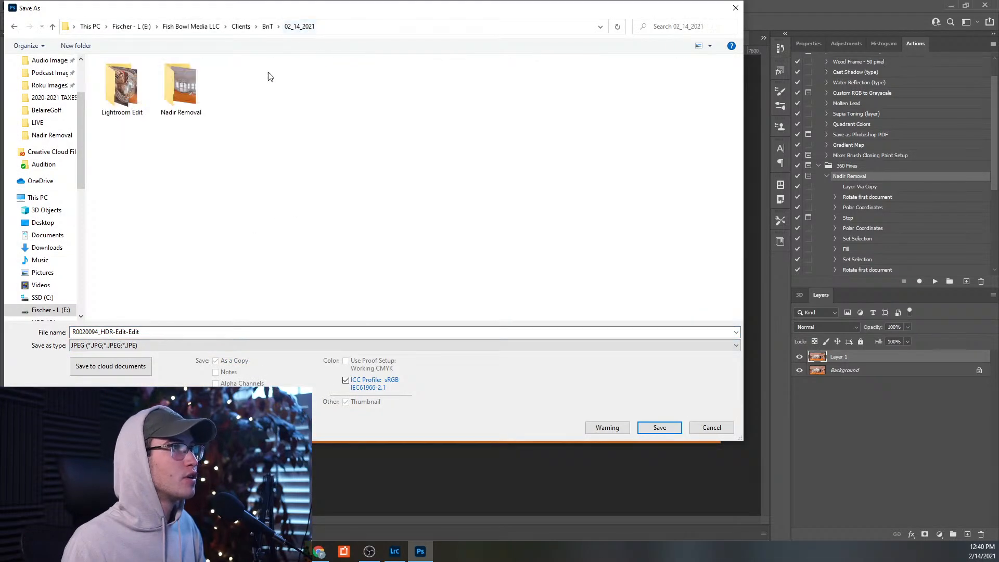
double_click(192, 86)
- Name the JPEG copy 11 and save it, accepting the JPEG options
double_click(132, 331)
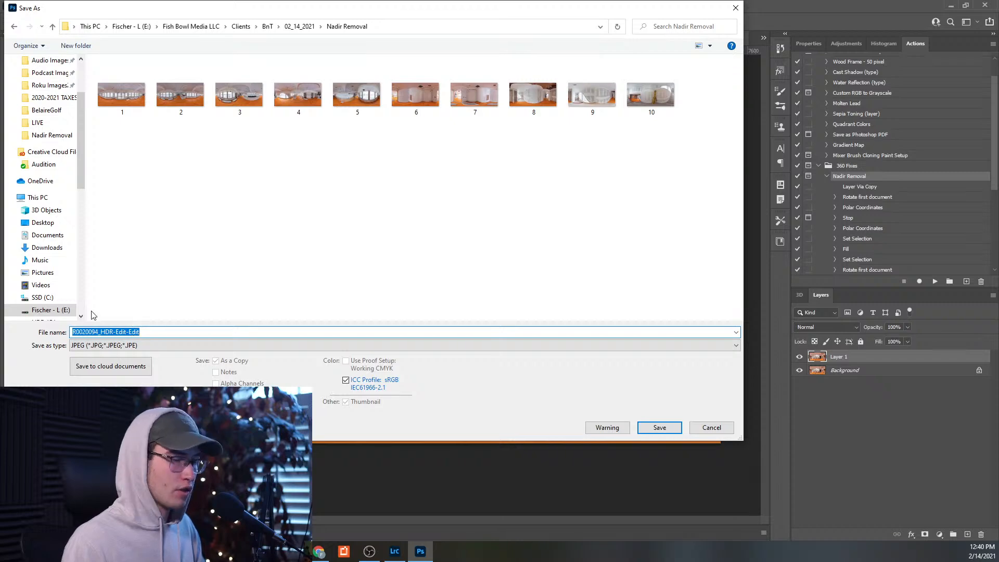
type("11")
left_click(659, 427)
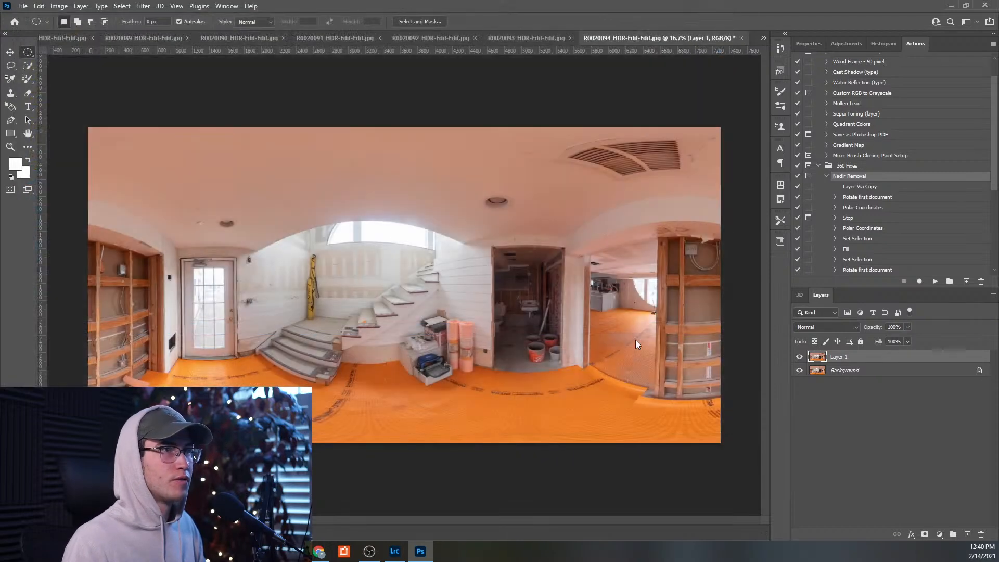
left_click(557, 136)
- Switch to R0020095_HDR-Edit-Edit.jpg and run the Nadir Removal action through its stop message
left_click(763, 38)
left_click(808, 165)
left_click(935, 280)
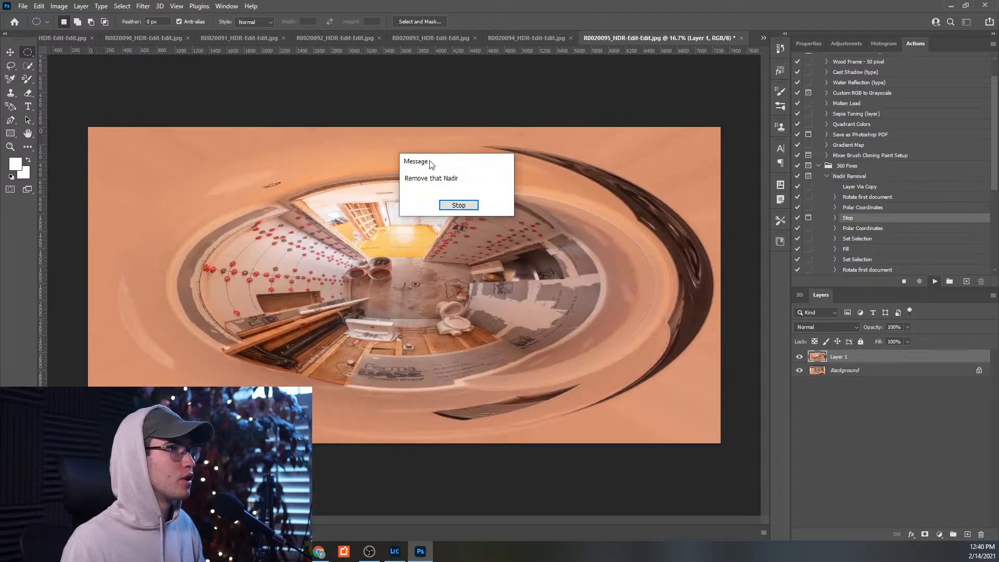
key("Return")
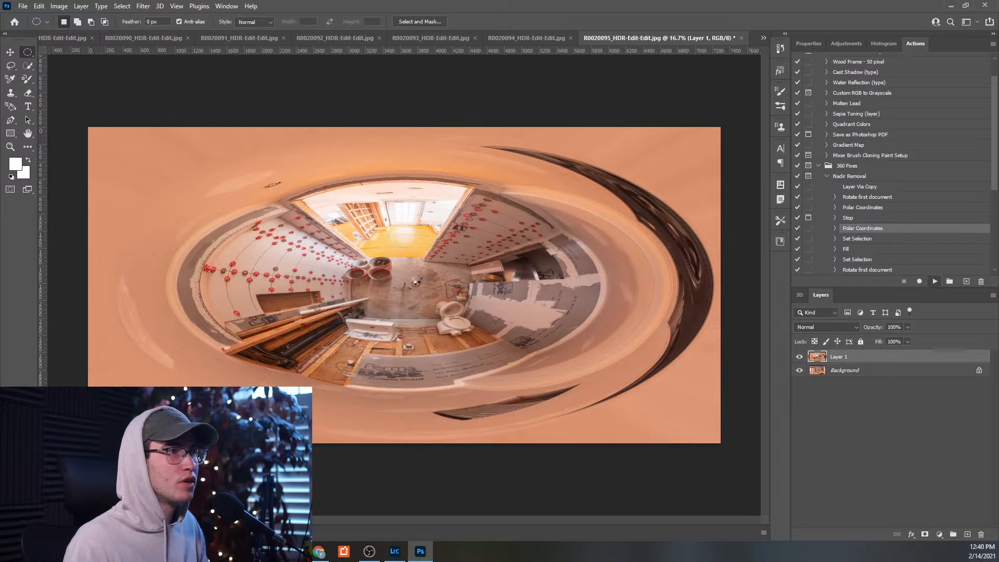
- Turn Layer 1 of the bathroom photo into a spherical panorama and aim the view down at the concrete floor
left_click(160, 6)
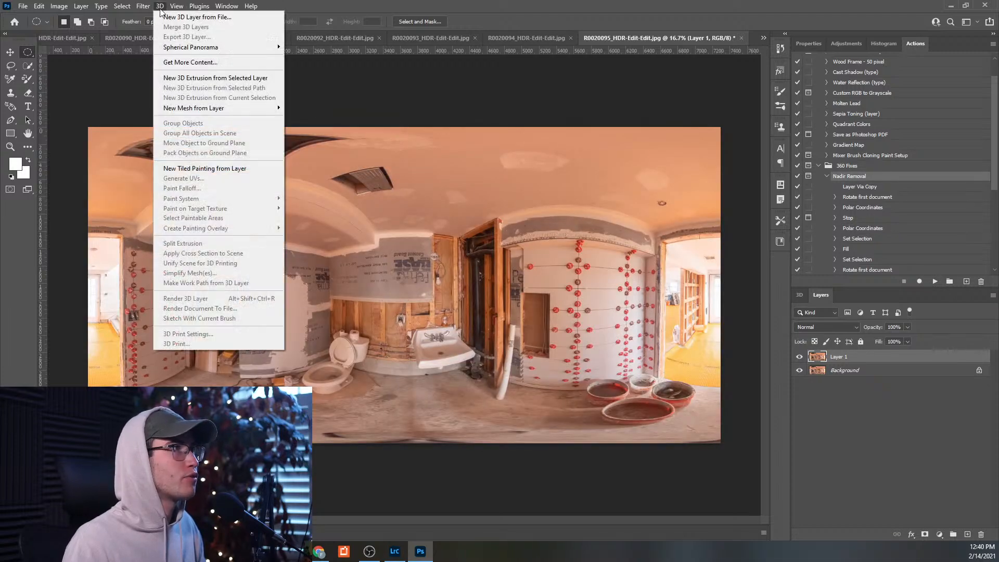
mouse_move(177, 45)
left_click(344, 56)
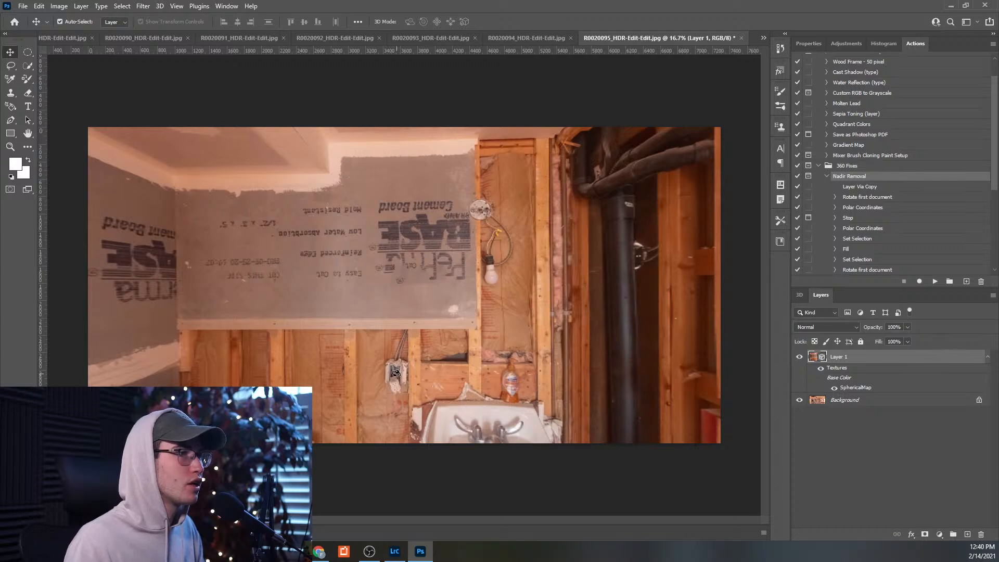
left_click_drag(397, 315, 271, 230)
left_click_drag(295, 328, 59, 215)
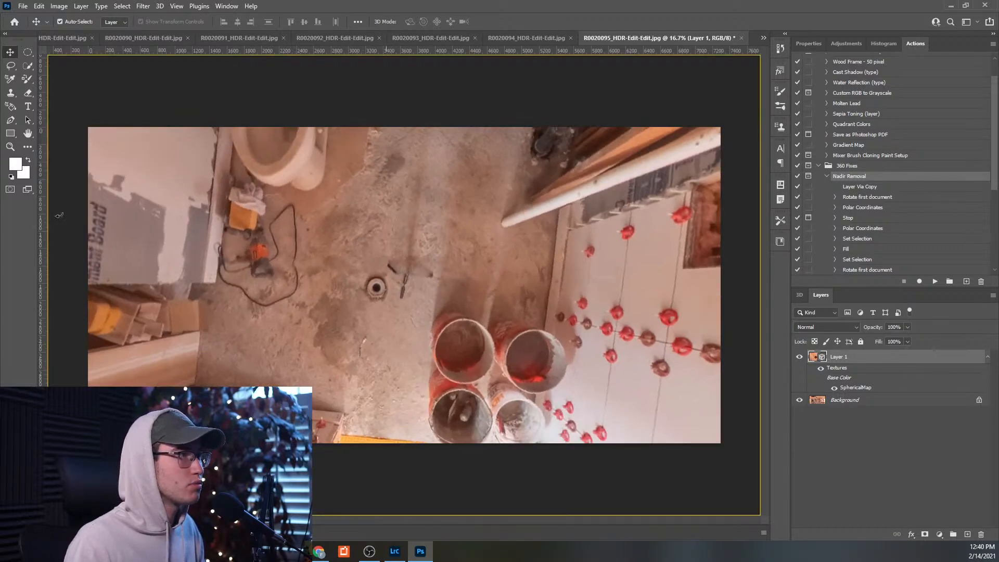
- Lasso the dark nadir marks beside the floor drain and fill the selection
left_click(10, 66)
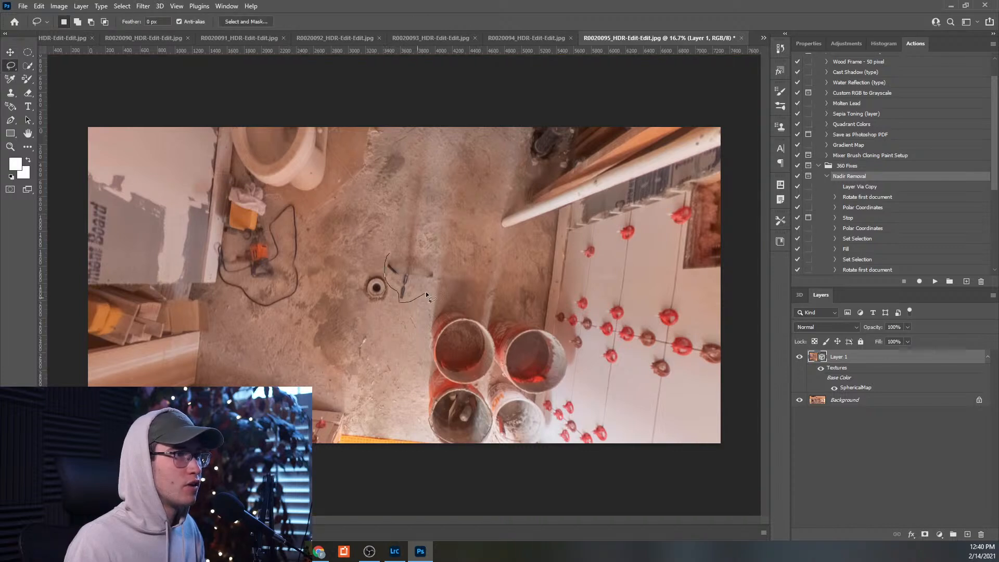
mouse_move(389, 259)
left_mouse_down()
mouse_move(401, 294)
mouse_move(435, 271)
left_mouse_up()
right_click(409, 293)
left_click(425, 417)
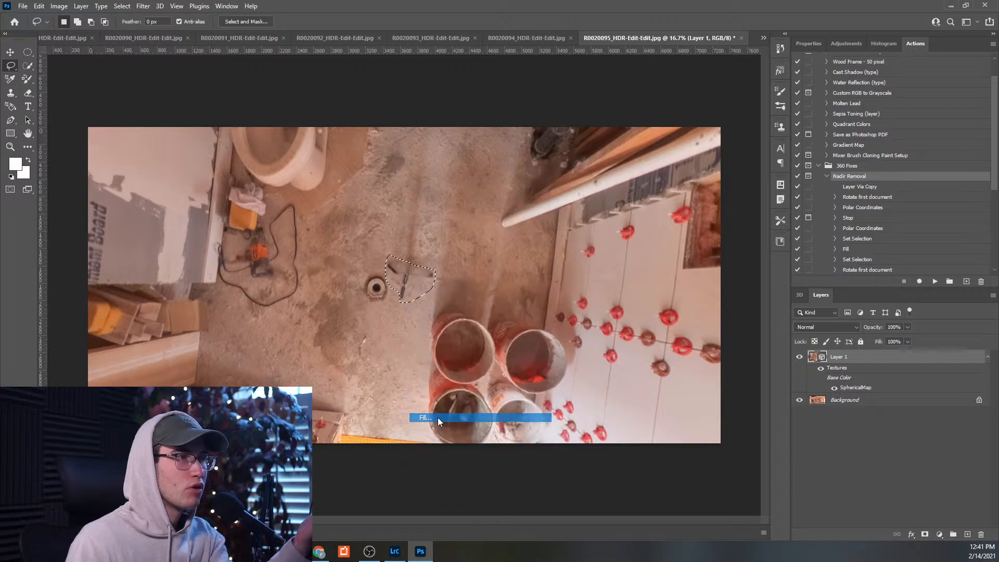
left_click(320, 123)
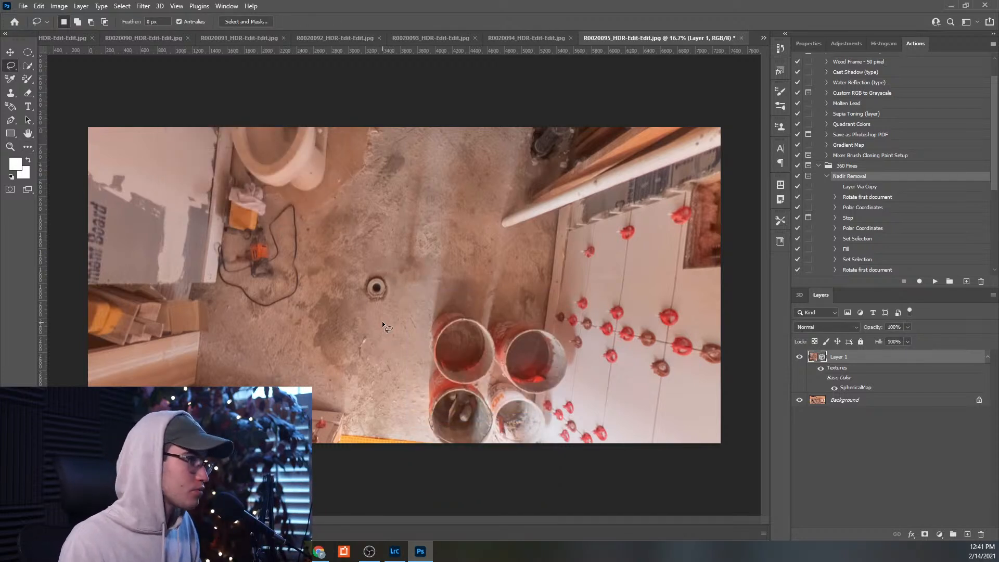
- Lasso the long vertical seam on the concrete floor between the toilet and the sink, fill it, and deselect
left_click(12, 53)
left_click_drag(289, 171, 295, 262)
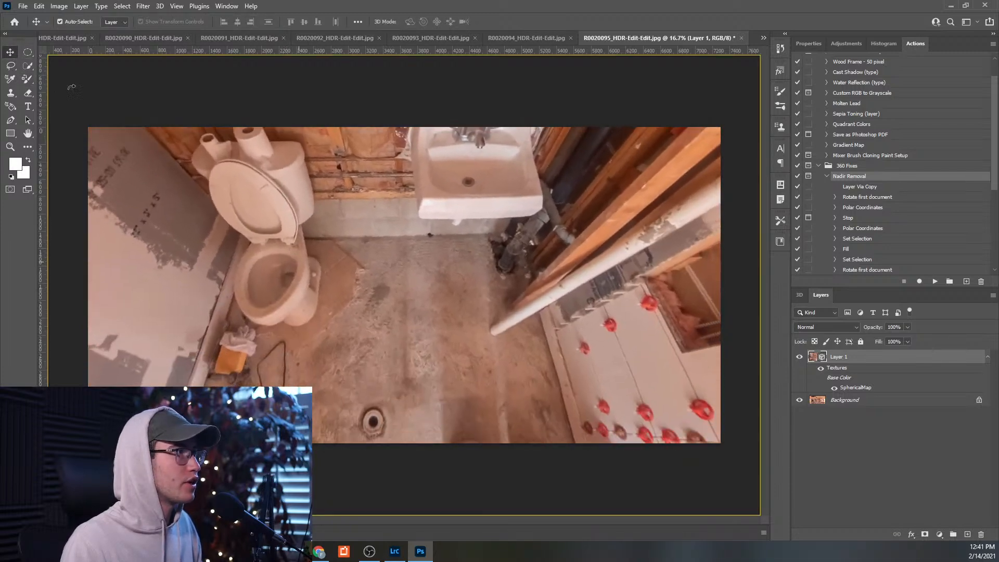
left_click(11, 66)
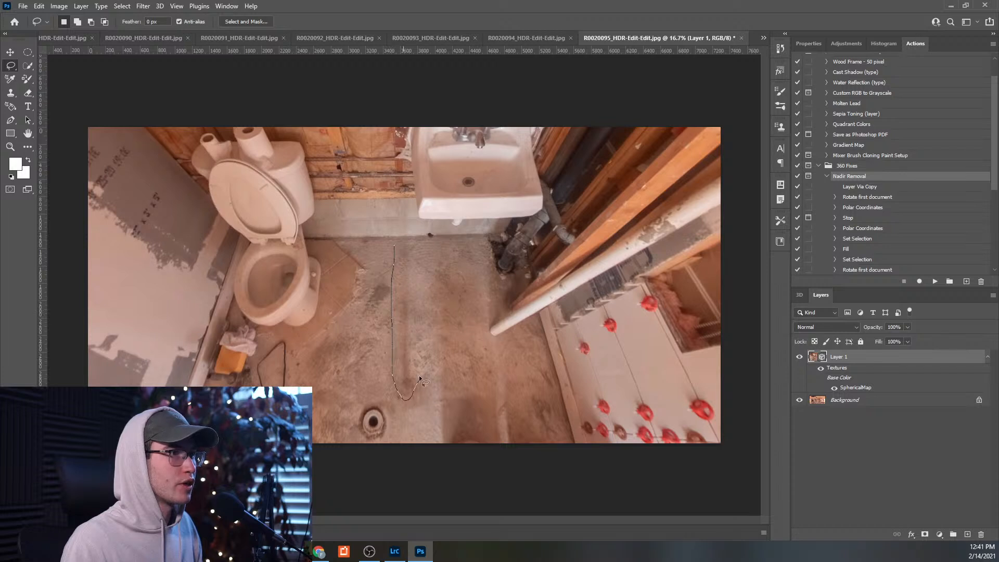
right_click(404, 281)
left_click(416, 405)
left_click(324, 124)
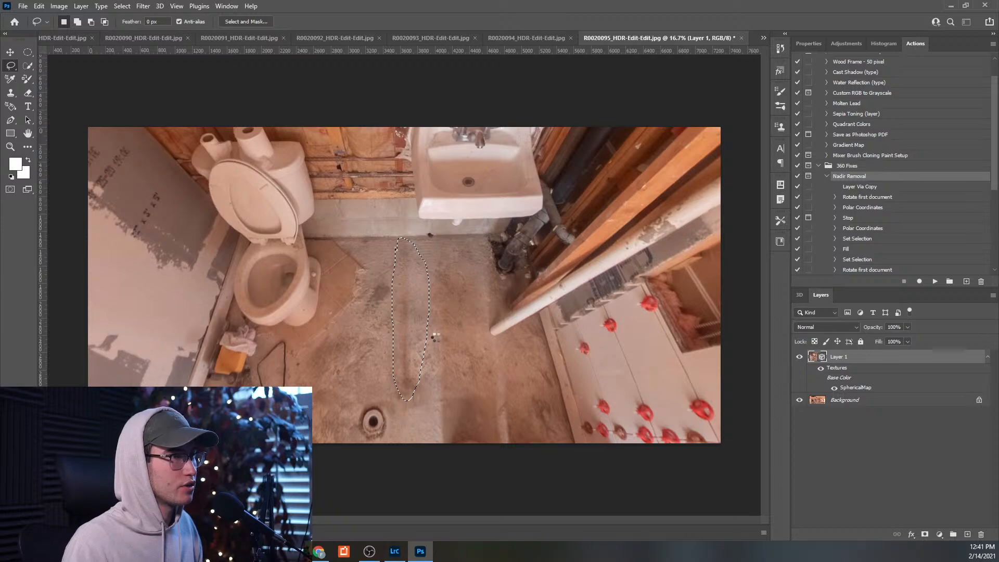
key("ctrl+d")
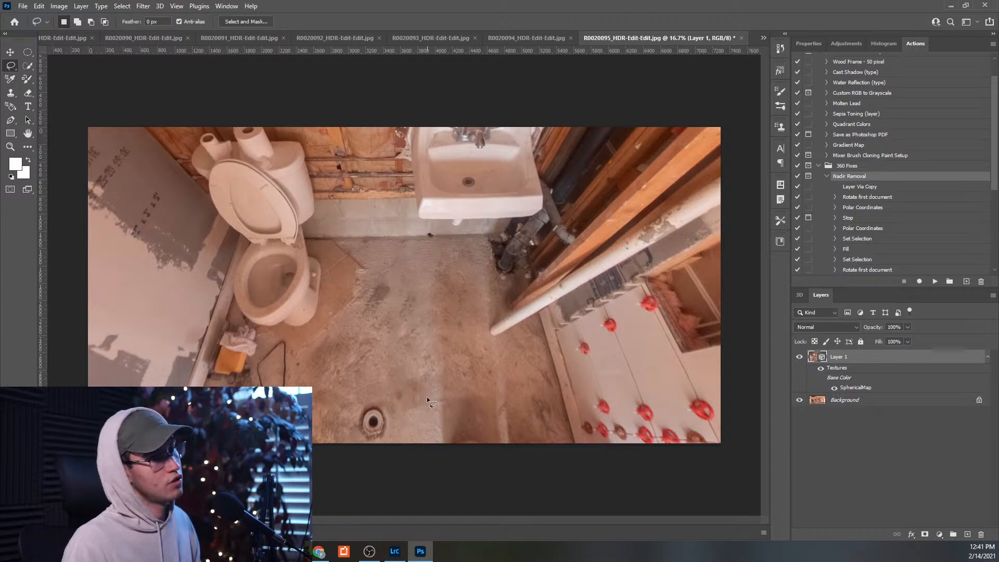
- Export the spherical panorama of R0020095_HDR-Edit-Edit.jpg as a JPEG named 12 in the Nadir Removal folder
key("v")
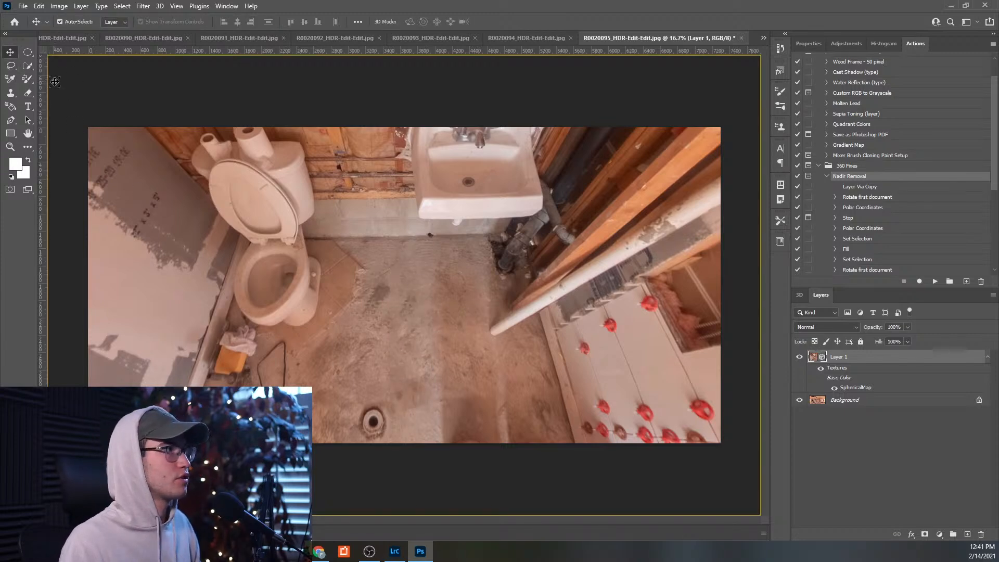
left_click_drag(445, 315, 474, 317)
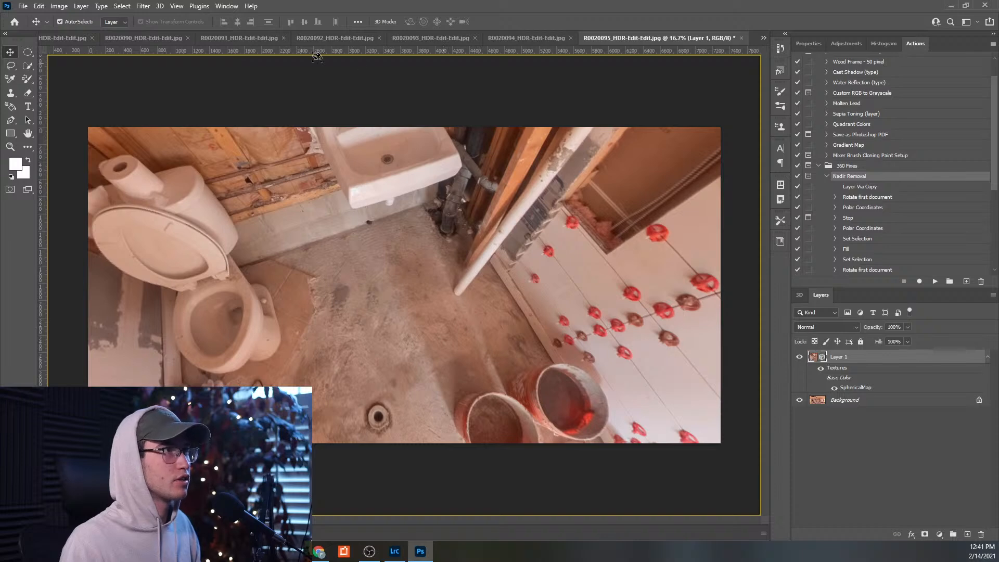
left_click(161, 6)
mouse_move(176, 46)
left_click(356, 66)
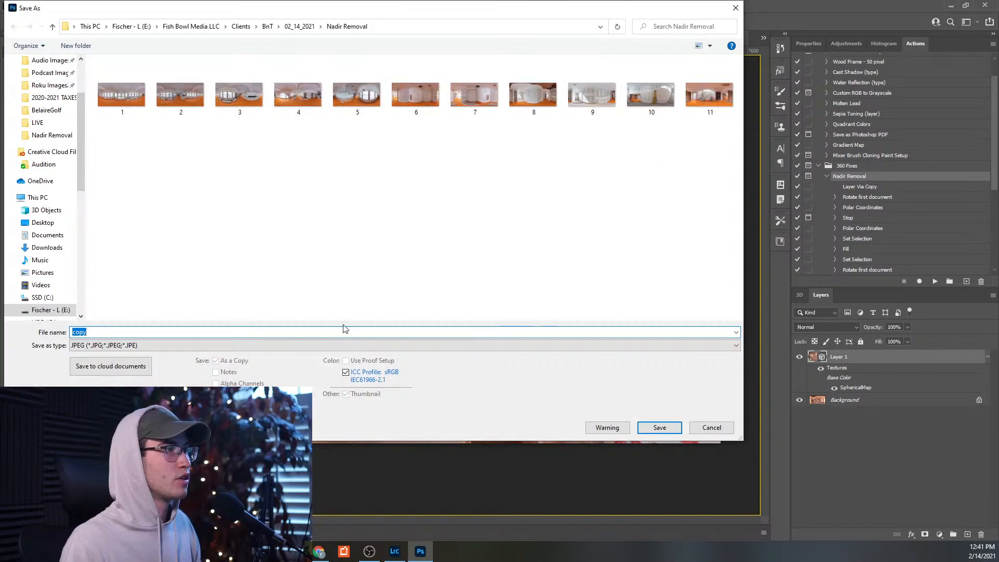
type("12")
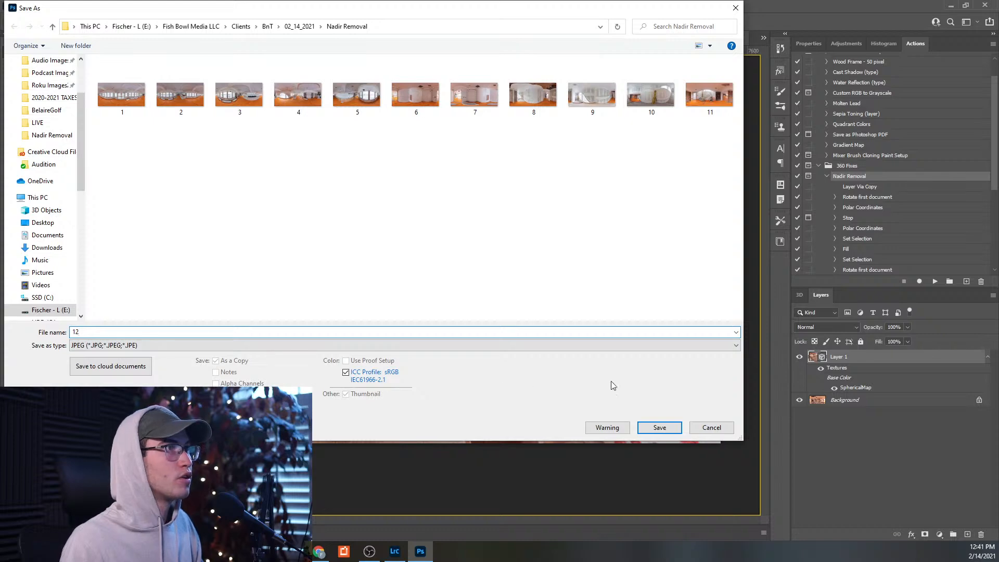
left_click(657, 428)
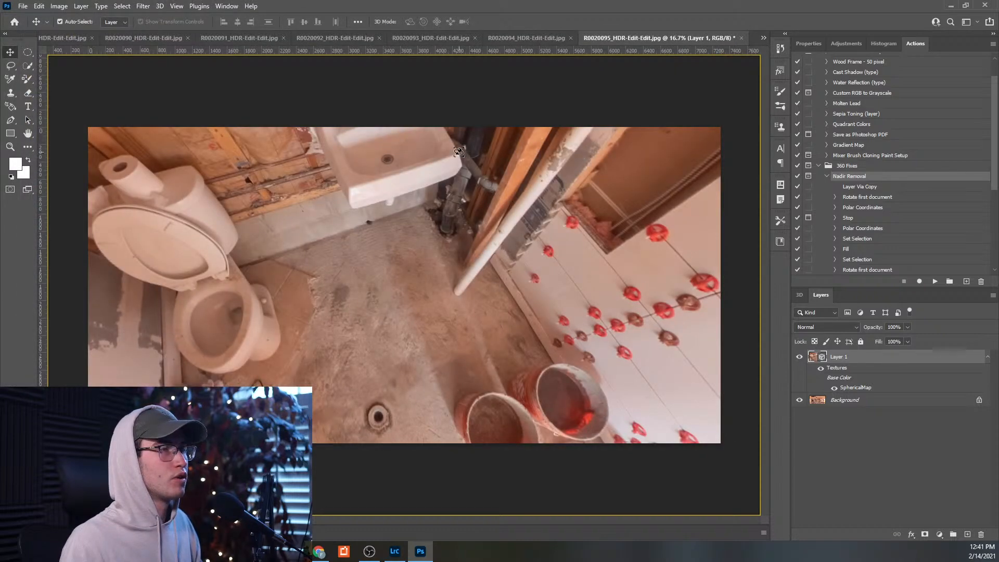
- Switch to R0020096_HDR-Edit-Edit.jpg and run the Nadir Removal action through its stop message
left_click(761, 37)
left_click(811, 178)
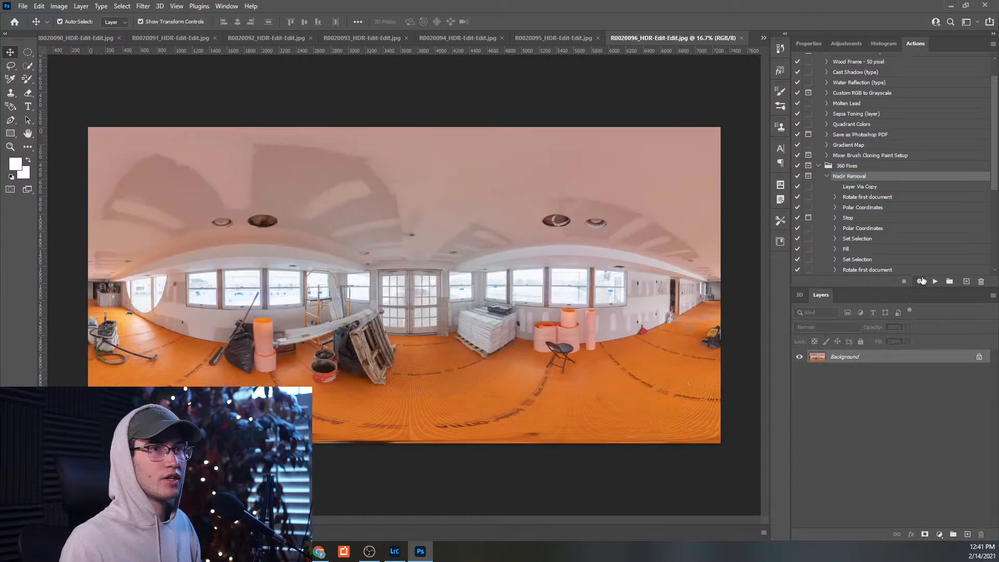
left_click(933, 282)
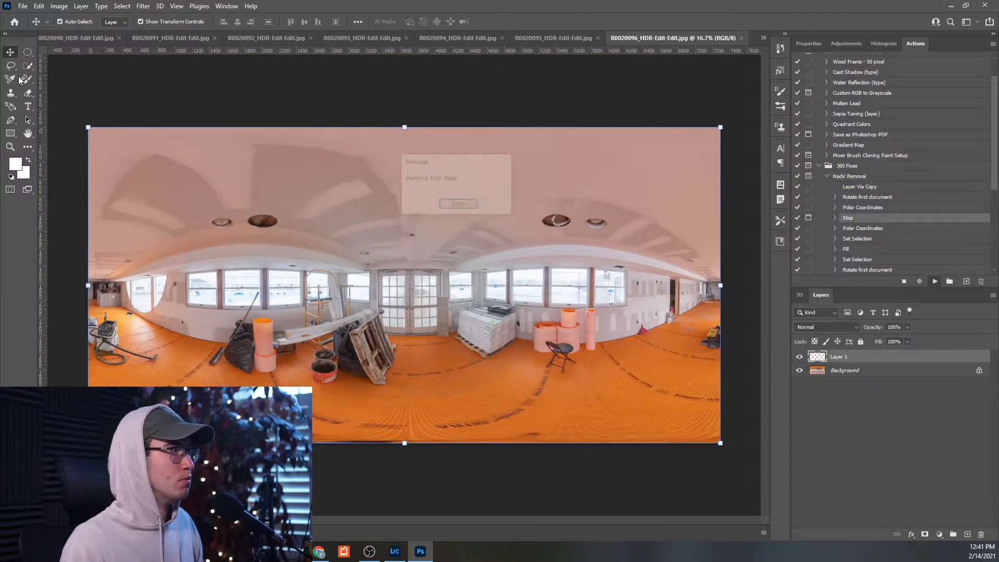
left_click(454, 204)
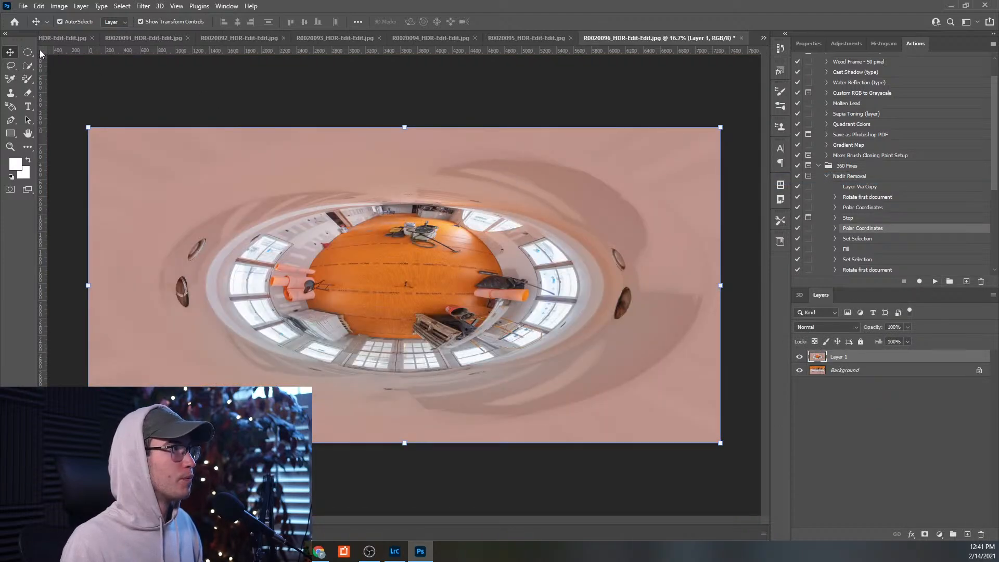
- Select the nadir spot at the centre of the orange floor with a small ellipse and fill it with Content-Aware
key("m")
left_click_drag(392, 280, 415, 291)
right_click(404, 284)
left_click(420, 409)
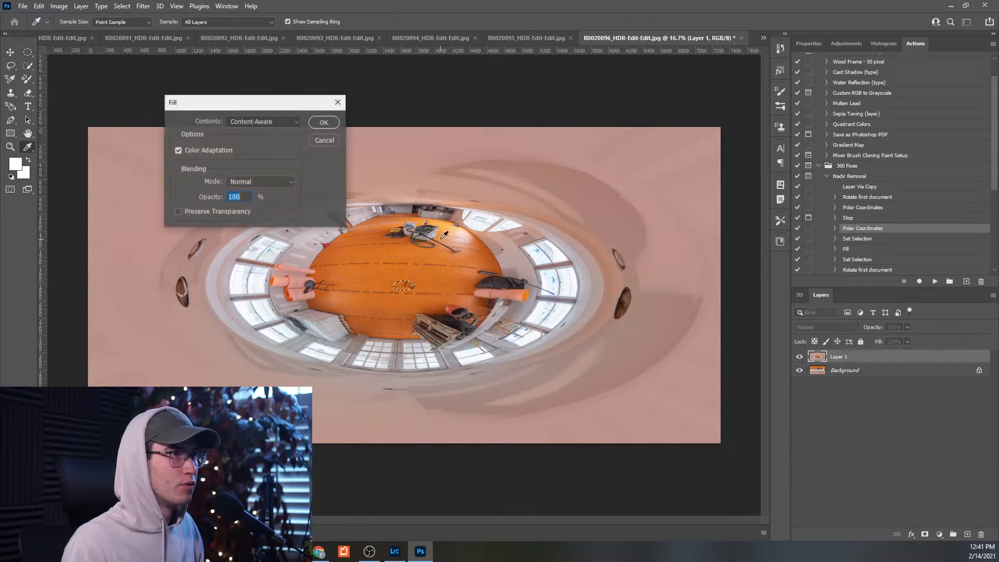
left_click(326, 129)
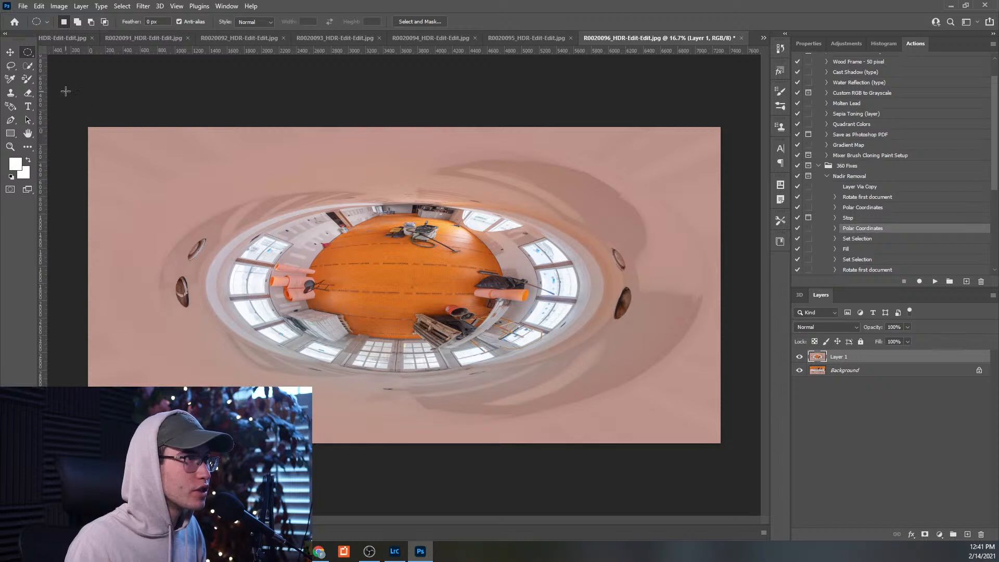
- Select a second, smaller elliptical patch near the filled nadir area on the orange floor and fill it
left_click_drag(409, 285, 416, 290)
right_click(414, 289)
left_click(434, 413)
left_click(332, 135)
left_click_drag(392, 241, 409, 255)
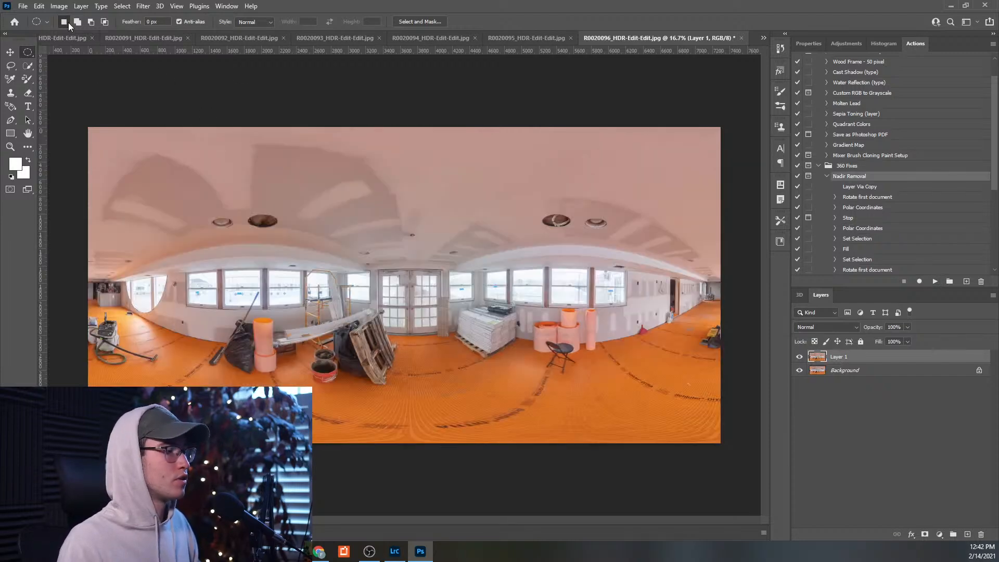
- Set up saving a copy of R0020096_HDR-Edit-Edit as JPEG in the Nadir Removal folder
left_click(23, 6)
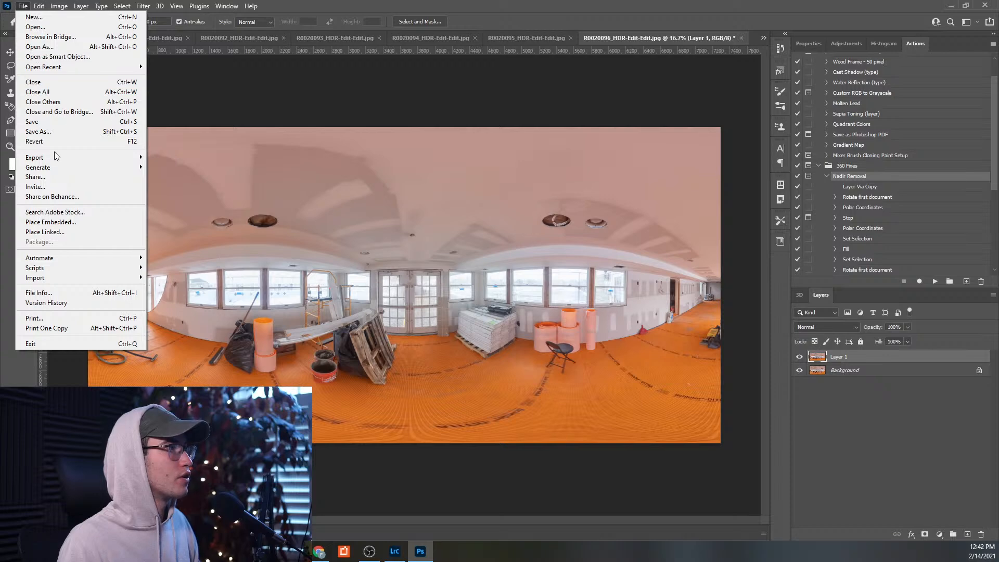
left_click(41, 132)
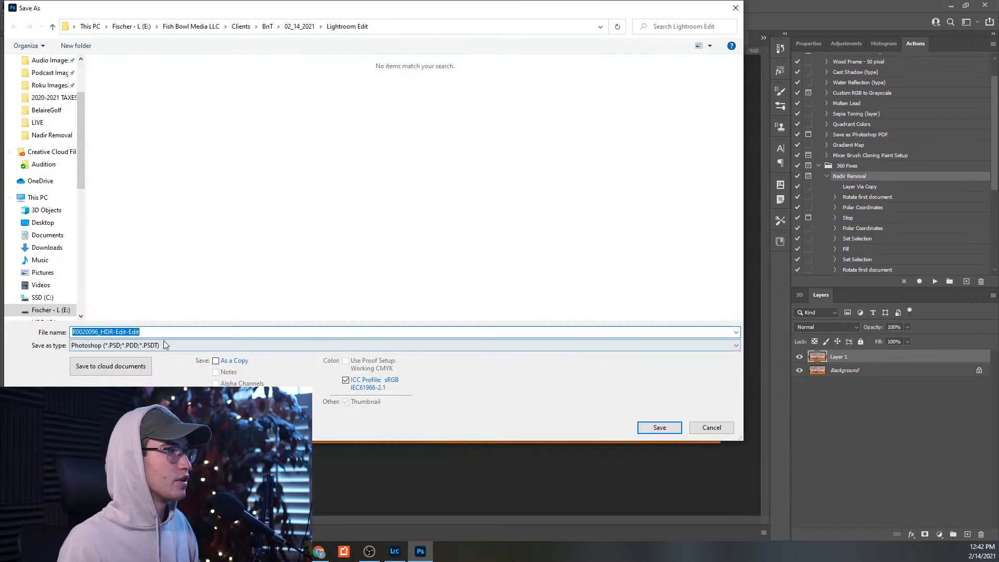
left_click(176, 345)
left_click(338, 433)
left_click(300, 27)
double_click(181, 84)
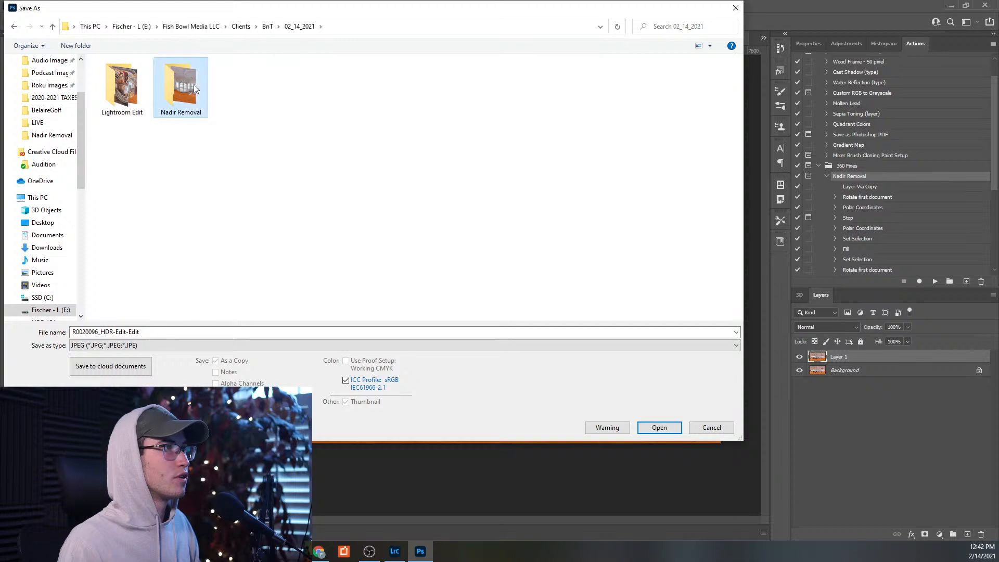
- Name the JPEG copy 13 and save it with maximum quality 12 and the Baseline Optimized format
left_click(153, 333)
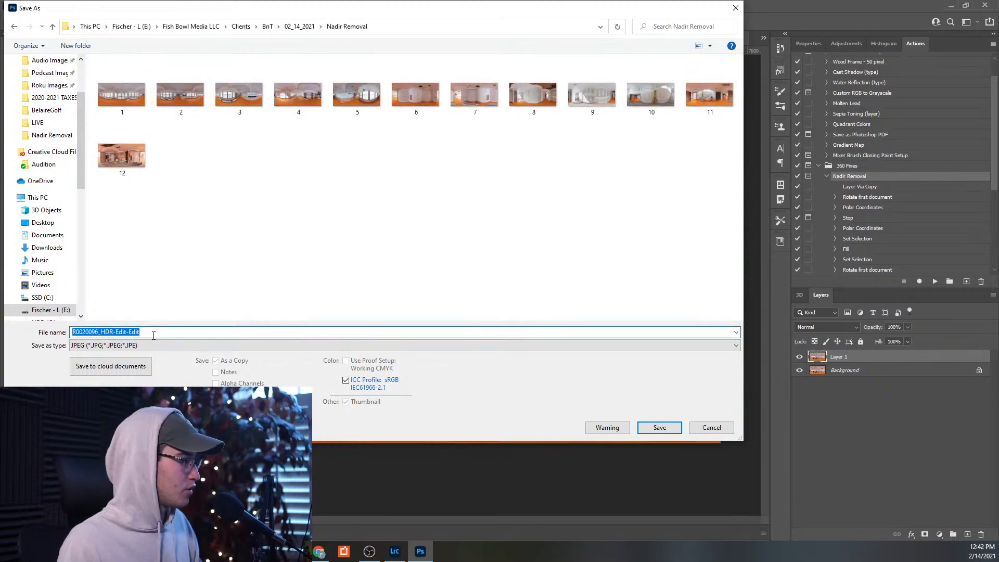
type("13")
left_click(657, 427)
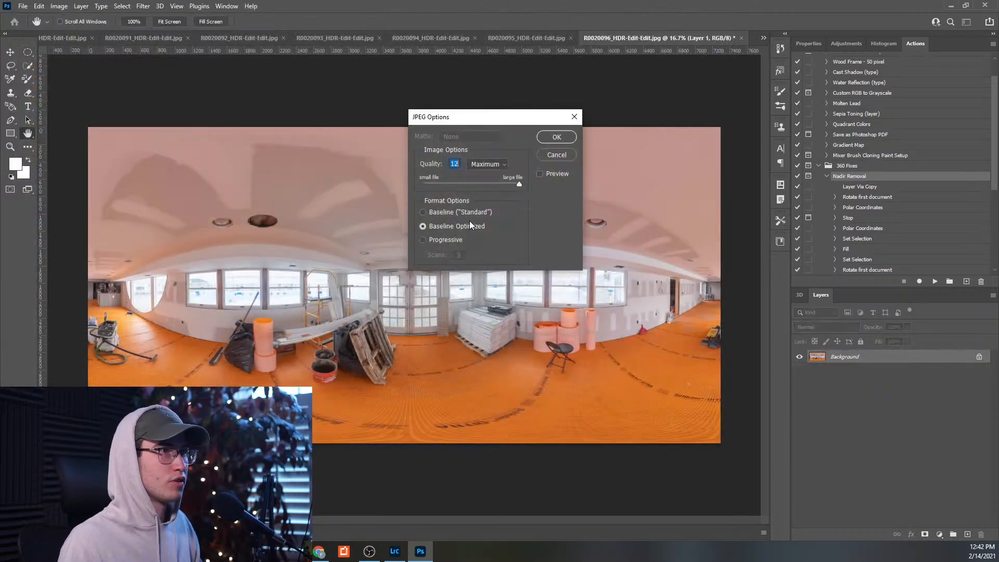
left_click(560, 141)
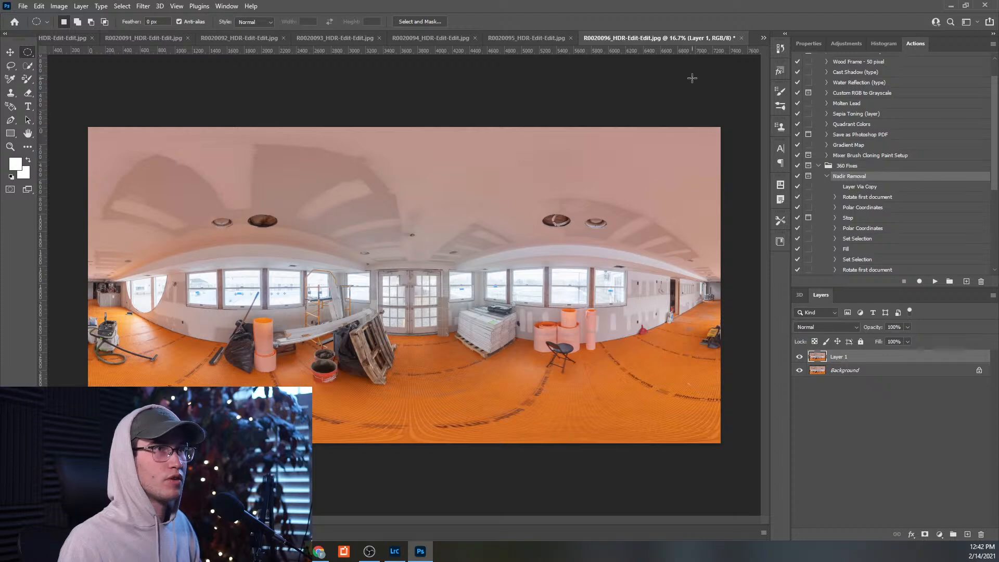
- Switch to R0020097_HDR-Edit-Edit and run the Nadir Removal action up to its nadir retouching pause
left_click(760, 39)
left_click(826, 186)
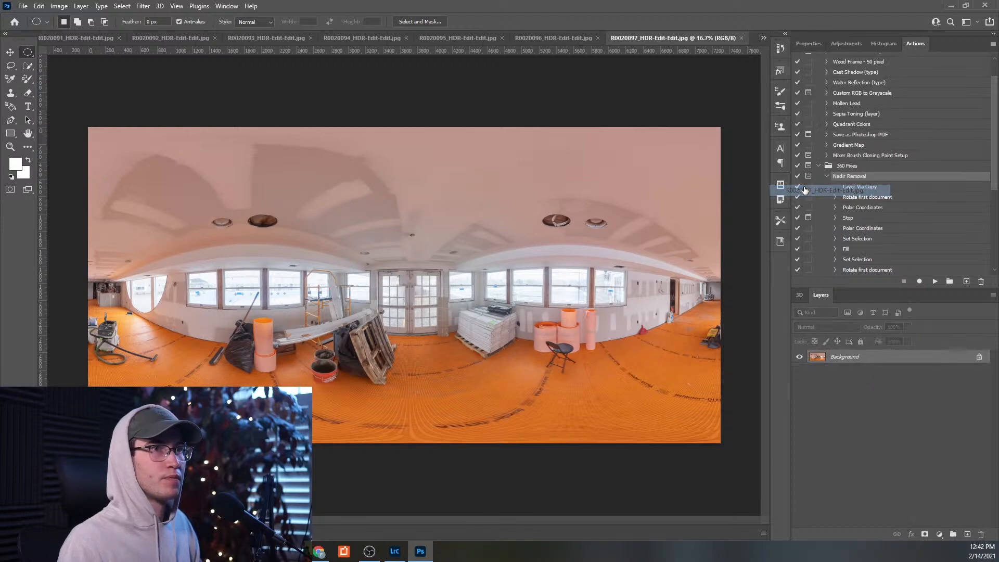
left_click(933, 281)
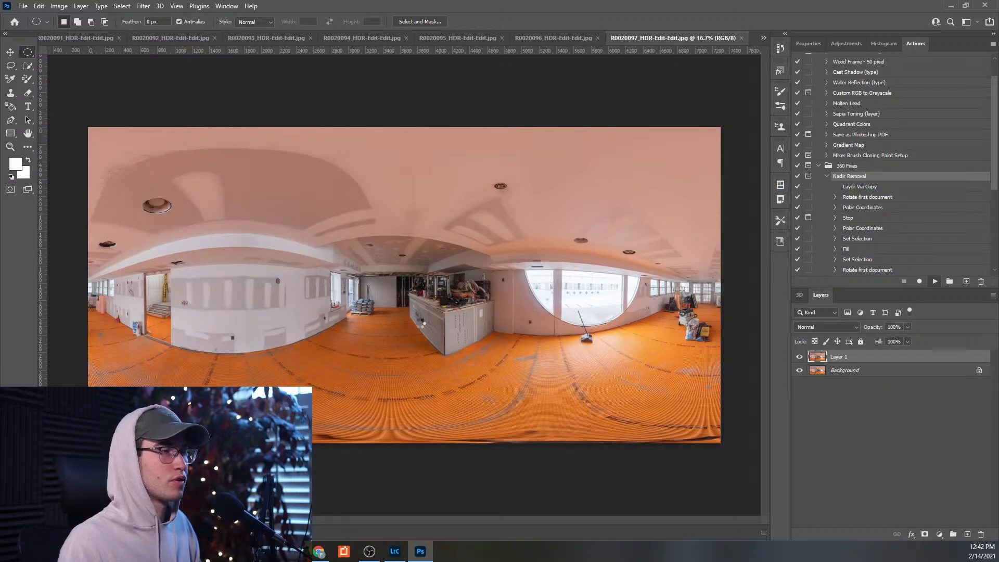
left_click(458, 205)
- Select the nadir spot at the centre of the orange floor with a small ellipse, fill it with Content-Aware, and resume the action
left_click_drag(388, 282, 416, 290)
right_click(410, 287)
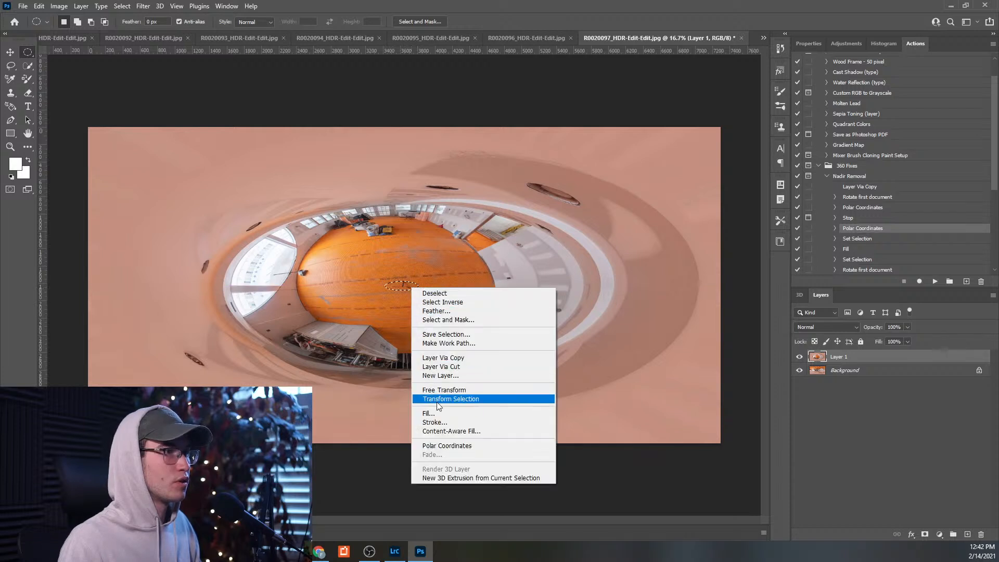
left_click(428, 413)
left_click(336, 112)
key("ctrl+d")
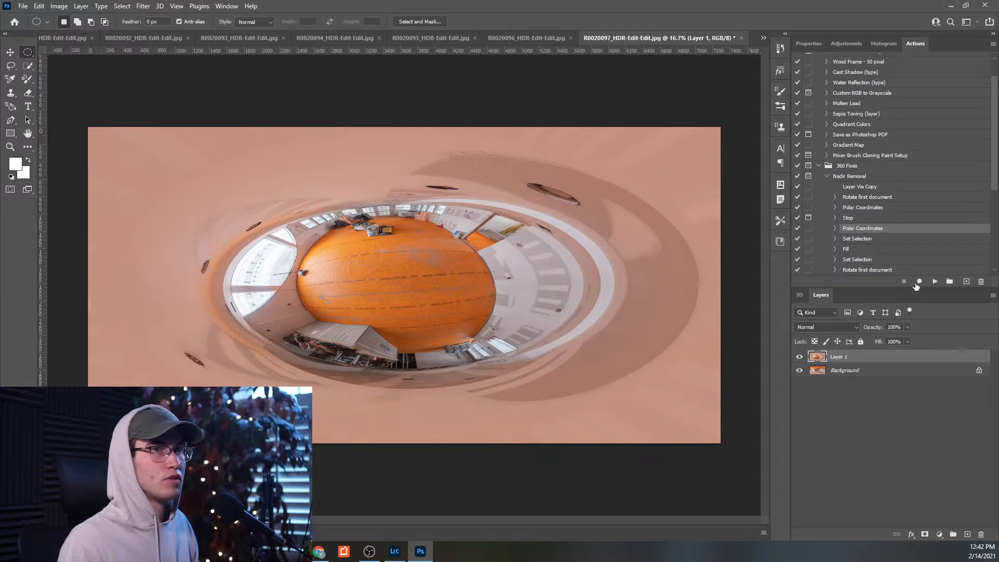
left_click(935, 281)
- Set up saving a copy of R0020097_HDR-Edit-Edit as JPEG in the Nadir Removal folder
left_click(24, 8)
left_click(39, 131)
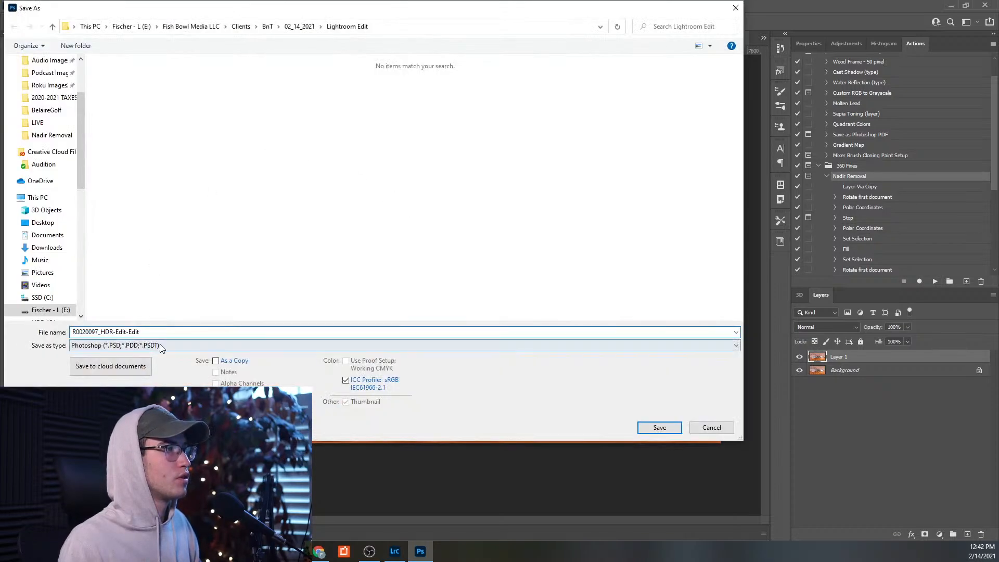
left_click(160, 344)
left_click(117, 371)
left_click(299, 26)
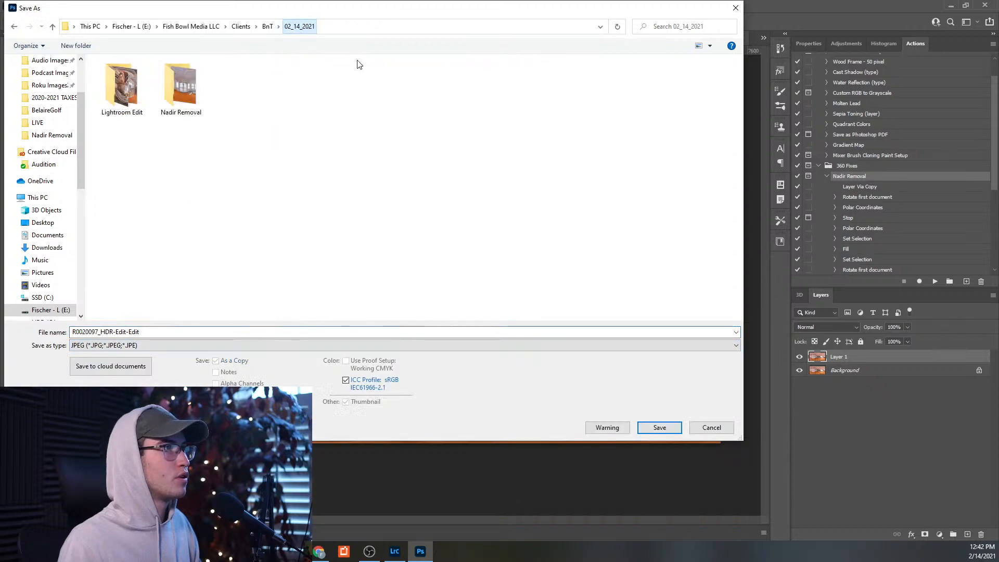
double_click(196, 93)
- Name the JPEG copy 14 and save it, accepting the JPEG options
double_click(152, 331)
type("14")
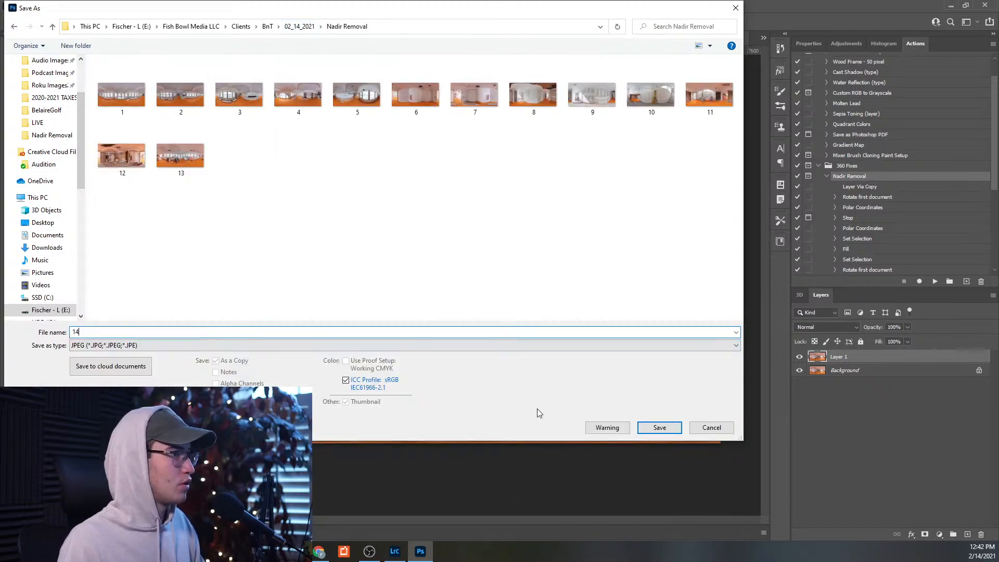
left_click(659, 428)
left_click(547, 138)
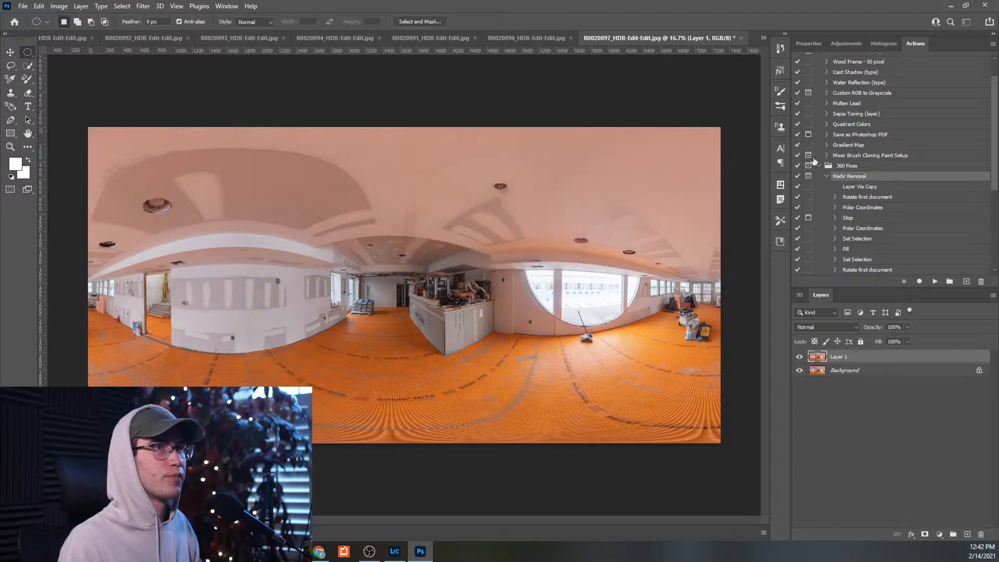
- Switch to R0020098_HDR-Edit-Edit and run the Nadir Removal action up to its nadir retouching pause
left_click(763, 38)
left_click(819, 200)
left_click(935, 281)
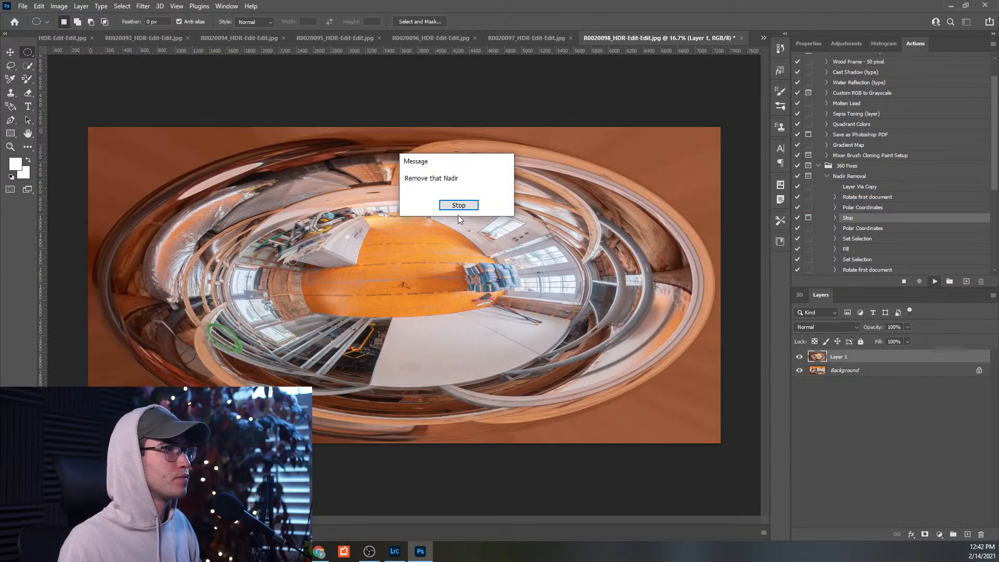
left_click(457, 205)
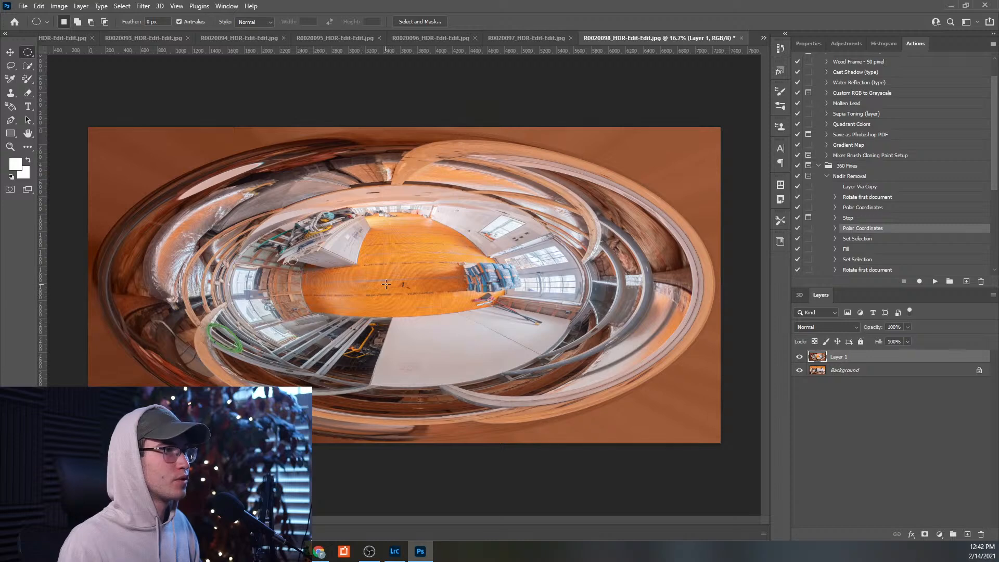
- Select the nadir spot on the orange floor of R0020098 with a small ellipse and fill it with Content-Aware
left_click_drag(391, 284, 414, 289)
key("ctrl+d")
right_click(410, 286)
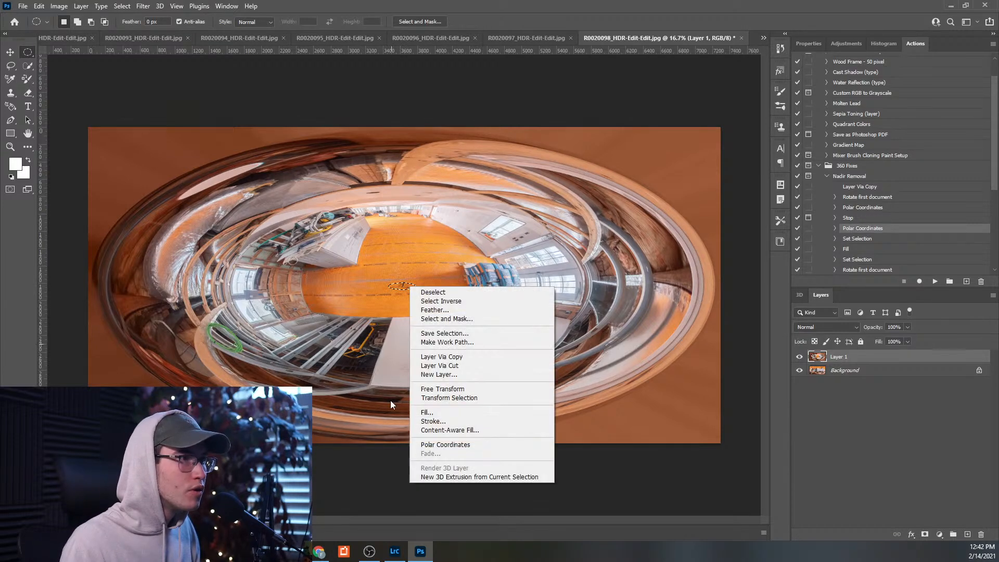
left_click(430, 412)
left_click(324, 123)
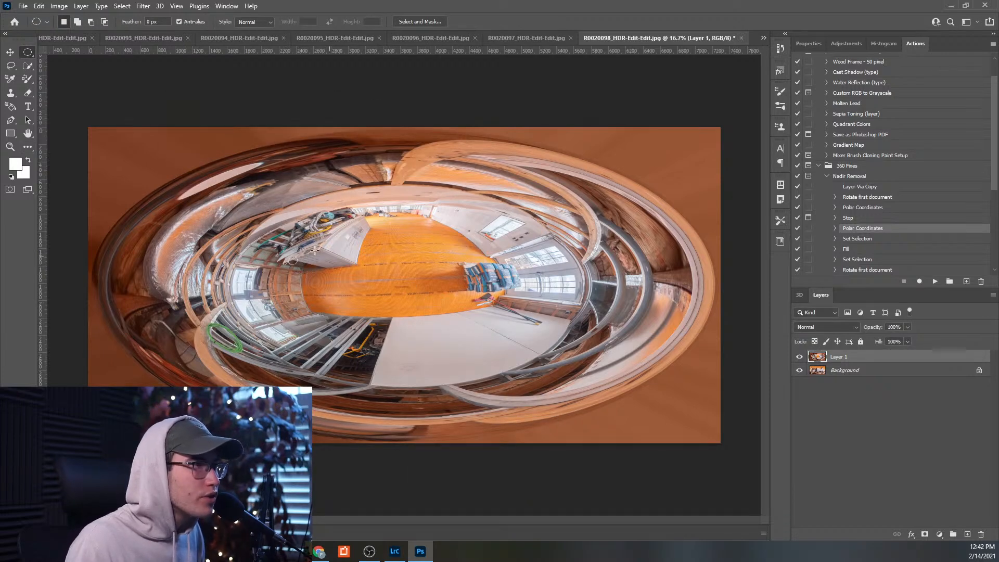
- Select another small elliptical patch over the retouched nadir area and fill it with Content-Aware at 100% opacity
left_click_drag(386, 285, 411, 291)
right_click(410, 291)
left_click(441, 415)
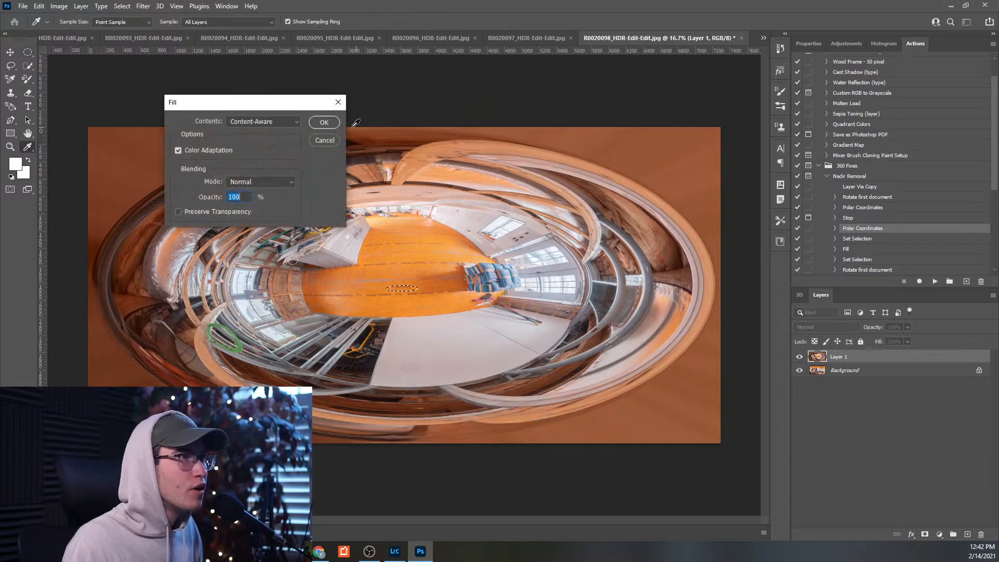
left_click(323, 123)
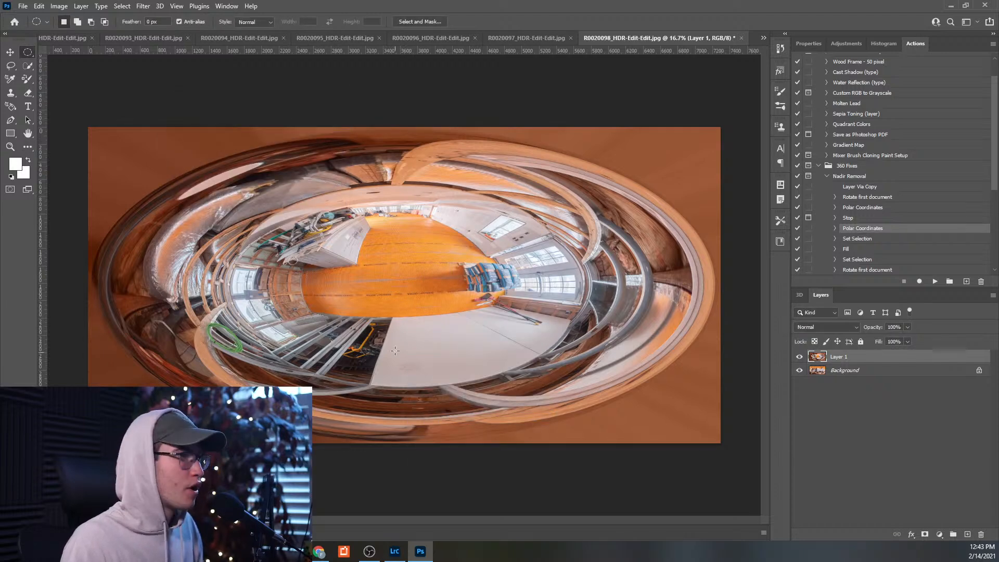
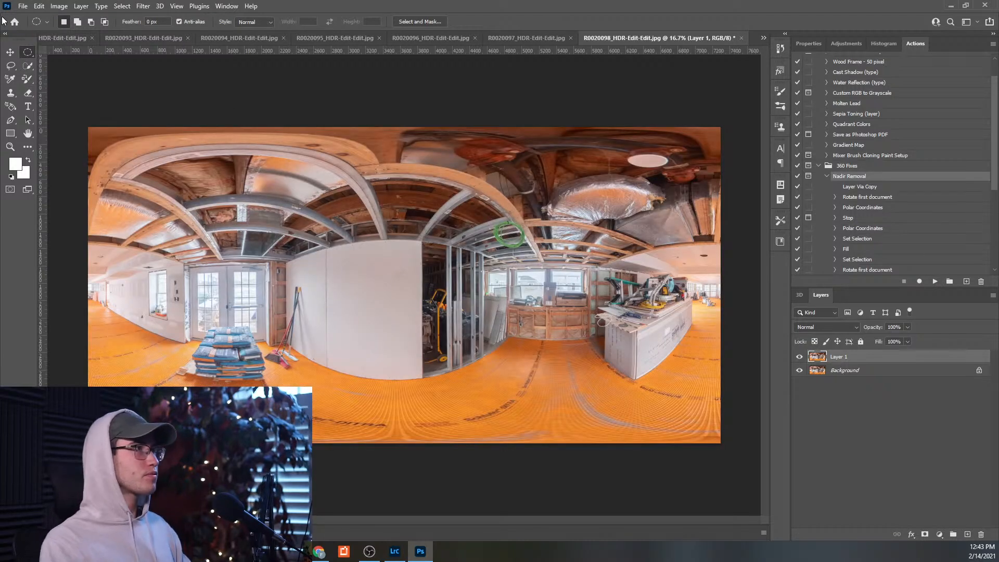
- Set up saving a copy of R0020098_HDR-Edit-Edit as JPEG in the Nadir Removal folder
left_click(23, 6)
left_click(42, 134)
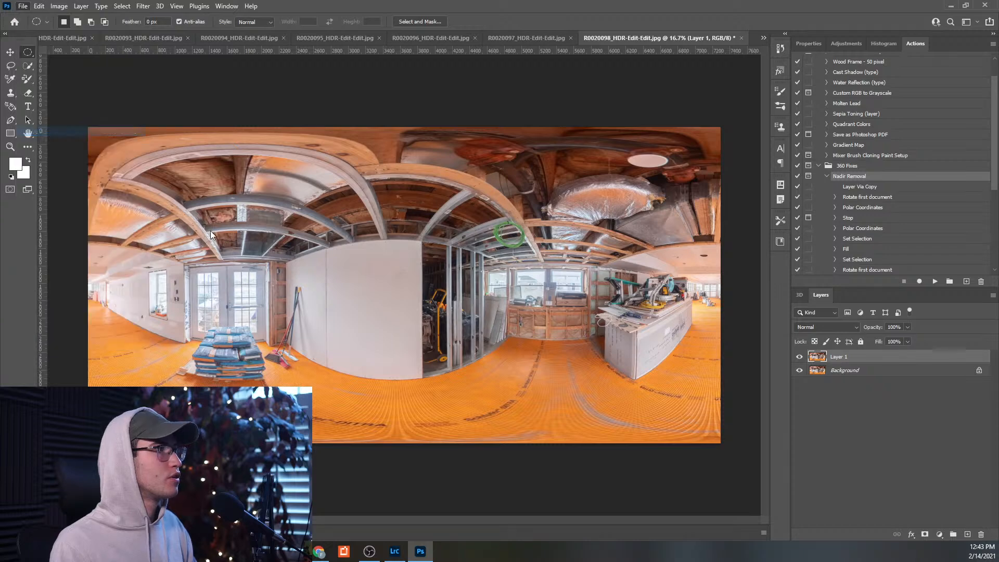
left_click(142, 345)
left_click(143, 426)
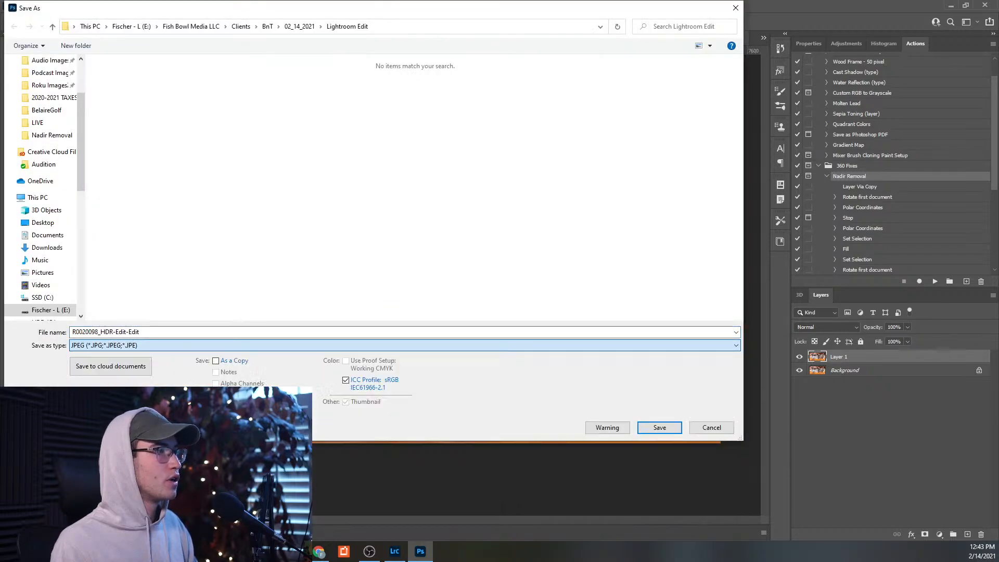
left_click(300, 26)
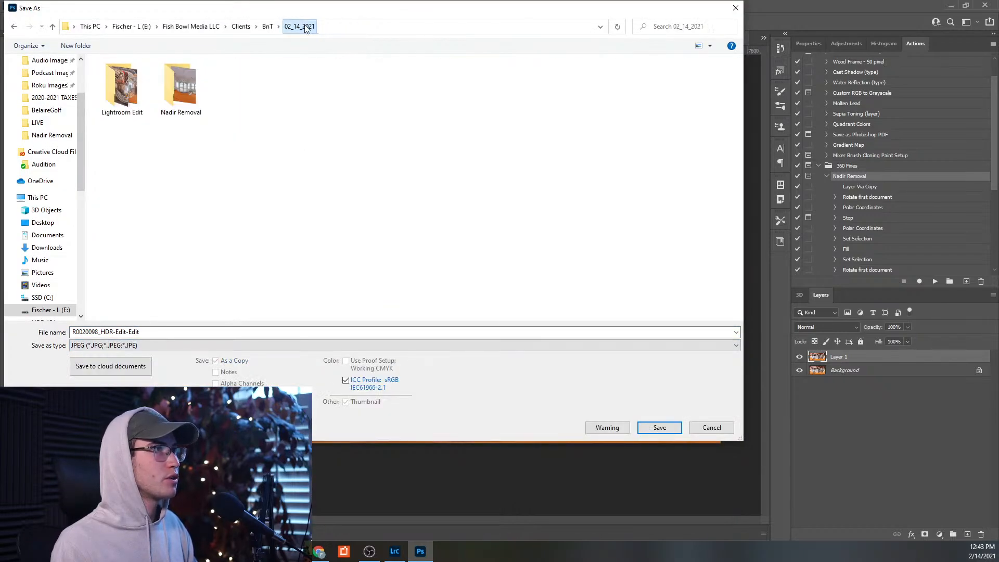
double_click(194, 92)
- Name the JPEG copy 15 and save it with maximum quality 12 and the Baseline Optimized format
double_click(132, 333)
type("15")
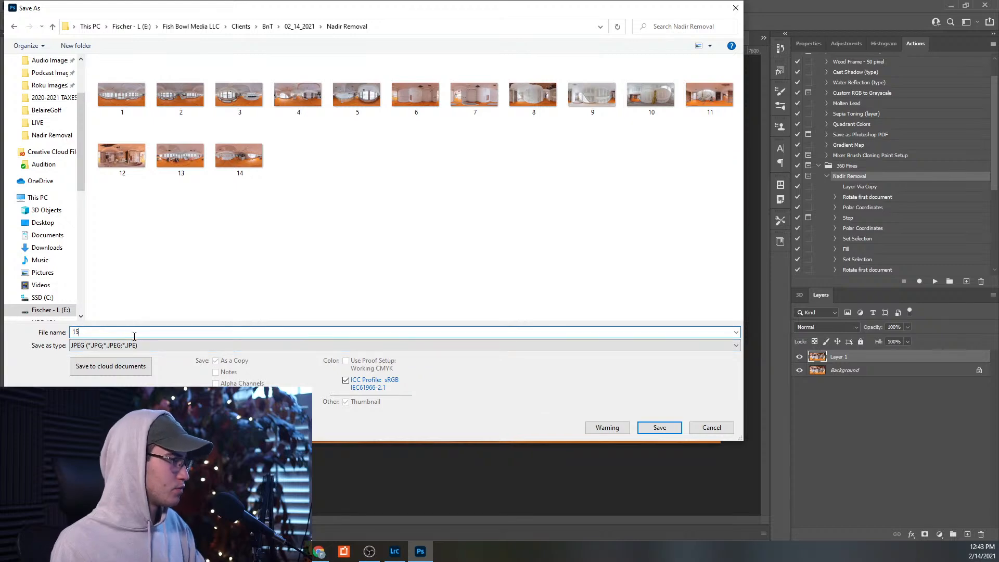
left_click(659, 427)
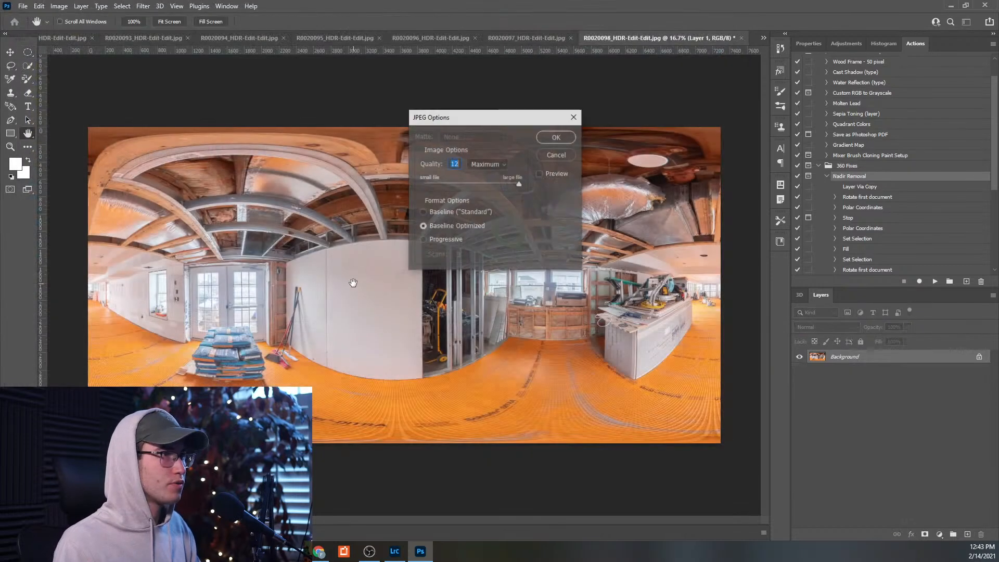
left_click(545, 137)
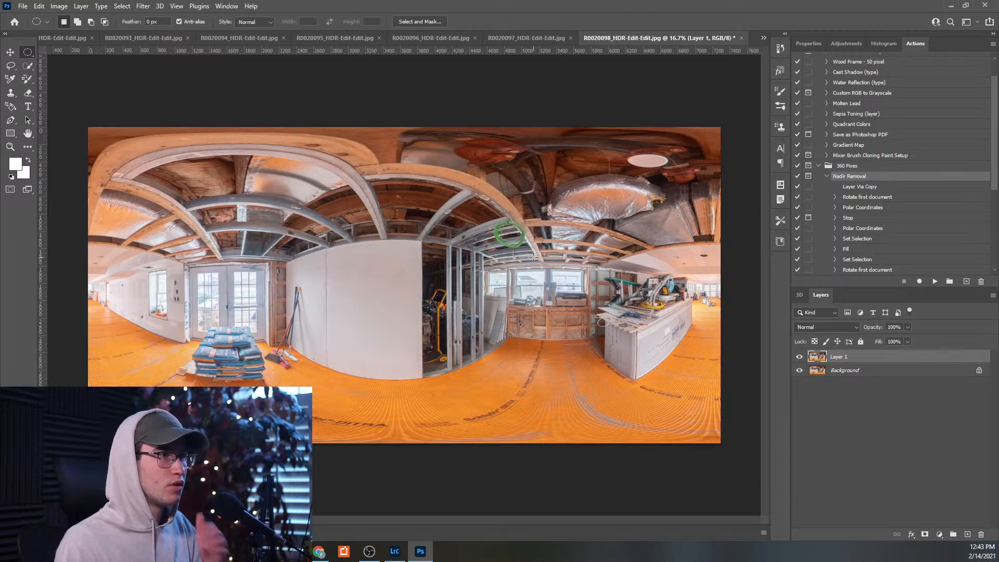
- Switch to R0020099_HDR-Edit-Edit and run the Nadir Removal action up to its nadir retouching pause
left_click(763, 38)
left_click(827, 213)
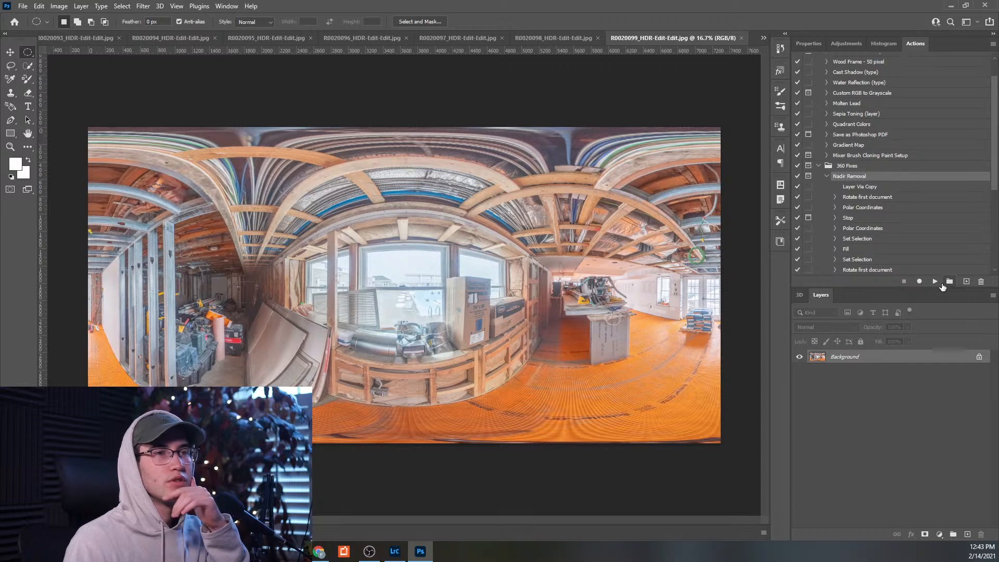
left_click(936, 282)
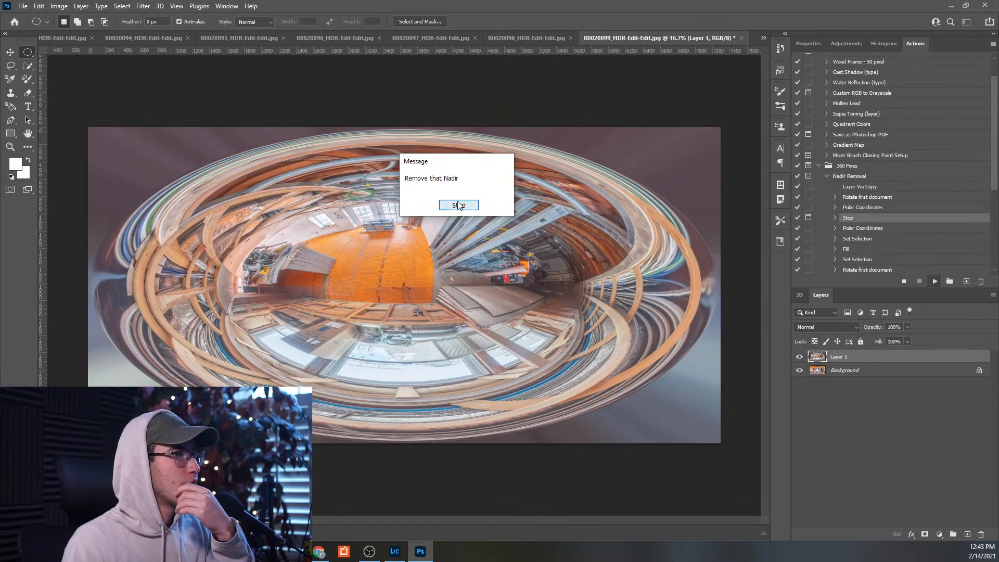
left_click(458, 205)
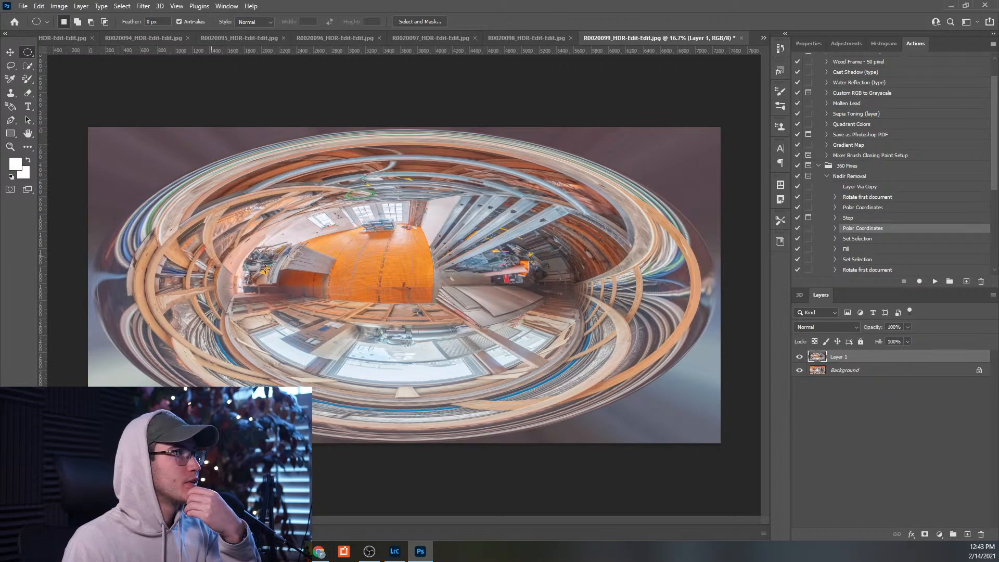
- Select the nadir spot near the edge of the orange floor with a small ellipse and fill it with Content-Aware at 100% opacity
left_click_drag(389, 280, 415, 292)
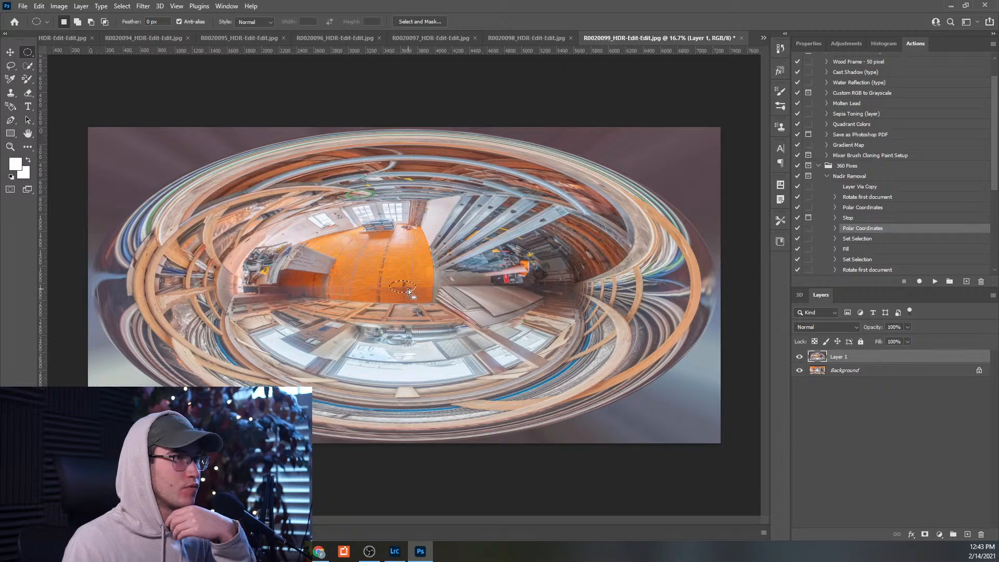
right_click(407, 289)
left_click(430, 415)
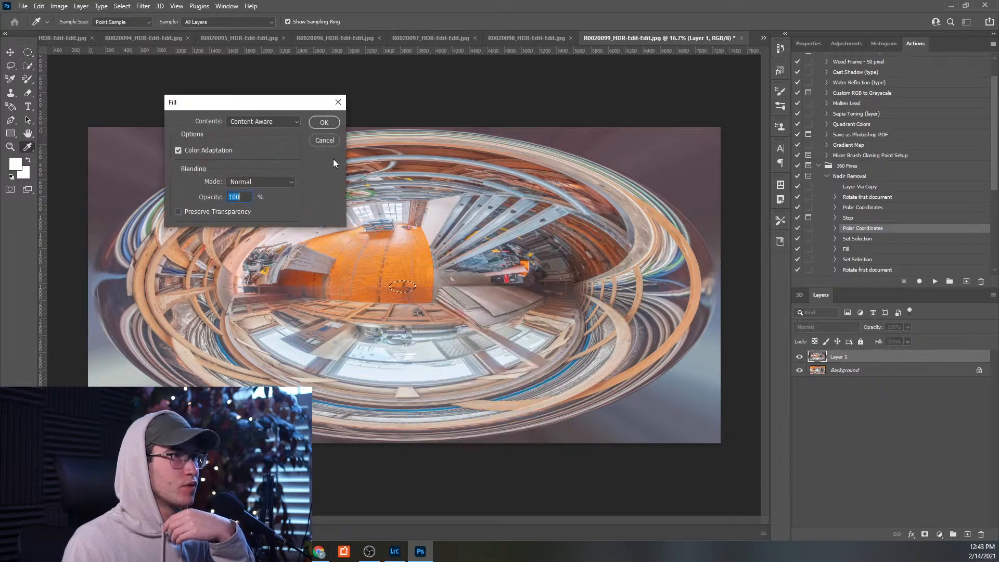
left_click(325, 126)
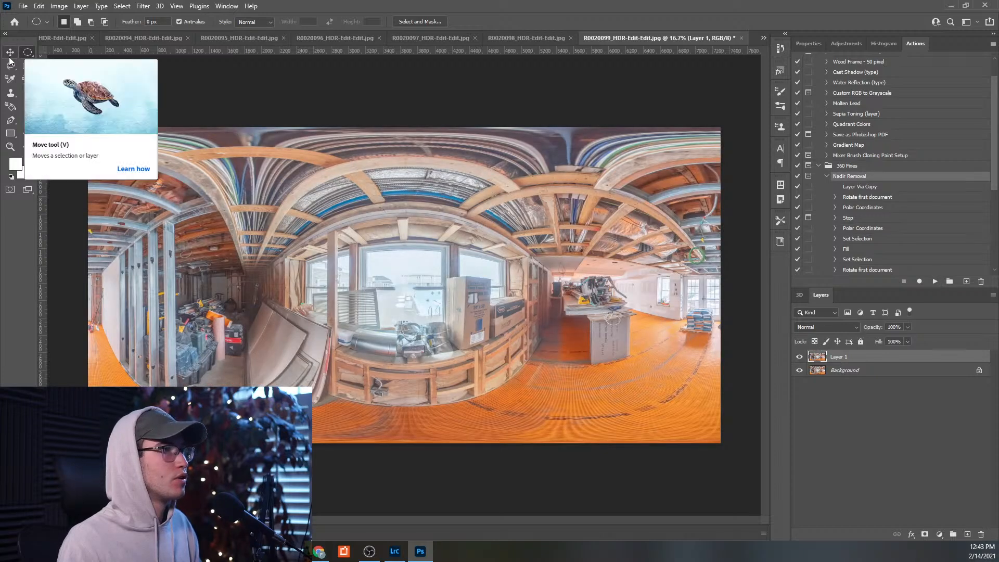
- Set up saving a copy of R0020099_HDR-Edit-Edit as JPEG in the Nadir Removal folder
left_click(23, 6)
left_click(78, 133)
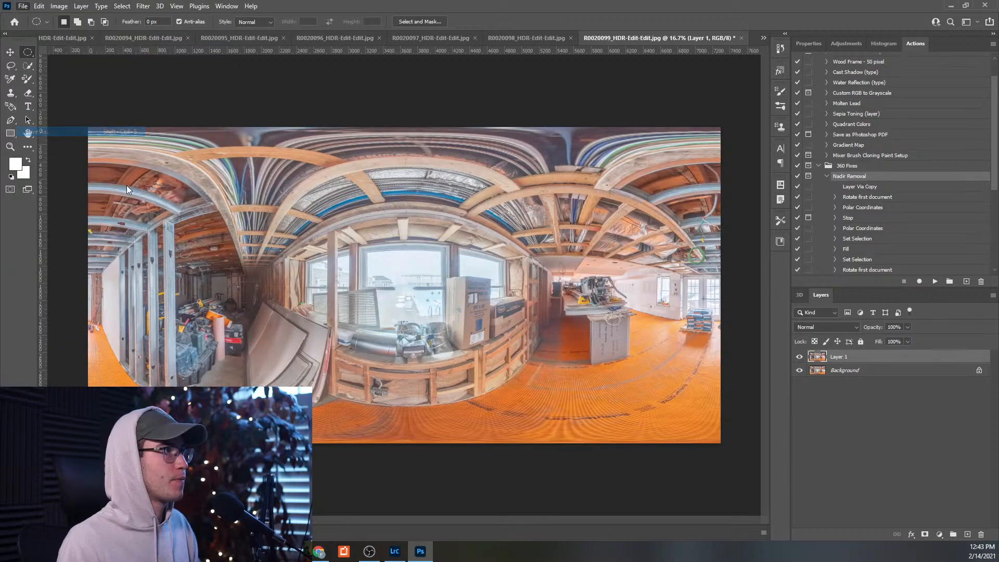
left_click(132, 345)
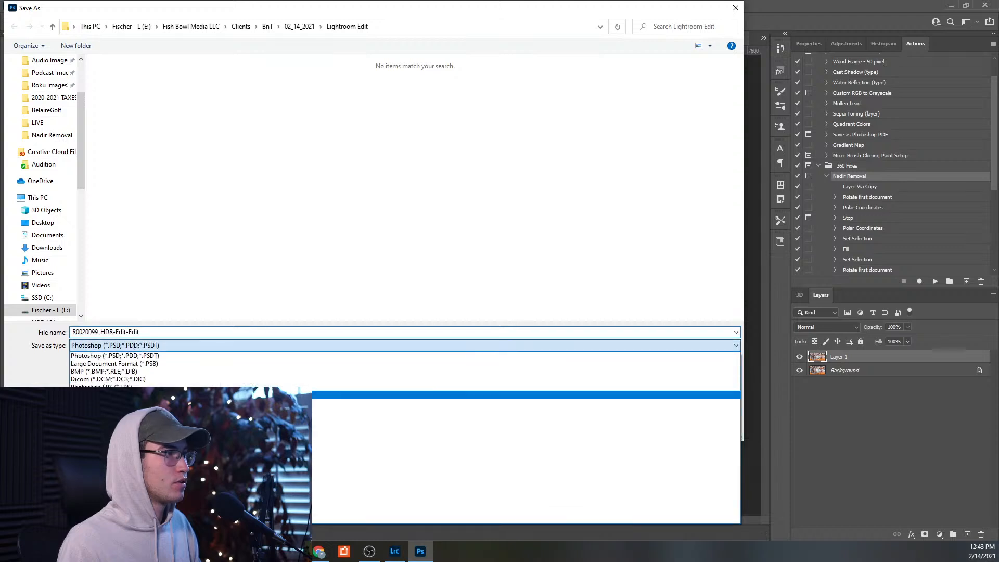
left_click(133, 426)
left_click(299, 26)
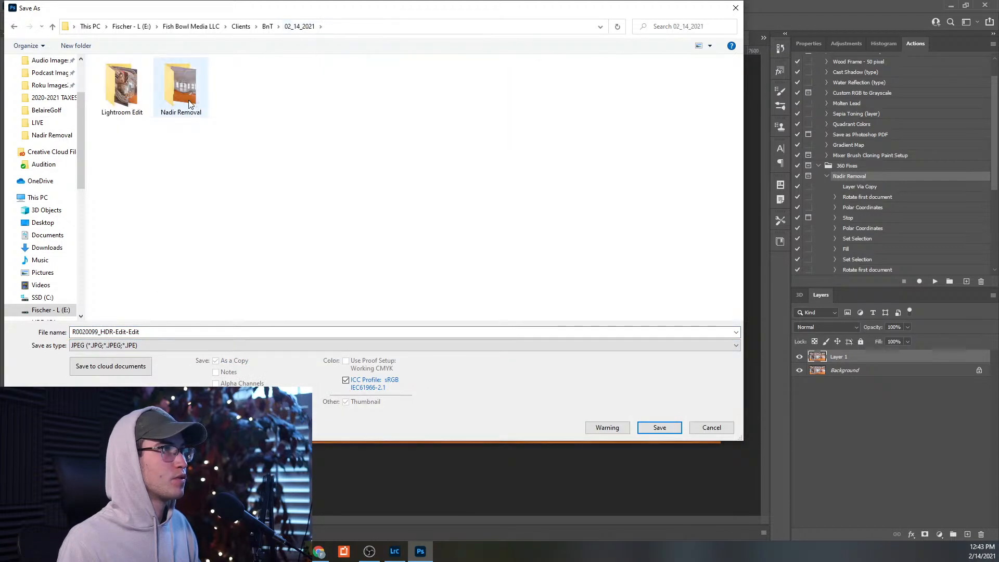
double_click(180, 83)
- Name the JPEG copy 16 and save it with maximum quality 12 and the Baseline Optimized format
double_click(138, 332)
type("16")
left_click(647, 425)
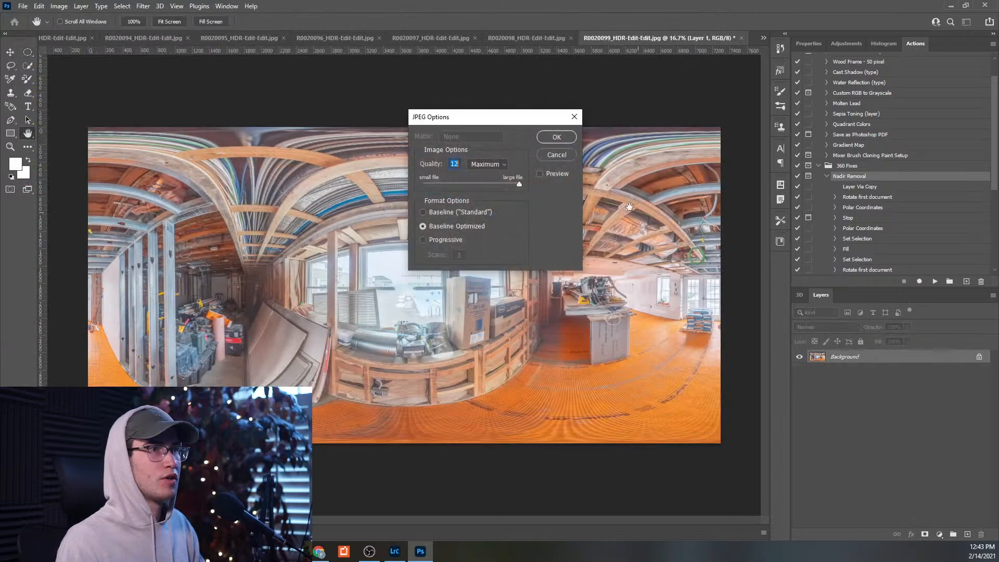
key("Return")
- Switch to R0020100_HDR-Edit-Edit and run the Nadir Removal action up to its nadir retouching pause
left_click(762, 39)
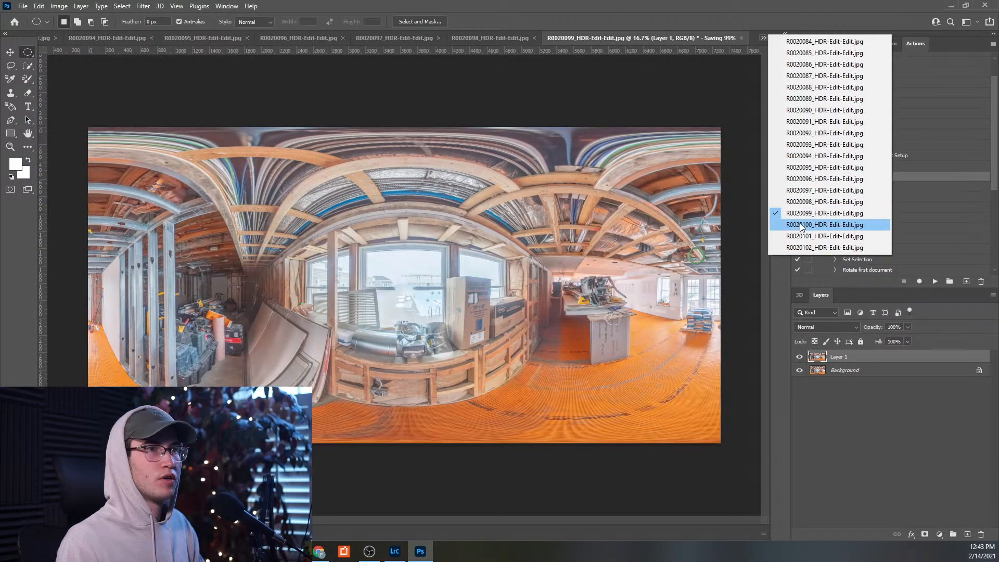
left_click(827, 222)
left_click(935, 282)
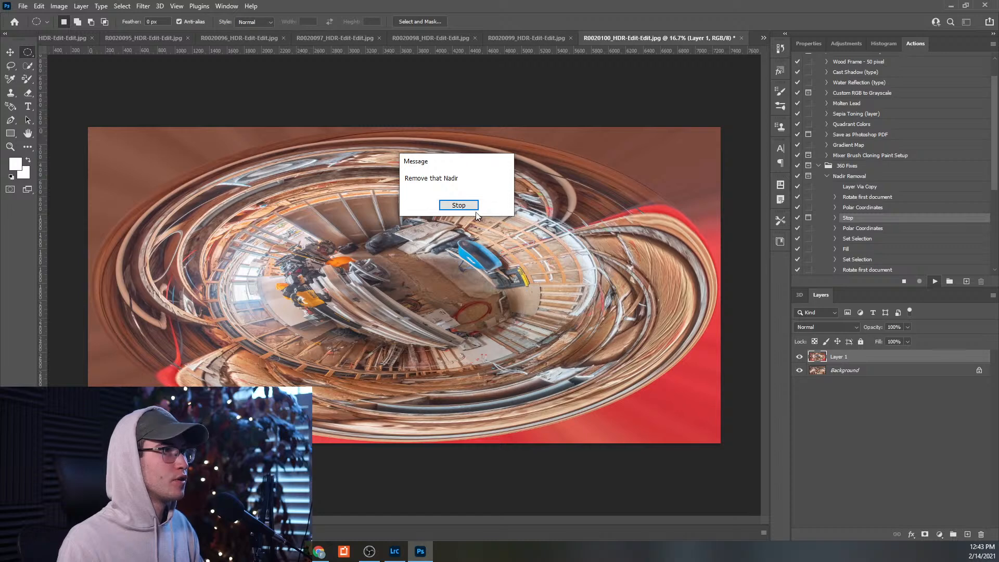
left_click(449, 206)
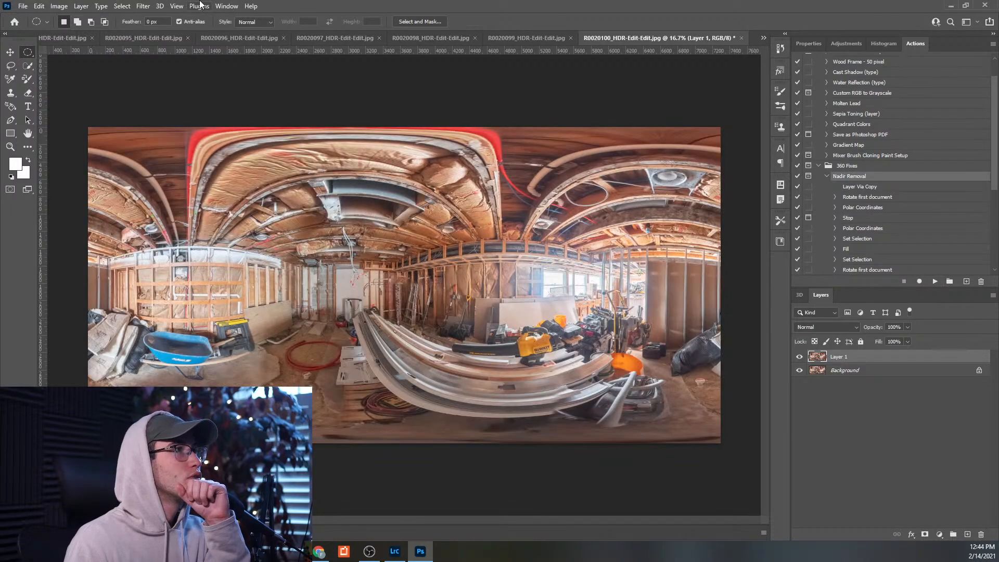
- Convert Layer 1 to a spherical panorama layer, lasso the nadir spot on the floor beside the metal beams and fill it with Content-Aware
left_click(161, 7)
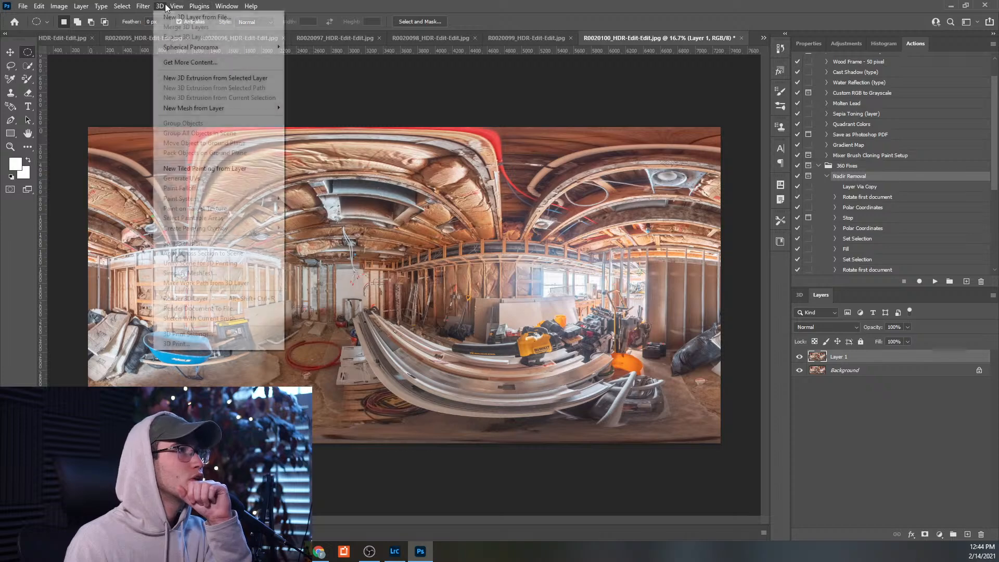
left_click(337, 57)
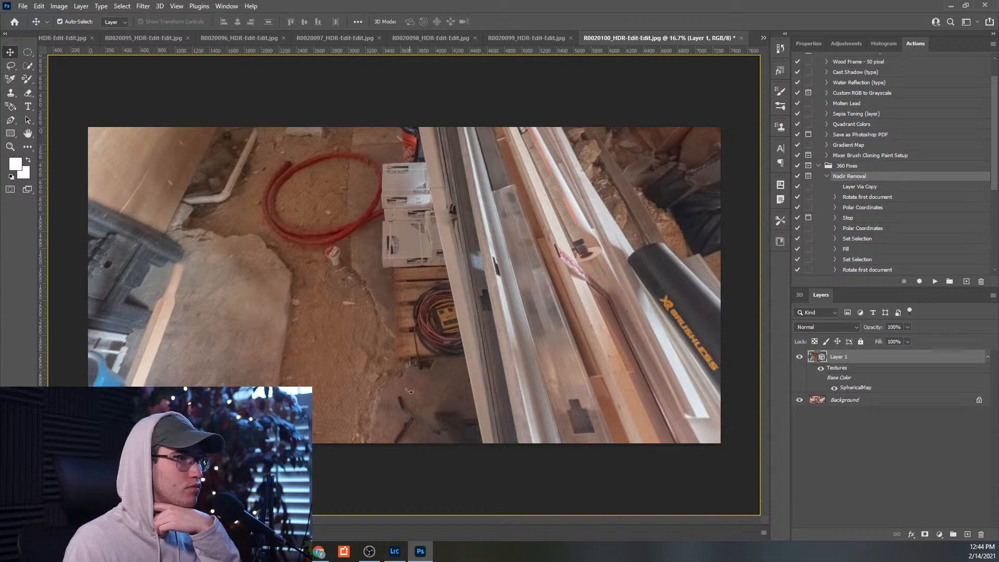
left_click_drag(406, 387, 167, 208)
left_click(10, 68)
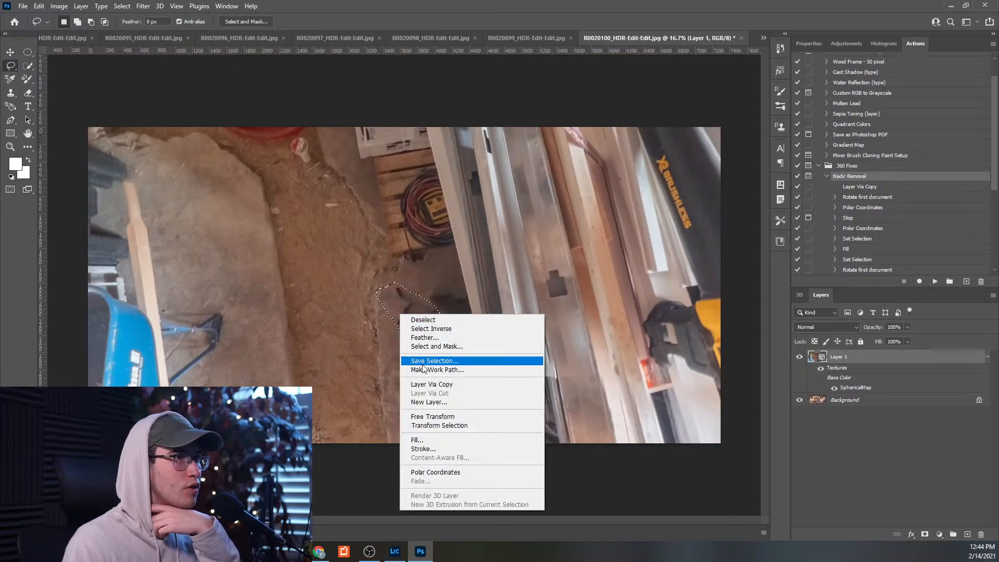
left_click(417, 440)
left_click(332, 123)
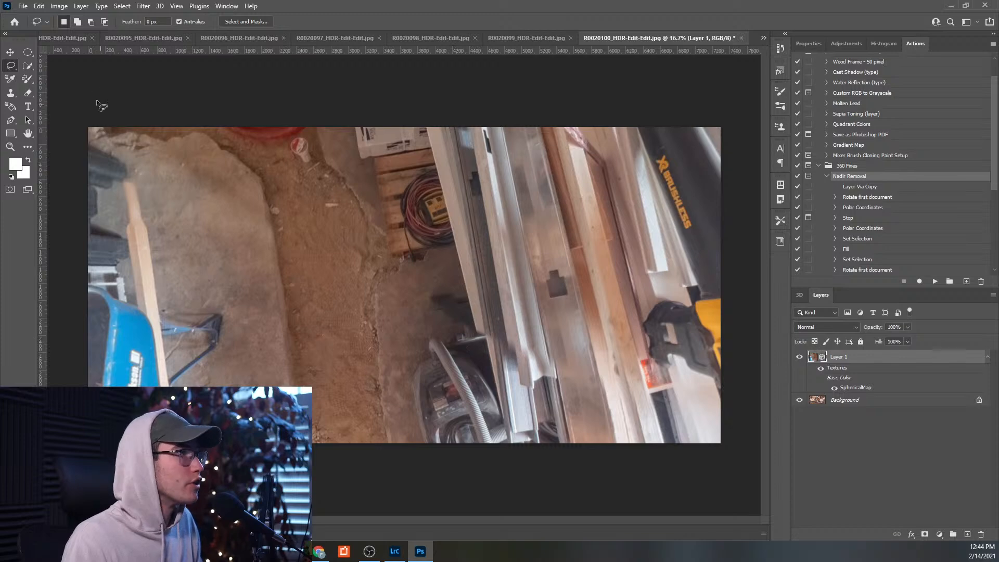
- Export the retouched panorama as a JPEG named 17 in the Nadir Removal folder
left_click(160, 6)
mouse_move(234, 44)
left_click(322, 66)
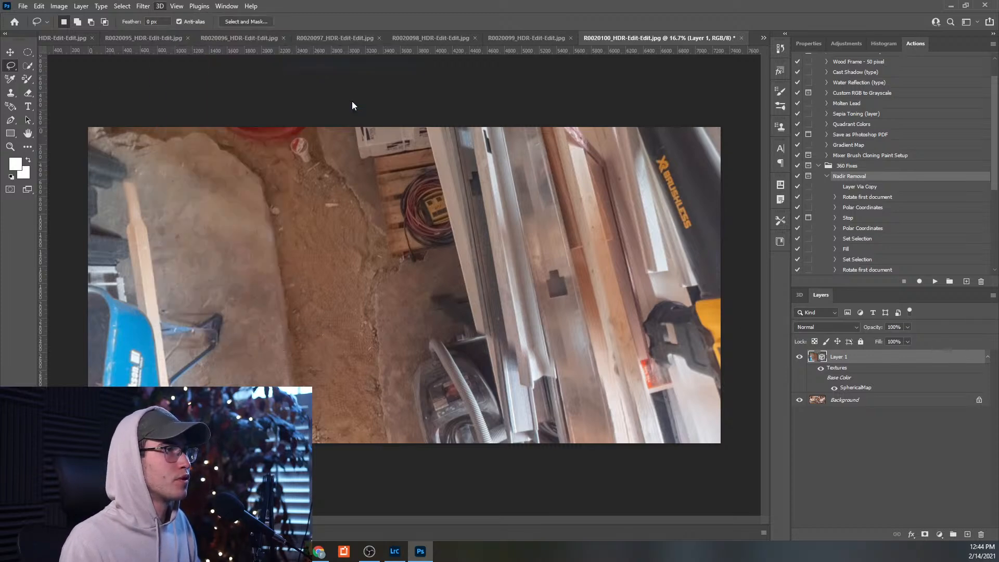
type("17")
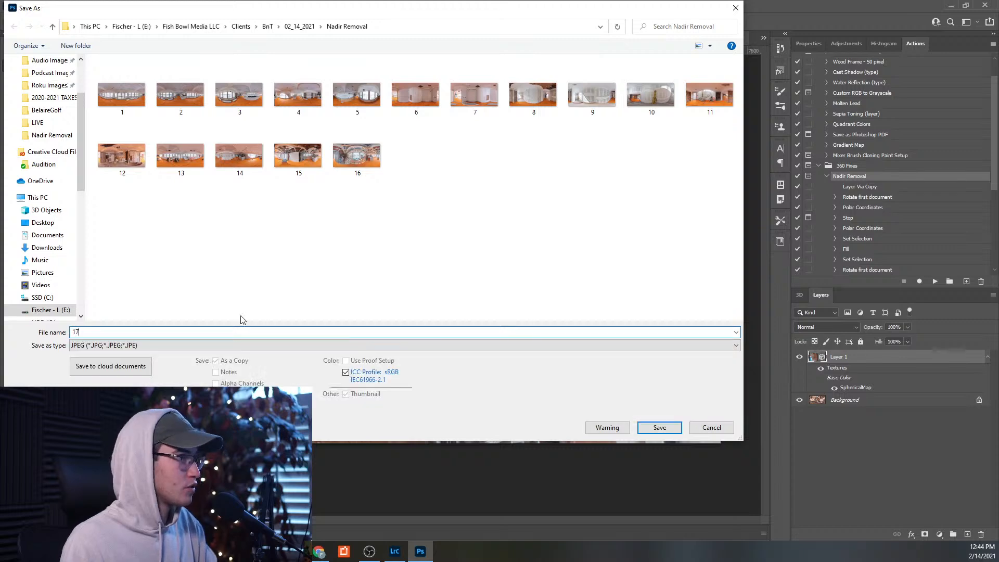
left_click(648, 430)
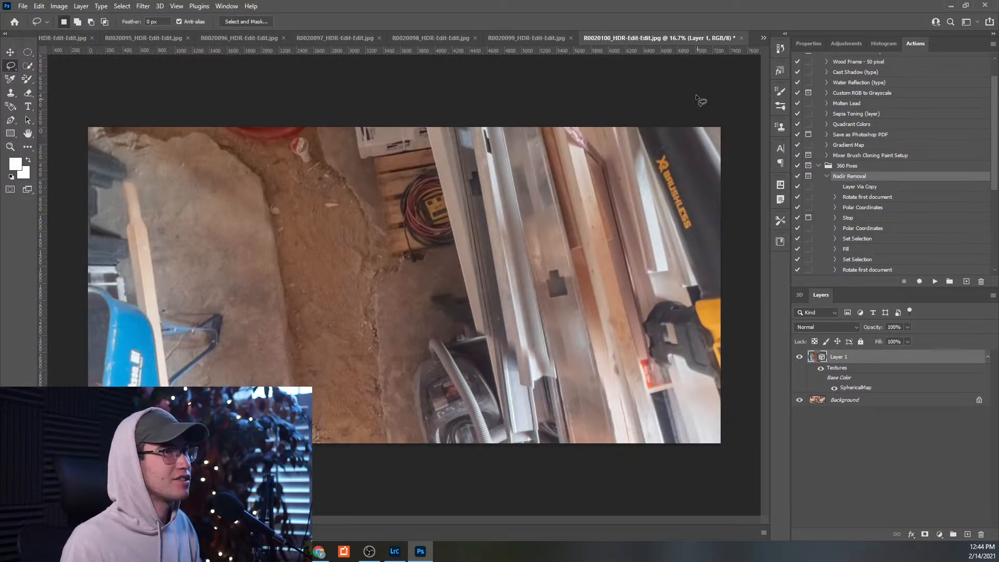
- Switch to R0020101_HDR-Edit-Edit and run the Nadir Removal action up to its nadir retouching pause
left_click(763, 40)
left_click(827, 236)
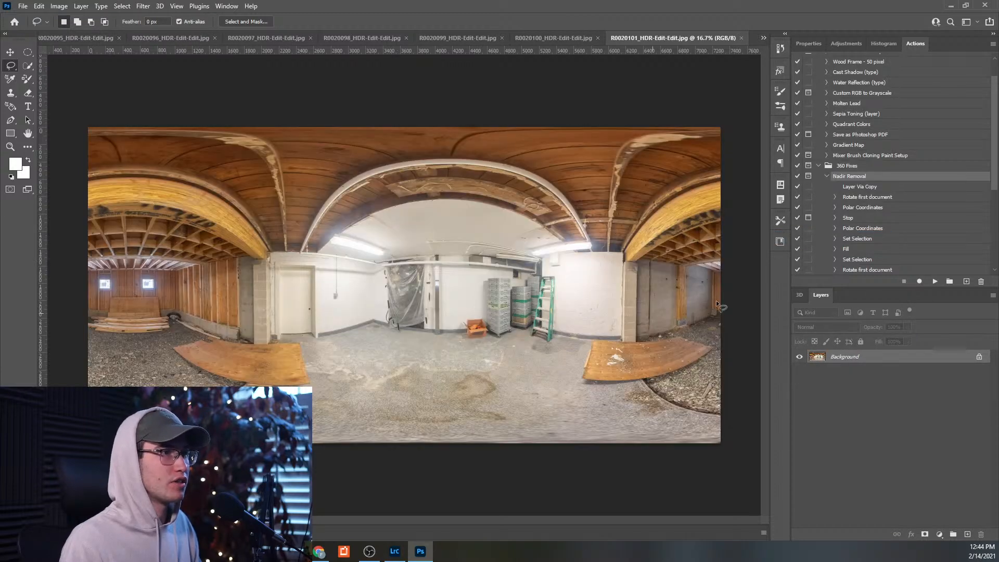
left_click(933, 281)
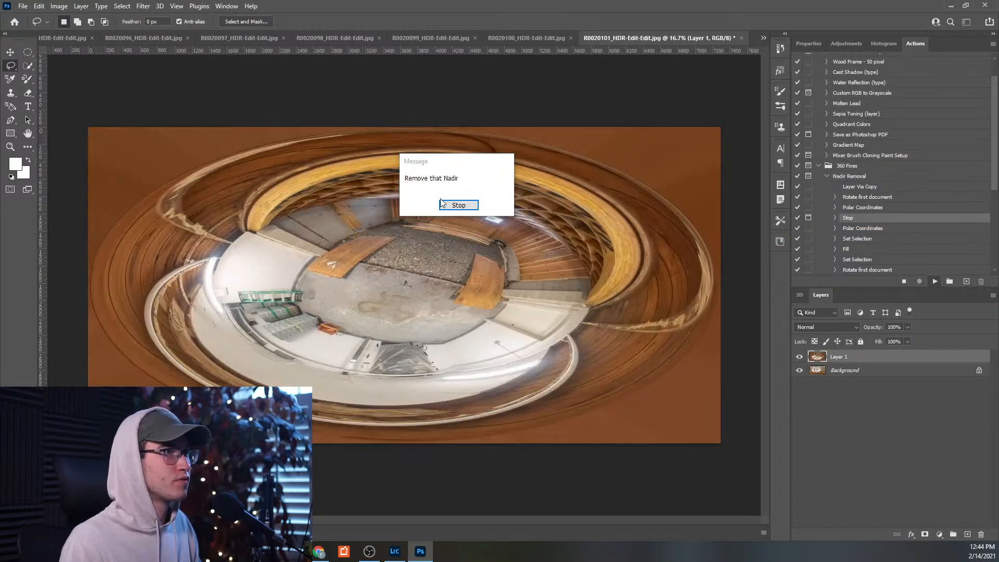
key("Return")
- Select the nadir spot on the concrete floor with a small ellipse, fill it with Content-Aware and let the action finish
left_click(27, 52)
left_click_drag(395, 279, 417, 293)
right_click(411, 290)
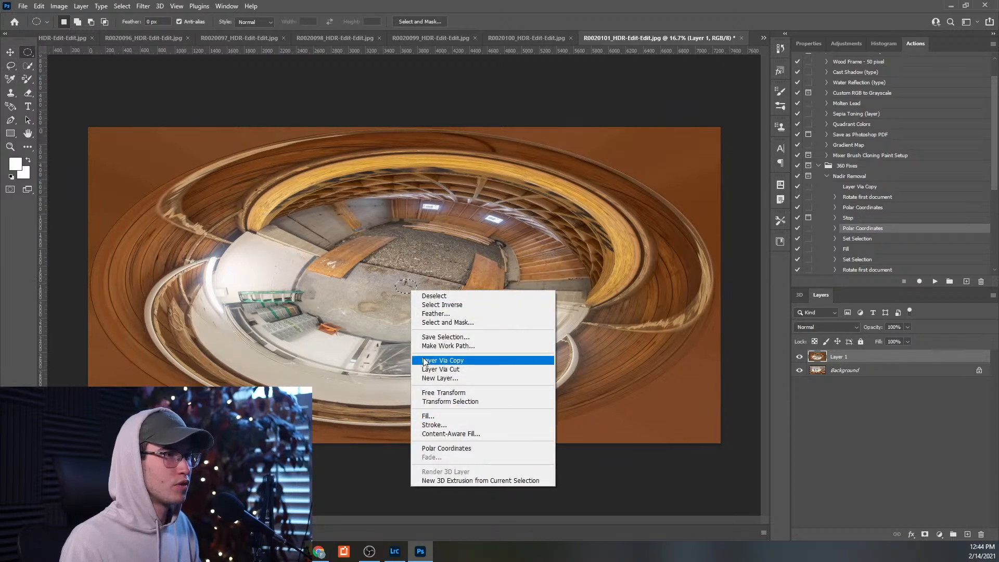
left_click(436, 416)
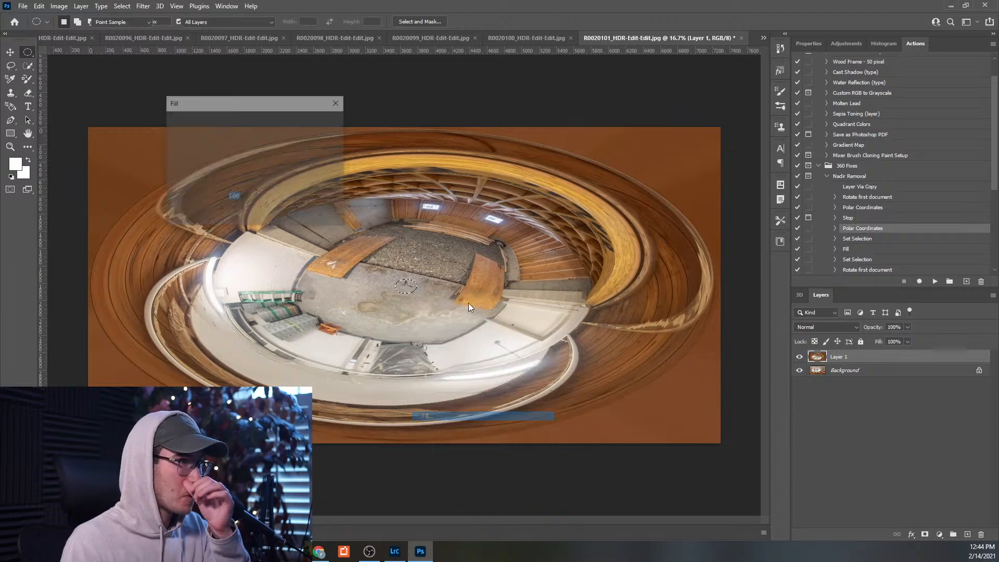
left_click(325, 123)
key("ctrl+d")
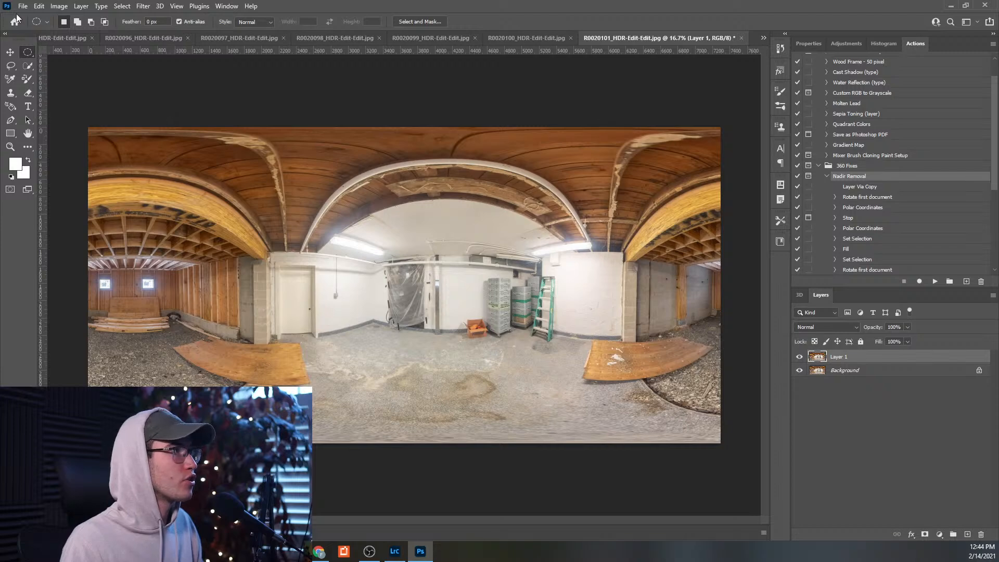
- Set up saving a copy of R0020101_HDR-Edit-Edit as JPEG in the Nadir Removal folder
left_click(23, 7)
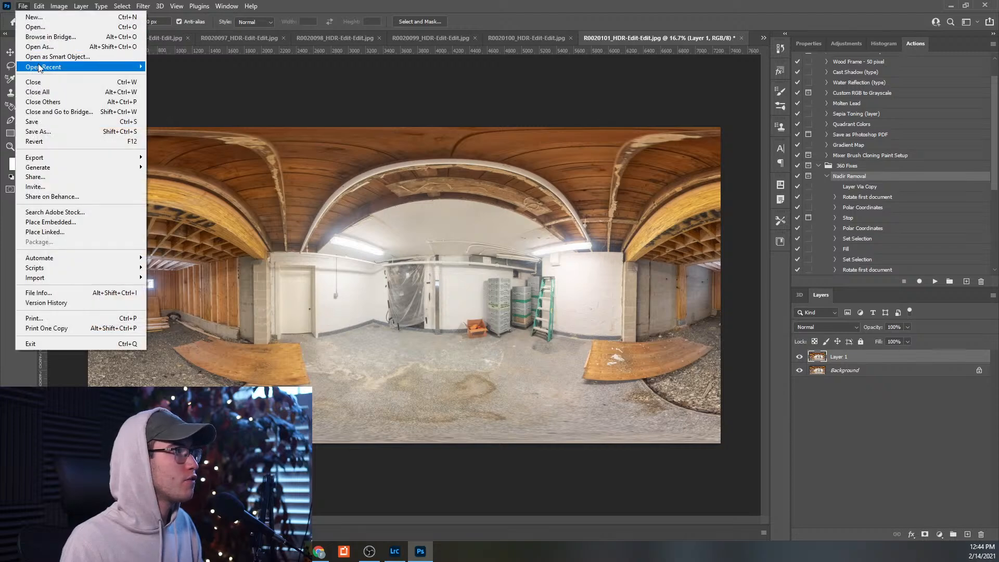
left_click(39, 134)
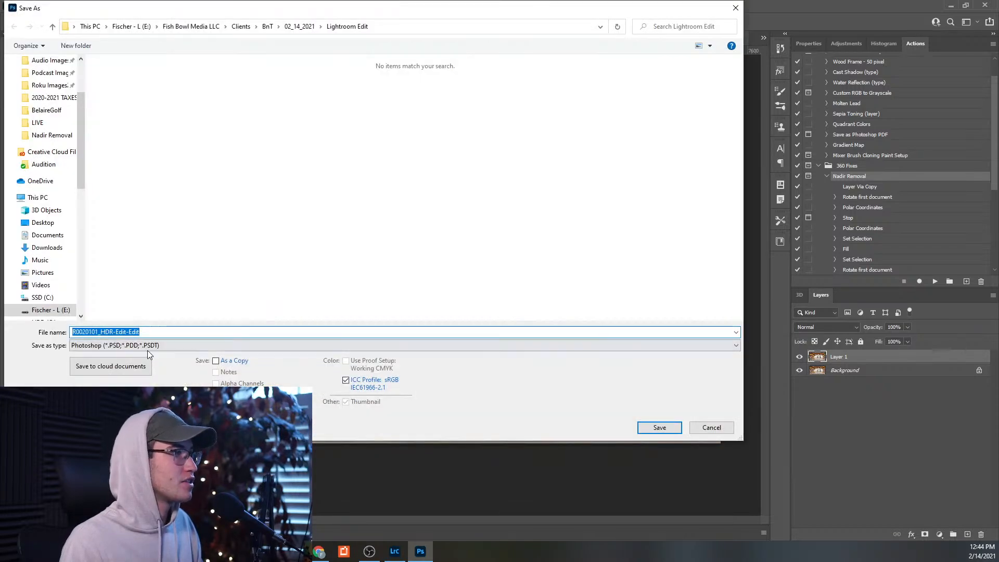
left_click(86, 347)
left_click(97, 425)
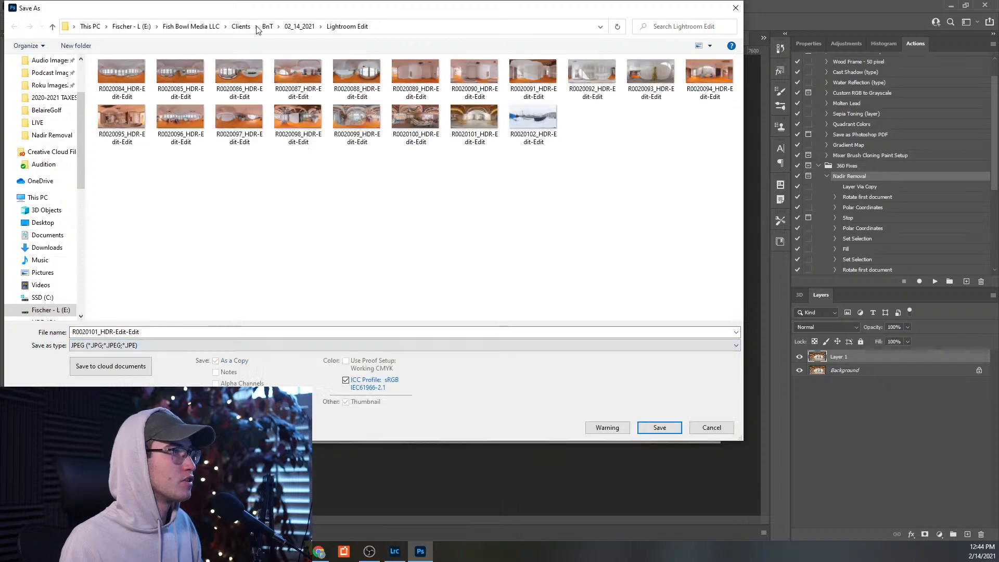
left_click(296, 28)
double_click(181, 89)
- Name the JPEG copy 18 and save it, accepting the JPEG options
triple_click(158, 331)
type("18")
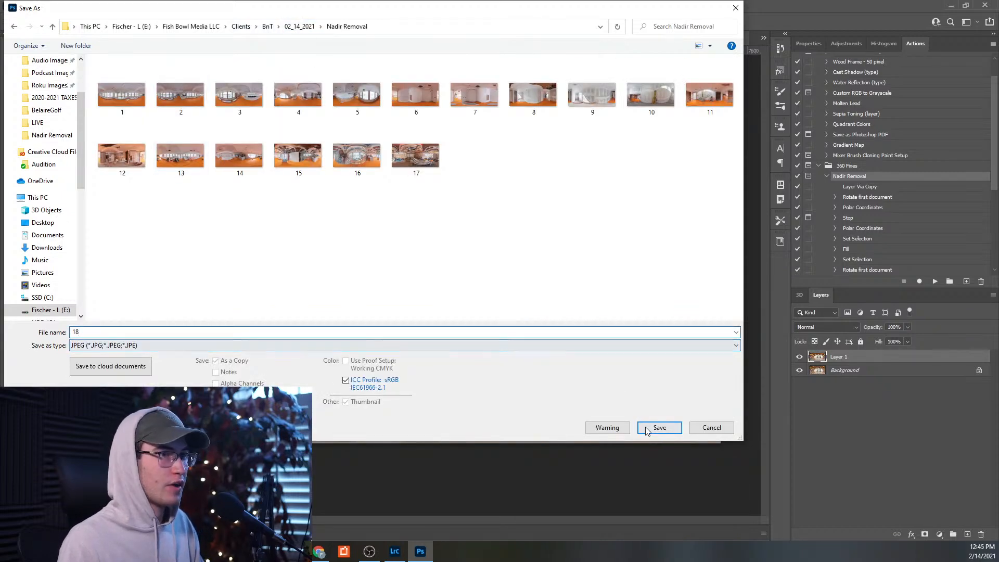
left_click(646, 429)
key("Return")
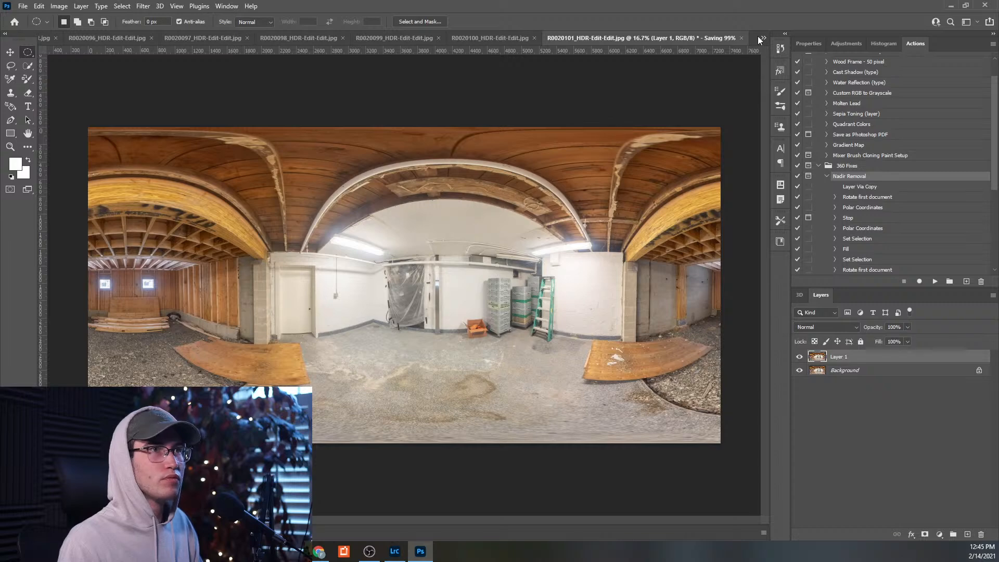
- Switch to R0020102_HDR-Edit-Edit and convert its Background into a spherical panorama layer
left_click(762, 38)
left_click(822, 248)
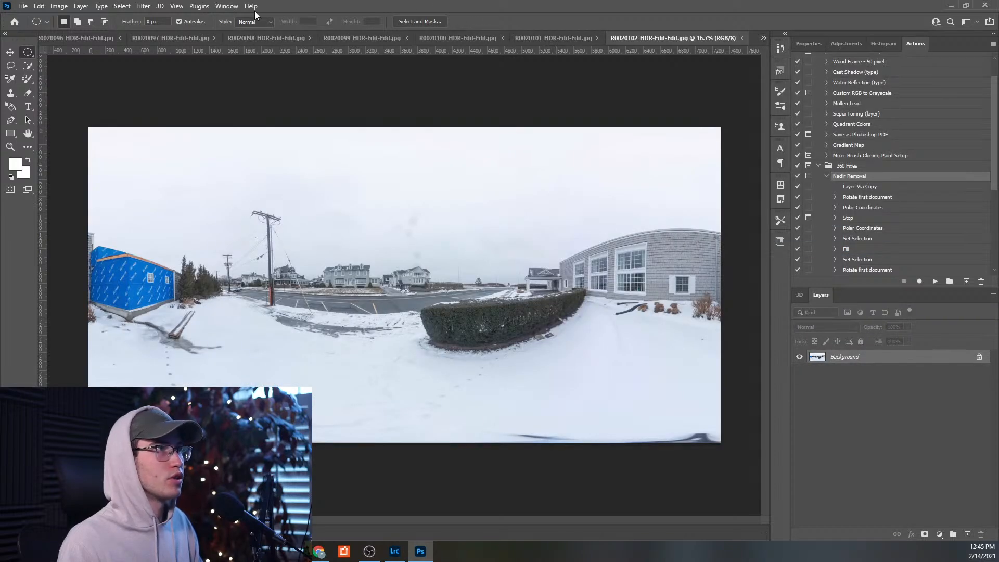
left_click(161, 5)
mouse_move(244, 46)
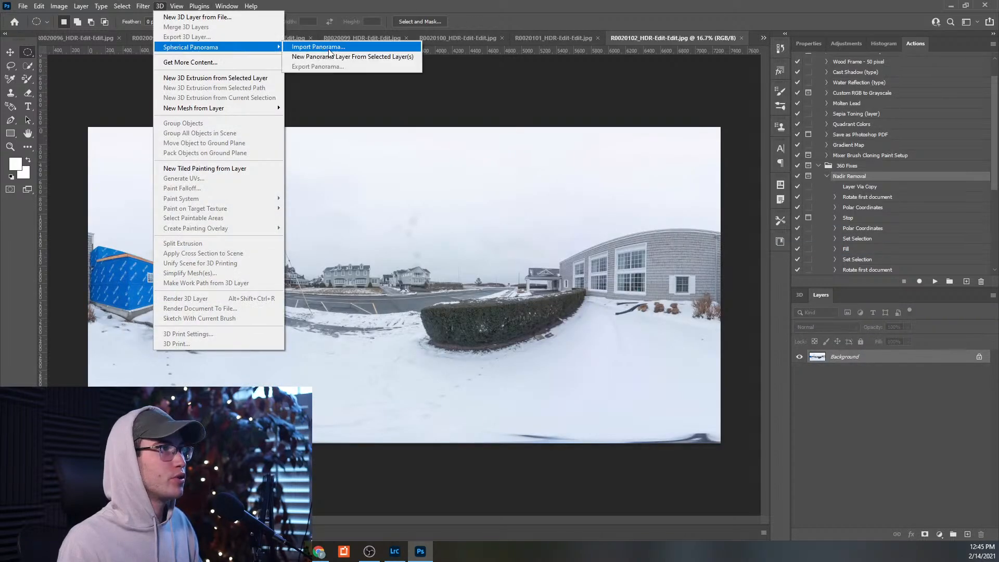
left_click(323, 58)
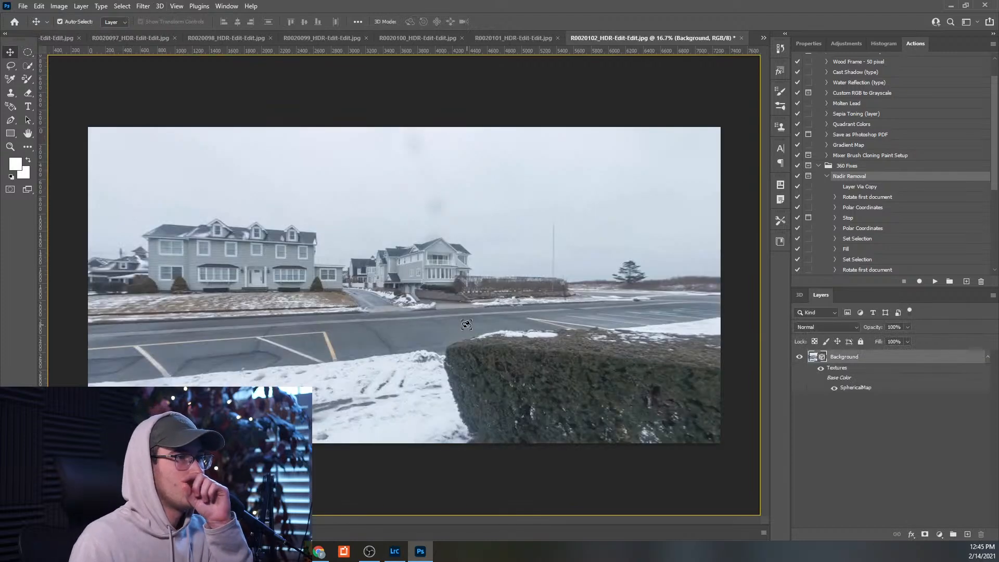
- Lasso the grey smudges in the sky above the houses and fill them with Content-Aware at 100% opacity
left_click_drag(432, 211, 378, 225)
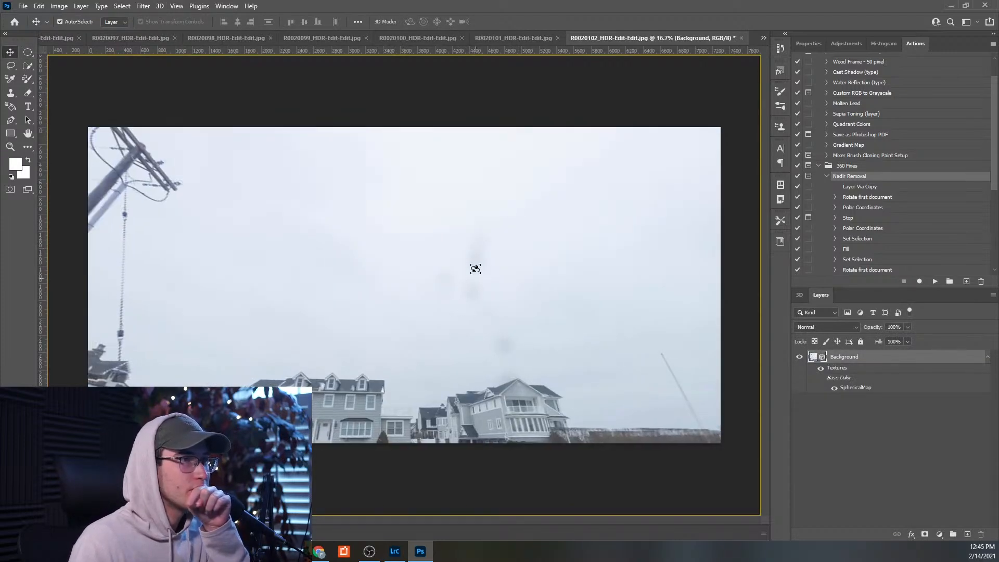
left_click(10, 65)
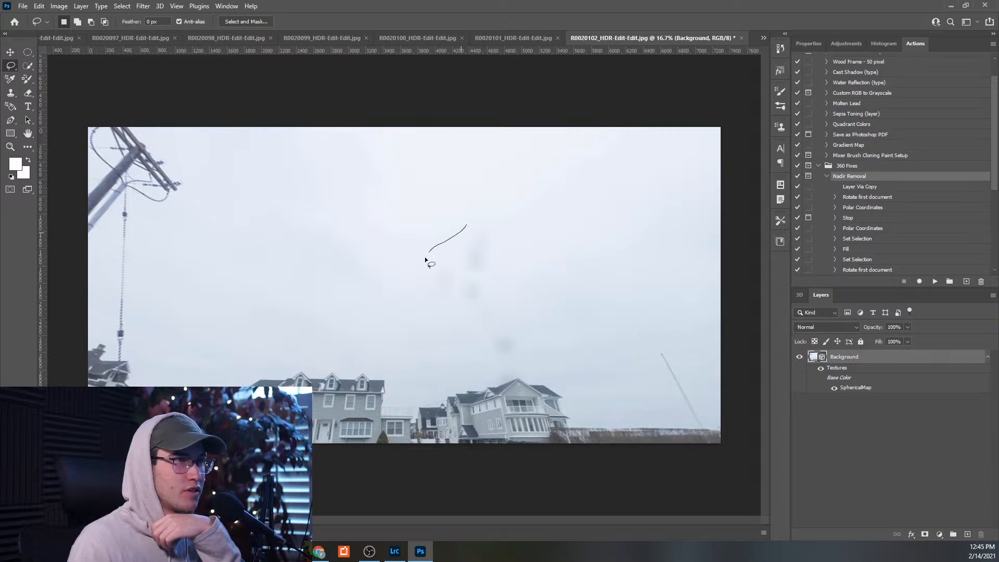
left_click_drag(508, 240, 454, 224)
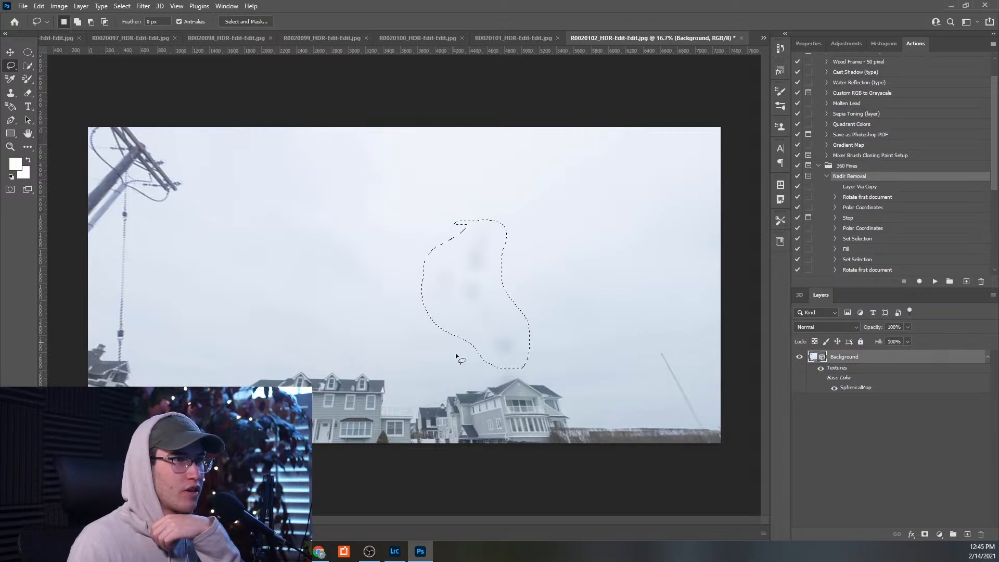
right_click(497, 336)
left_click(513, 461)
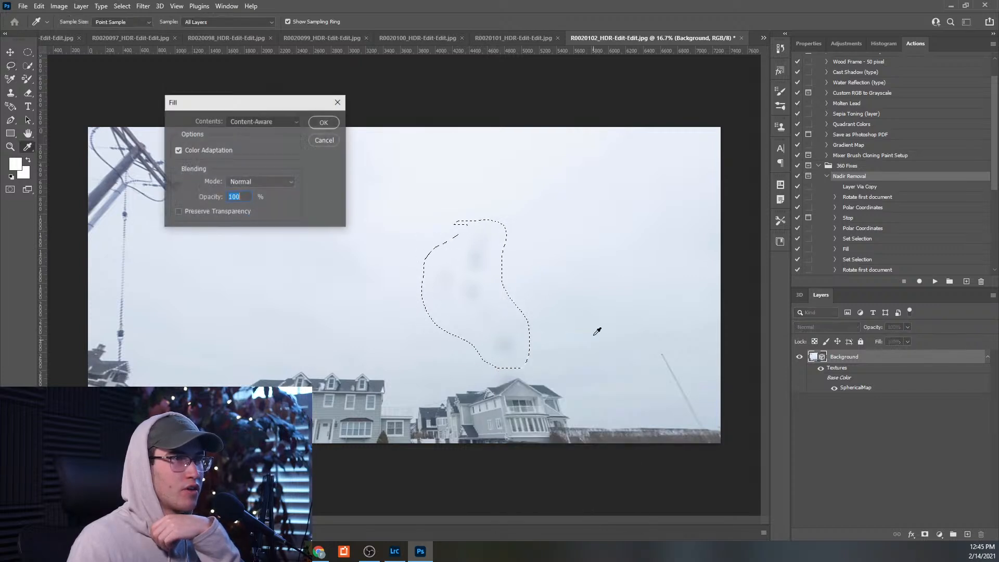
left_click(327, 126)
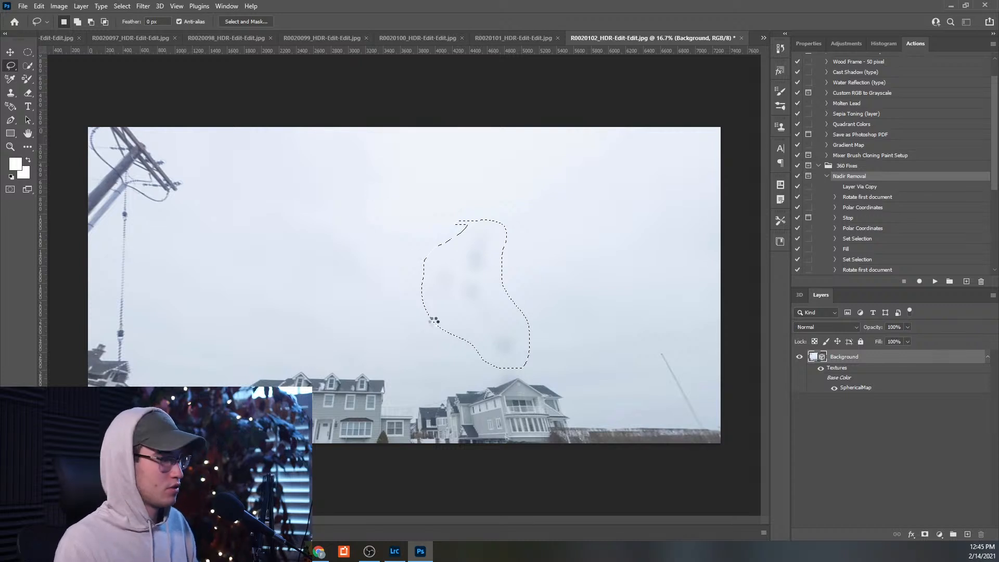
key("ctrl+d")
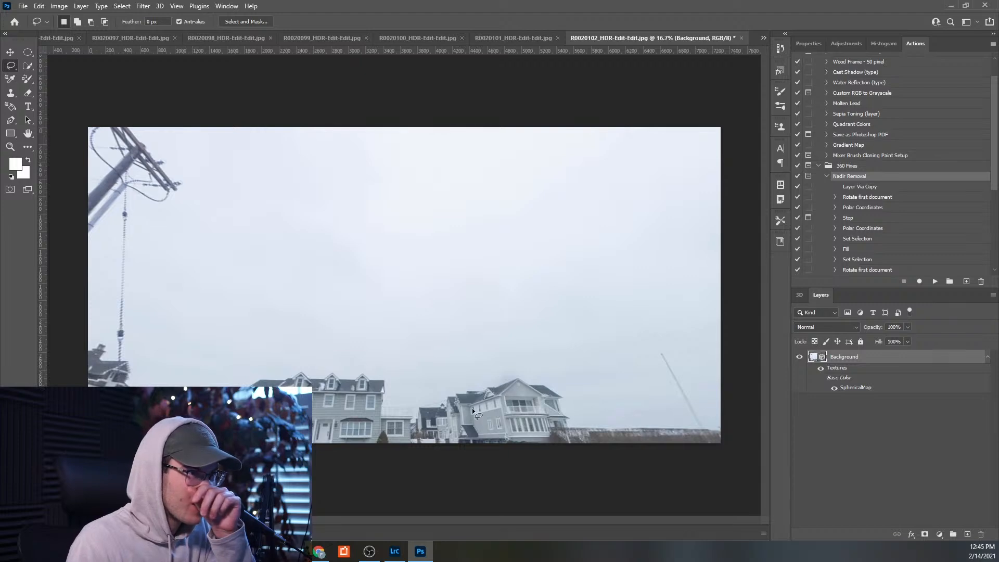
- Turn the panorama down to the snowy ground, select the tripod mark with an ellipse and fill it with Content-Aware
left_click(10, 53)
mouse_move(278, 253)
left_mouse_down()
mouse_move(451, 347)
mouse_move(240, 357)
left_mouse_up()
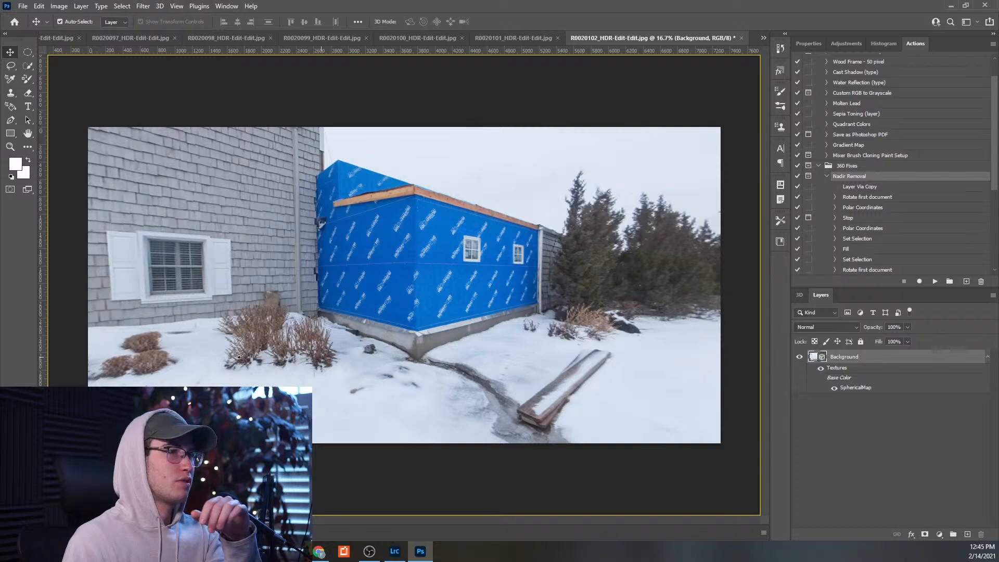
left_click_drag(240, 356, 645, 474)
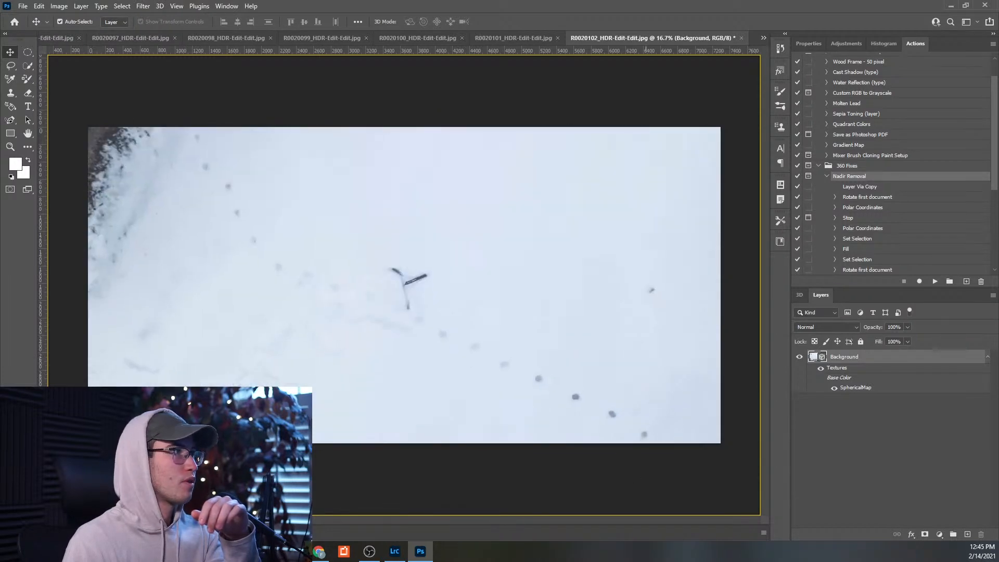
left_click(27, 52)
left_click_drag(363, 246, 439, 317)
right_click(416, 306)
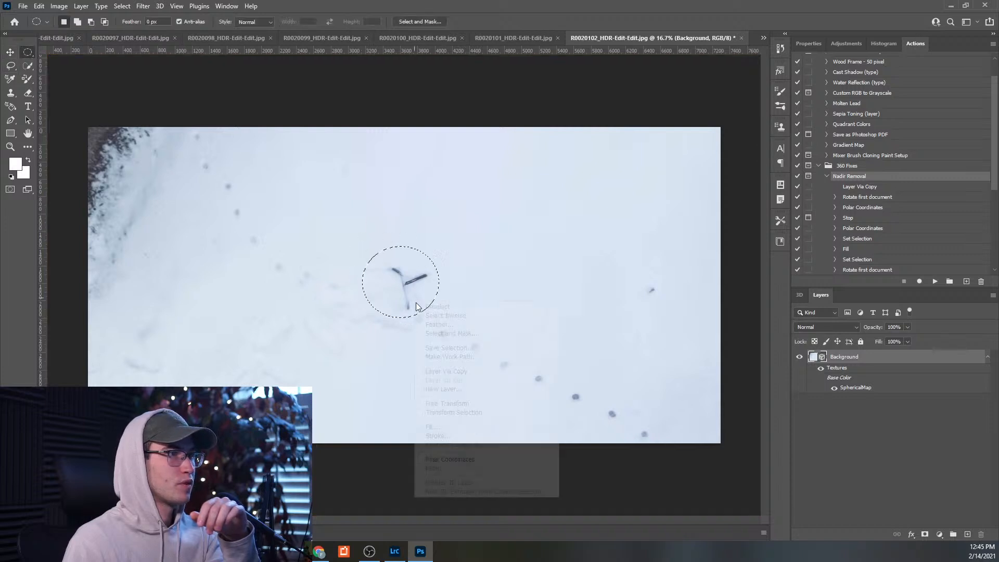
left_click(431, 426)
left_click(326, 127)
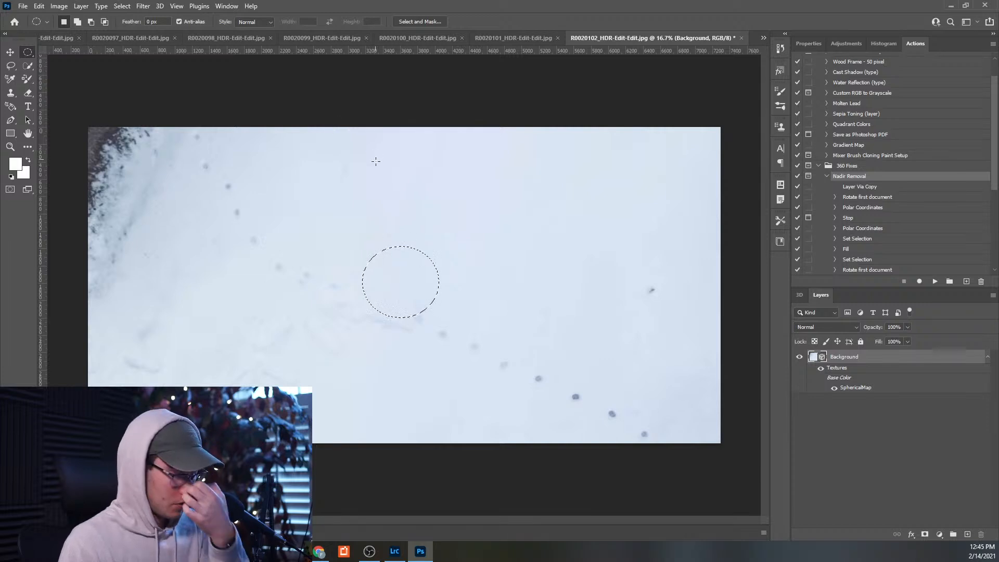
- Deselect and export the retouched snow panorama as a JPEG named 19 in the Nadir Removal folder
left_click(160, 6)
mouse_move(190, 48)
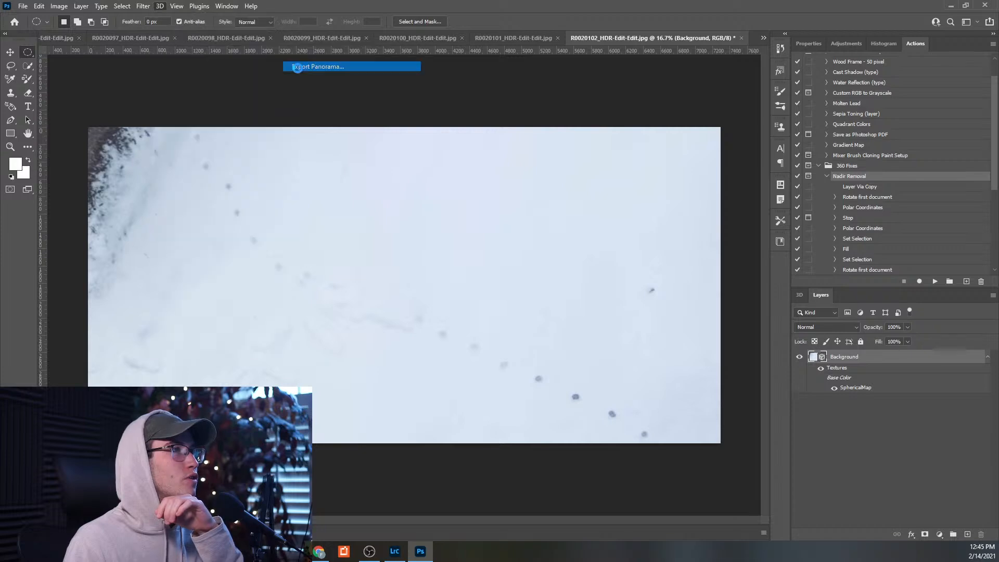
left_click(298, 70)
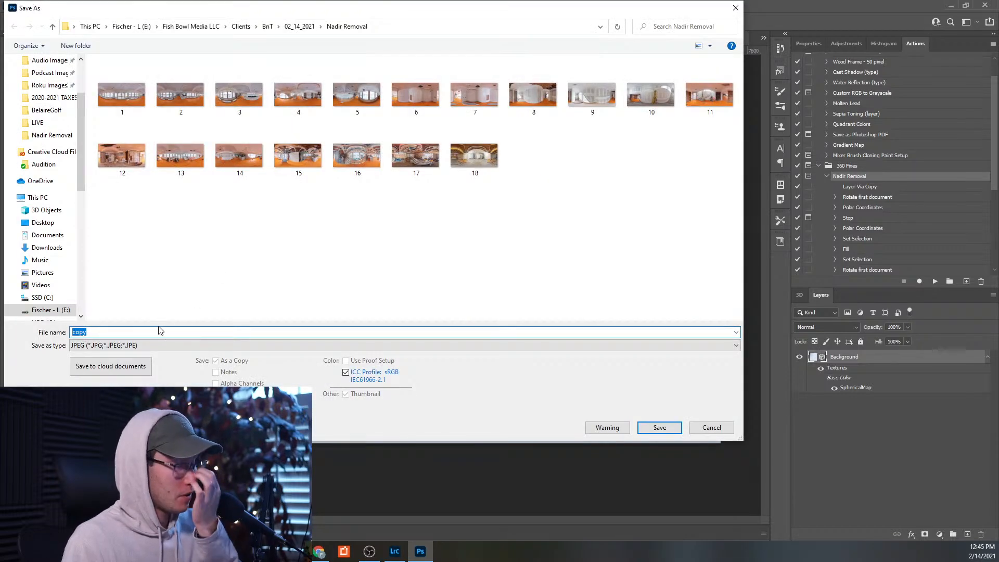
type("19")
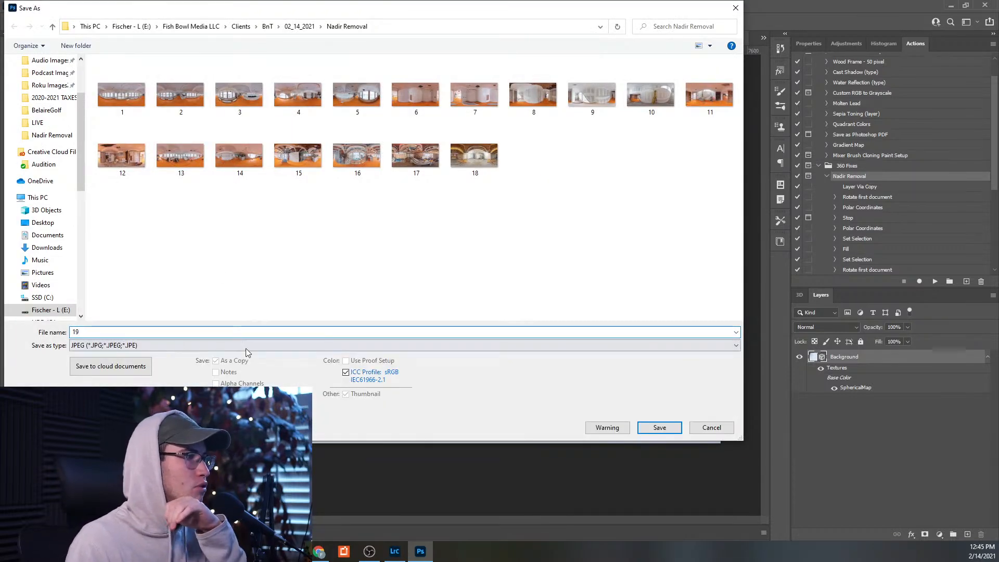
left_click(669, 426)
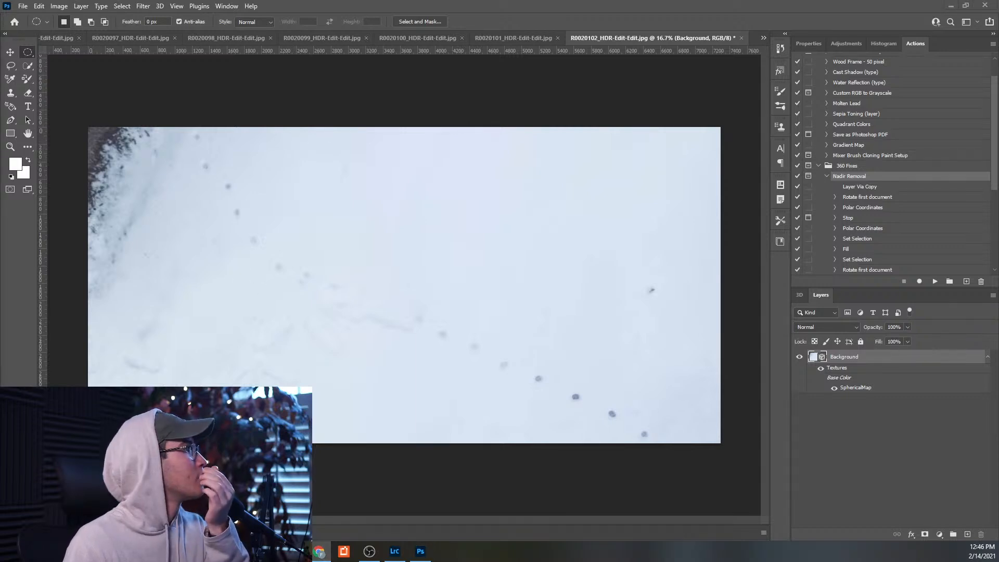
- Switch to Chrome, open the bookmarked CloudPano dashboard and maximize the browser window
left_click(319, 551)
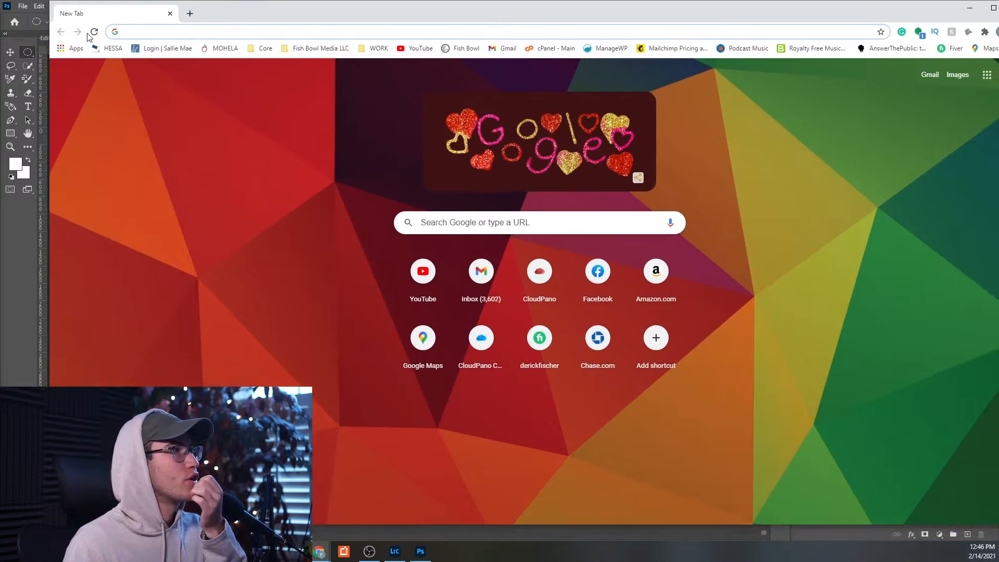
left_click(266, 48)
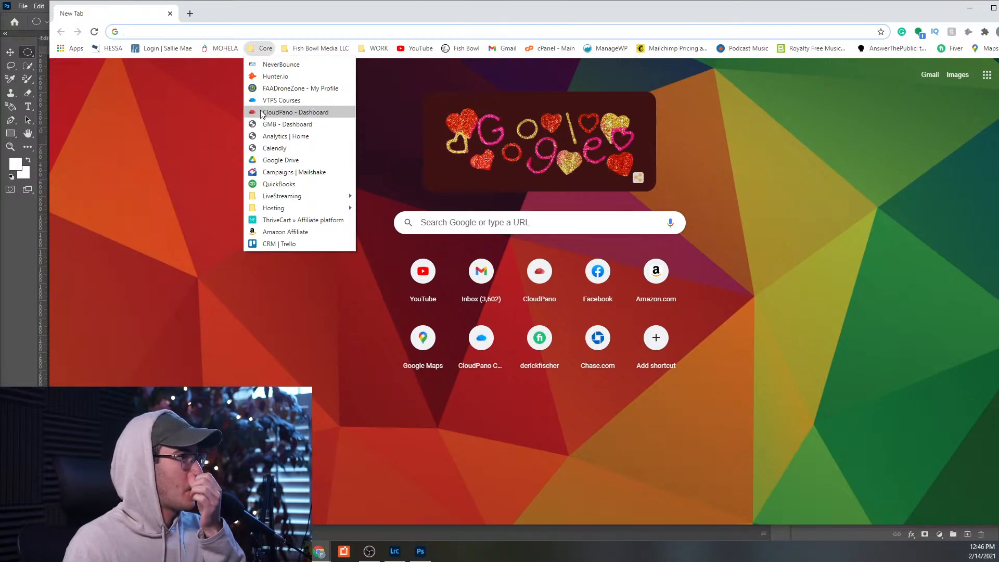
left_click(275, 106)
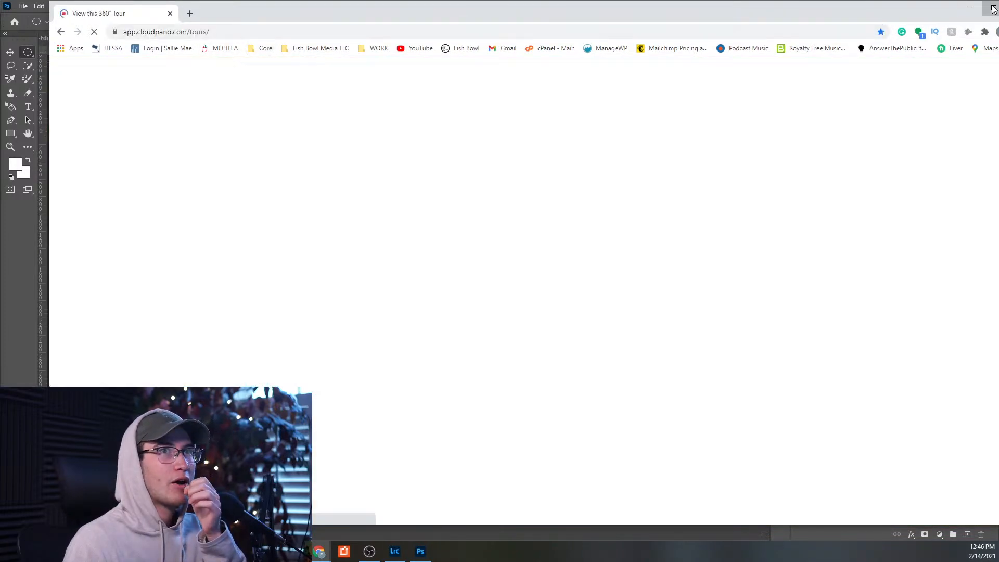
left_click(993, 8)
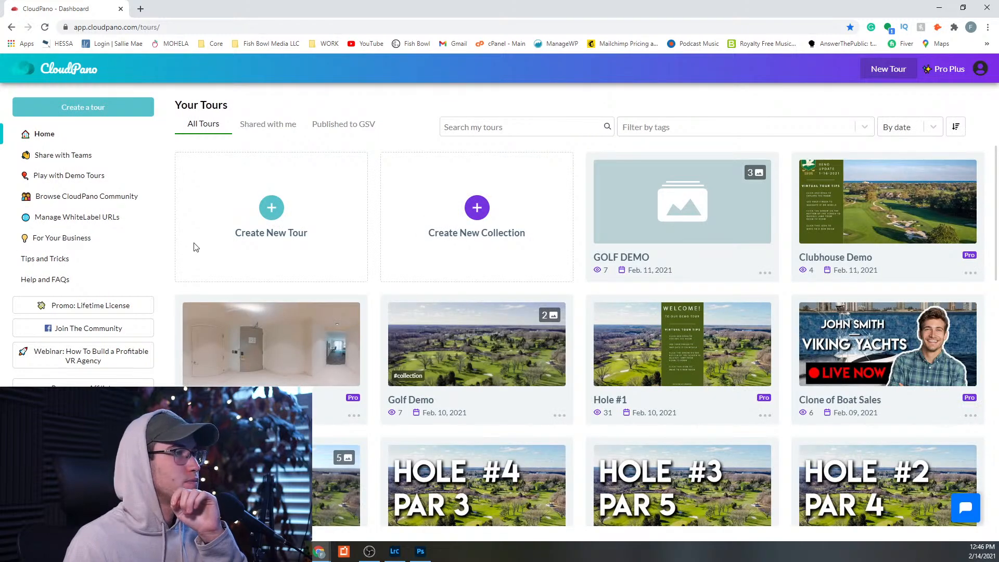
- Create a new tour named Bnt_Reno_2/14/21
left_click(271, 211)
left_click(390, 263)
type("Bnt_Reno_2/14/21")
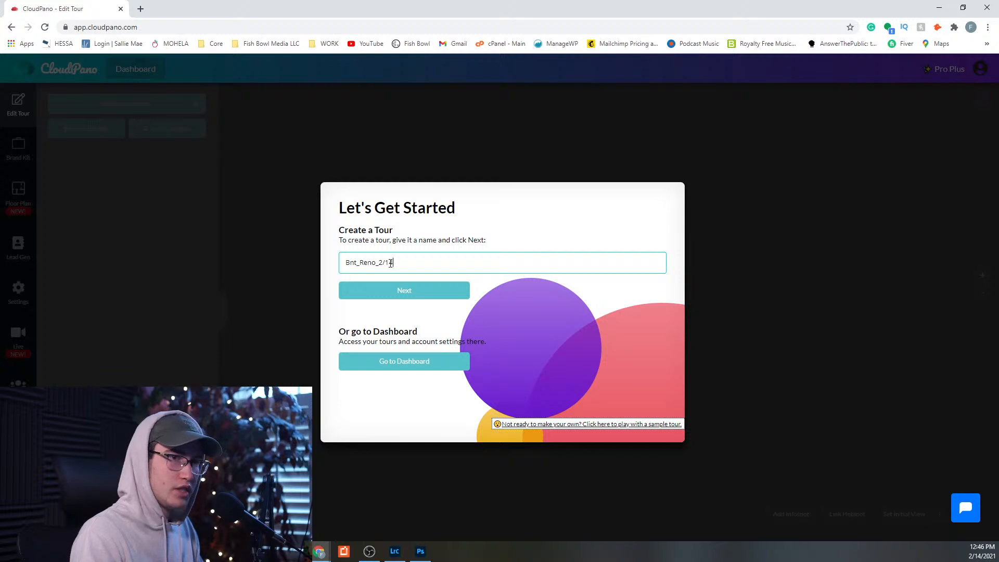
left_click(401, 287)
- Upload all images from the Nadir Removal folder in Clients > BnT > 02_14_2021 to the tour
left_click(404, 269)
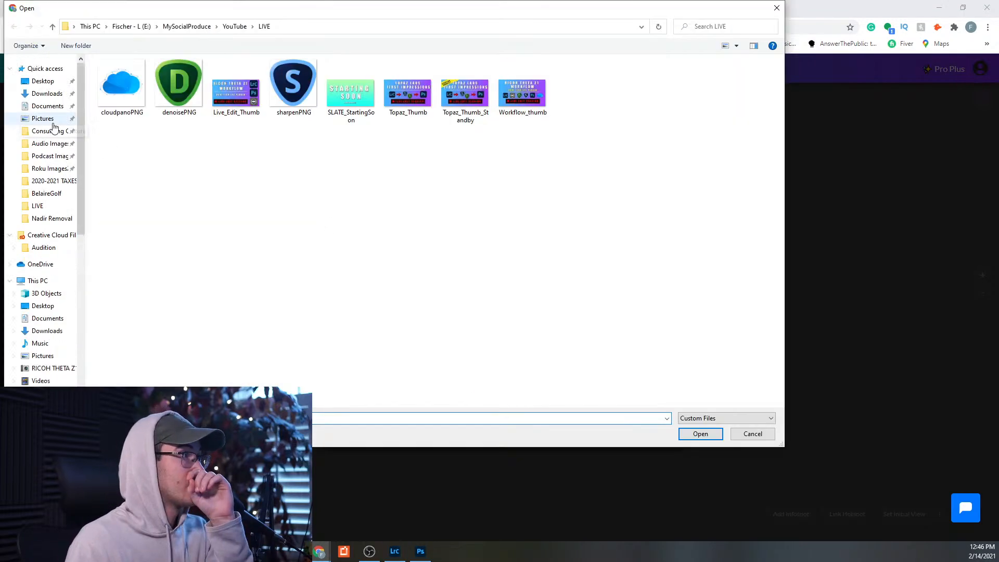
left_click(134, 29)
double_click(144, 152)
double_click(170, 95)
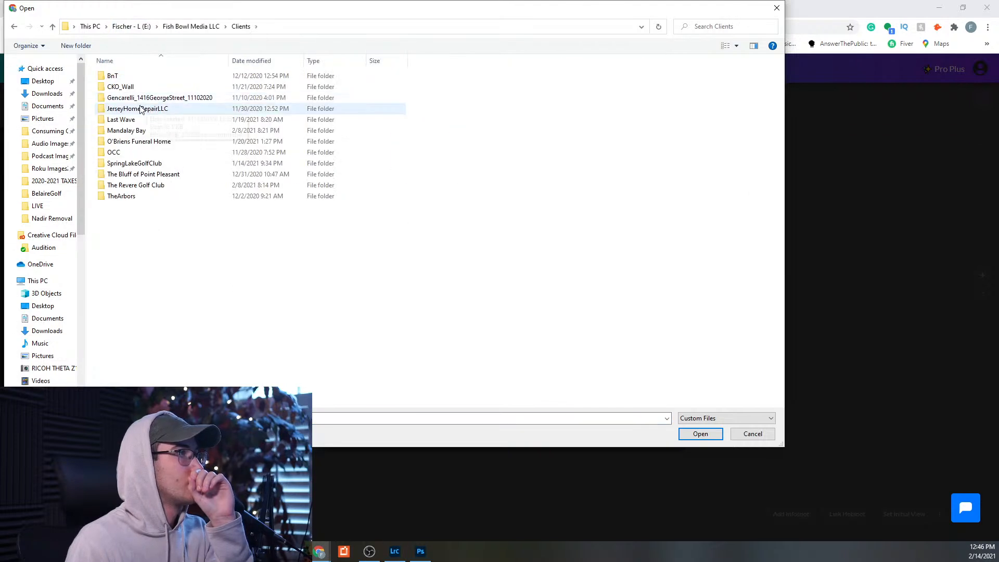
double_click(115, 75)
double_click(137, 86)
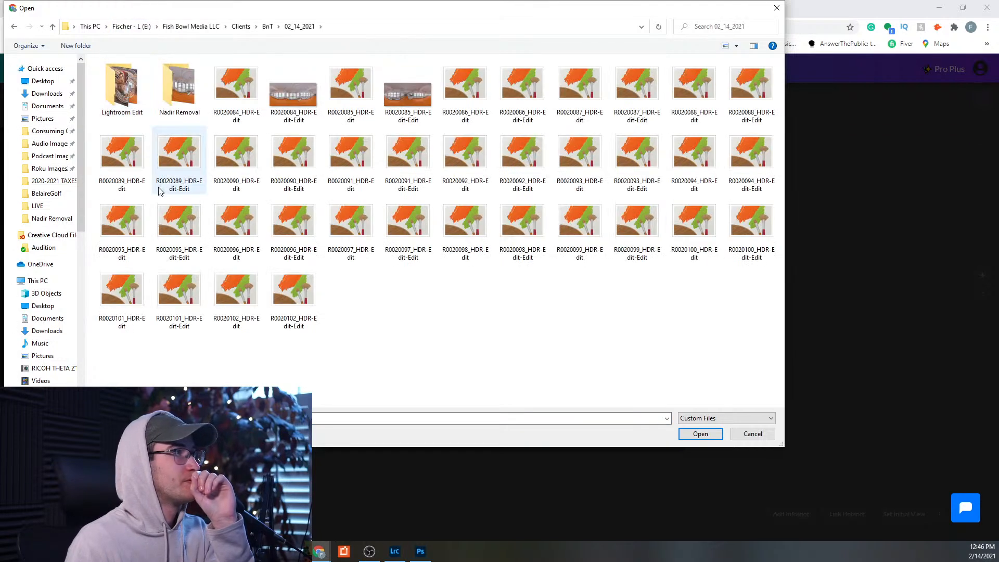
double_click(179, 86)
left_click_drag(109, 228, 748, 91)
key("Return")
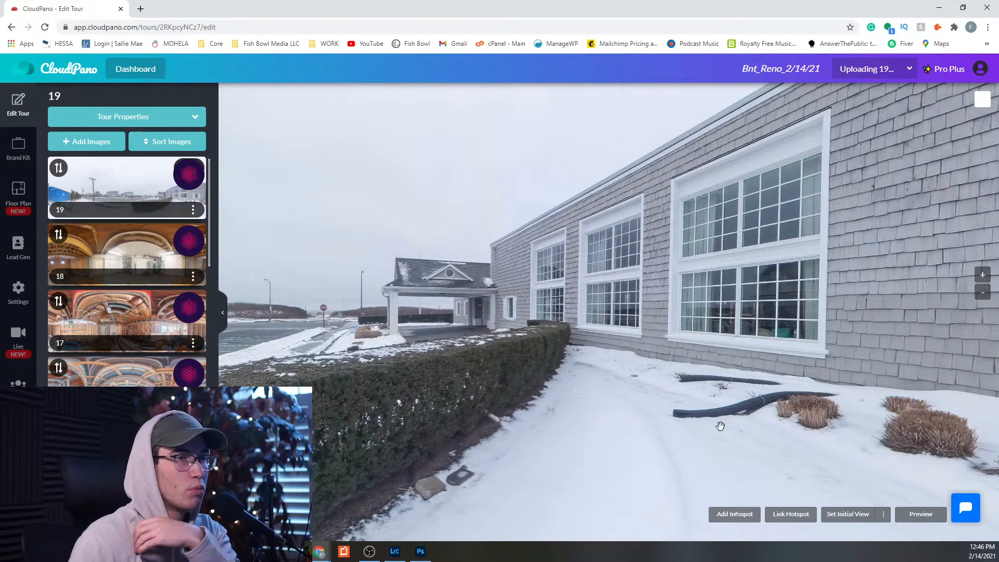
- Try to reorder the tour images by moving image 19 down the list past image 5
left_click_drag(59, 168, 61, 489)
scroll(61, 489, "down", 6)
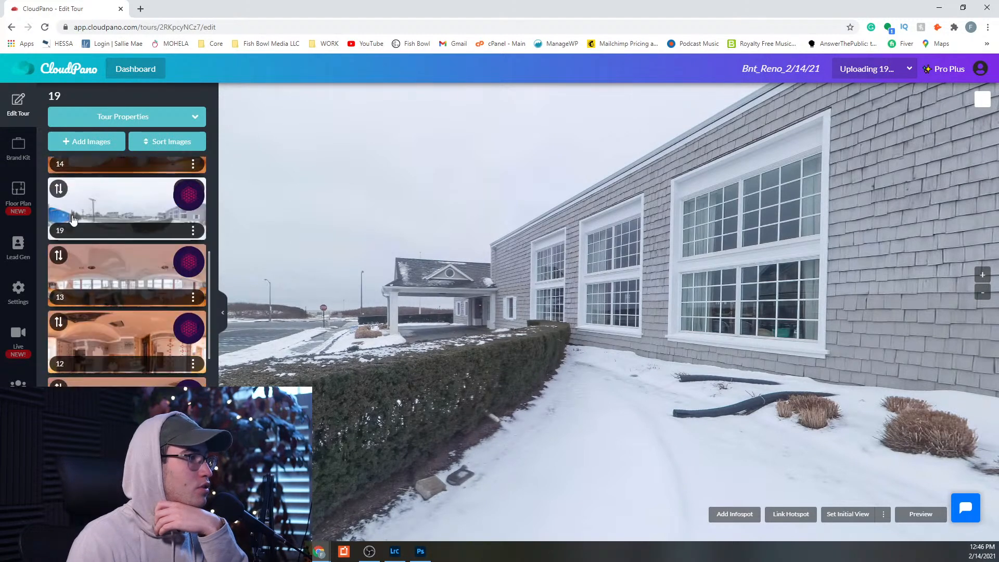
left_click_drag(60, 189, 62, 460)
scroll(61, 460, "down", 5)
left_click_drag(60, 196, 61, 513)
scroll(61, 513, "down", 5)
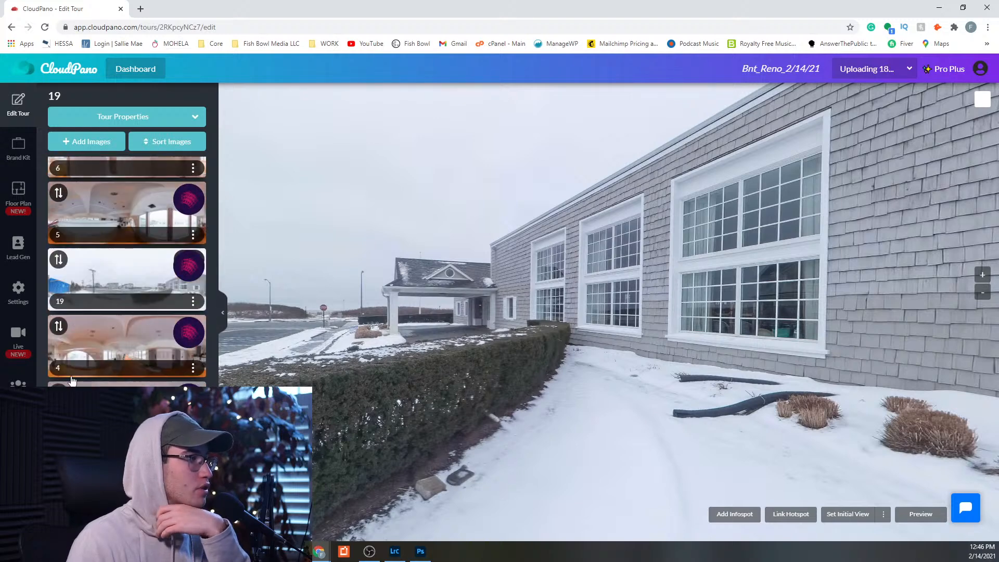
- Try sorting the tour images by title ascending and by date modified from newest to oldest
left_click(169, 139)
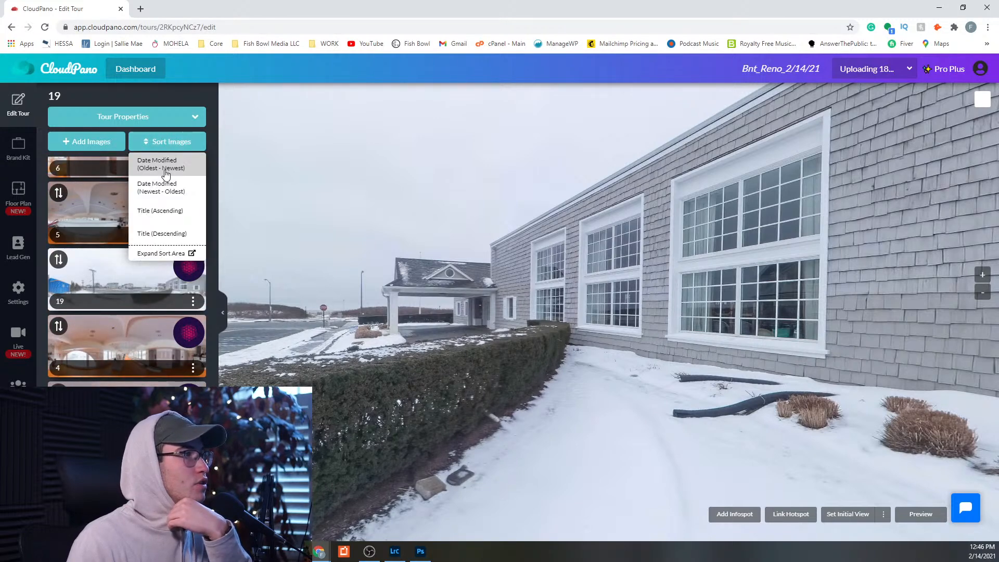
left_click(164, 211)
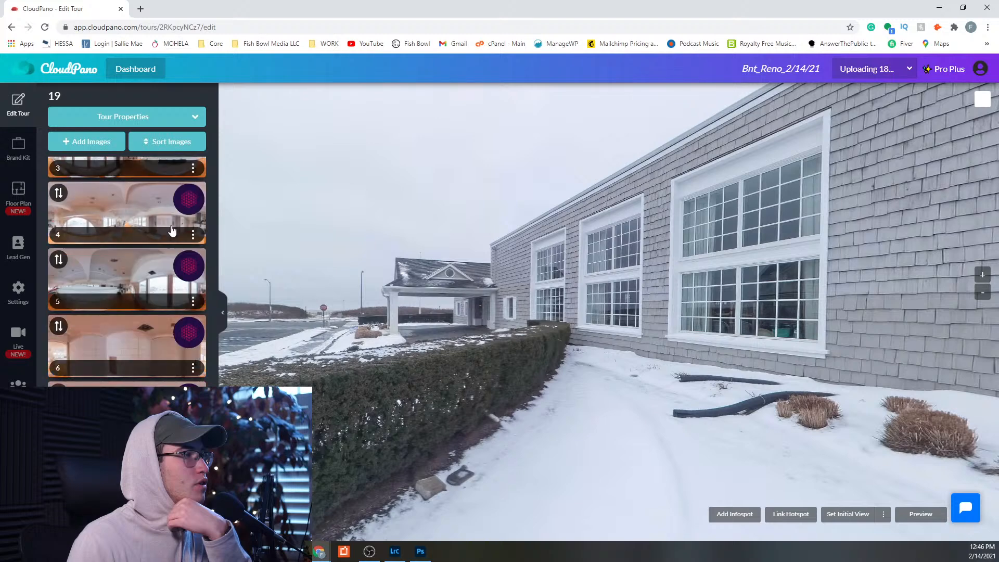
scroll(116, 252, "down", 3)
scroll(117, 251, "up", 5)
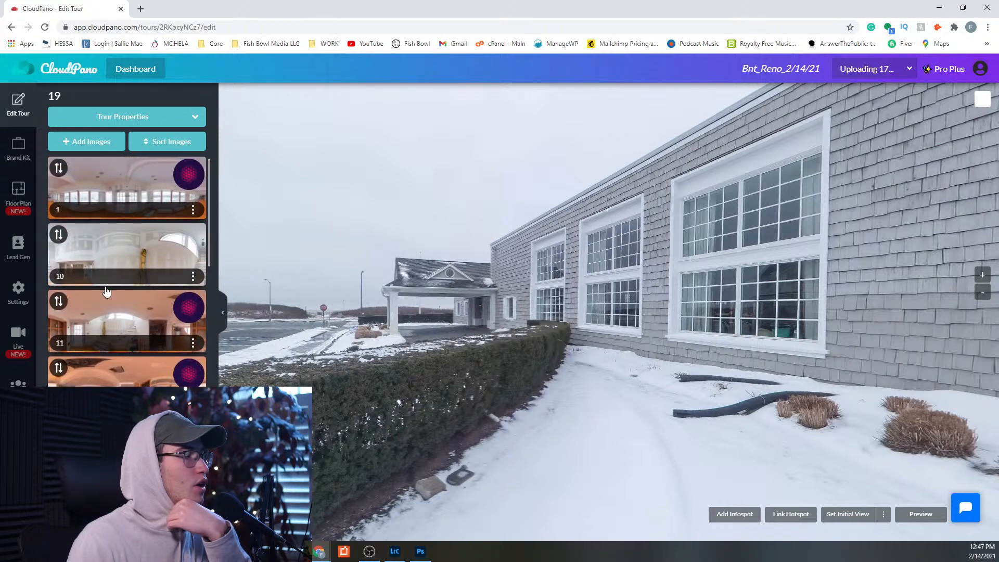
left_click(156, 141)
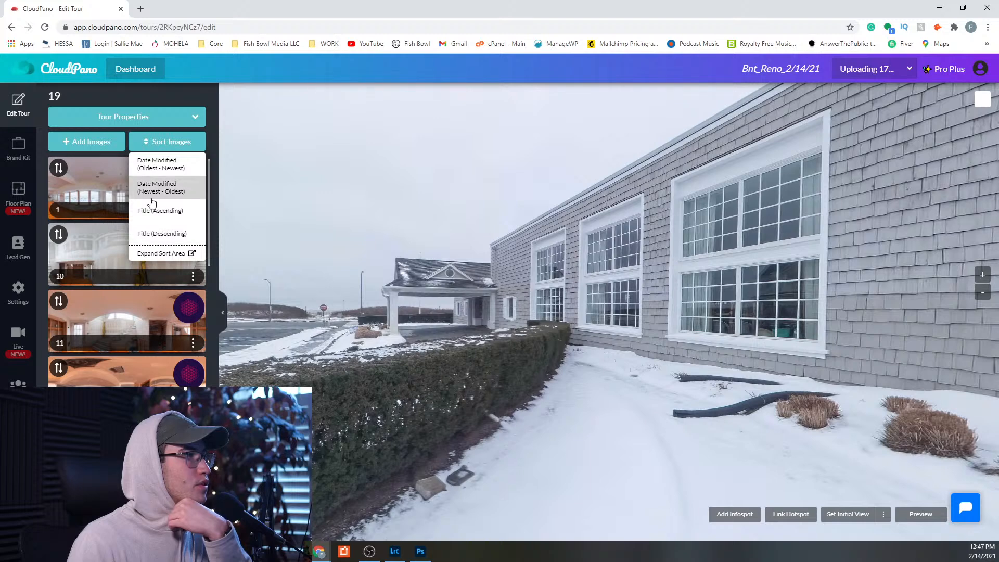
left_click(152, 196)
- Sort the tour images by date modified from oldest to newest and review their order
left_click(156, 142)
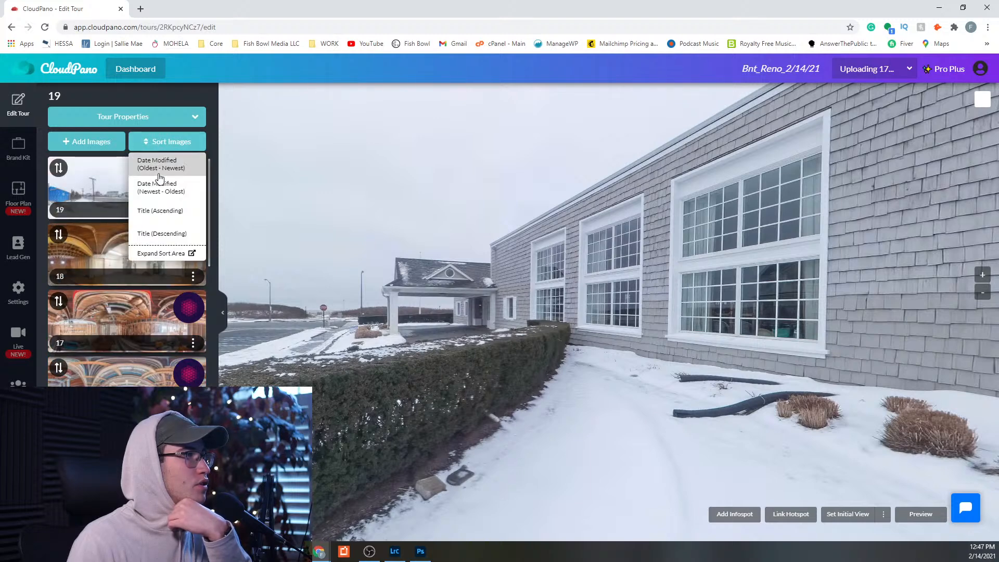
left_click(156, 163)
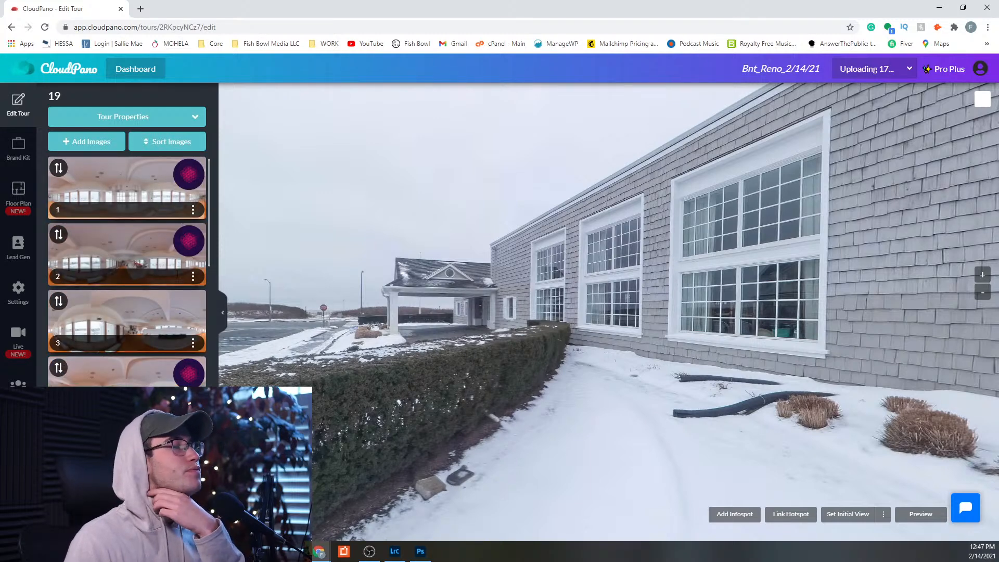
scroll(148, 352, "down", 9)
scroll(137, 374, "up", 9)
scroll(137, 364, "down", 1)
scroll(136, 228, "up", 1)
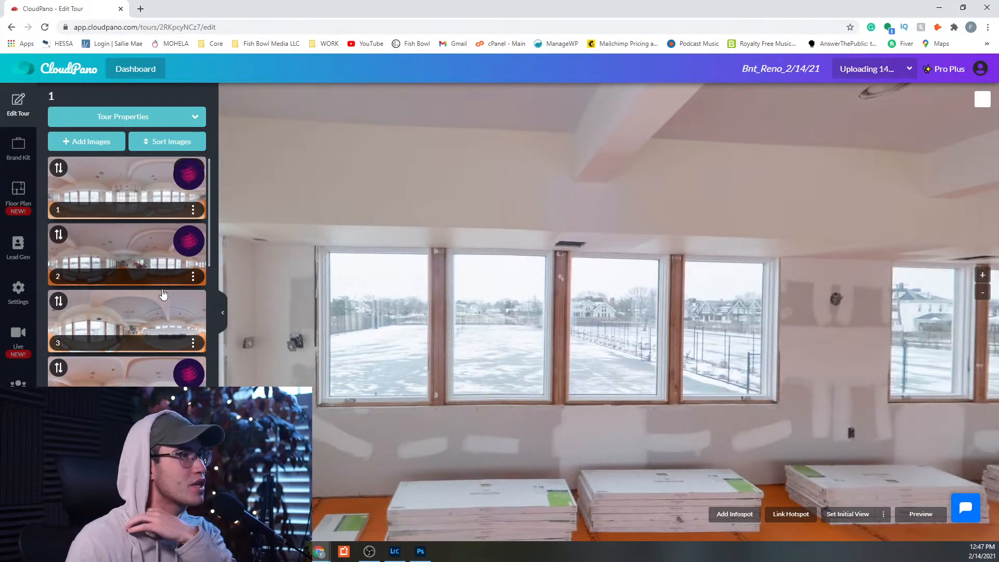
- Set image 1's initial view to look down the long orange-floored room toward the counter
scroll(163, 309, "down", 7)
left_click_drag(652, 338, 755, 302)
left_click_drag(385, 312, 527, 321)
left_click(838, 521)
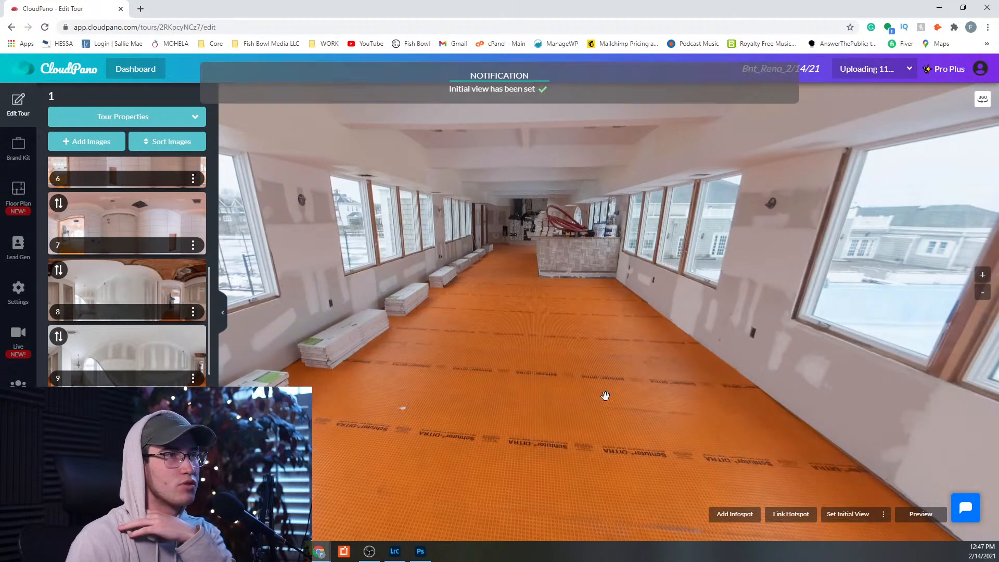
- Place a link hotspot on the orange floor of image 1 and link it to image 2
scroll(137, 266, "up", 7)
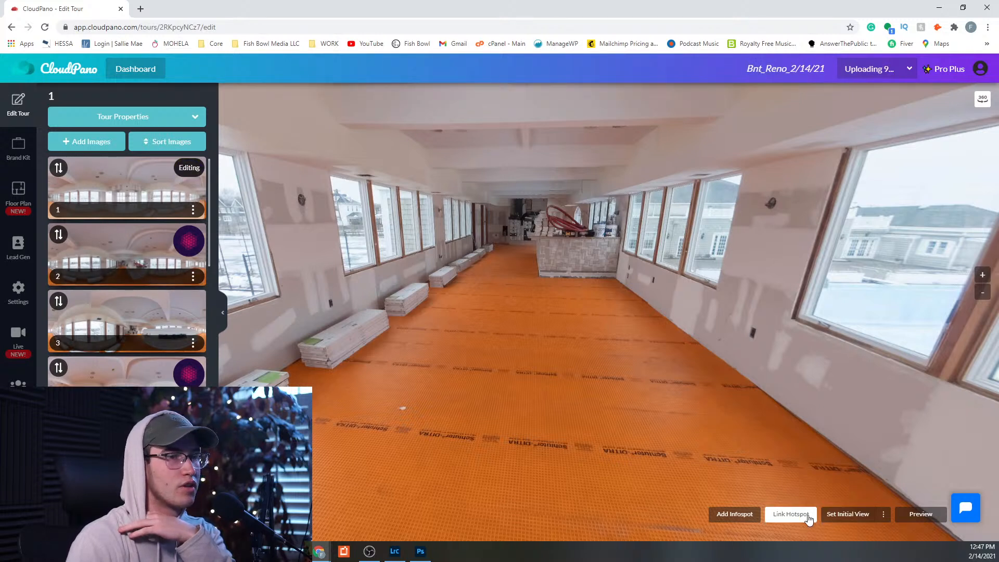
left_click(790, 514)
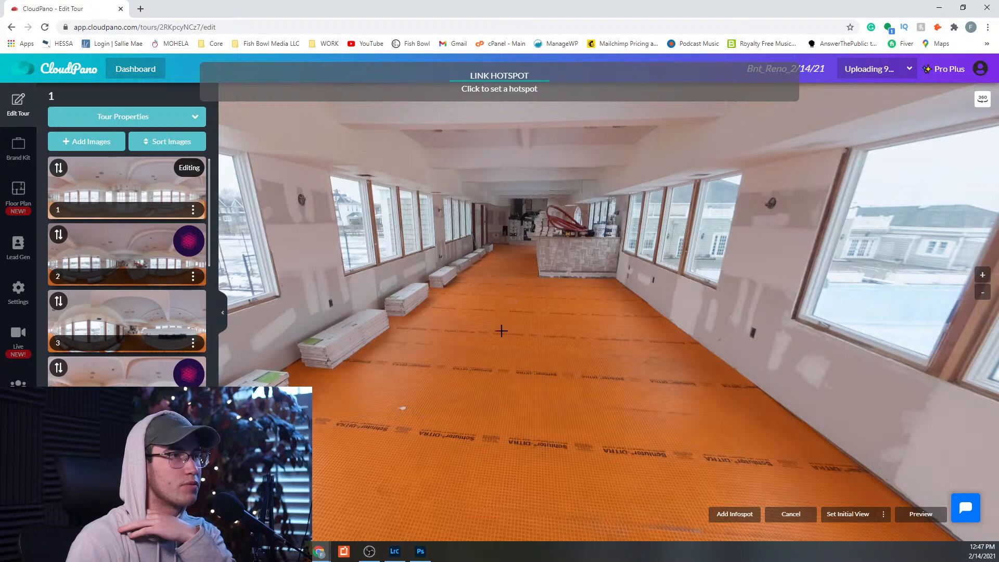
left_click(516, 298)
left_click(378, 303)
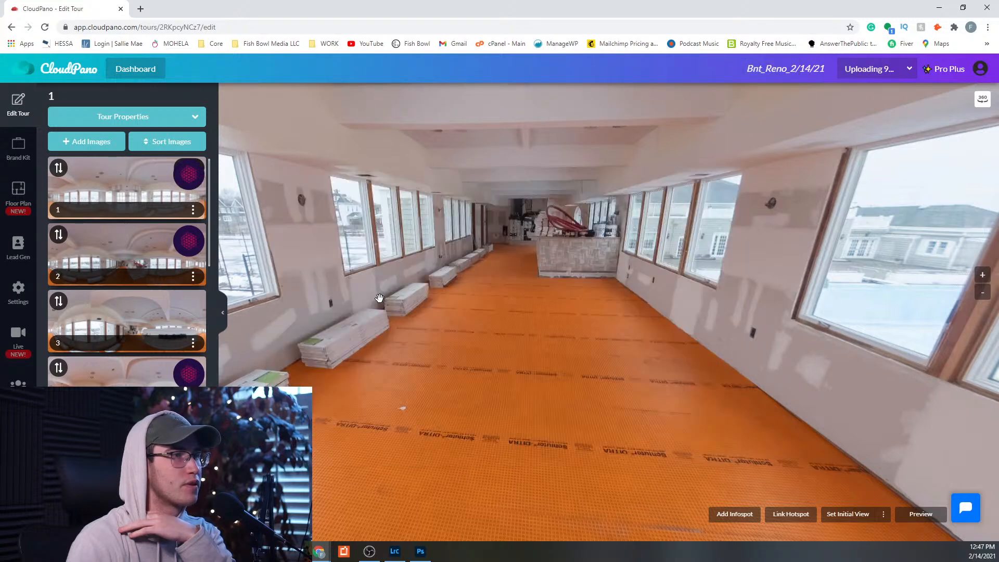
mouse_move(519, 310)
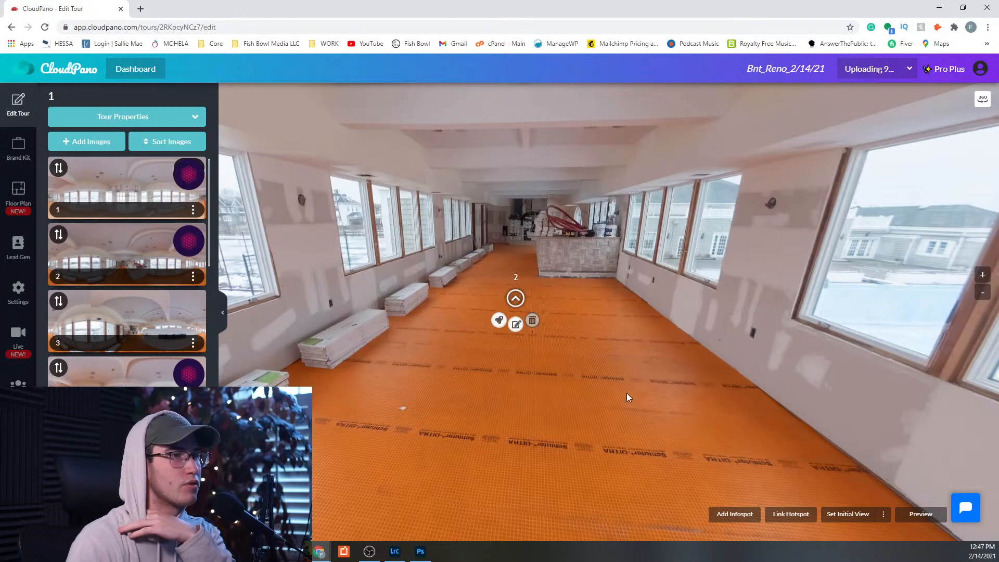
- Add a replacement link hotspot on the floor ahead in image 1, linked to image 2, and check its settings
left_click(791, 514)
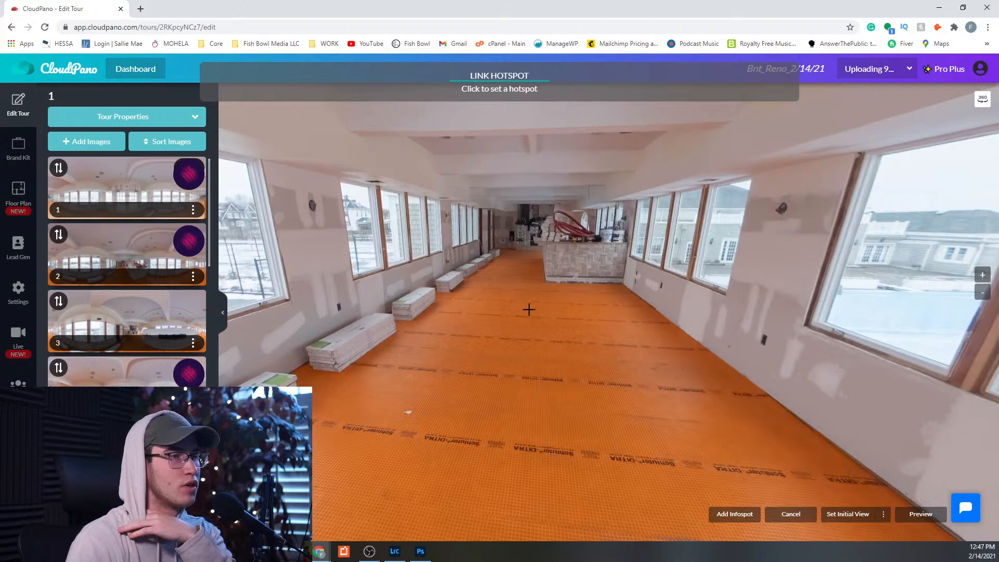
left_click(526, 298)
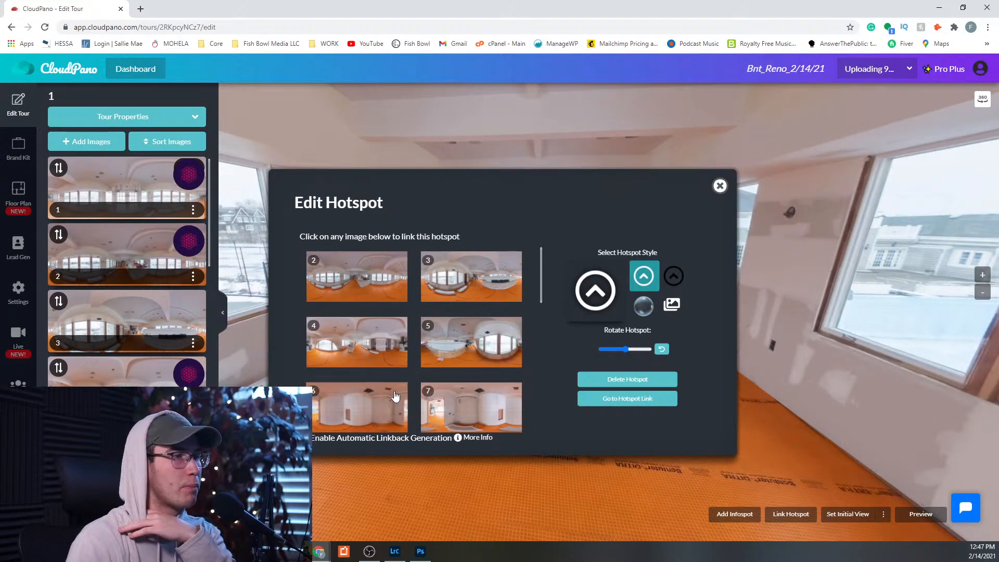
left_click(367, 281)
mouse_move(529, 306)
left_click(530, 326)
left_click(603, 399)
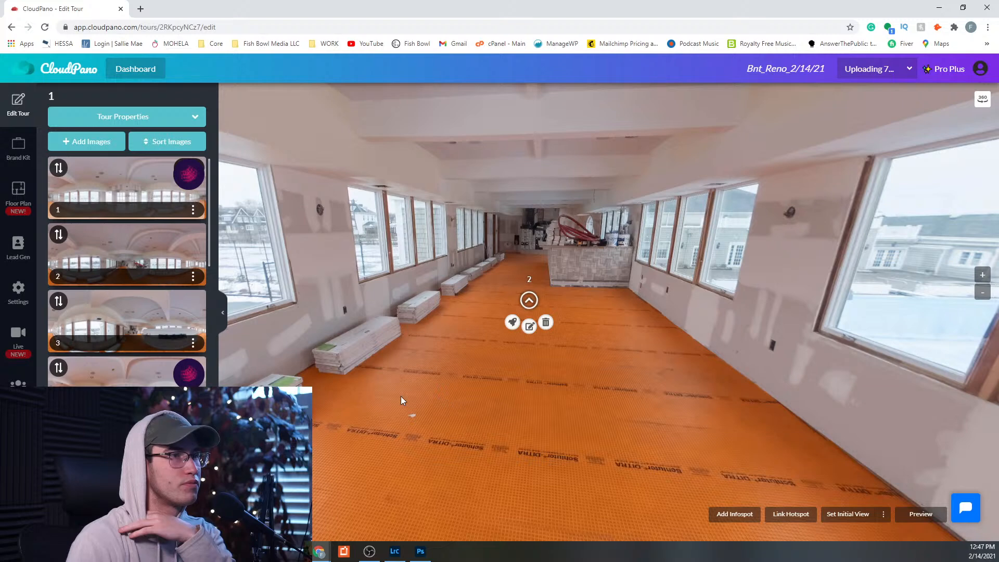
- Follow the hotspot into image 2 and move its return hotspot onto the floor in front of the double doors
left_click(512, 323)
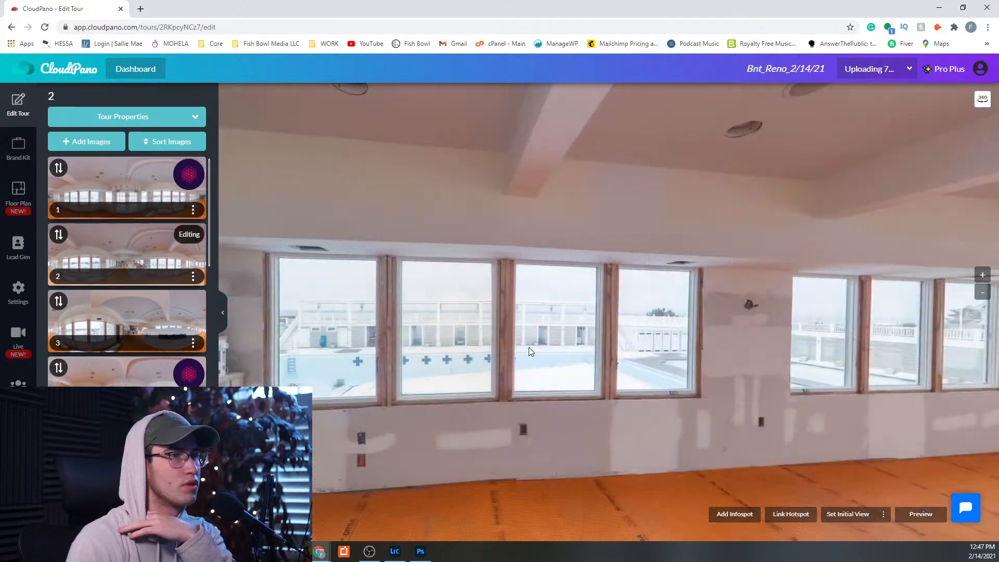
left_click_drag(497, 351, 580, 351)
left_click_drag(512, 361, 558, 394)
left_click_drag(489, 141, 896, 378)
left_click_drag(880, 298, 701, 267)
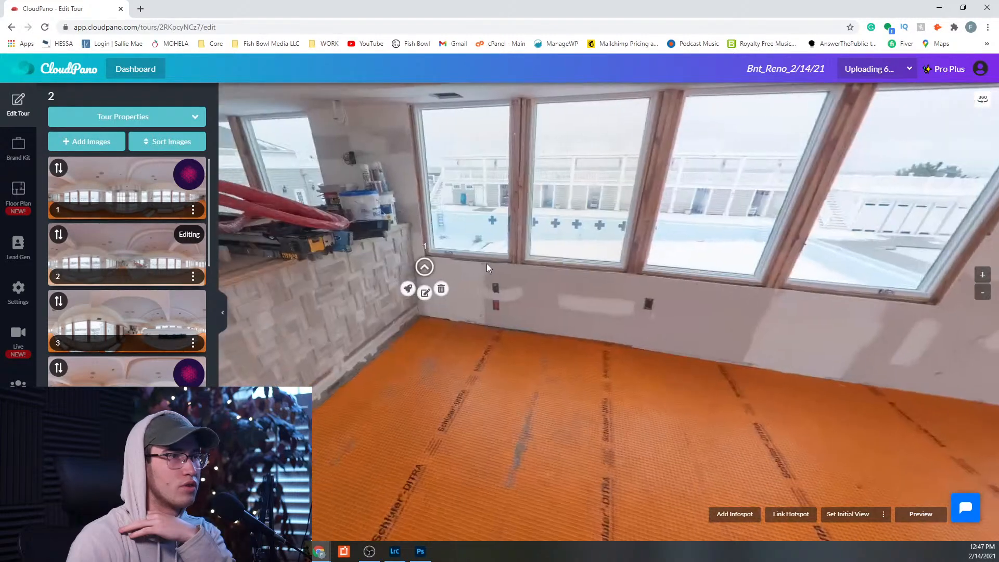
left_click_drag(778, 344, 889, 372)
left_click_drag(804, 240, 648, 242)
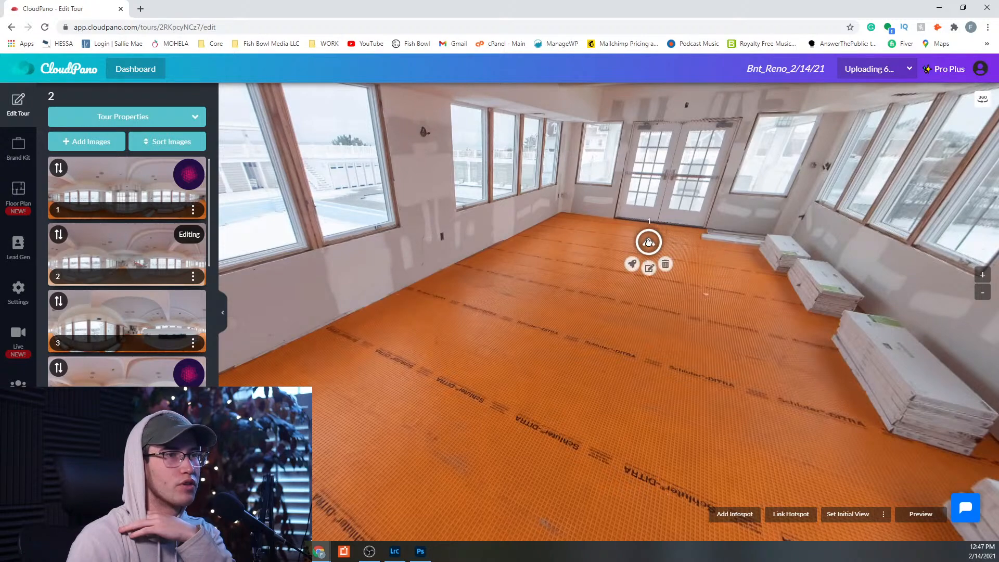
- Place a link hotspot on the floor beside the tiled counter in image 2, closing its settings without choosing a target image
left_click_drag(544, 239, 692, 302)
mouse_move(580, 263)
left_mouse_down()
mouse_move(775, 278)
mouse_move(554, 271)
left_mouse_up()
mouse_move(671, 294)
left_mouse_down()
mouse_move(617, 288)
mouse_move(578, 257)
mouse_move(552, 285)
mouse_move(597, 326)
mouse_move(557, 369)
mouse_move(560, 323)
mouse_move(657, 331)
mouse_move(622, 324)
mouse_move(635, 320)
left_mouse_up()
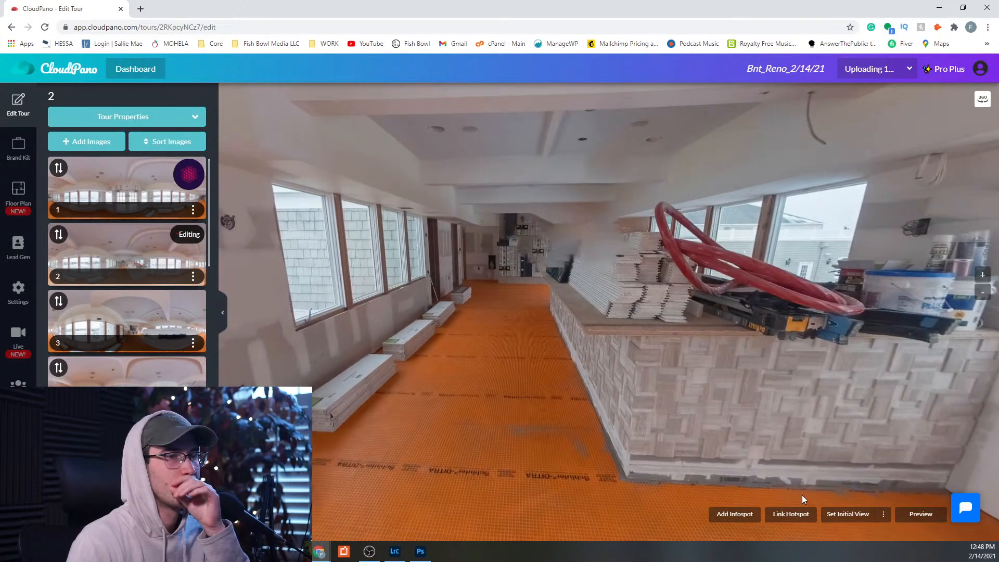
left_click(777, 514)
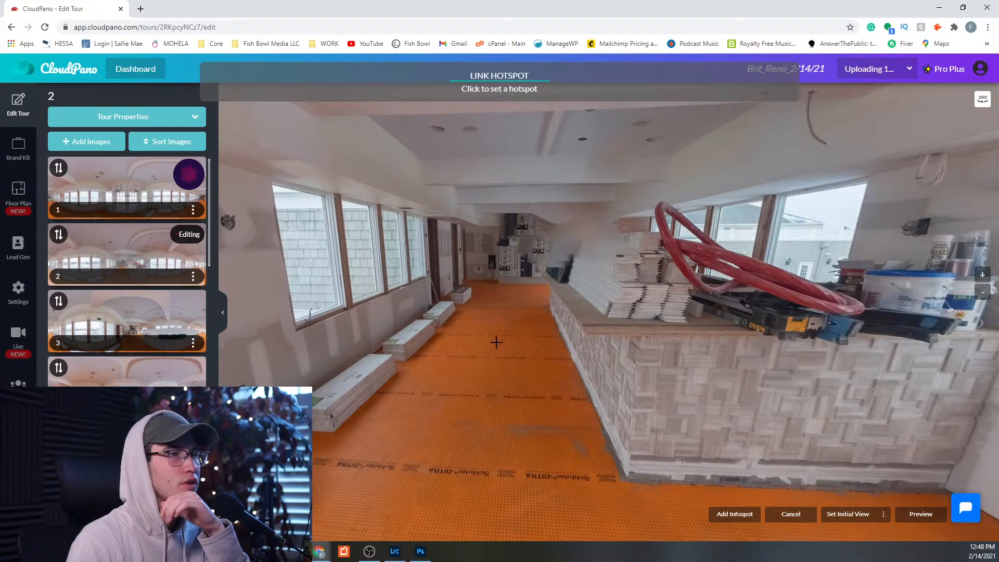
left_click(481, 333)
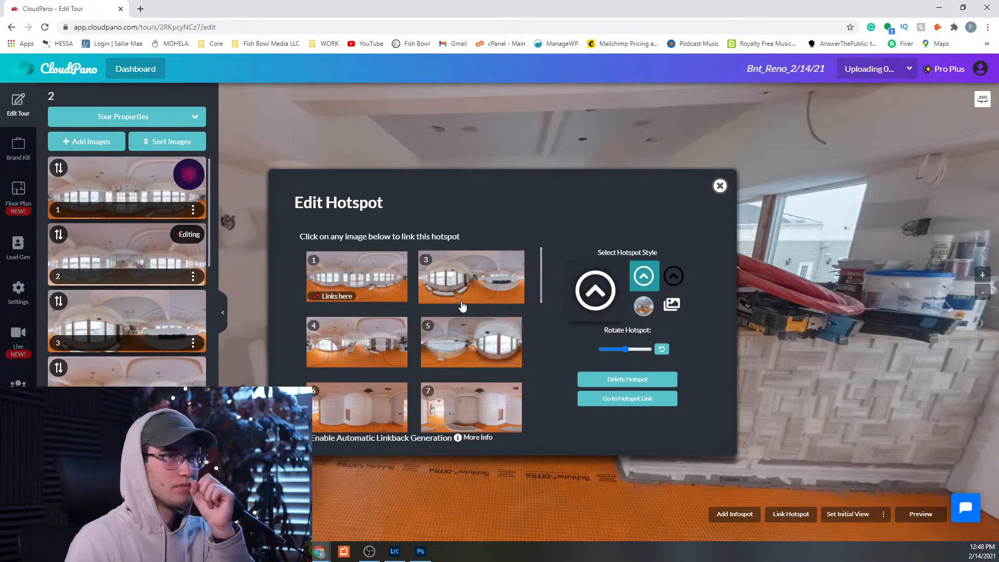
left_click(719, 186)
- Place a link hotspot on the floor between the windows and the tiled counter in image 2 and link it to image 3
left_click_drag(743, 361, 457, 343)
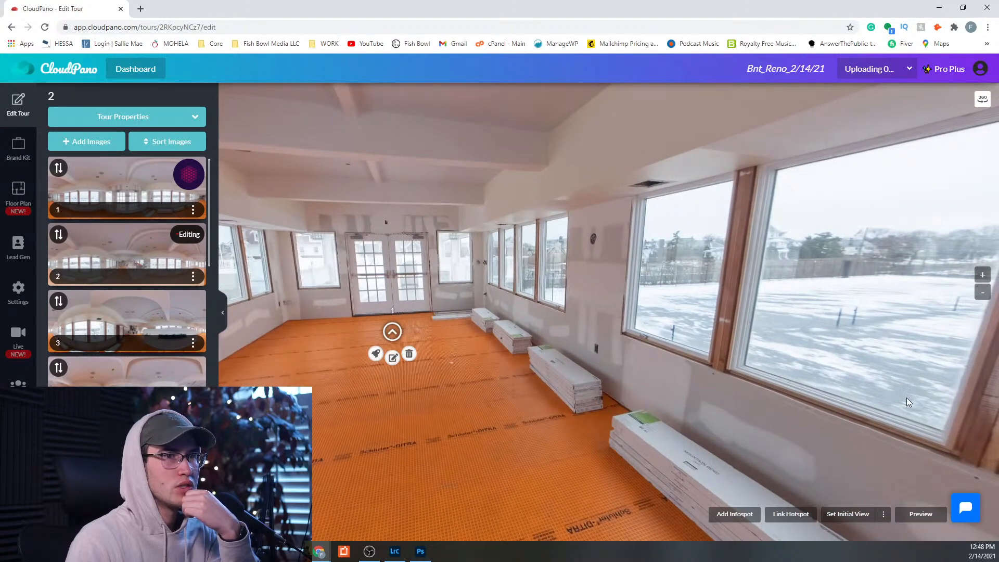
left_click_drag(484, 271, 614, 287)
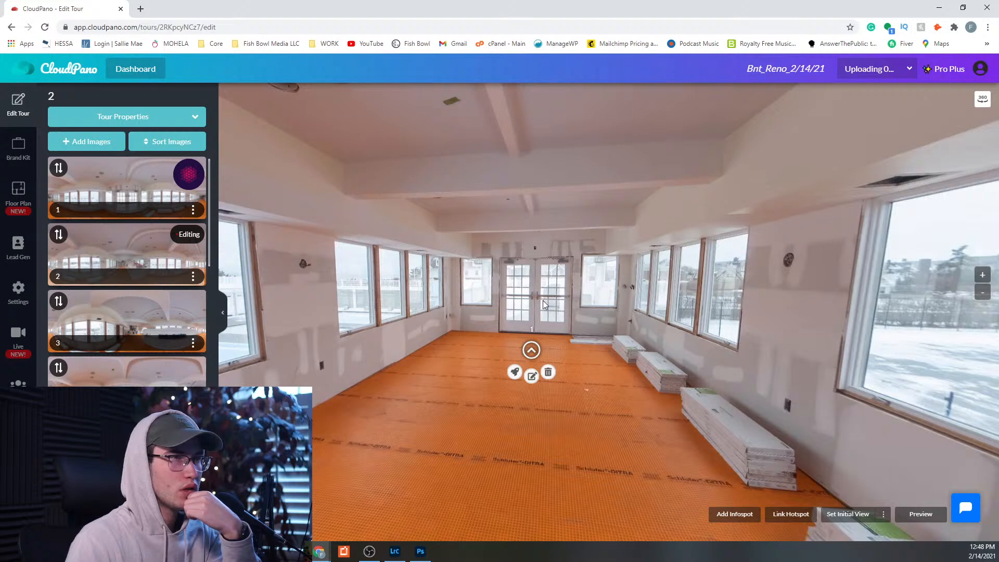
scroll(538, 307, "up", 3)
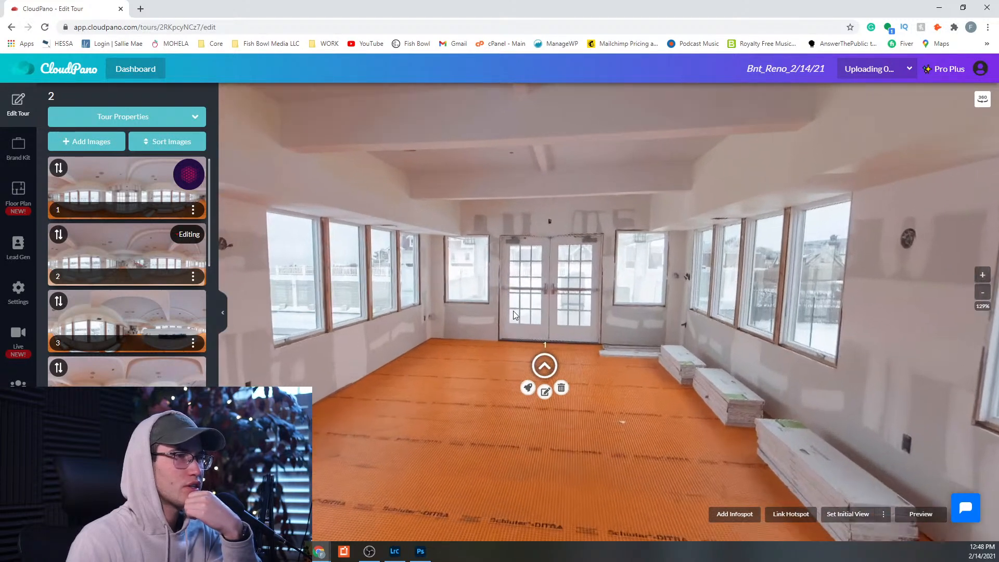
scroll(510, 297, "up", 4)
scroll(506, 293, "down", 3)
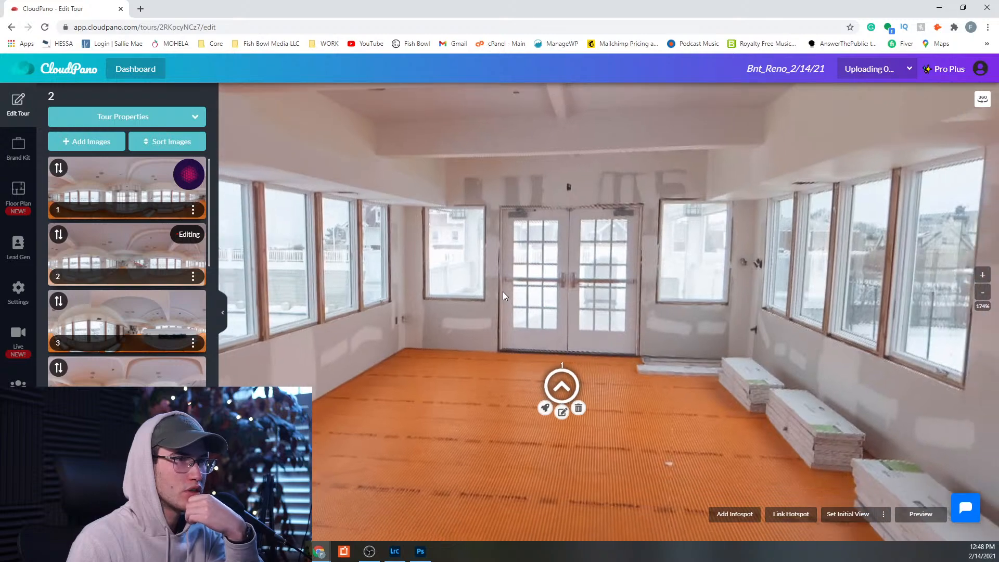
scroll(502, 296, "down", 2)
scroll(541, 287, "down", 1)
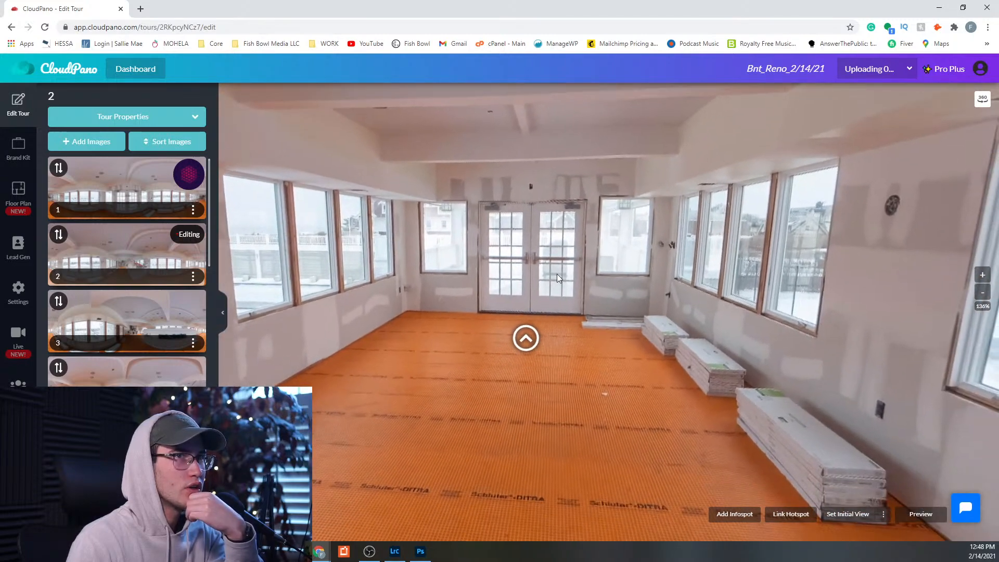
left_click_drag(653, 279, 388, 298)
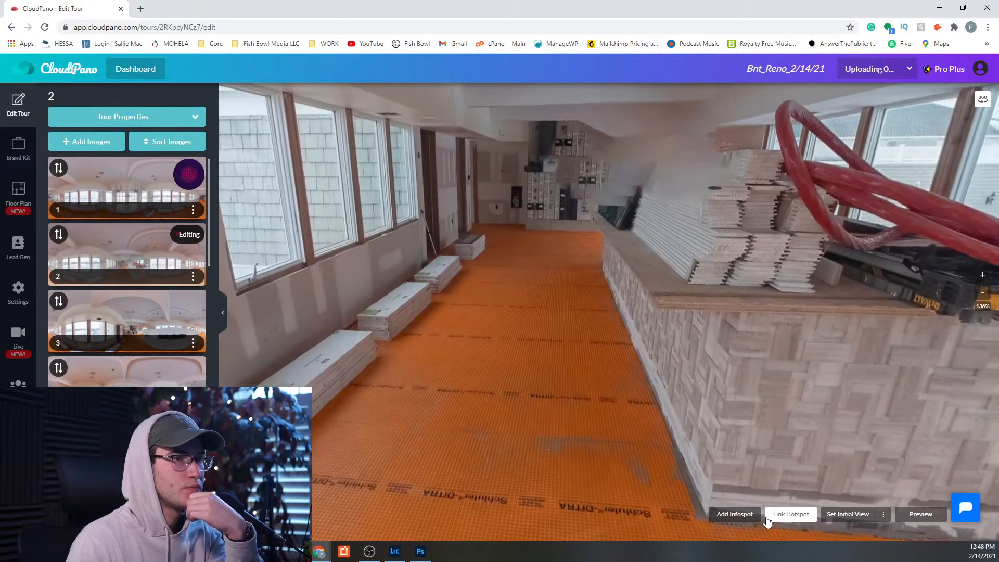
left_click(790, 513)
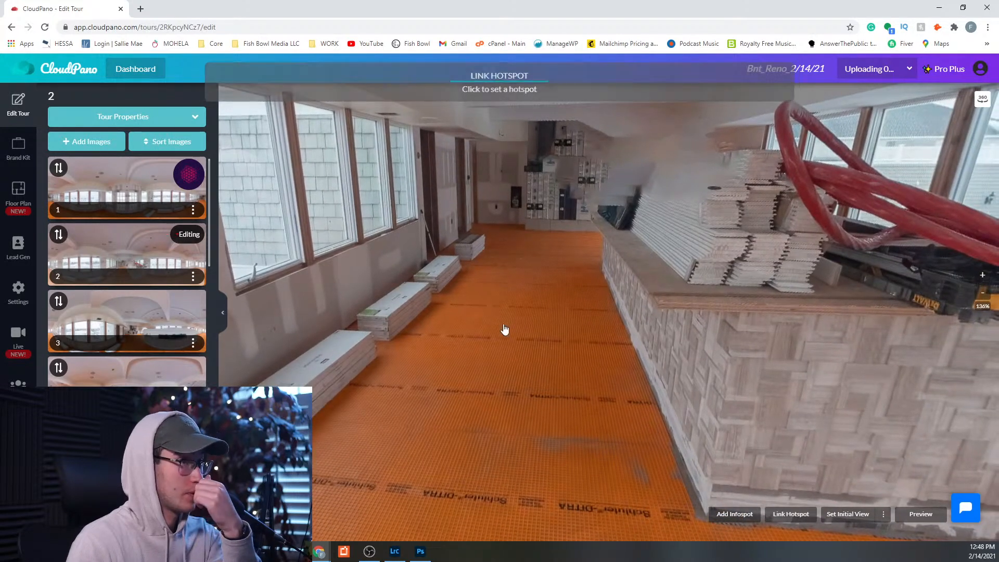
left_click(504, 329)
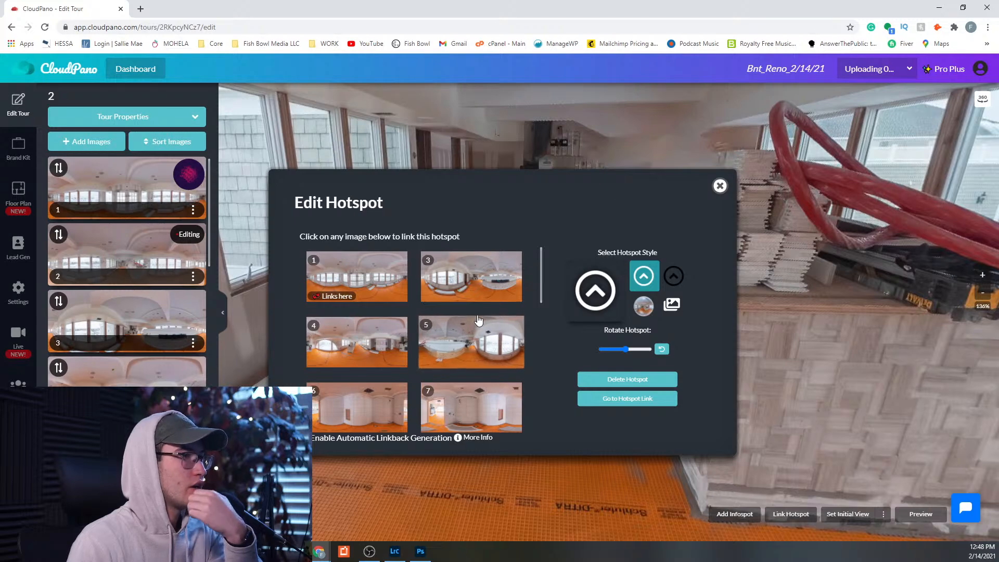
left_click(468, 285)
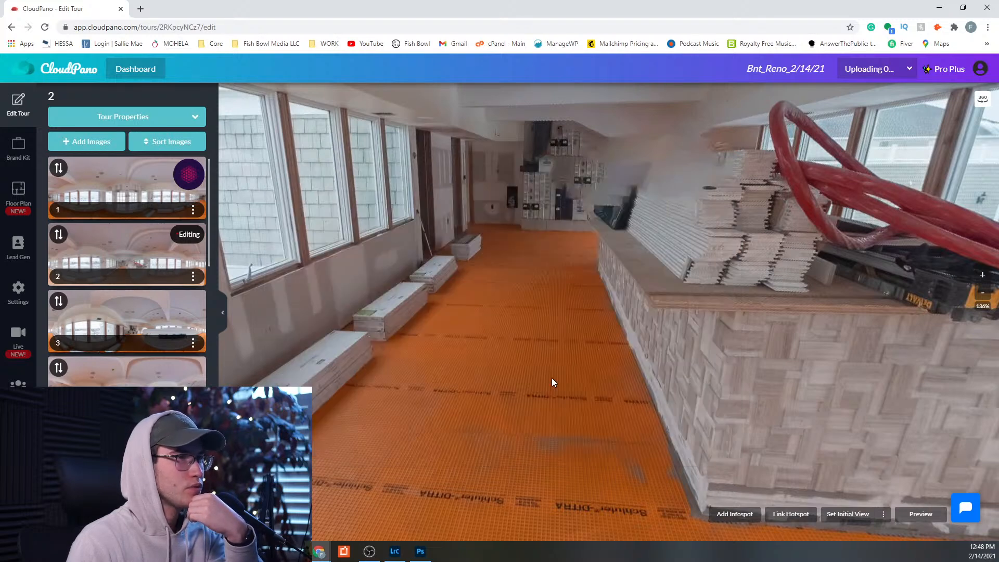
- Follow the hotspot into image 3 and place a return hotspot on the floor toward the double doors, linked to image 2
mouse_move(497, 324)
left_click(497, 341)
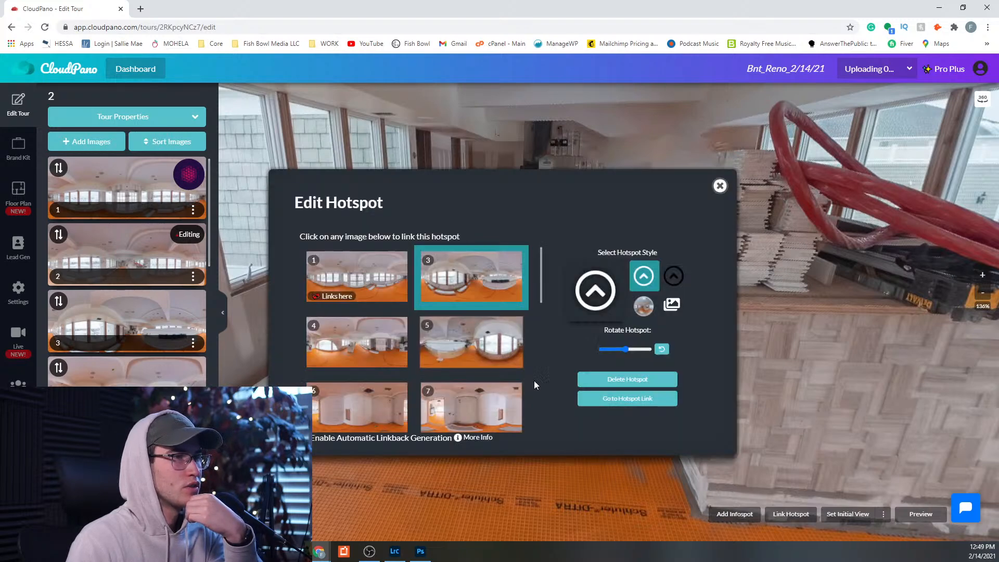
left_click(588, 404)
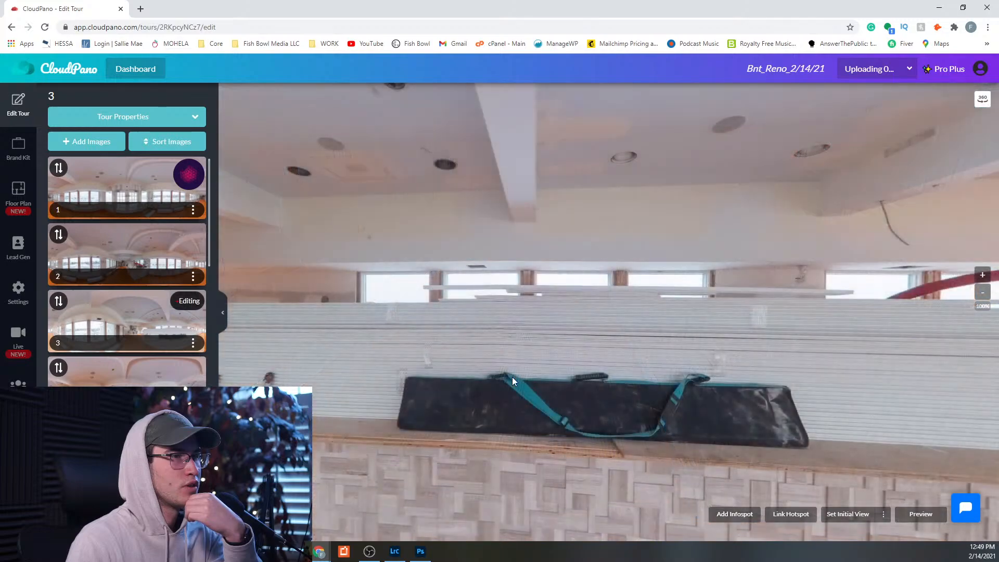
left_click_drag(512, 376, 587, 395)
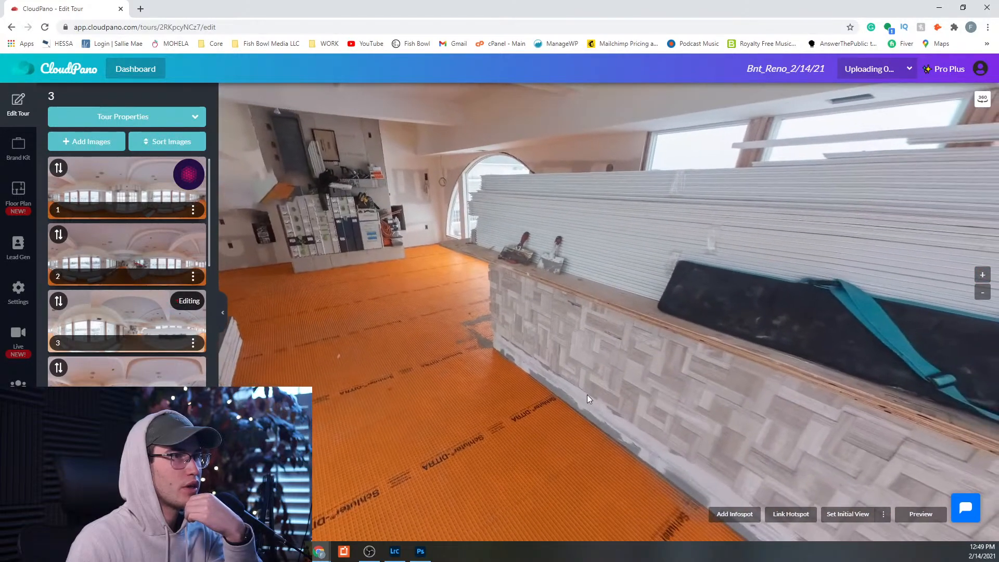
left_click(833, 515)
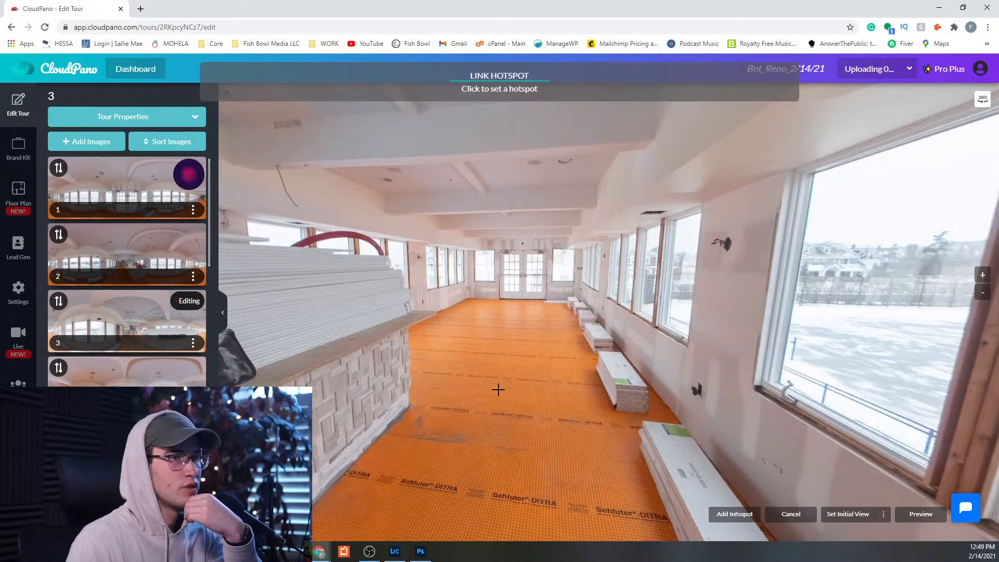
left_click(462, 315)
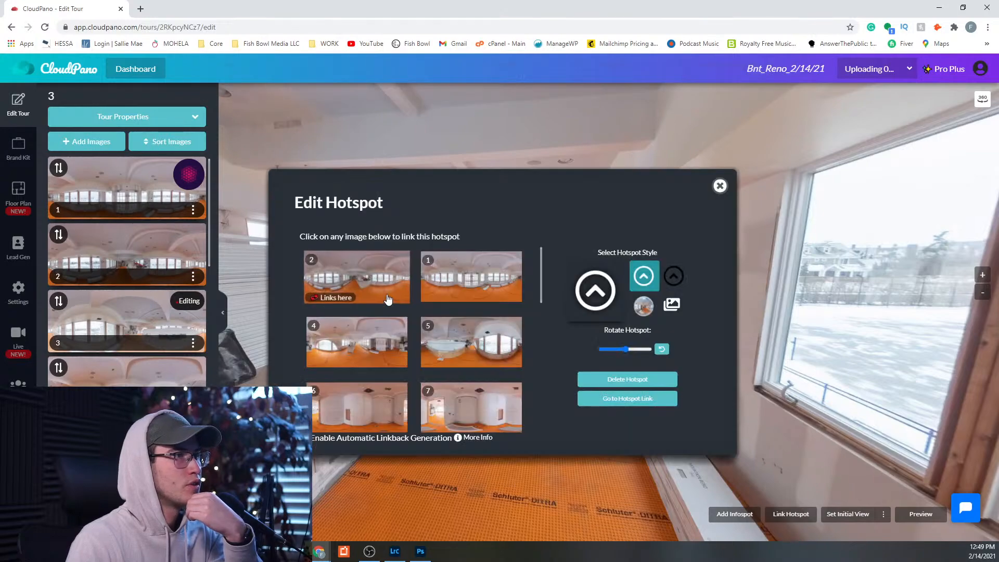
left_click(432, 346)
- Place a link hotspot on the floor in front of the stacked tool cases in image 3 and link it to image 4
left_click_drag(420, 377, 679, 336)
left_click_drag(494, 335, 658, 398)
left_click(788, 514)
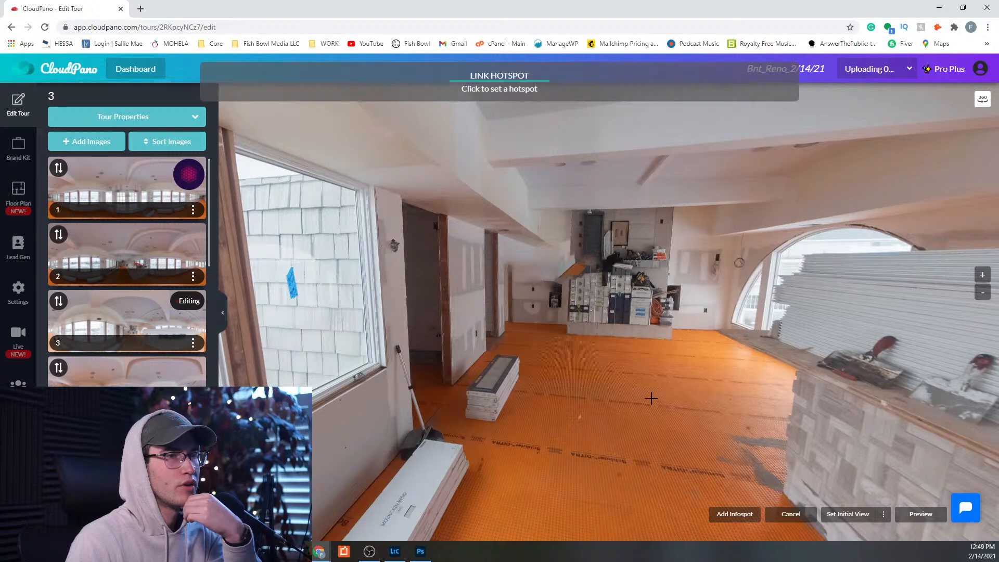
left_click(443, 279)
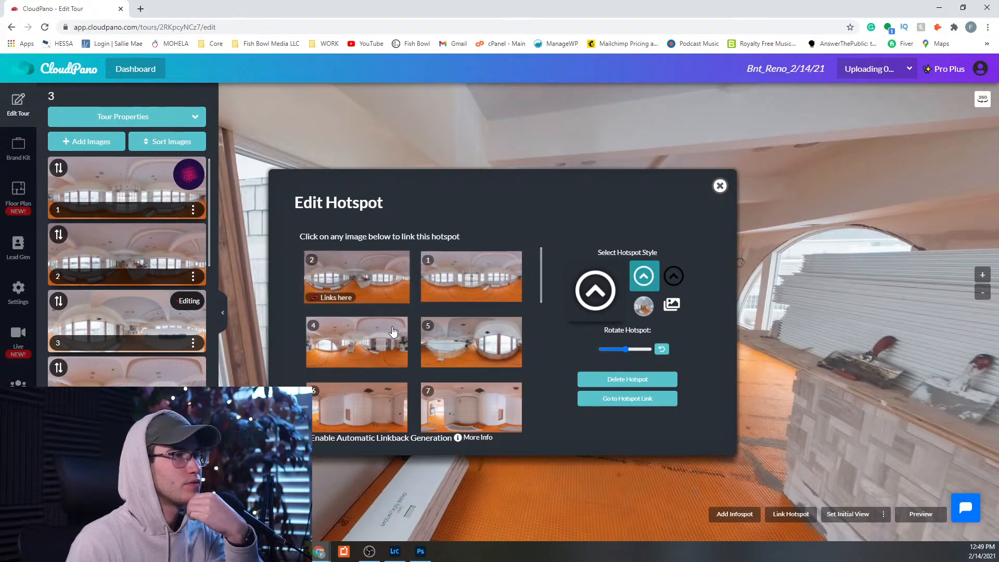
left_click(370, 343)
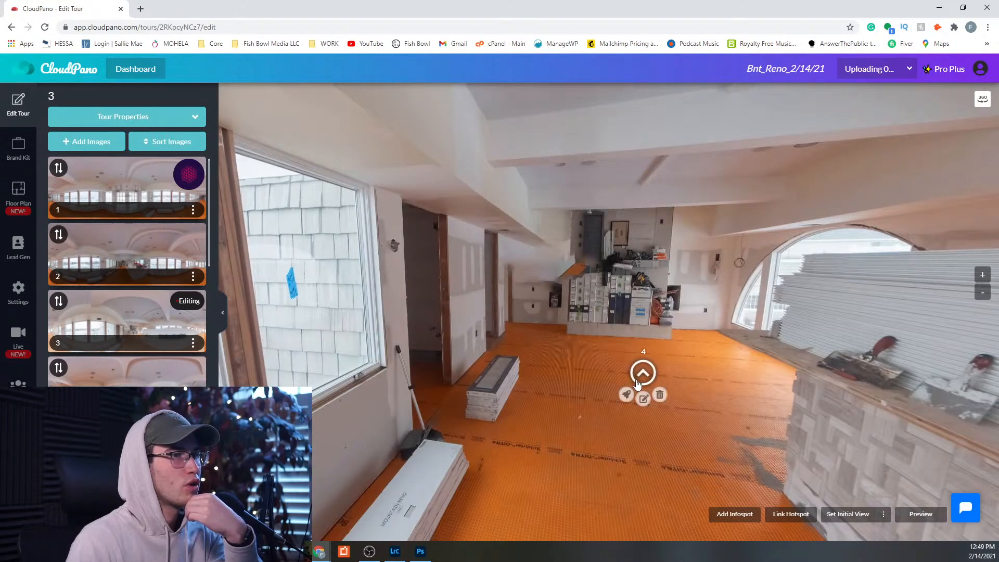
- Follow the hotspot into image 4 and place a return hotspot on the floor between the counter and windows, linked to image 3
left_click(643, 397)
left_click(643, 399)
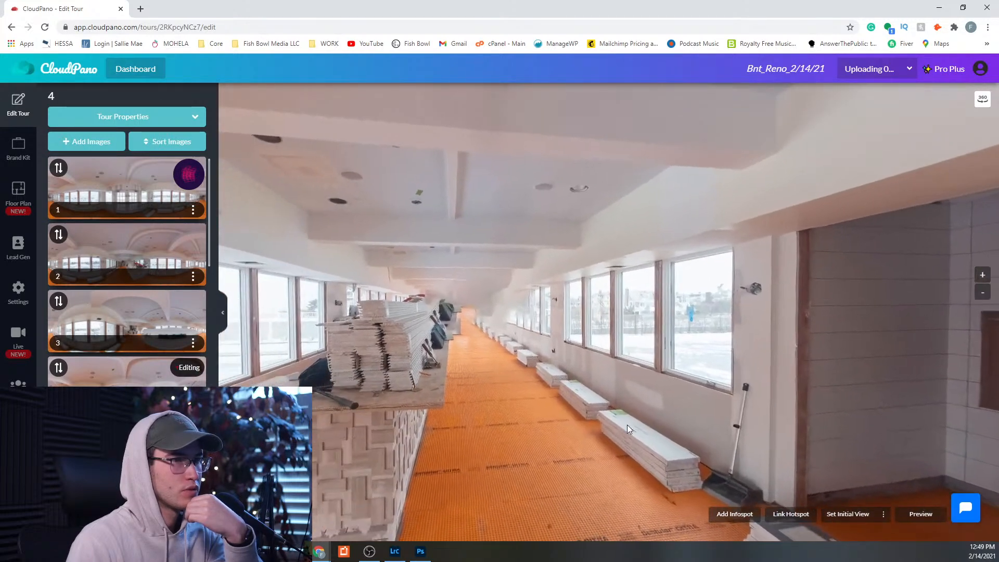
left_click(790, 513)
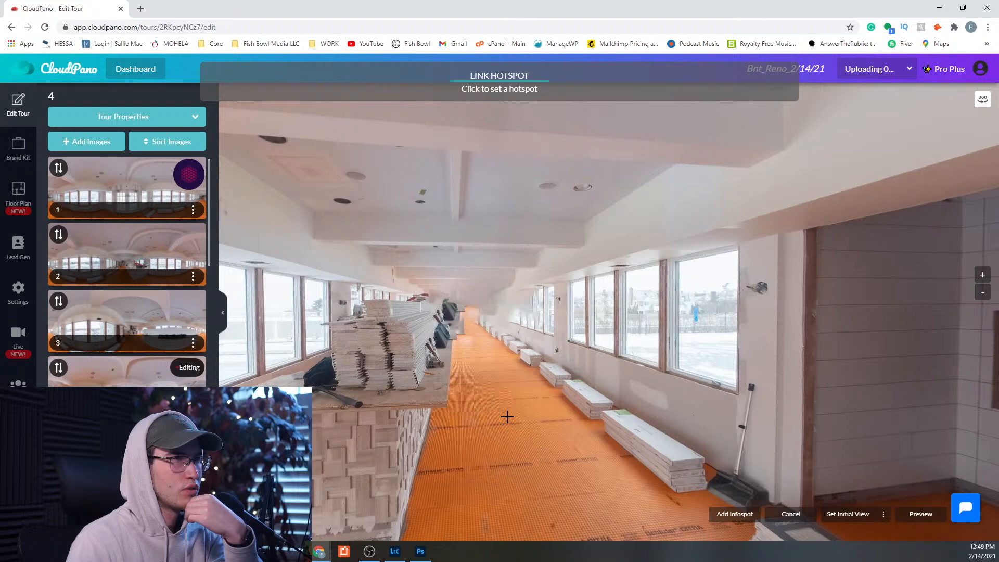
scroll(500, 310, "up", 2)
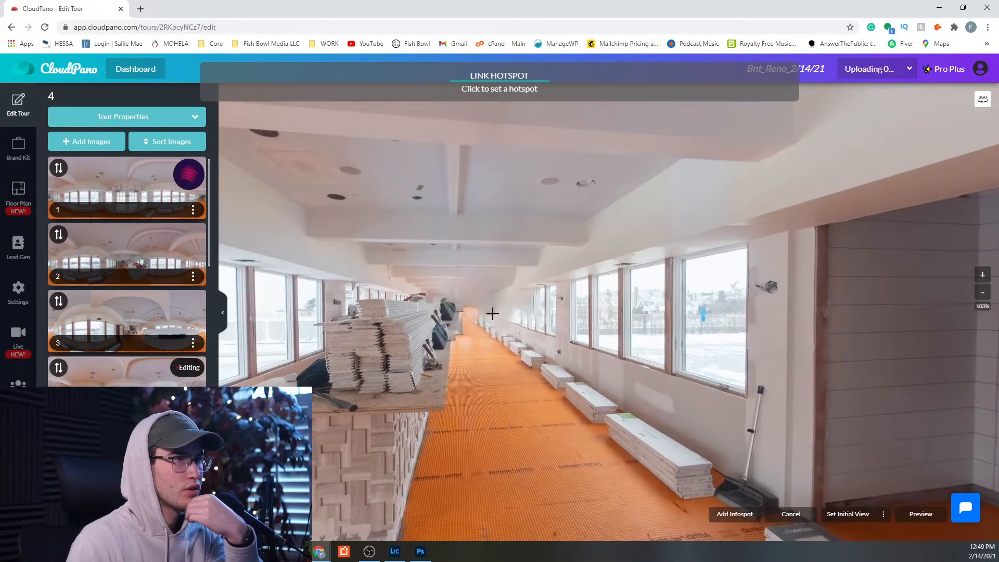
scroll(507, 384, "down", 2)
left_click(508, 391)
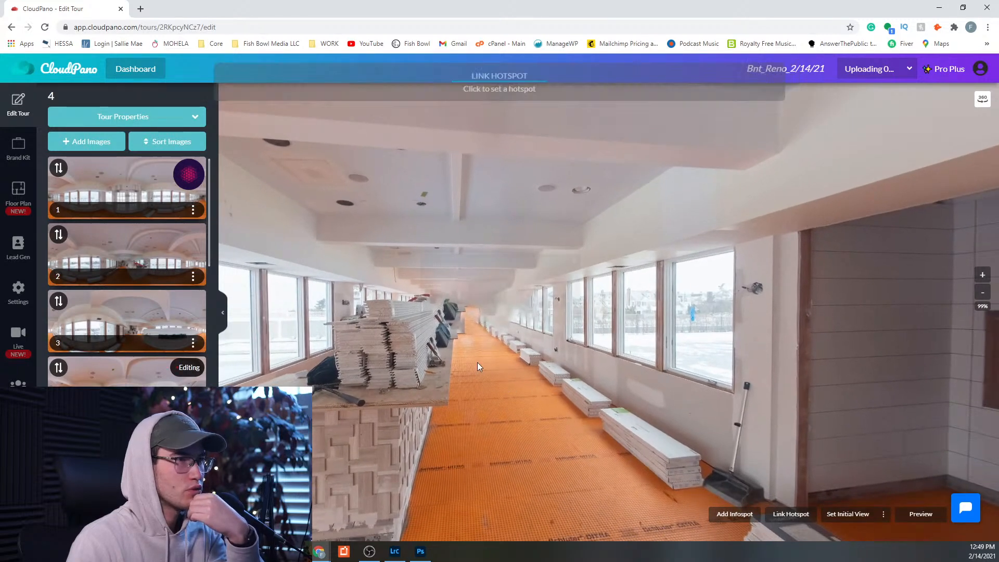
left_click(383, 289)
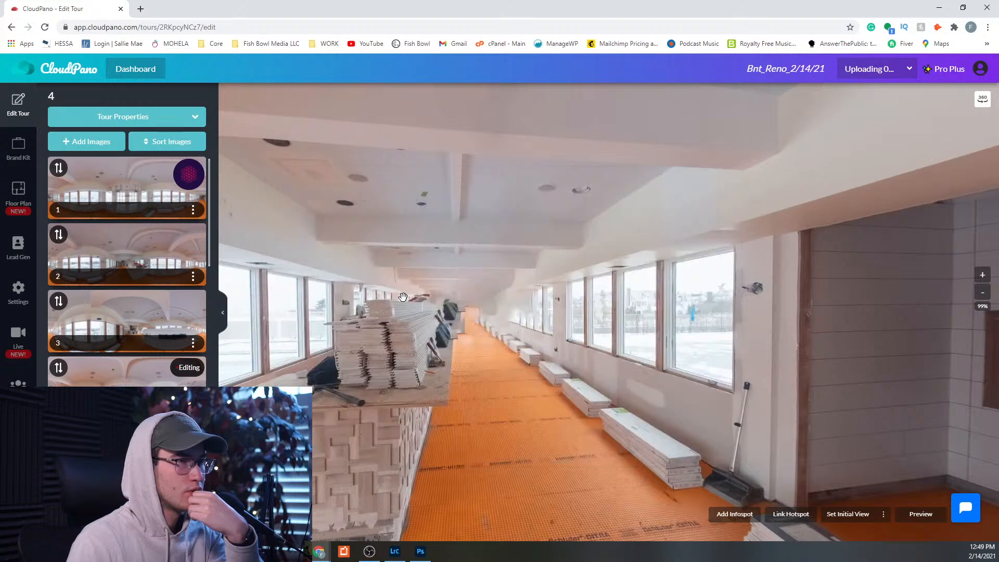
- Place a link hotspot on the floor between the arched-window wall and the tiled counter in image 4, linked to image 5
left_click_drag(441, 395, 650, 416)
left_click(790, 514)
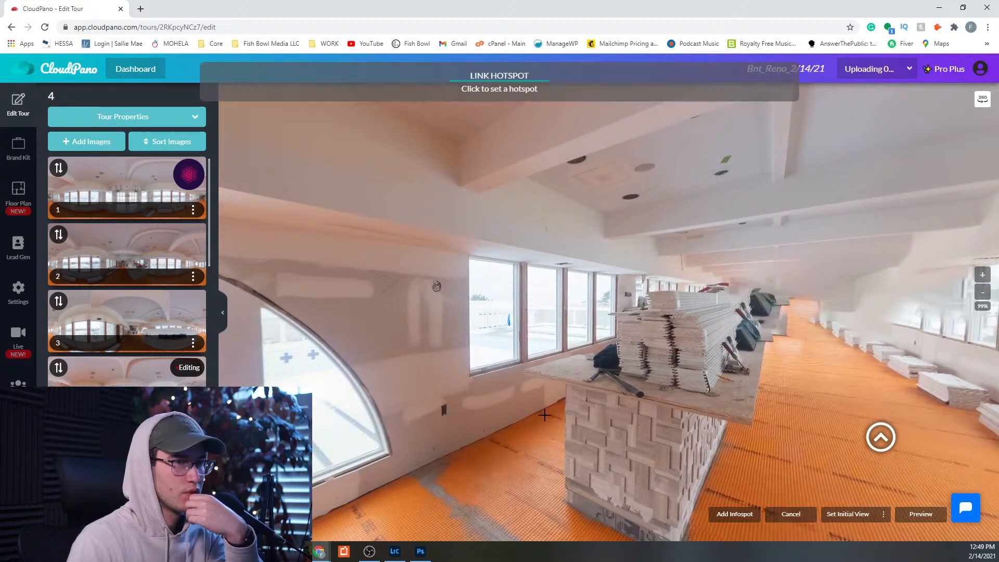
left_click(536, 403)
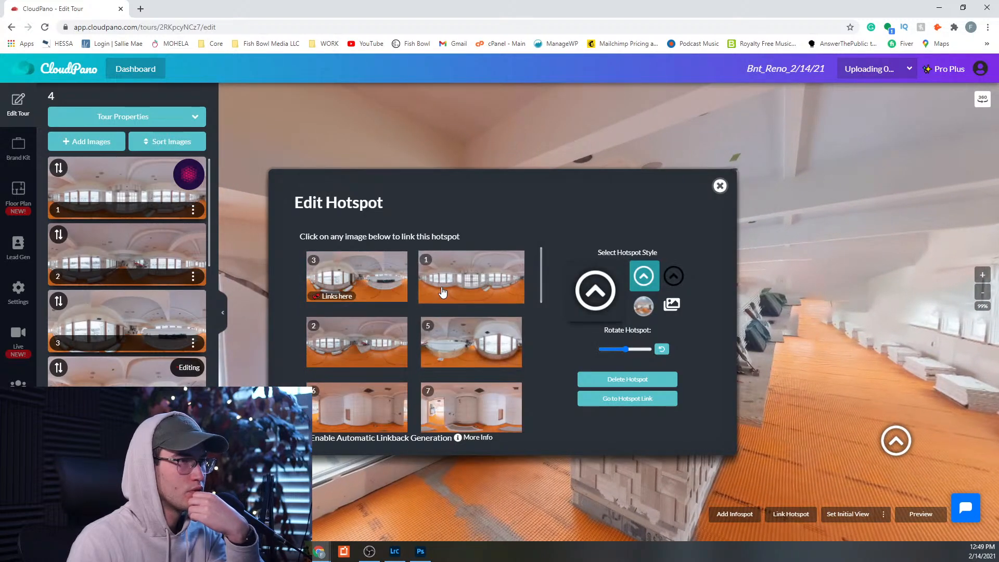
left_click(442, 292)
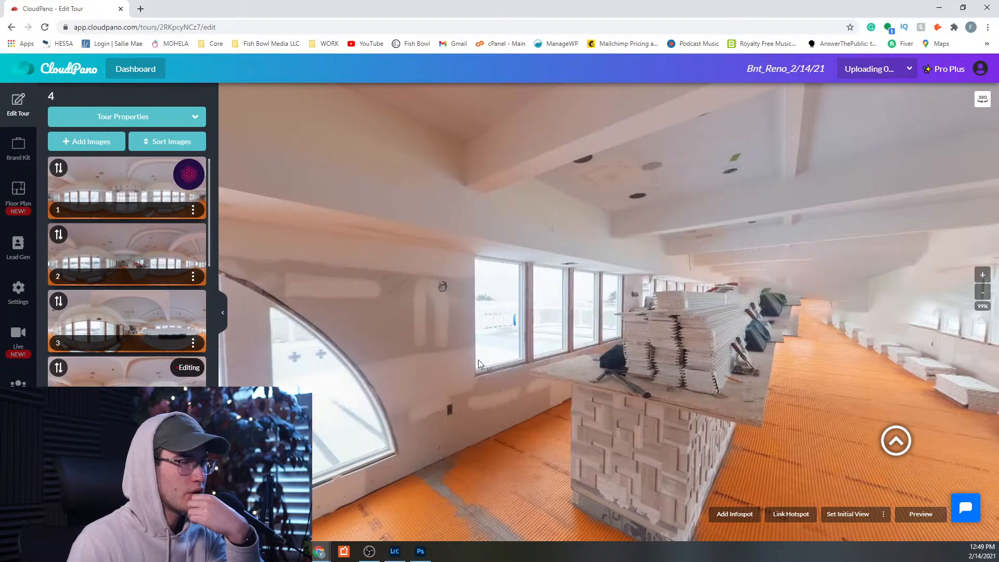
- Add a link hotspot to image 6 in the alcove nearest the windows in image 4 and raise it beside the wall niche
left_click_drag(554, 425, 807, 489)
left_click(790, 514)
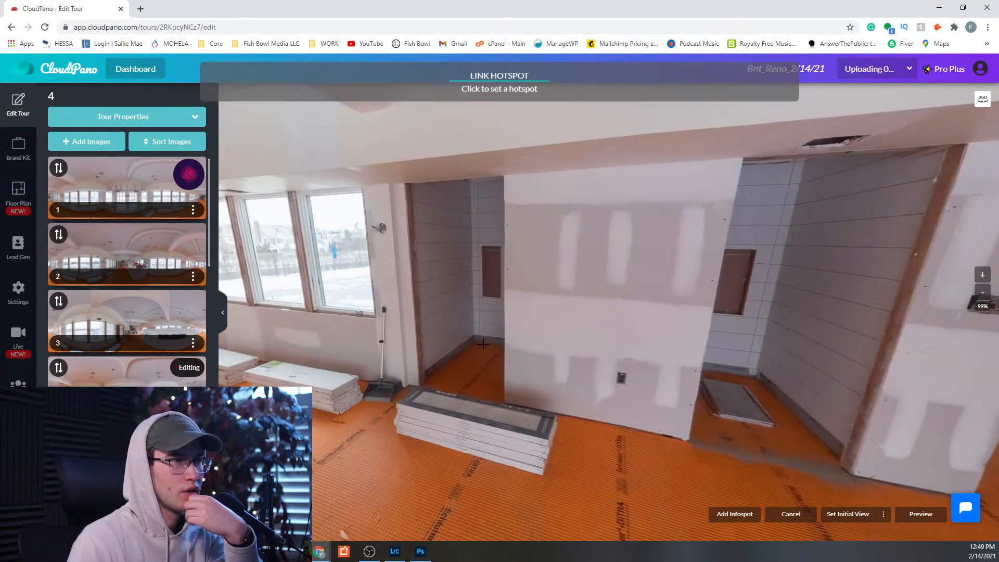
left_click(485, 356)
scroll(397, 335, "down", 3)
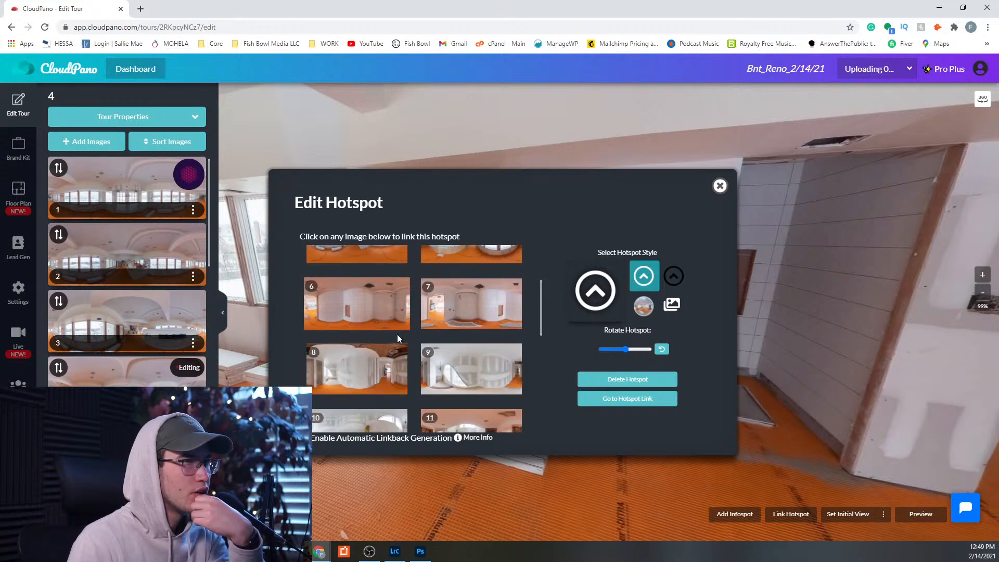
left_click(375, 316)
left_click_drag(484, 355, 479, 276)
- Add a link hotspot to image 7 at the wall niche of the second alcove in image 4
left_click(791, 514)
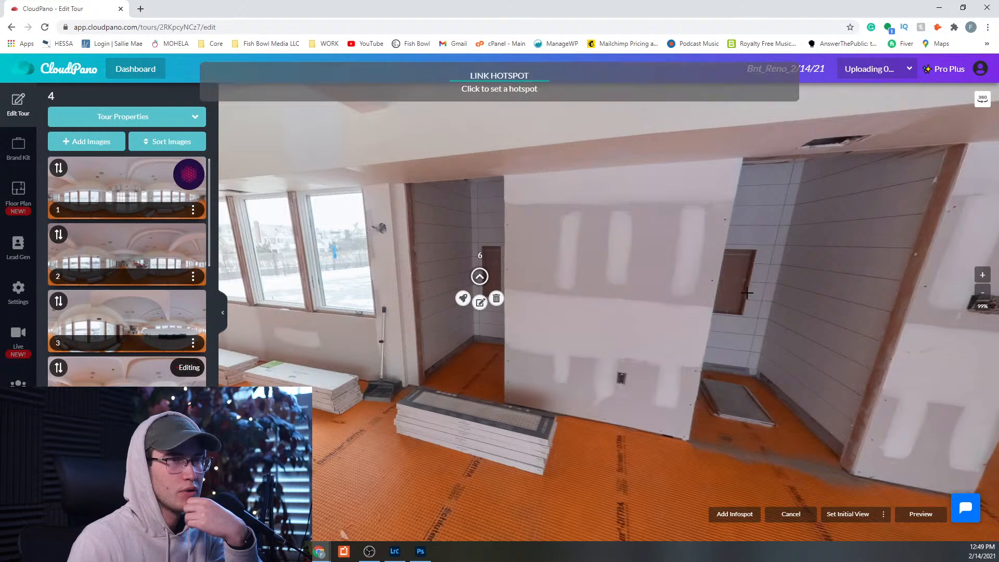
left_click(613, 372)
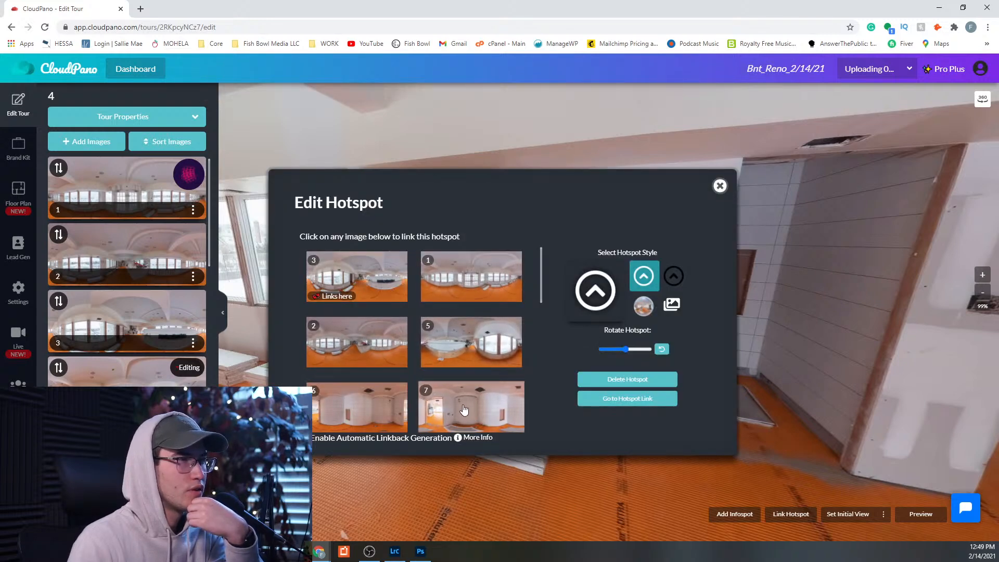
scroll(412, 395, "down", 1)
left_click(619, 380)
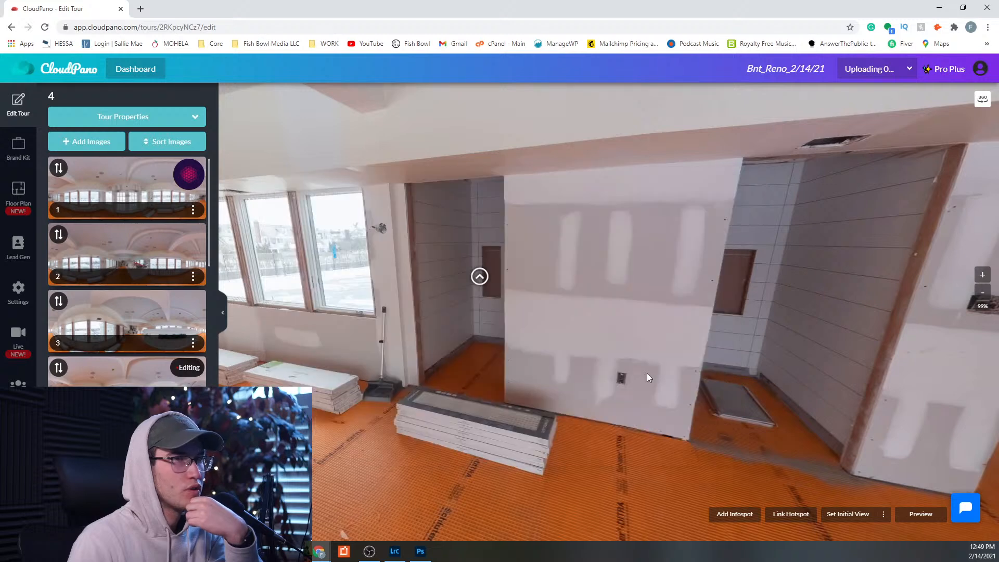
left_click_drag(810, 320, 728, 328)
- Place a link hotspot at the passage between the second alcove and the tool cases in image 4 and choose its target image
left_click(788, 515)
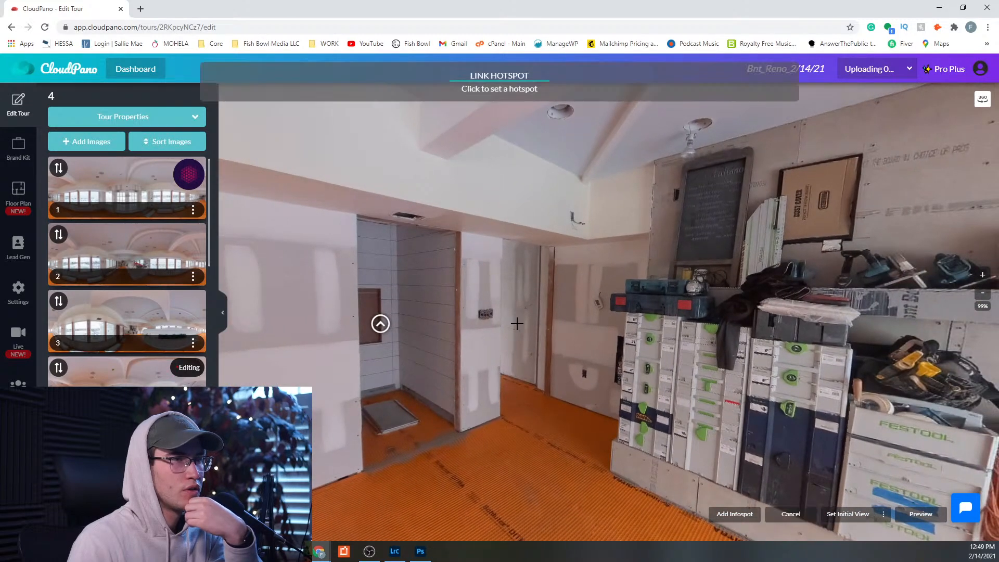
left_click(474, 377)
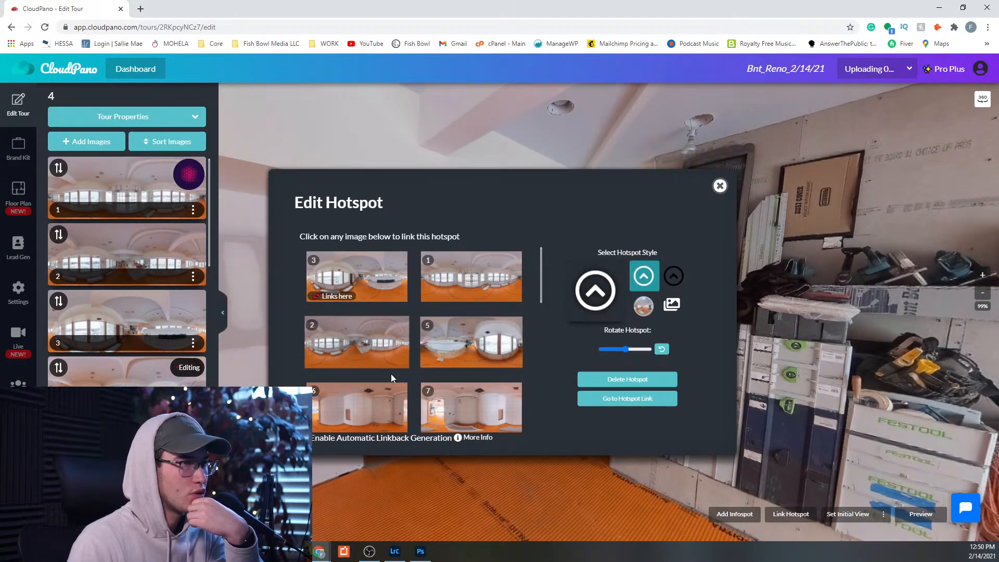
scroll(395, 370, "down", 2)
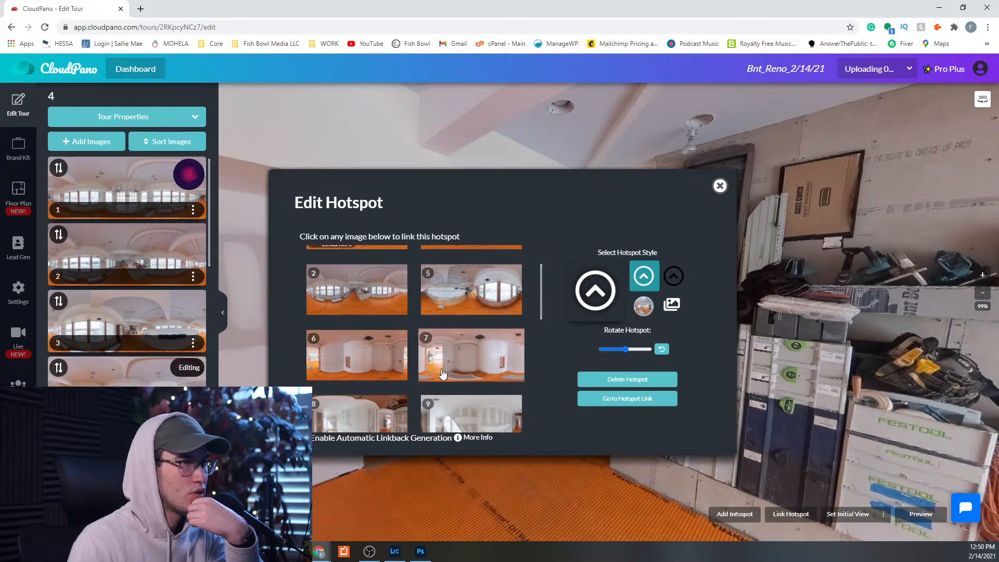
left_click(363, 377)
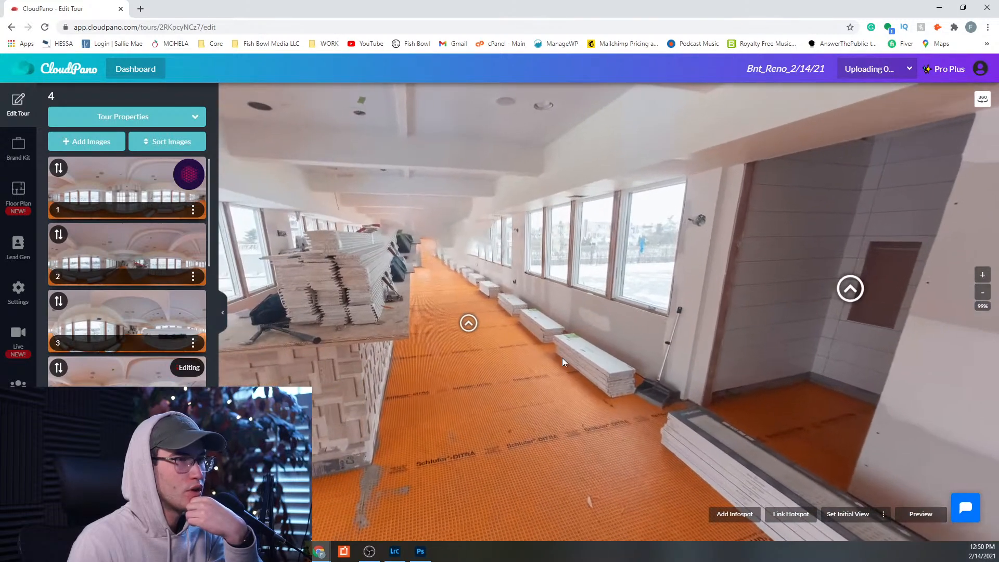
- Go from image 4 to linked image 5 and set its initial view along the counter toward the tool cases
left_click_drag(562, 357, 591, 358)
mouse_move(425, 356)
left_click(426, 374)
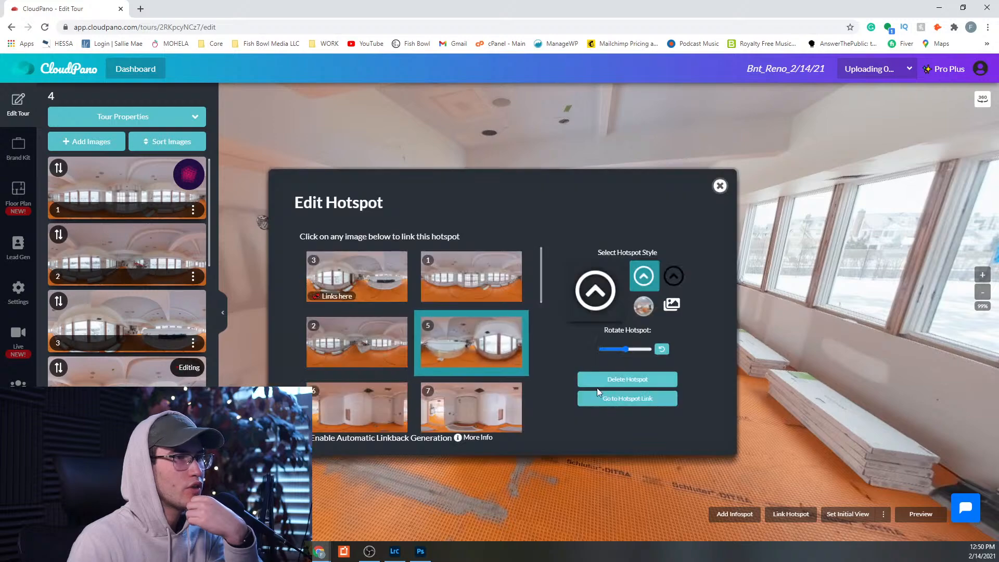
left_click(606, 405)
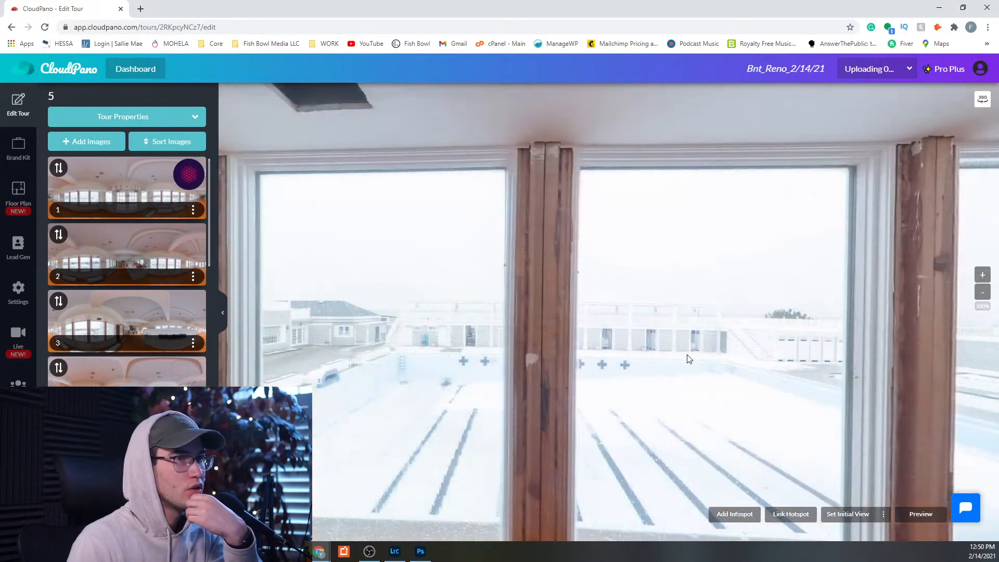
left_click_drag(688, 359, 717, 379)
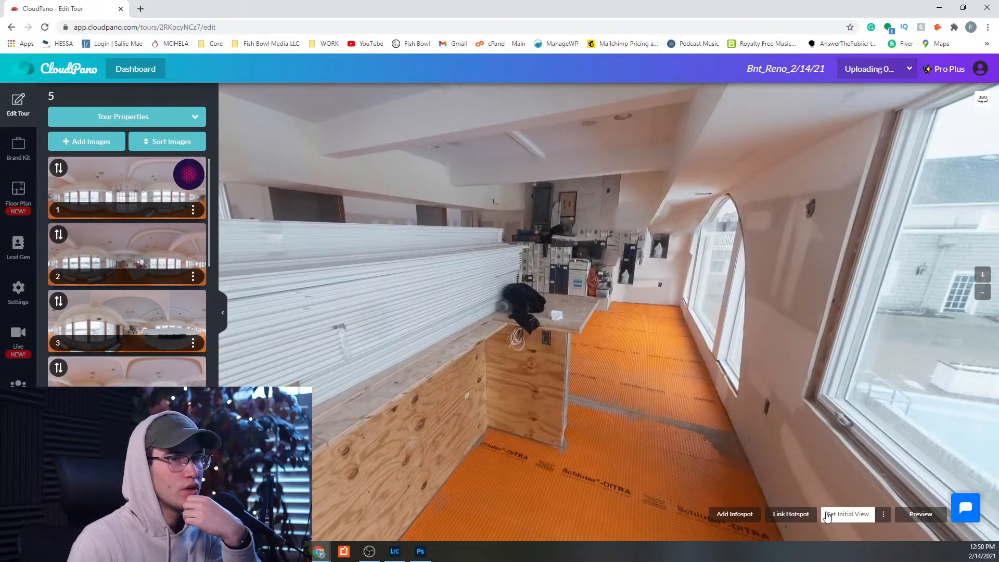
left_click(834, 516)
- Add a link hotspot to image 4 at the far end of the counter in image 5 and follow it
left_click(791, 514)
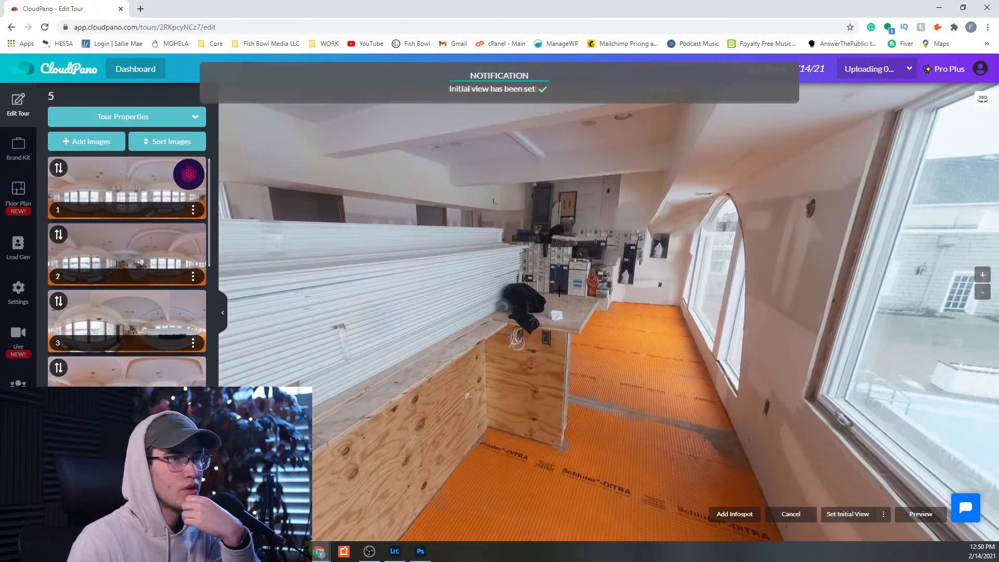
left_click(504, 315)
left_click(373, 284)
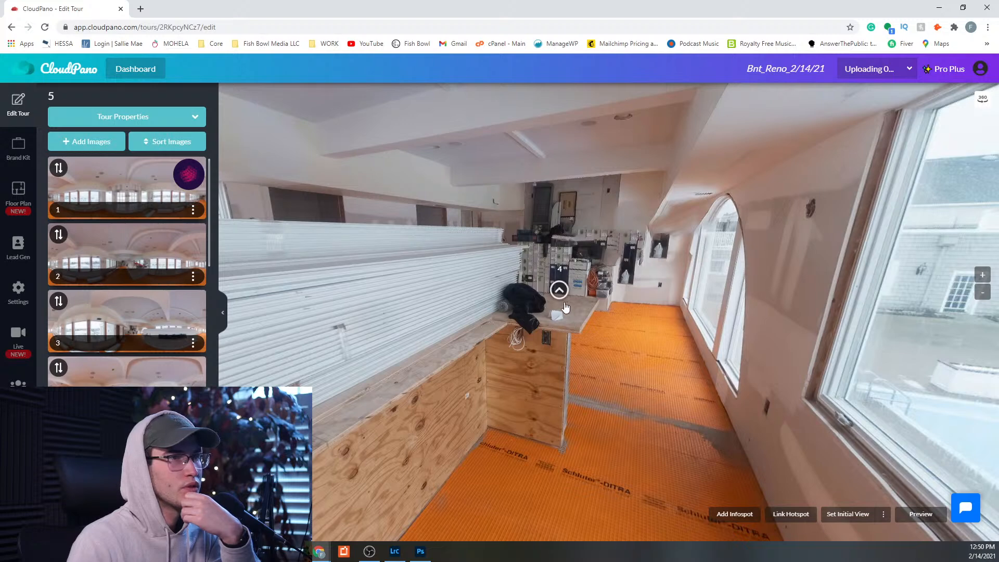
left_click(560, 290)
left_click(618, 401)
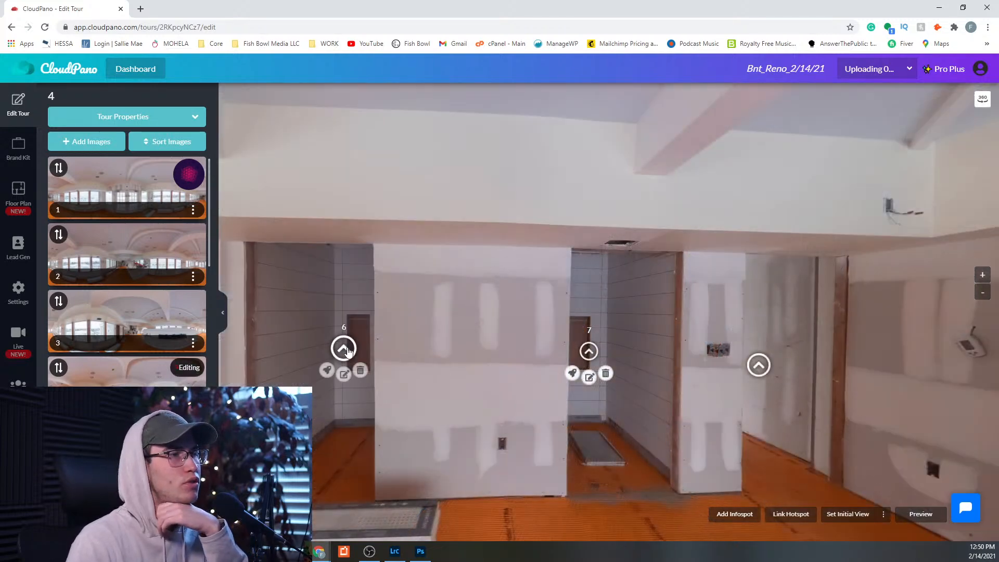
- In image 6, add a link hotspot to image 4 on the orange floor beyond the doorway, and follow it back
left_click(348, 351)
left_click(601, 401)
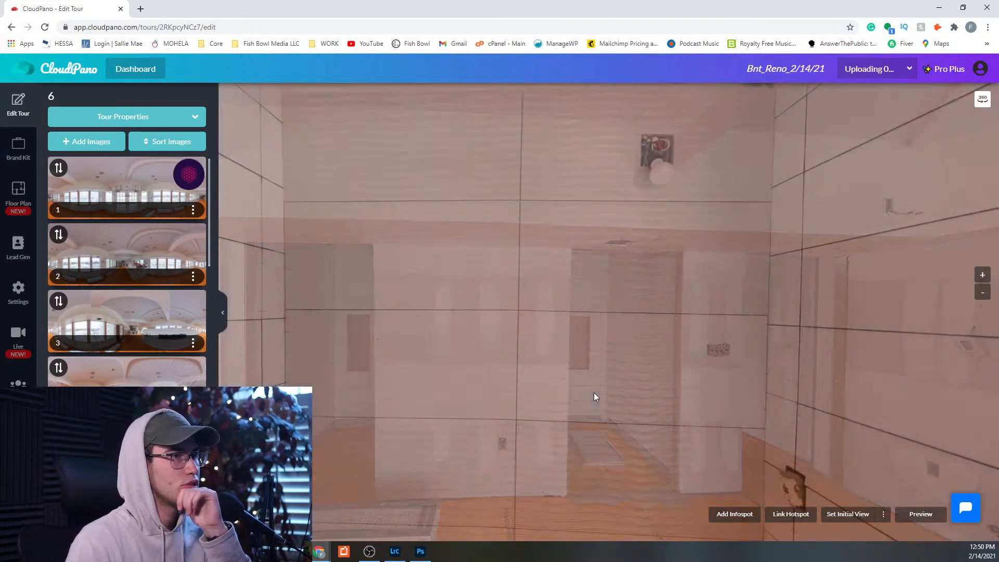
left_click_drag(594, 392, 569, 375)
left_click(804, 514)
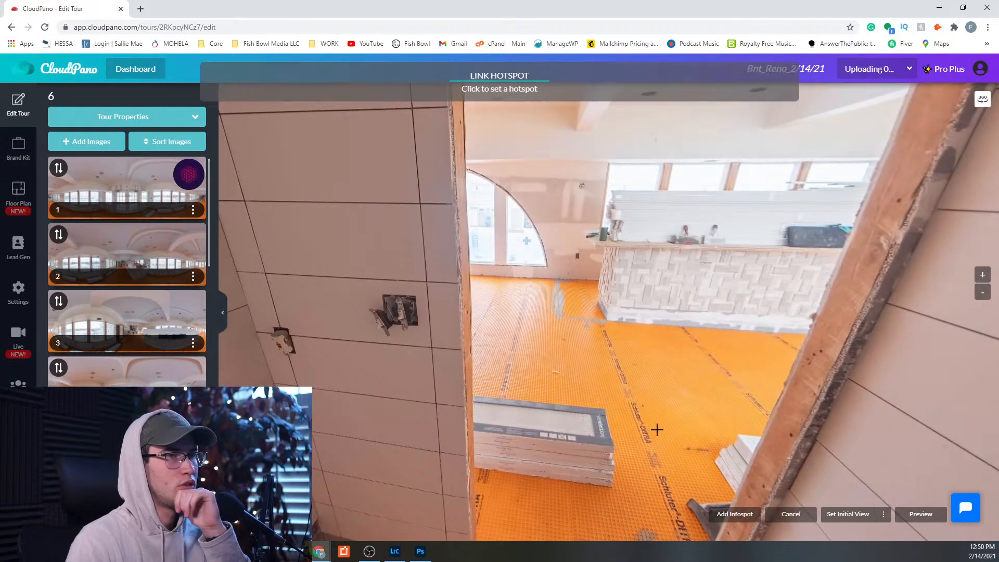
left_click(470, 334)
left_click(388, 300)
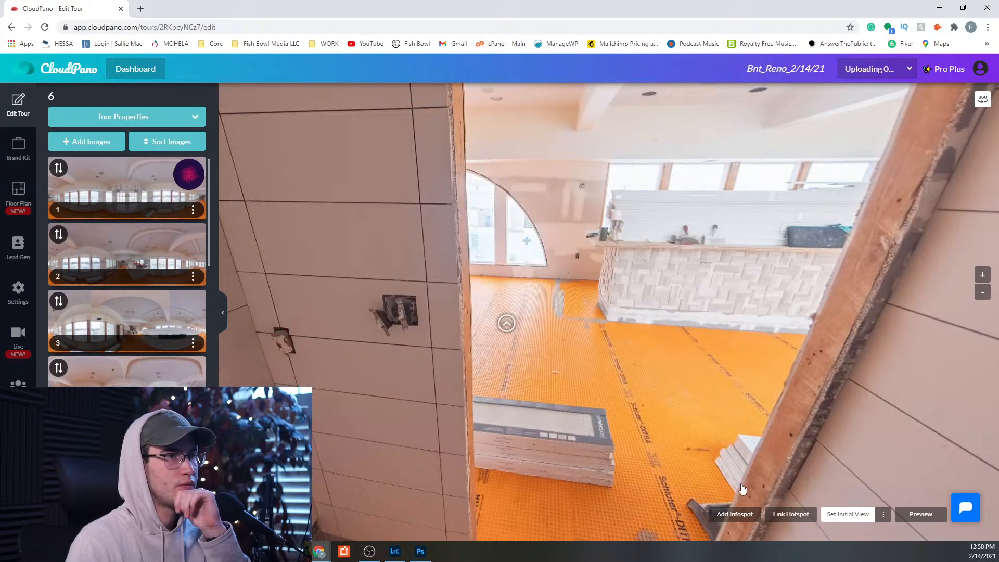
left_click(507, 323)
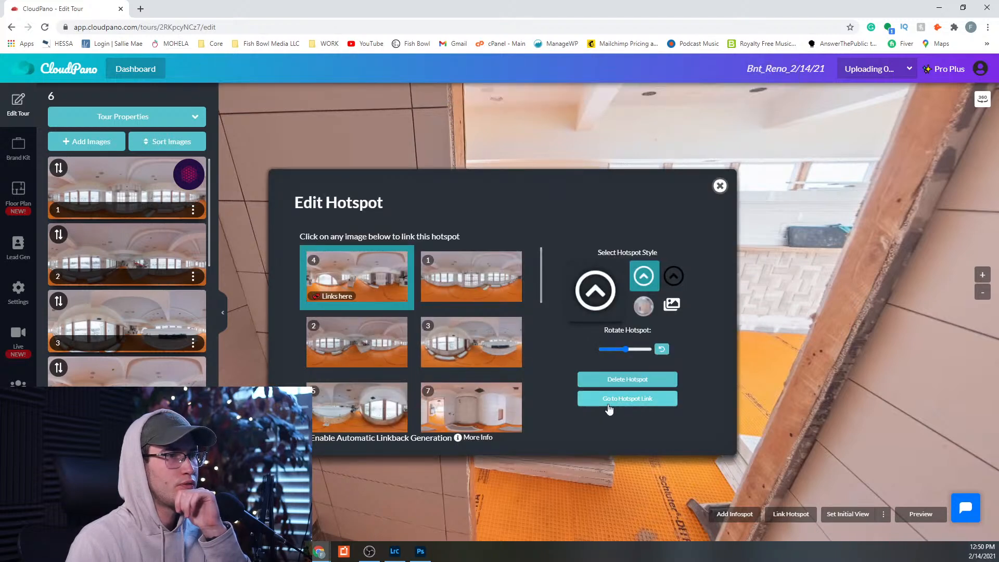
left_click(610, 399)
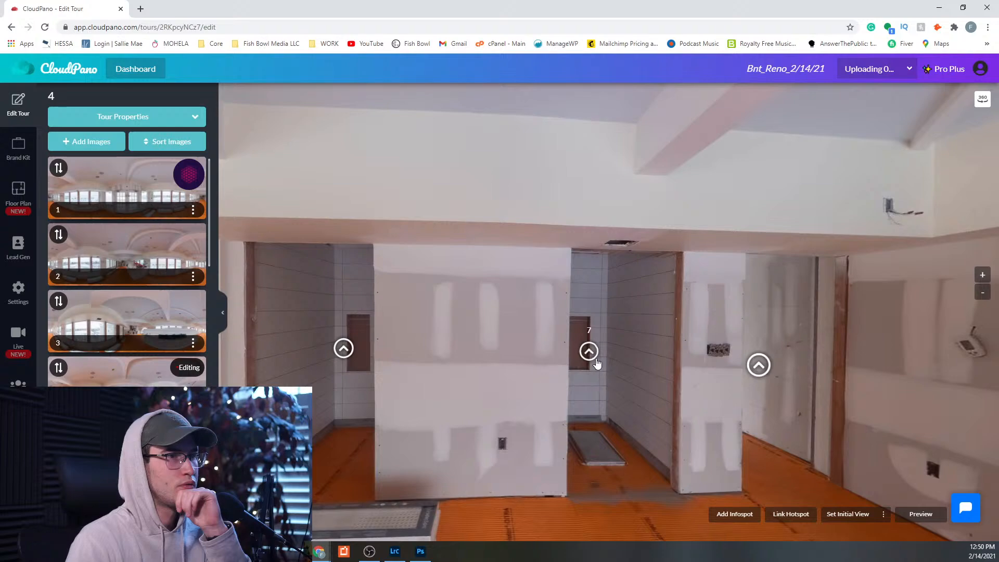
- Open image 7 from image 4 and add a link hotspot to image 4 on the floor toward the arched window
left_click(597, 363)
left_click(621, 399)
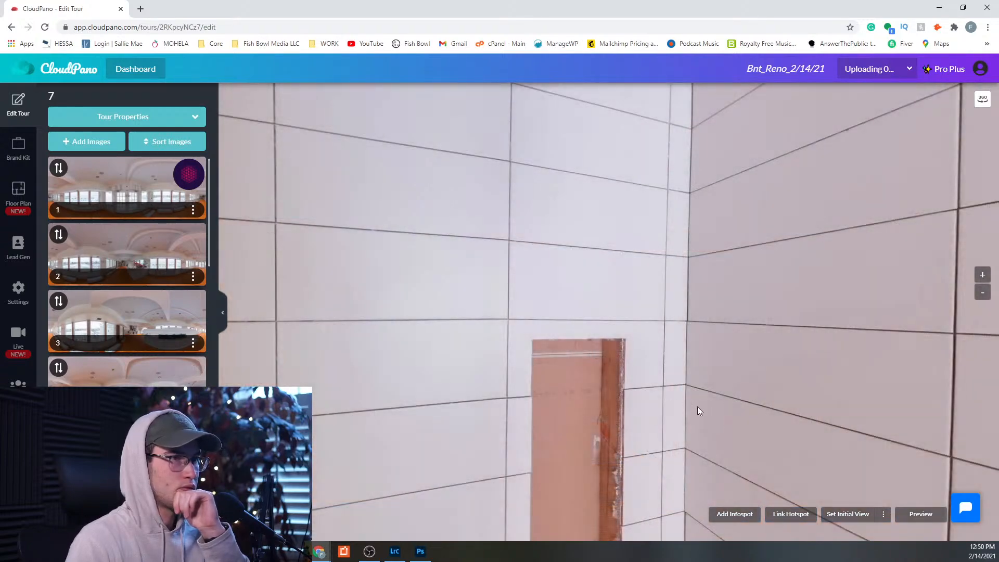
left_click_drag(697, 407, 374, 371)
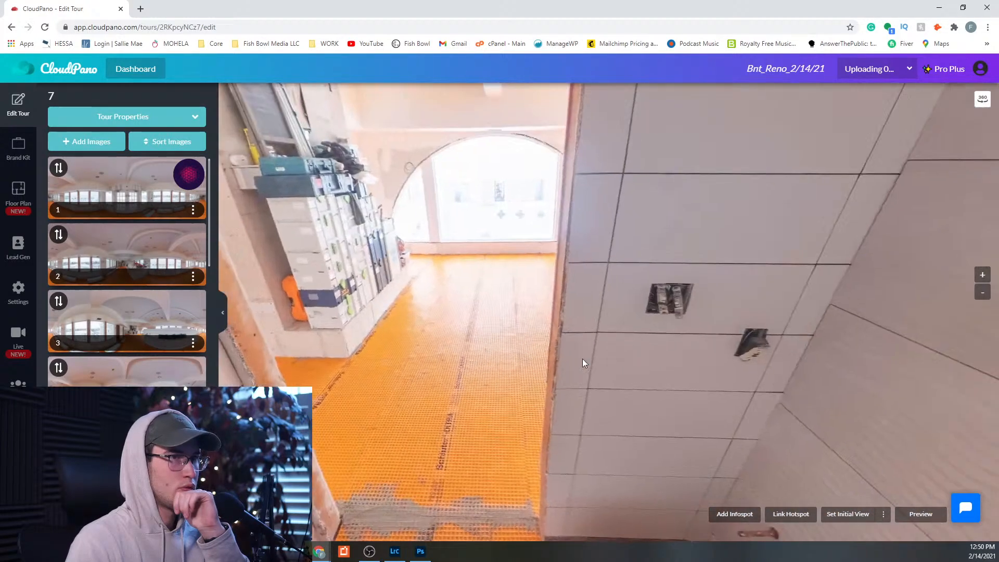
left_click_drag(498, 402, 508, 404)
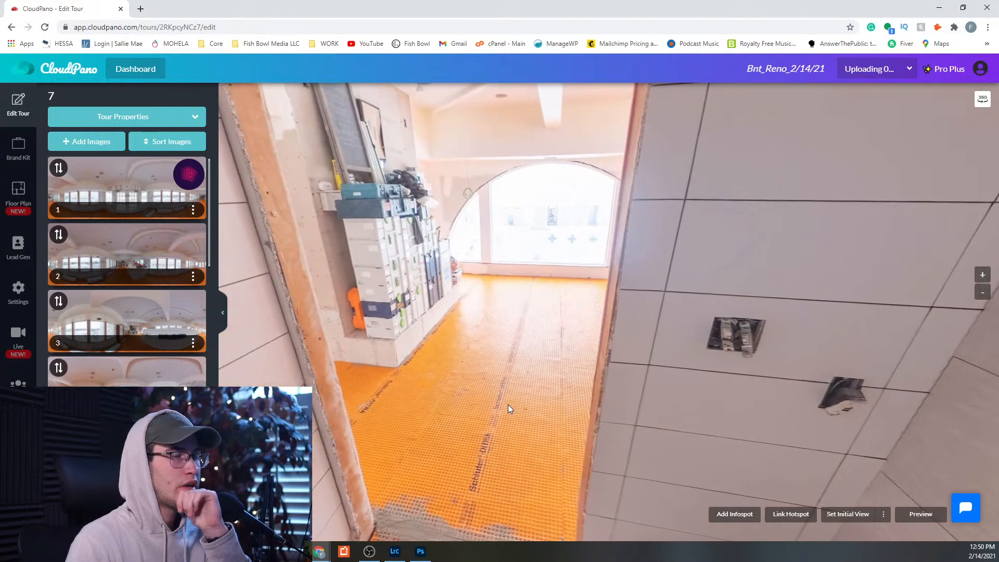
left_click(789, 515)
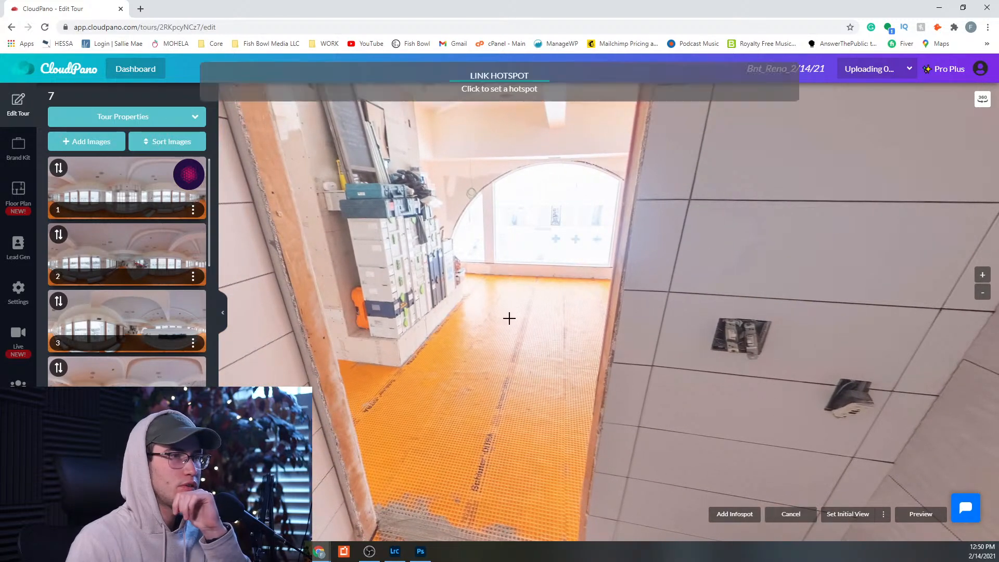
left_click(512, 326)
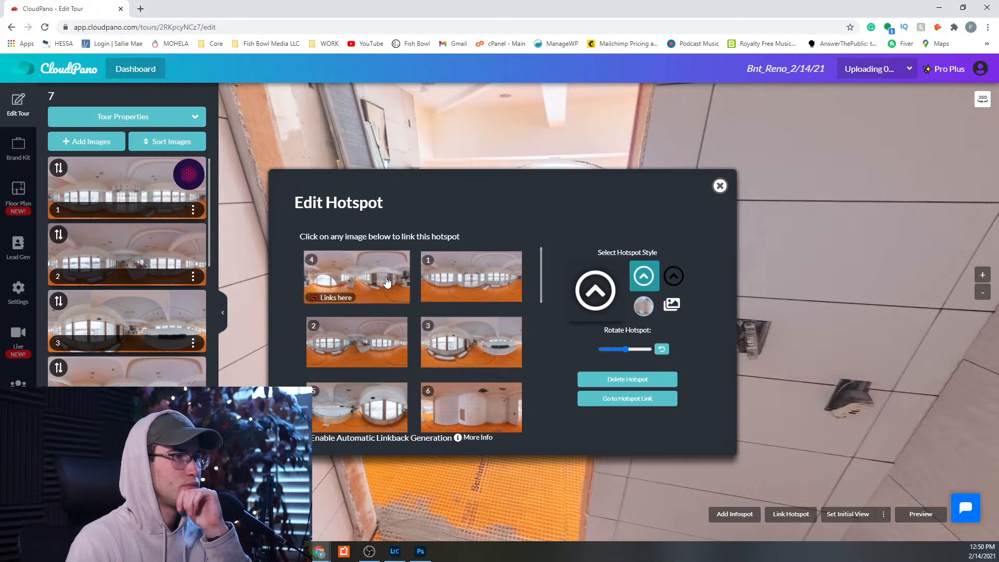
left_click(617, 399)
- Set image 7's initial view through the doorway toward the arched window and return to image 4
left_click(850, 518)
left_click(522, 328)
left_click(601, 400)
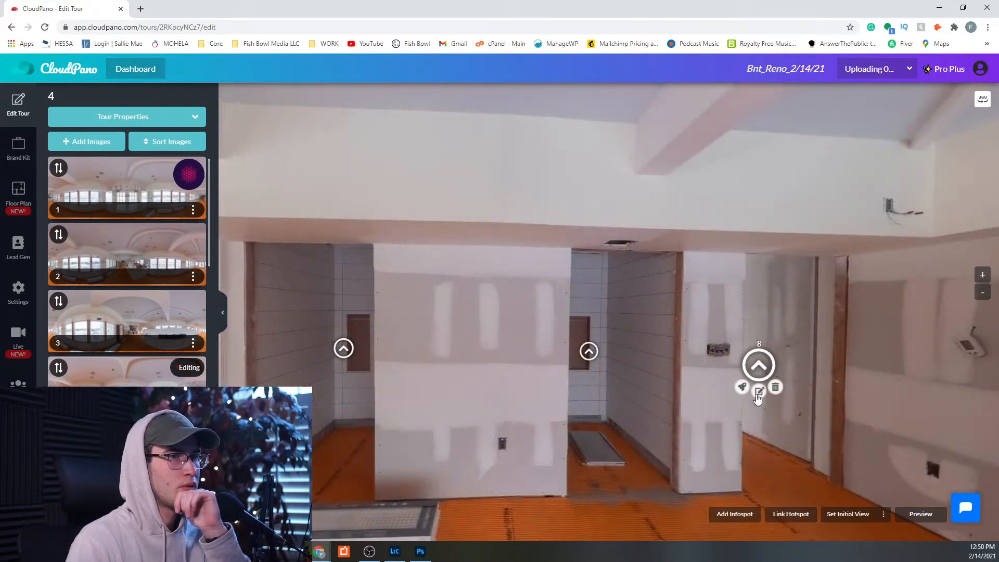
- Open image 8 from image 4, place a link hotspot at the passage toward the arched window, and choose its target image
left_click(757, 393)
left_click(645, 406)
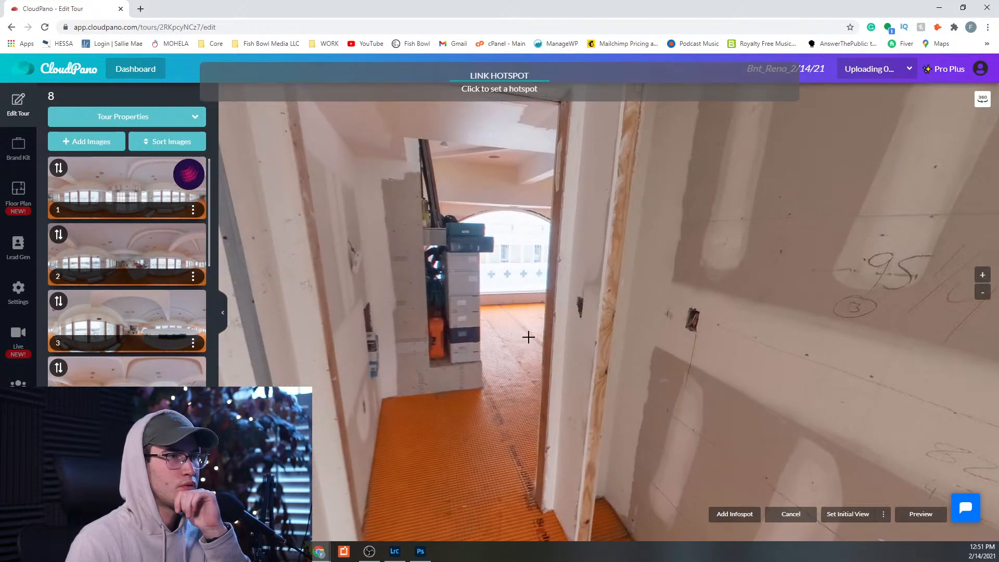
left_click(535, 342)
left_click(427, 417)
- Add a link hotspot on the plywood stair landing in image 8, linked to image 9
left_click_drag(644, 382, 698, 498)
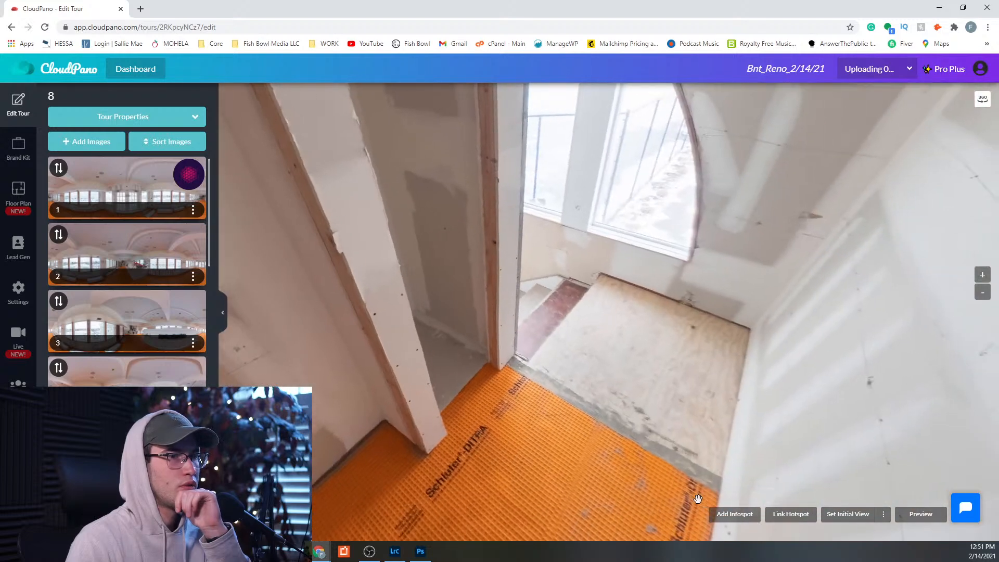
left_click(780, 520)
left_click(596, 348)
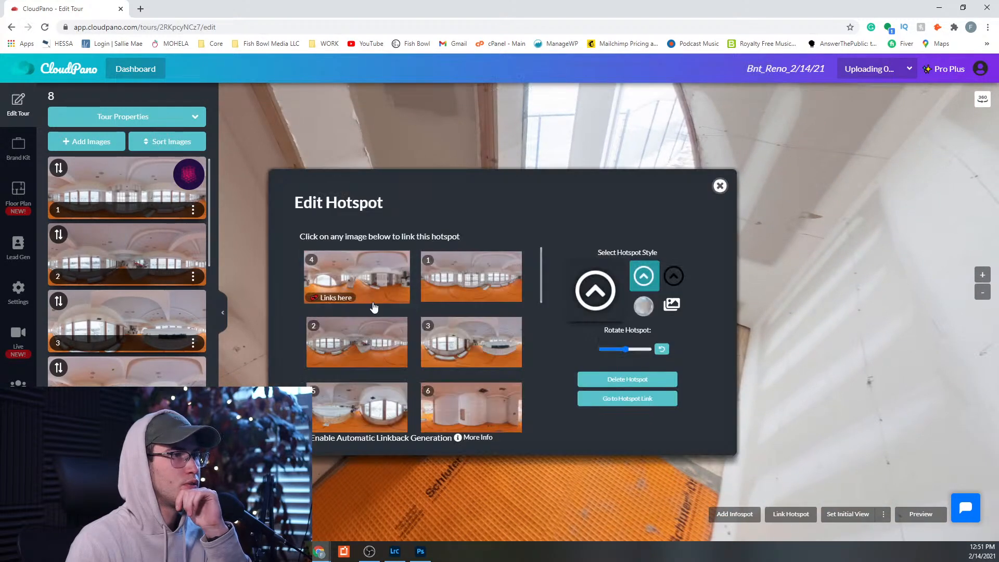
scroll(410, 421, "down", 2)
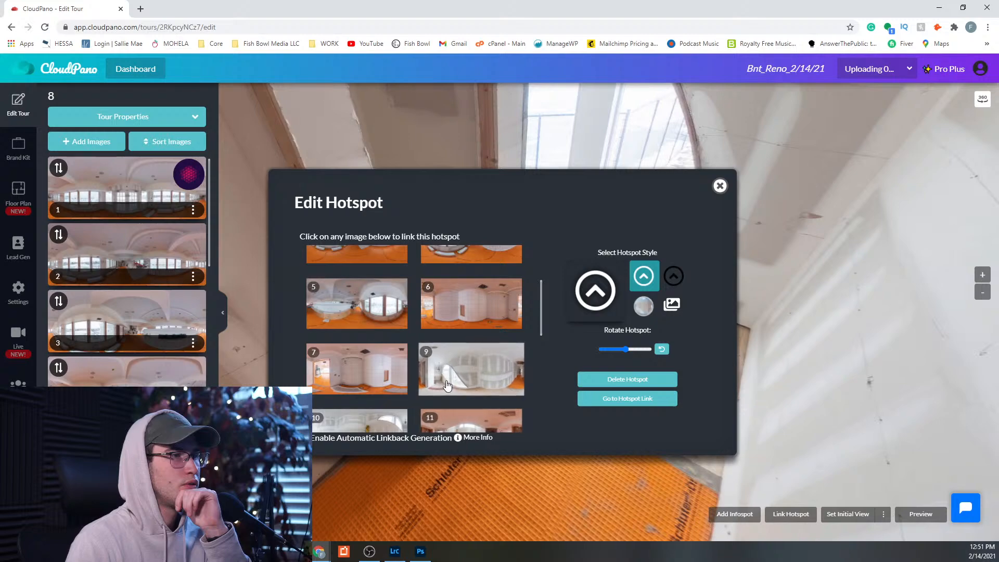
left_click(492, 380)
- Follow the landing hotspot to image 9 and set its initial view down the orange-floored hallway
left_click(652, 335)
left_click(654, 388)
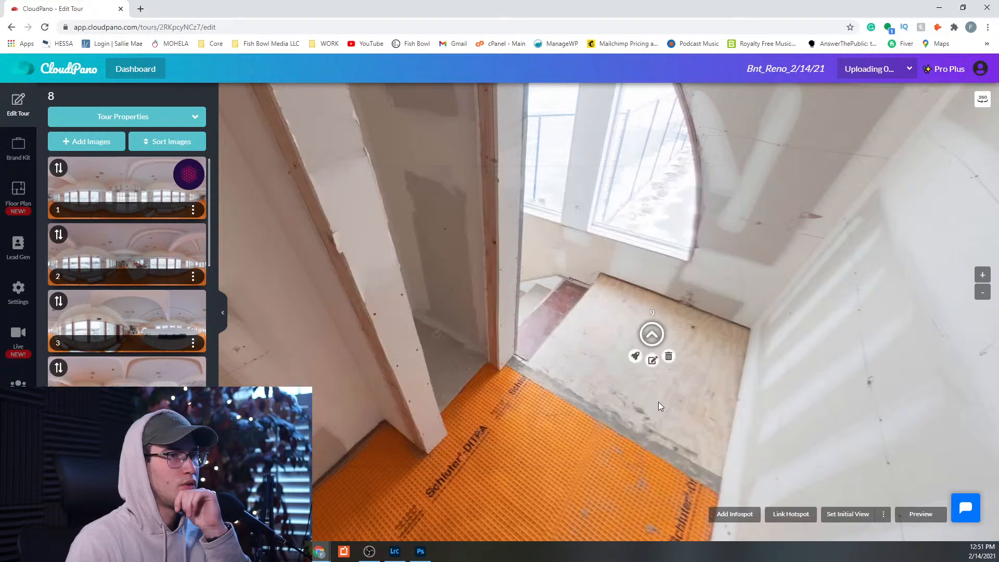
left_click_drag(672, 398, 558, 359)
left_click_drag(609, 395, 767, 416)
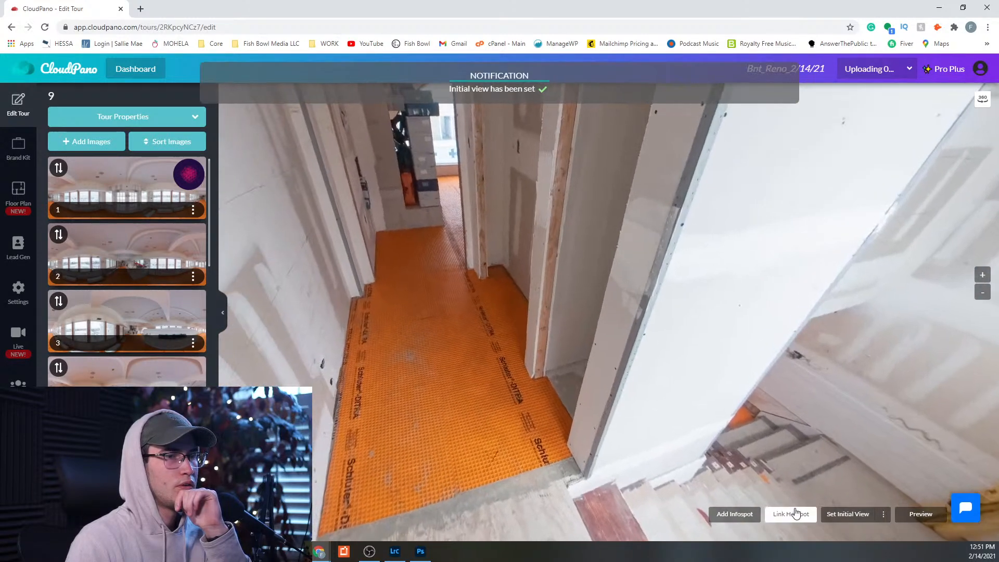
- Place link hotspots on the hallway floor and at its far end in image 9, linking the far one to image 4
left_click(418, 372)
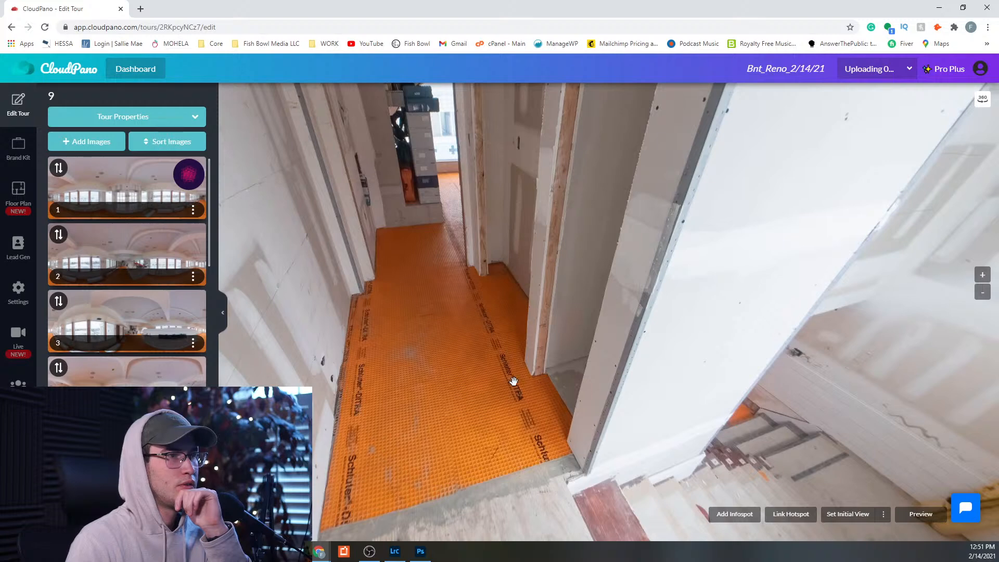
left_click(789, 515)
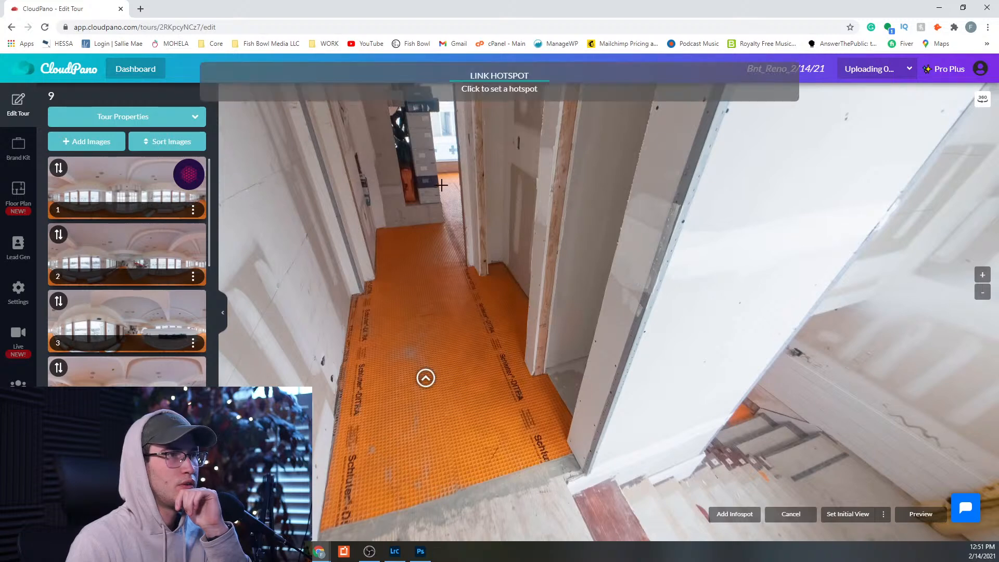
left_click(385, 200)
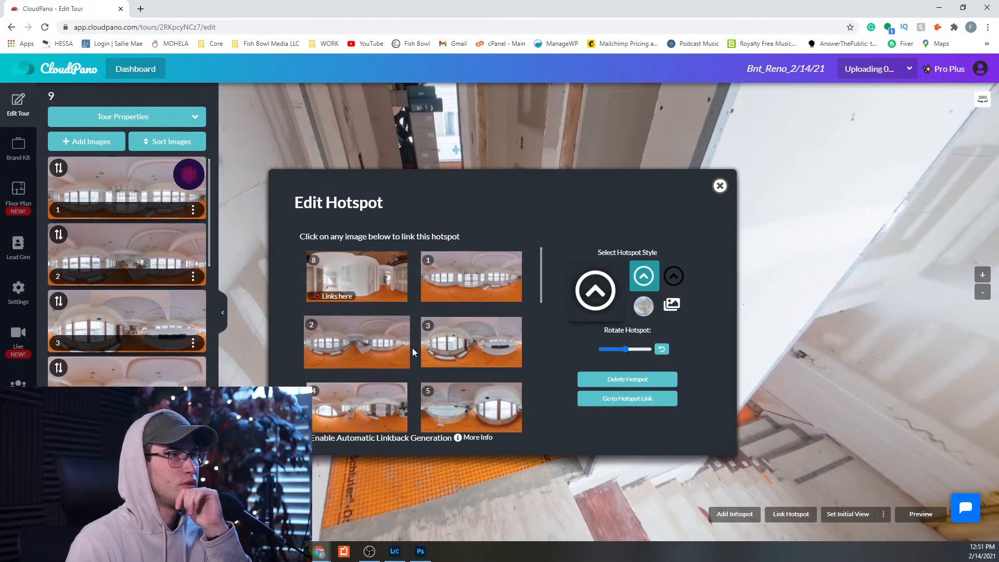
left_click(373, 407)
- Add a link hotspot at the foot of the staircase in image 9, linked to image 10
left_click_drag(673, 343, 626, 332)
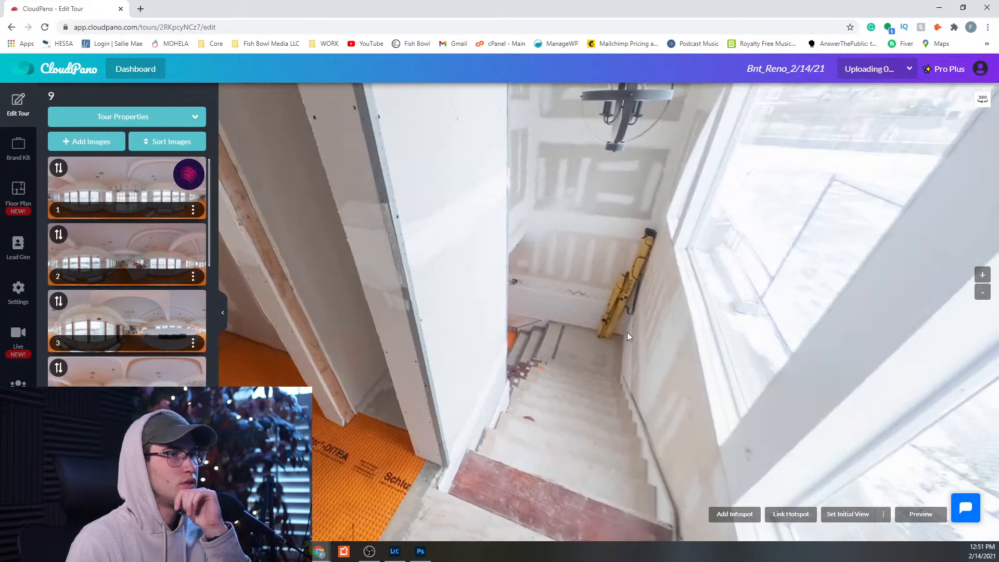
left_click(790, 515)
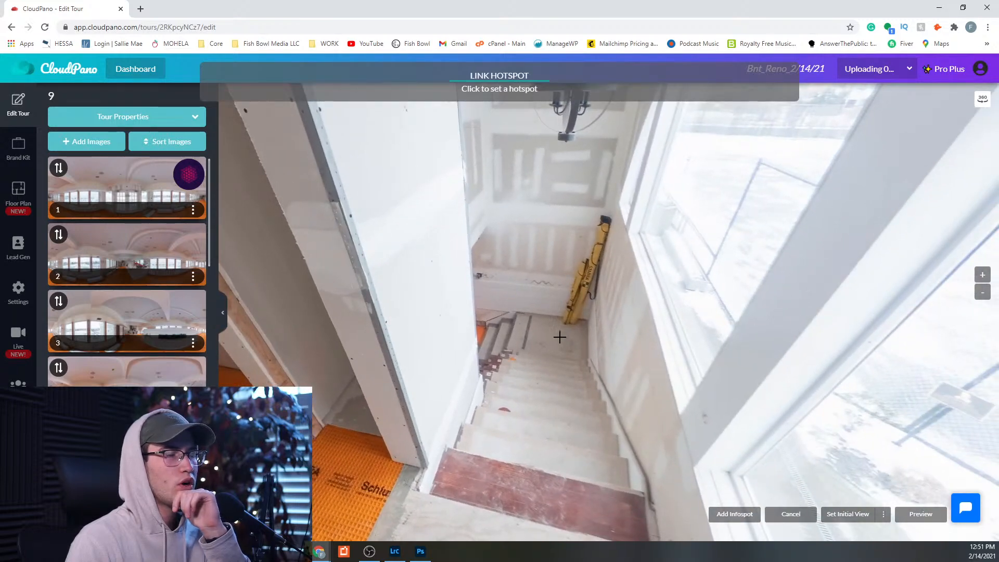
left_click(535, 345)
scroll(460, 327, "down", 5)
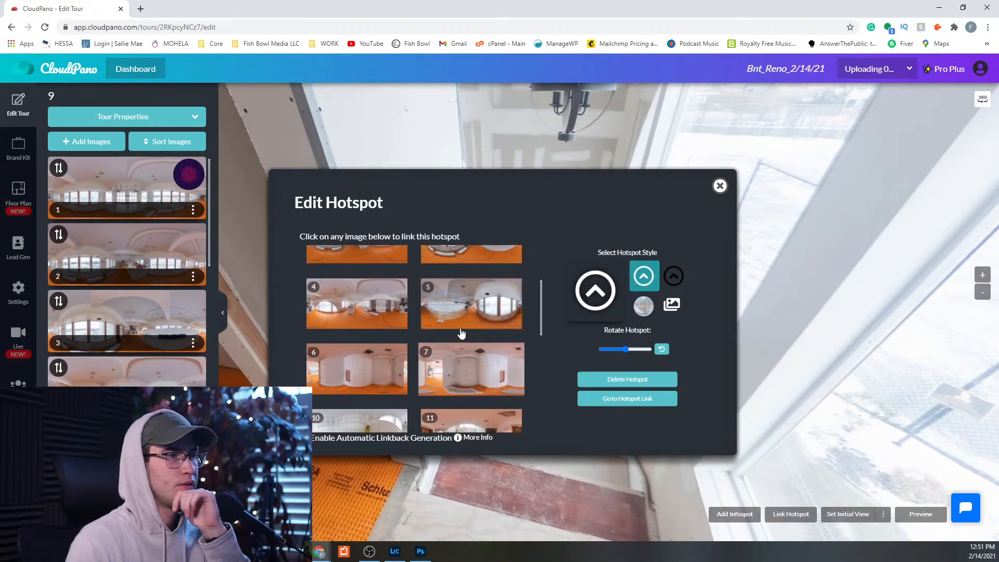
left_click(396, 385)
- Follow the staircase hotspot to image 10 and set its initial view toward the stairs and orange floor
left_click(559, 337)
left_click(627, 404)
left_click(543, 359)
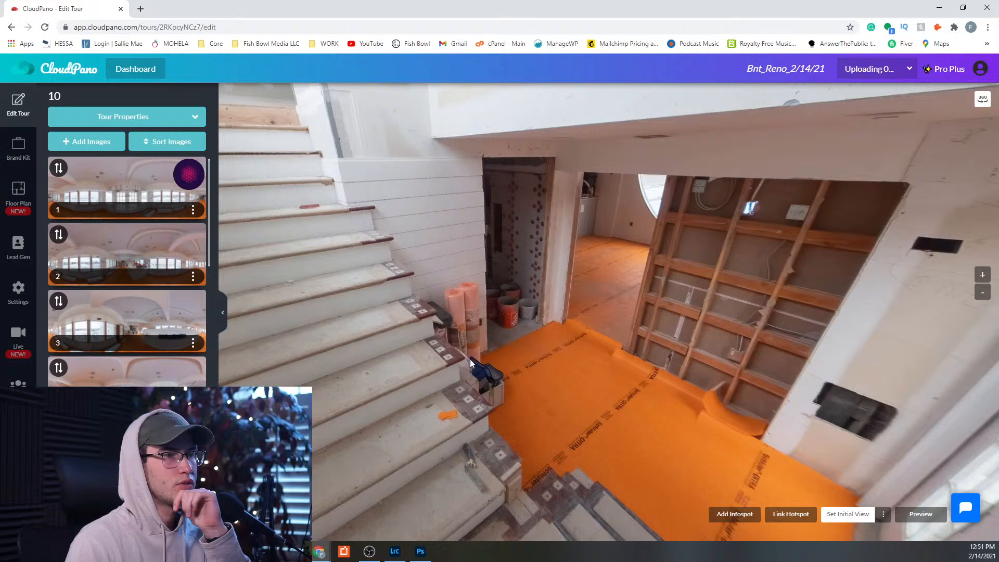
- Add a link hotspot at the top of the stairs in image 10, linked to image 9
left_click_drag(477, 370, 526, 377)
left_click(777, 515)
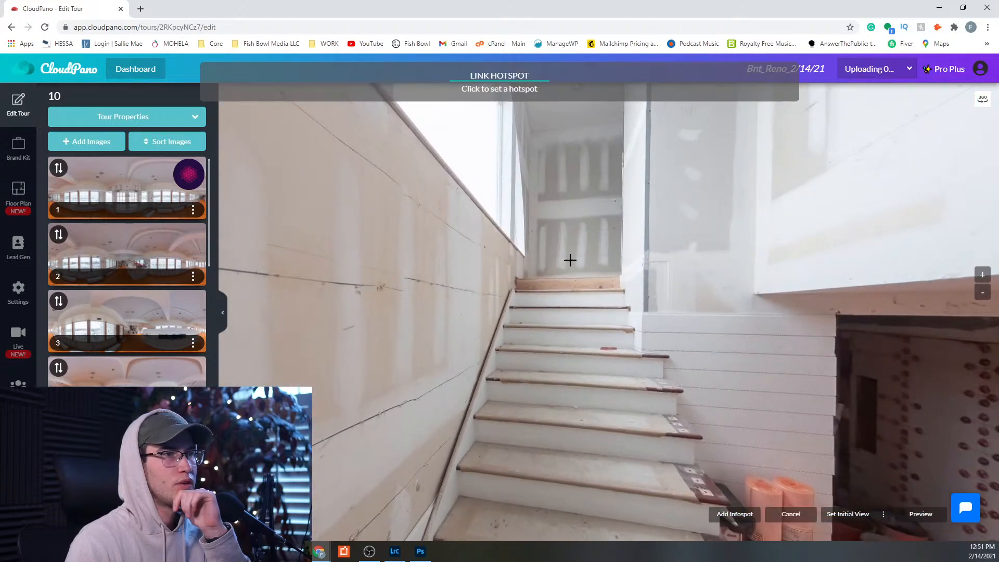
left_click(468, 323)
left_click(375, 285)
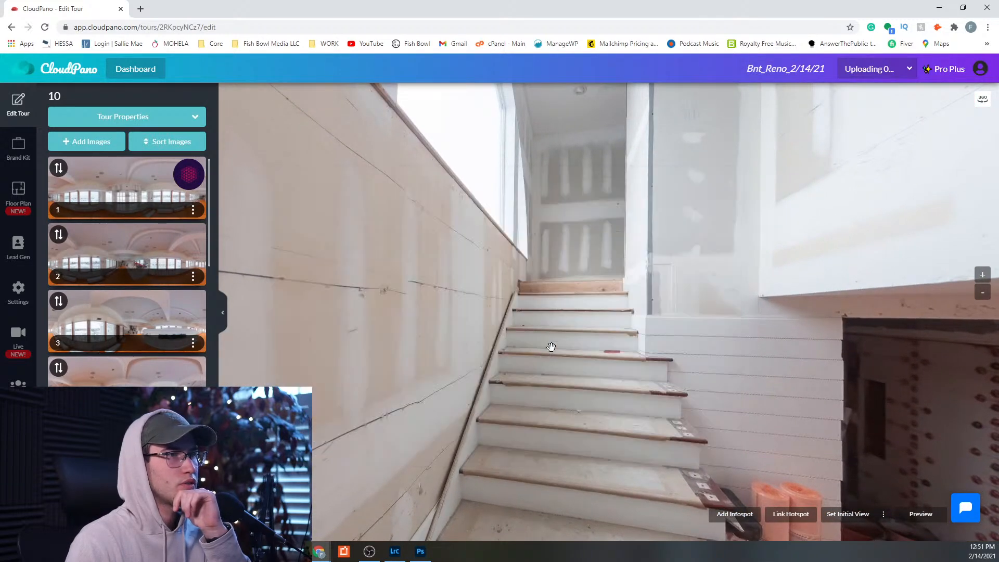
left_click(585, 290)
- Add a link hotspot on the orange floor below the stairs in image 10, linked to image 11
left_click(790, 514)
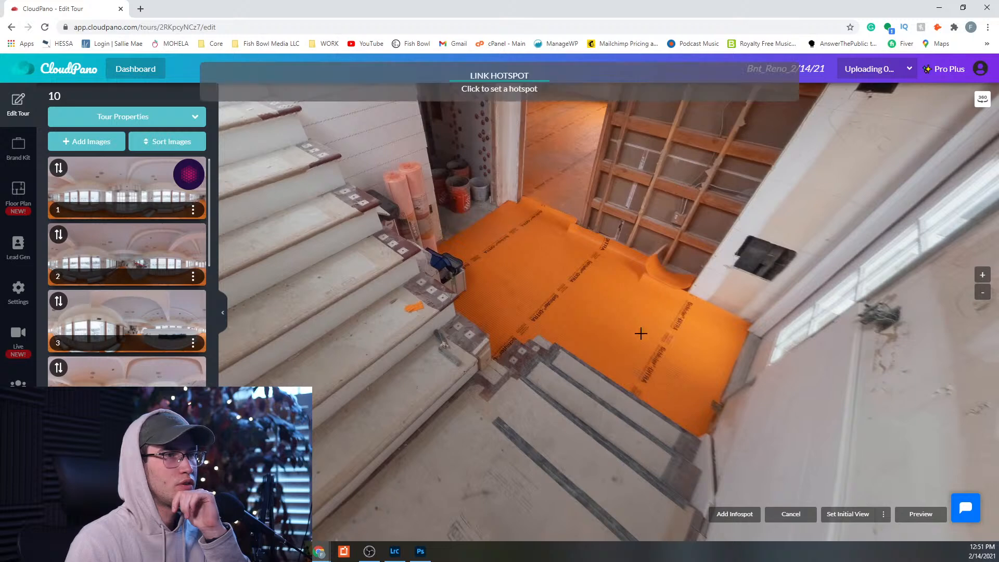
left_click(582, 289)
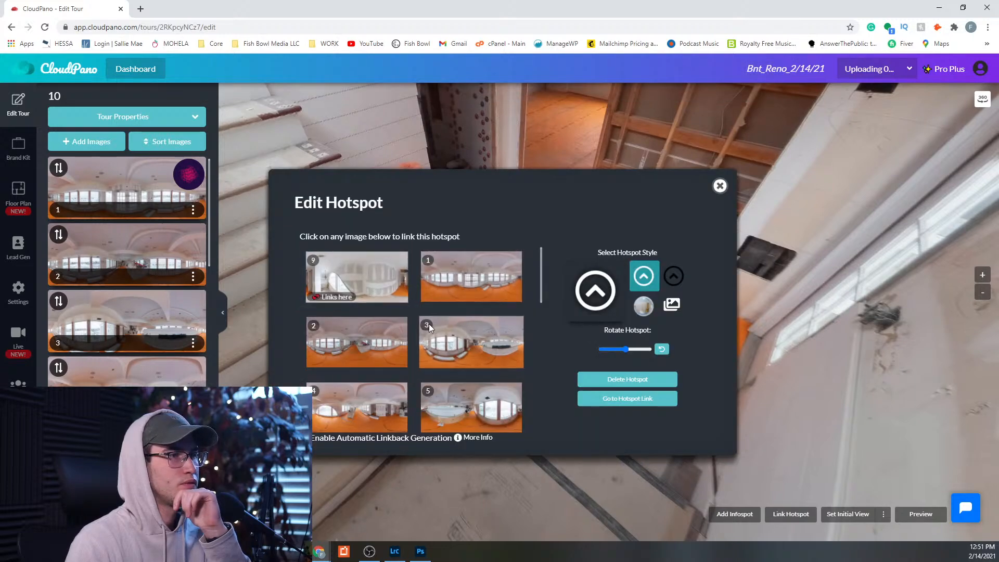
scroll(428, 331, "down", 2)
scroll(405, 360, "down", 2)
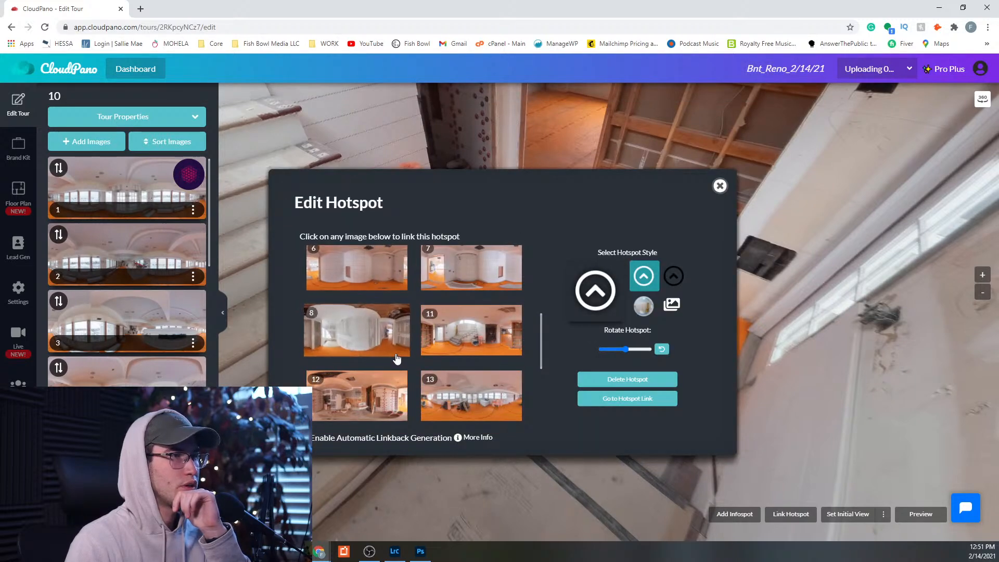
left_click(475, 340)
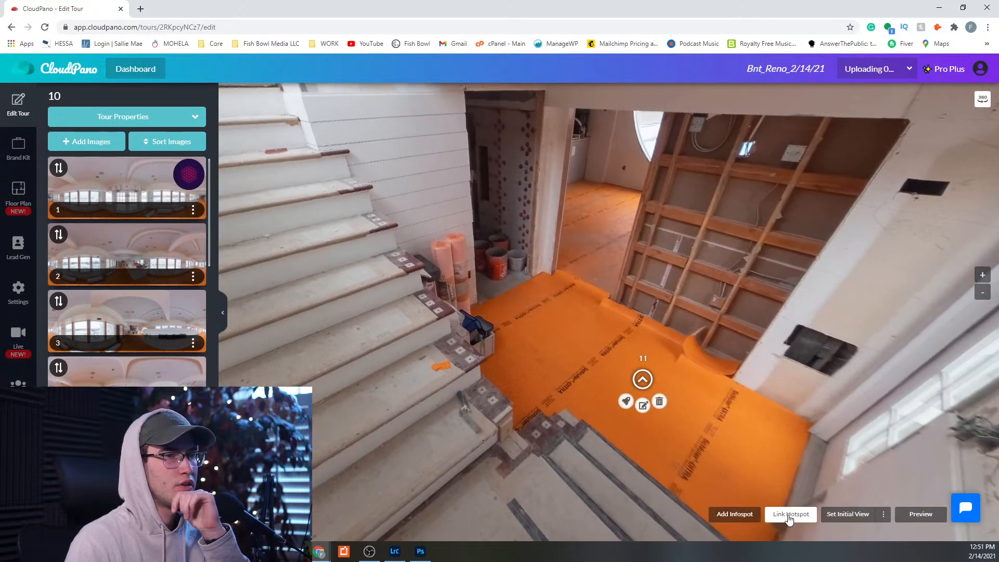
- Add a link hotspot in the bathroom doorway beside the buckets in image 10, linked to image 12
left_click(789, 518)
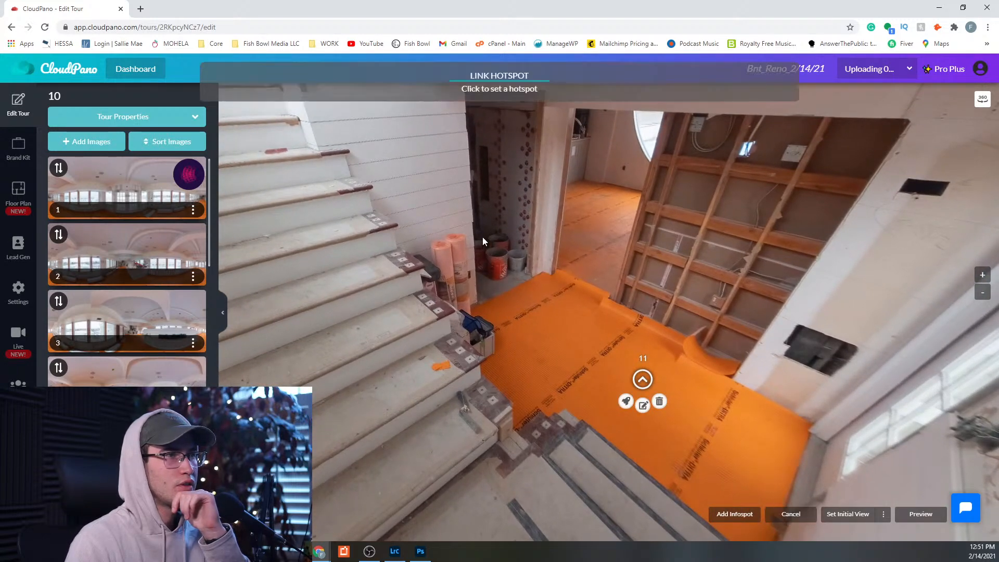
left_click(490, 273)
scroll(416, 359, "down", 5)
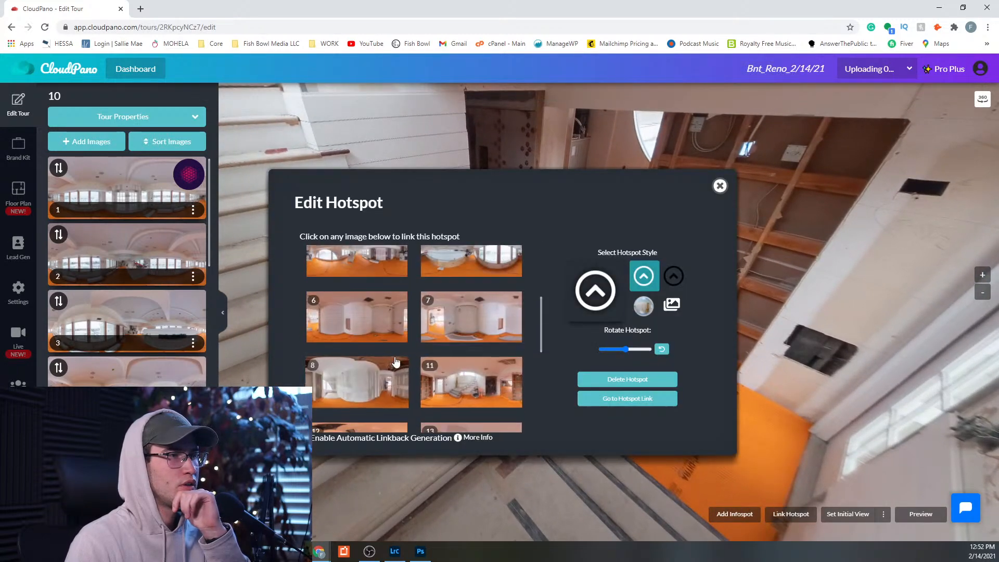
left_click(347, 349)
- Follow the orange floor hotspot to image 11 and set its initial view toward the bathroom and the large room
left_click(639, 379)
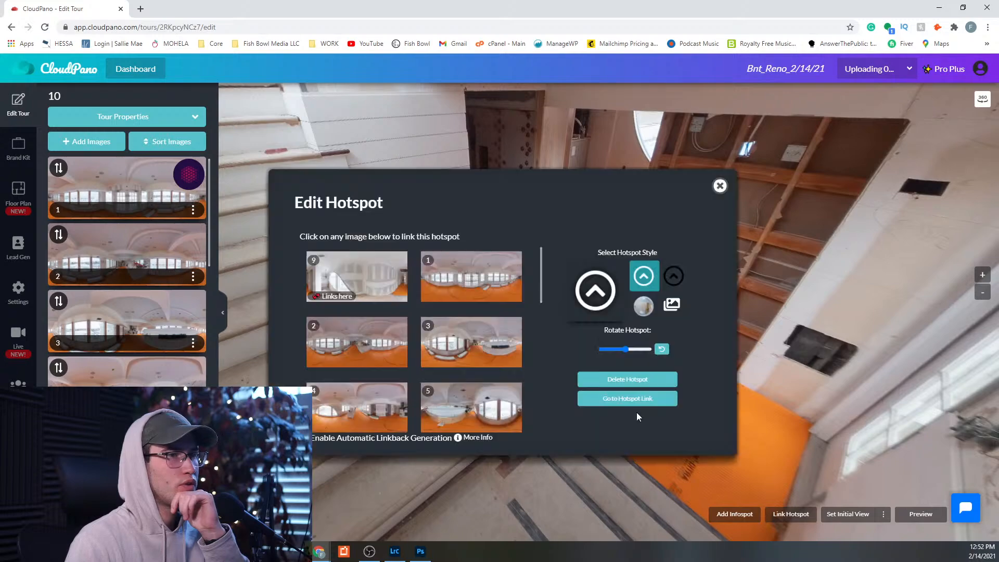
left_click(643, 401)
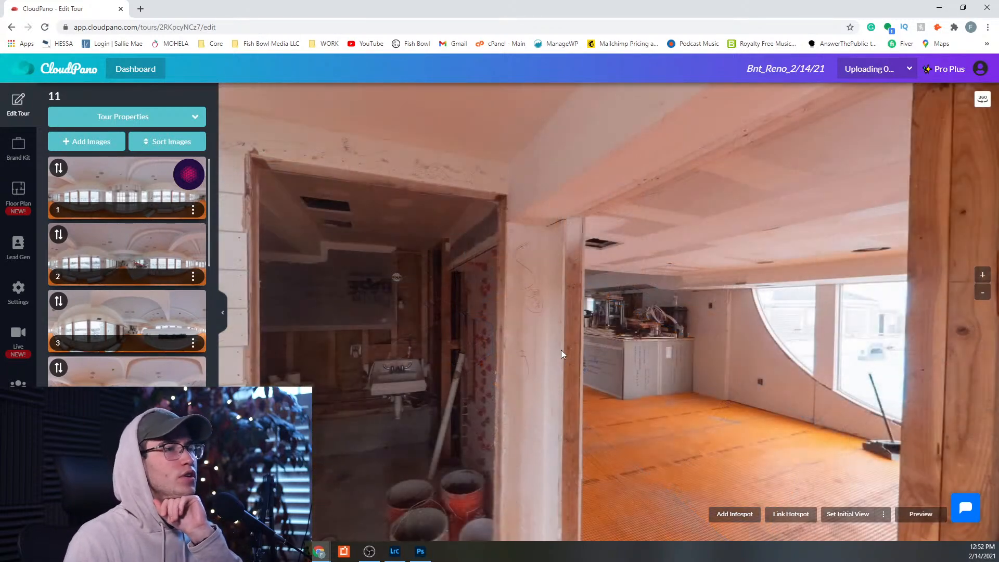
left_click_drag(561, 350, 656, 375)
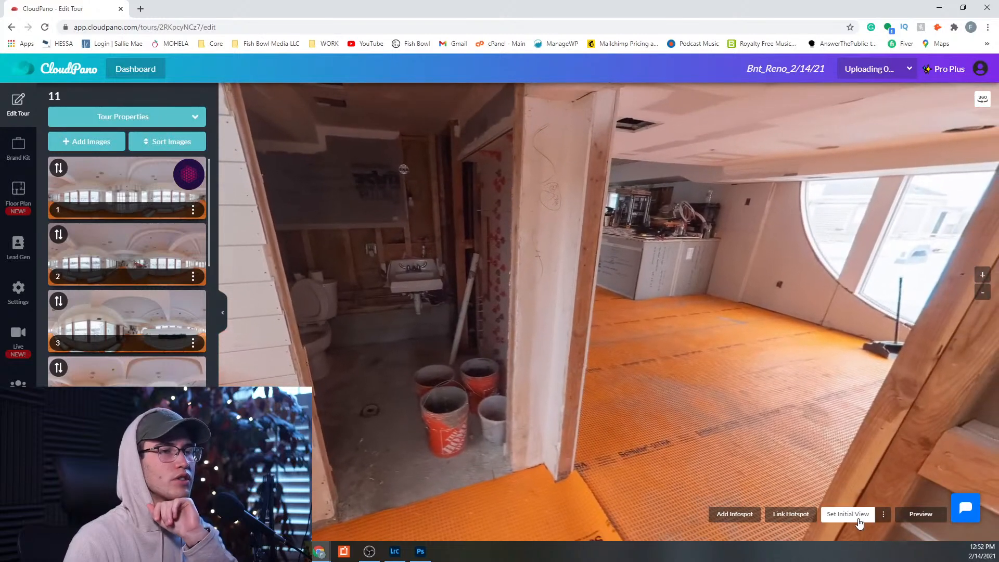
left_click(848, 514)
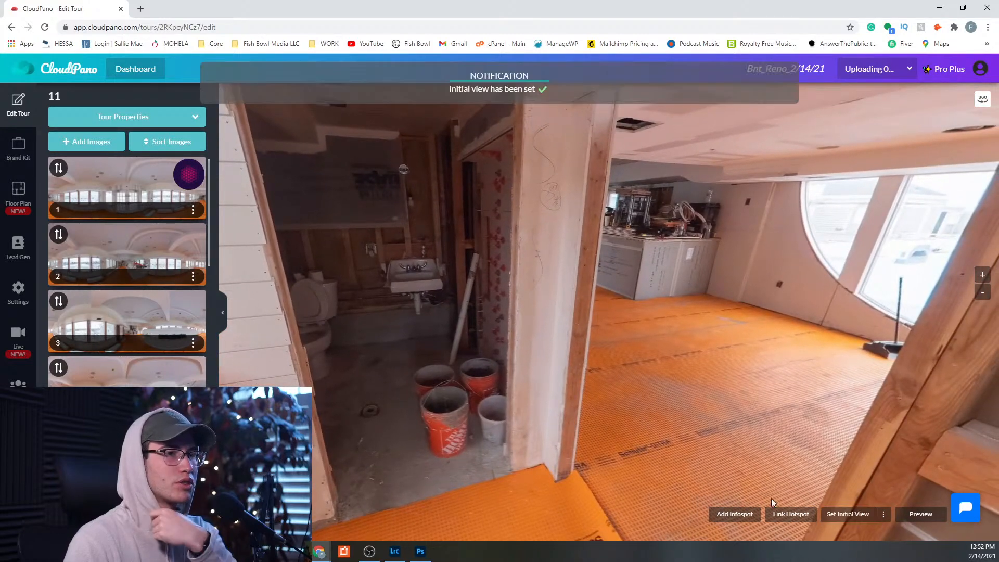
- Add a link hotspot inside the bathroom in image 11, linked to image 12
left_click(790, 514)
left_click(374, 287)
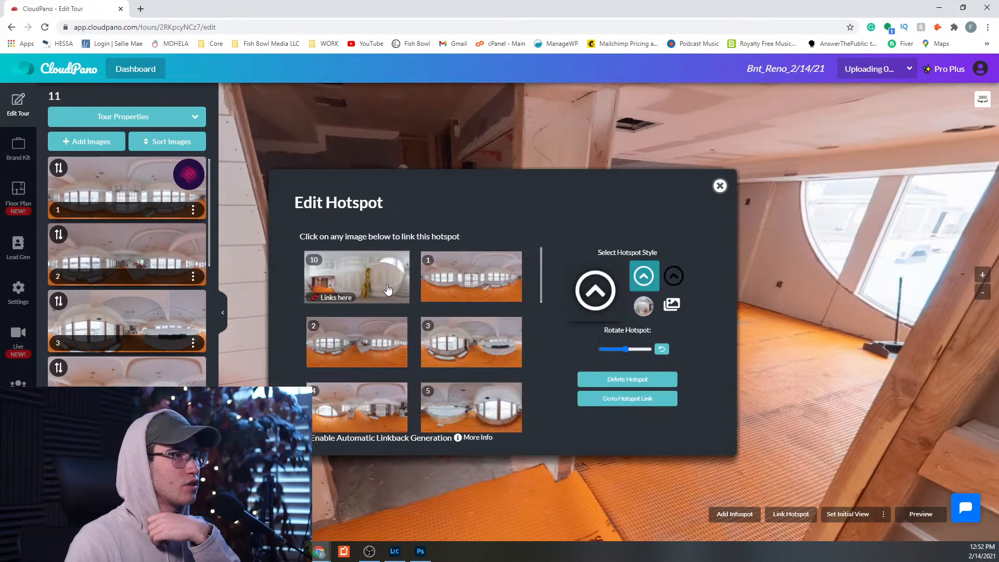
scroll(363, 335, "down", 5)
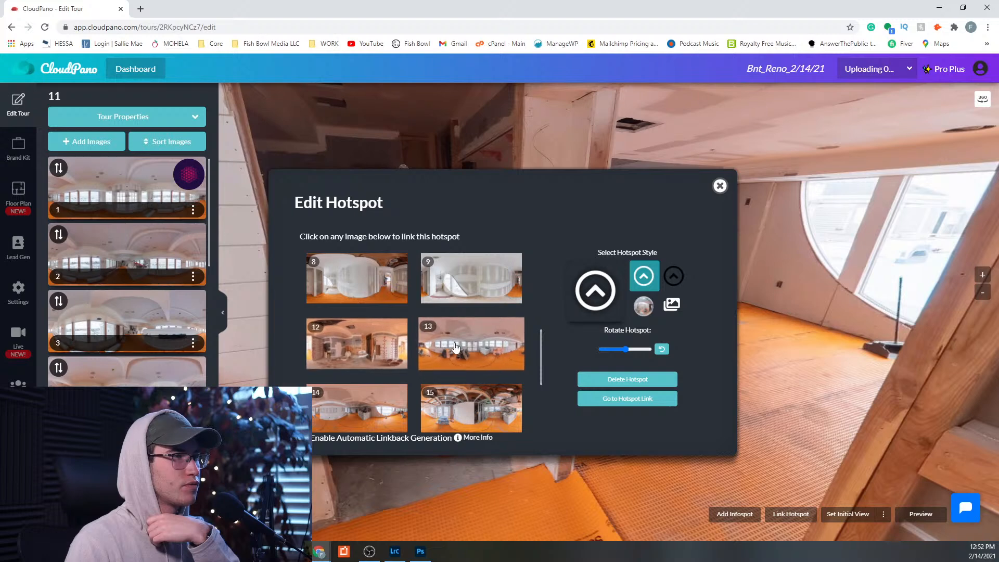
left_click(385, 347)
- Add a link hotspot on the orange floor of the large room in image 11, linked to image 14
left_click(790, 515)
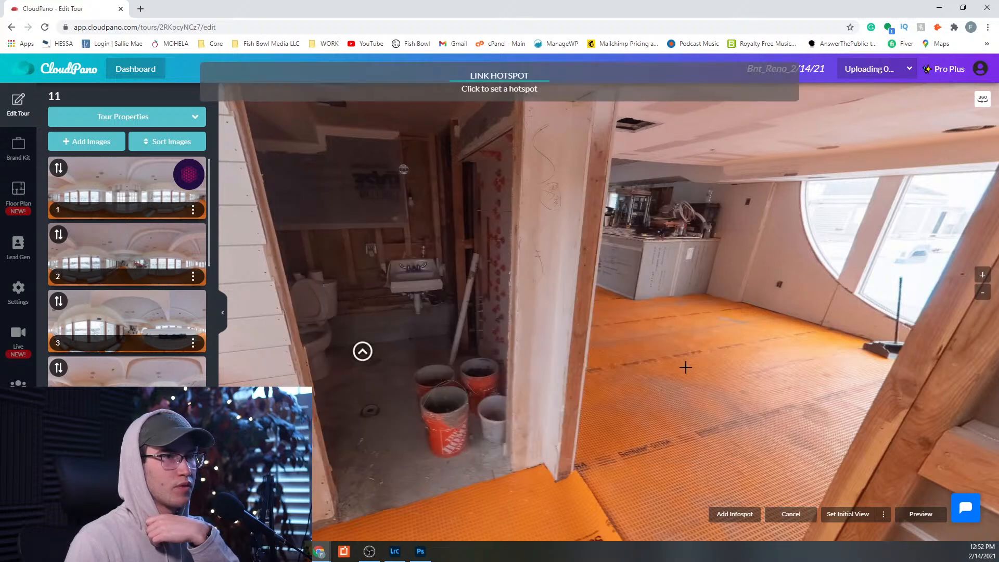
left_click(686, 366)
scroll(463, 358, "down", 2)
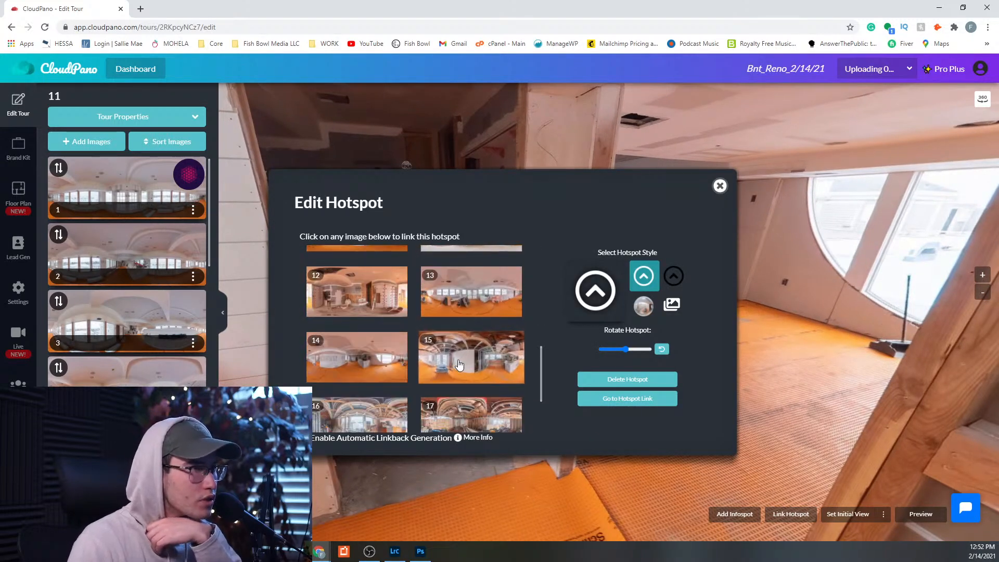
left_click(358, 361)
- Add a link hotspot on the stair landing in image 11, linked to image 10
left_click_drag(563, 364, 757, 344)
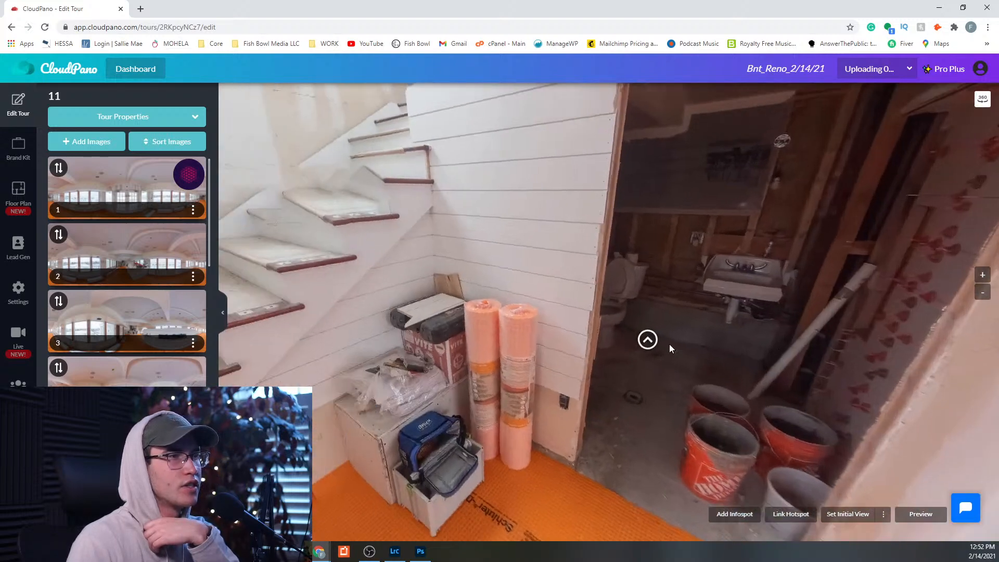
left_click(764, 514)
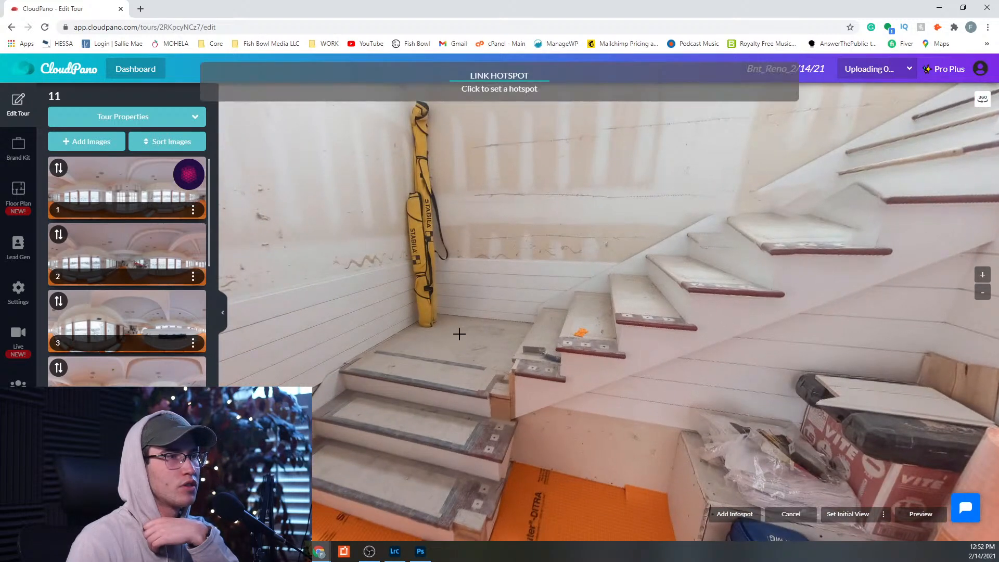
left_click(382, 345)
left_click(392, 311)
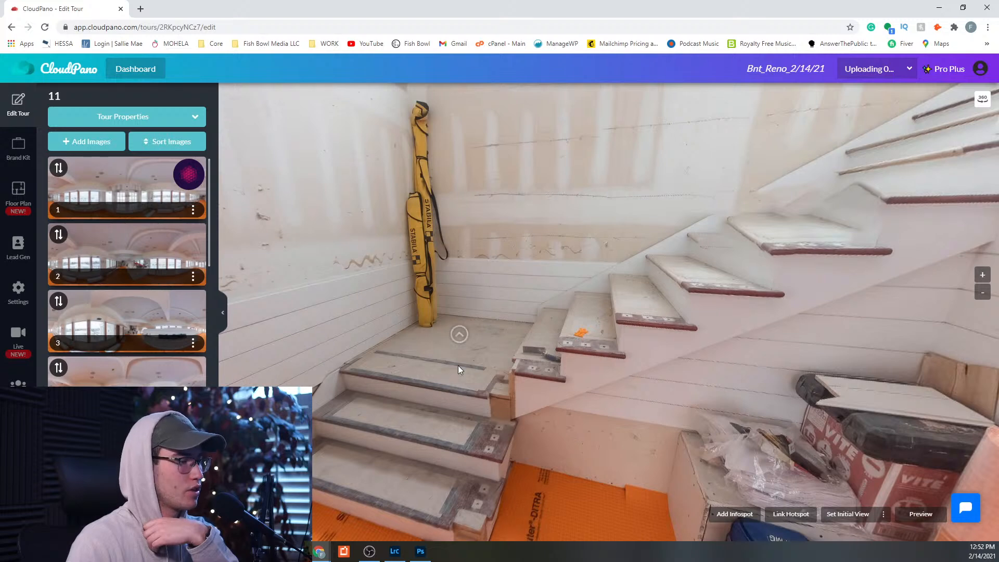
- Follow the bathroom hotspot to image 12 and set its initial view through the doorway toward the glass entry door
left_click_drag(697, 373, 548, 351)
left_click(581, 329)
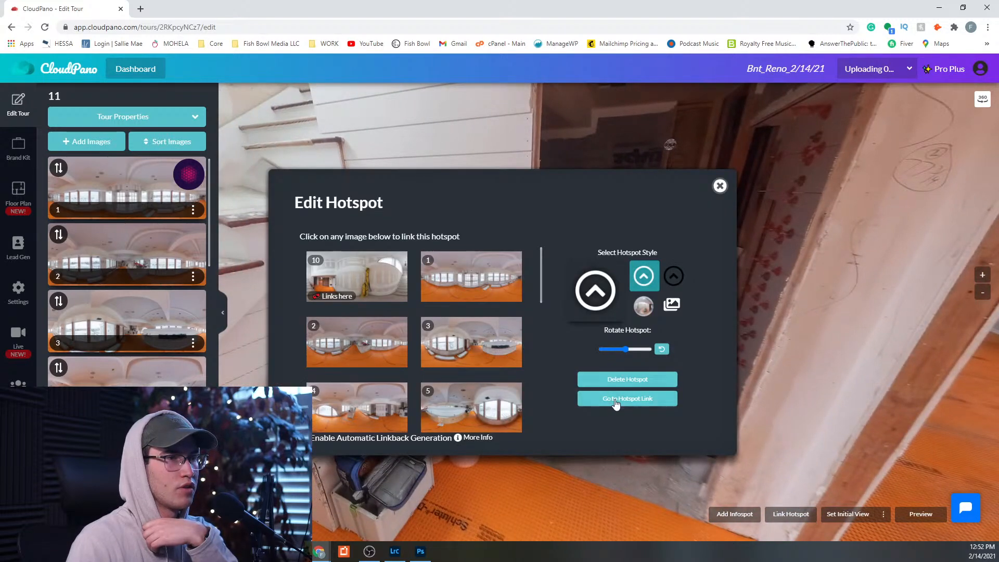
left_click(615, 400)
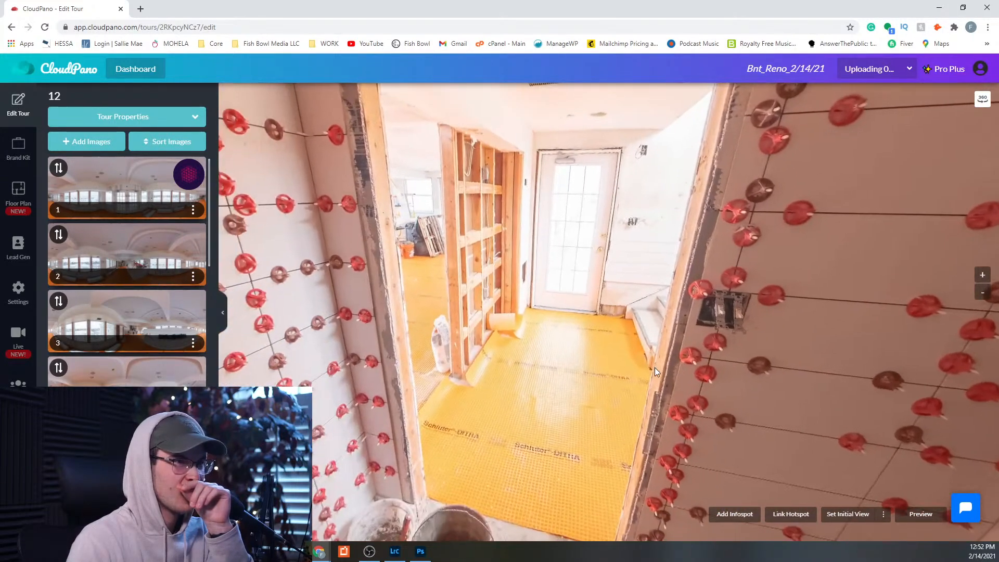
left_click(843, 516)
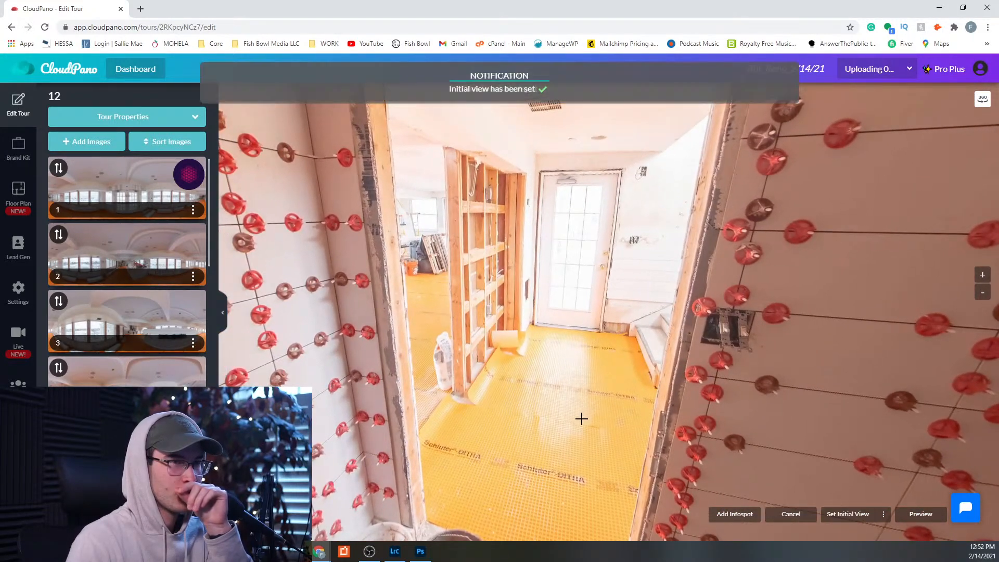
- Add a link hotspot on the floor outside the doorway in image 12, linked to image 11, and follow it
left_click(404, 304)
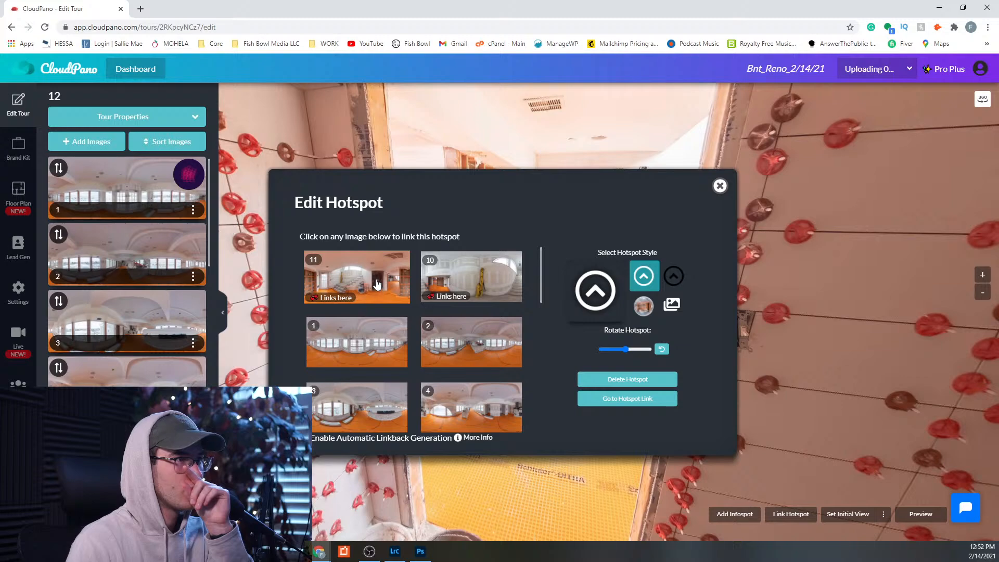
left_click(384, 295)
left_click(563, 404)
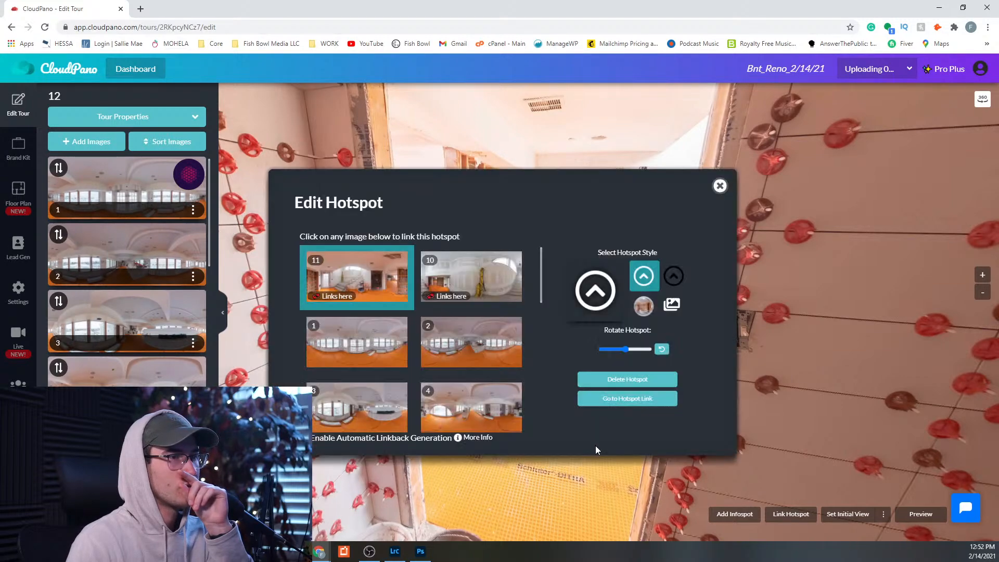
left_click(602, 405)
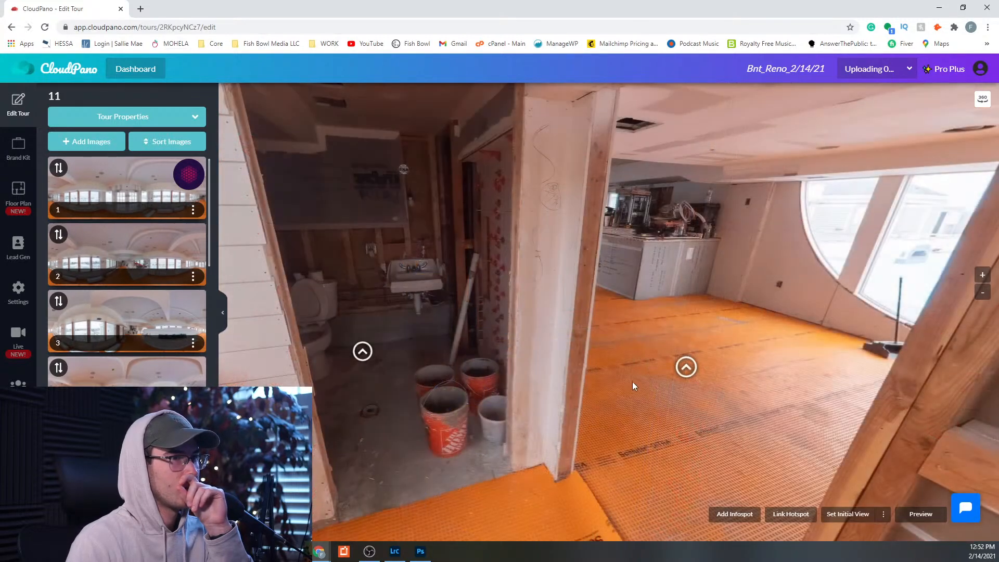
- Follow the large room hotspot to image 14 and add a link hotspot near the far French doors, linked to image 13
left_click(685, 390)
left_click(646, 403)
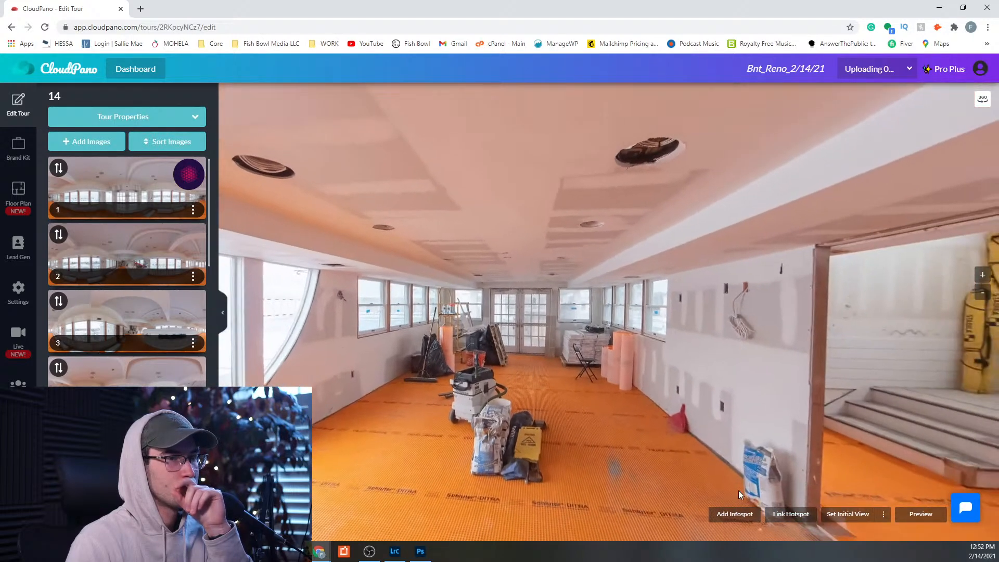
left_click(791, 515)
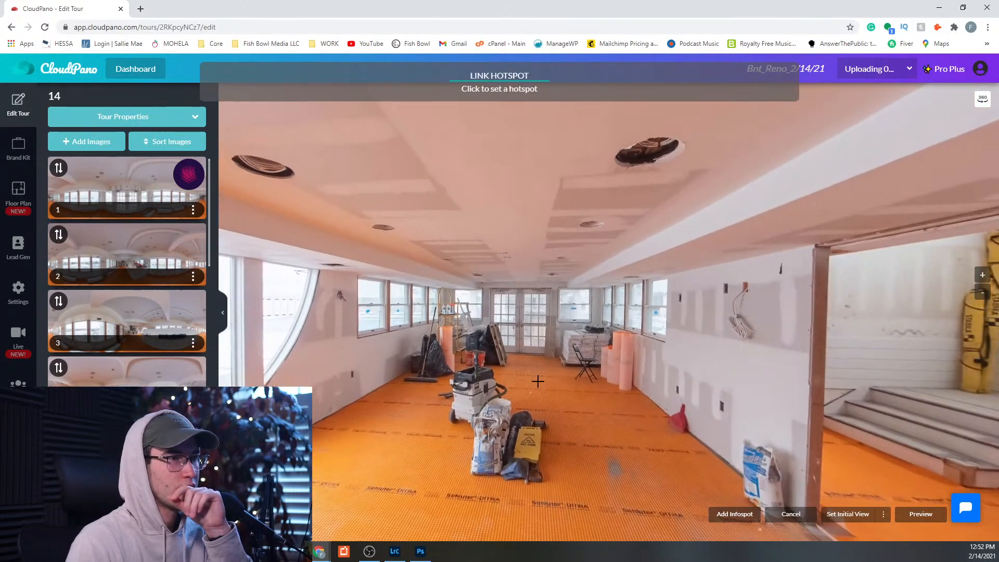
left_click(518, 360)
scroll(468, 354, "down", 5)
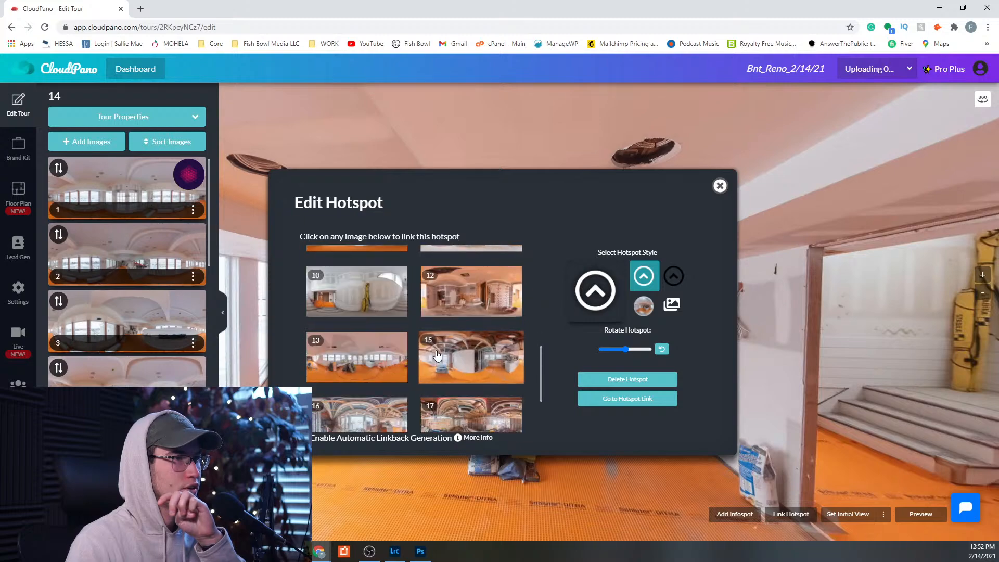
left_click(335, 375)
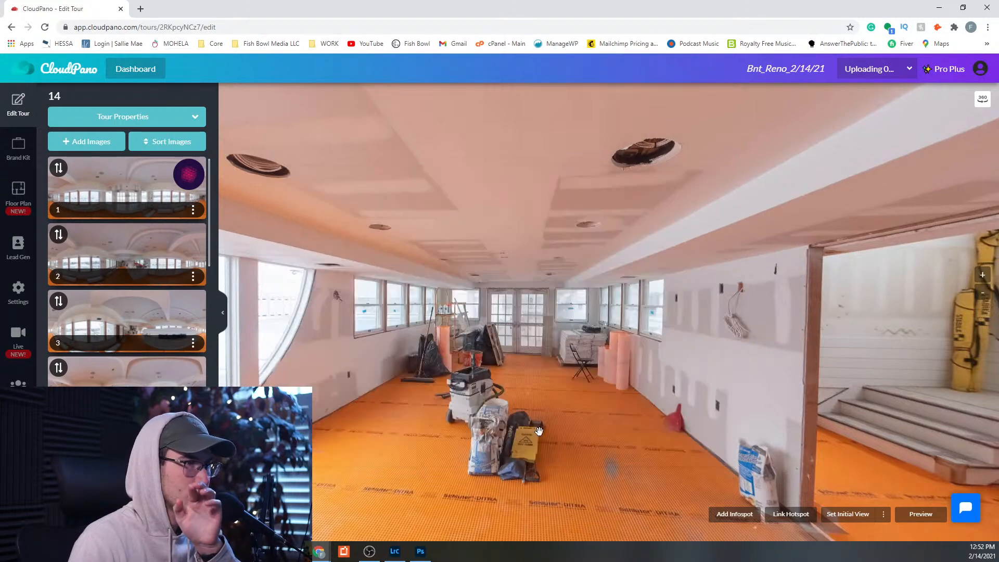
- Add a link hotspot in the doorway leading to the stairs in image 14, linked to image 11
left_click_drag(463, 406, 758, 480)
left_click(789, 514)
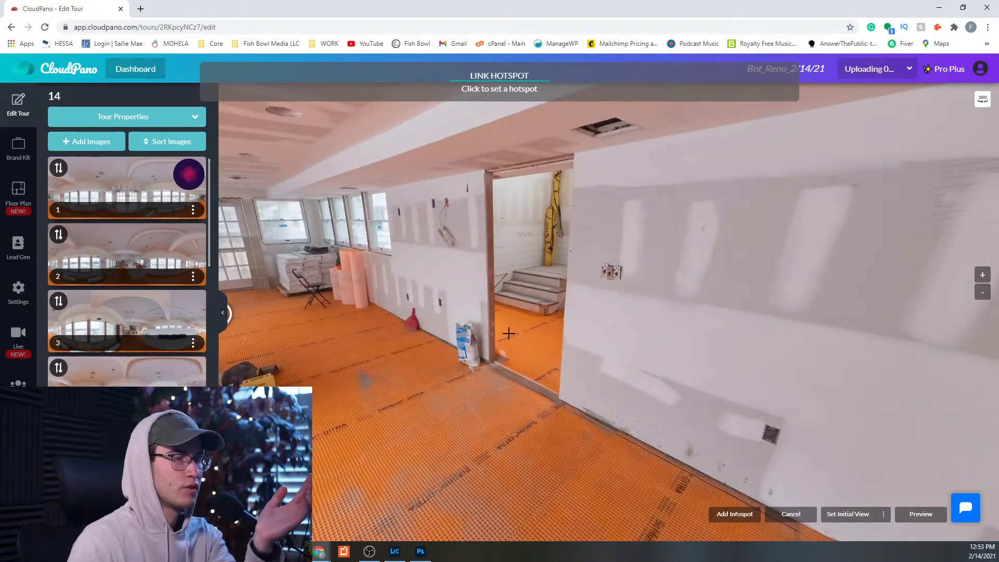
left_click(508, 333)
left_click(371, 284)
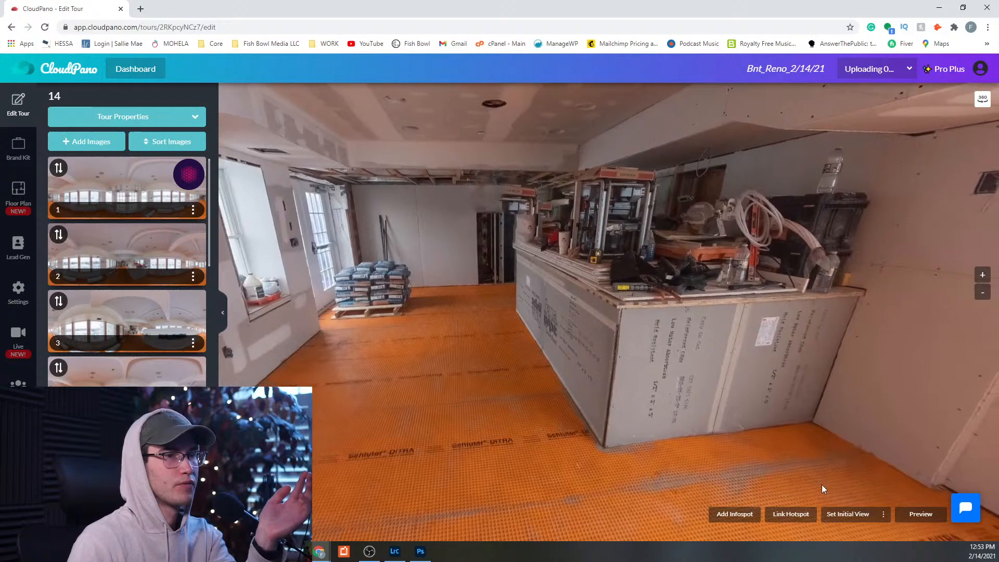
- Set image 14's initial view toward the French doors and the doorway to the stairs
left_click(841, 515)
left_click_drag(539, 395, 759, 352)
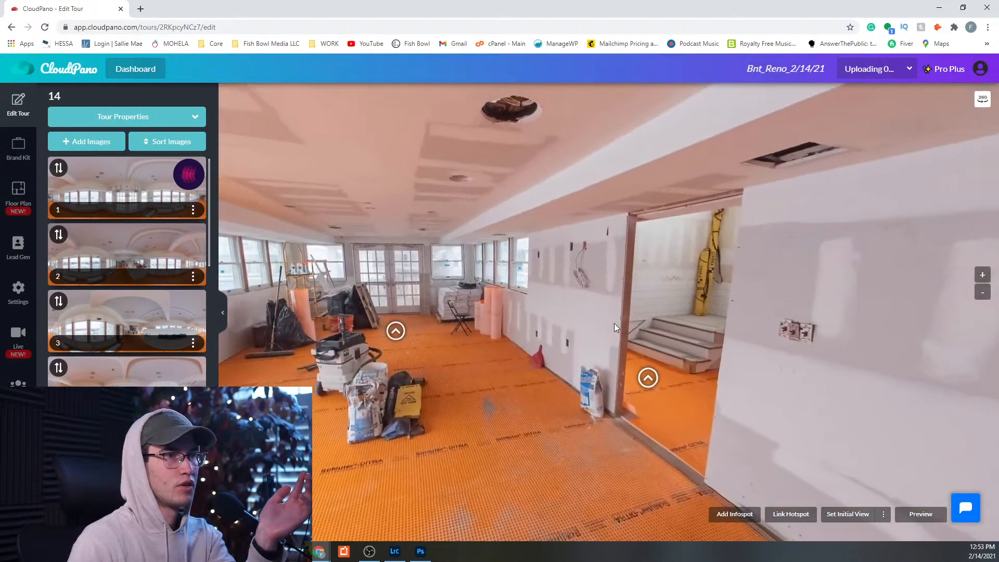
left_click_drag(614, 323, 634, 321)
left_click(847, 516)
- Add a link hotspot on the floor past the counter near the stacked bags in image 14, linked to image 15
left_click_drag(905, 372, 756, 376)
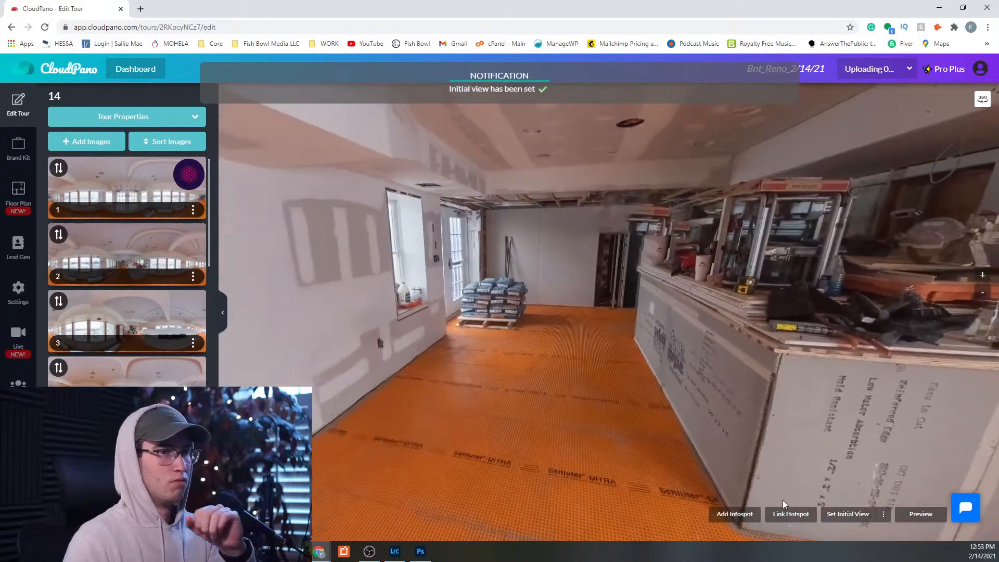
left_click(552, 327)
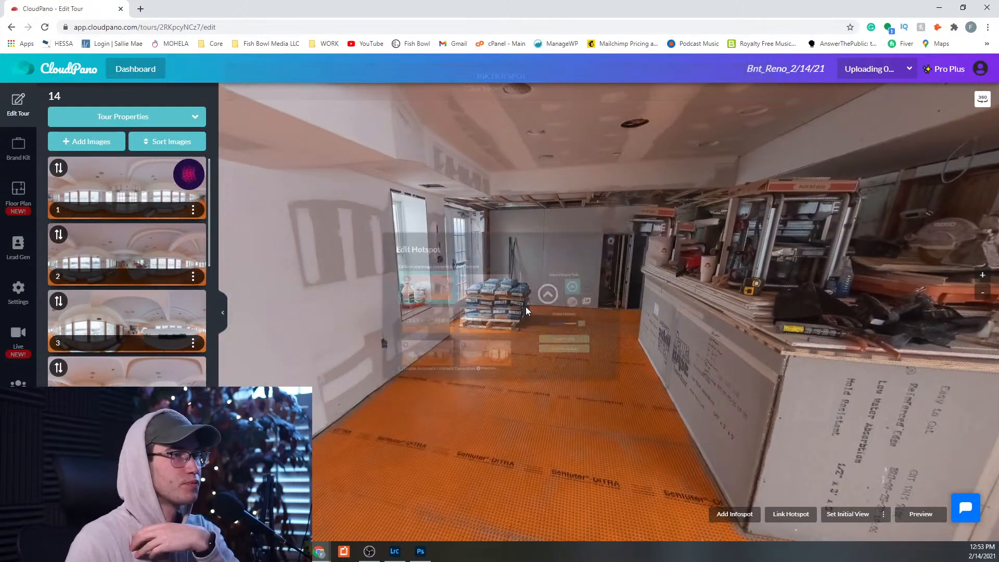
scroll(471, 328, "down", 3)
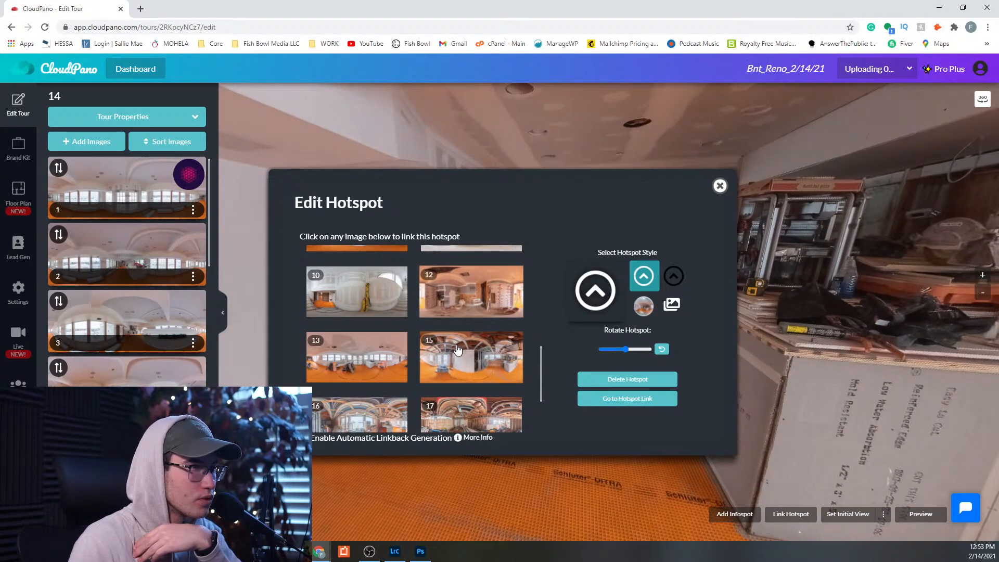
right_click(462, 348)
- Follow the hotspot beside the stacked bags from image 14 to image 15
left_click(560, 323)
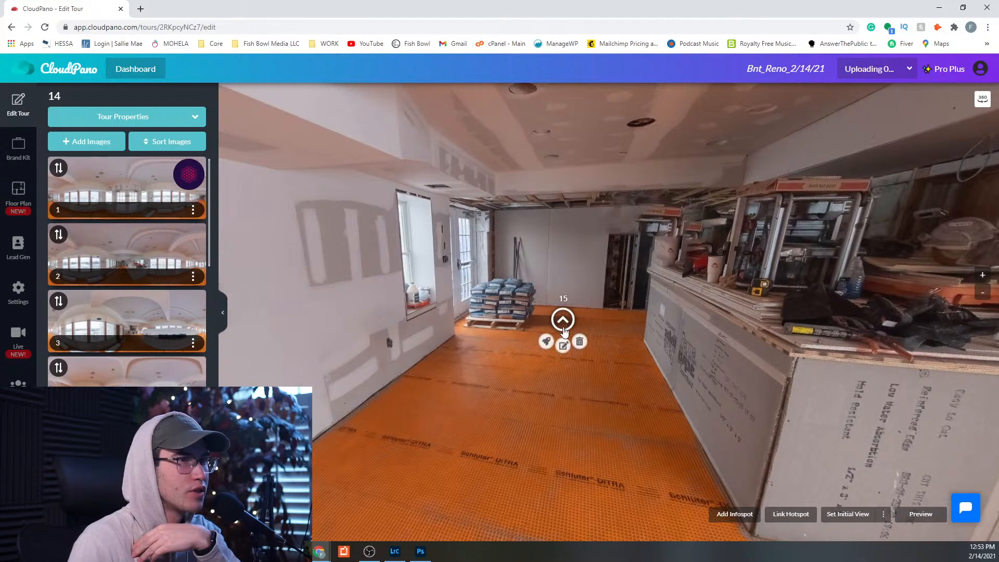
left_click(563, 345)
left_click(600, 403)
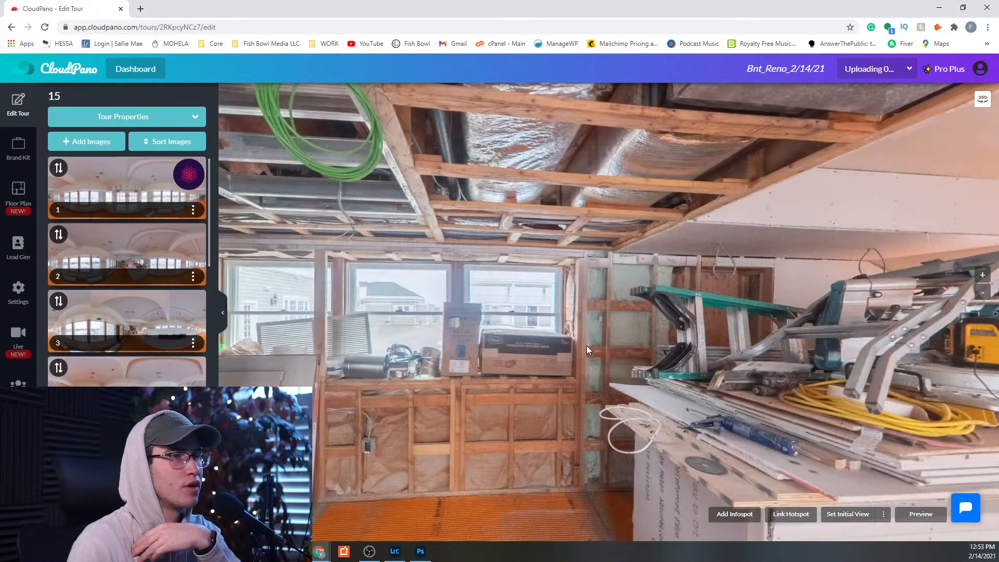
- Set image 15's initial view toward the long room and glass door, and add a floor hotspot past the counter linked to image 14
left_click_drag(585, 346, 454, 330)
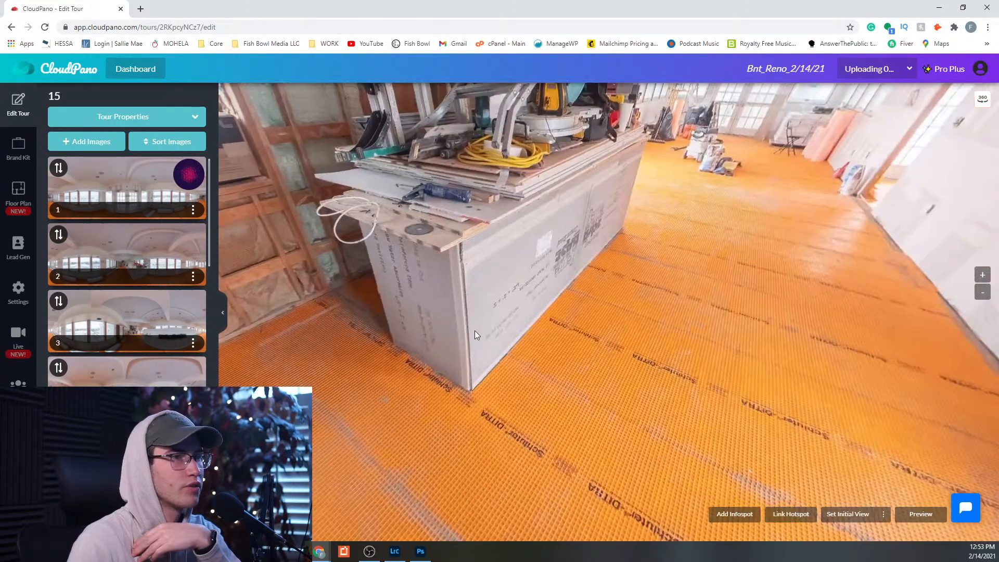
left_click_drag(532, 335, 532, 295)
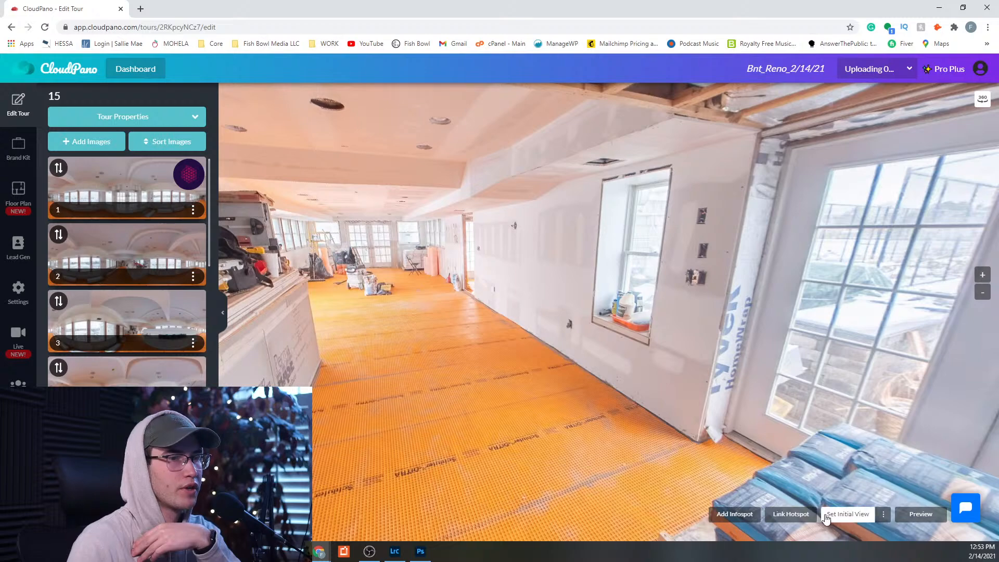
left_click(810, 515)
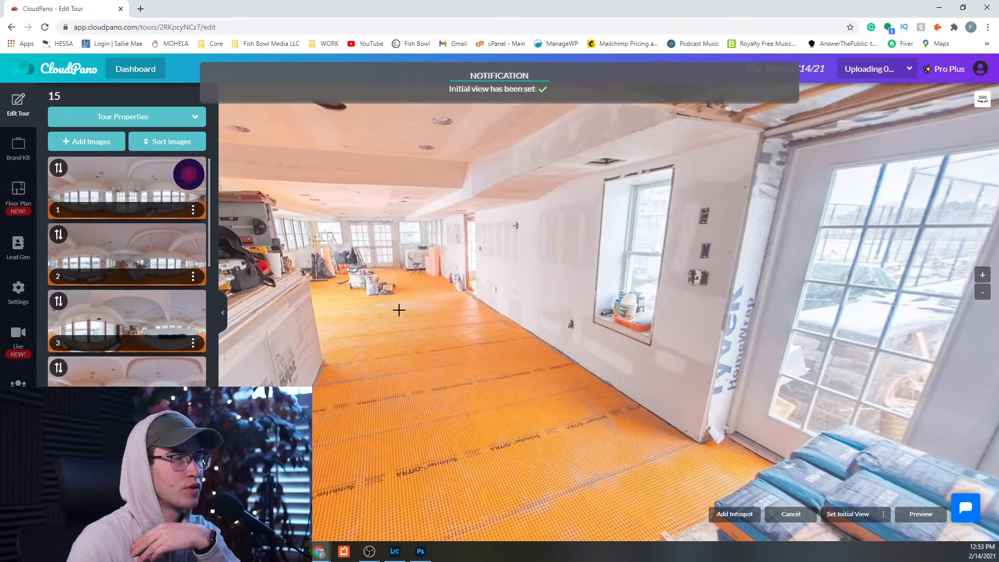
left_click(392, 310)
left_click(463, 297)
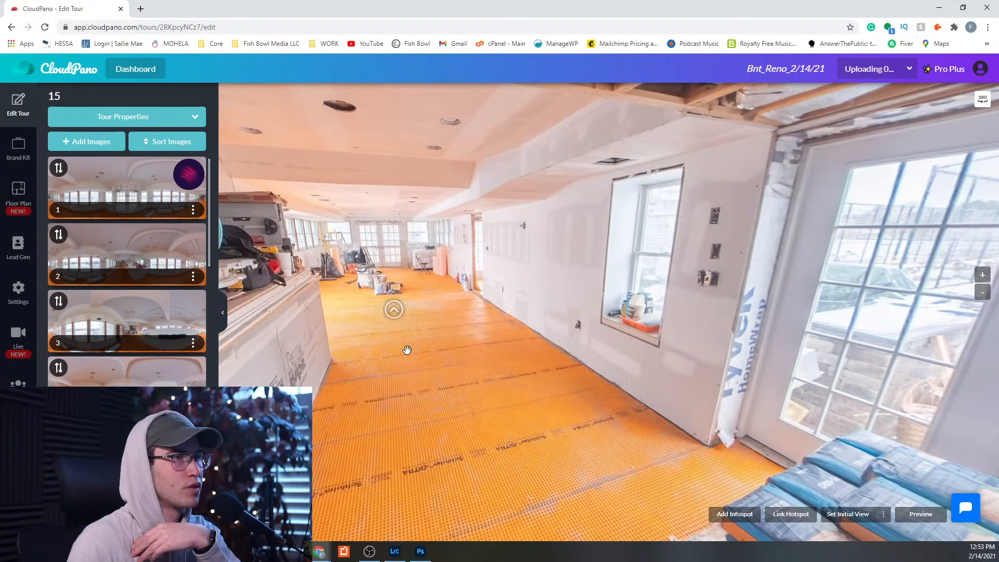
- Add a link hotspot on the floor in front of the unfinished window wall in image 15, linked to image 16
left_click_drag(432, 355, 564, 358)
left_click(772, 518)
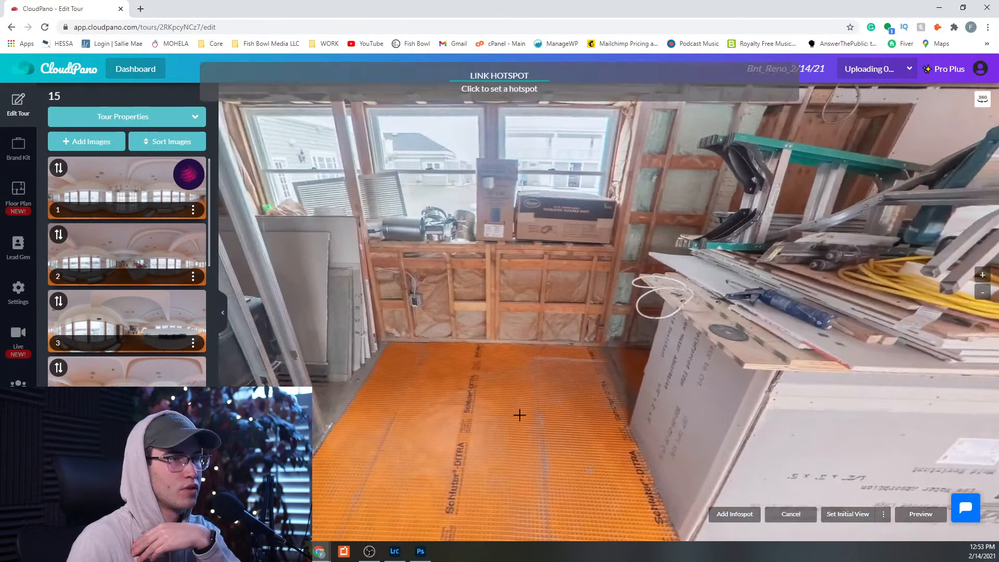
left_click(463, 359)
scroll(433, 312, "down", 5)
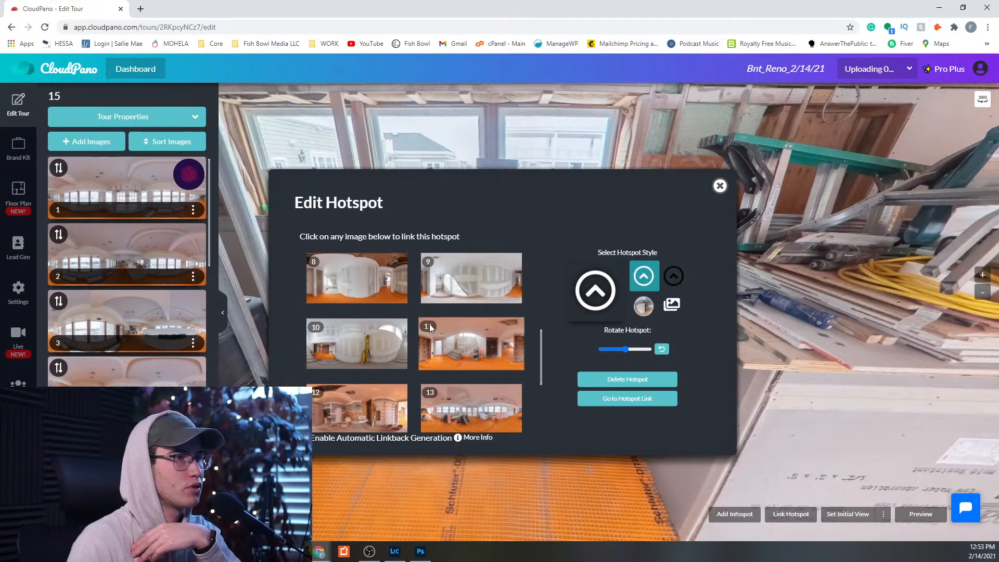
scroll(432, 346, "down", 1)
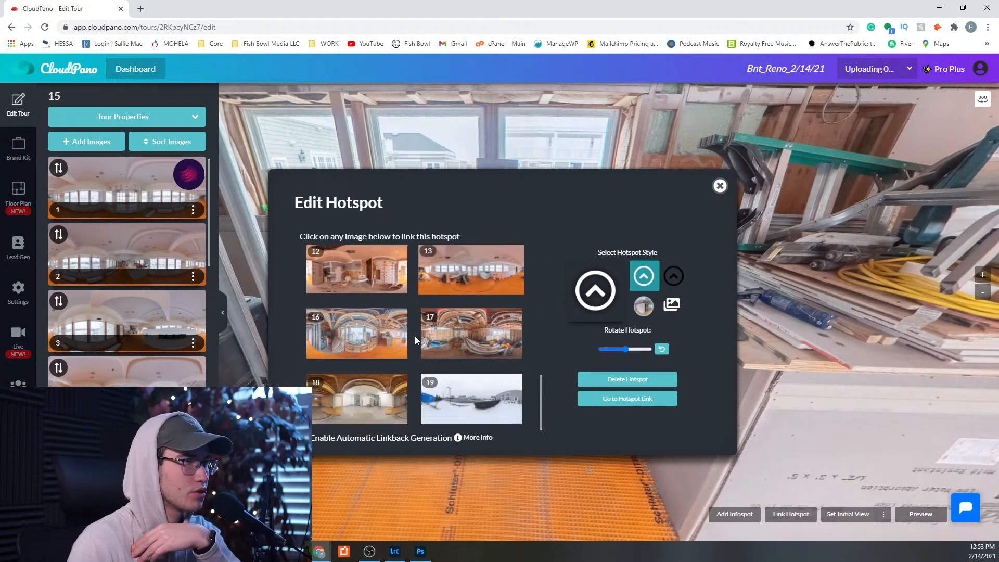
left_click(383, 338)
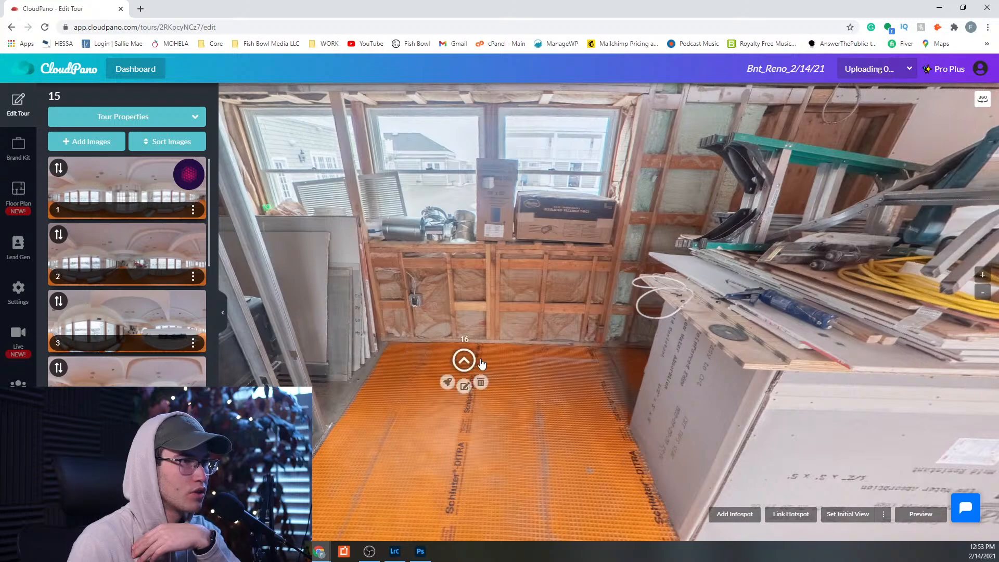
- Follow the hotspot by the window wall from image 15 to image 16
left_click(468, 361)
left_click(581, 402)
left_click(469, 360)
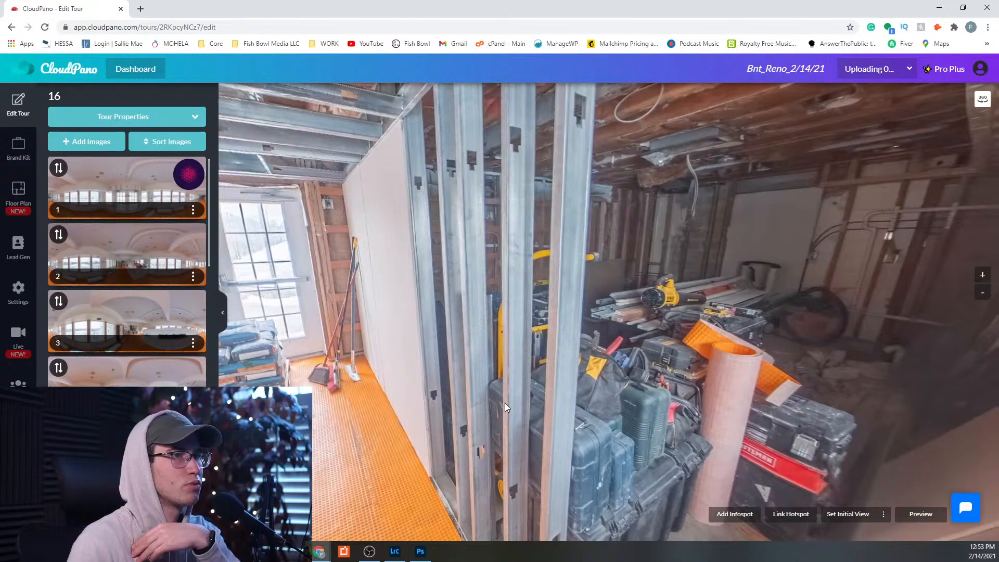
- Set image 16's initial view toward the French doors and stacked bags, and add a floor hotspot before the bags linked to image 15
left_click_drag(505, 403, 537, 397)
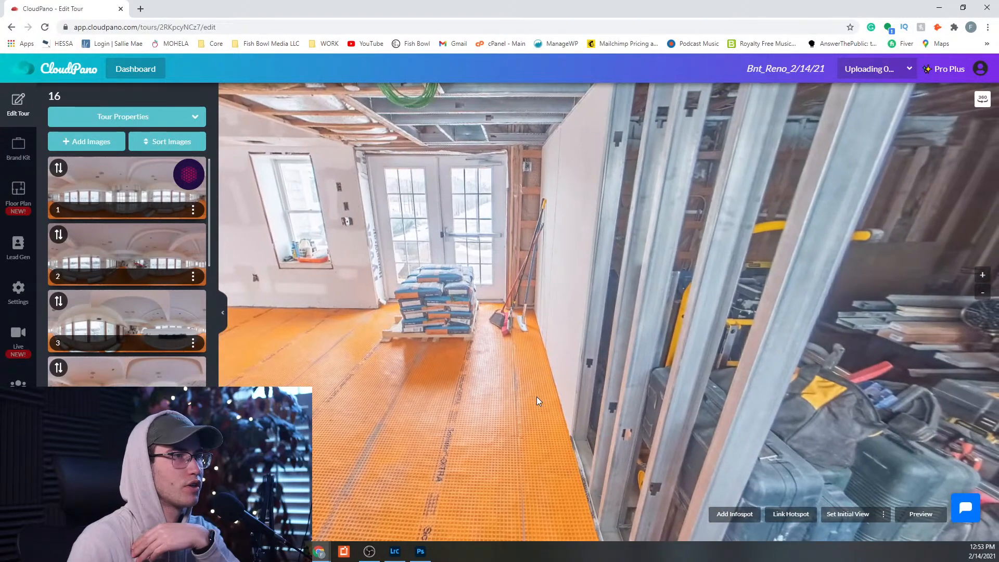
left_click(831, 516)
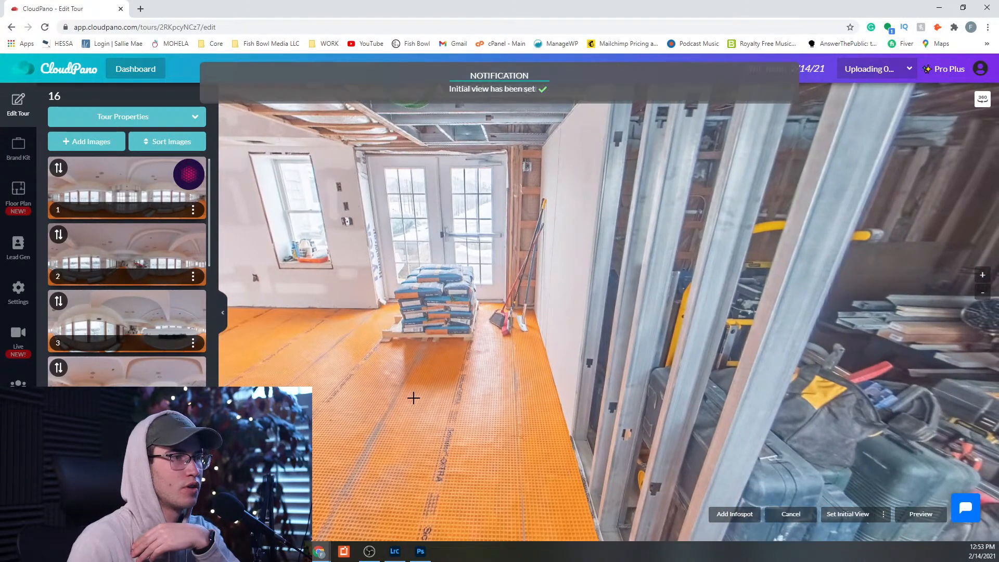
left_click(416, 398)
left_click(376, 294)
- Add a link hotspot above the toolboxes in the storage area behind the metal studs in image 16, linked to image 17
left_click_drag(616, 356, 556, 365)
left_click(789, 516)
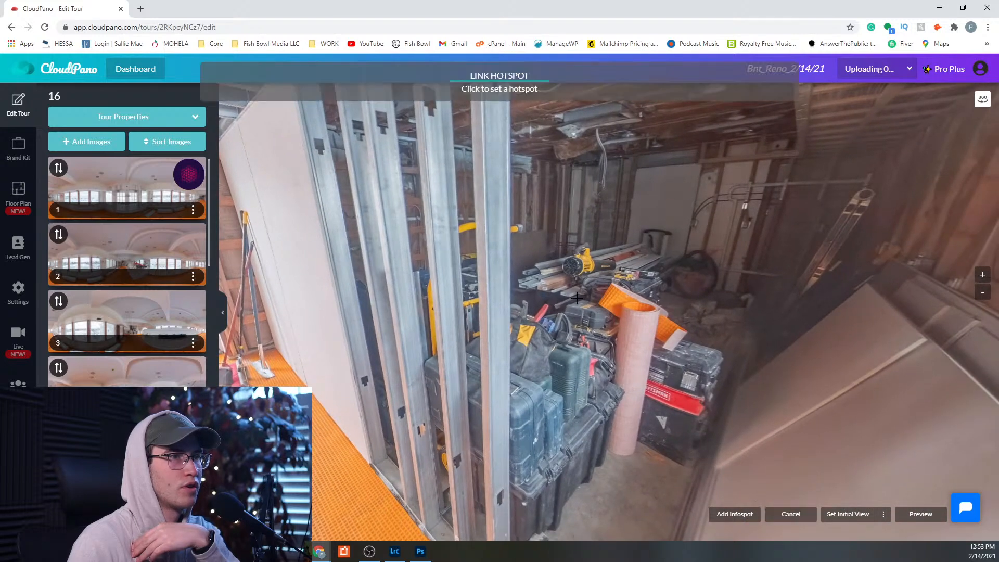
left_click(551, 281)
scroll(446, 317, "down", 3)
left_click(515, 332)
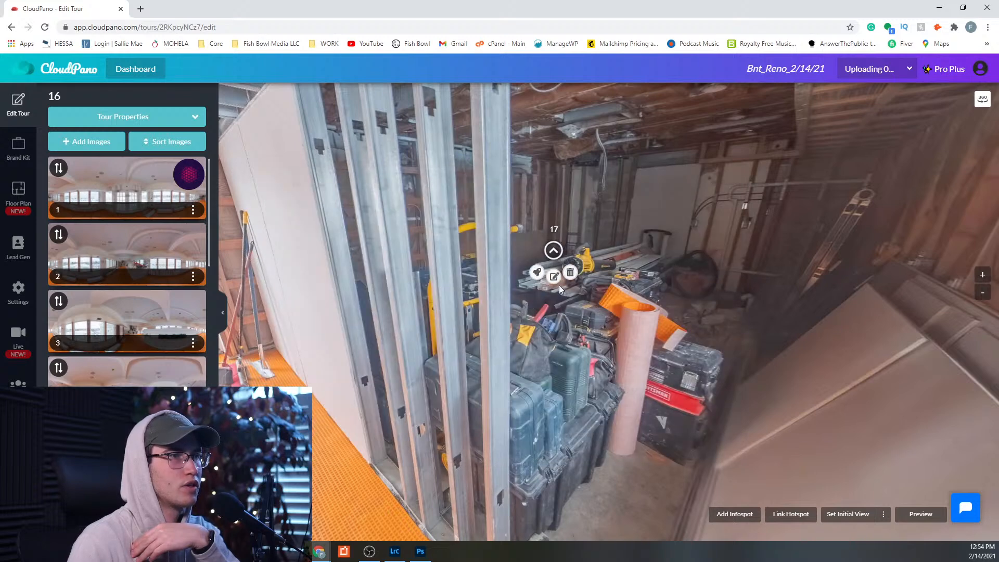
- Follow the storage-area hotspot to image 17 and set its initial view toward the tools, windows and metal studs
left_click(554, 276)
left_click(606, 400)
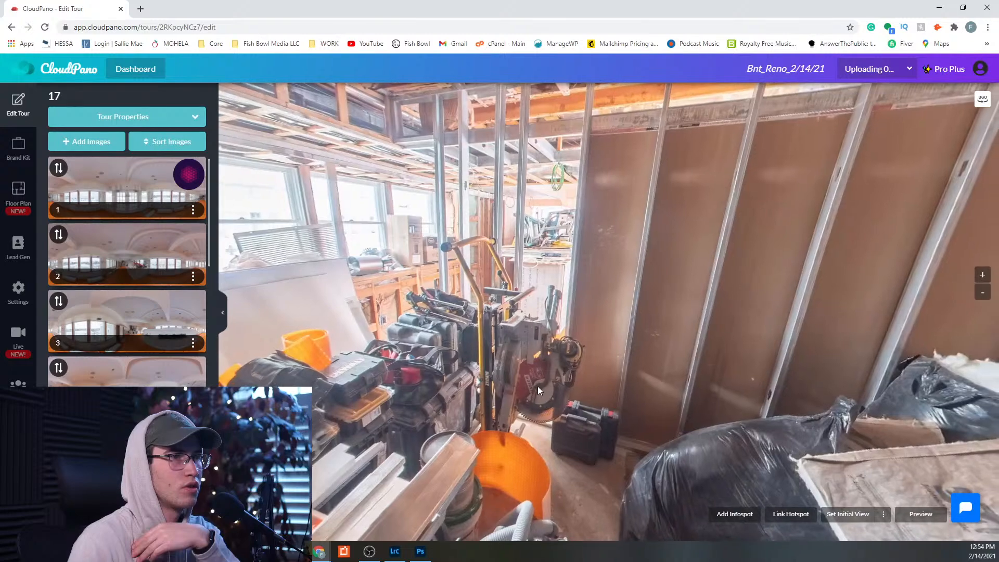
left_click_drag(538, 386, 695, 442)
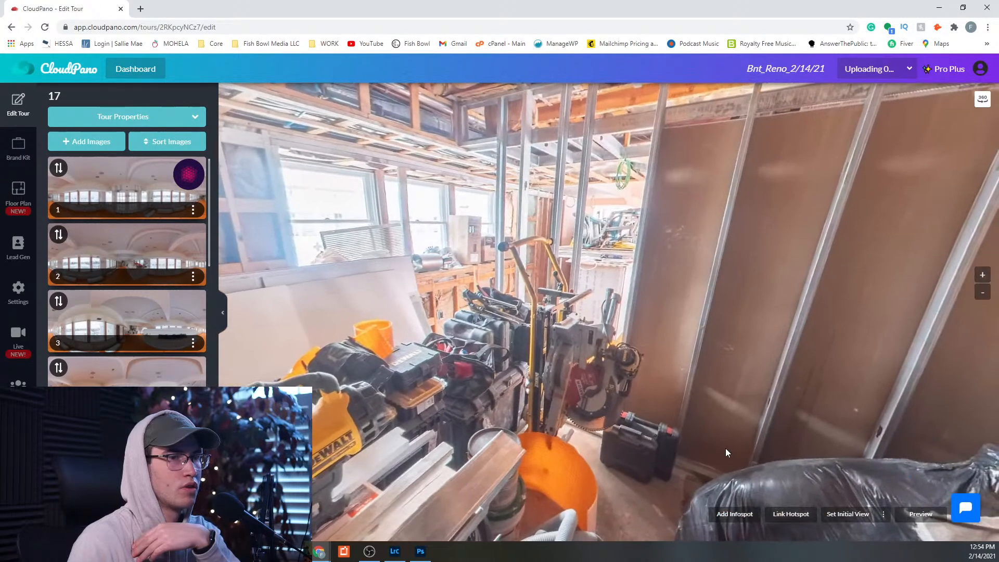
left_click(841, 514)
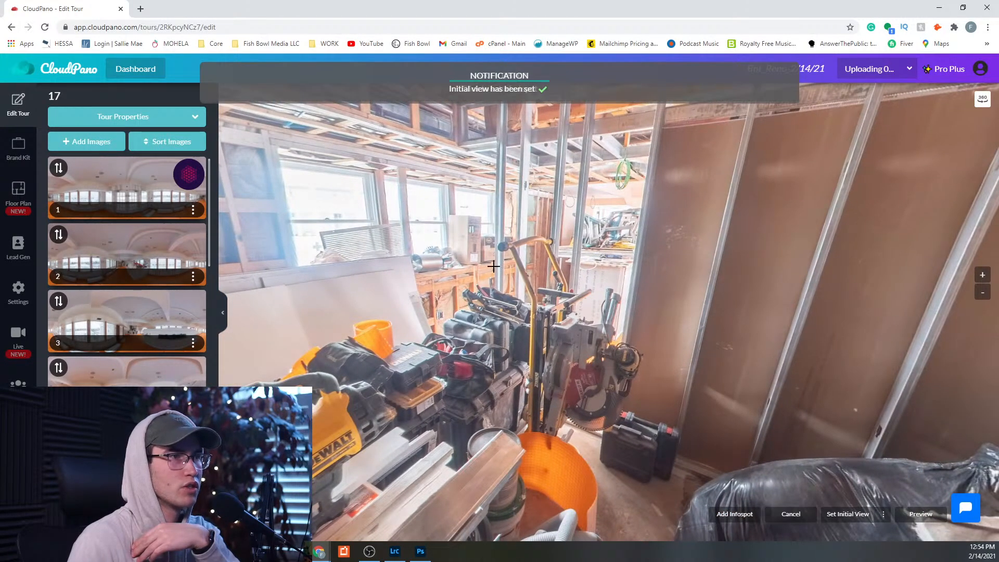
- Add a link hotspot above the stacked tools in image 17, linked to image 16, and follow it back to image 16
left_click(607, 234)
left_click(497, 337)
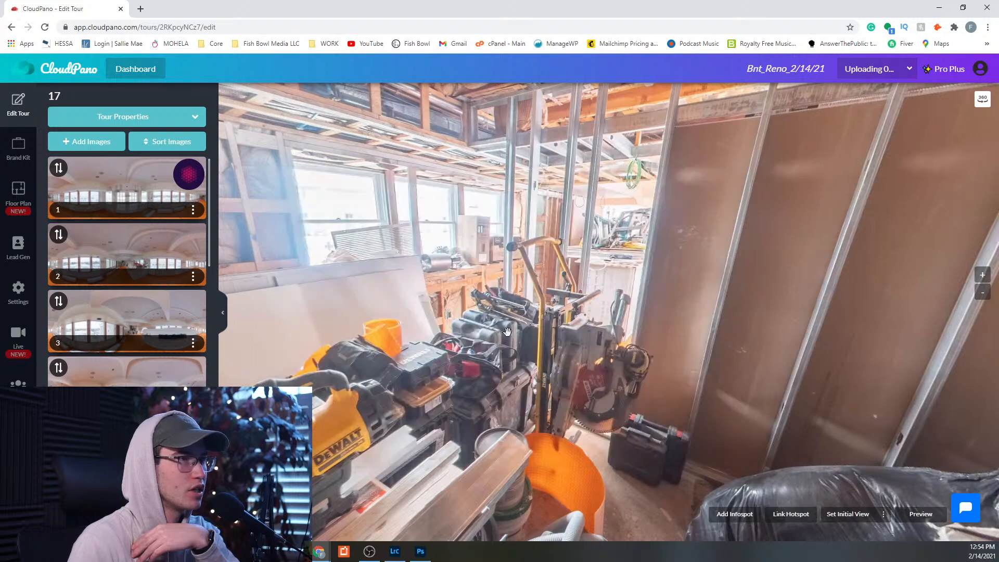
left_click_drag(681, 246, 530, 249)
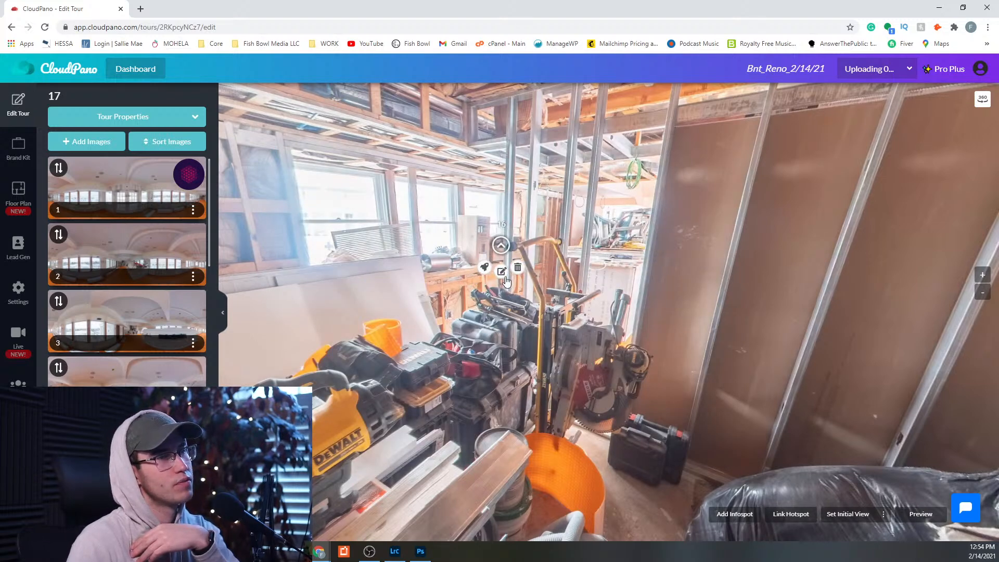
left_click(498, 252)
left_click(601, 398)
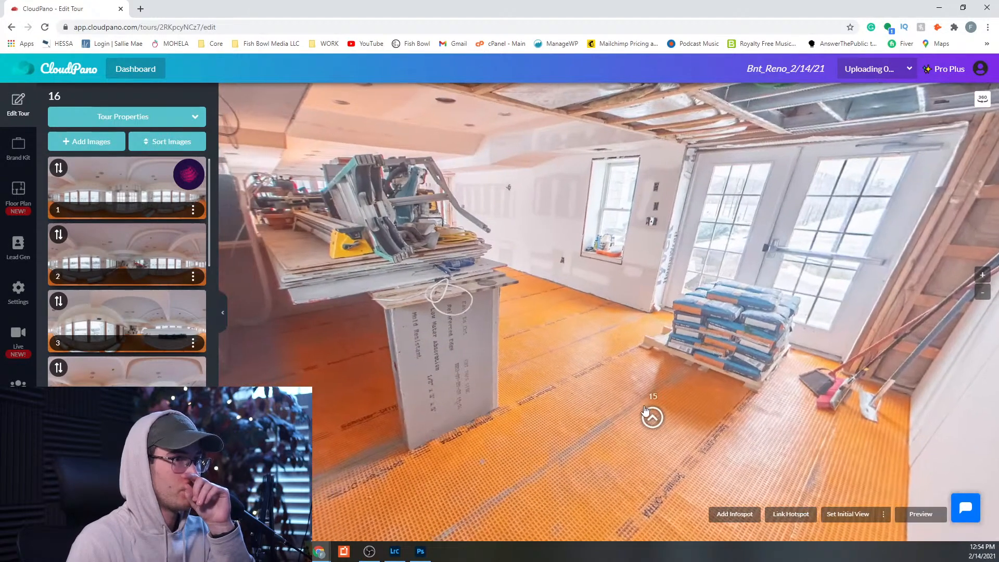
left_click(652, 418)
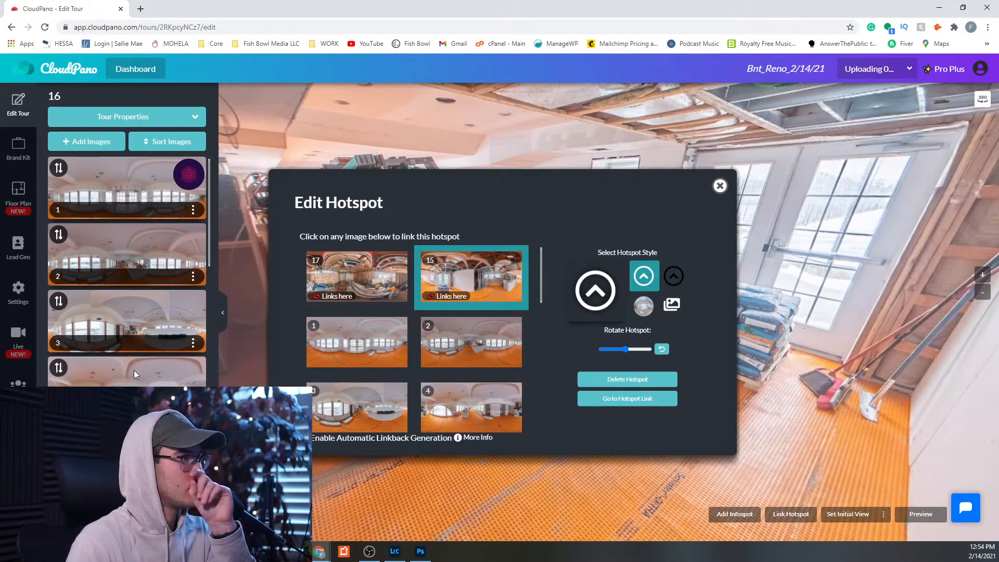
scroll(469, 342, "down", 2)
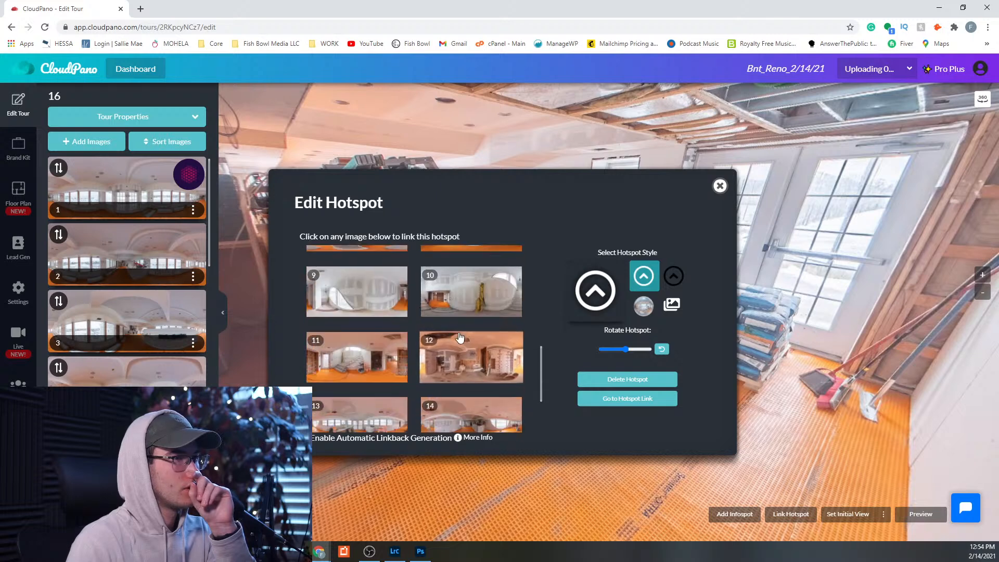
left_click(720, 186)
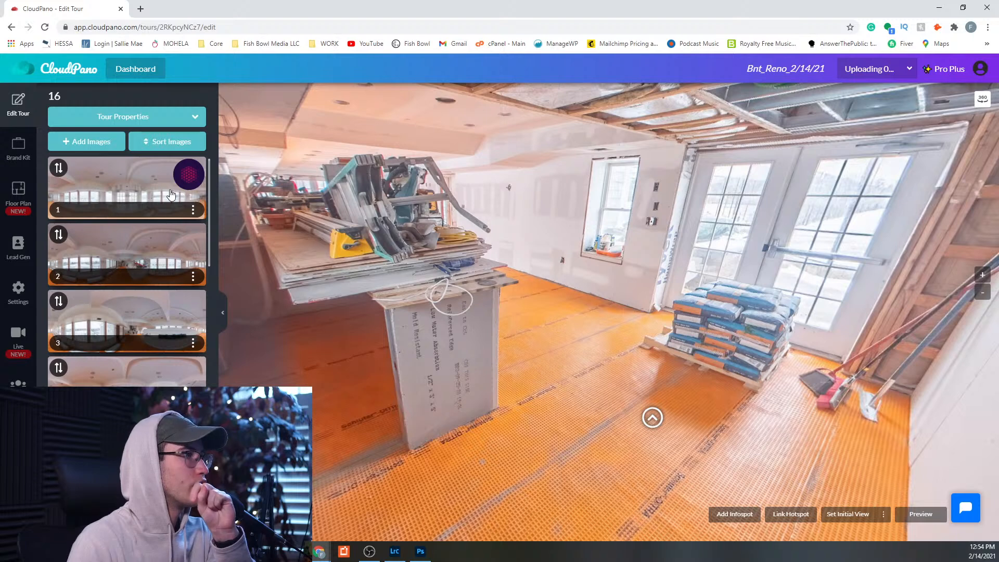
- Open image 14 from the tour's images and follow its hotspot near the French doors to image 13
scroll(171, 195, "down", 15)
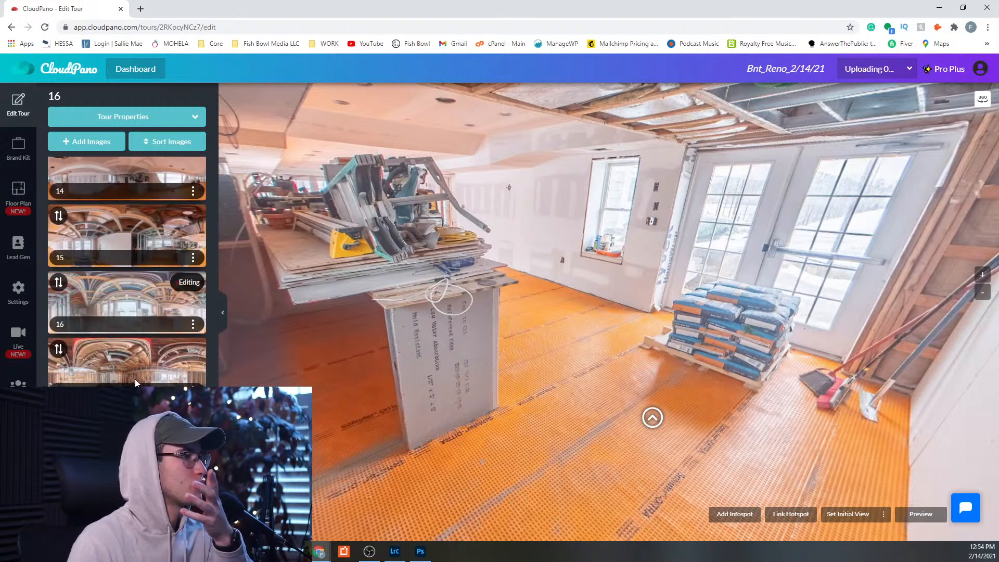
scroll(85, 314, "up", 5)
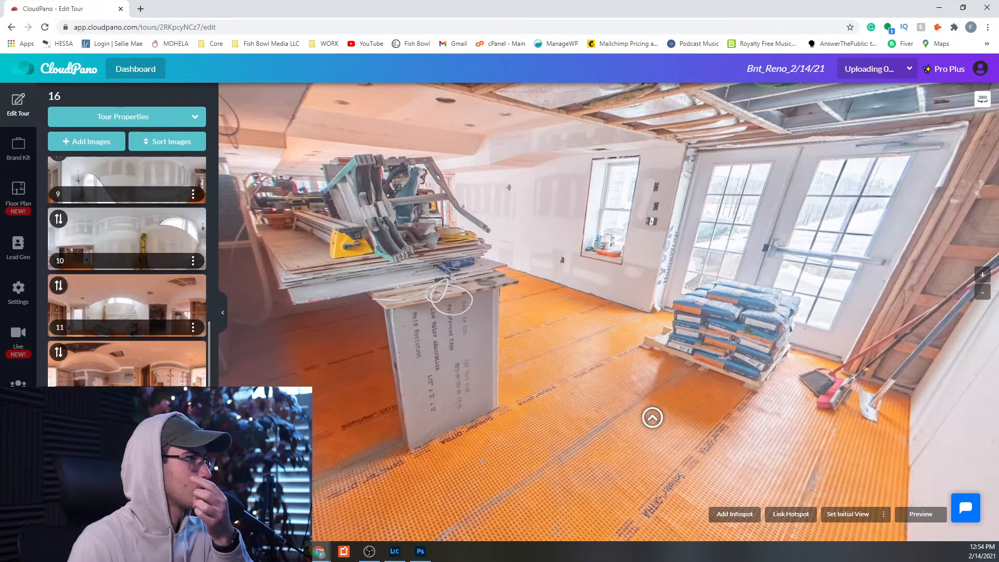
scroll(116, 243, "down", 5)
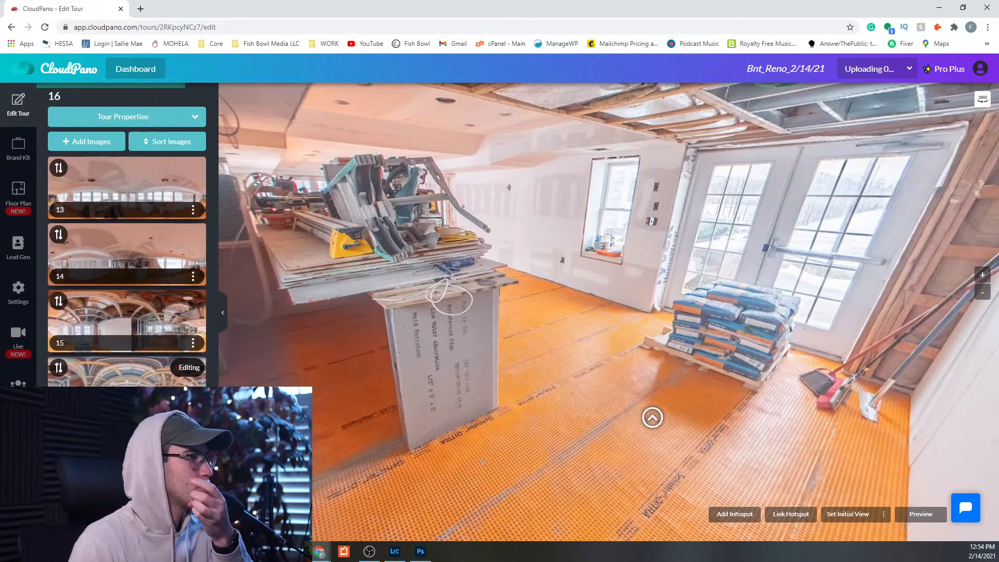
left_click(121, 191)
left_click_drag(457, 344, 412, 327)
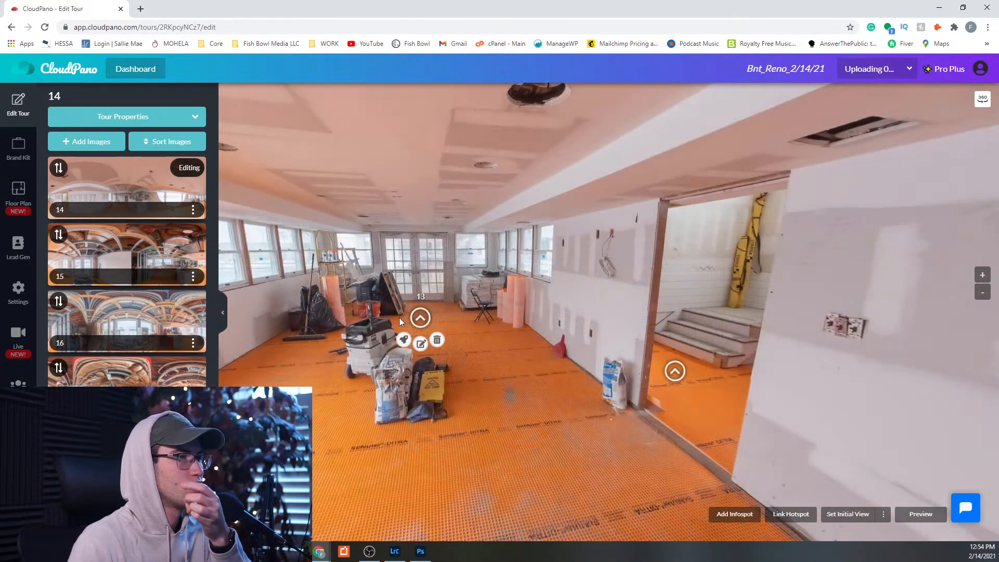
left_click(415, 319)
left_click(605, 400)
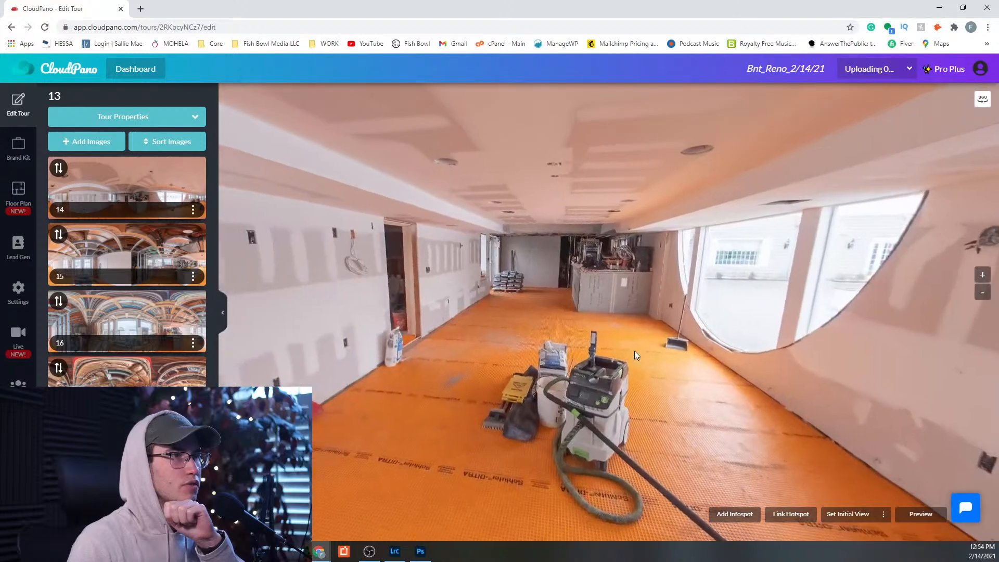
- Set image 13's initial view down the long room toward the counter, and add a floor hotspot behind the vacuum linked to image 14
left_click(835, 513)
left_click(791, 514)
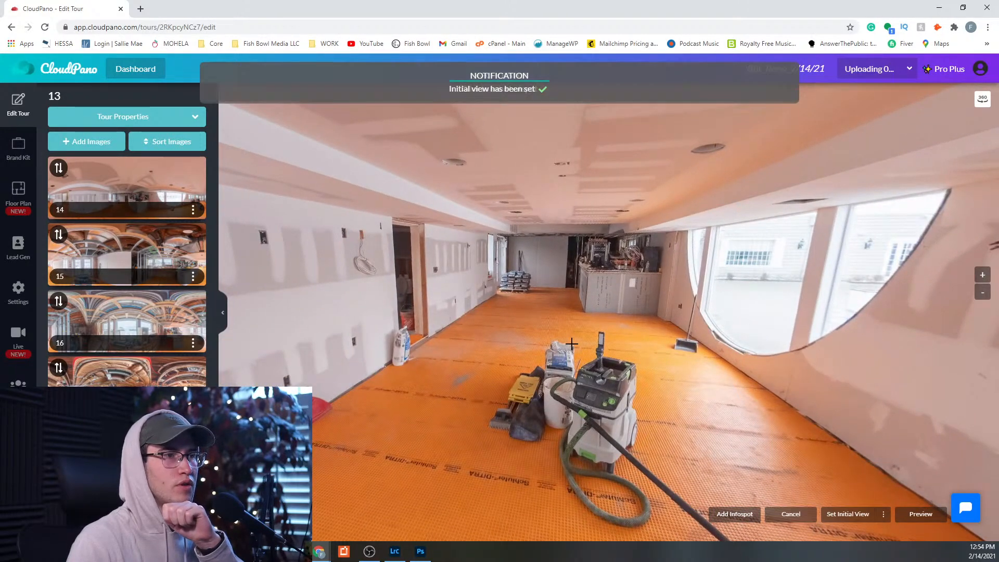
left_click(457, 303)
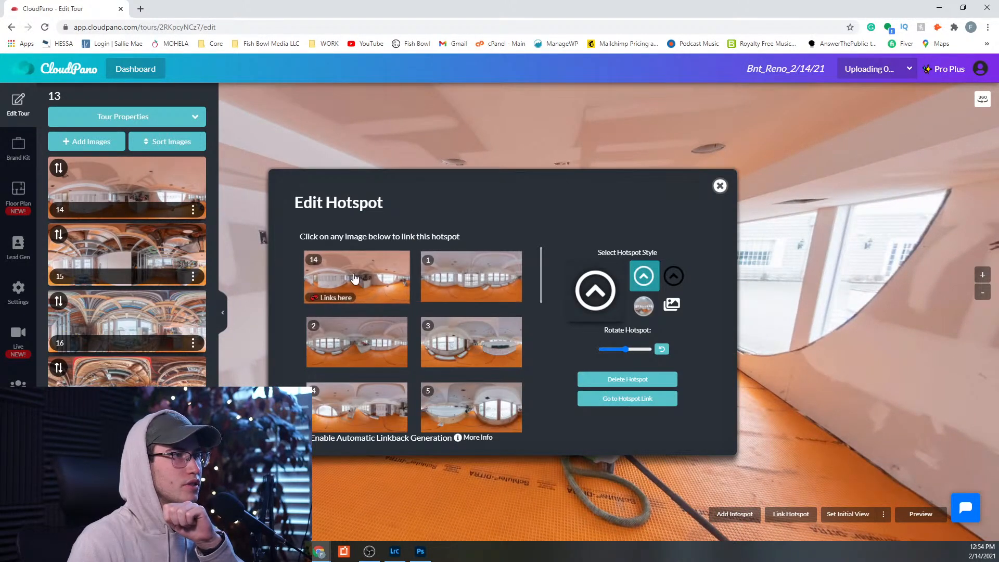
left_click(403, 295)
- Add a link hotspot in the side-wall doorway in image 13, linked to image 11
left_click(791, 514)
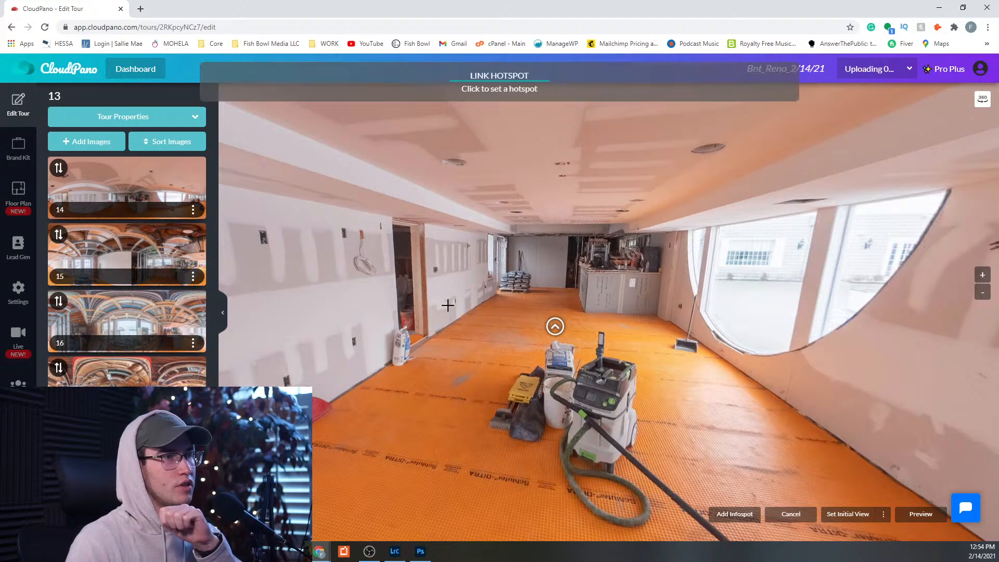
left_click(322, 352)
scroll(465, 301, "down", 4)
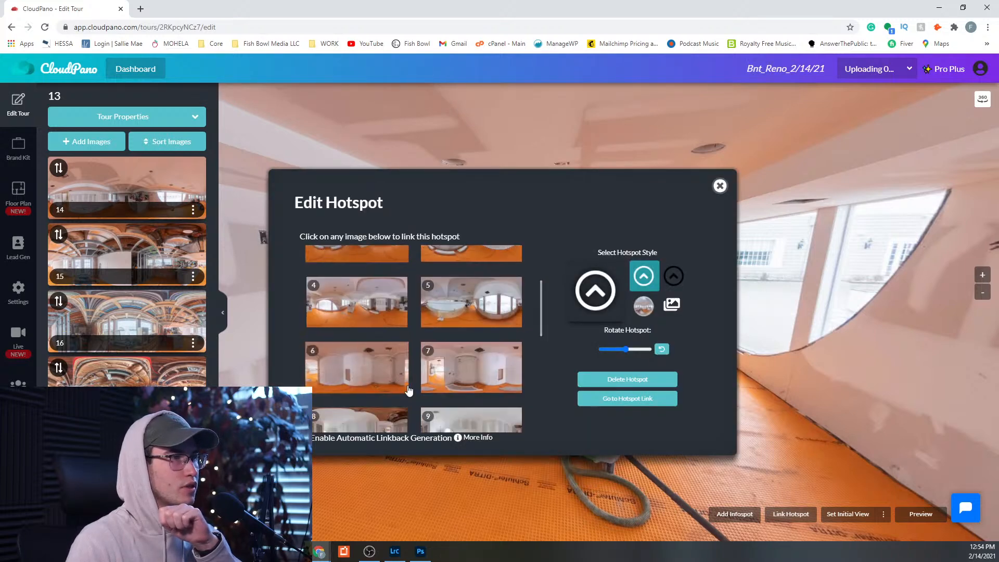
scroll(370, 370, "down", 2)
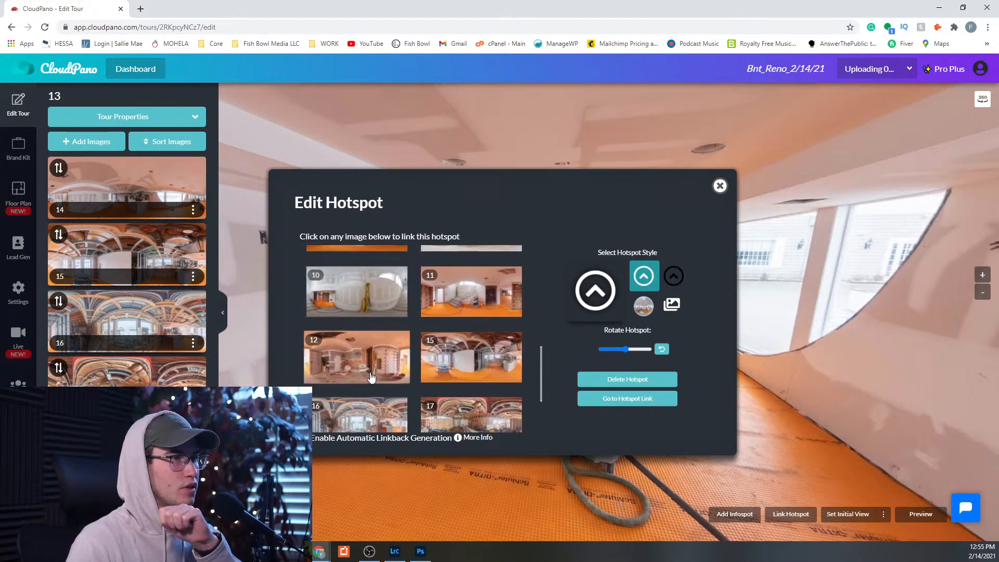
left_click(452, 308)
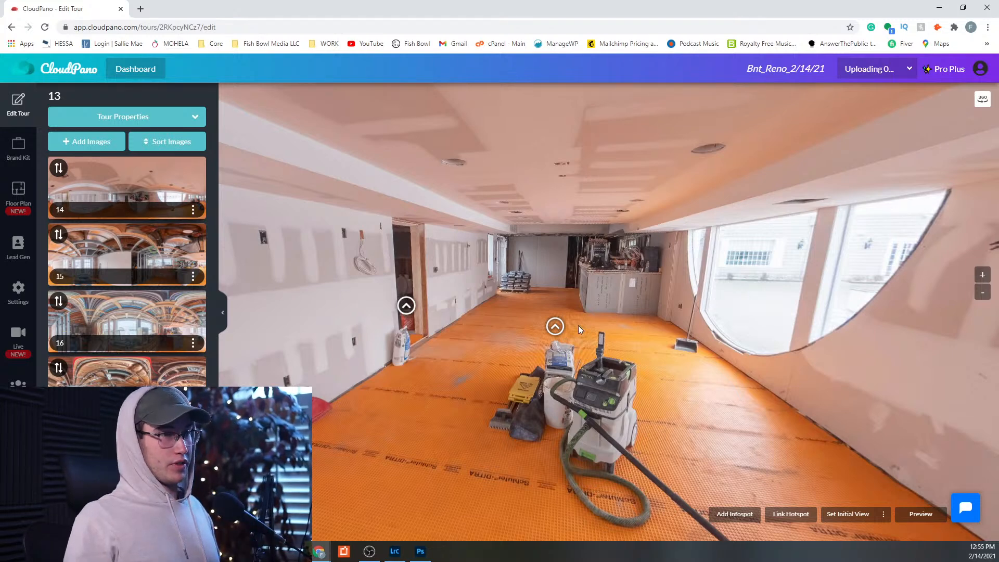
mouse_move(550, 333)
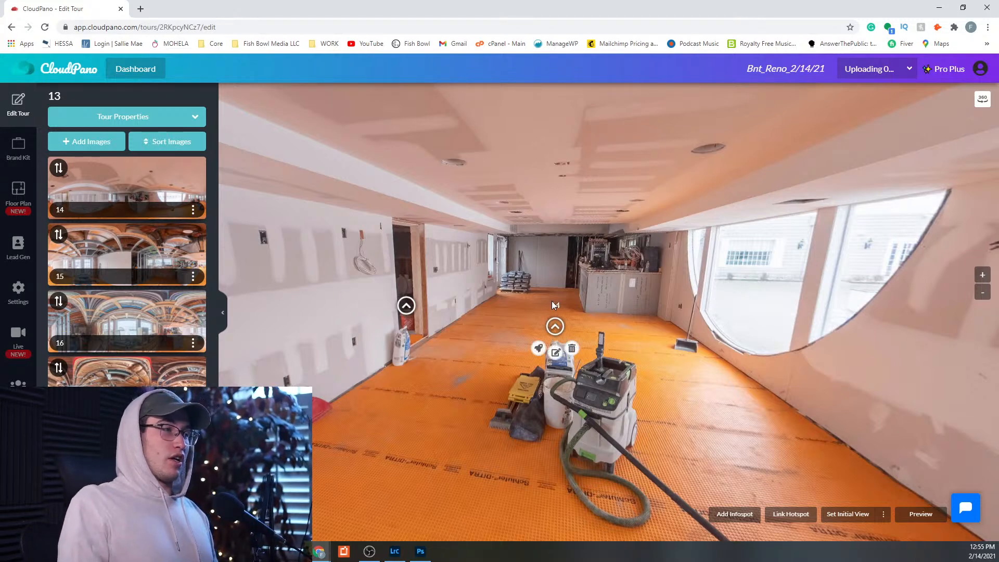
scroll(115, 385, "up", 15)
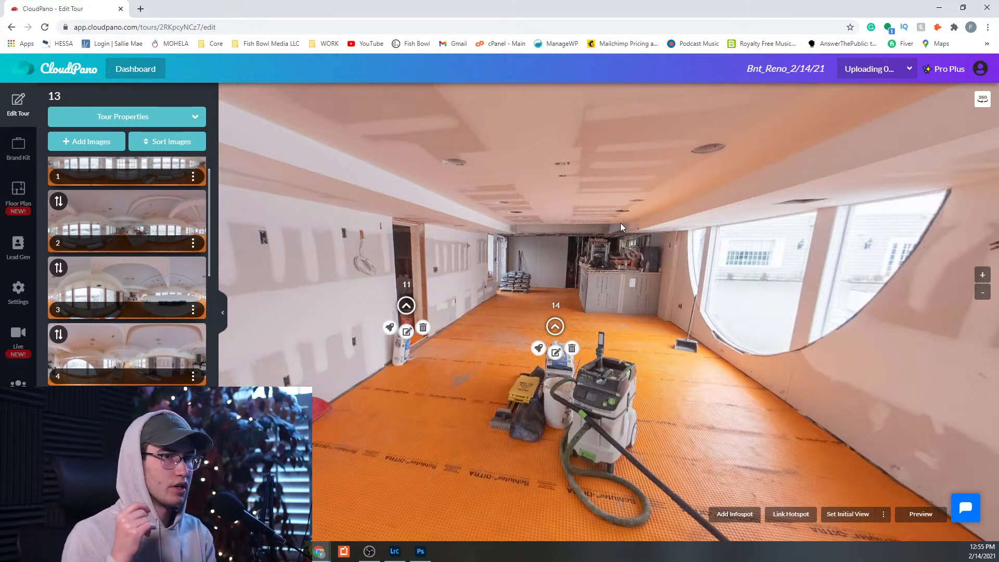
- Set unnamed.png from the logo library as the tour's custom logo and show the powered-by credit for Fish Bowl Media
left_click(13, 153)
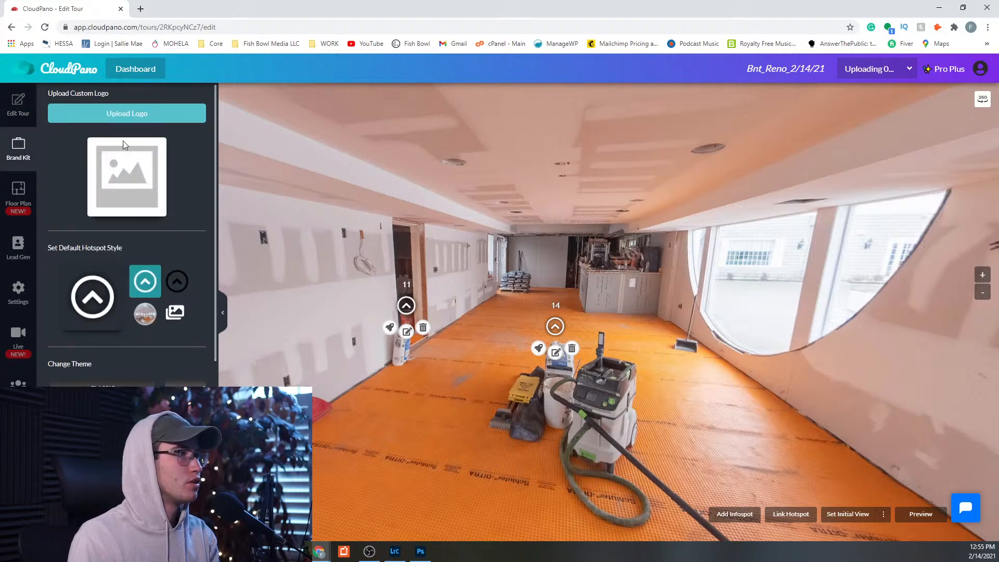
left_click(129, 115)
left_click(536, 231)
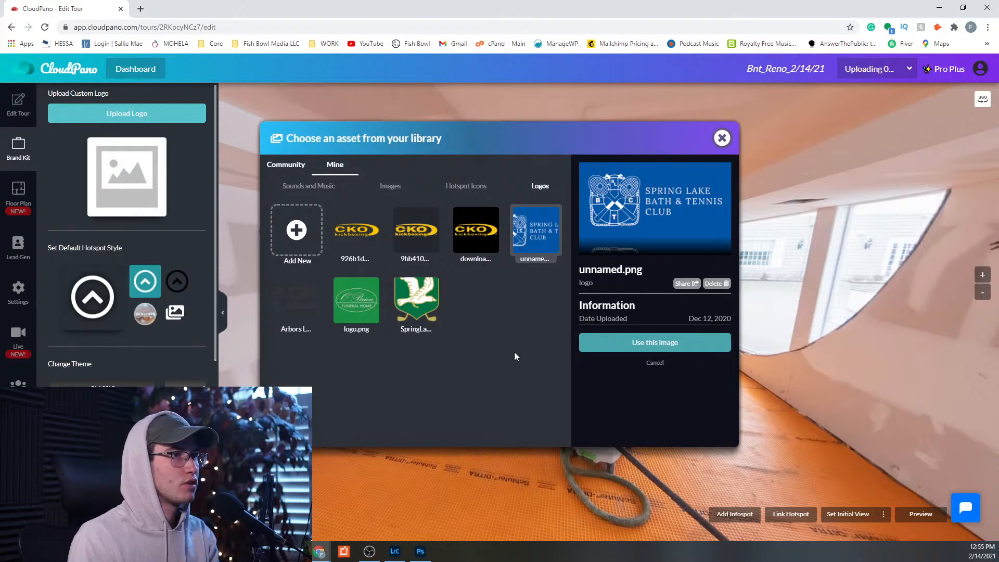
left_click(629, 346)
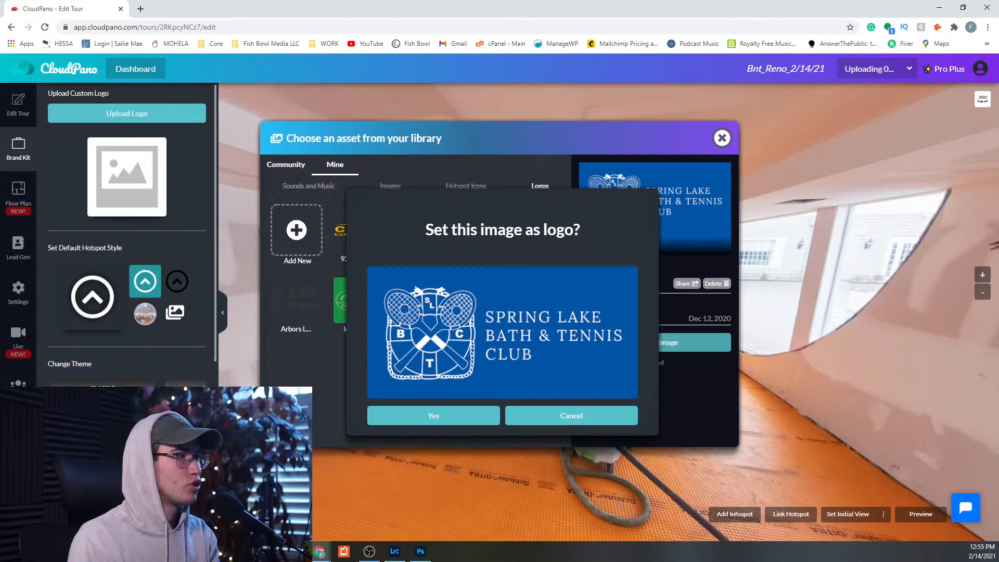
left_click(445, 419)
left_click(178, 374)
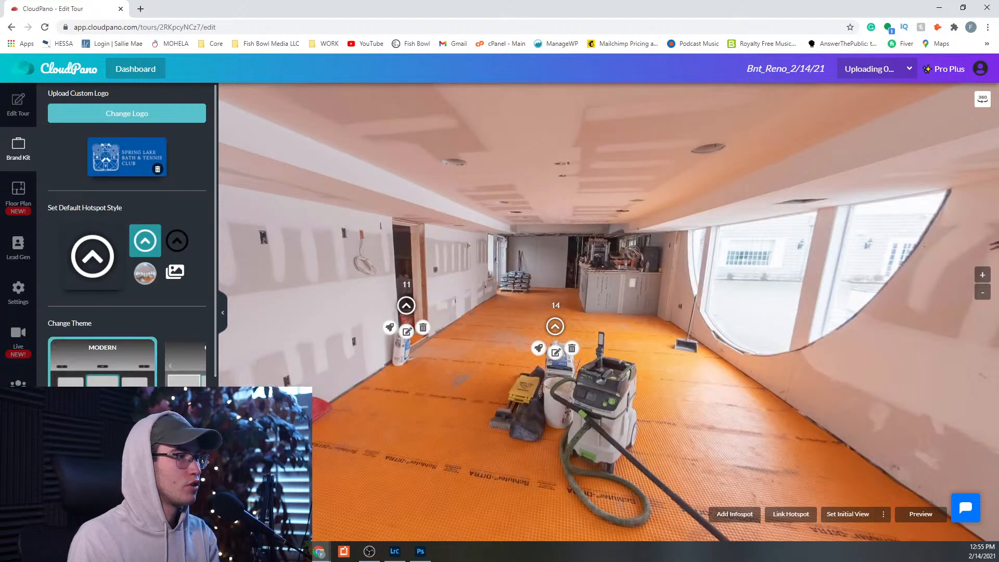
scroll(127, 234, "down", 5)
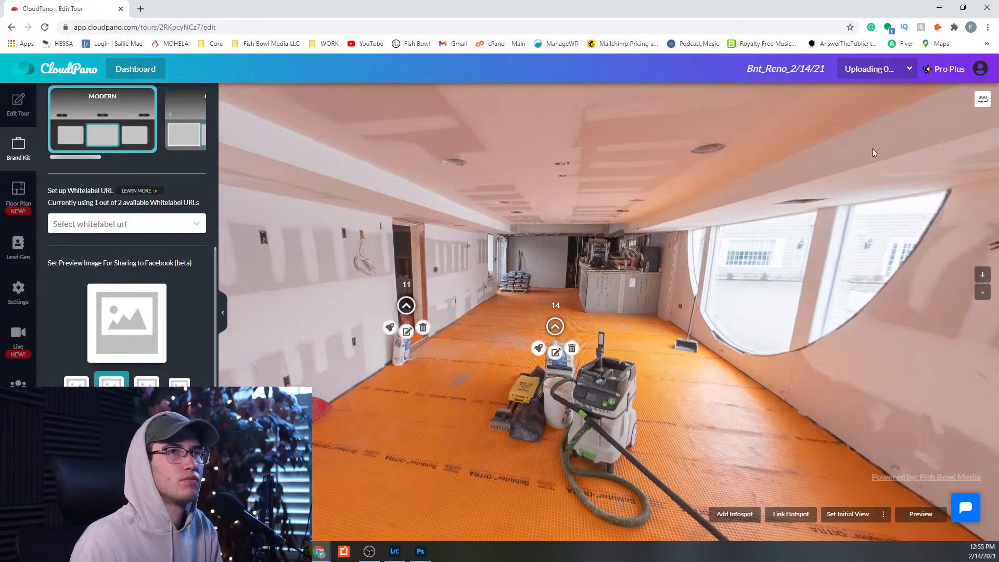
scroll(58, 352, "up", 5)
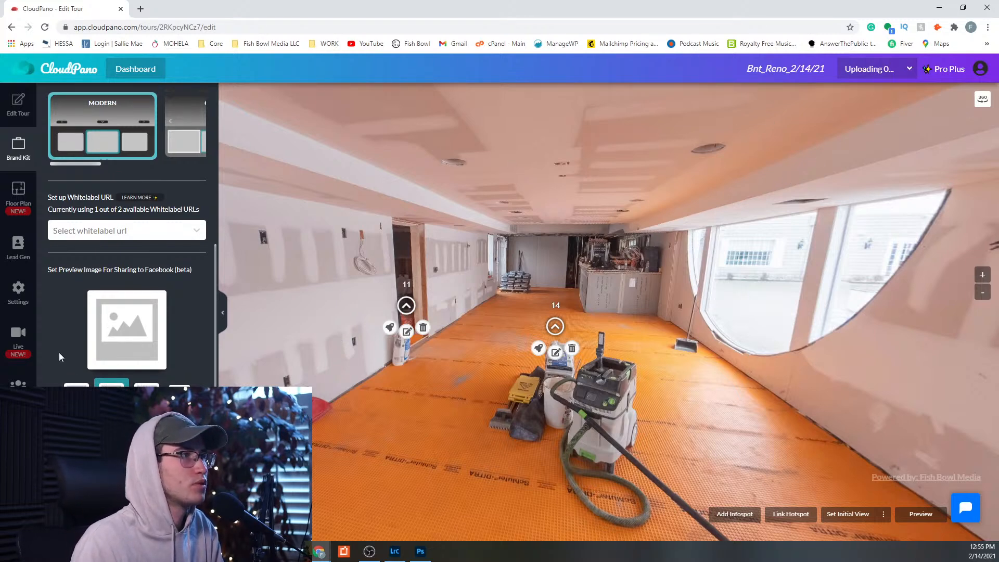
left_click(34, 124)
scroll(64, 207, "up", 2)
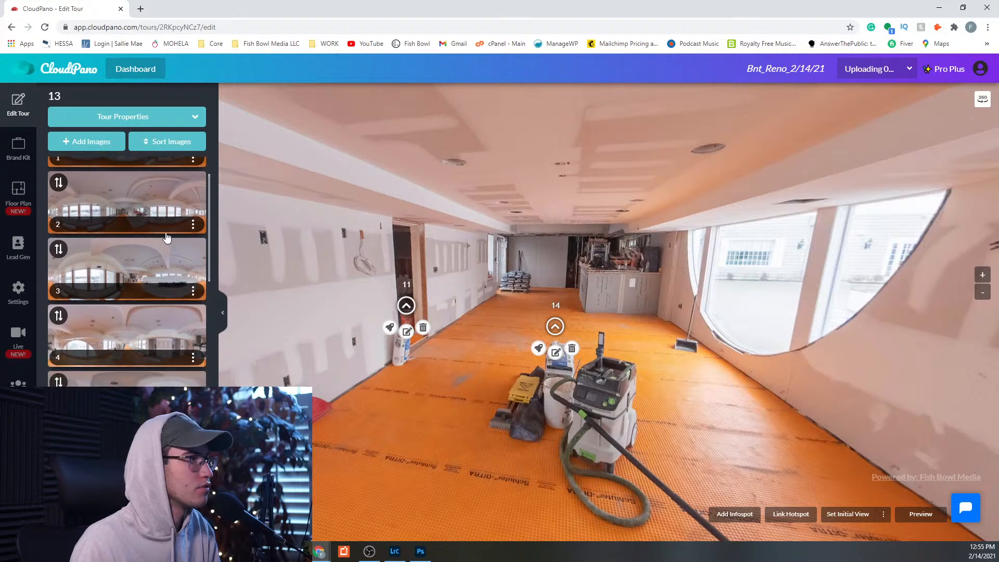
left_click(193, 210)
left_click(163, 219)
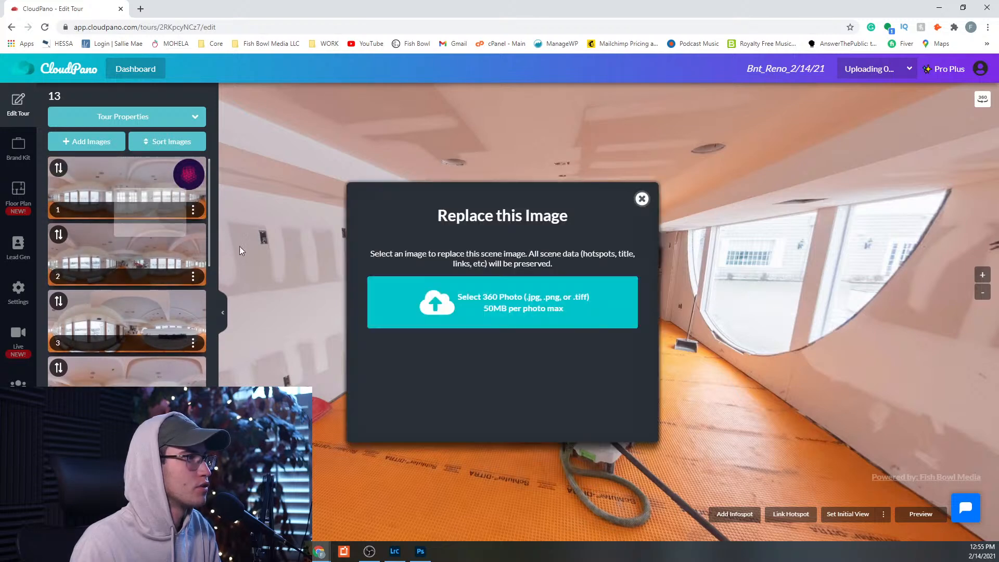
left_click(484, 310)
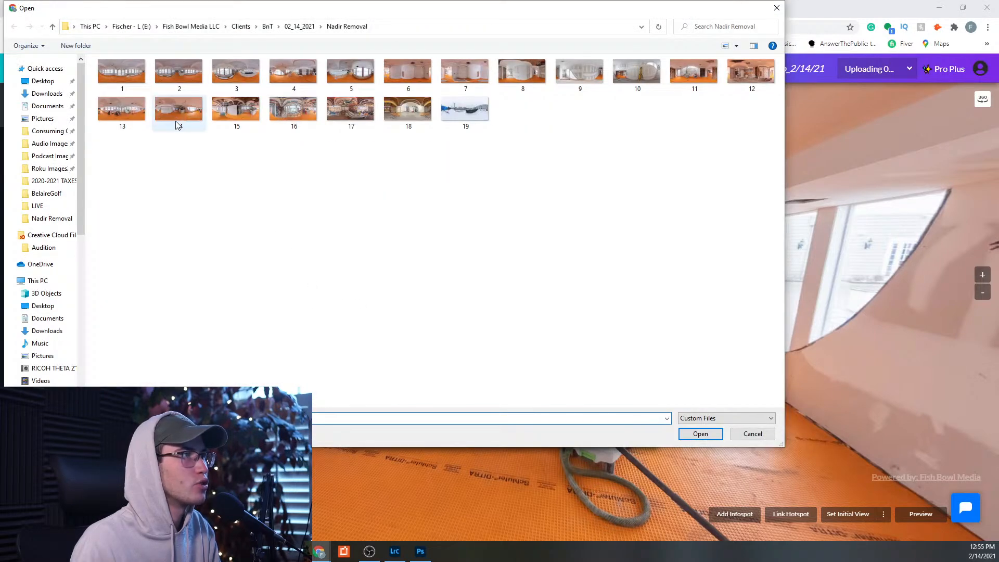
left_click(752, 434)
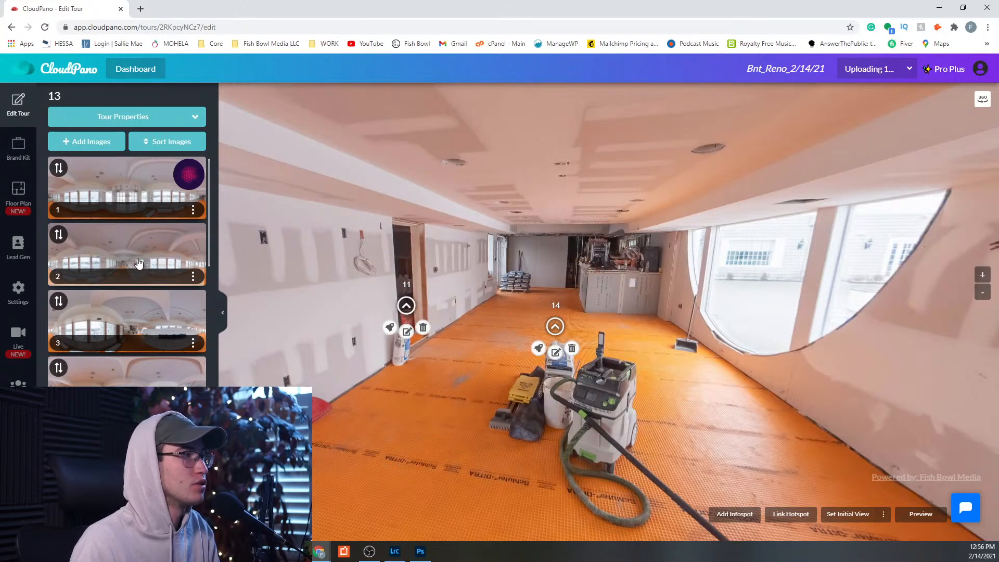
- Open image 1, publish the tour, and close the sharing dialog to show the published tour
left_click(128, 214)
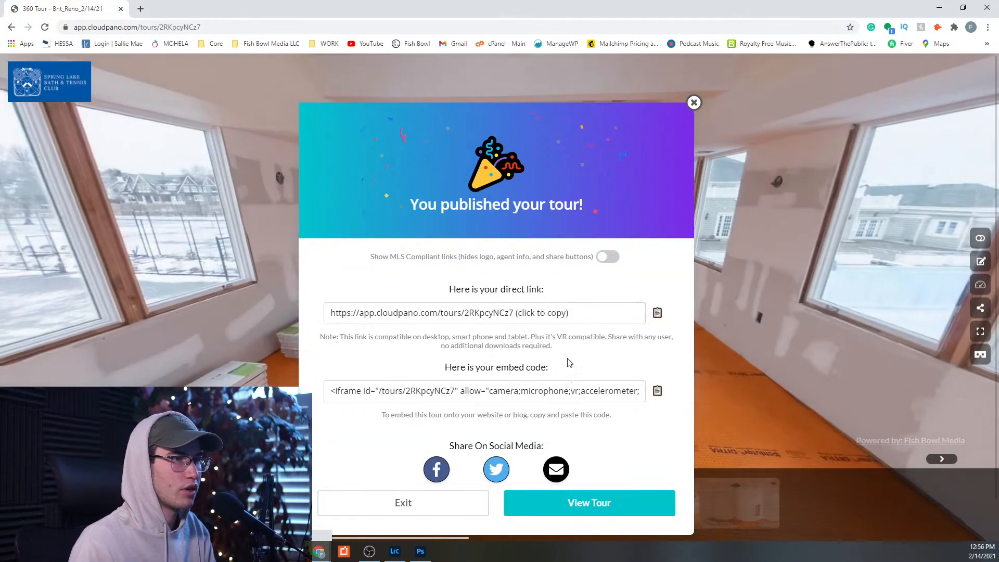
left_click(693, 102)
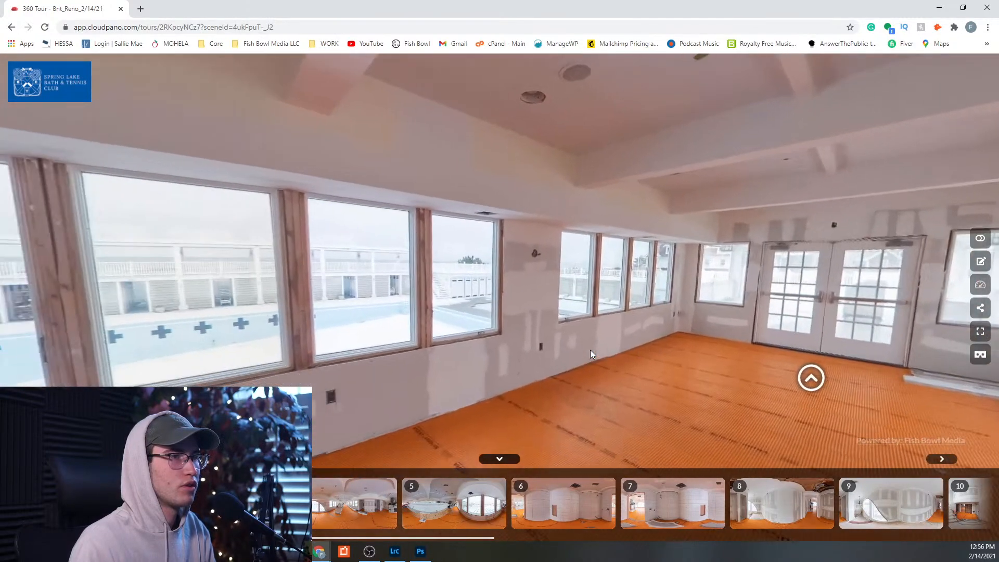
- Look around the published tour's pool-side room and follow the hotspots through the tool storage room, image 8 and the tiled rooms beyond
left_click_drag(590, 349, 548, 334)
left_click_drag(322, 328, 395, 281)
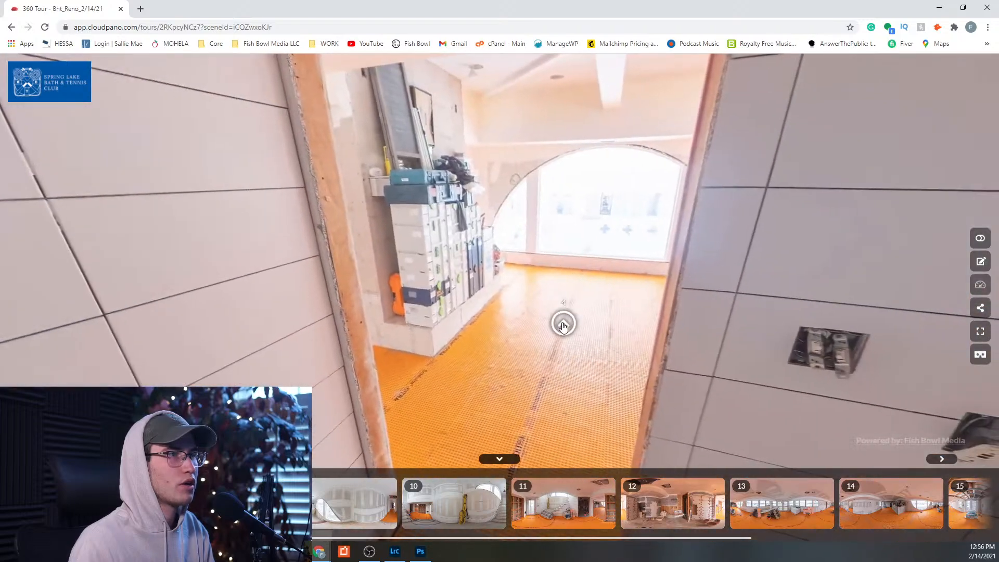
left_click(563, 325)
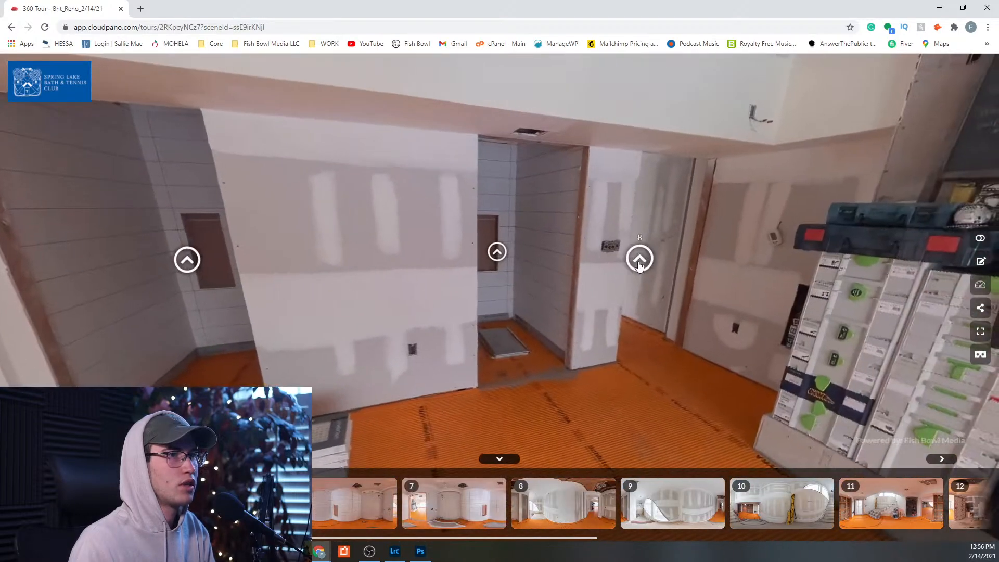
left_click(640, 262)
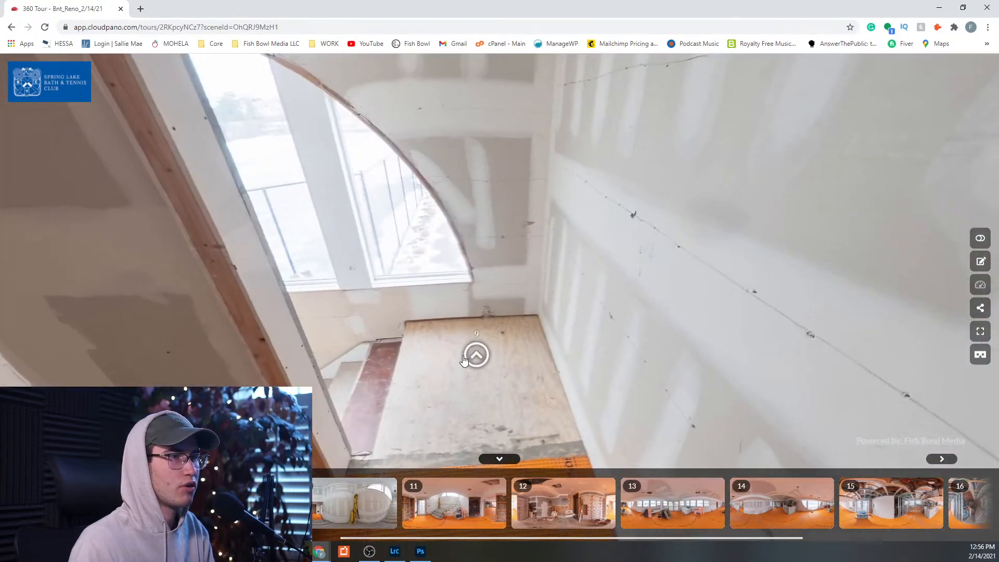
left_click(464, 357)
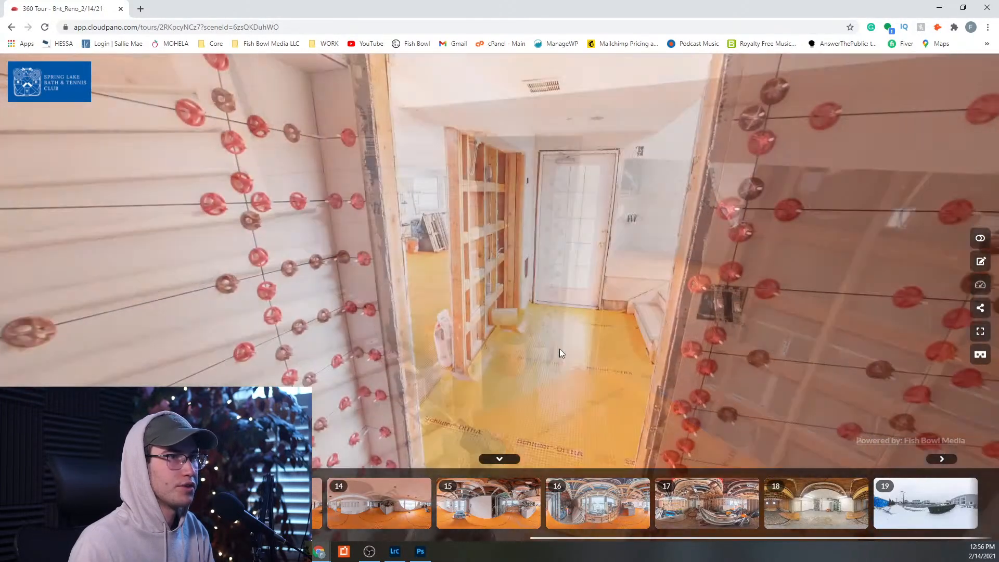
left_click_drag(560, 350, 490, 378)
left_click(490, 378)
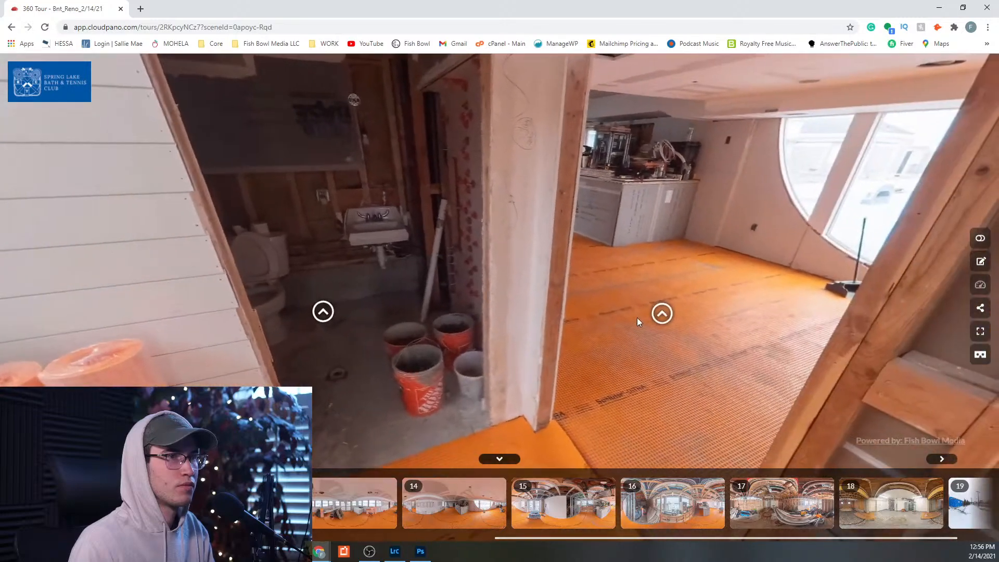
- Follow the hotspot into image 14, look around the long room, and continue past the counter to image 15
left_click(661, 313)
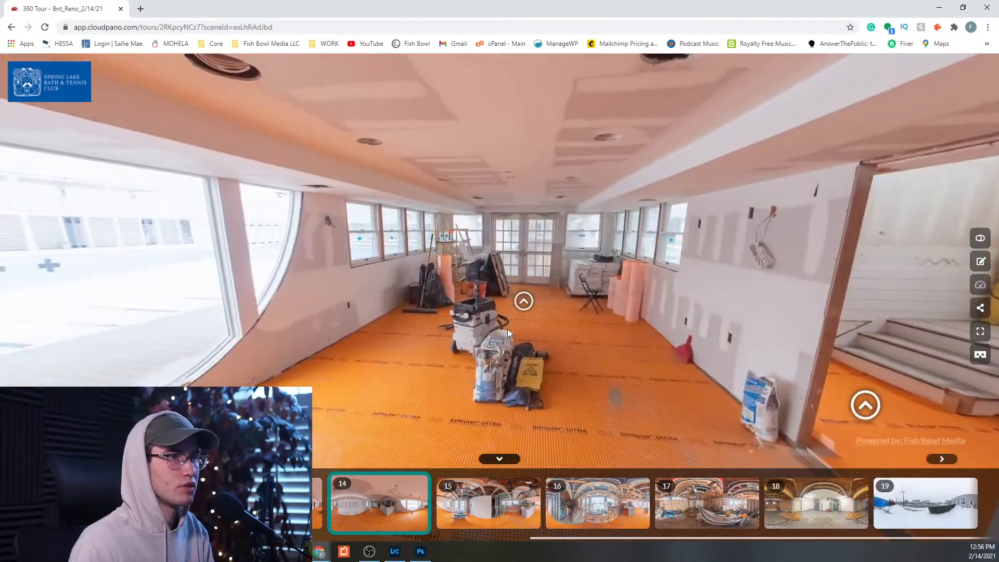
left_click_drag(508, 329, 479, 276)
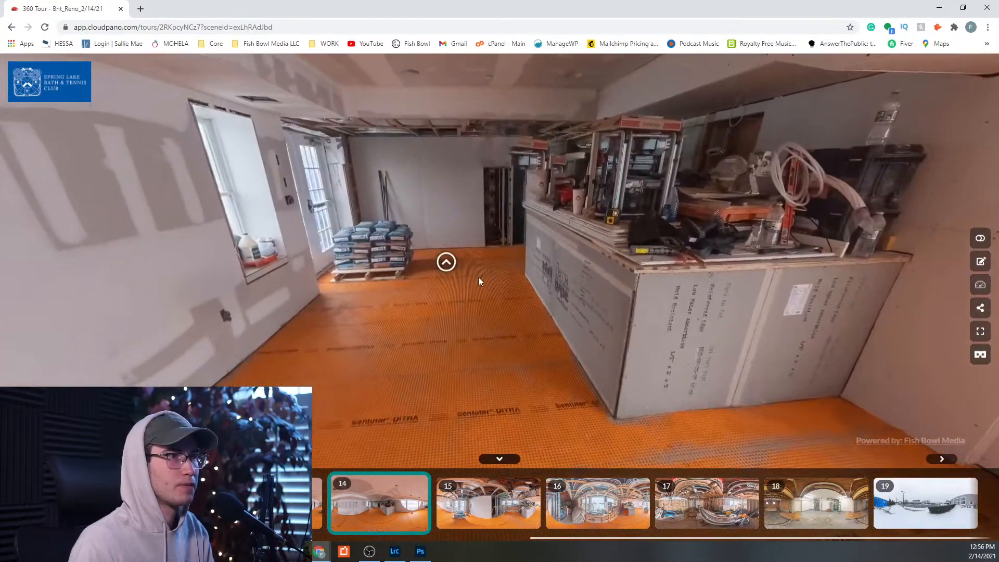
left_click(446, 263)
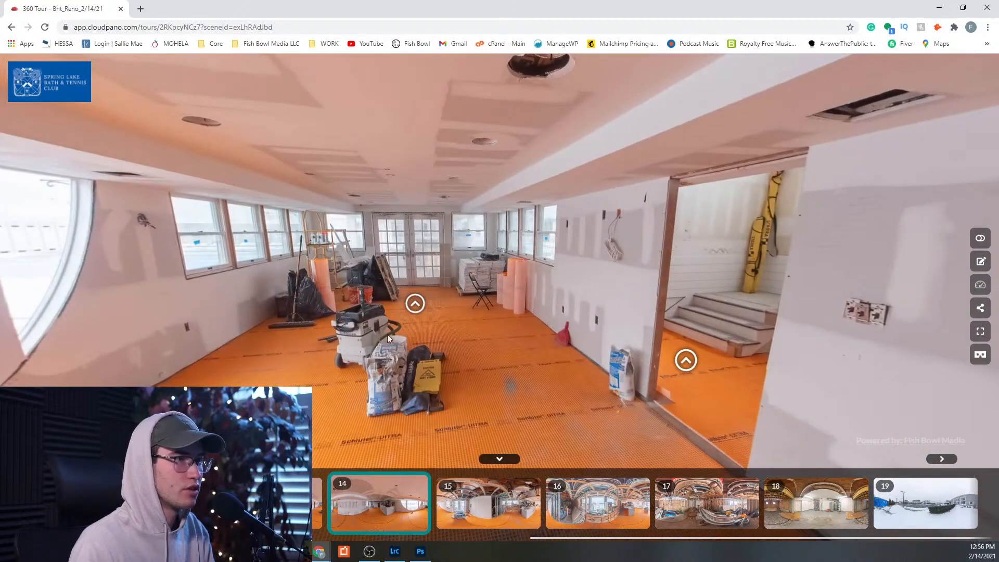
left_click_drag(363, 332, 326, 333)
left_click_drag(610, 329, 529, 317)
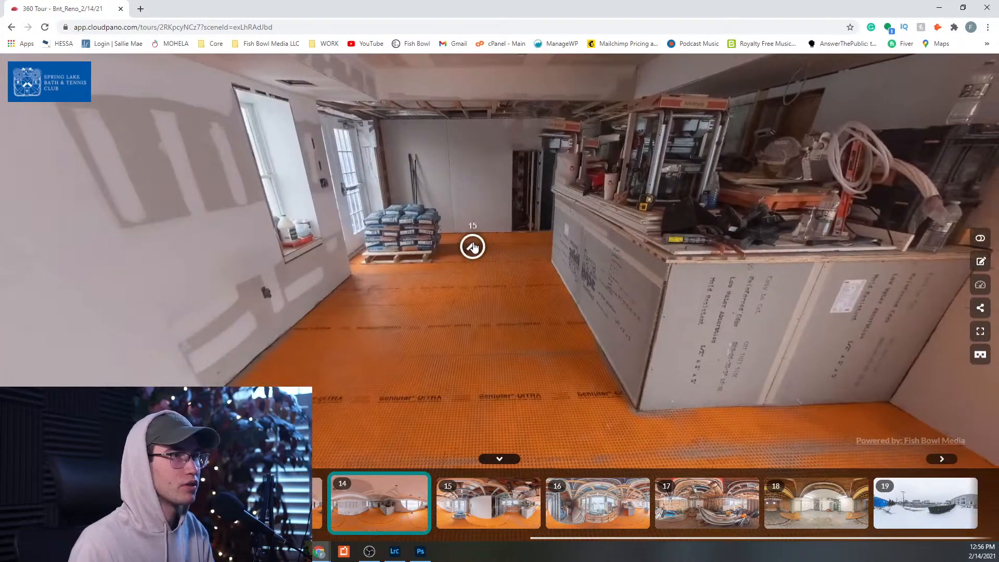
left_click(472, 247)
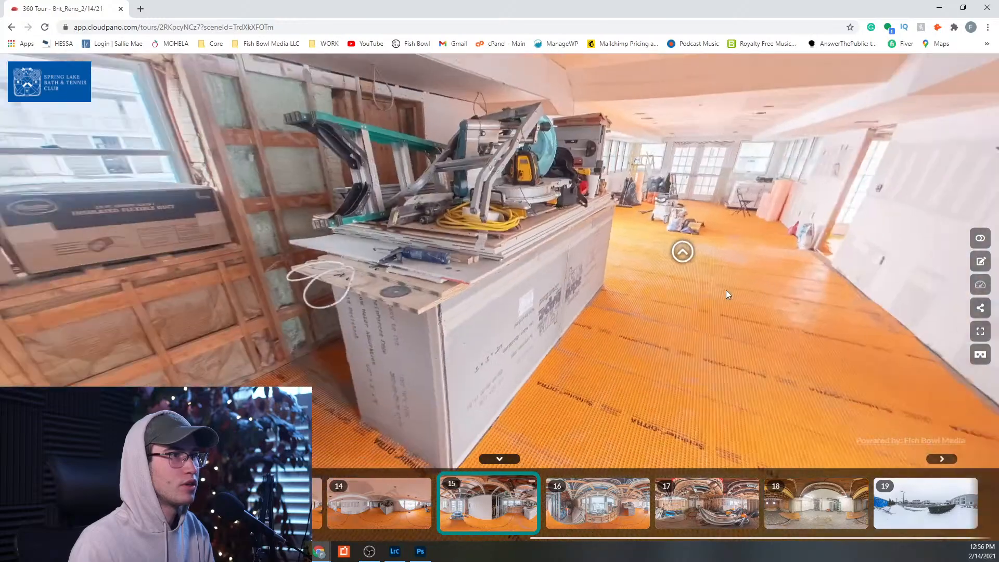
- Test the hotspots from image 15 through image 16 to the tool area in image 17 and back to image 15
left_click_drag(728, 294, 434, 285)
left_click(471, 359)
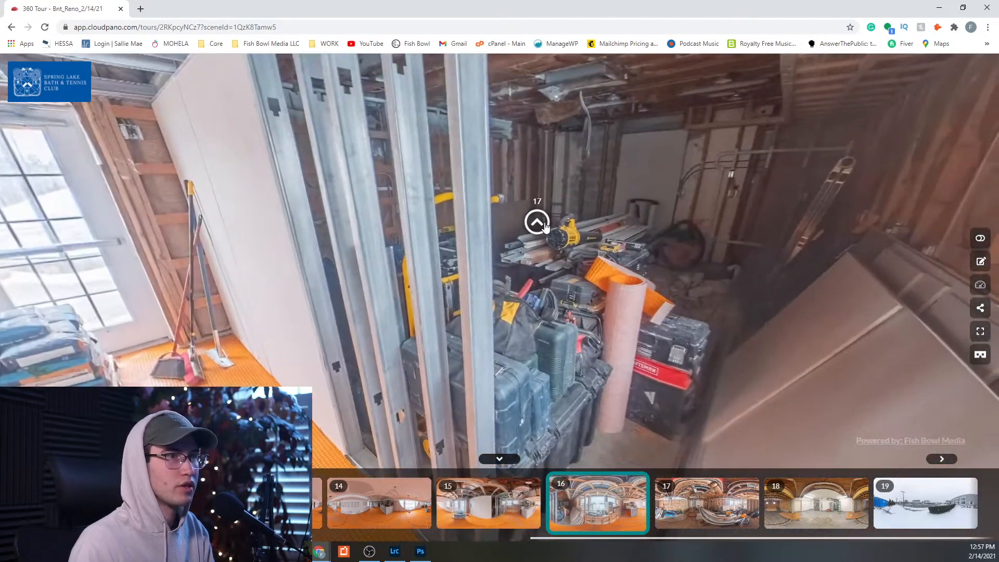
left_click(542, 223)
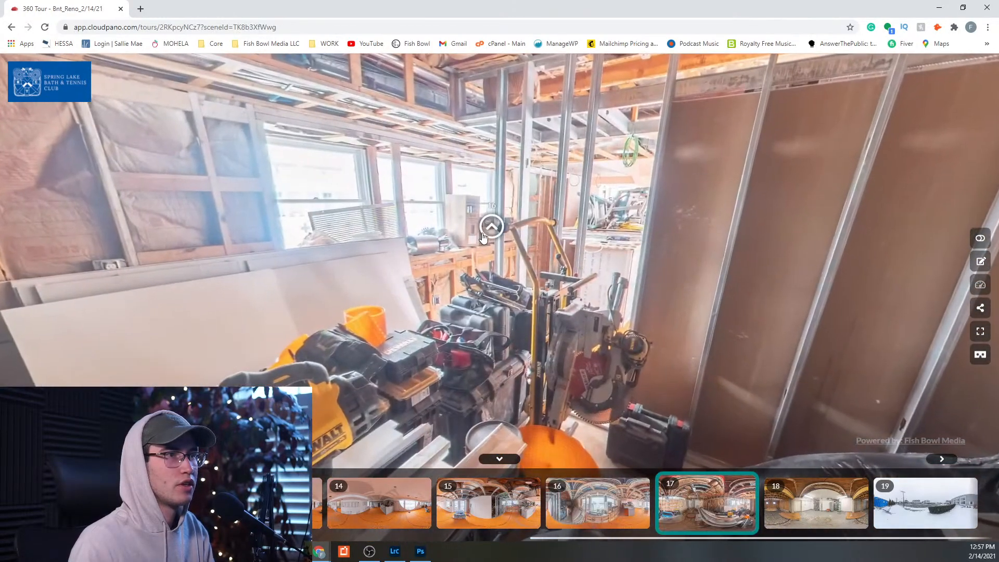
left_click(483, 235)
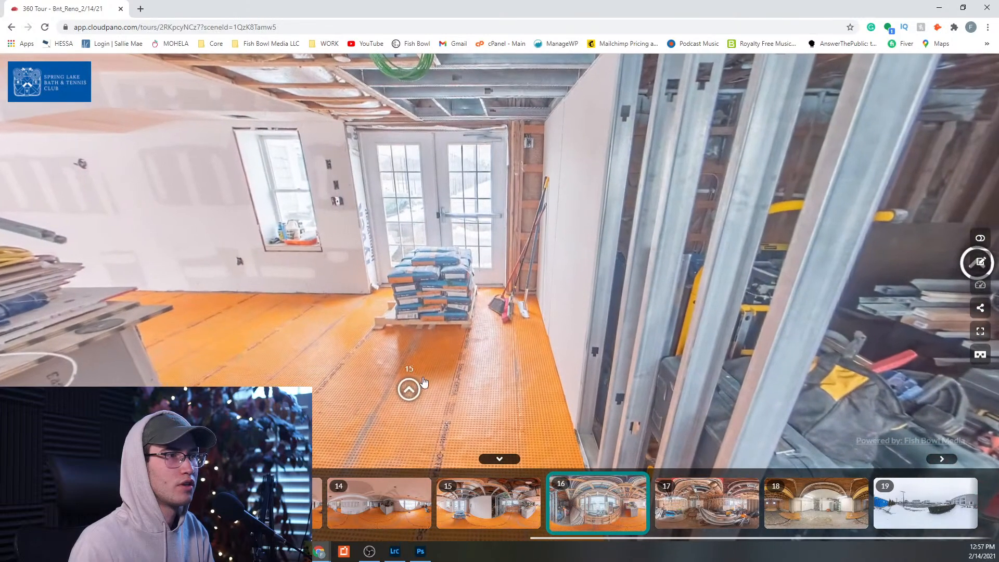
left_click(422, 382)
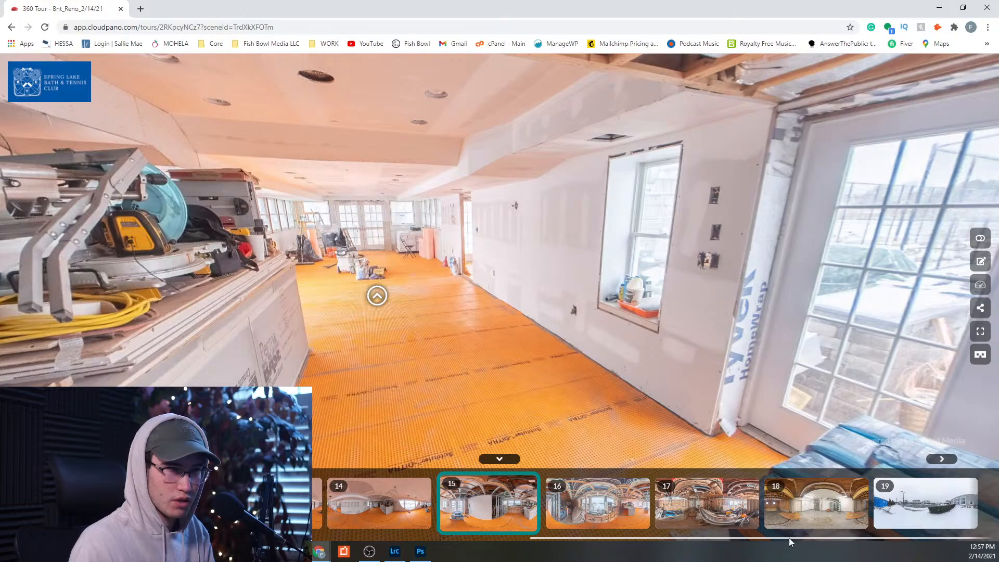
- Open exterior image 19 in the published tour and test hiding and showing the thumbnail strip, leaving it hidden
left_click(796, 515)
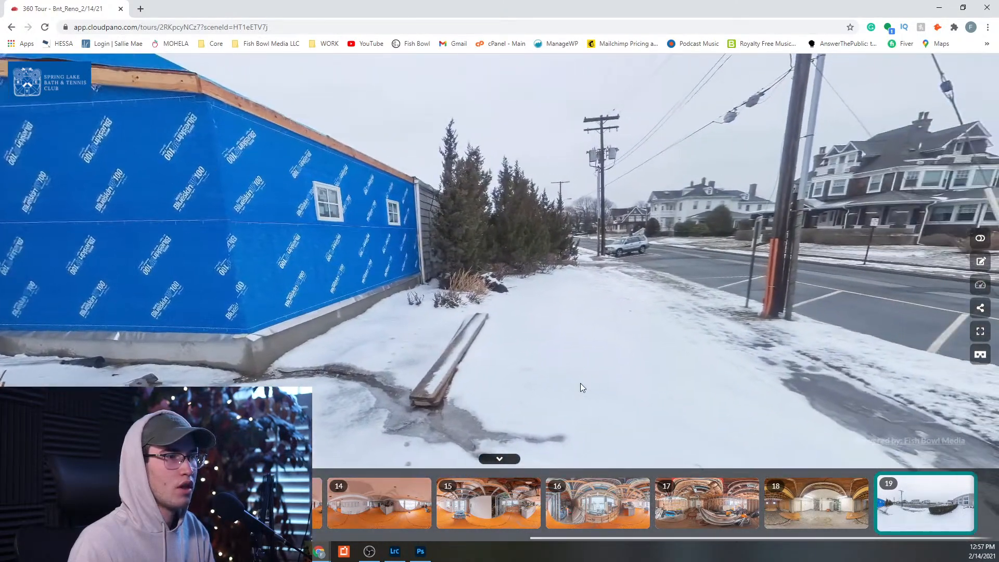
left_click(499, 458)
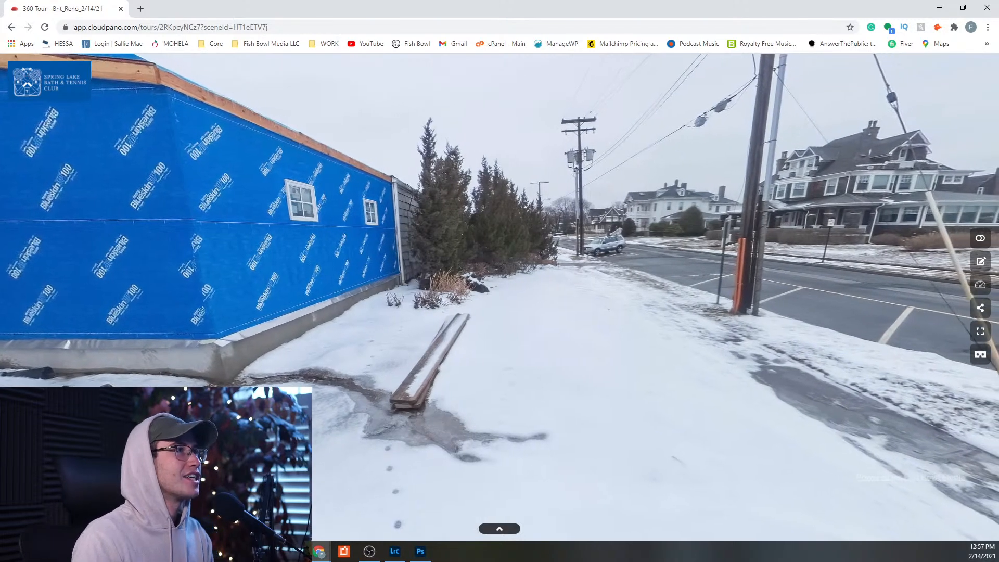
left_click(499, 528)
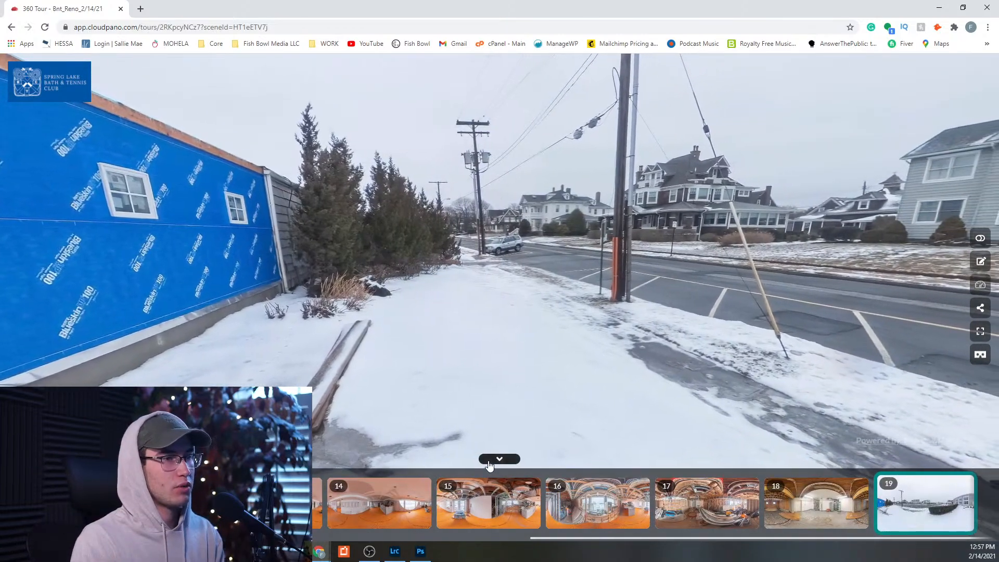
left_click(490, 458)
left_click(499, 529)
left_click(497, 460)
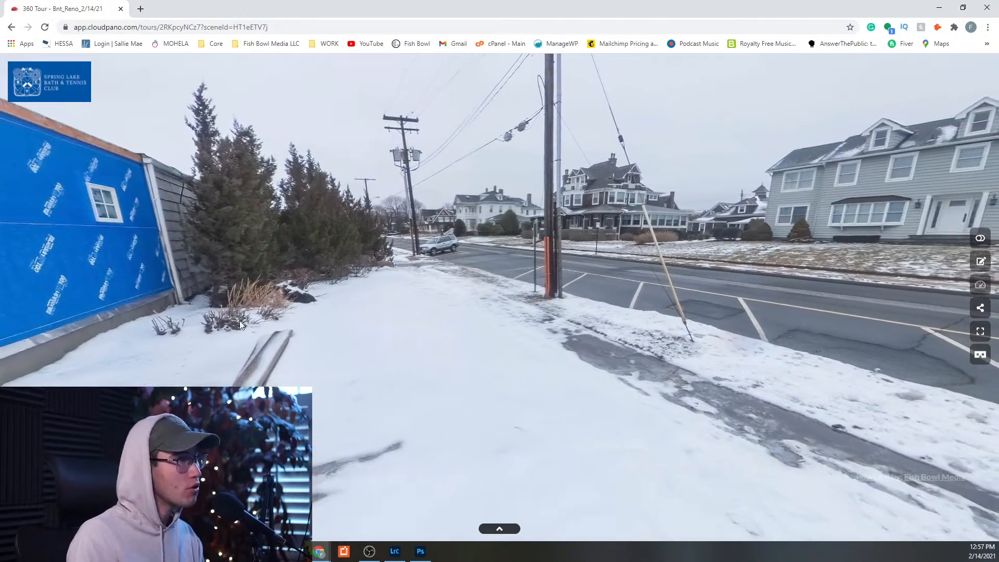
- Look around exterior image 19, covering the blue-wrapped building, the street and the hedge
left_click_drag(298, 337, 221, 286)
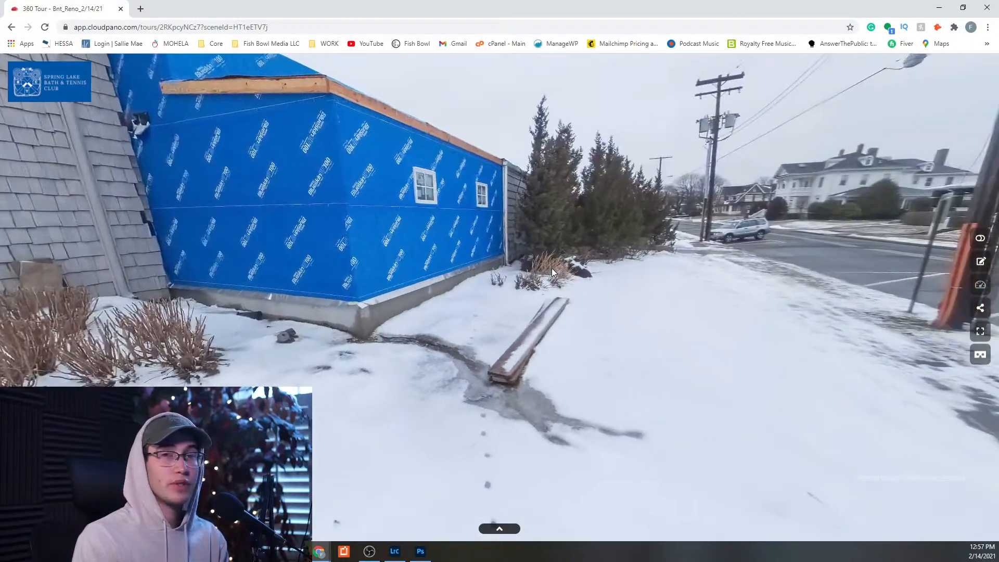
left_click_drag(551, 268, 507, 294)
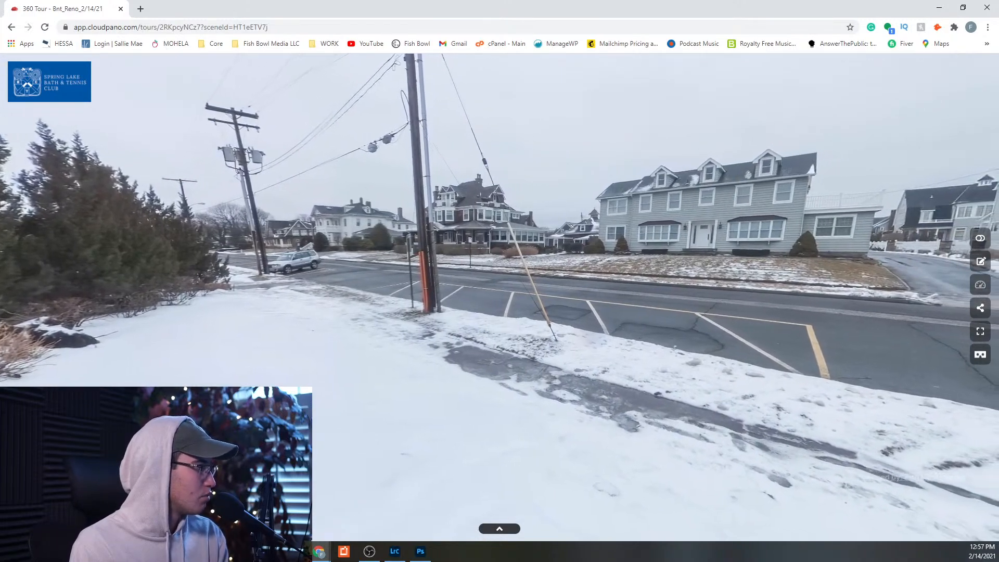
left_click_drag(156, 404, 583, 415)
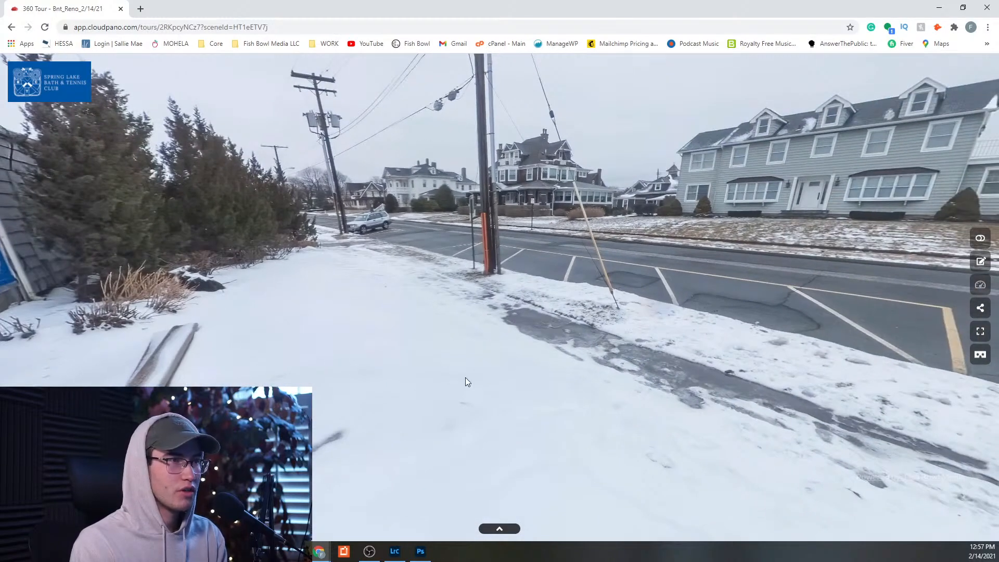
left_click_drag(765, 373, 576, 382)
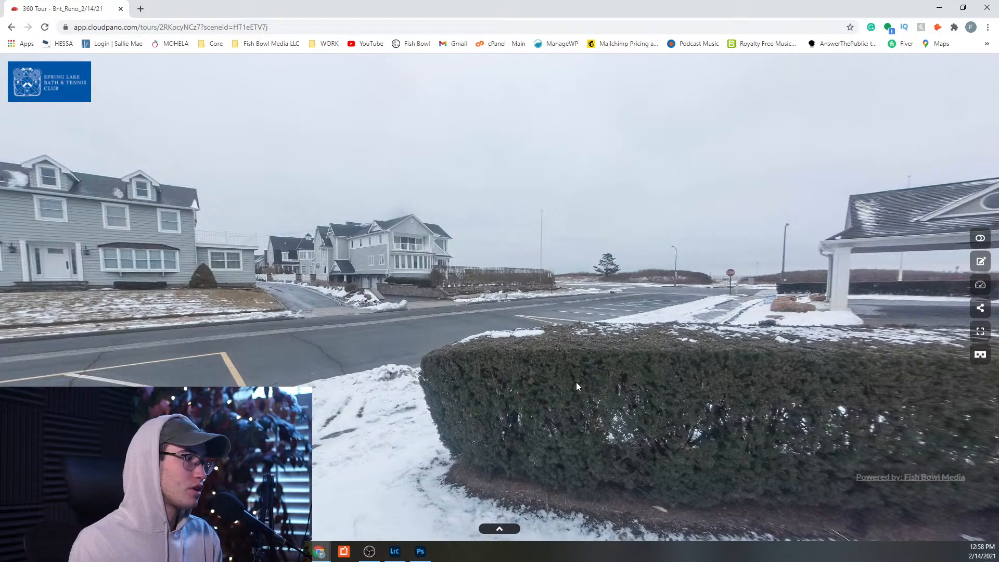
left_click_drag(595, 367, 477, 350)
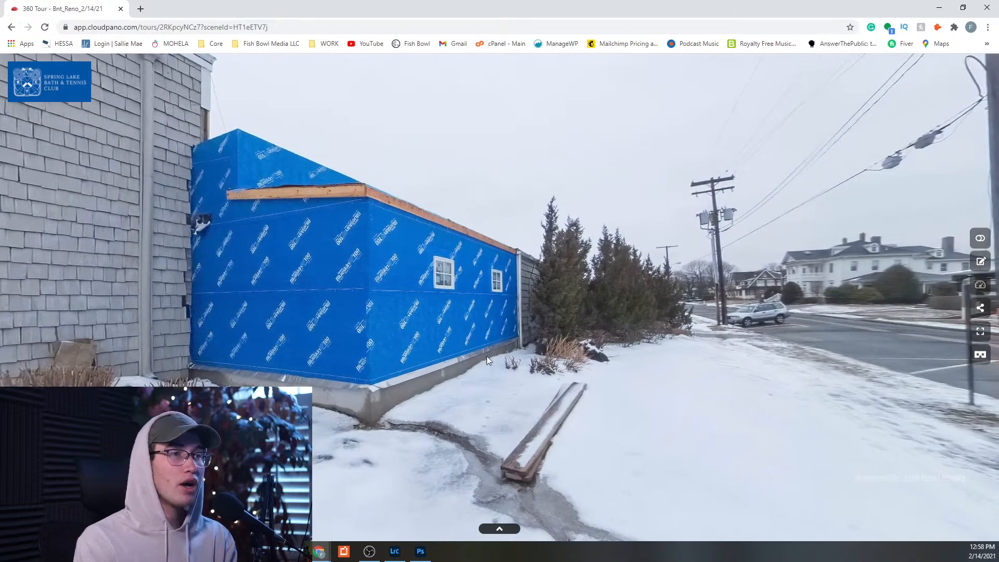
- Finish looking around exterior image 19, switch to interior image 5 from the thumbnail strip, and hide the strip
left_click_drag(657, 423, 389, 394)
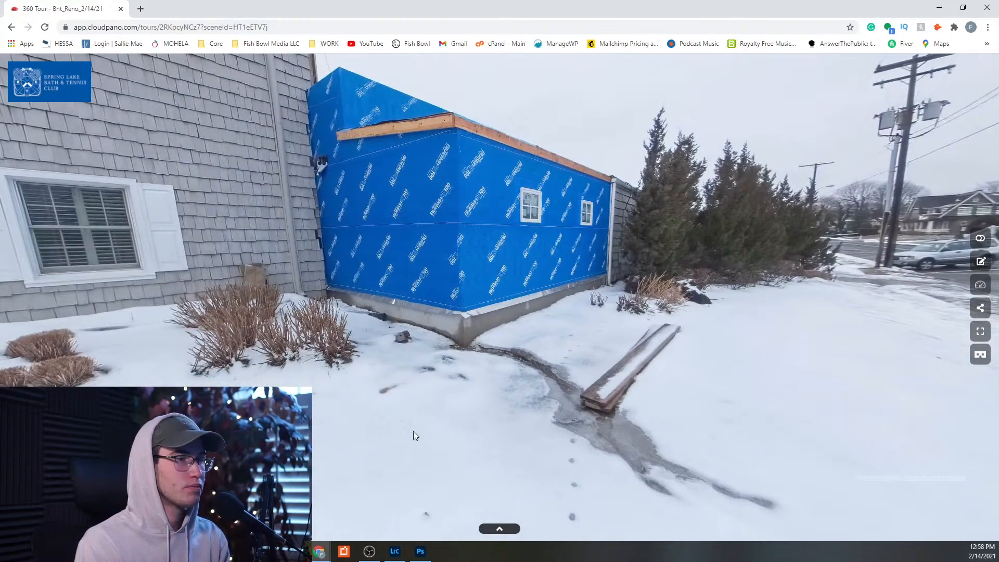
left_click_drag(558, 541, 338, 537)
left_click(409, 512)
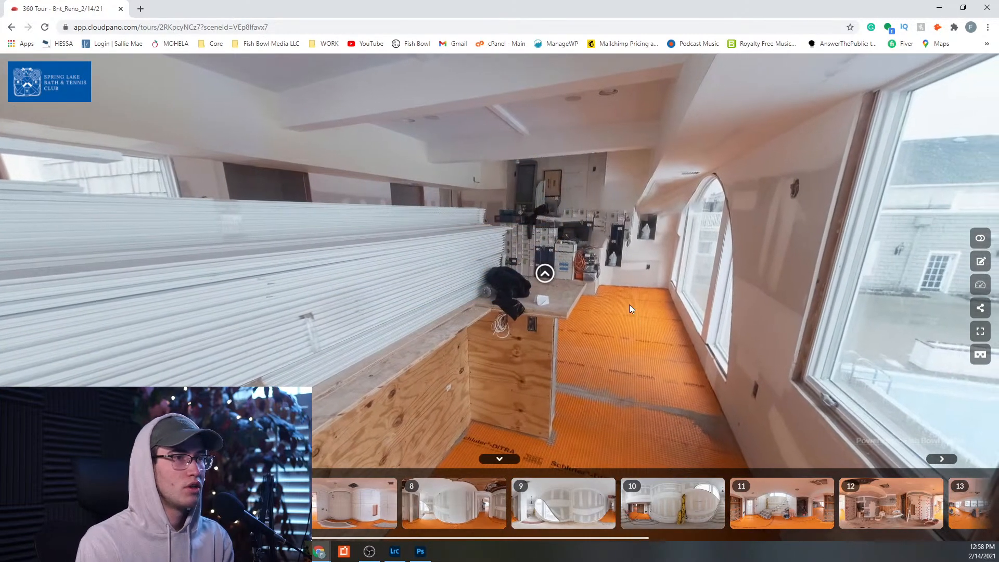
left_click_drag(442, 539, 314, 539)
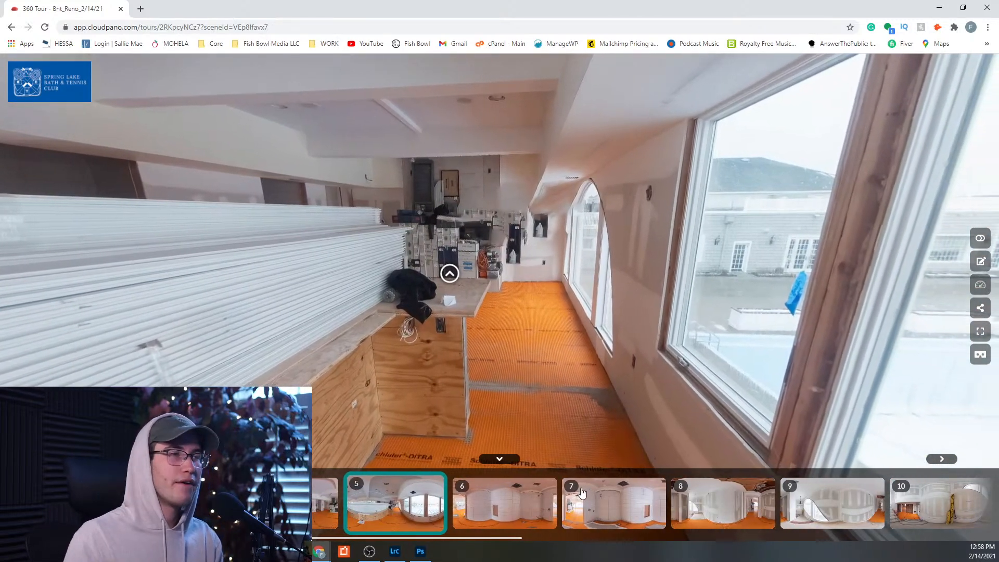
left_click(499, 460)
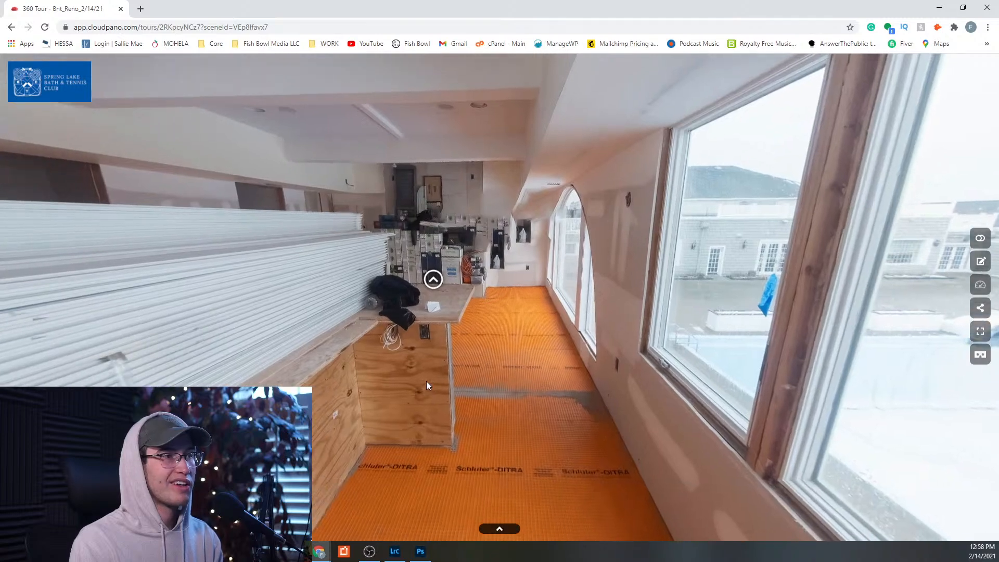
- Follow the hotspots from image 5 past the counter and through the long room to the scene by the double glass doors
left_click(461, 295)
left_click_drag(343, 388, 516, 415)
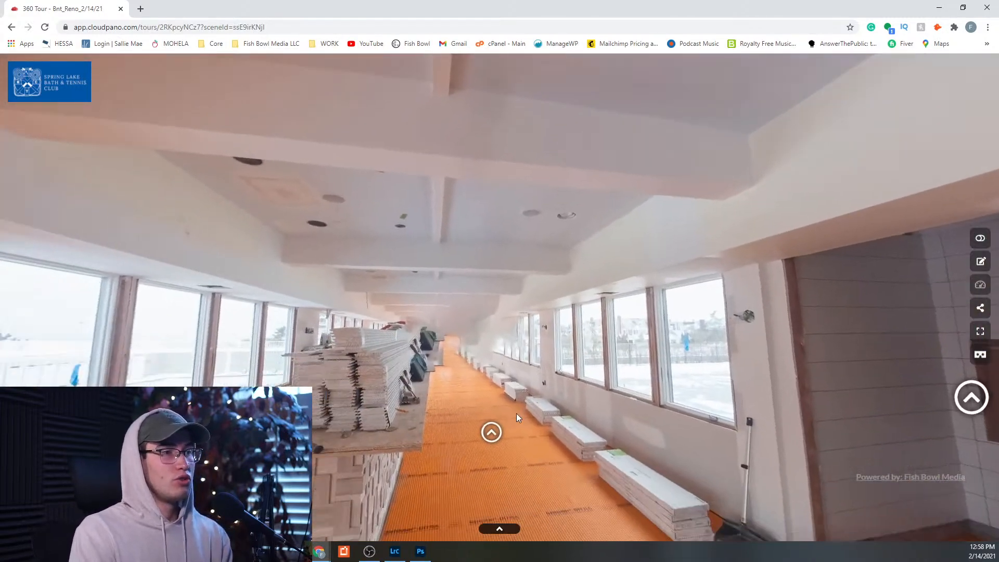
left_click(535, 401)
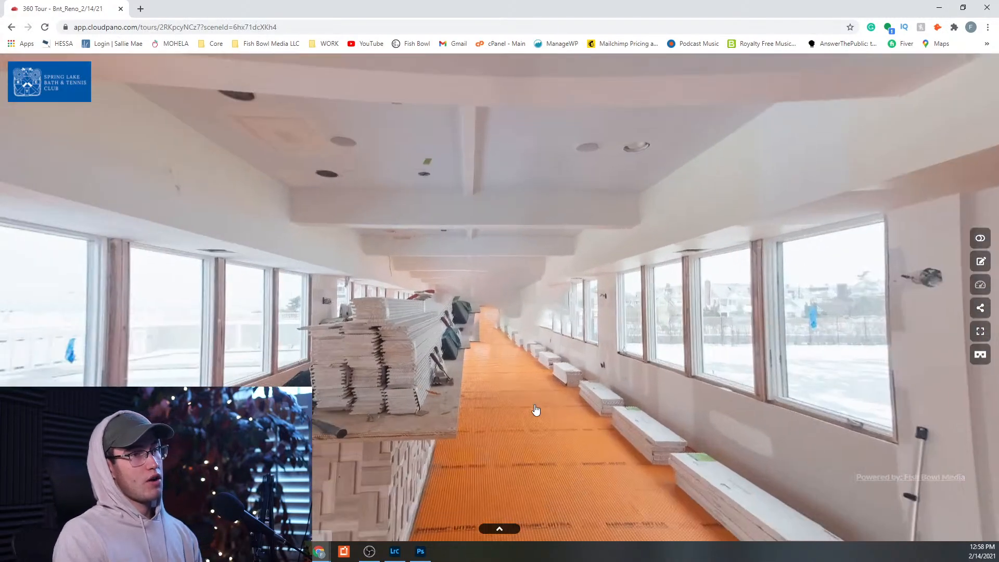
left_click_drag(495, 301, 588, 302)
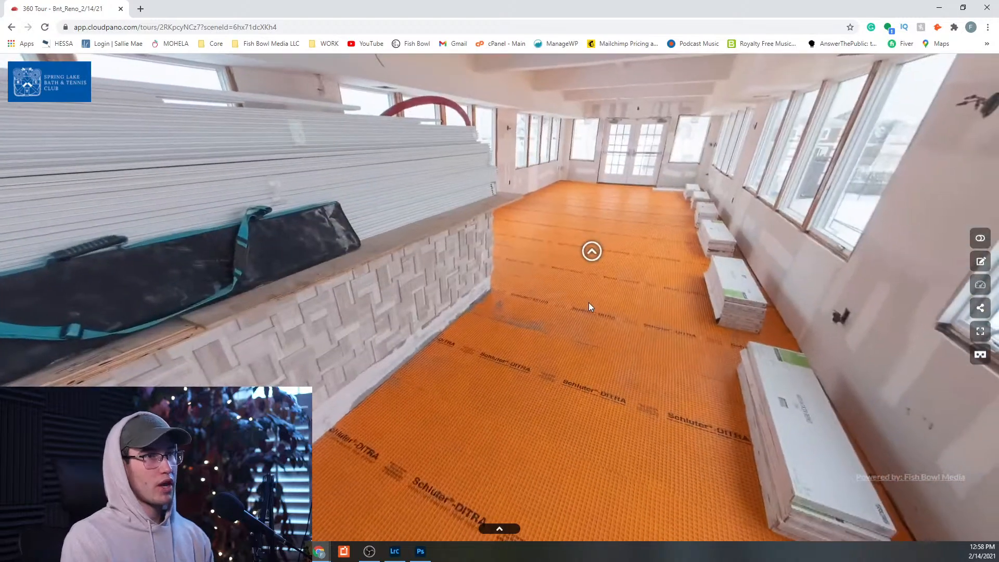
left_click(591, 260)
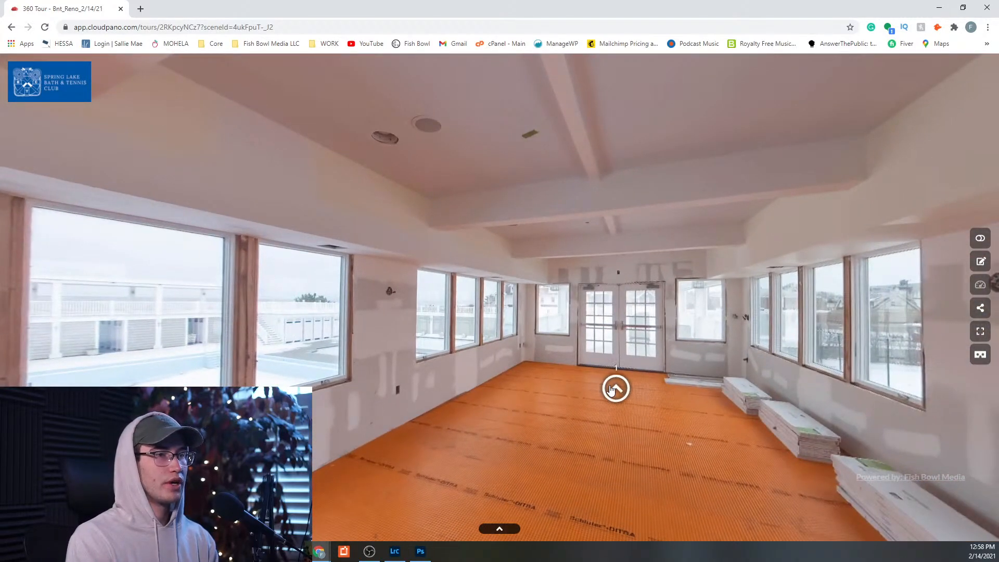
left_click(614, 389)
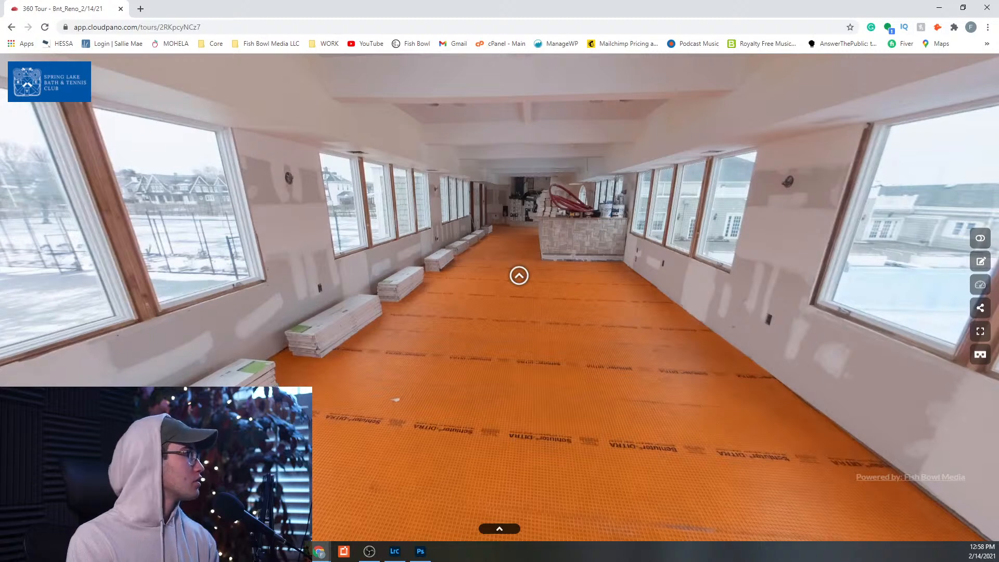